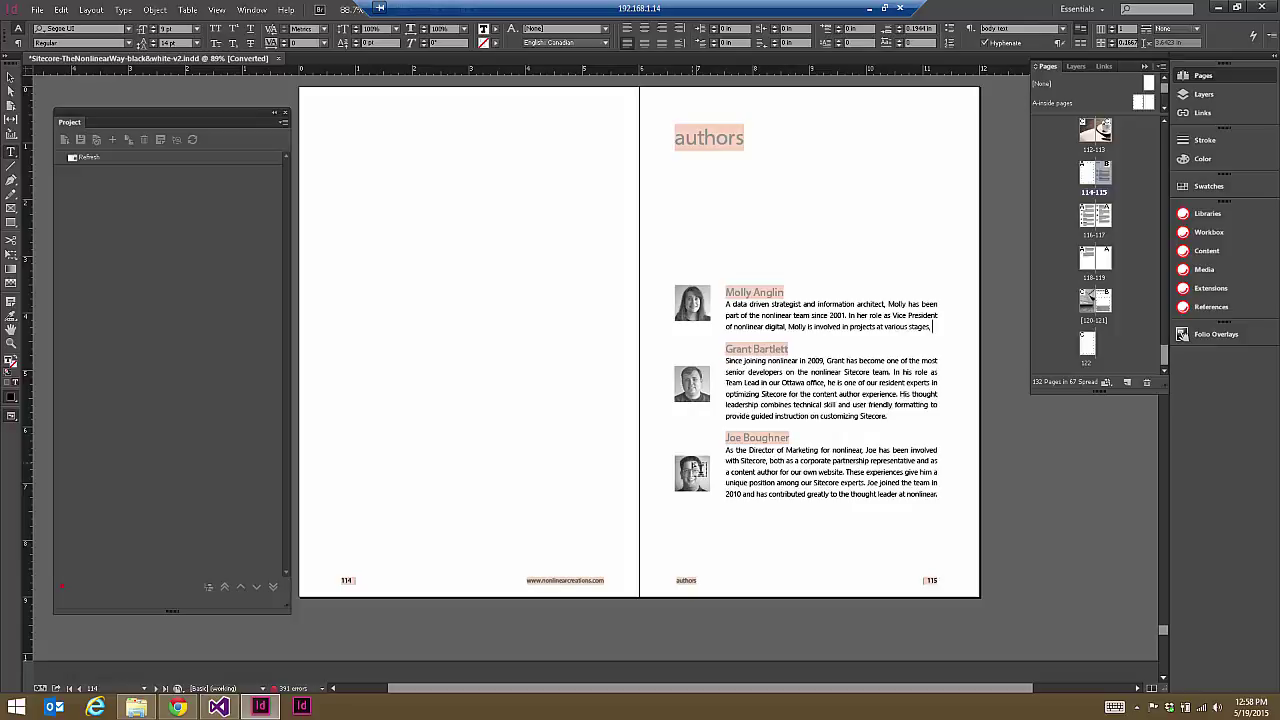
# Step: Move the second and third authors' photos up level with their names, then select the bio text frame
pyautogui.click(10, 77)
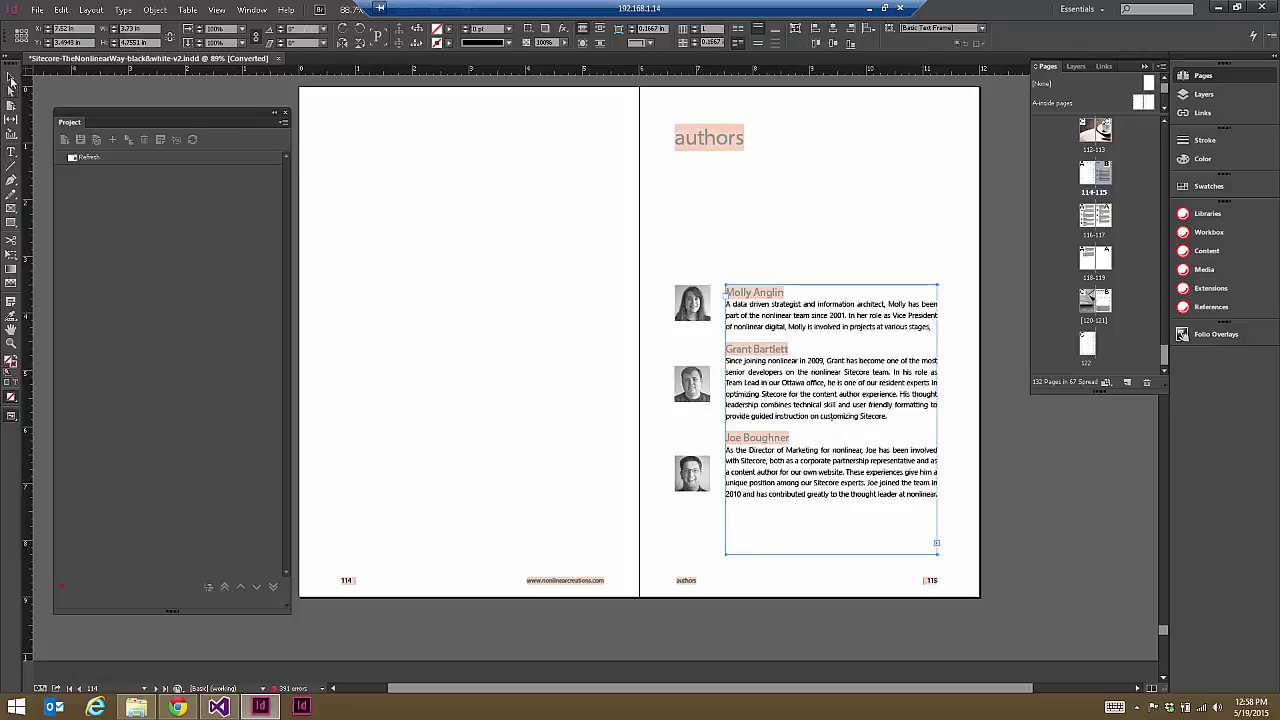
pyautogui.click(695, 388)
pyautogui.moveTo(702, 390); pyautogui.dragTo(698, 346)
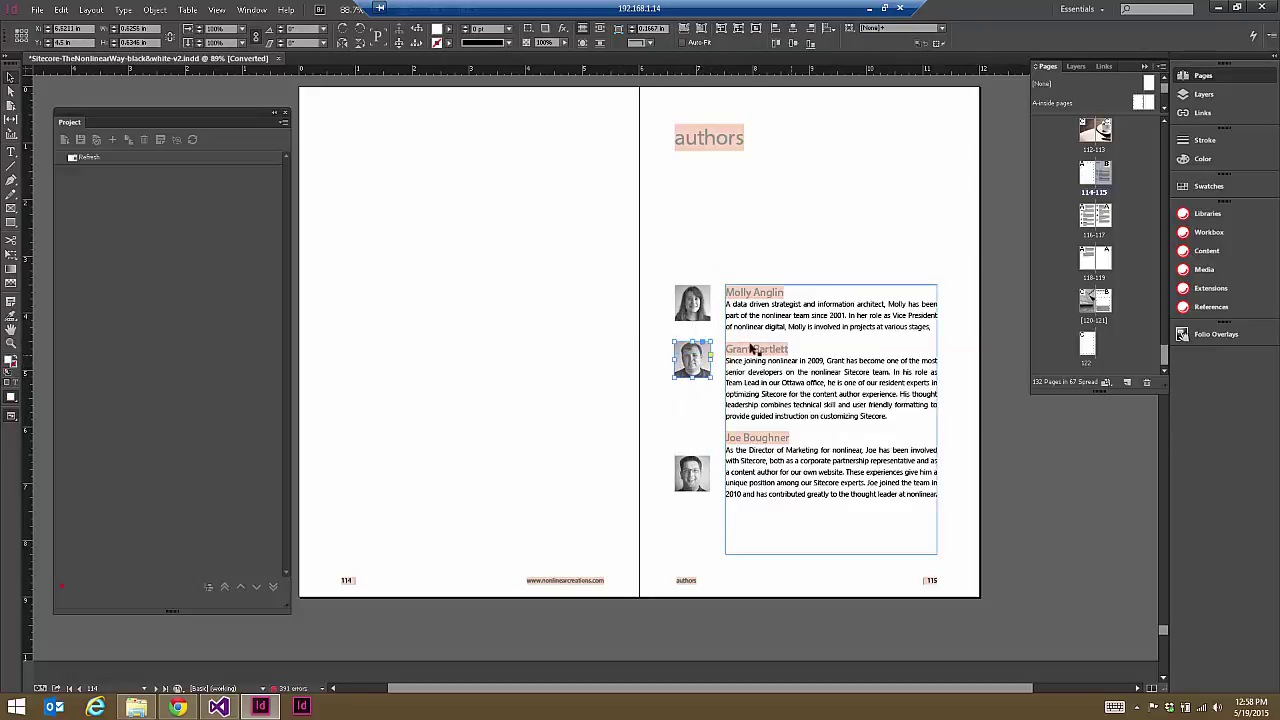
pyautogui.moveTo(703, 480)
pyautogui.mouseDown()
pyautogui.moveTo(698, 447)
pyautogui.moveTo(706, 455)
pyautogui.mouseUp()
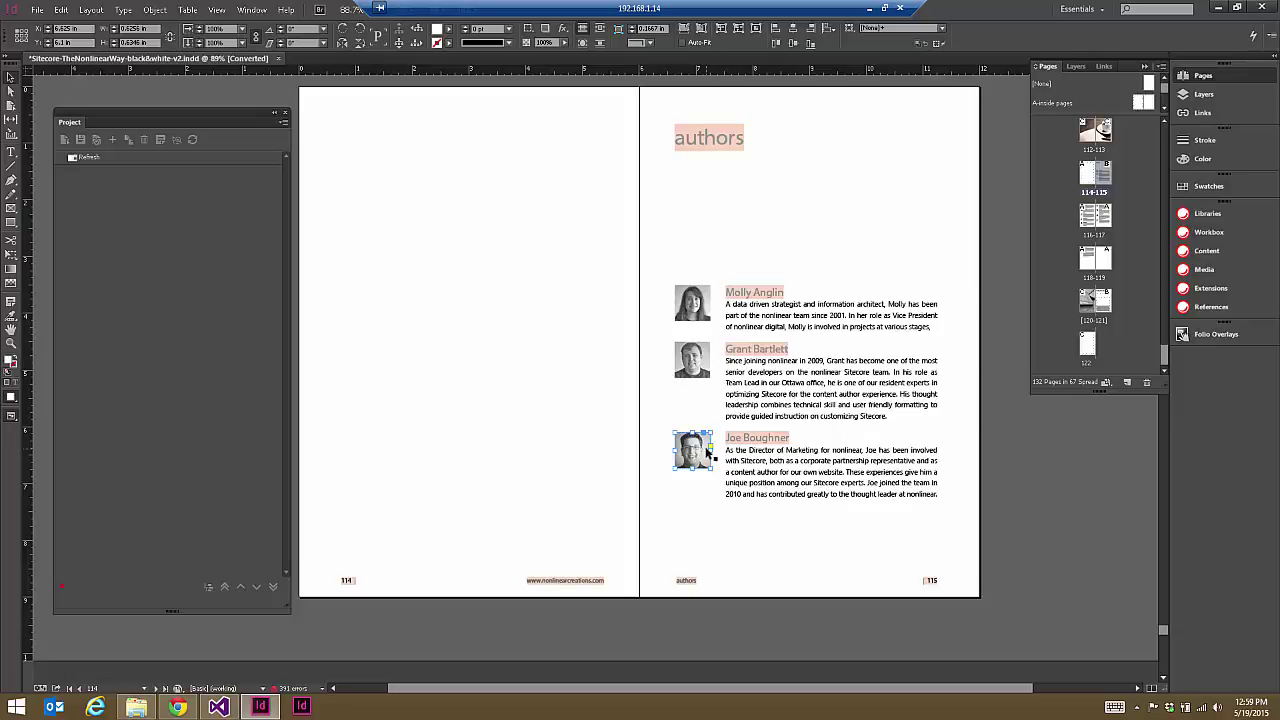
pyautogui.click(735, 402)
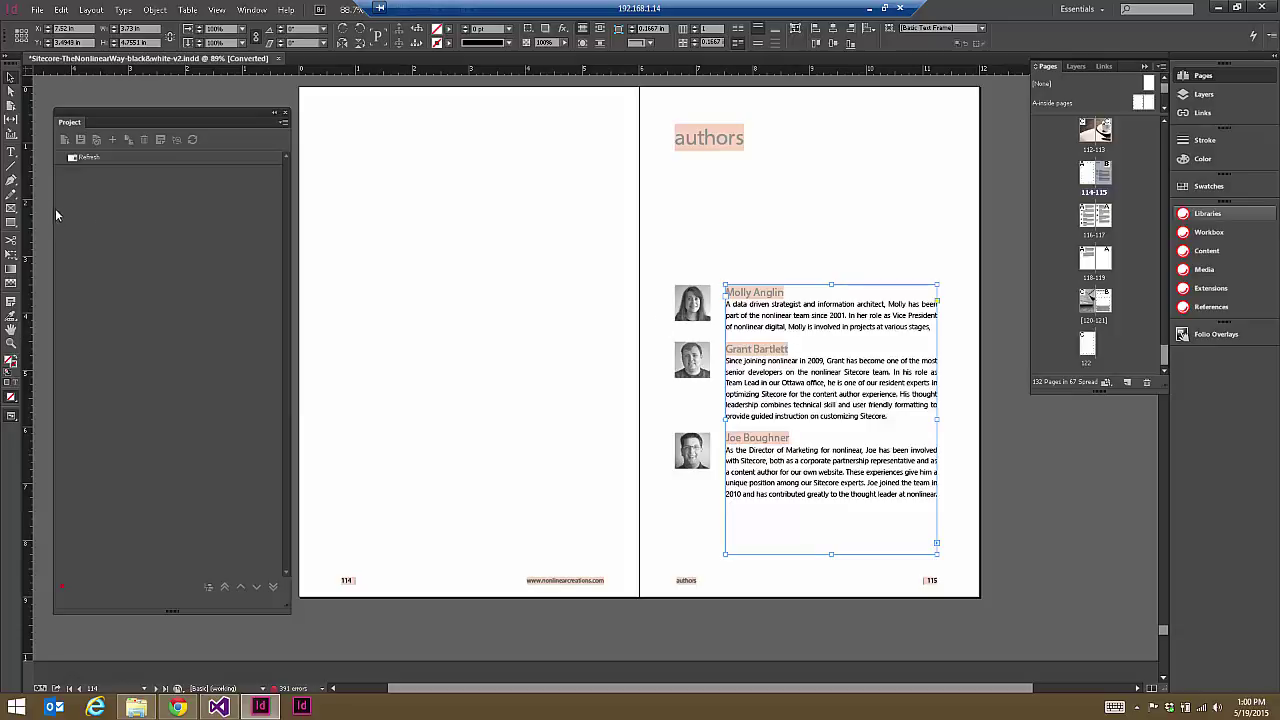
# Step: Remove the first author's heading and bio paragraph from the authors story
pyautogui.click(12, 151)
pyautogui.click(785, 315)
pyautogui.moveTo(933, 326); pyautogui.dragTo(722, 289)
pyautogui.press('BackSpace')
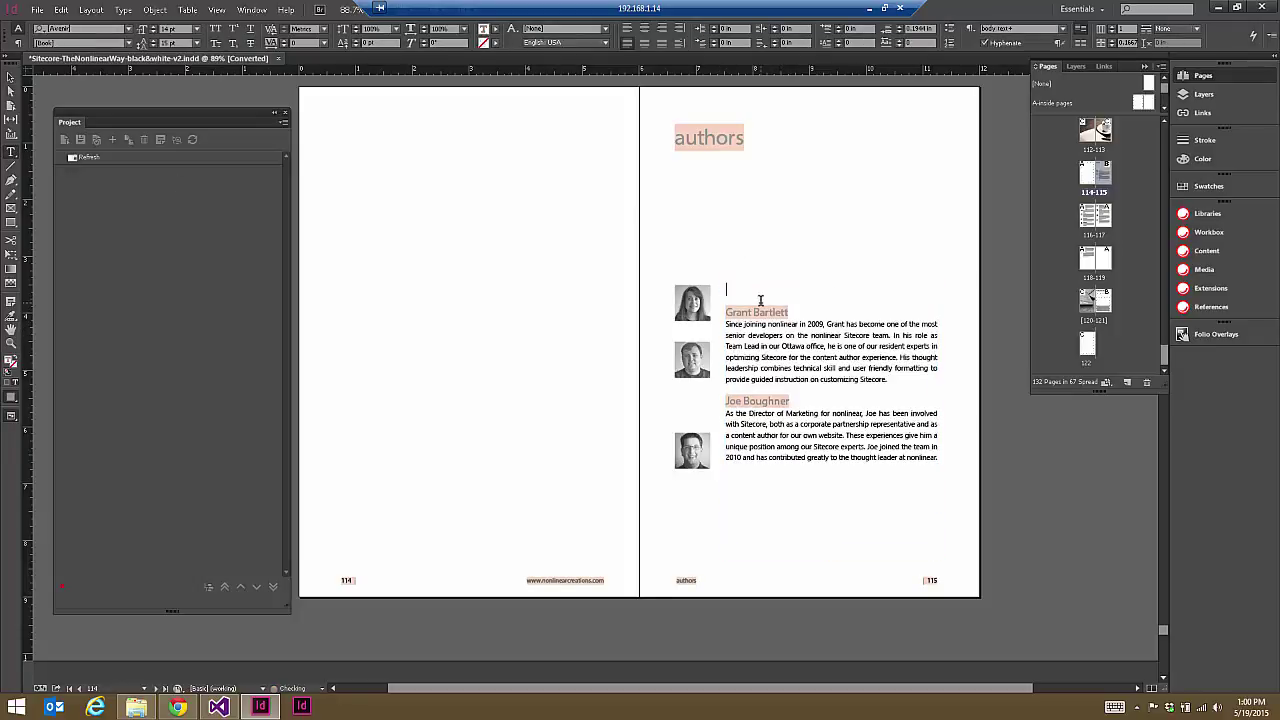
pyautogui.click(11, 77)
pyautogui.click(11, 151)
pyautogui.click(724, 289)
# Step: Insert an anchored object with Content: Text and Position: Inline or Above Line
pyautogui.click(156, 10)
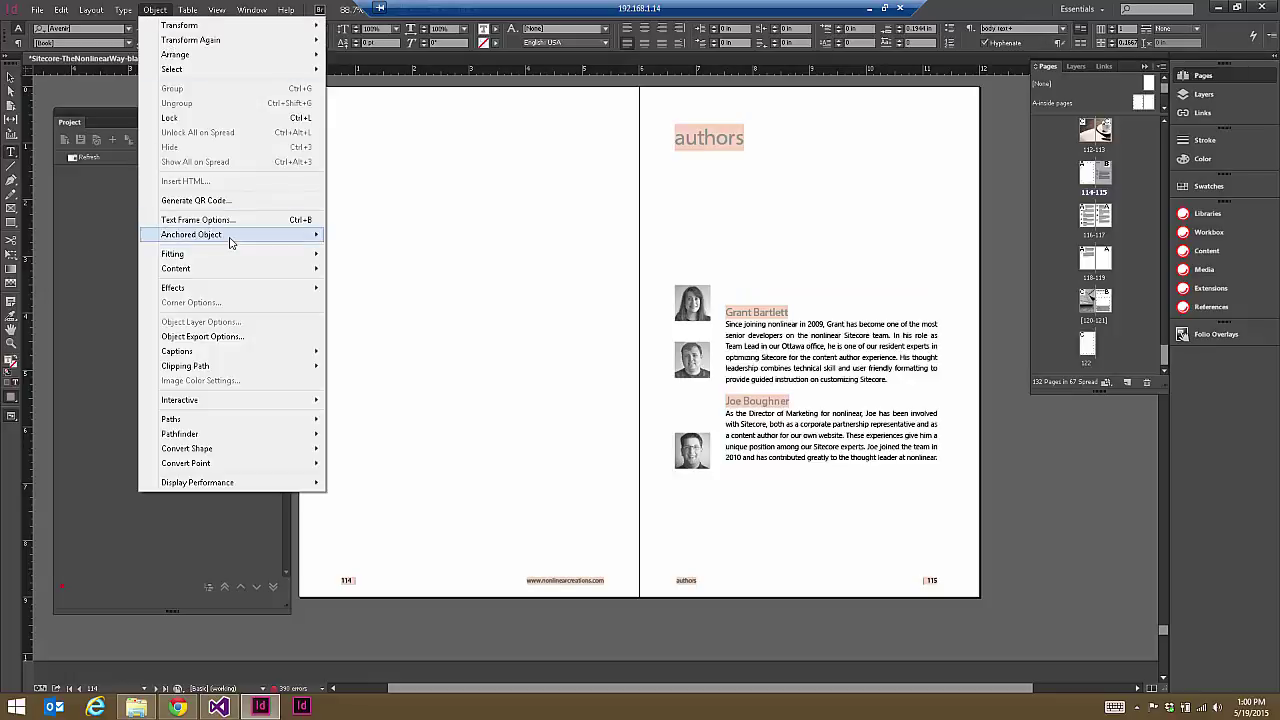
pyautogui.moveTo(231, 238)
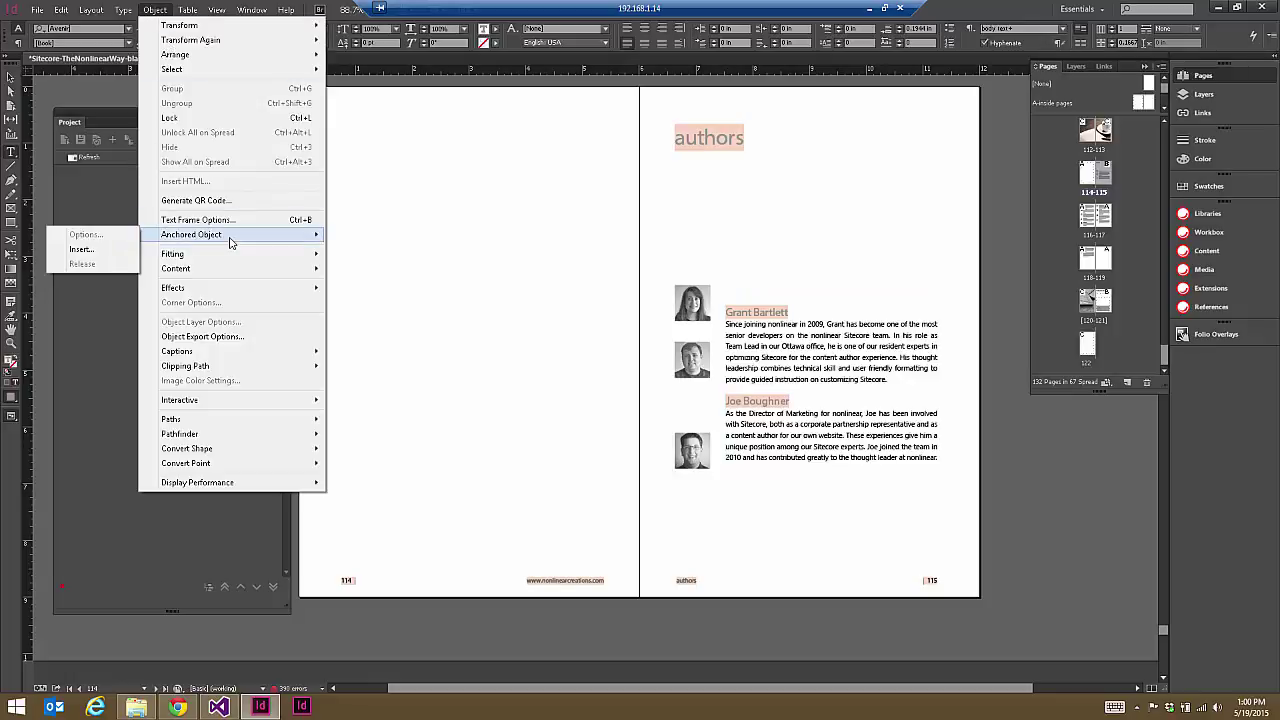
pyautogui.click(72, 251)
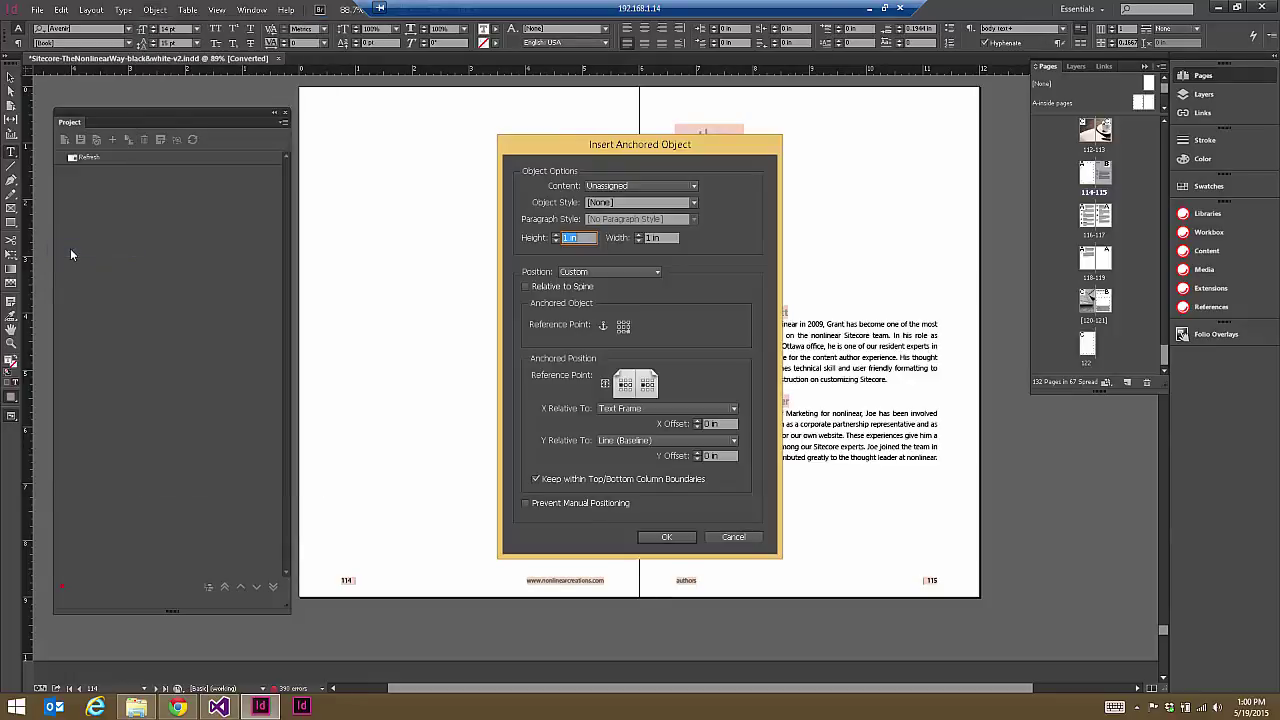
pyautogui.click(625, 185)
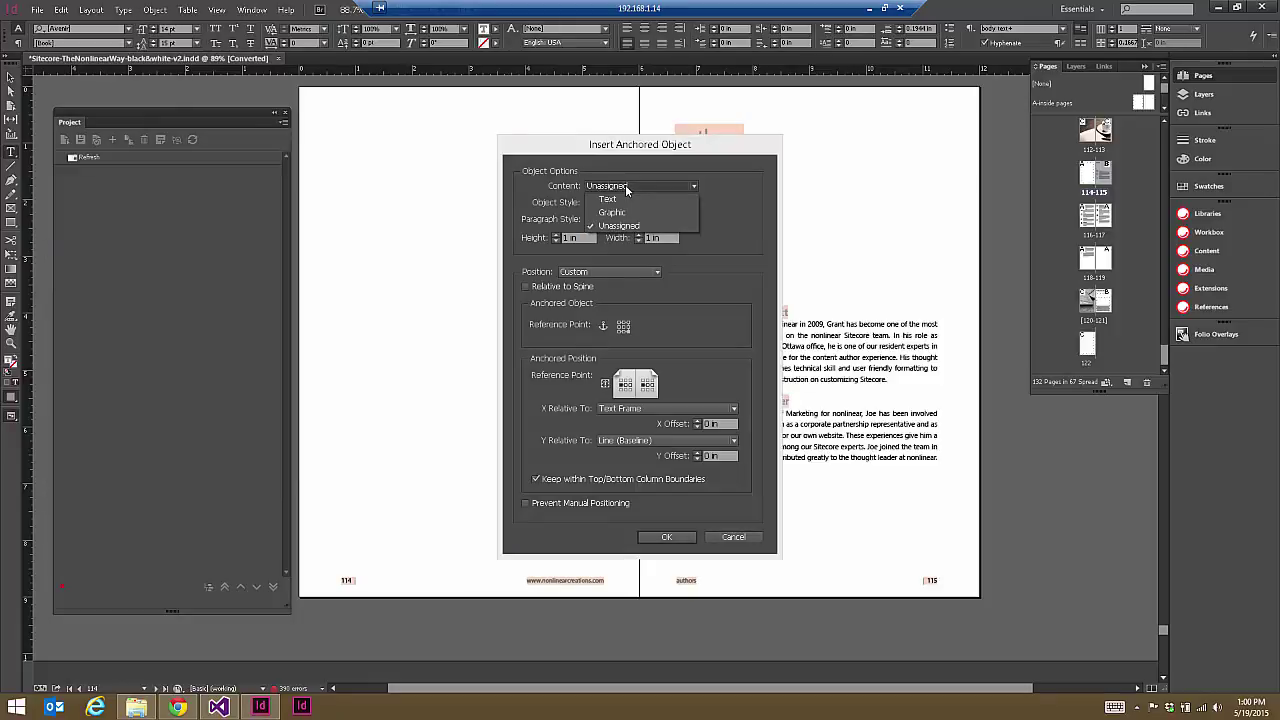
pyautogui.click(627, 198)
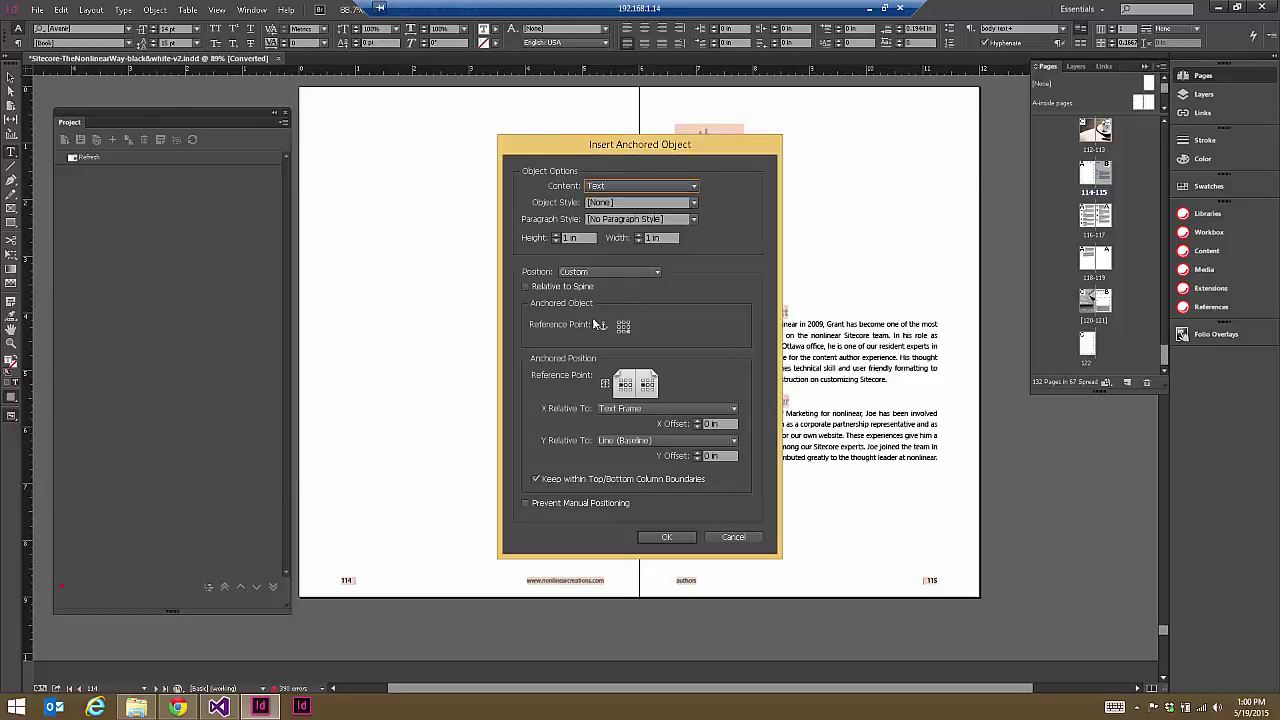
pyautogui.click(610, 271)
pyautogui.click(612, 280)
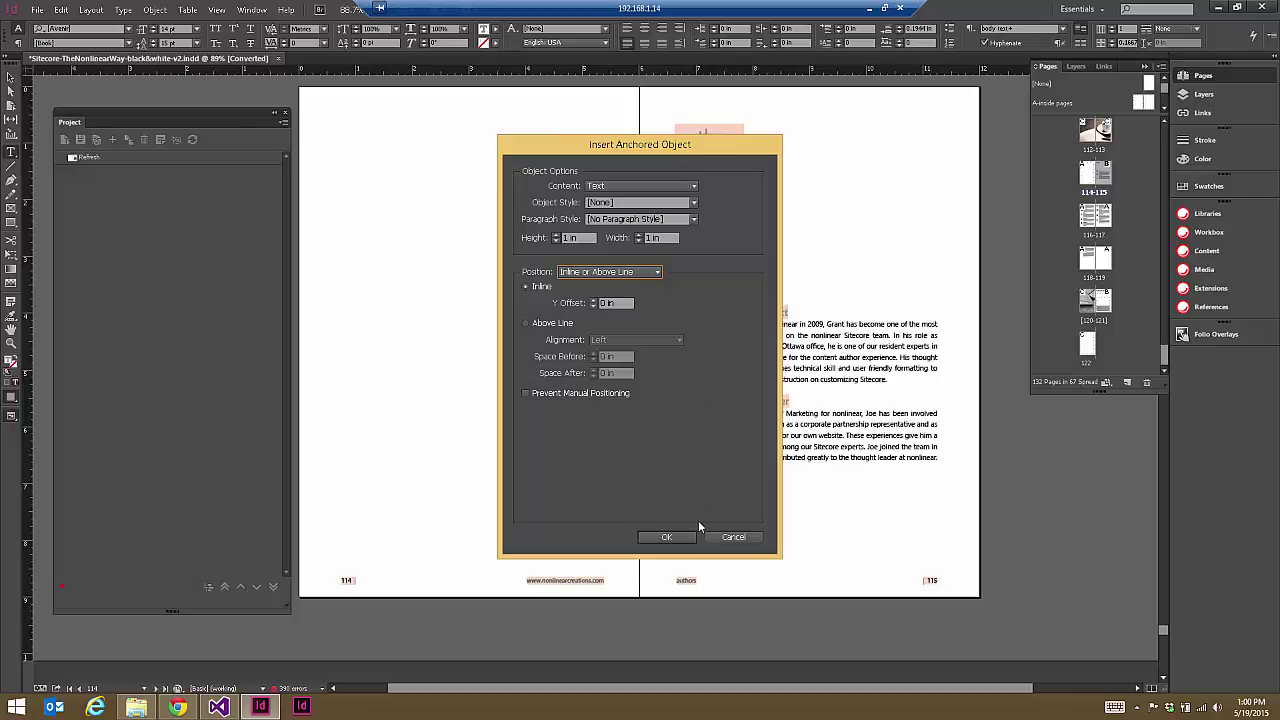
pyautogui.click(674, 537)
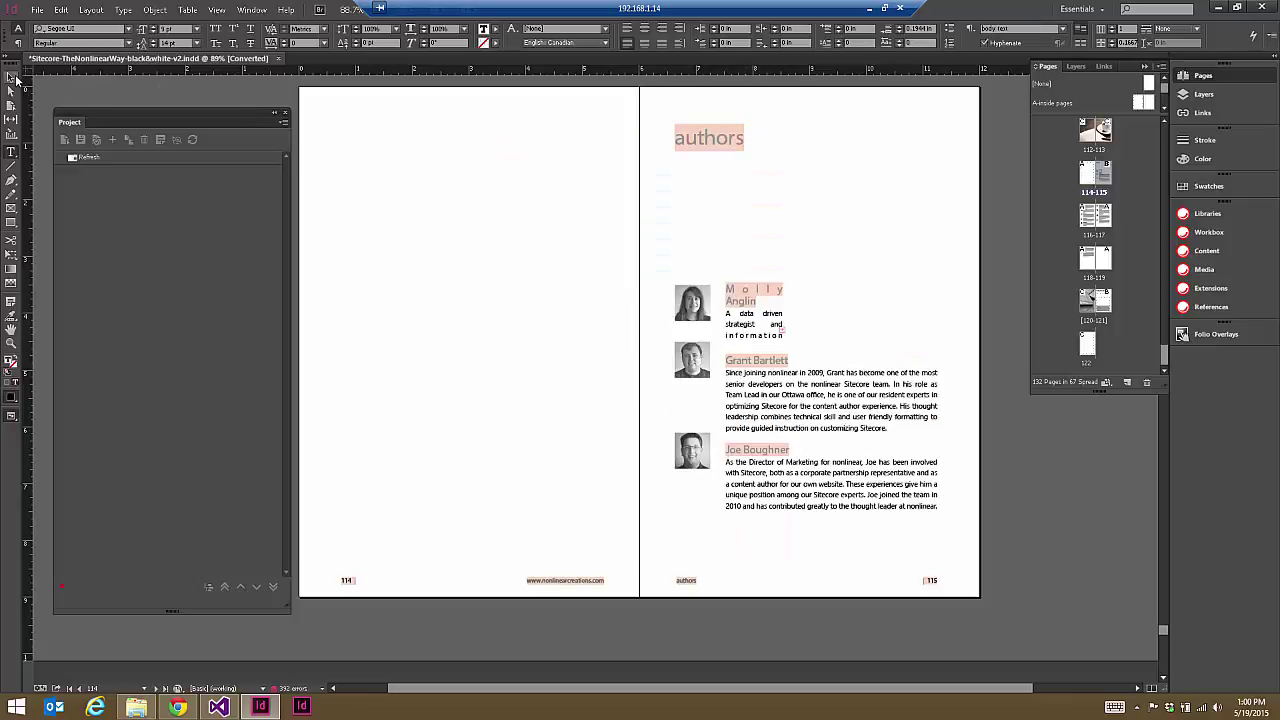
# Step: Undo the accidental move of the large bio text frame
pyautogui.click(813, 337)
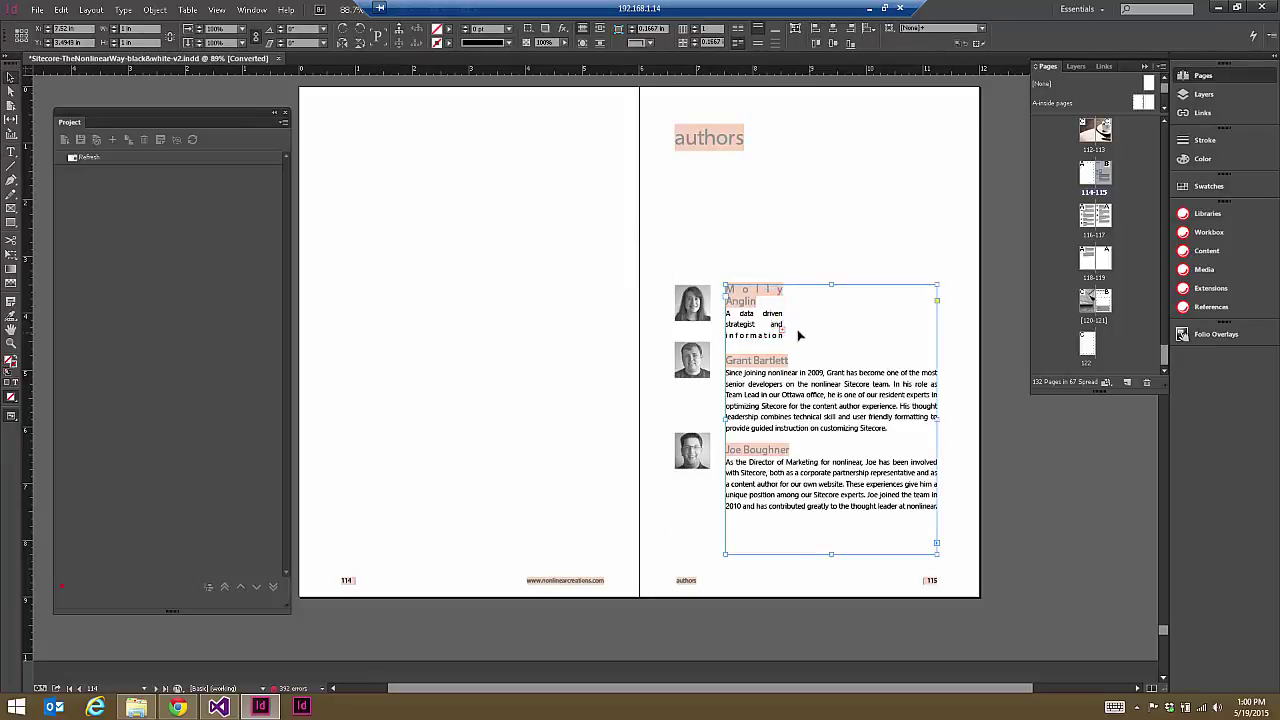
pyautogui.click(778, 324)
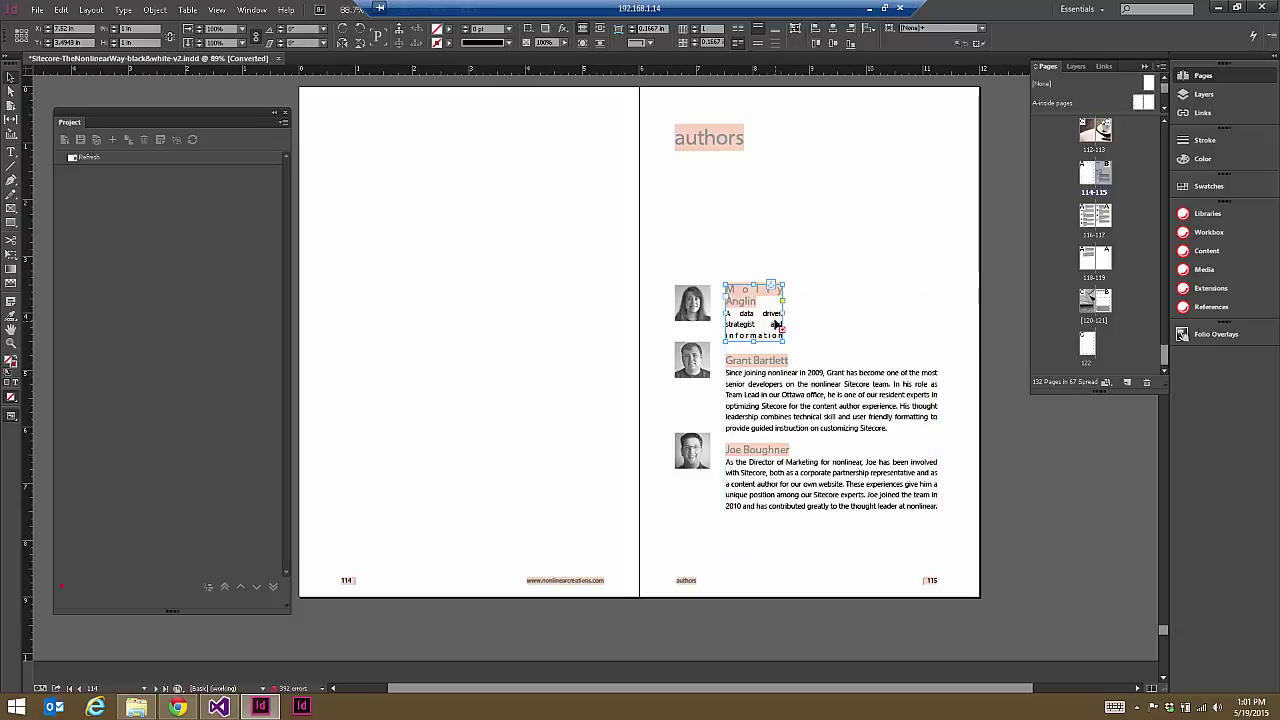
pyautogui.click(884, 374)
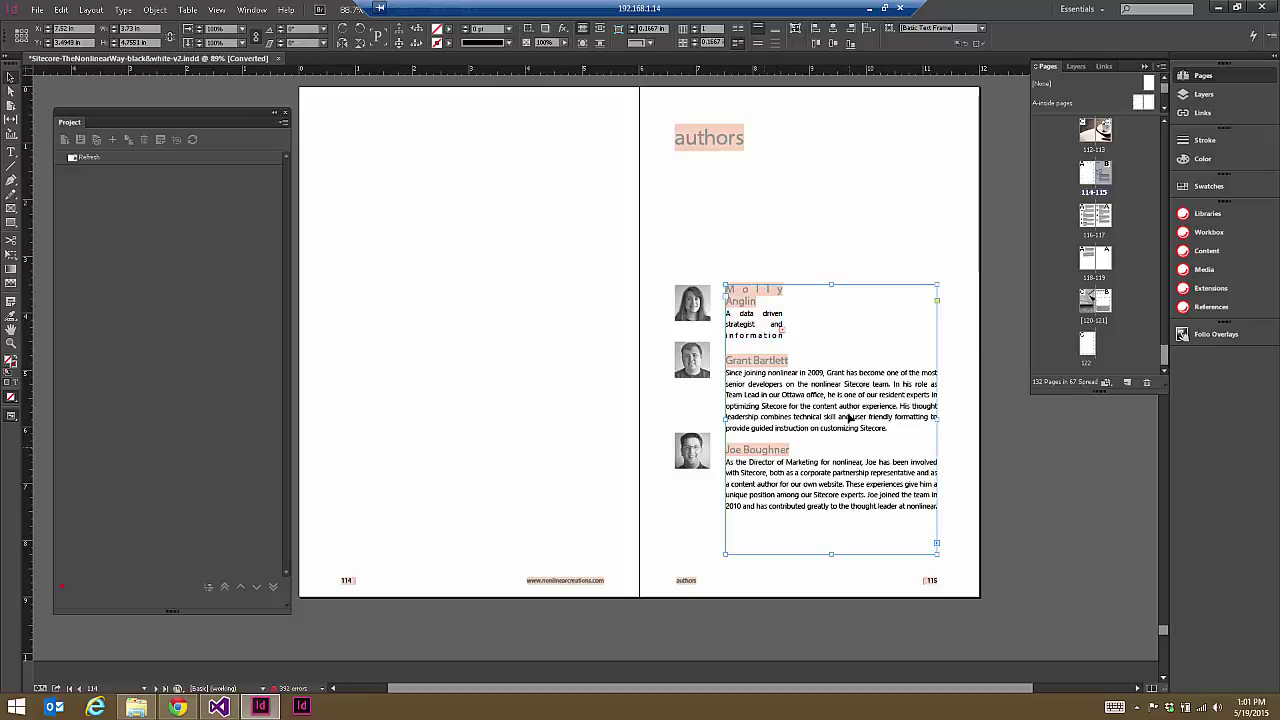
pyautogui.moveTo(865, 441); pyautogui.dragTo(860, 436)
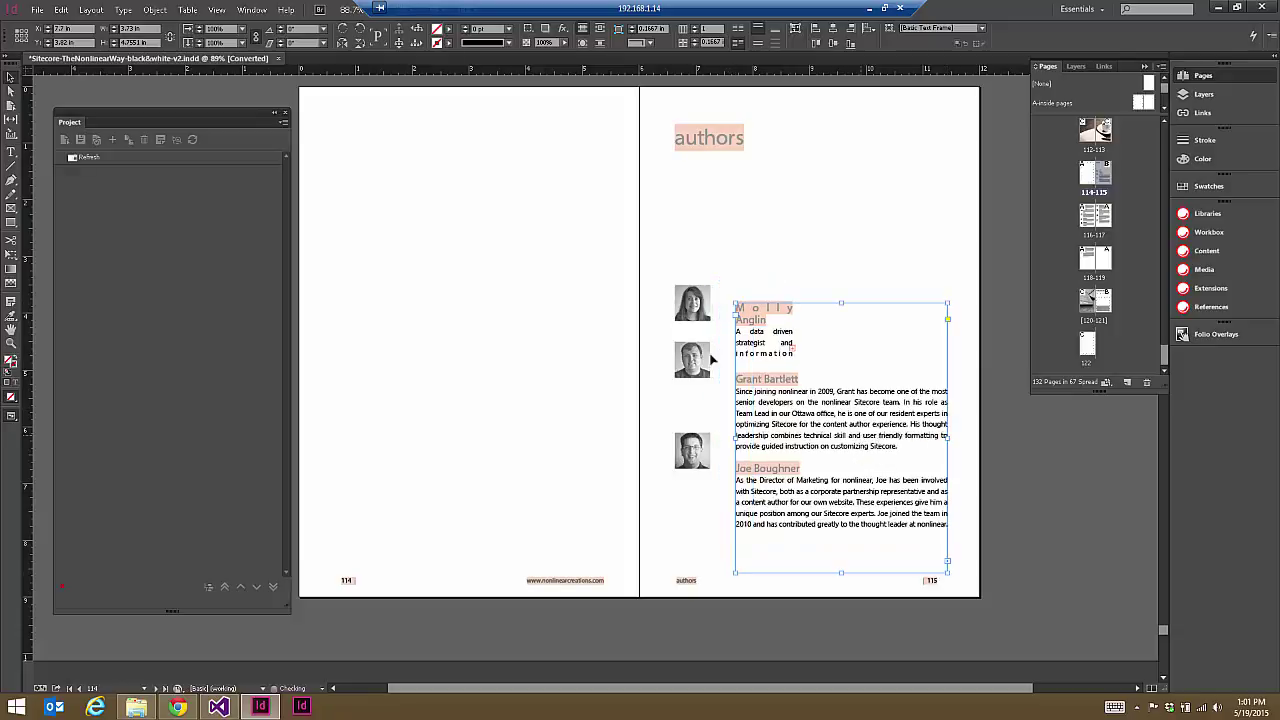
pyautogui.click(84, 10)
pyautogui.click(66, 25)
pyautogui.click(61, 10)
pyautogui.click(62, 25)
pyautogui.click(61, 10)
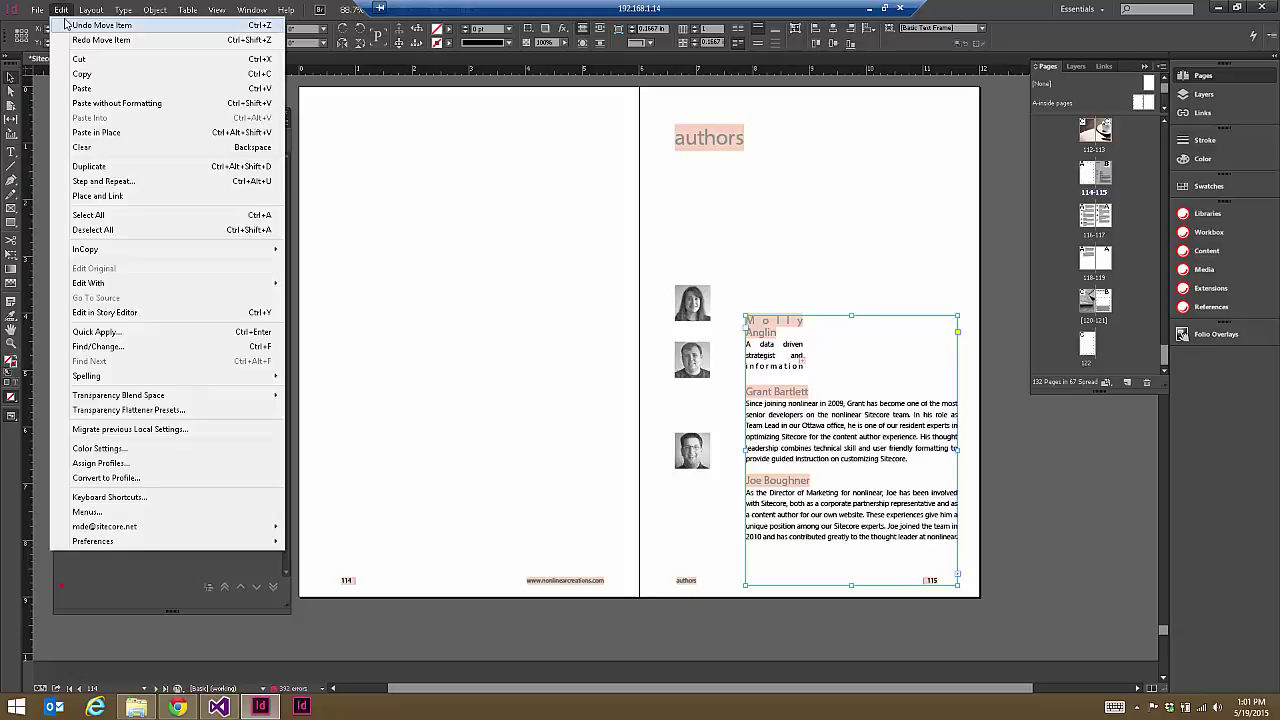
pyautogui.click(64, 25)
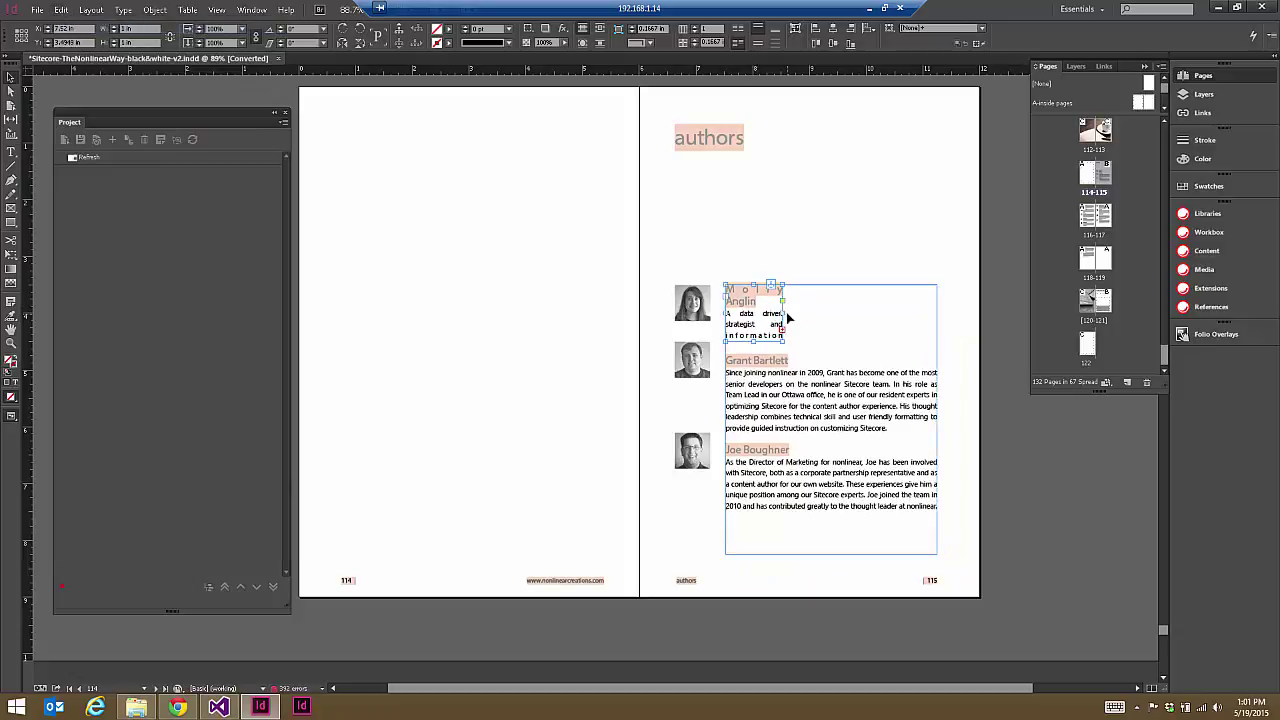
# Step: Widen the first author's anchored frame to the column edge and extend it down over all bios
pyautogui.moveTo(783, 313); pyautogui.dragTo(937, 317)
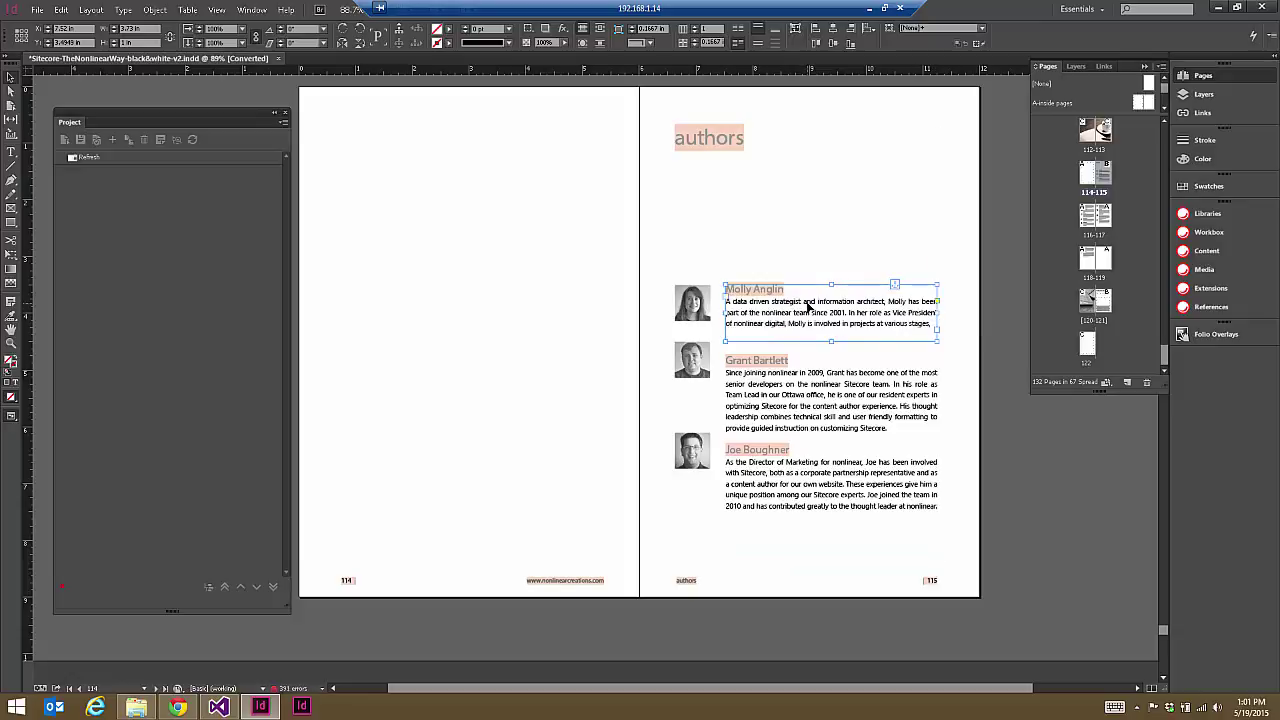
pyautogui.moveTo(831, 341); pyautogui.dragTo(831, 553)
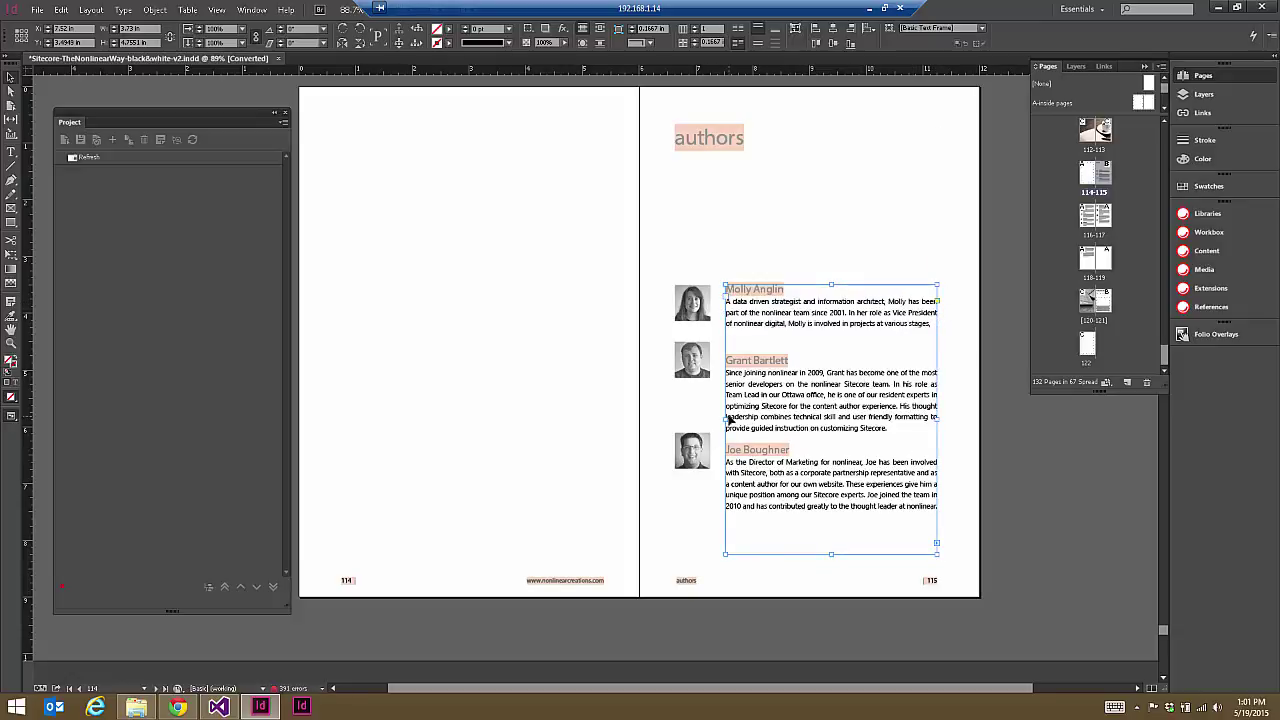
pyautogui.click(10, 151)
pyautogui.click(930, 323)
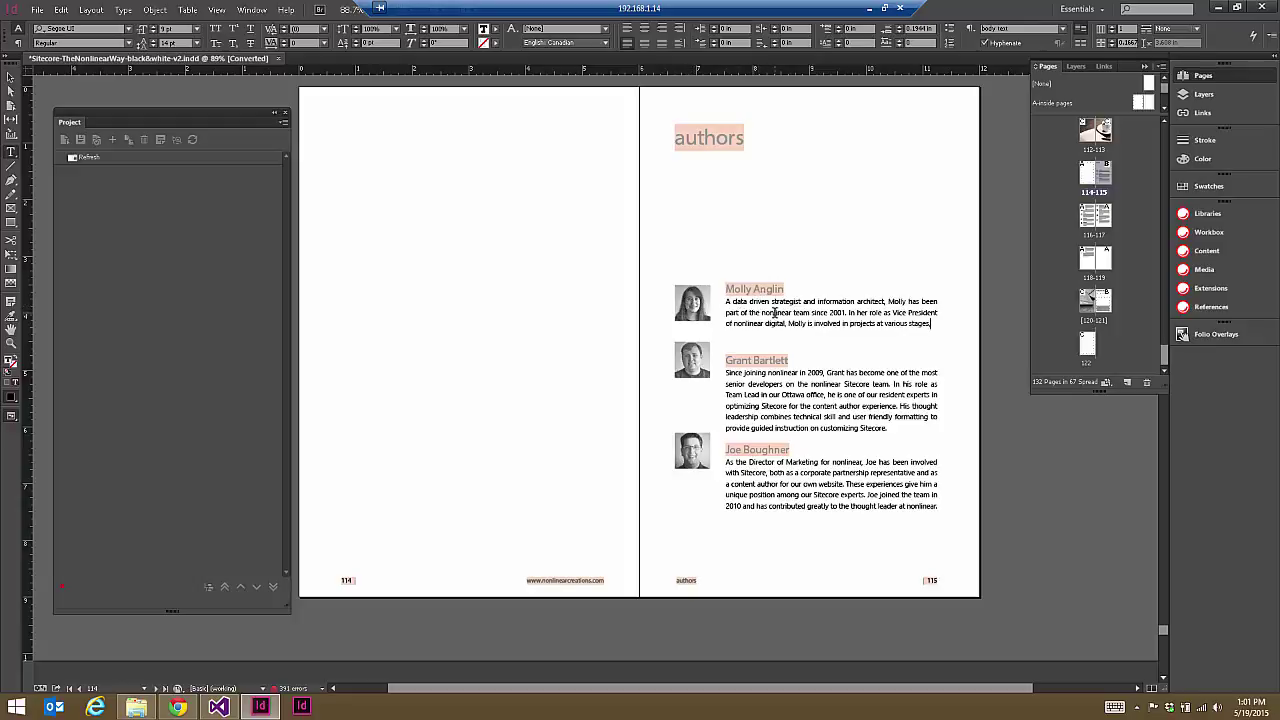
# Step: Delete the first author's loose photo and put the text cursor at the end of her bio
pyautogui.click(10, 77)
pyautogui.click(700, 316)
pyautogui.press('Delete')
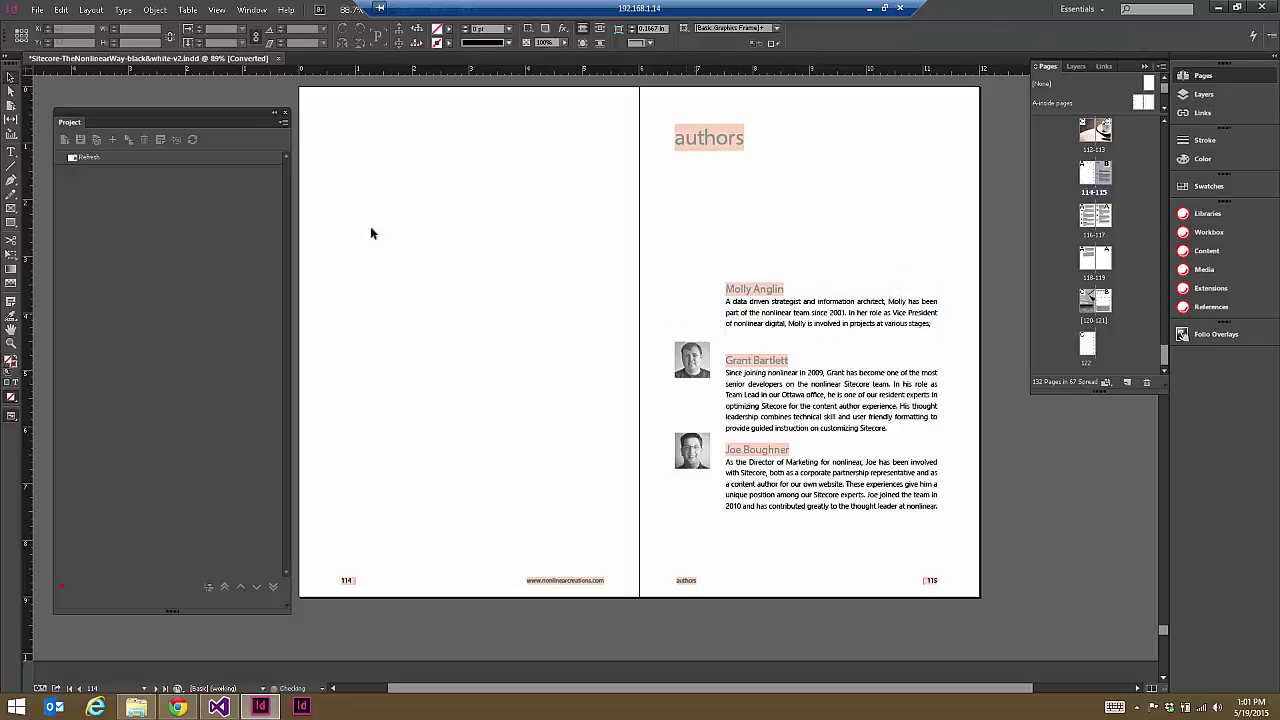
pyautogui.click(10, 151)
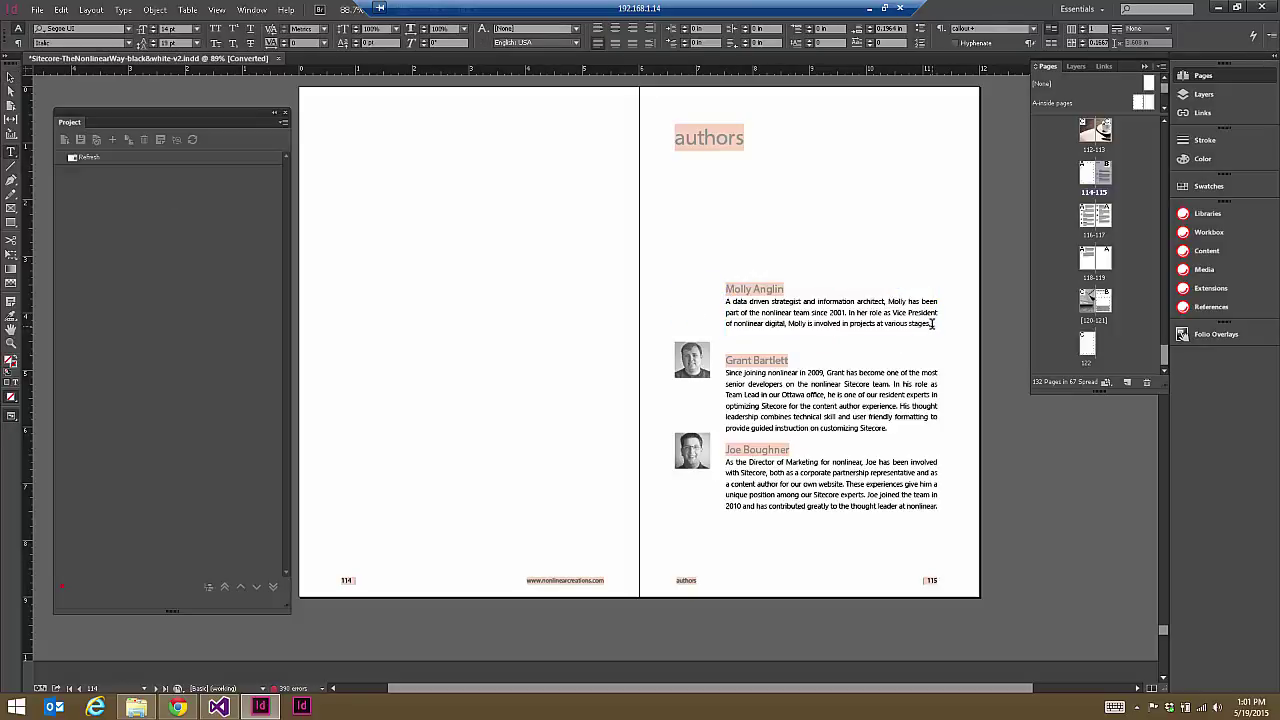
pyautogui.click(932, 324)
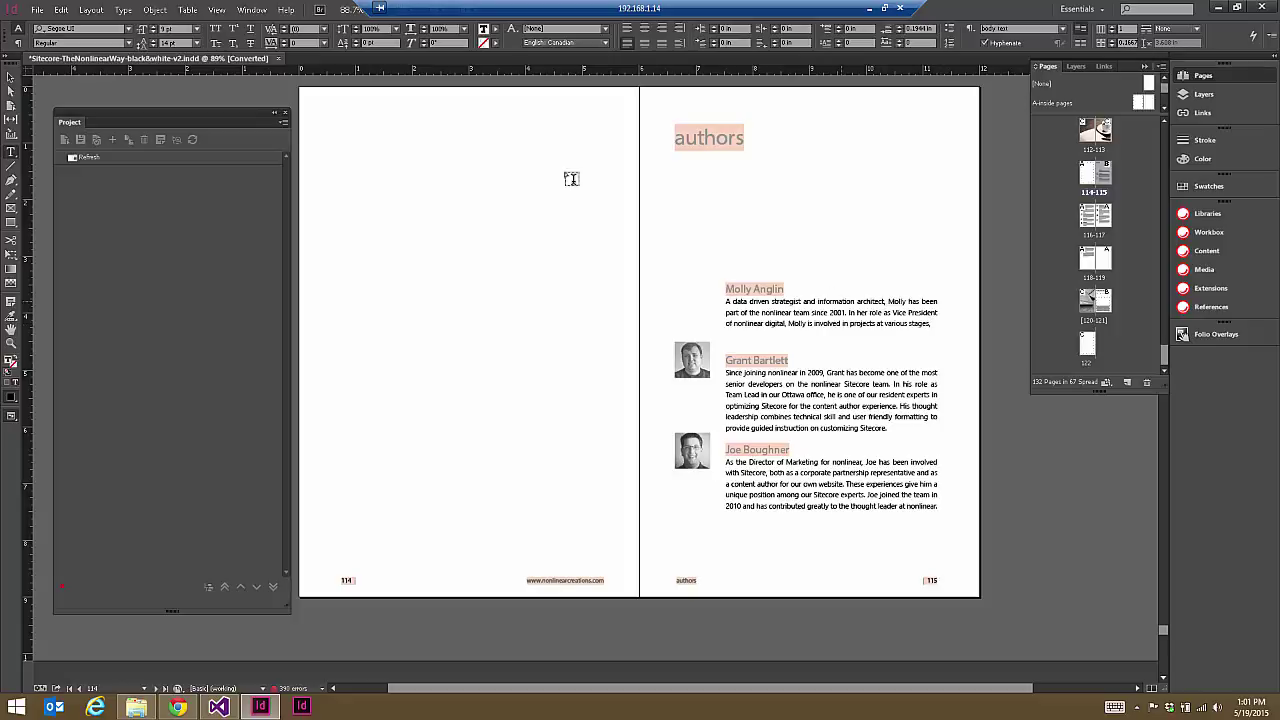
# Step: Insert an empty anchored graphic frame (Content: Graphic) into her bio
pyautogui.click(124, 10)
pyautogui.moveTo(145, 17)
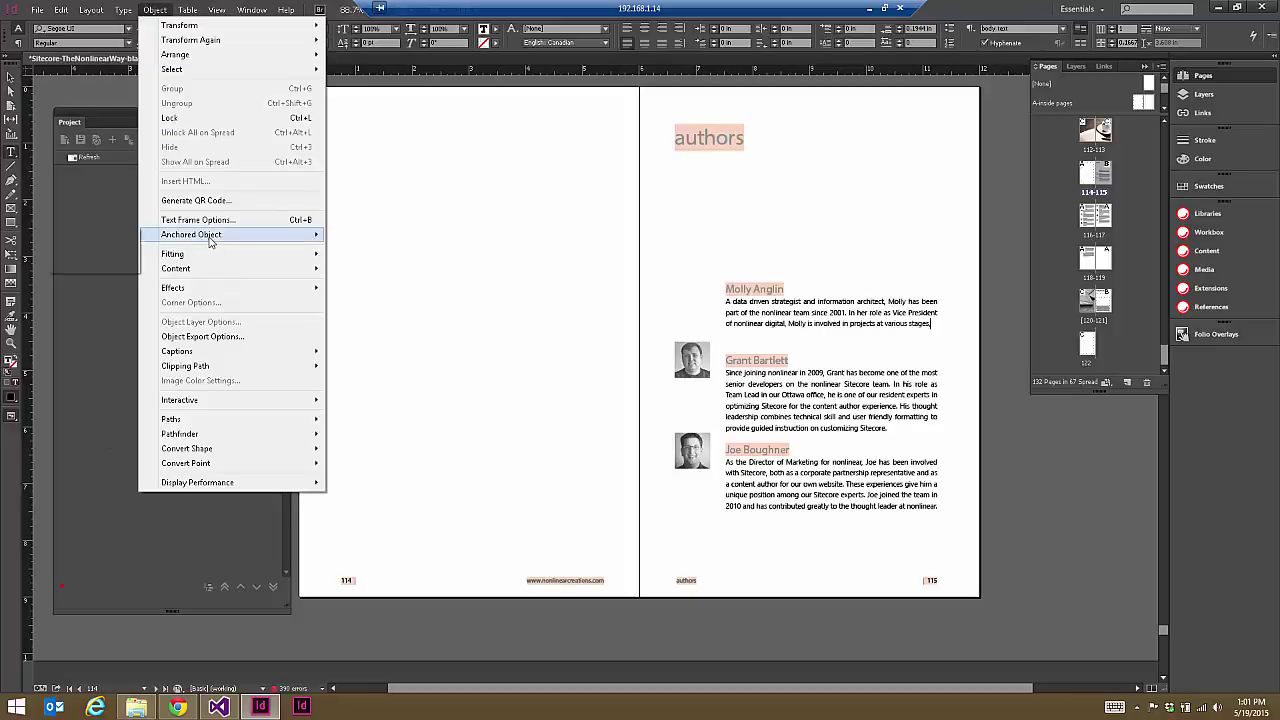
pyautogui.moveTo(212, 238)
pyautogui.click(112, 249)
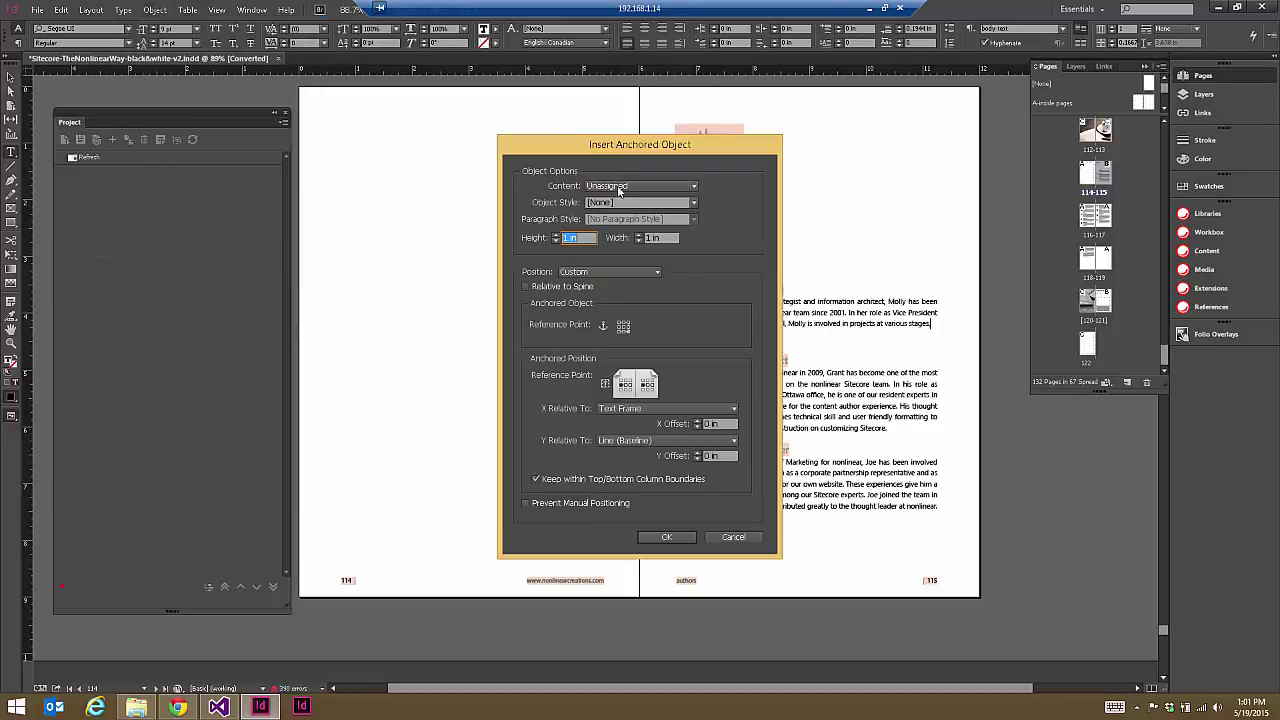
pyautogui.click(627, 187)
pyautogui.click(619, 205)
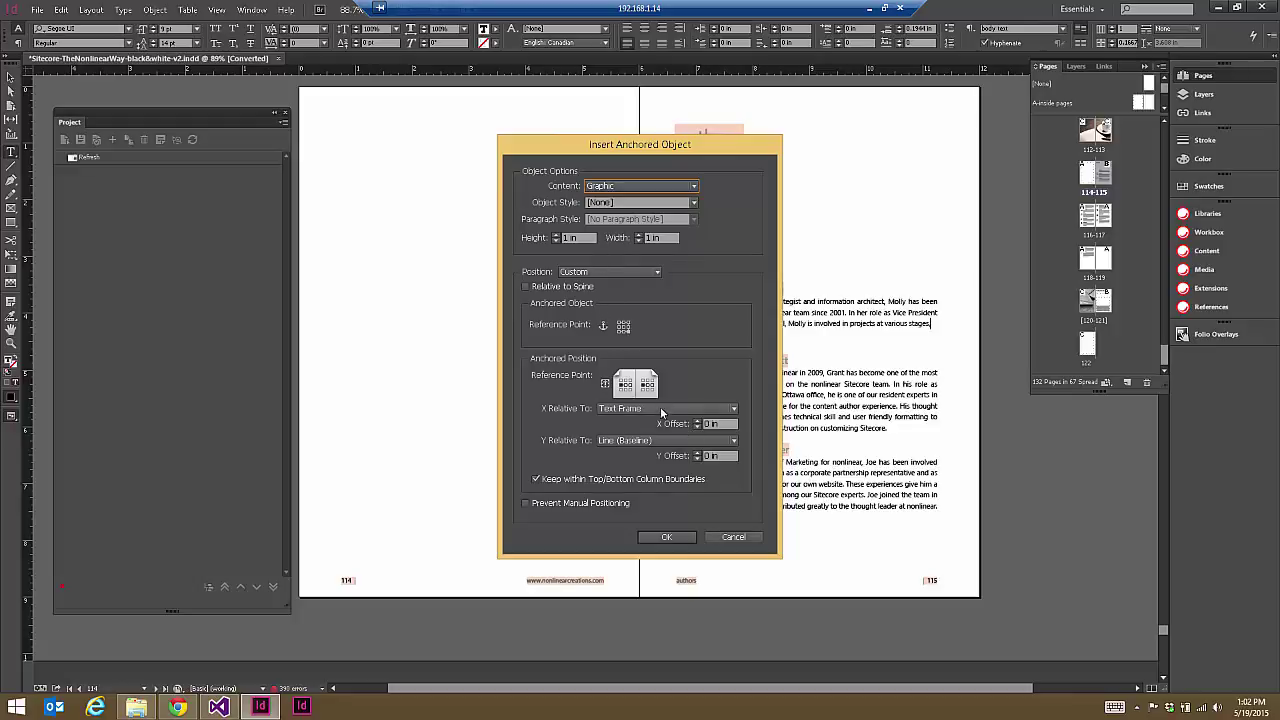
pyautogui.click(667, 537)
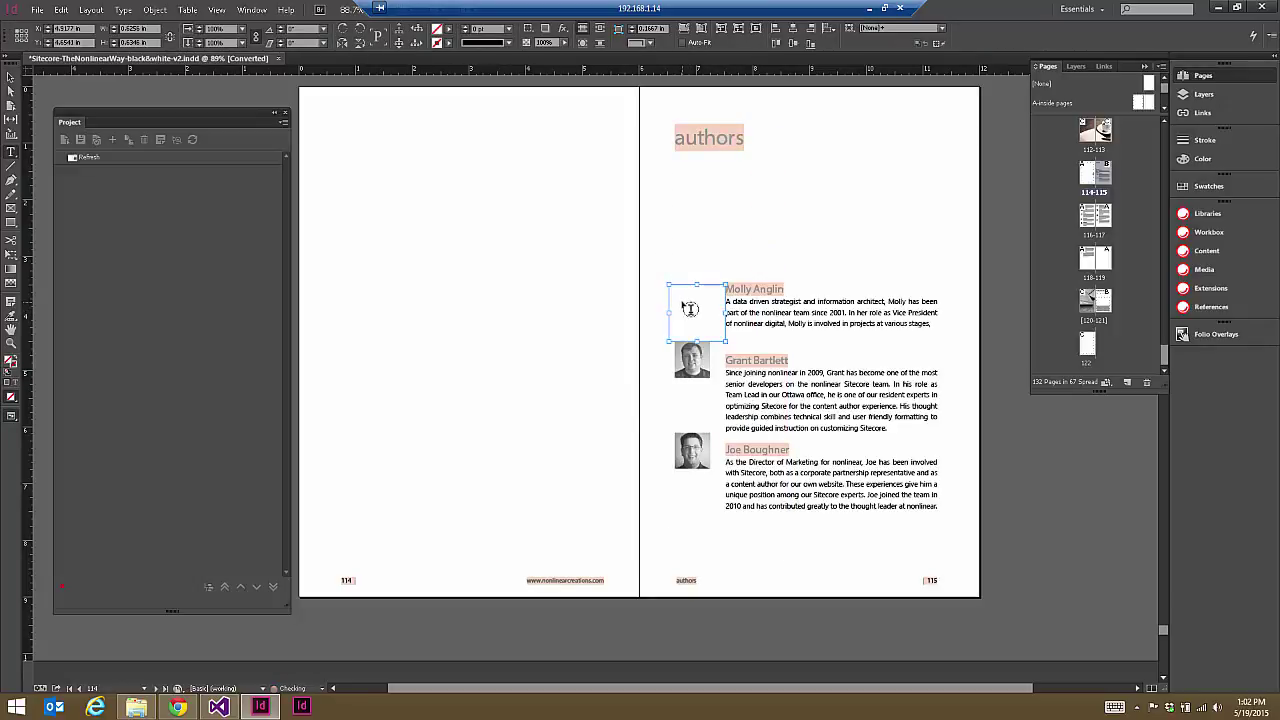
pyautogui.click(689, 309)
# Step: Undo the empty anchored frame, place the first author's photo beside her name, and select its frame
pyautogui.click(62, 10)
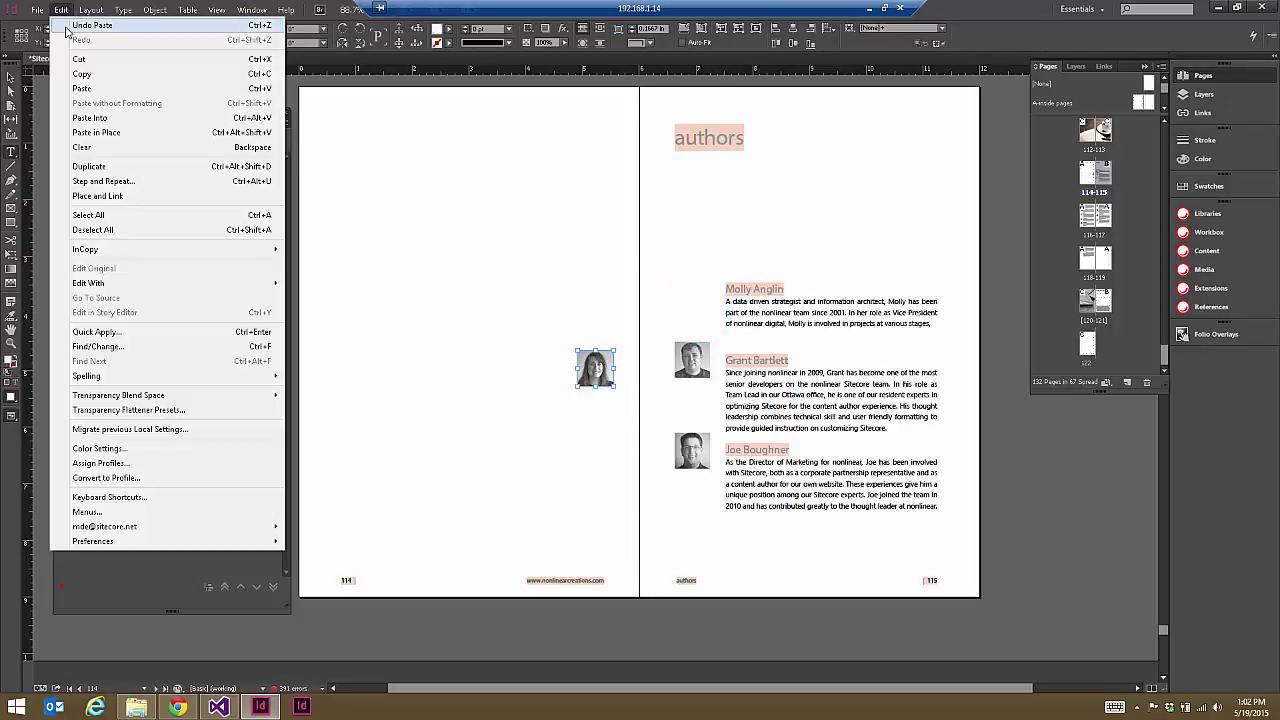
pyautogui.click(70, 20)
pyautogui.hotkey('ctrl', 'z')
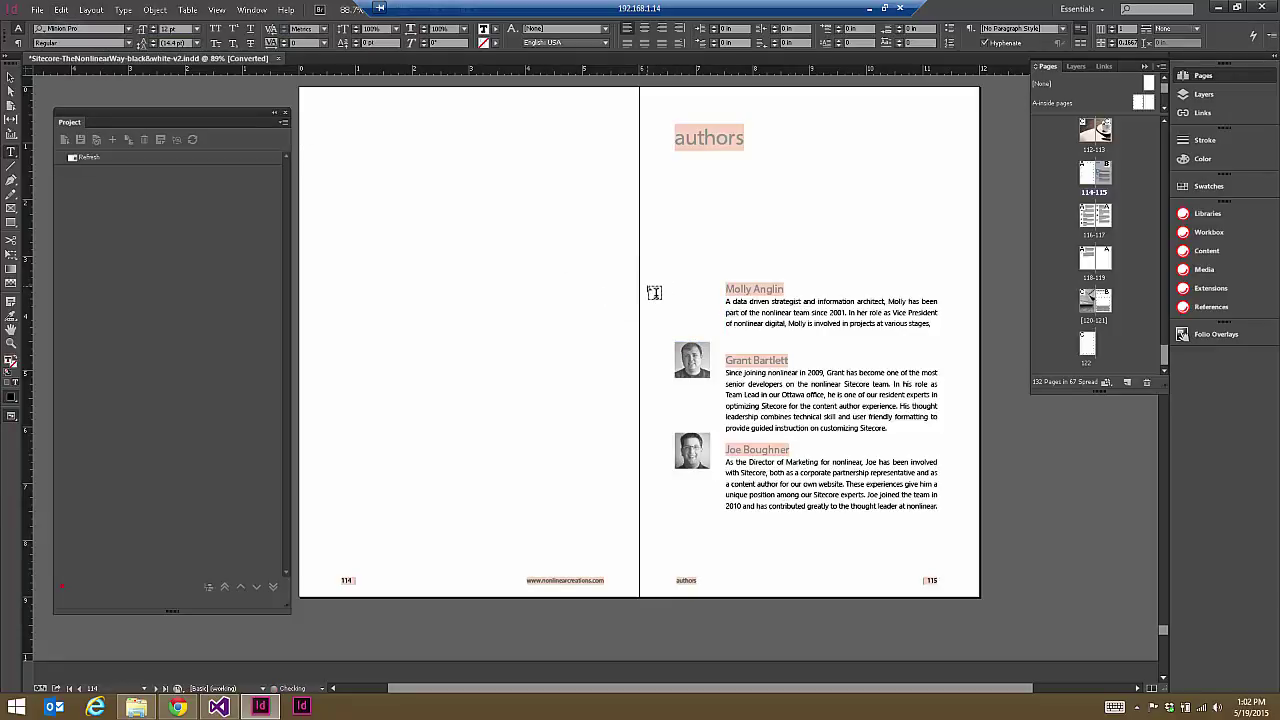
pyautogui.click(652, 289)
pyautogui.press('Escape')
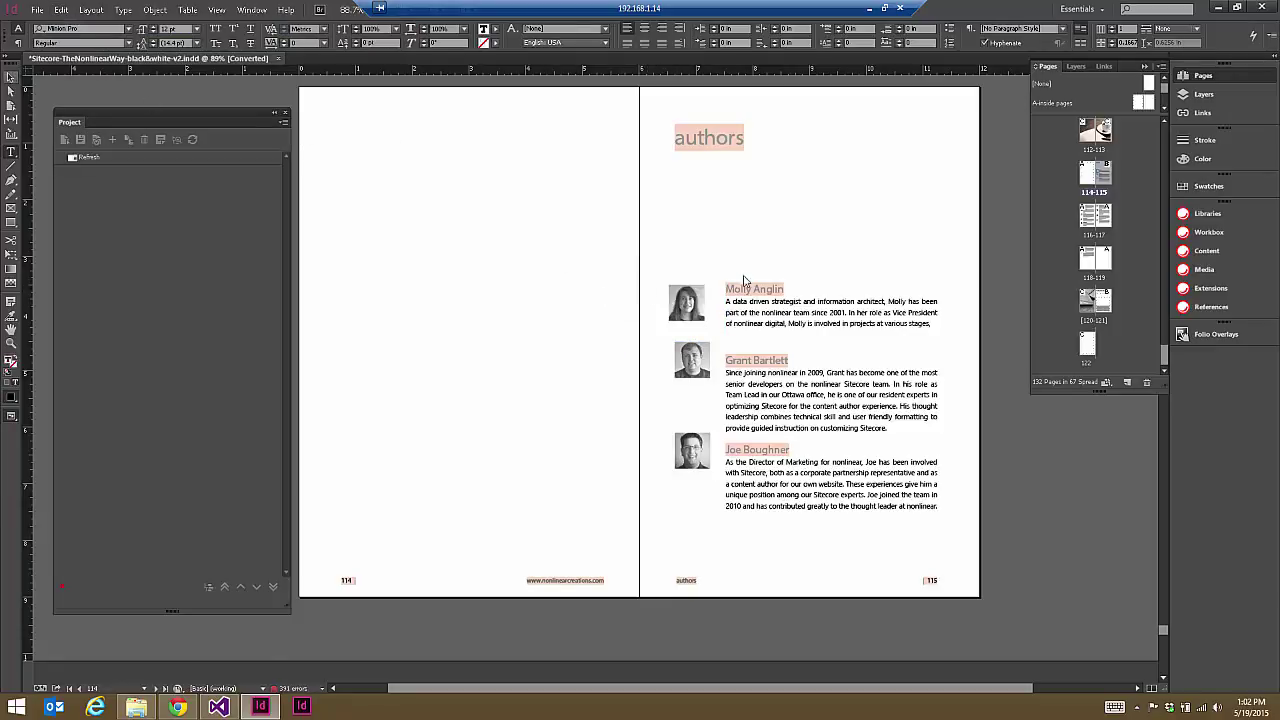
pyautogui.click(686, 316)
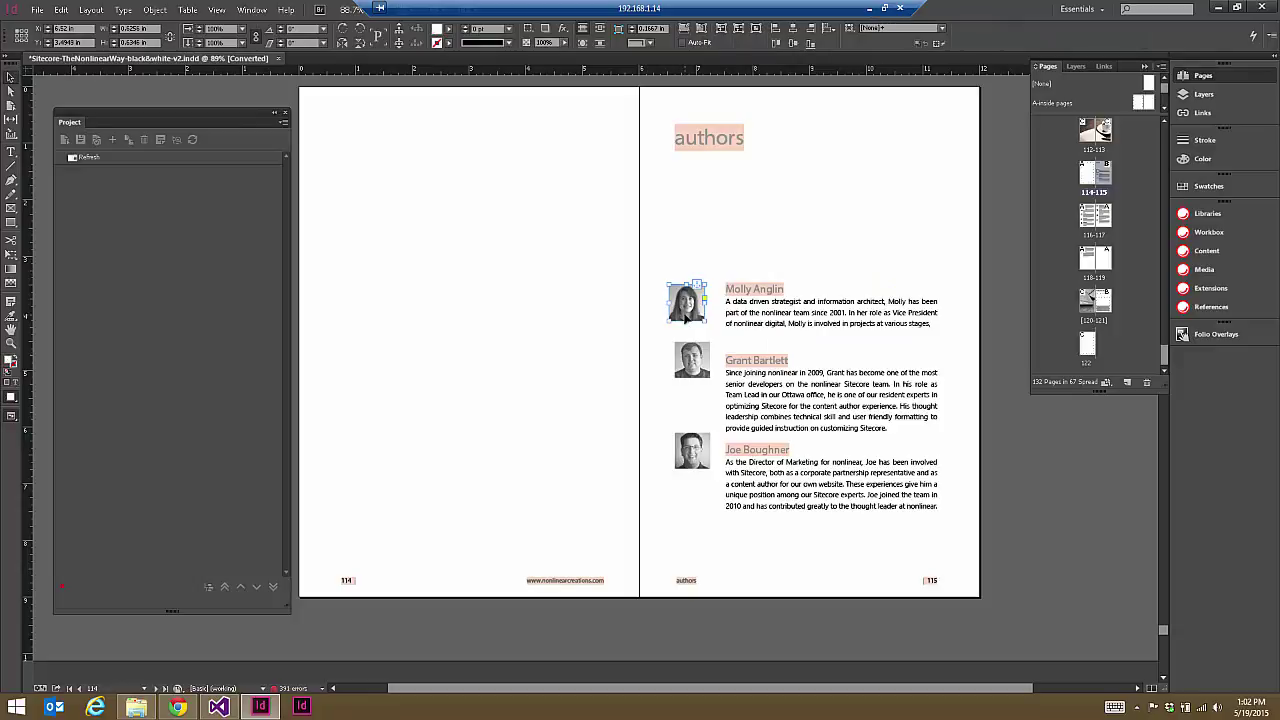
pyautogui.click(779, 311)
pyautogui.keyDown('shift'); pyautogui.click(873, 393); pyautogui.keyUp('shift')
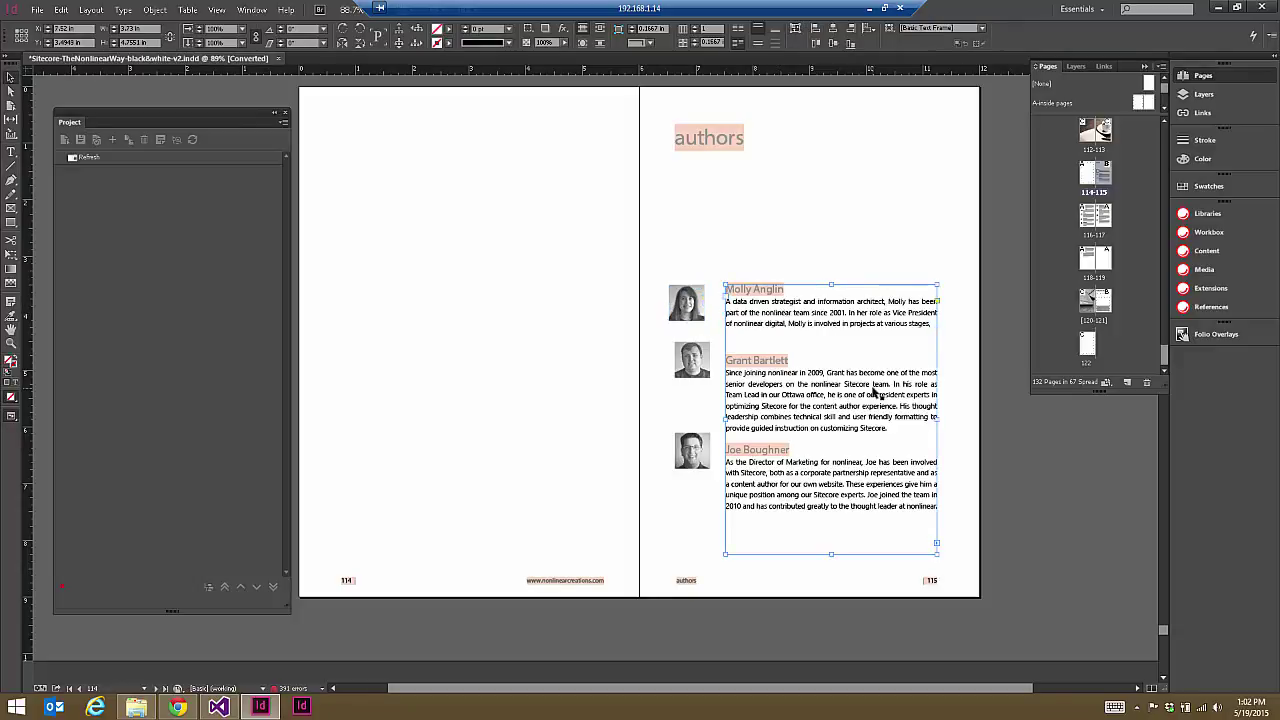
pyautogui.click(682, 310)
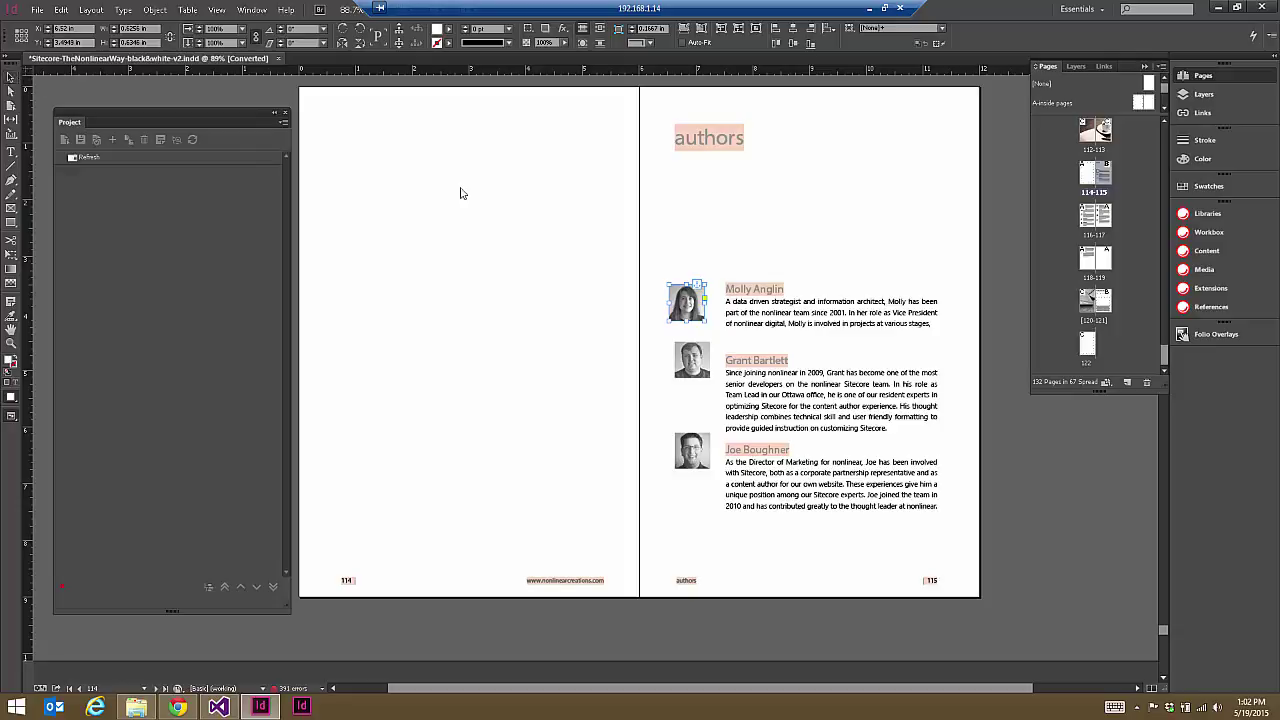
# Step: Log in to Sitecore on the pxm8training web server from the Libraries panel
pyautogui.click(823, 288)
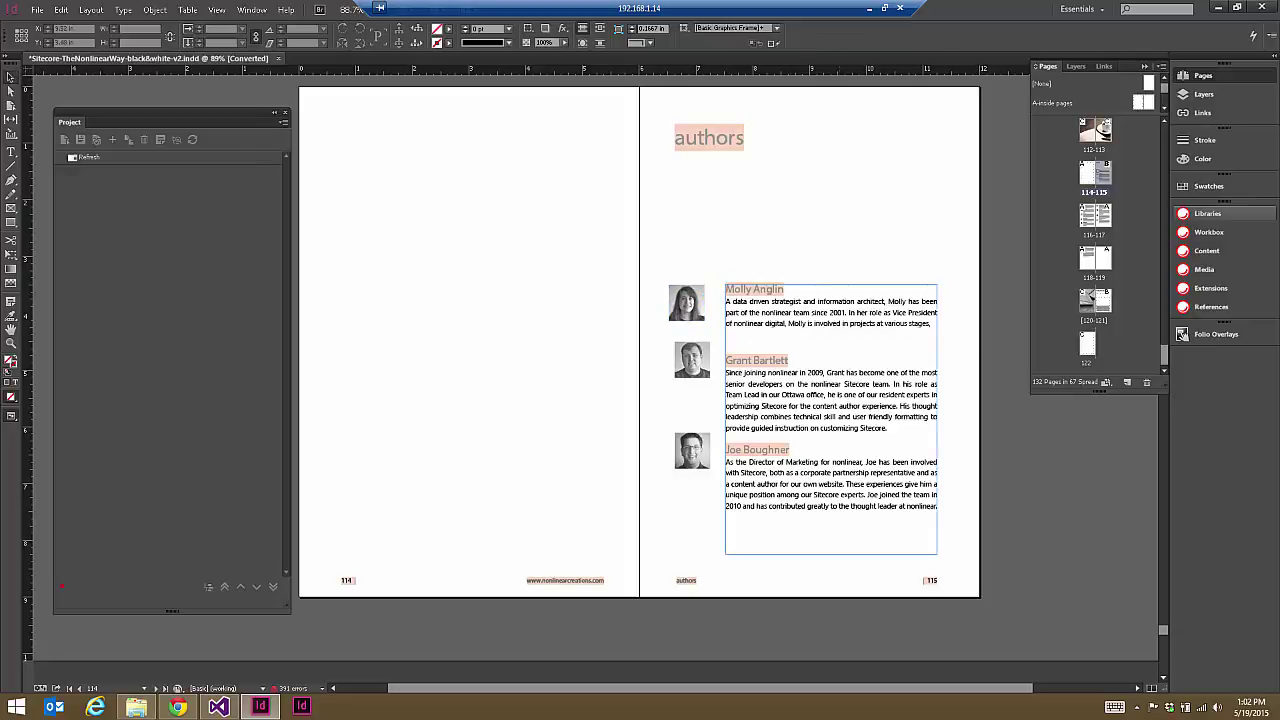
pyautogui.click(1222, 216)
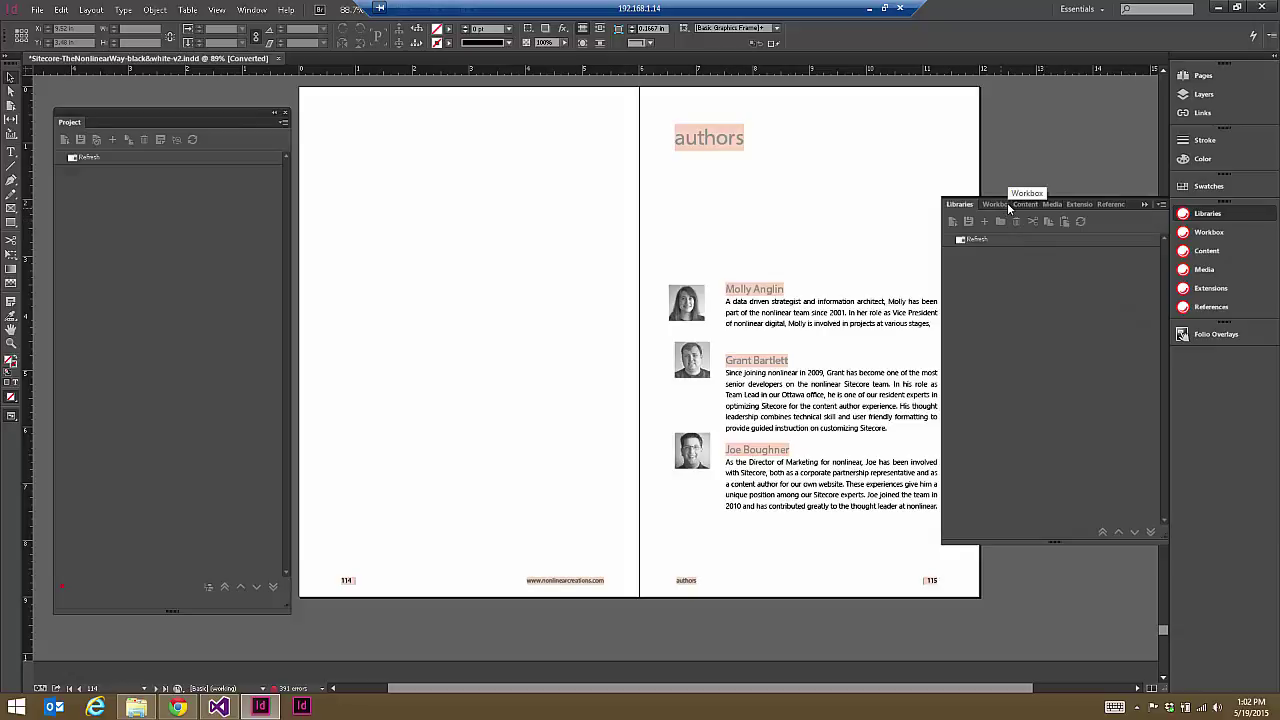
pyautogui.click(1127, 208)
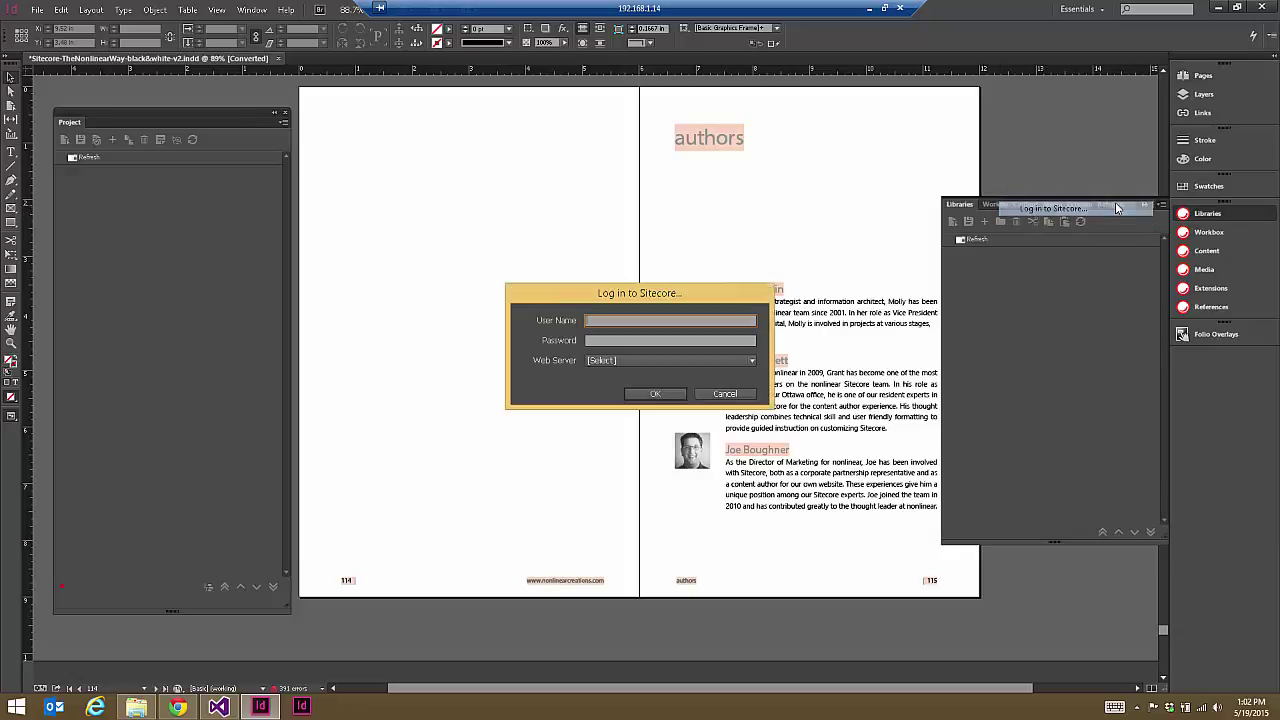
pyautogui.write('admin')
pyautogui.press('Tab')
pyautogui.write('b')
pyautogui.click(627, 362)
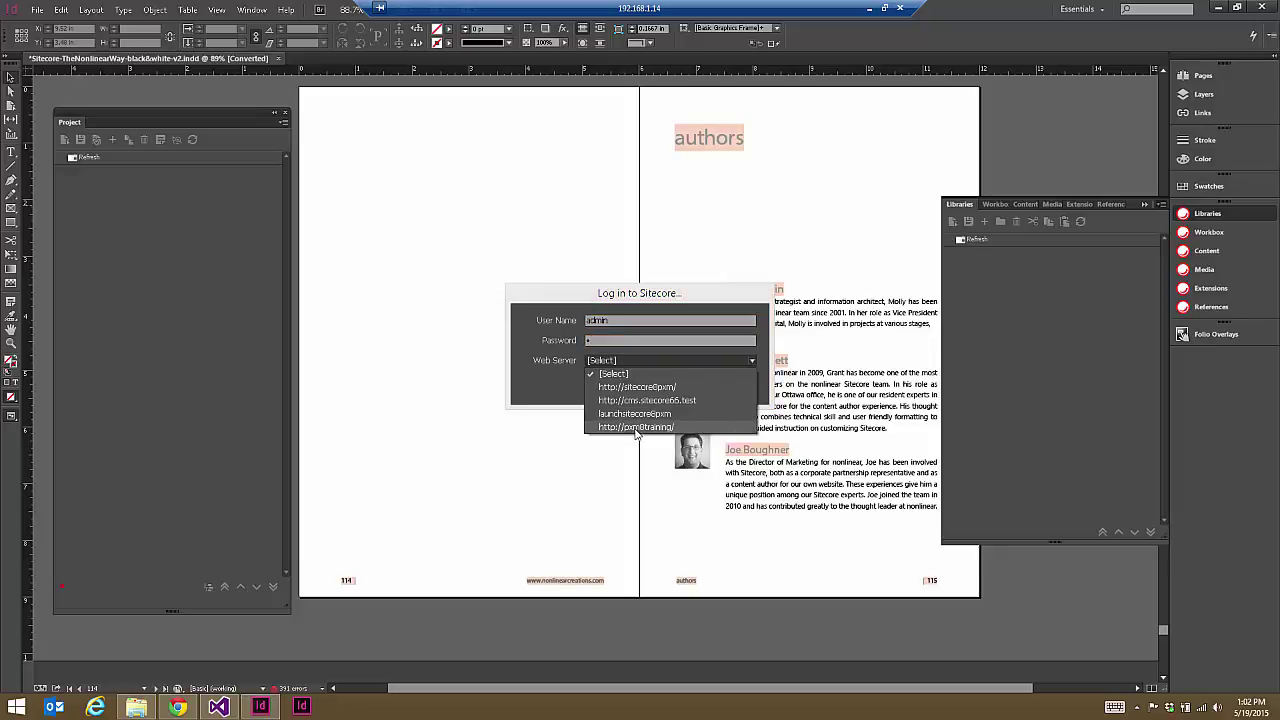
pyautogui.click(636, 427)
pyautogui.click(657, 392)
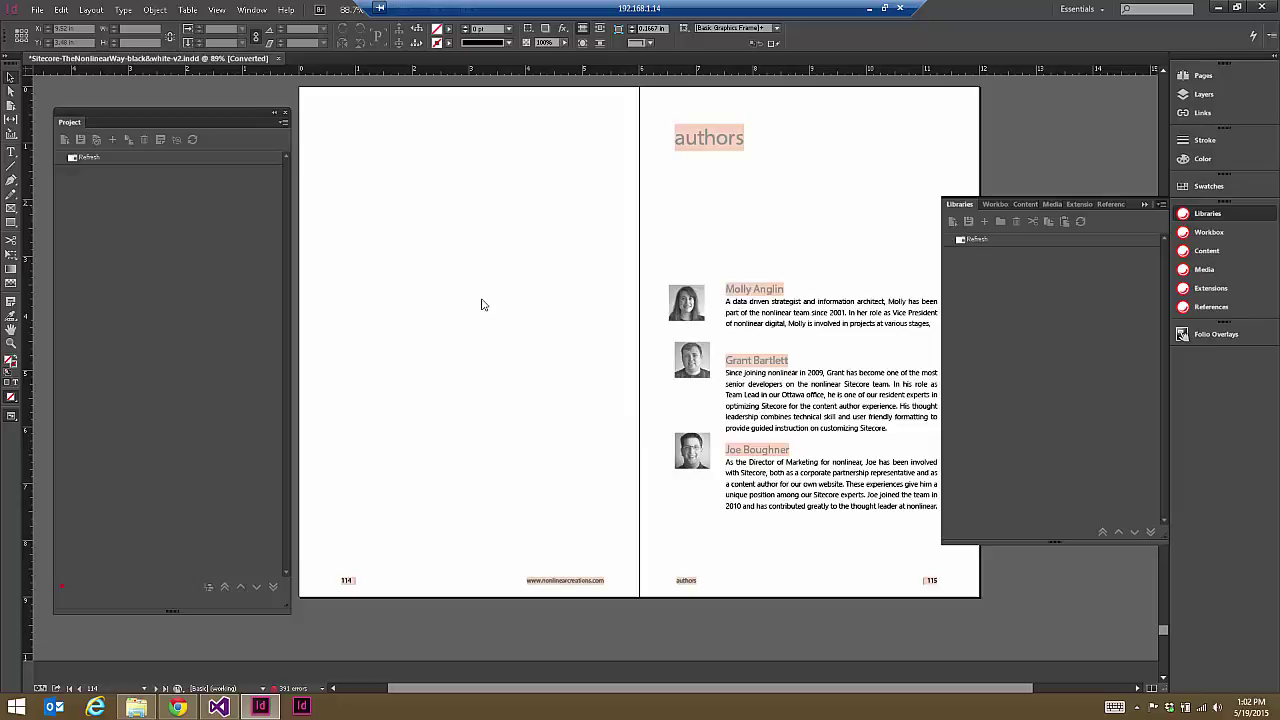
pyautogui.click(683, 372)
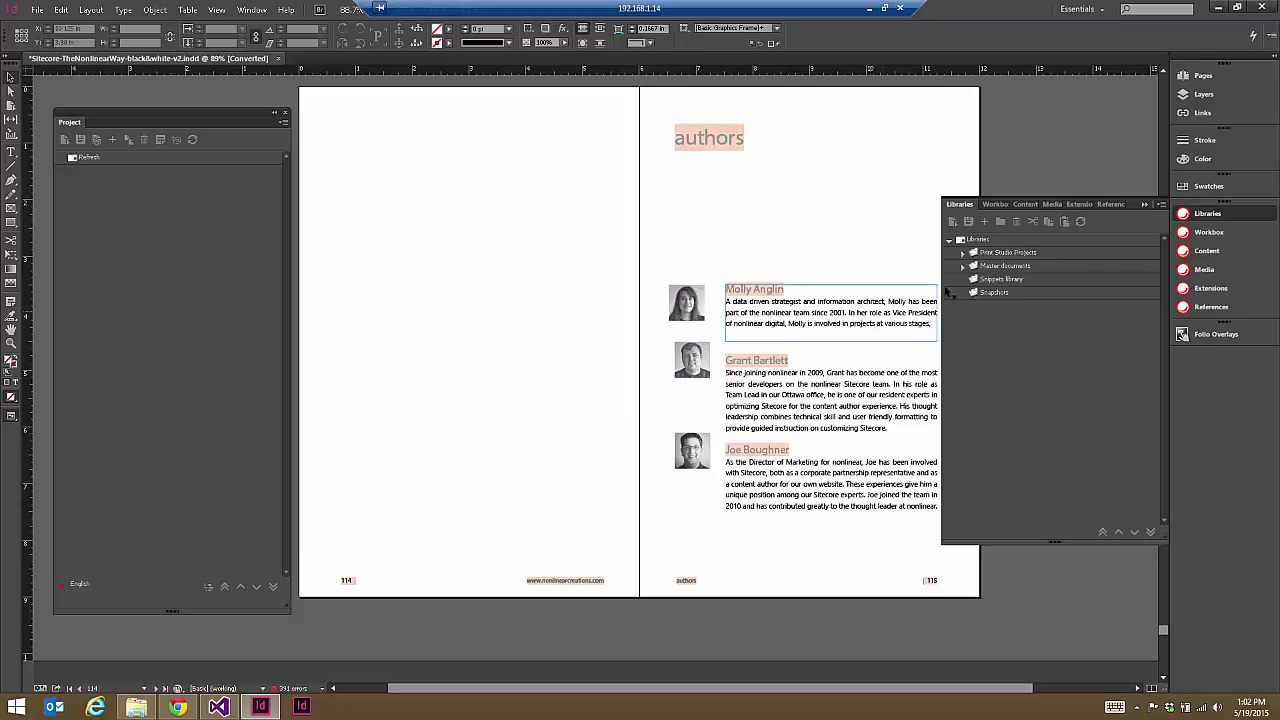
# Step: Add the print project 'Launch Sitecore Article' and open its Documents folder
pyautogui.click(962, 253)
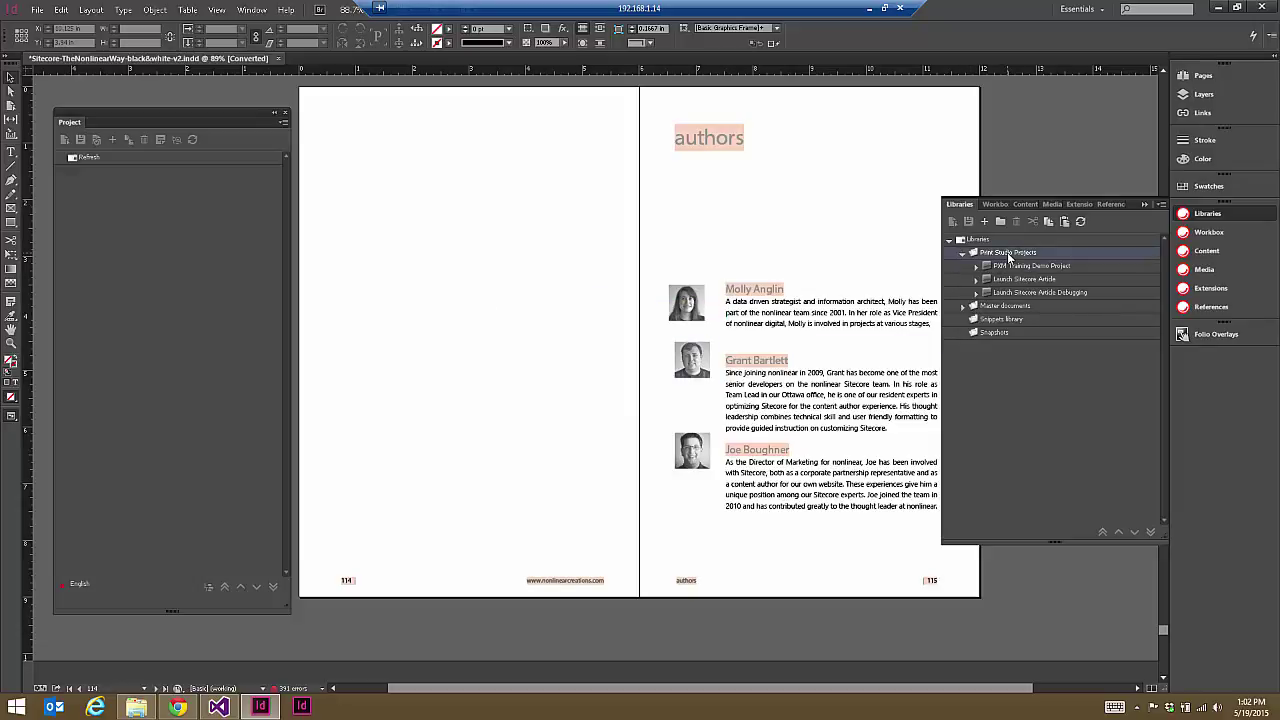
pyautogui.click(984, 221)
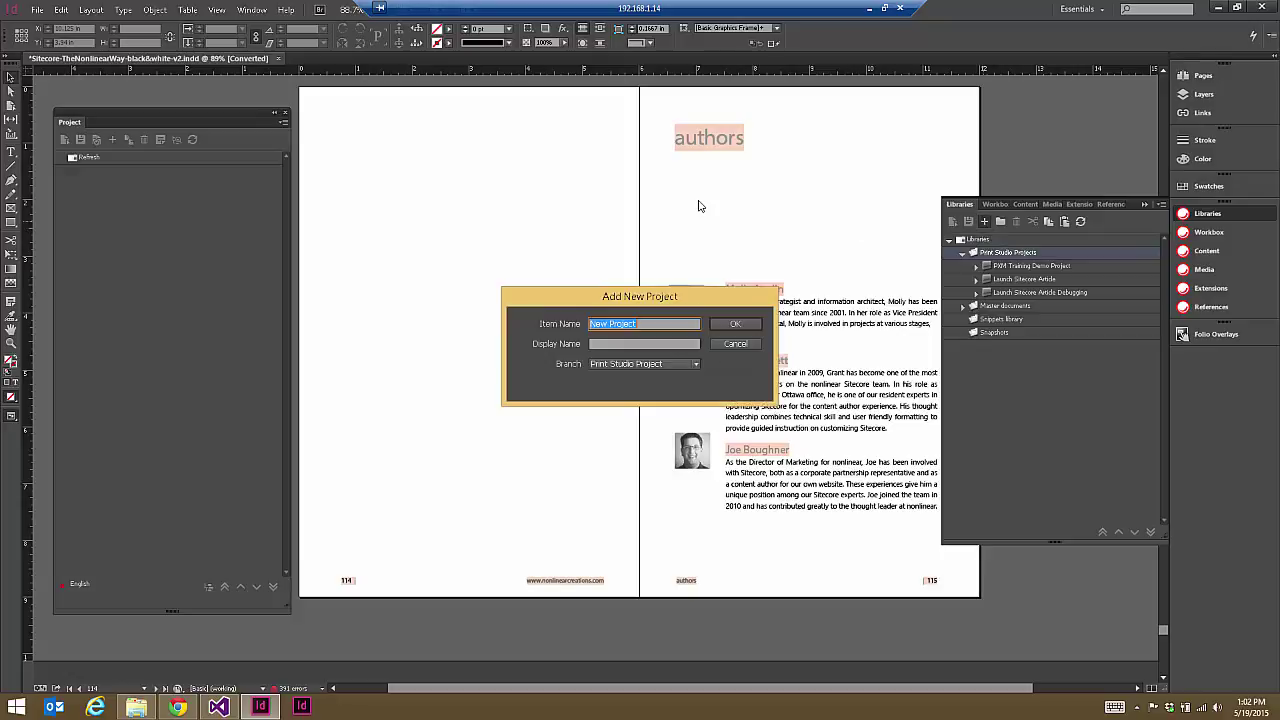
pyautogui.write('Launch Sitecore Articles')
pyautogui.click(737, 325)
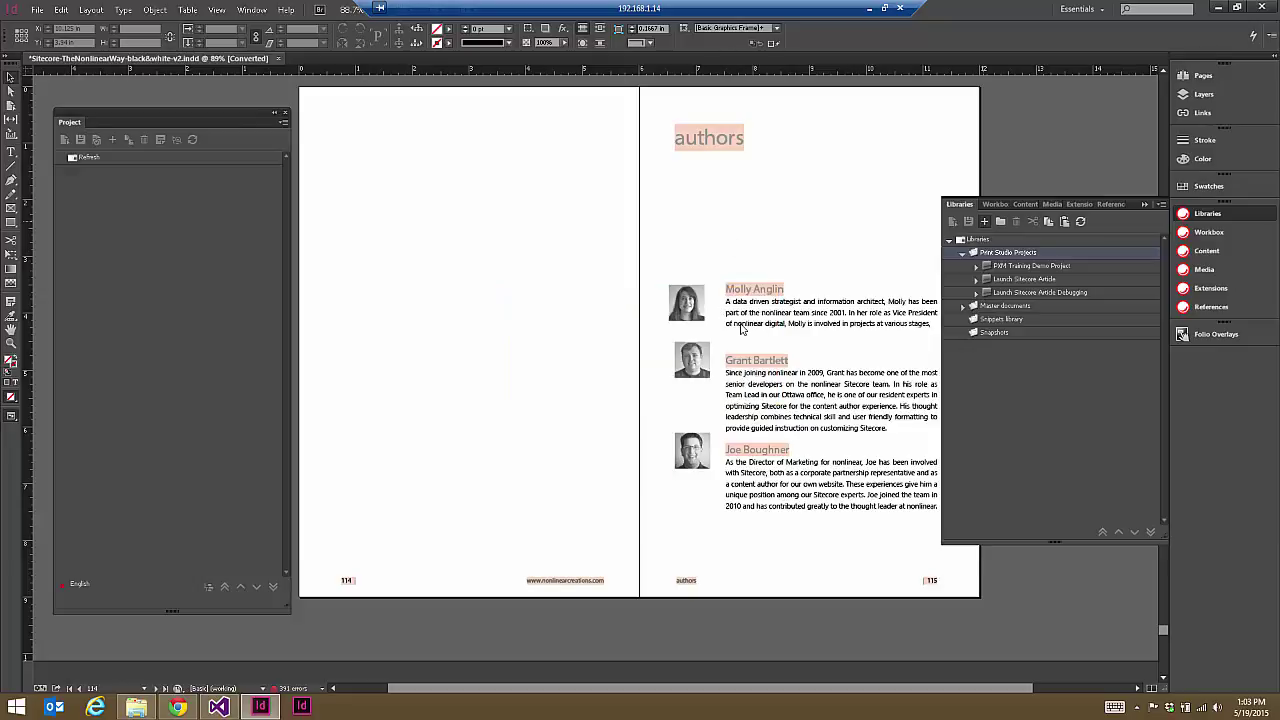
pyautogui.click(664, 369)
pyautogui.click(1048, 307)
pyautogui.click(130, 198)
# Step: Add a 'Document' item under Documents and a 'Page' item under Pages
pyautogui.click(112, 139)
pyautogui.write('Document')
pyautogui.press('Return')
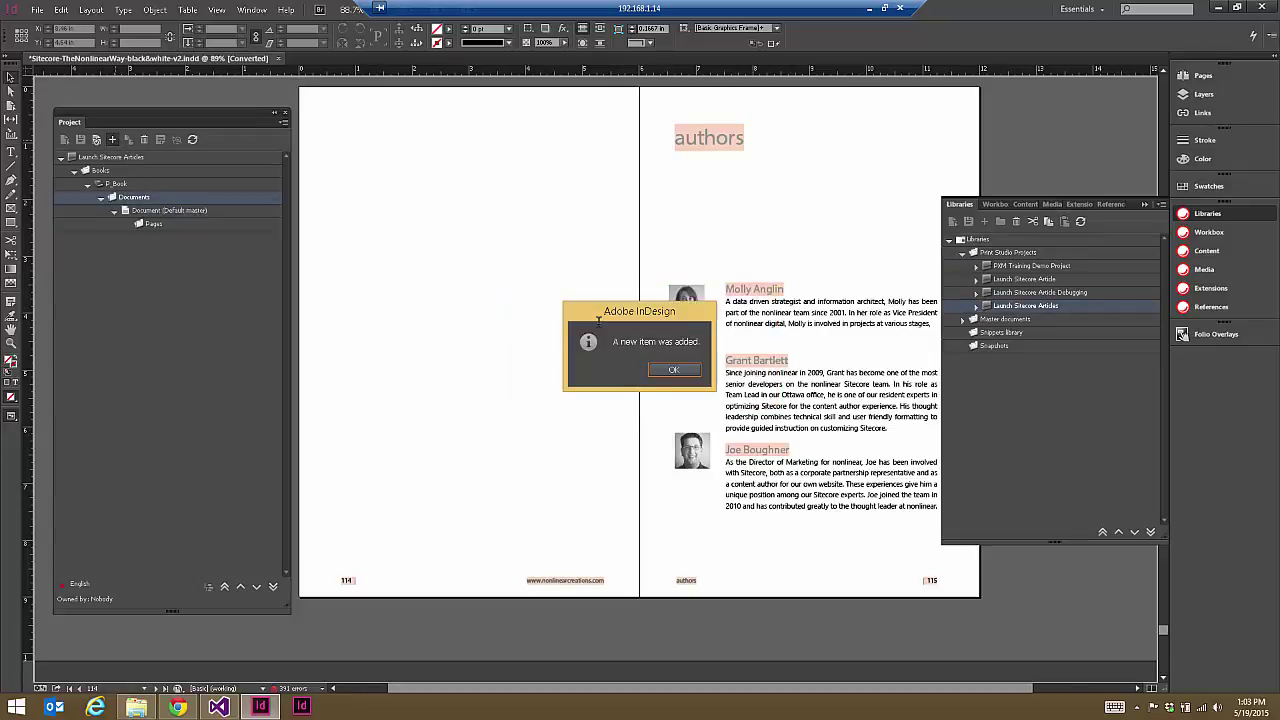
pyautogui.click(673, 369)
pyautogui.click(153, 223)
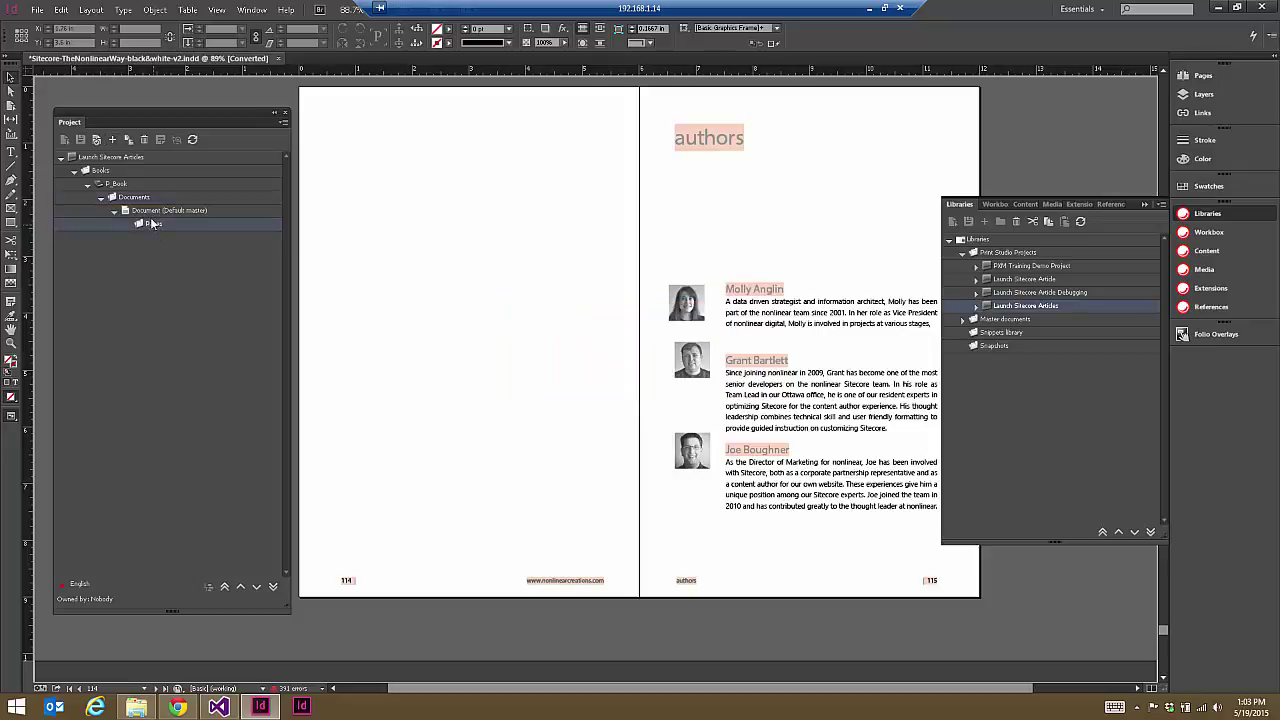
pyautogui.click(112, 139)
pyautogui.press('BackSpace')
pyautogui.press('Return')
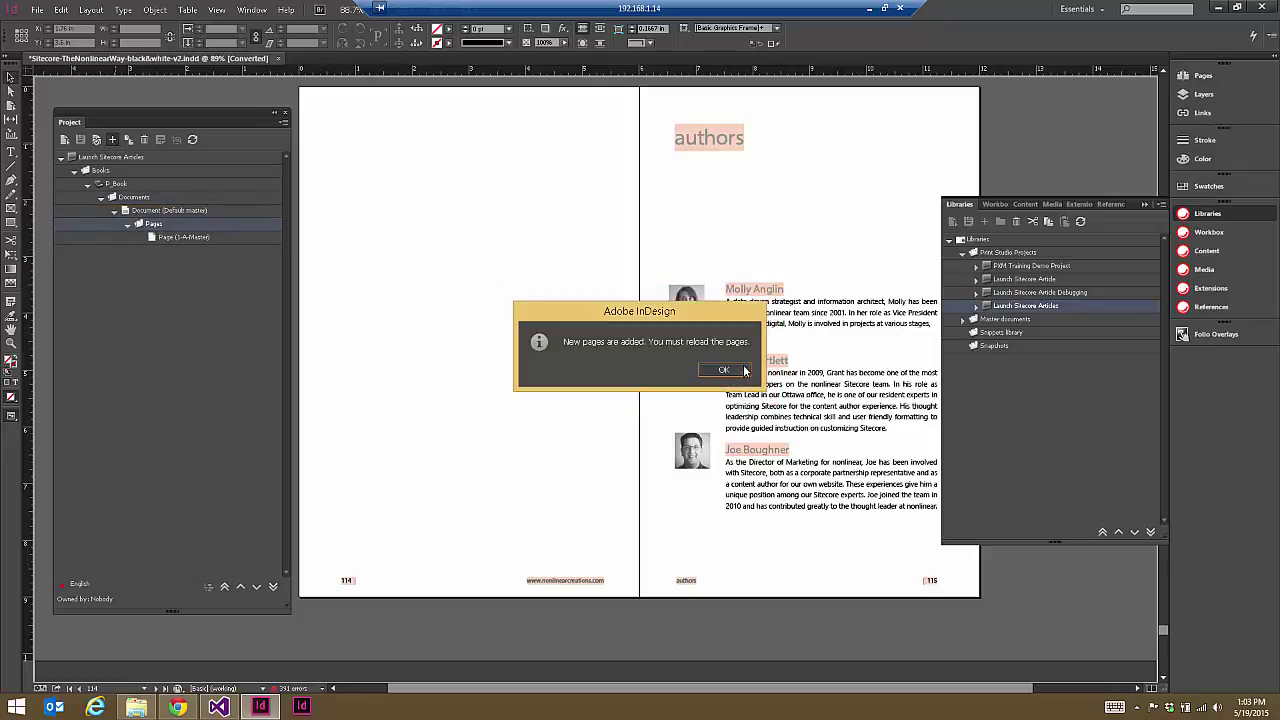
pyautogui.click(744, 370)
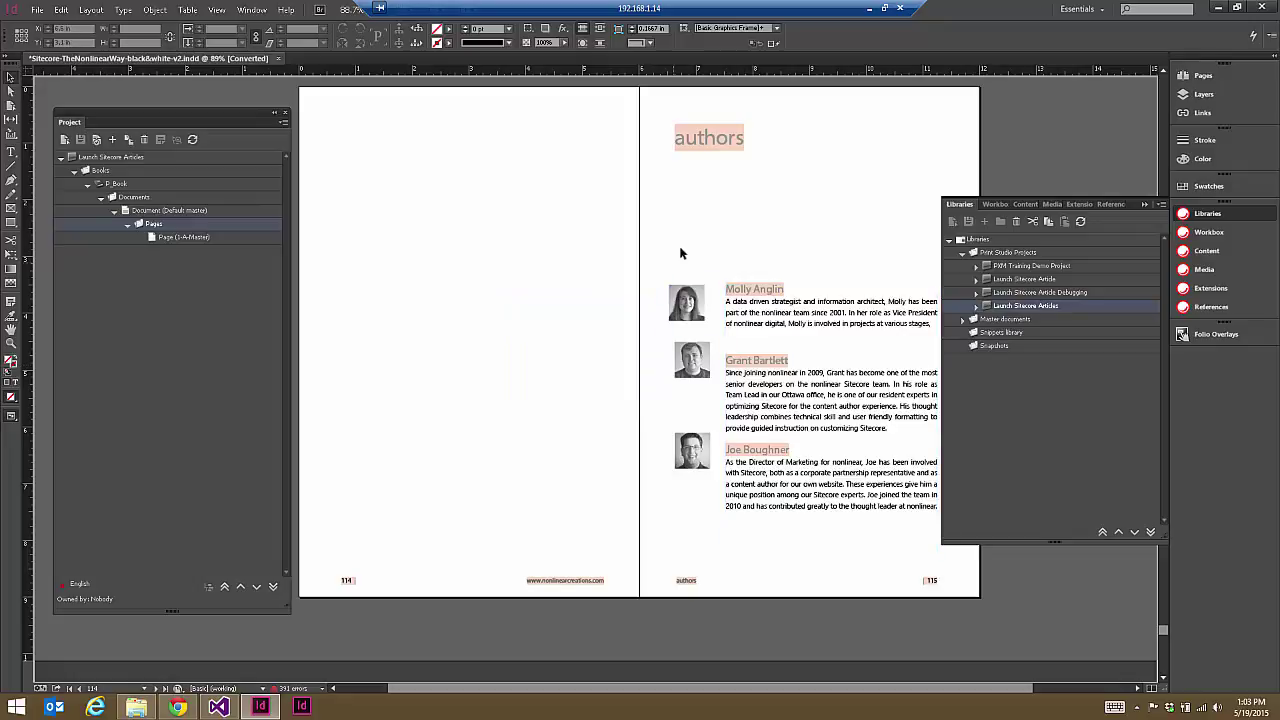
# Step: Extend the bio frame over all three bios and save it into Page (1-A-Master) as a snippet
pyautogui.keyDown('shift'); pyautogui.click(710, 148); pyautogui.keyUp('shift')
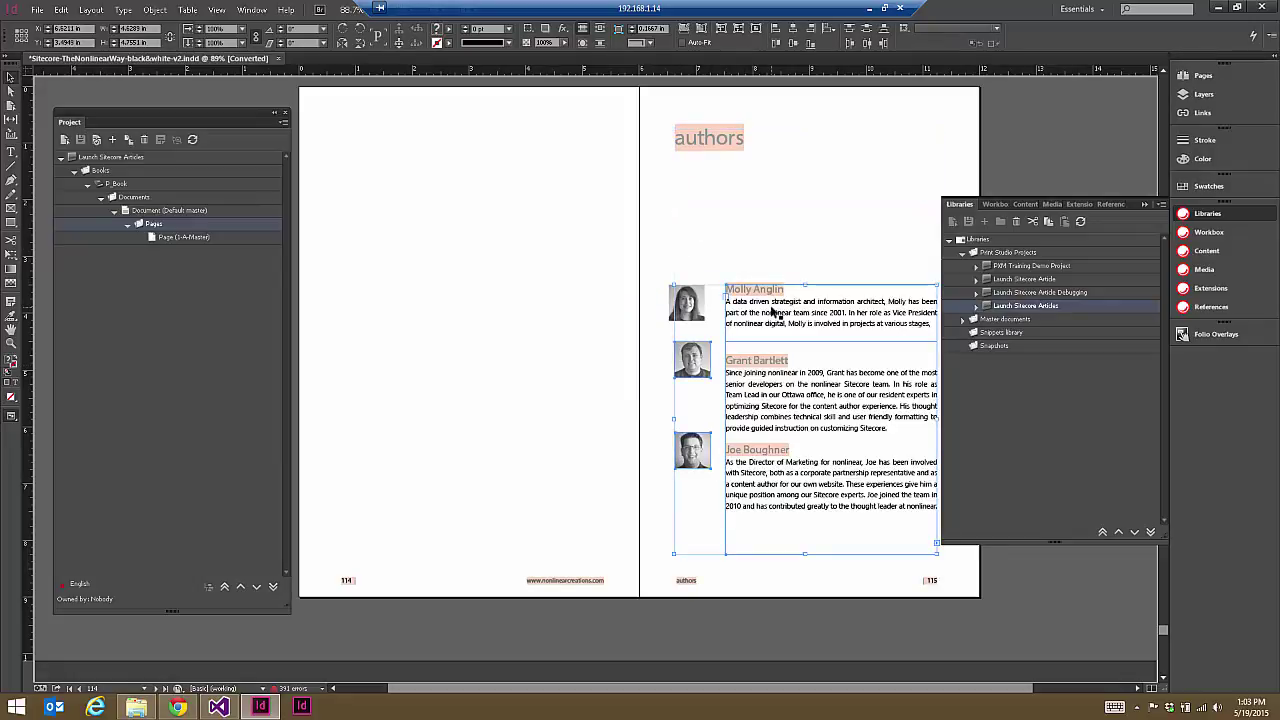
pyautogui.click(474, 283)
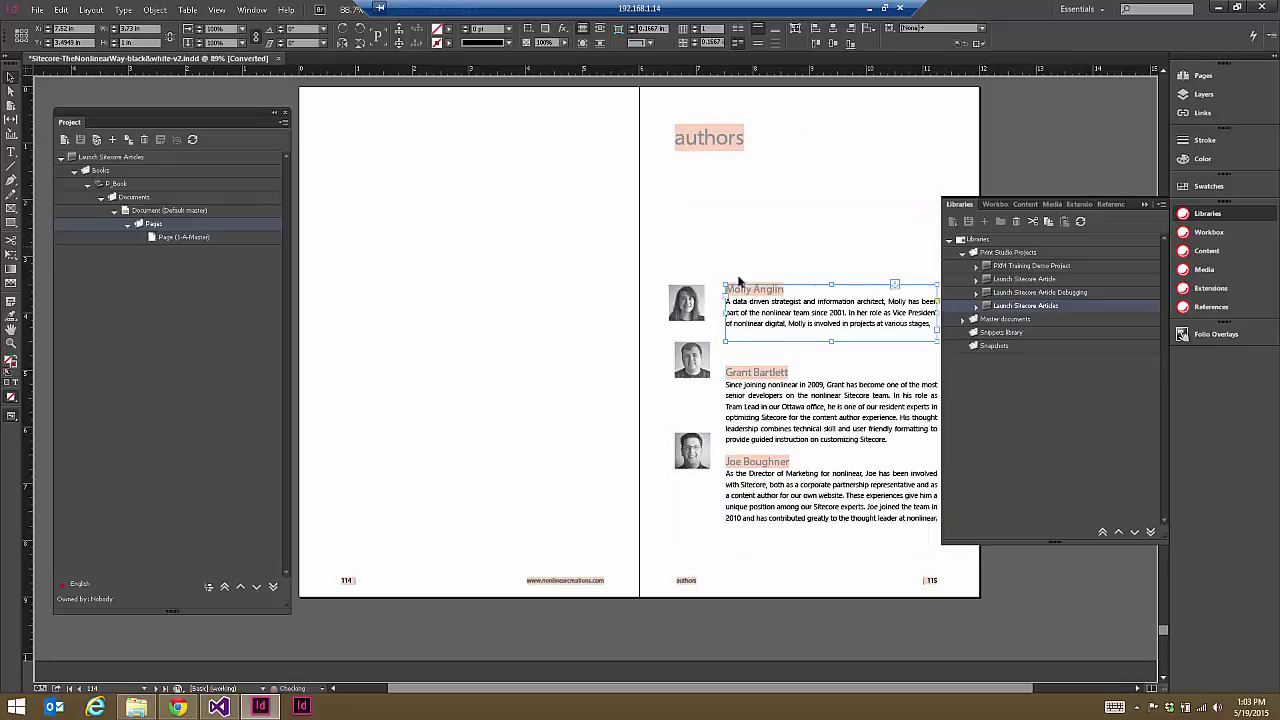
pyautogui.moveTo(831, 341); pyautogui.dragTo(831, 553)
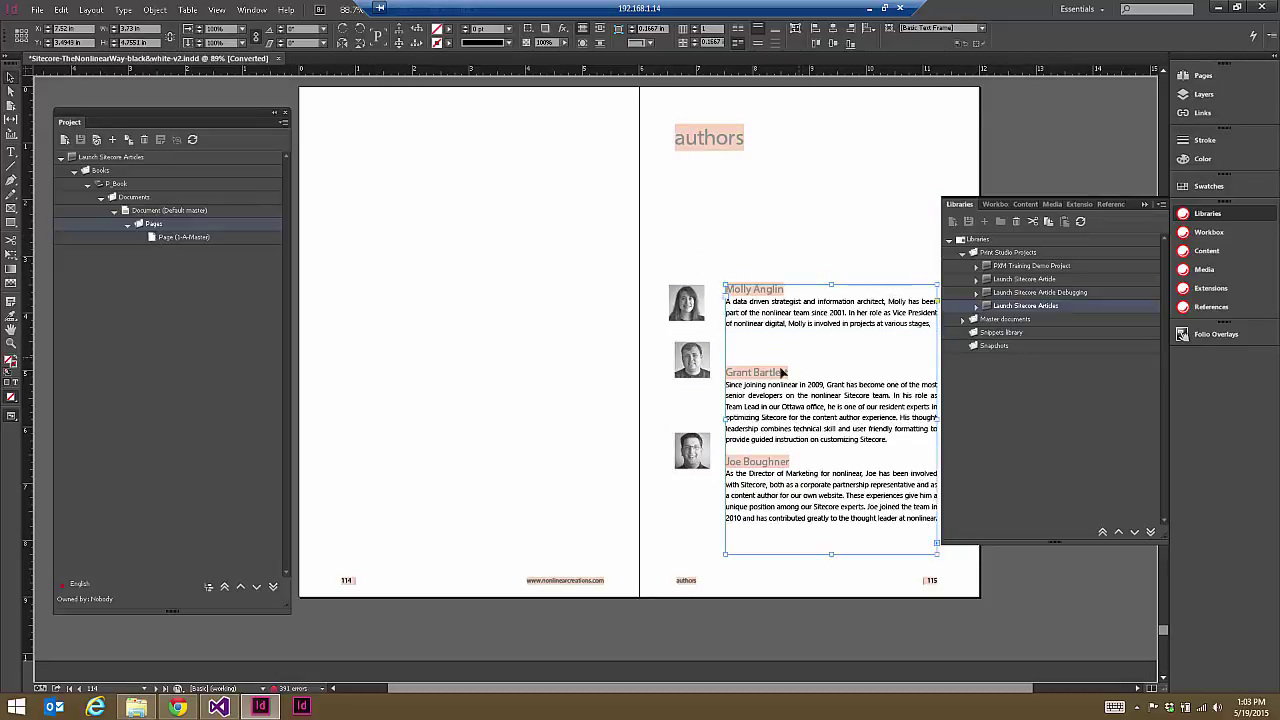
pyautogui.moveTo(658, 337); pyautogui.dragTo(193, 240)
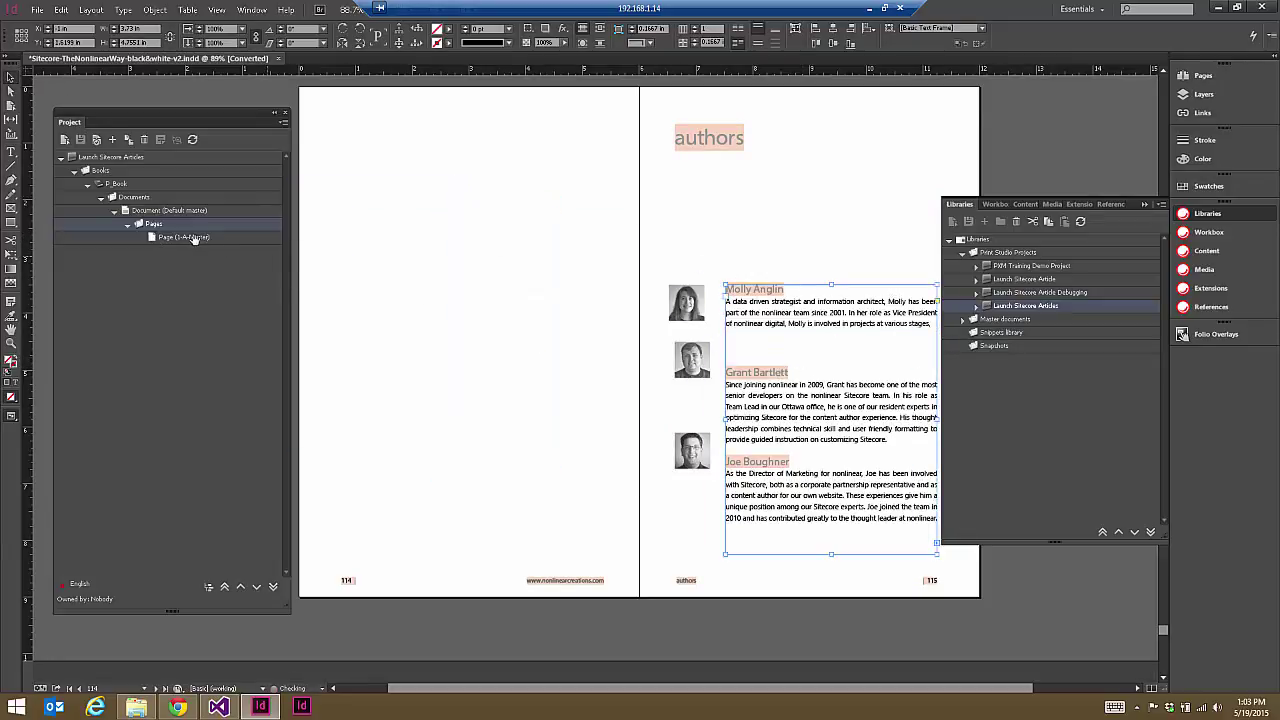
pyautogui.click(688, 369)
pyautogui.click(142, 240)
pyautogui.click(186, 265)
pyautogui.click(196, 279)
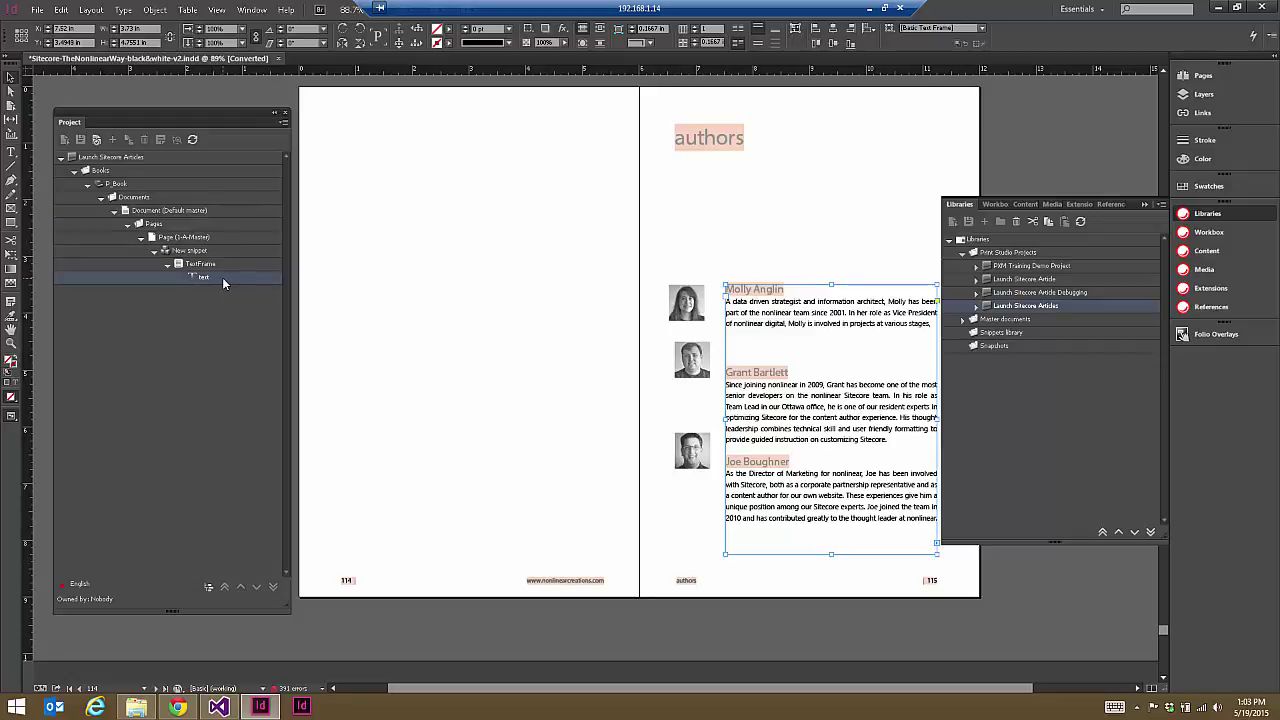
pyautogui.click(177, 707)
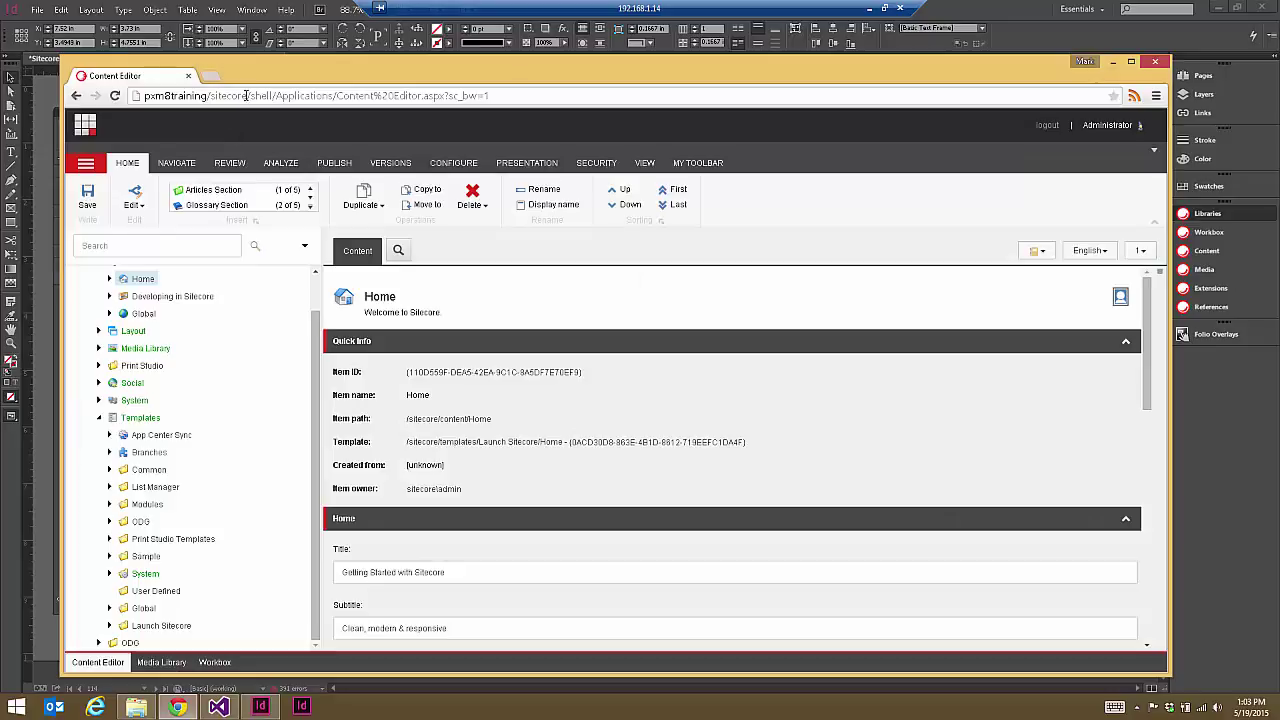
# Step: Shorten the Sitecore address, log in, and open the Content Editor
pyautogui.moveTo(249, 96); pyautogui.dragTo(688, 97)
pyautogui.press('BackSpace')
pyautogui.press('Return')
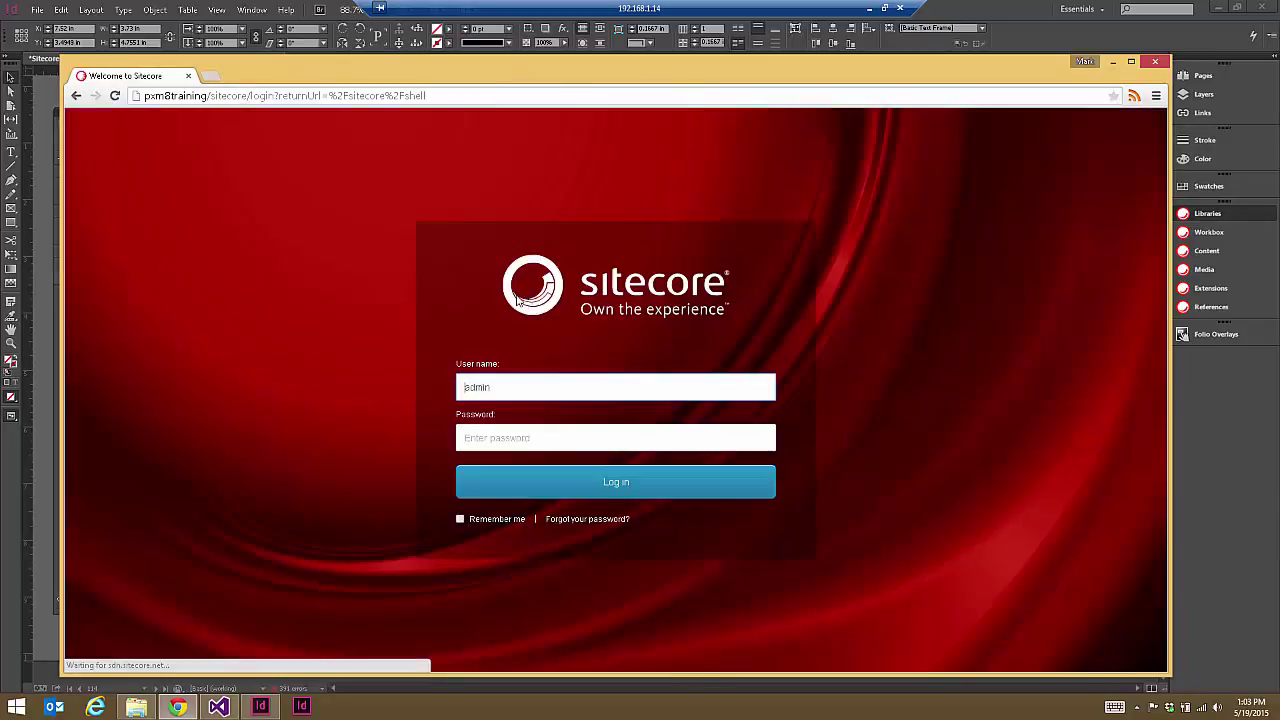
pyautogui.click(506, 432)
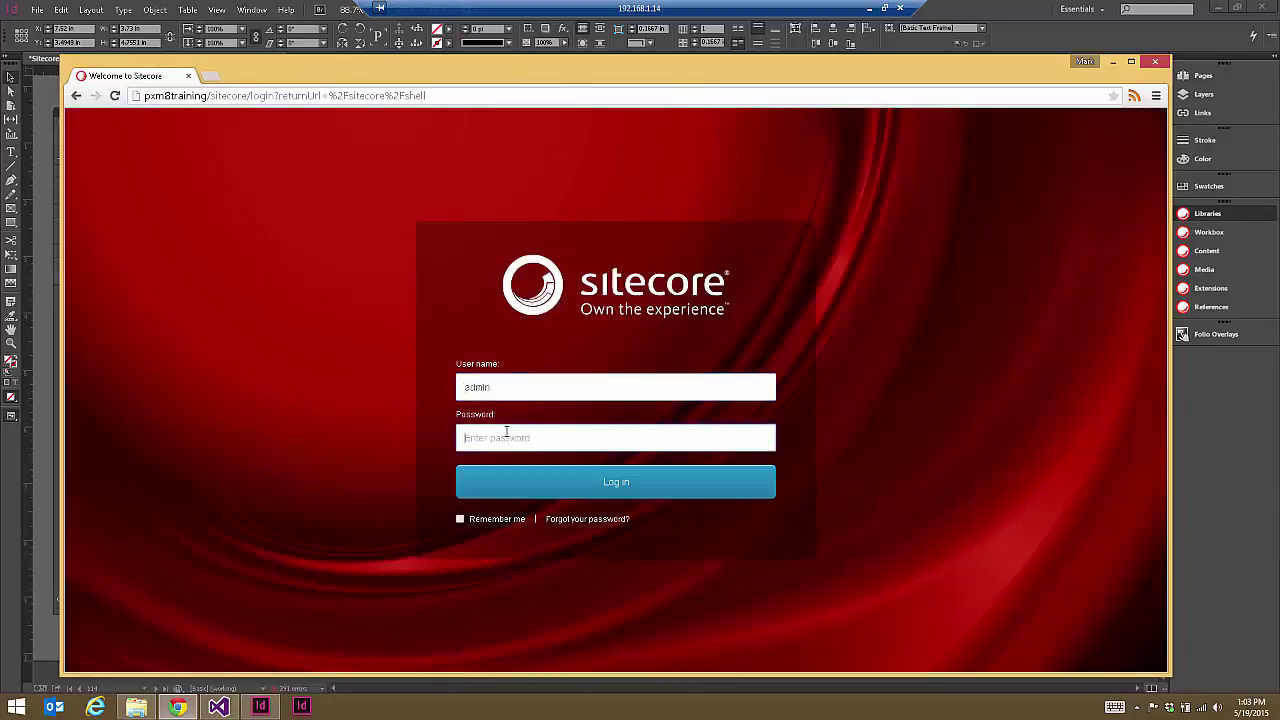
pyautogui.write('b')
pyautogui.click(552, 478)
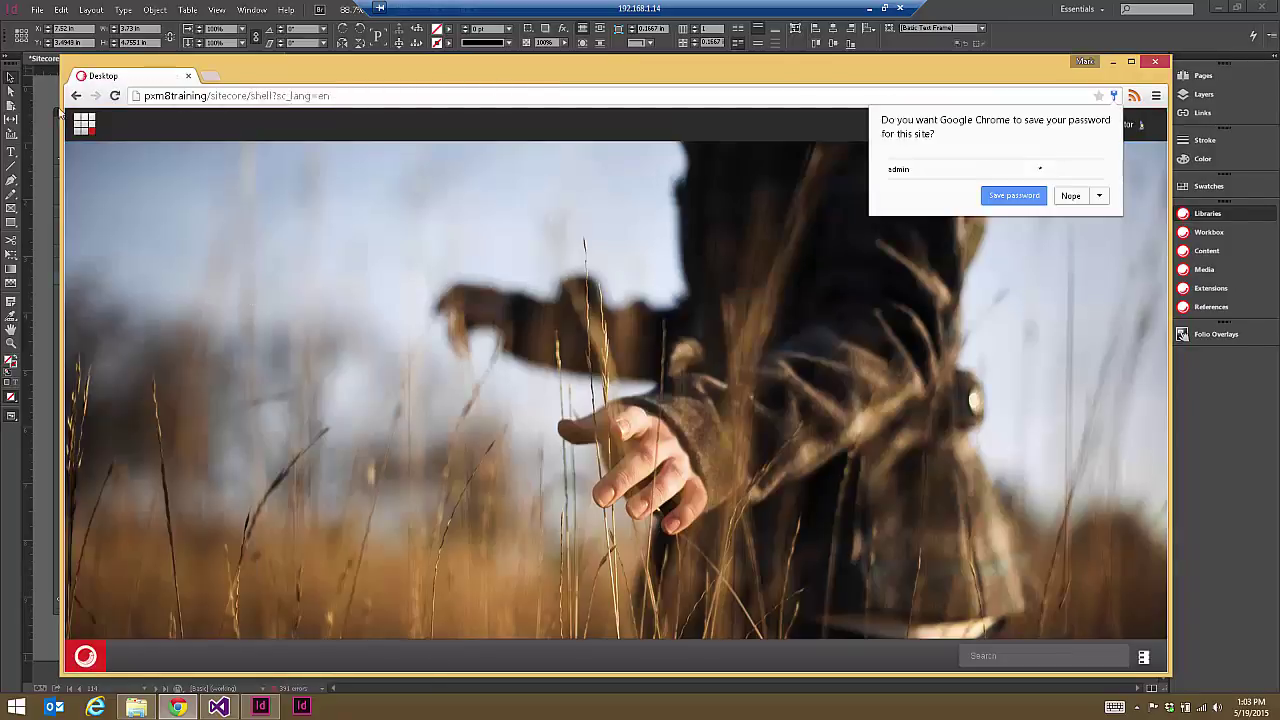
pyautogui.click(84, 123)
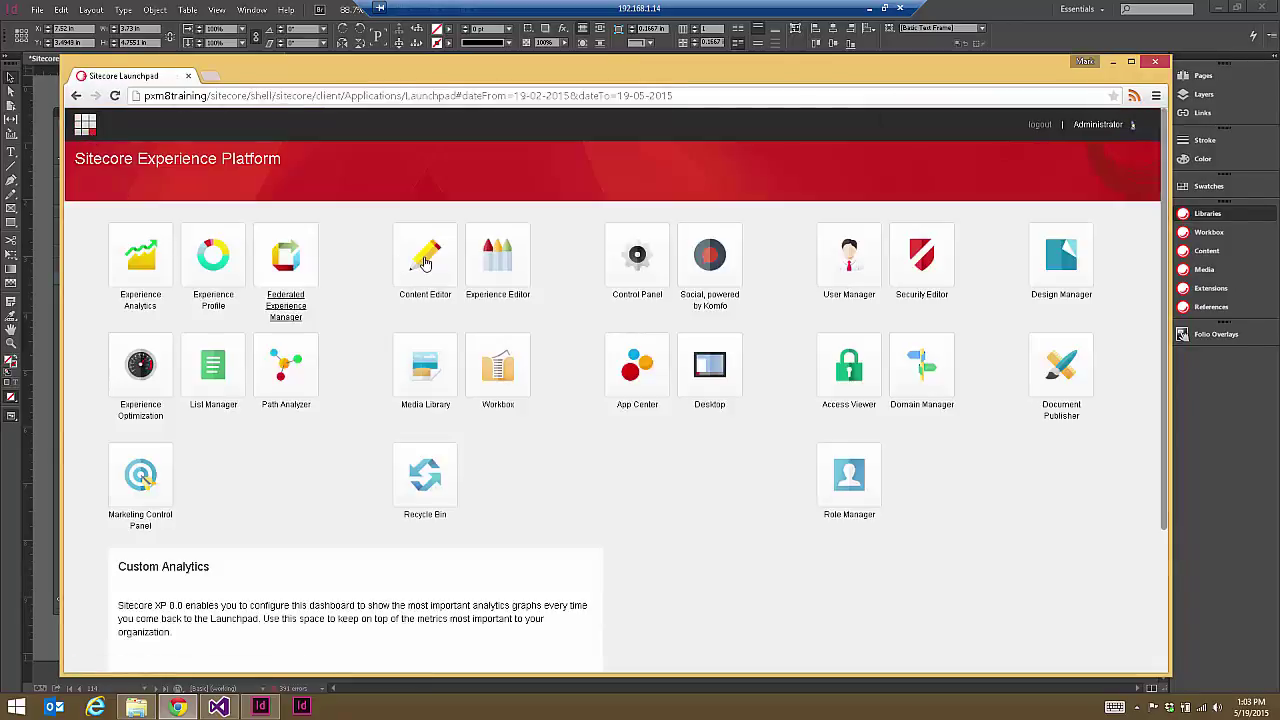
pyautogui.click(424, 262)
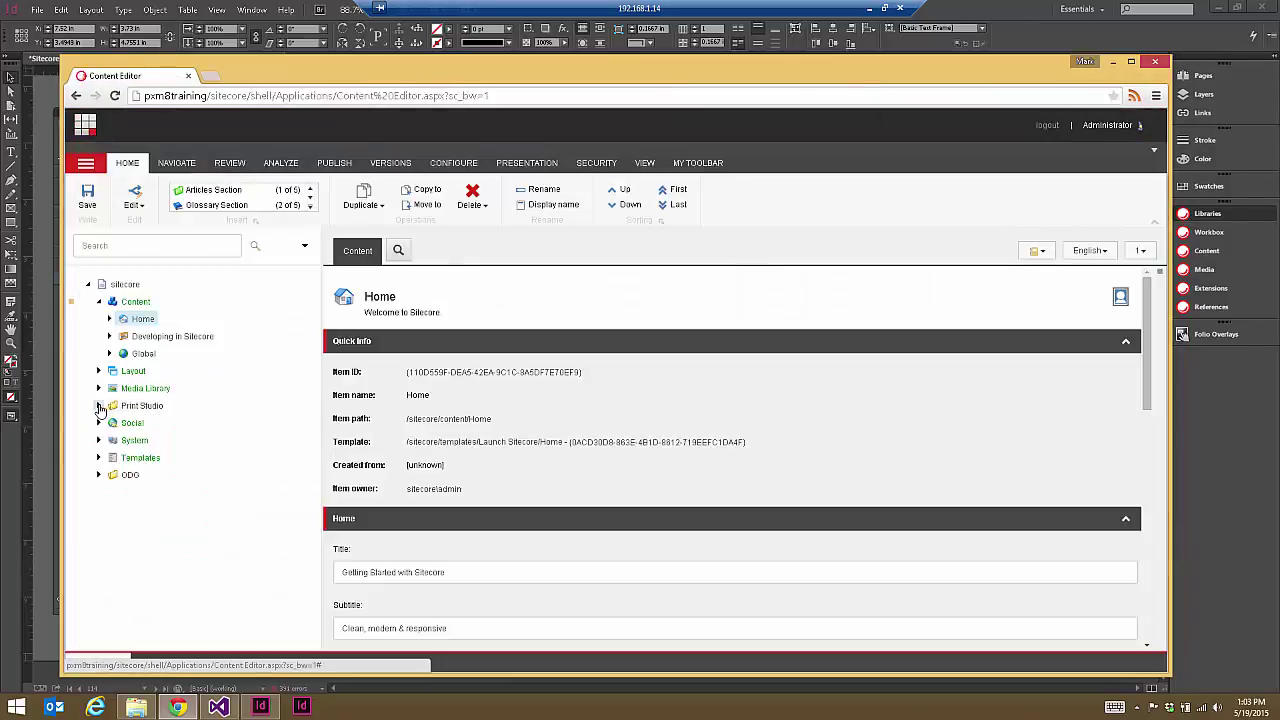
# Step: Expand the content tree from Print Studio down to the snippet's TextFrame
pyautogui.click(99, 405)
pyautogui.click(109, 422)
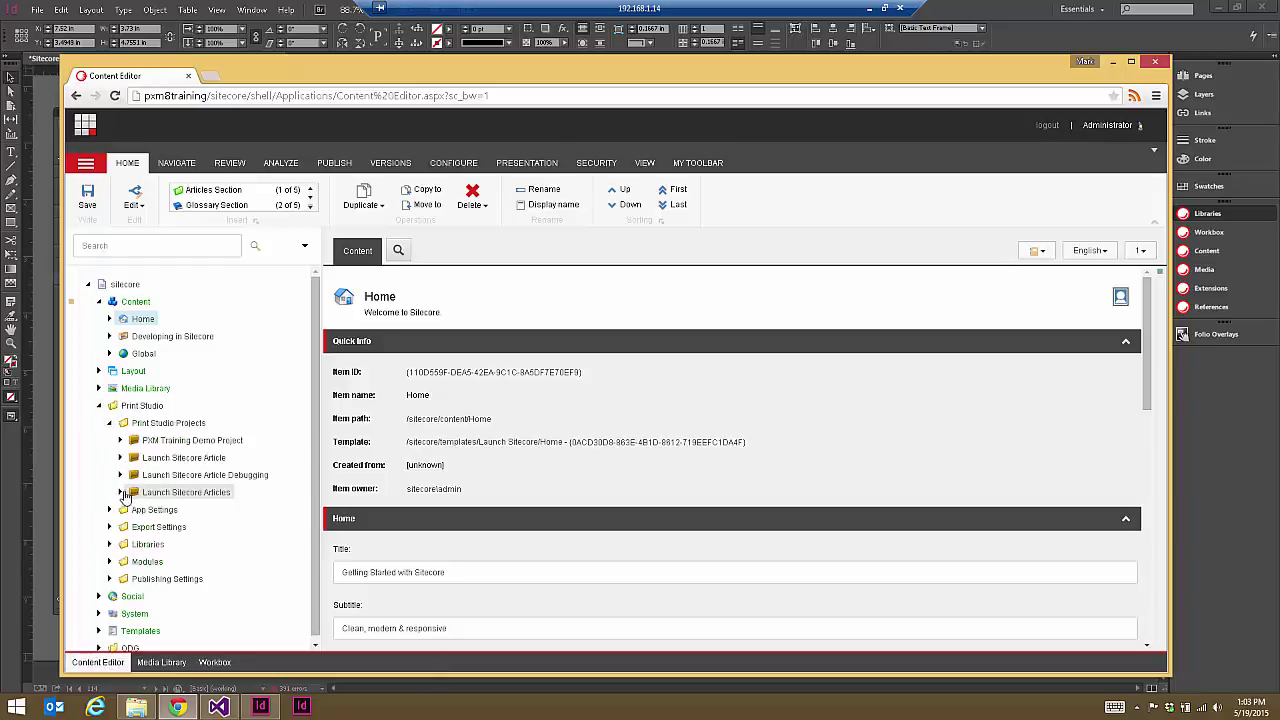
pyautogui.click(120, 492)
pyautogui.click(131, 510)
pyautogui.click(141, 527)
pyautogui.click(152, 544)
pyautogui.click(163, 561)
pyautogui.click(175, 579)
pyautogui.click(184, 596)
pyautogui.click(195, 613)
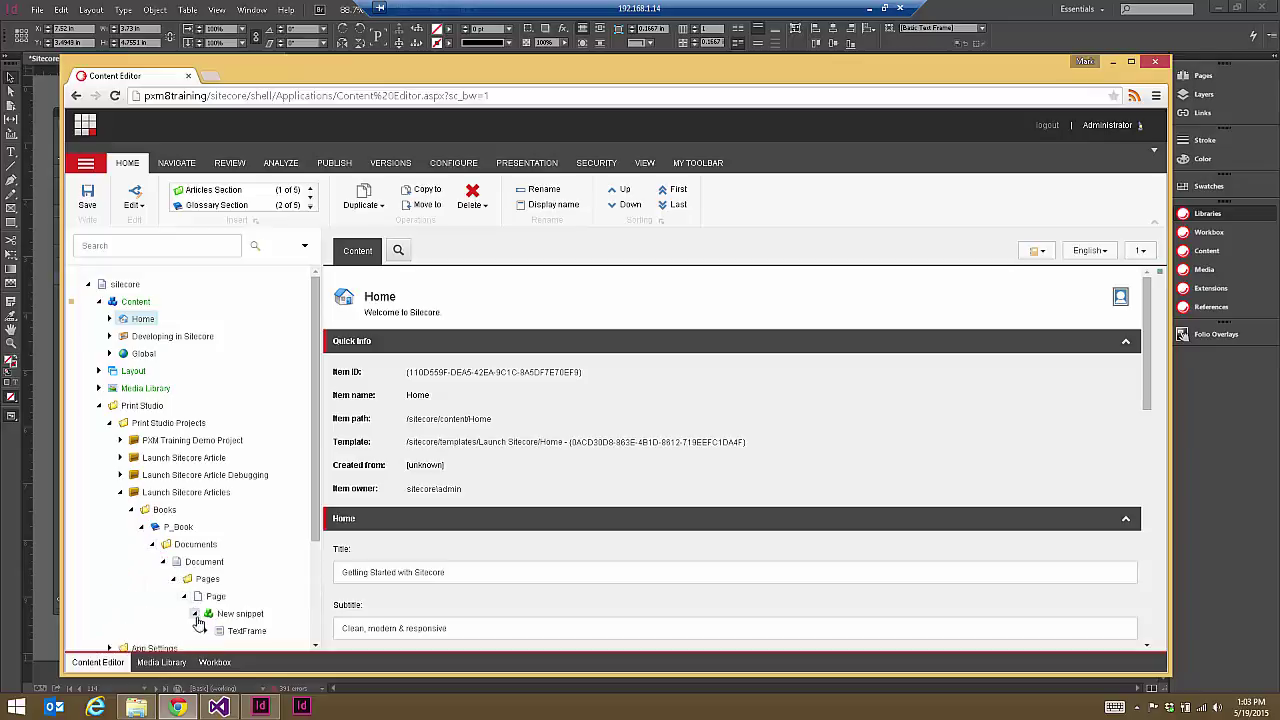
pyautogui.click(204, 631)
# Step: Open the text item and select all the XML in its Content field
pyautogui.scroll(-2, 280, 520)
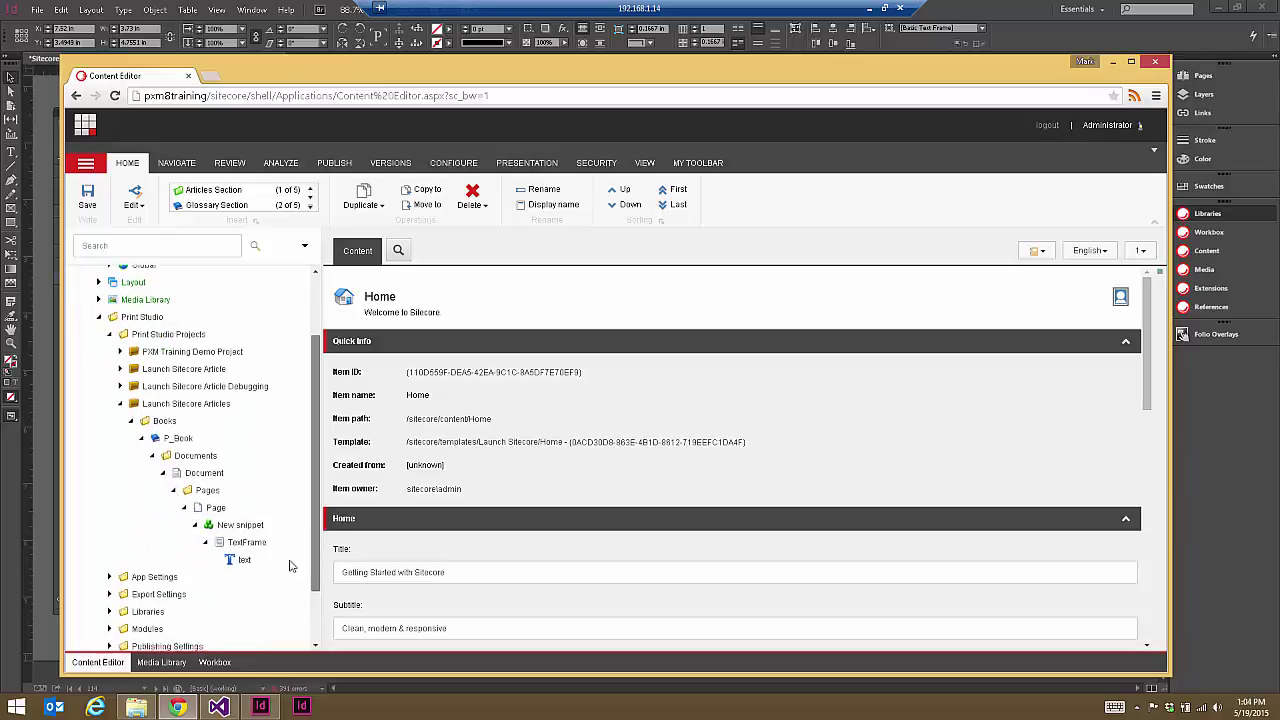
pyautogui.click(231, 561)
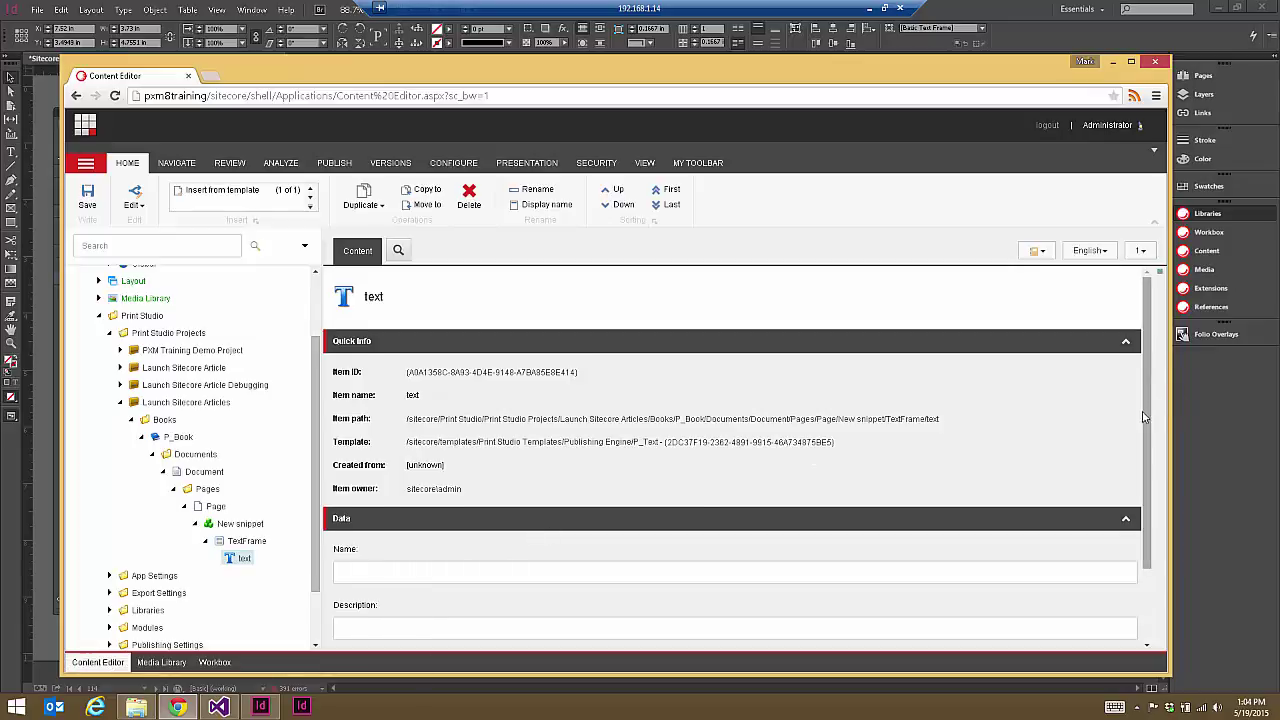
pyautogui.scroll(-1, 516, 560)
pyautogui.moveTo(337, 590); pyautogui.dragTo(1100, 630)
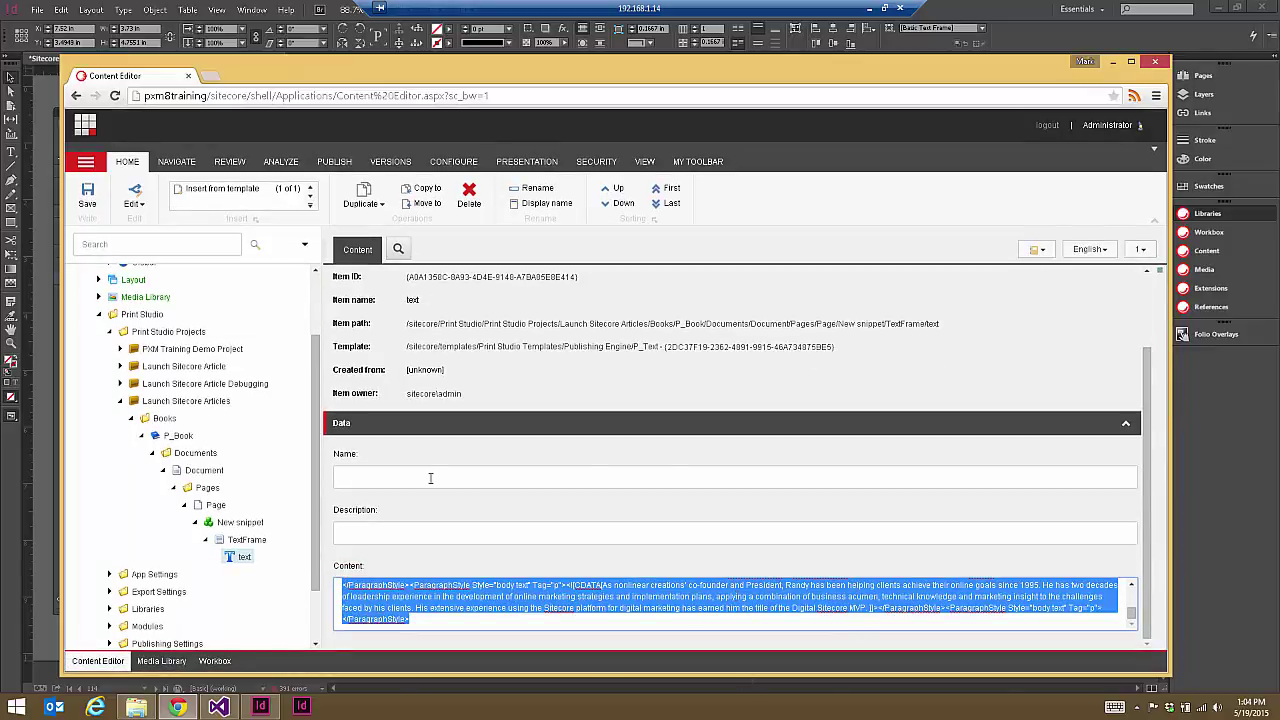
# Step: Create a new blank XML File in Visual Studio
pyautogui.hotkey('alt', 'Tab')
pyautogui.click(15, 27)
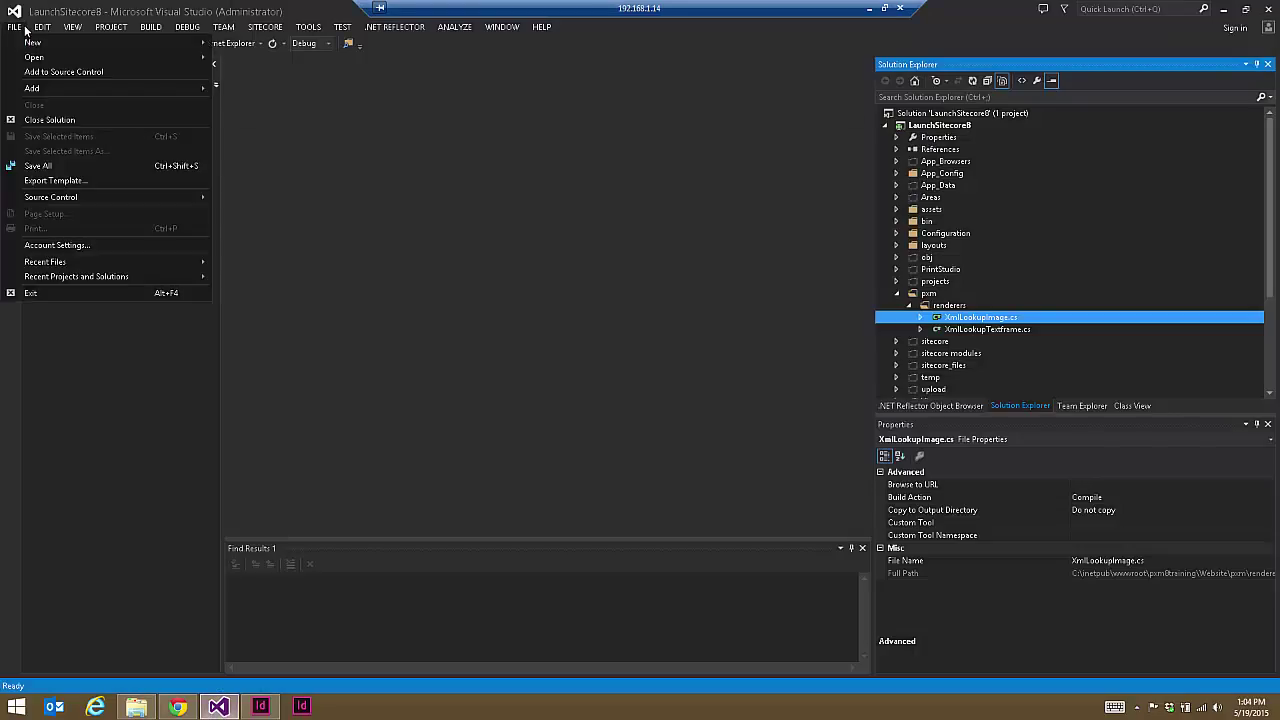
pyautogui.moveTo(32, 43)
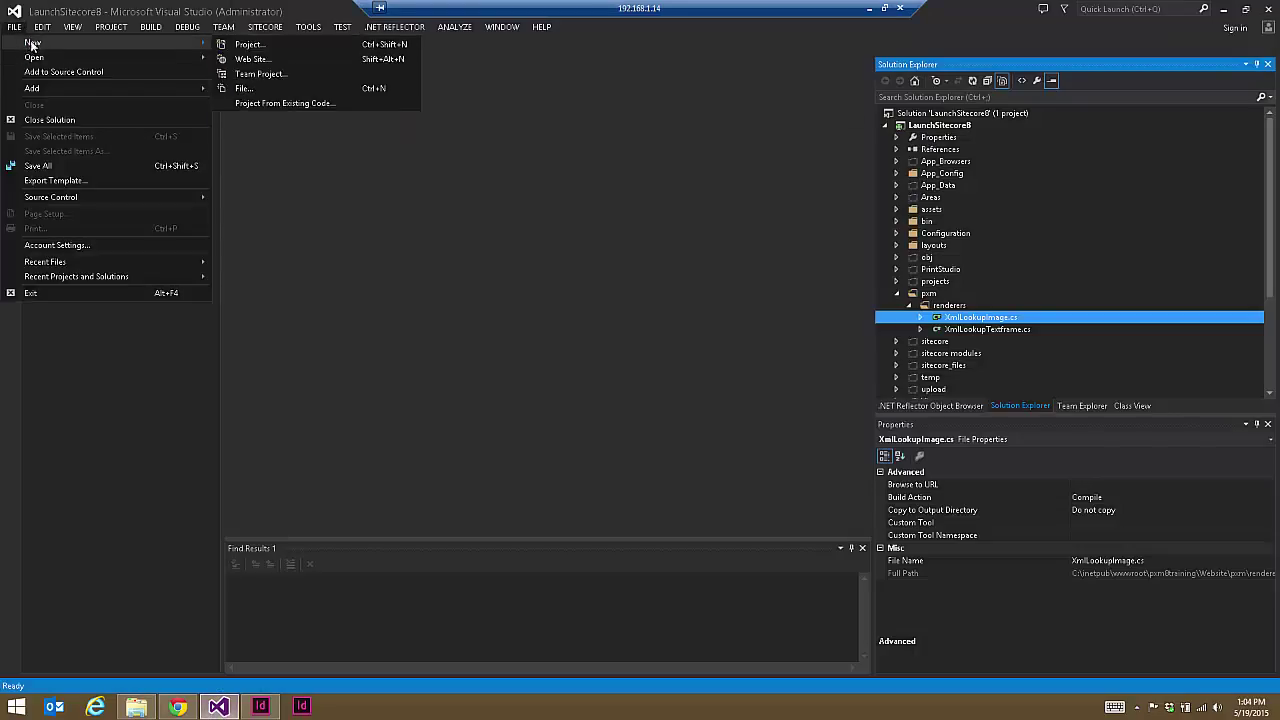
pyautogui.click(244, 88)
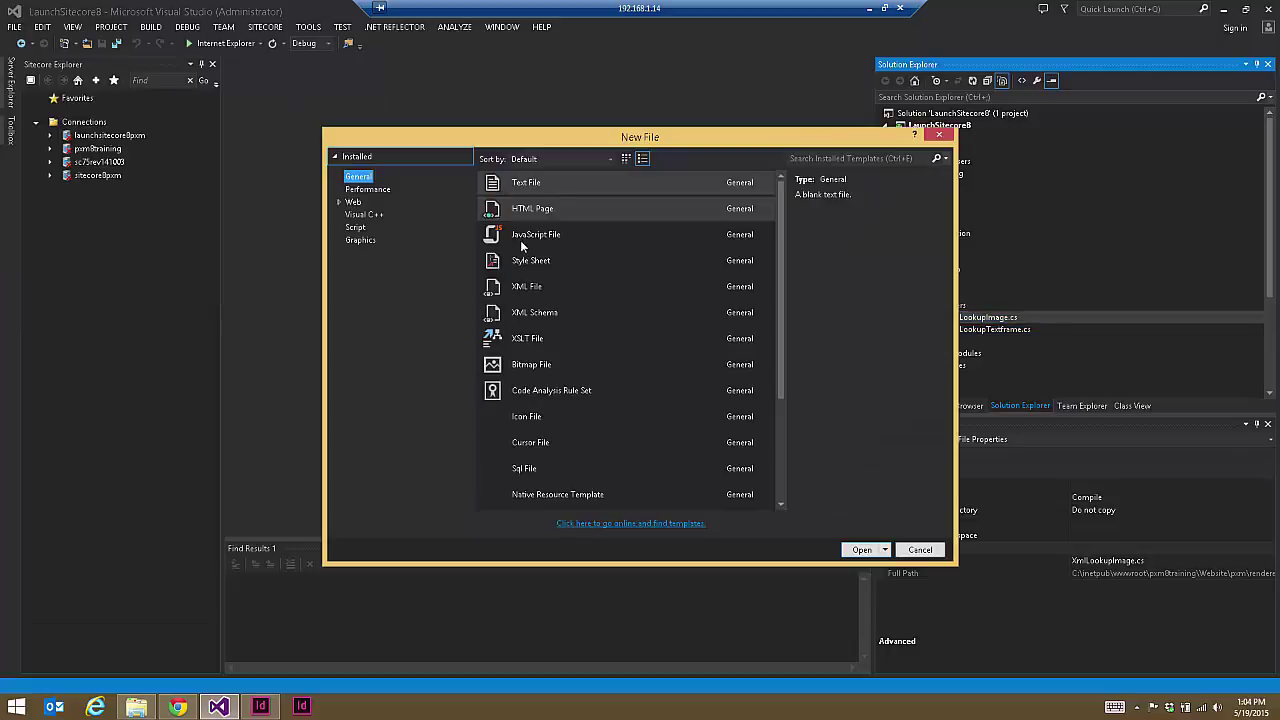
pyautogui.click(530, 286)
pyautogui.click(861, 549)
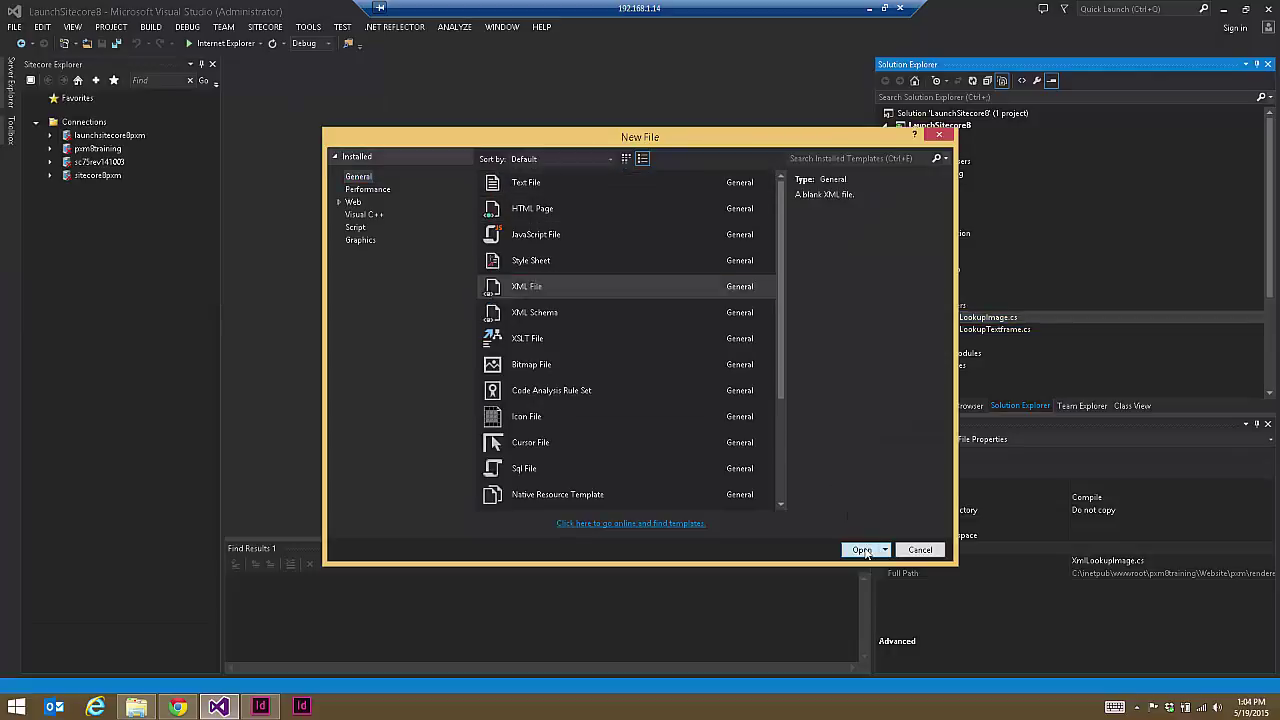
# Step: Paste the copied Sitecore XML and delete everything after the first author's block
pyautogui.hotkey('ctrl', 'a')
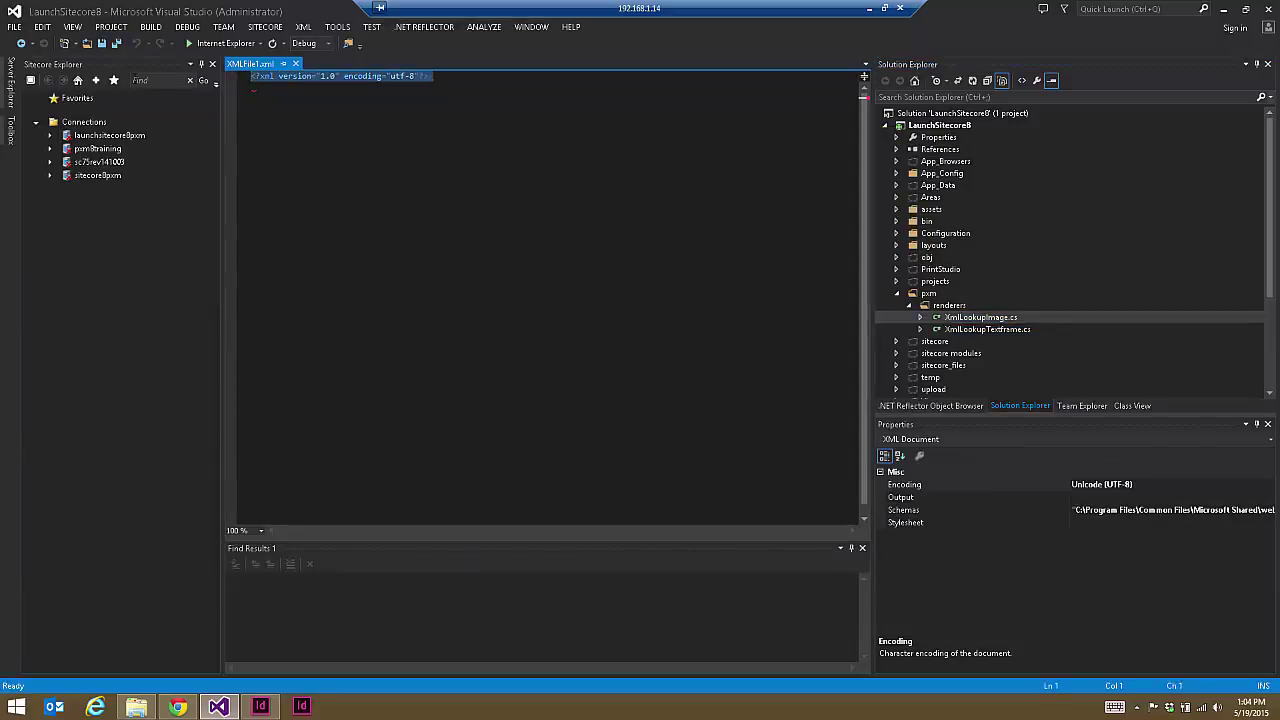
pyautogui.hotkey('ctrl', 'v')
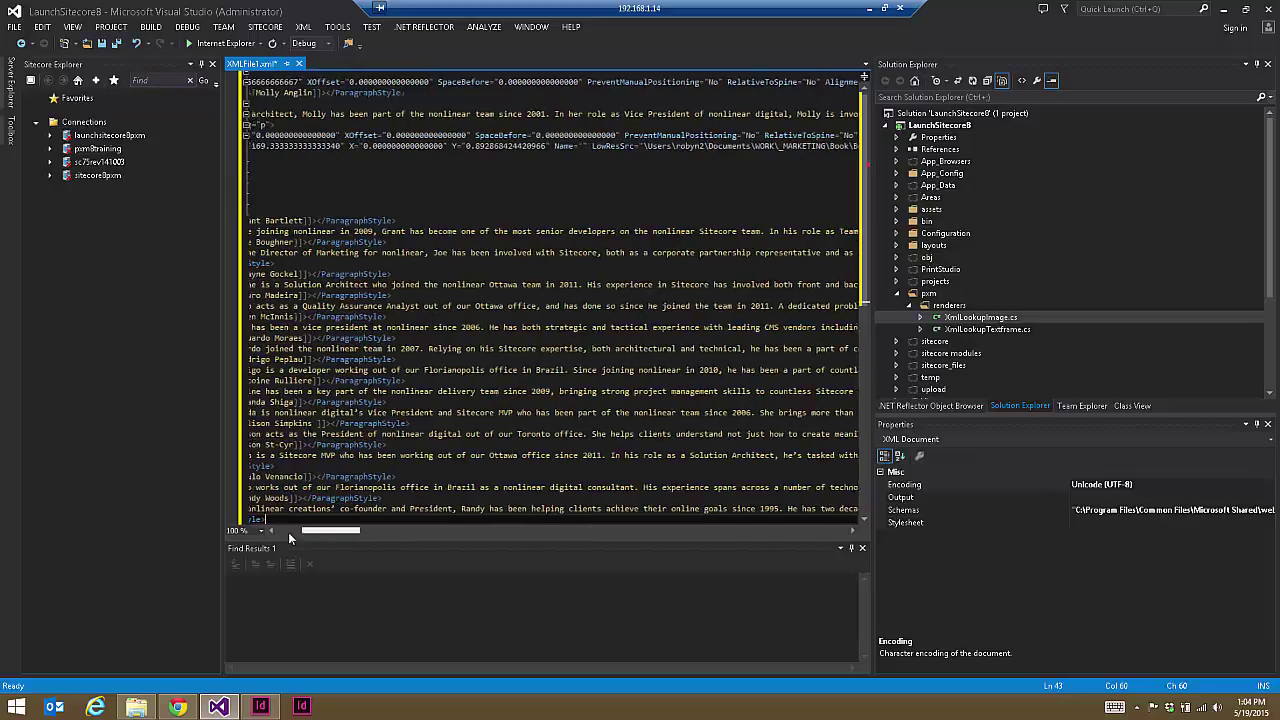
pyautogui.click(300, 533)
pyautogui.click(432, 231)
pyautogui.moveTo(432, 231); pyautogui.dragTo(560, 387)
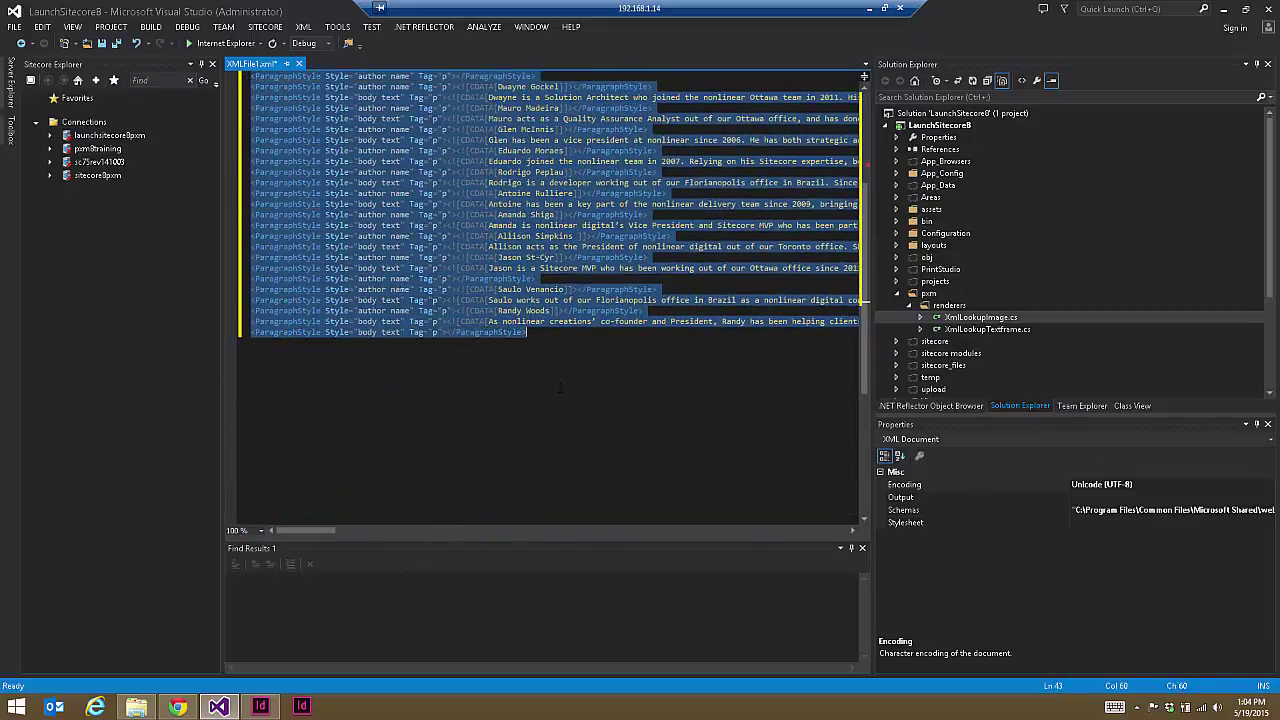
pyautogui.scroll(5, 515, 445)
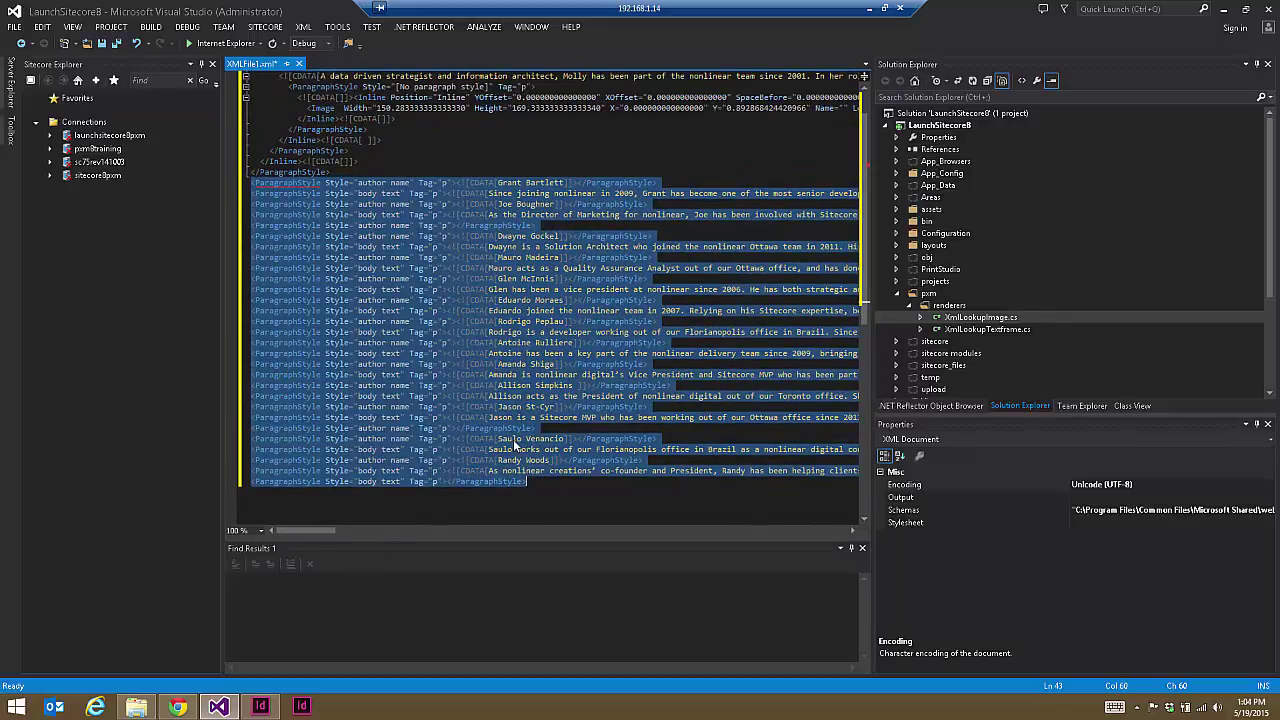
pyautogui.press('Delete')
# Step: Highlight the outer ParagraphStyle, the nested ParagraphStyle and the Inline element
pyautogui.scroll(1, 433, 256)
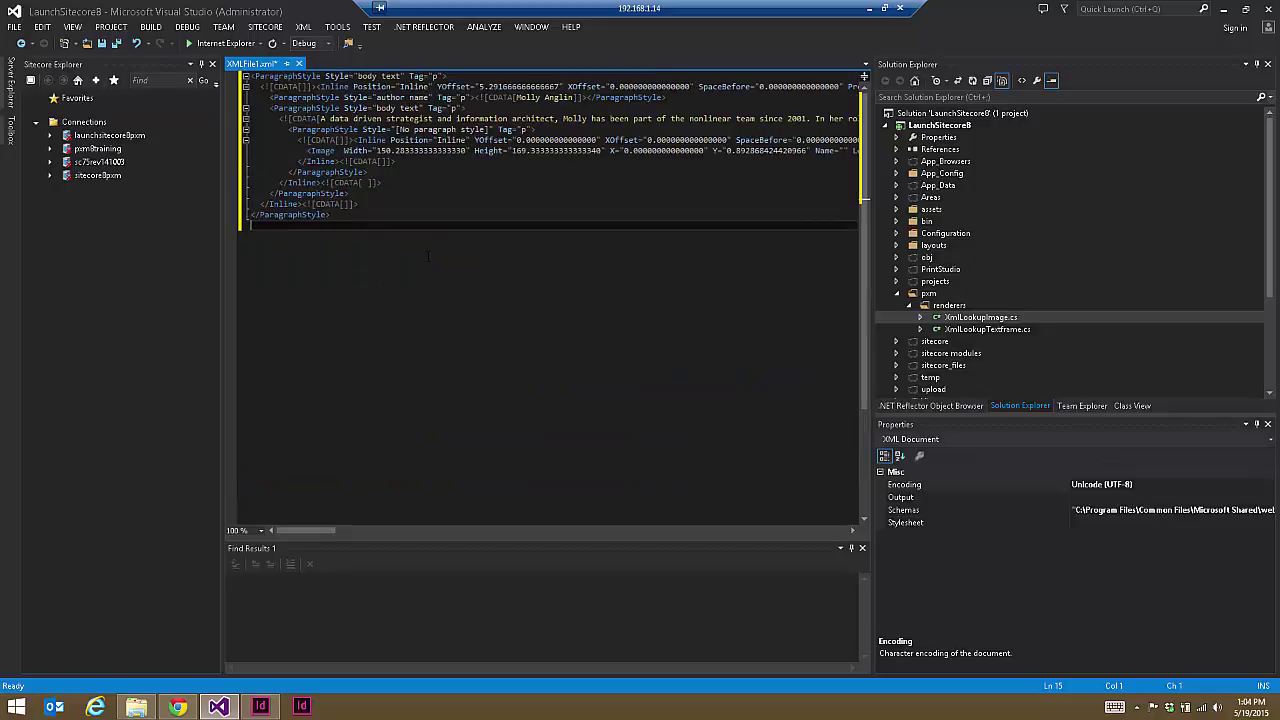
pyautogui.doubleClick(288, 76)
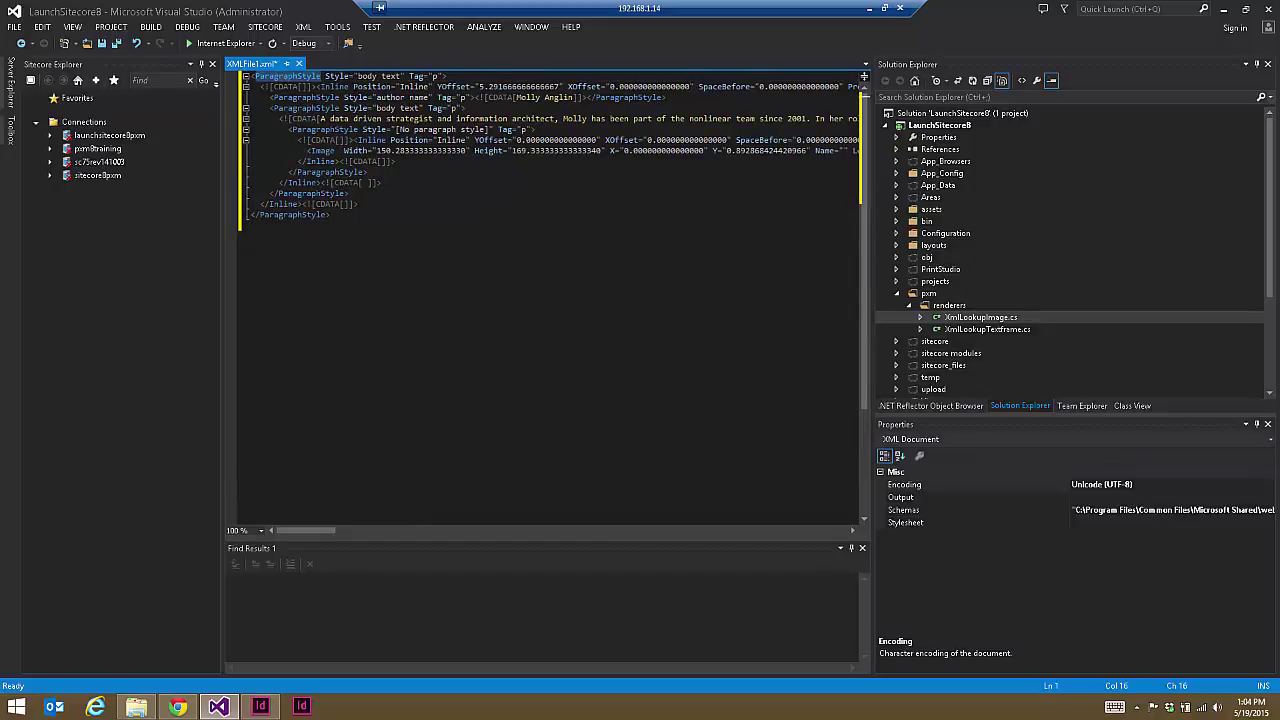
pyautogui.doubleClick(306, 97)
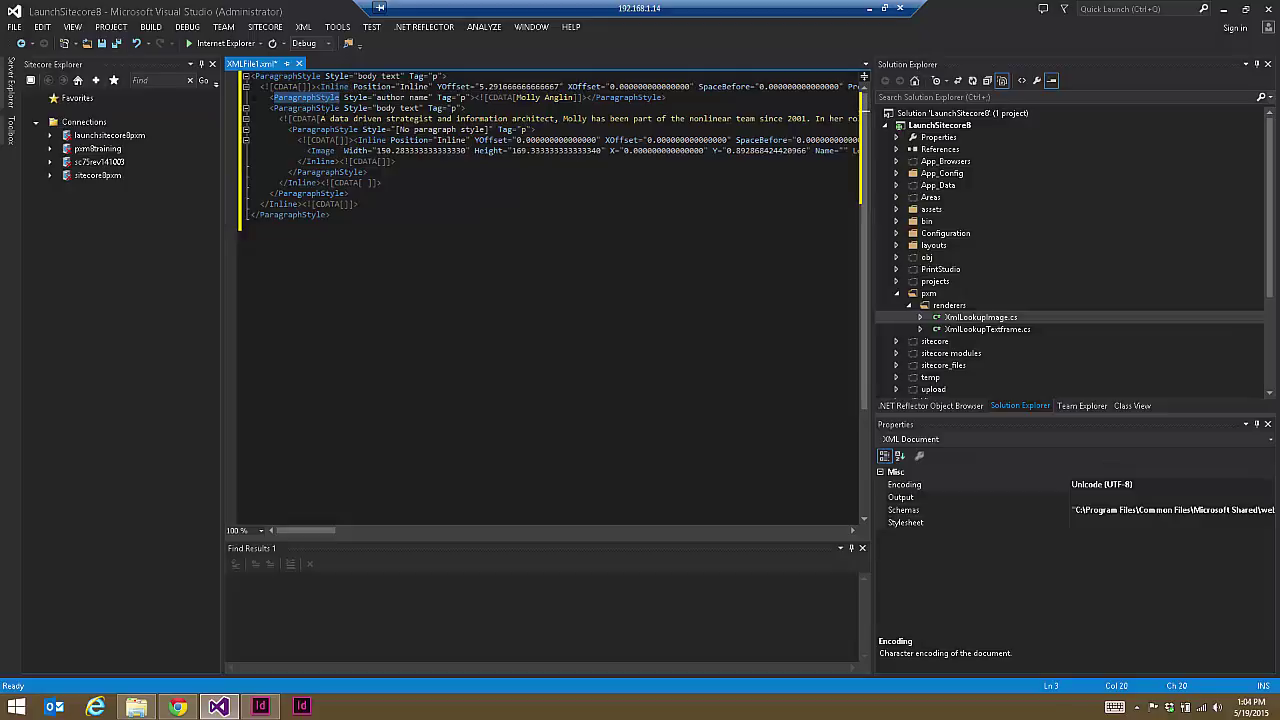
pyautogui.click(330, 150)
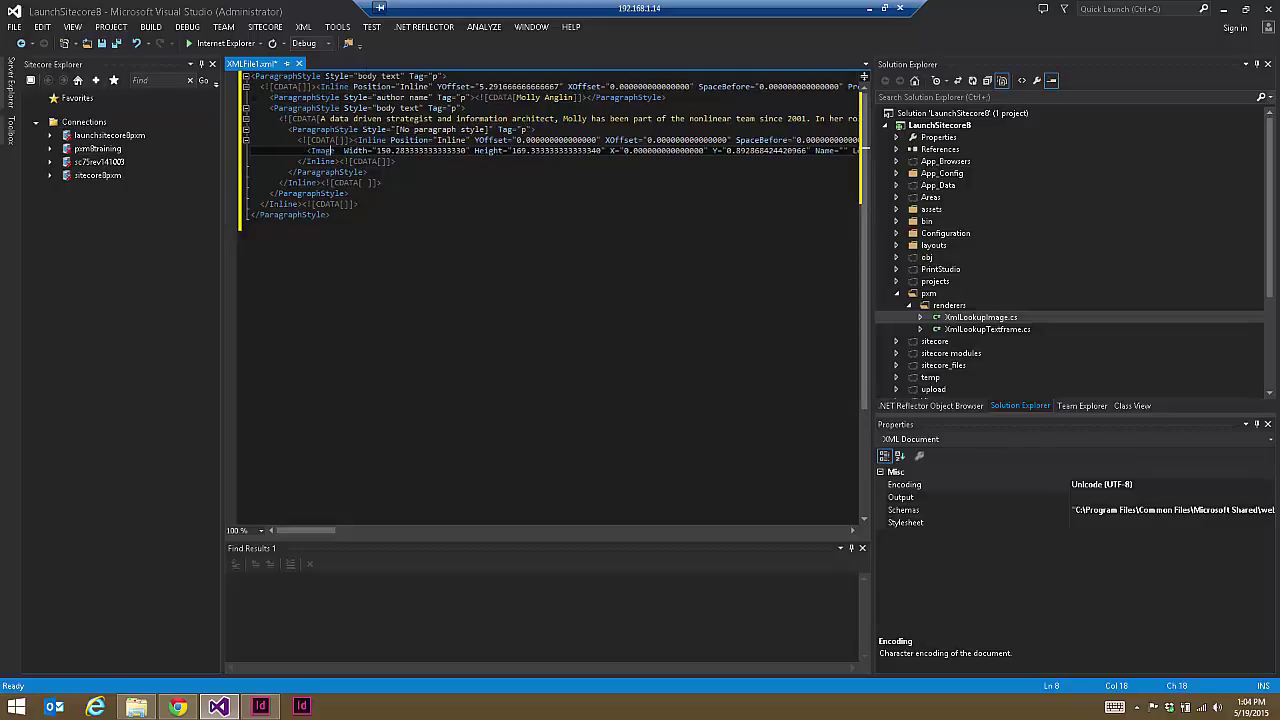
pyautogui.click(320, 86)
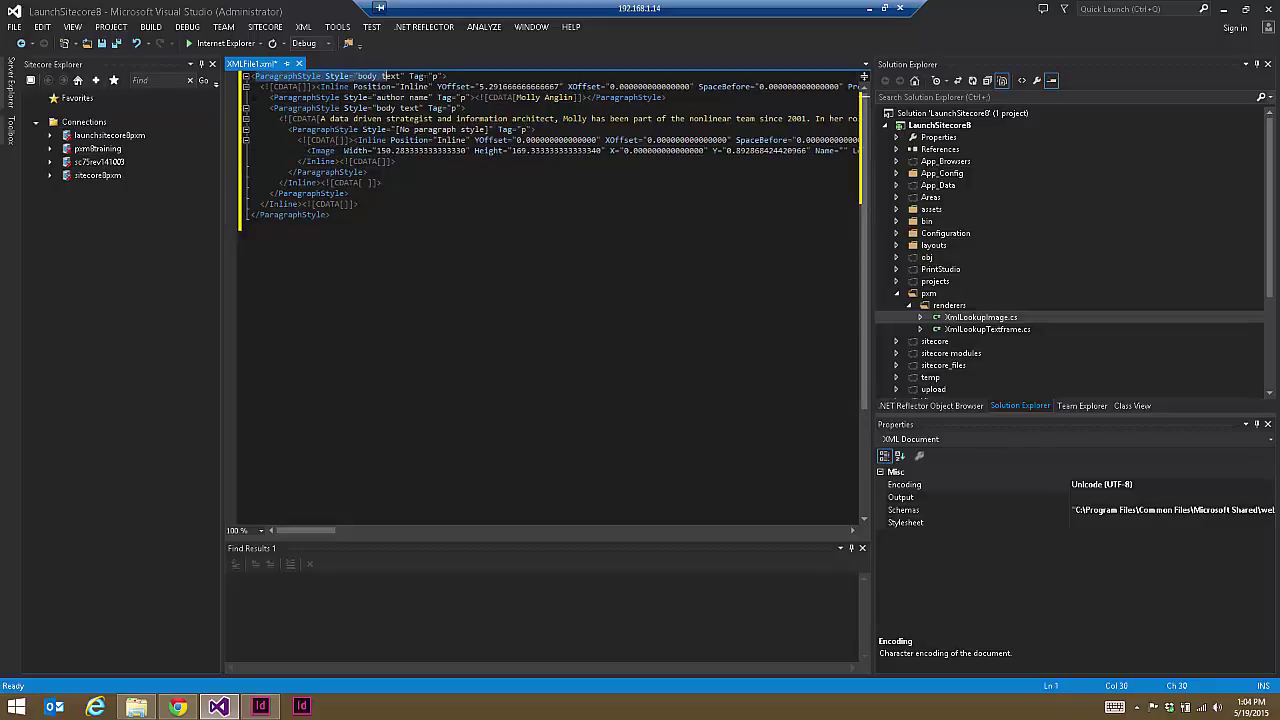
pyautogui.doubleClick(322, 86)
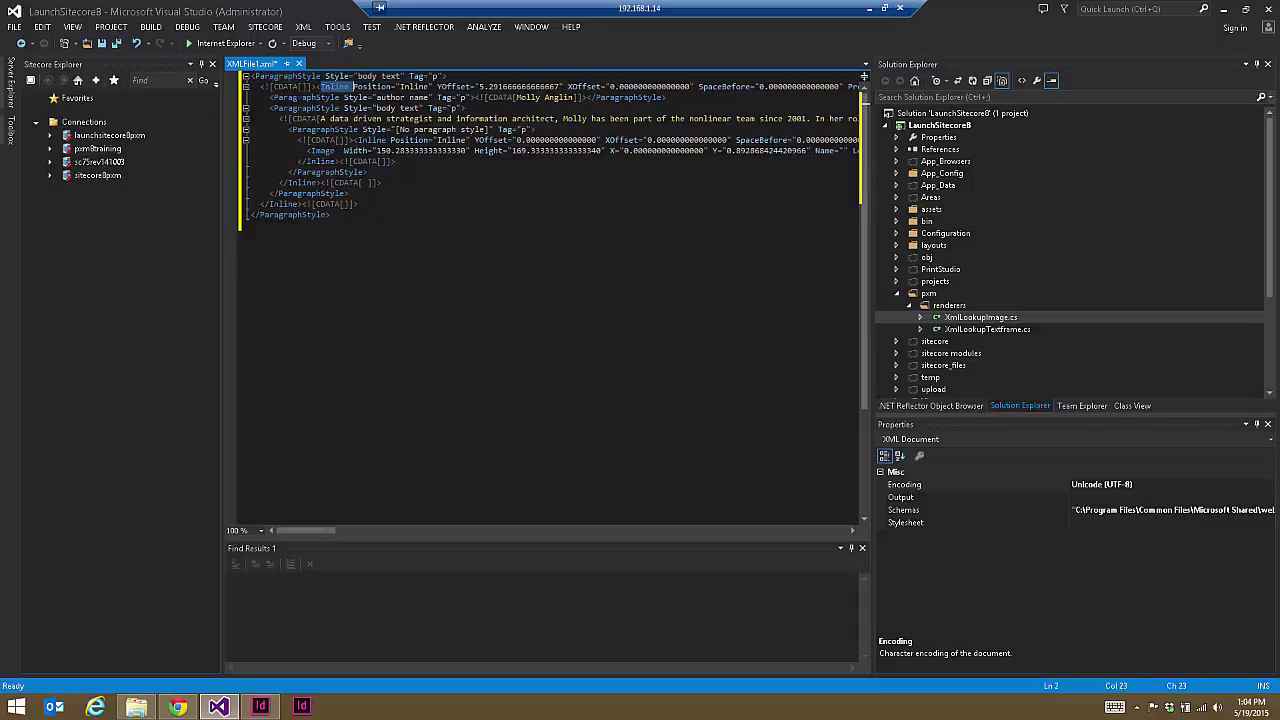
pyautogui.doubleClick(340, 97)
# Step: Point out the Style attribute, Image element and empty CDATA, select all, then return to Chrome
pyautogui.hotkey('shift', 'Right')
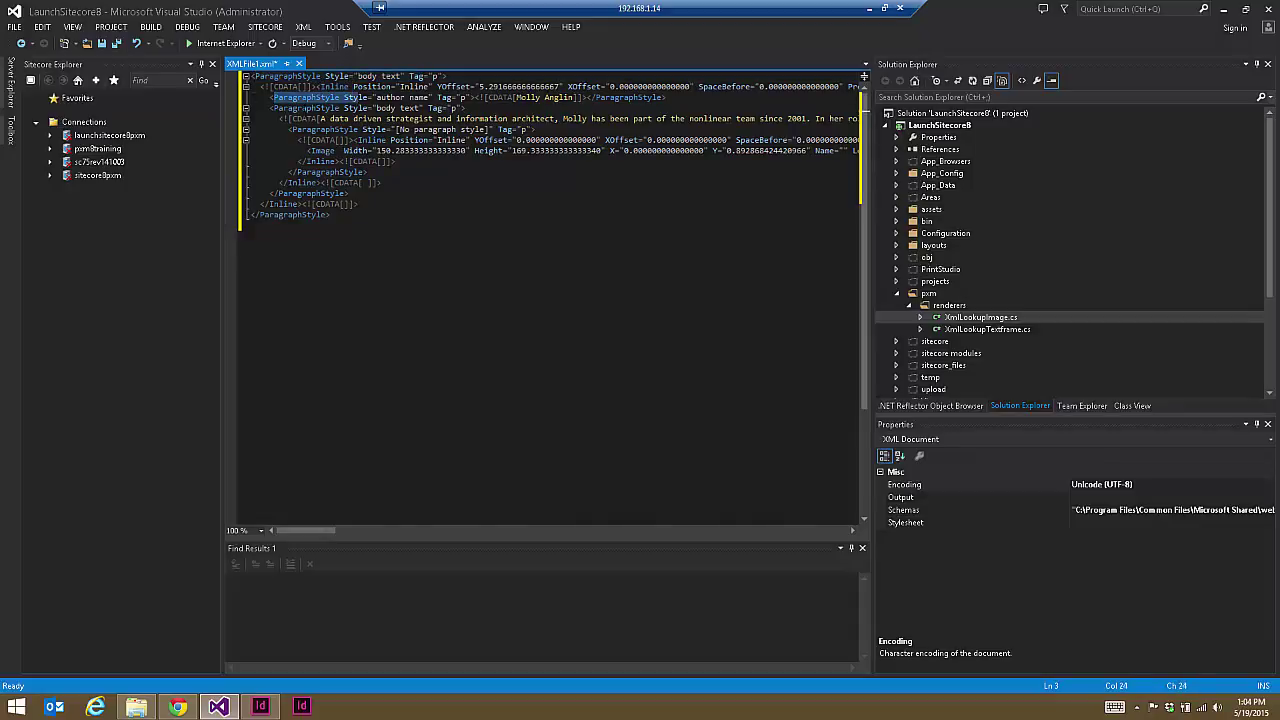
pyautogui.click(391, 129)
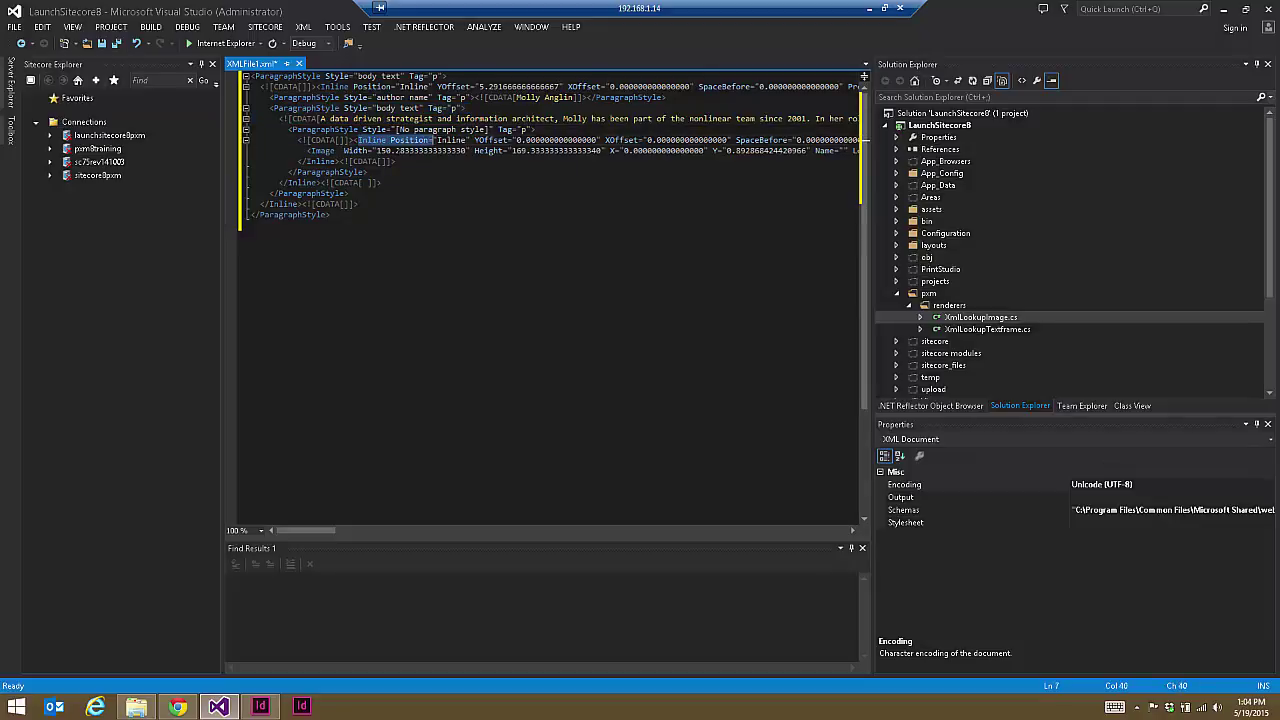
pyautogui.doubleClick(325, 150)
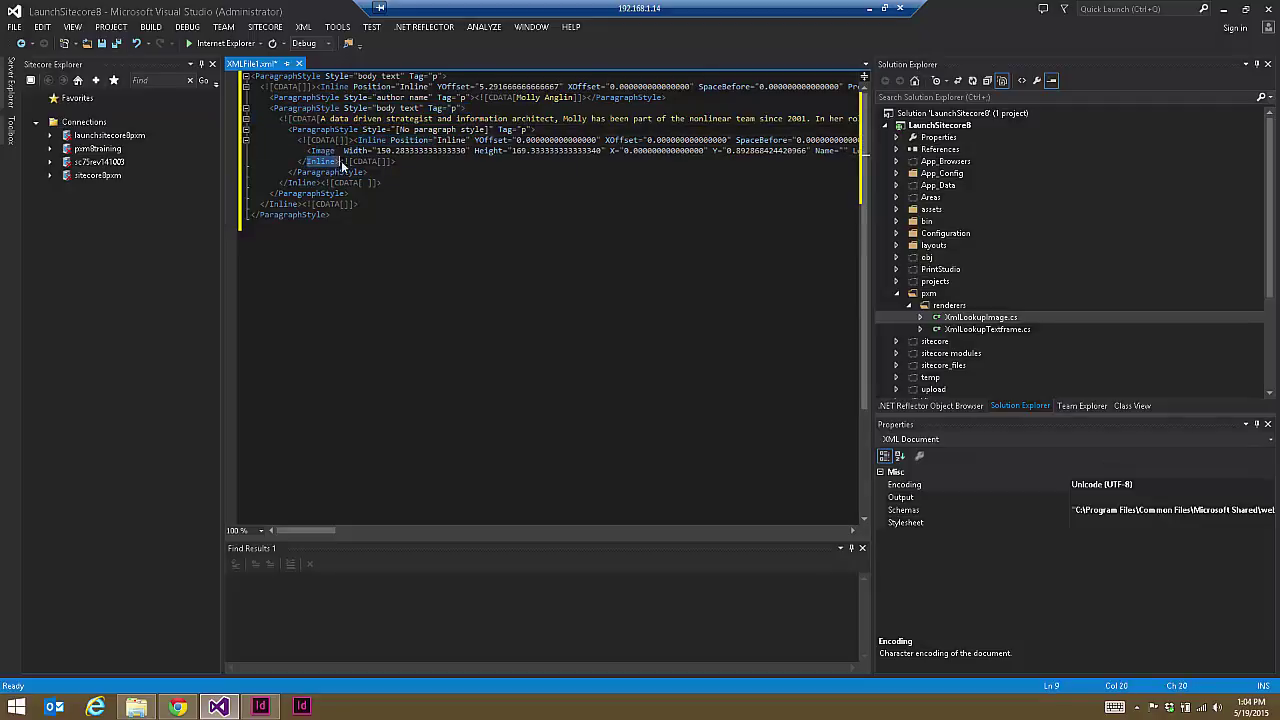
pyautogui.click(369, 183)
pyautogui.hotkey('ctrl', 'a')
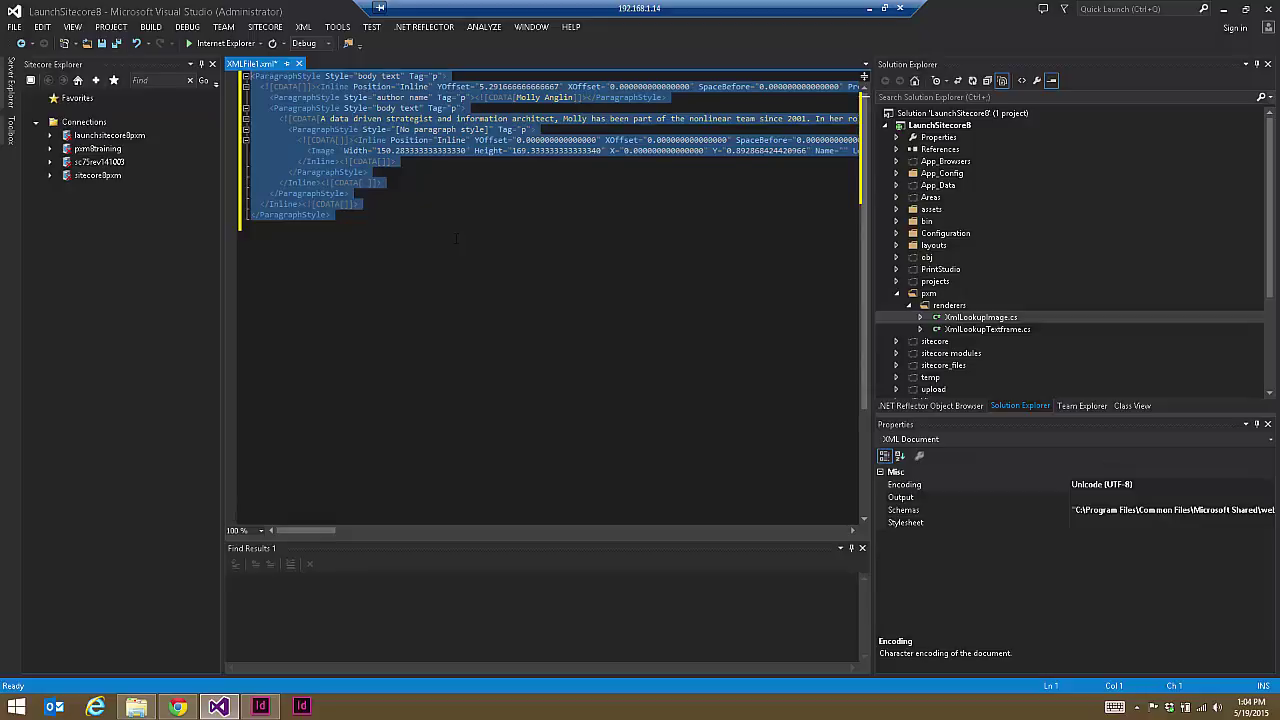
pyautogui.click(177, 707)
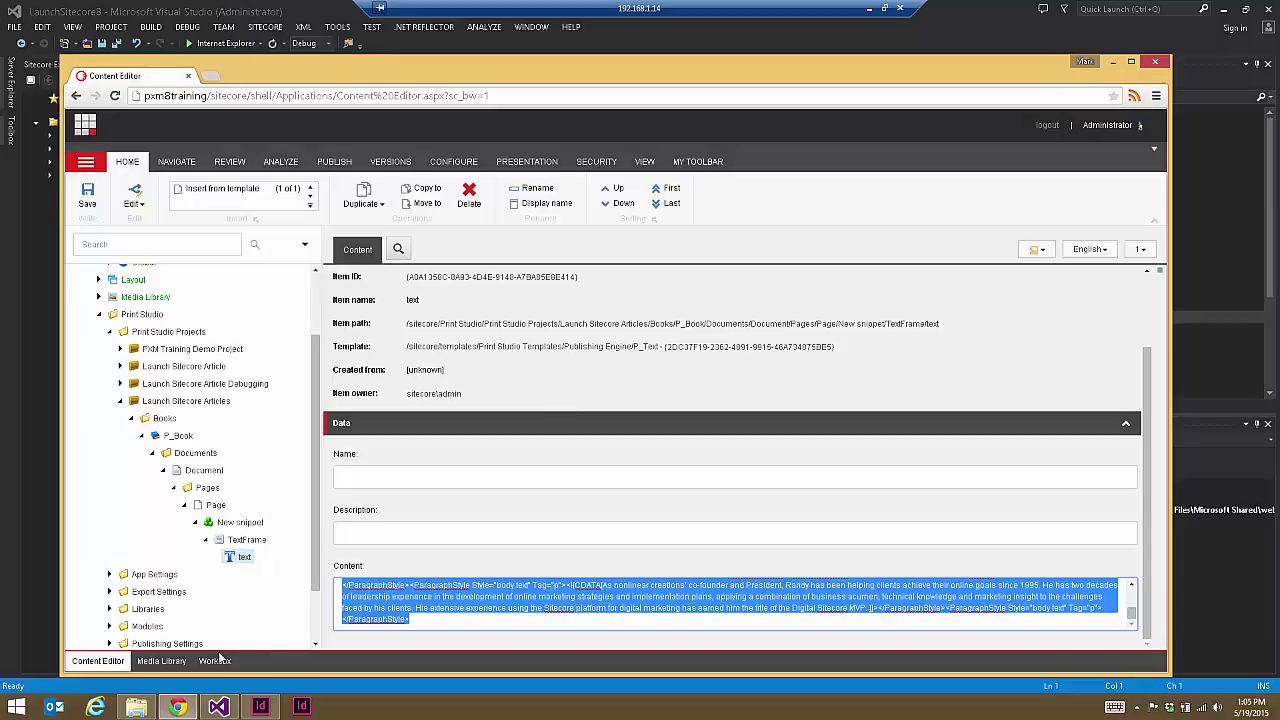
# Step: Look over the InDesign authors page, then go back to the trimmed XMLFile1.xml in Visual Studio
pyautogui.click(260, 707)
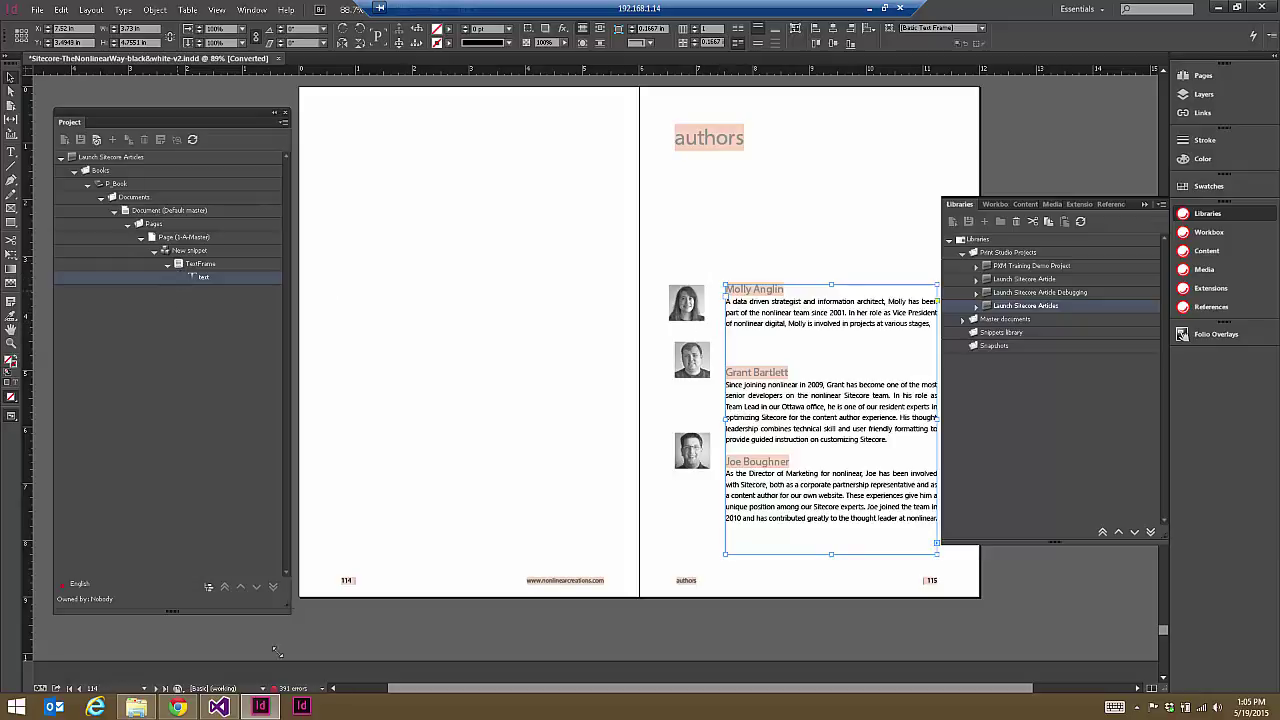
pyautogui.click(177, 707)
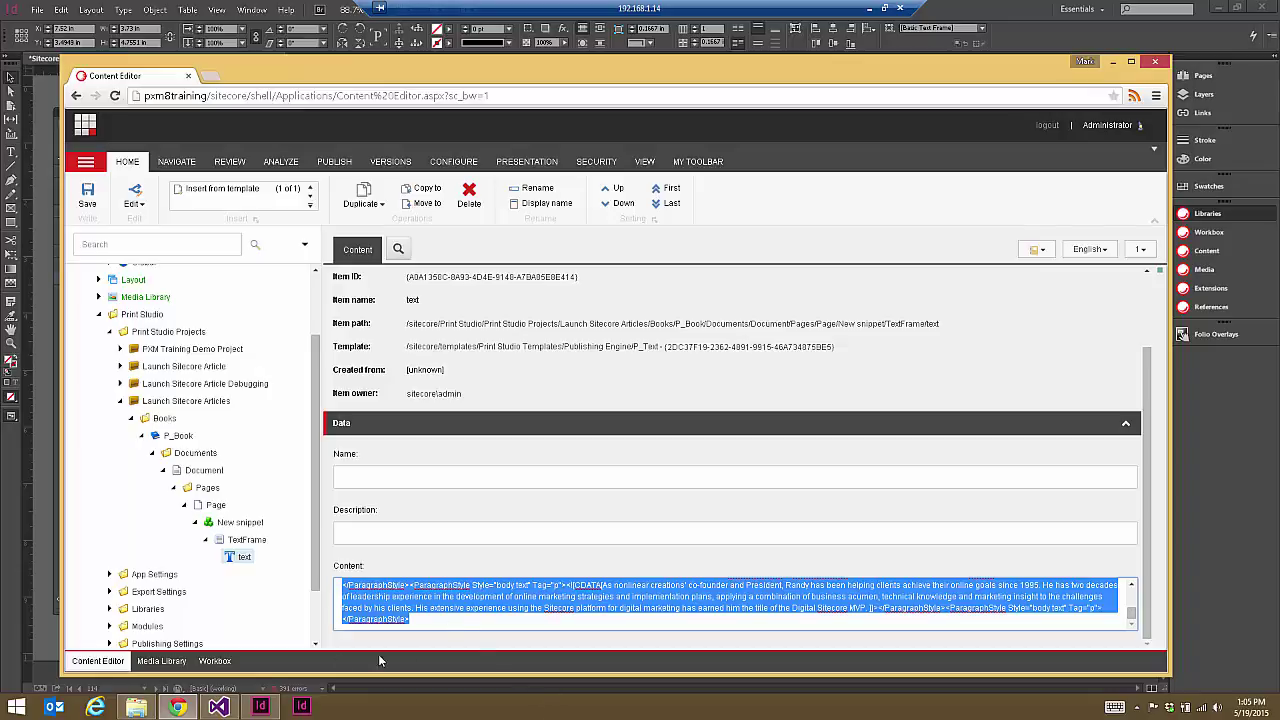
pyautogui.click(184, 710)
pyautogui.click(238, 656)
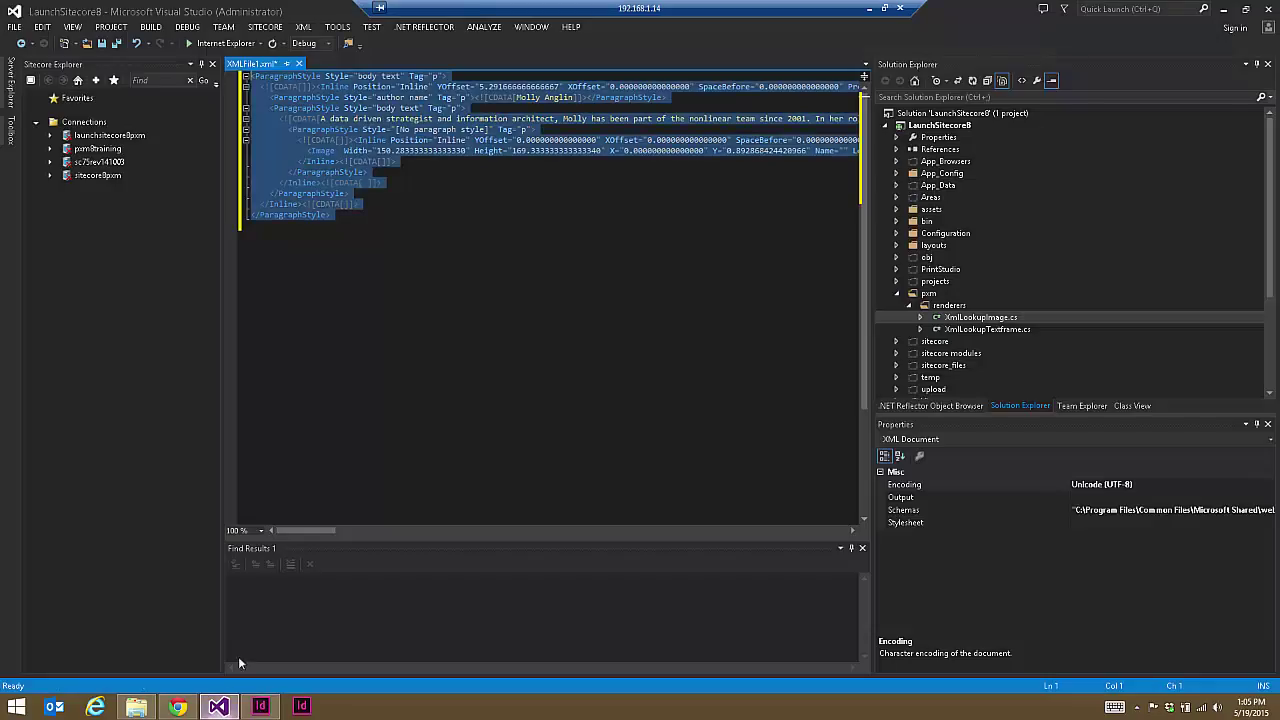
pyautogui.click(367, 172)
pyautogui.moveTo(250, 76); pyautogui.dragTo(326, 222)
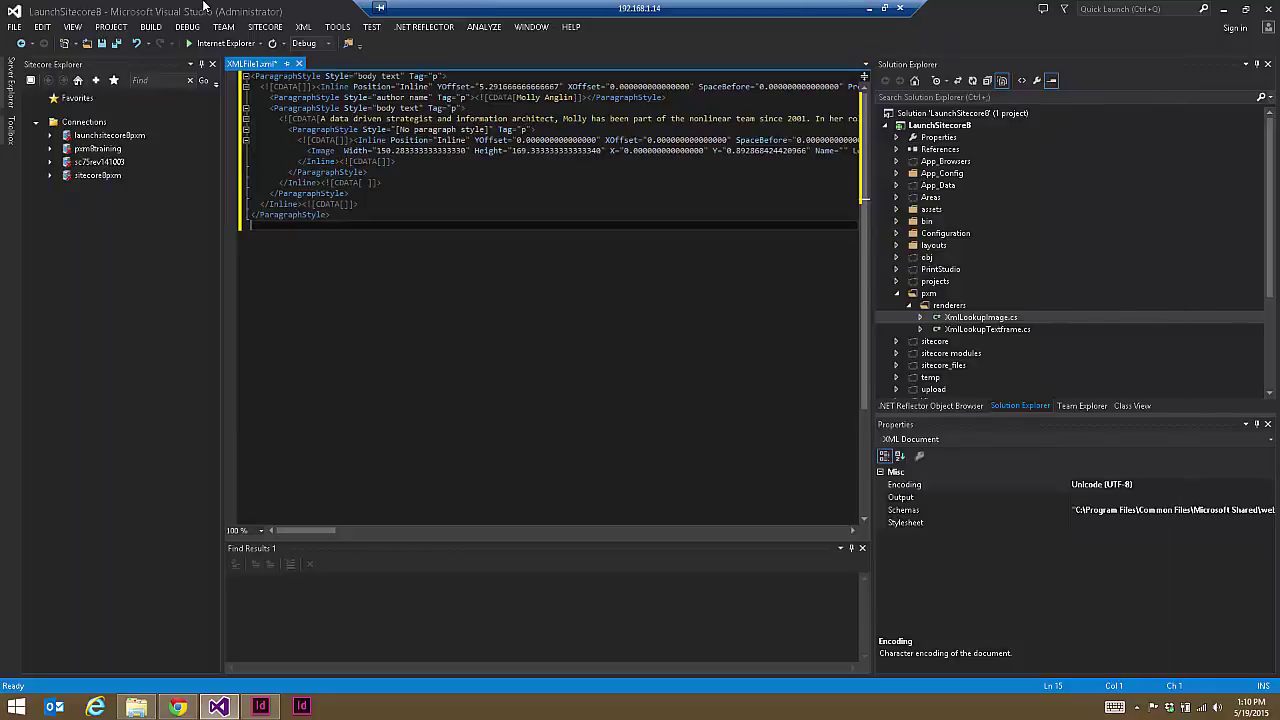
pyautogui.click(207, 7)
pyautogui.hotkey('ctrl', 'a')
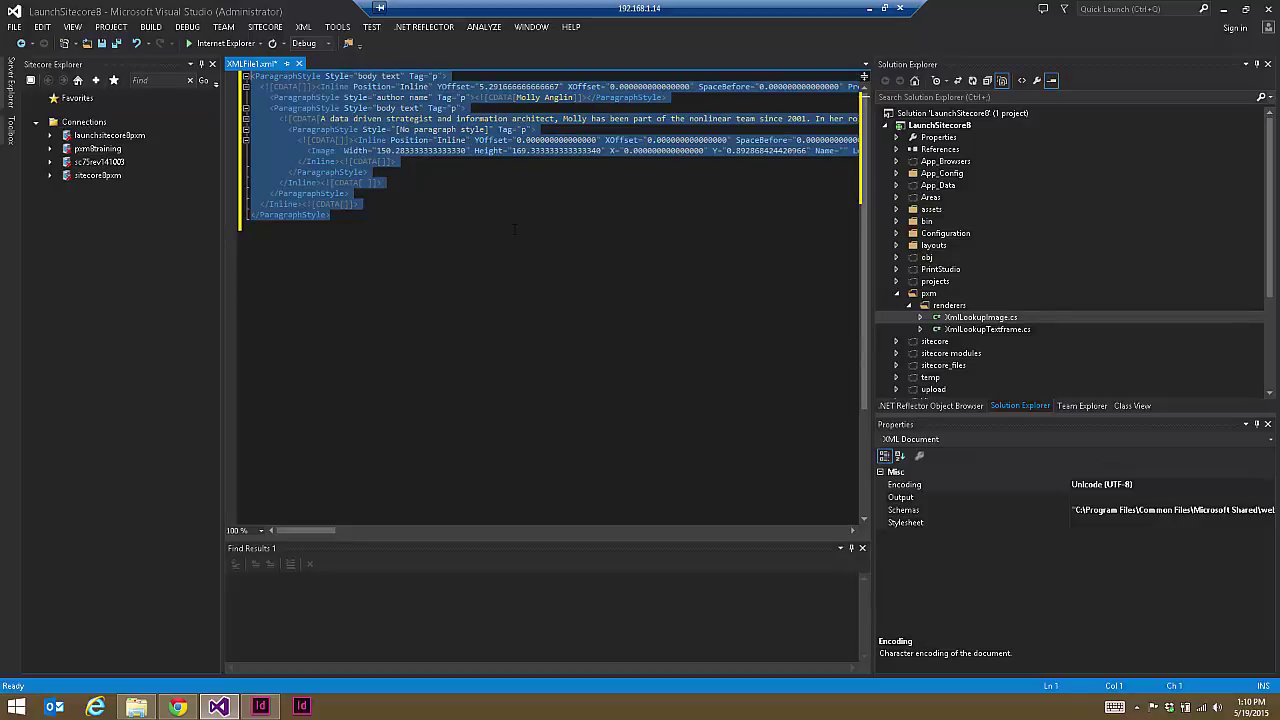
# Step: Highlight lines 2–5 of XMLFile1.xml to show the nested Inline structure, then return to Sitecore
pyautogui.click(430, 98)
pyautogui.hotkey('ctrl', 'Home')
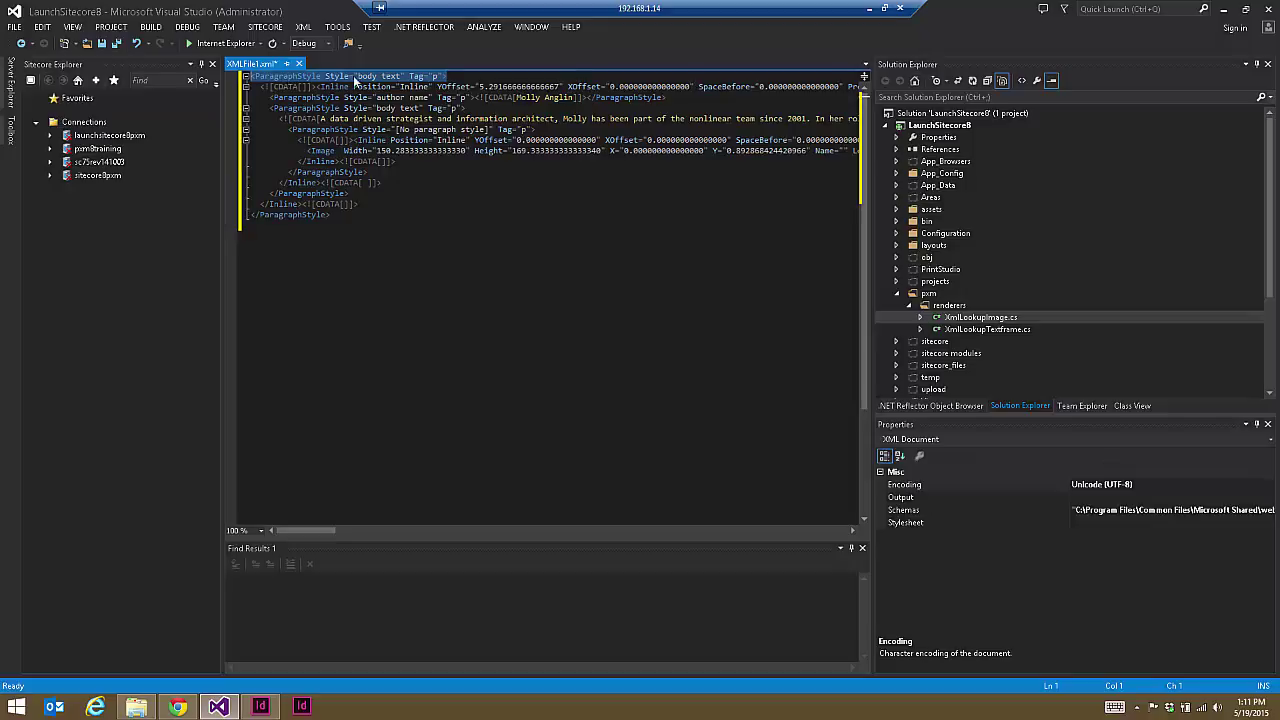
pyautogui.moveTo(318, 86); pyautogui.dragTo(484, 120)
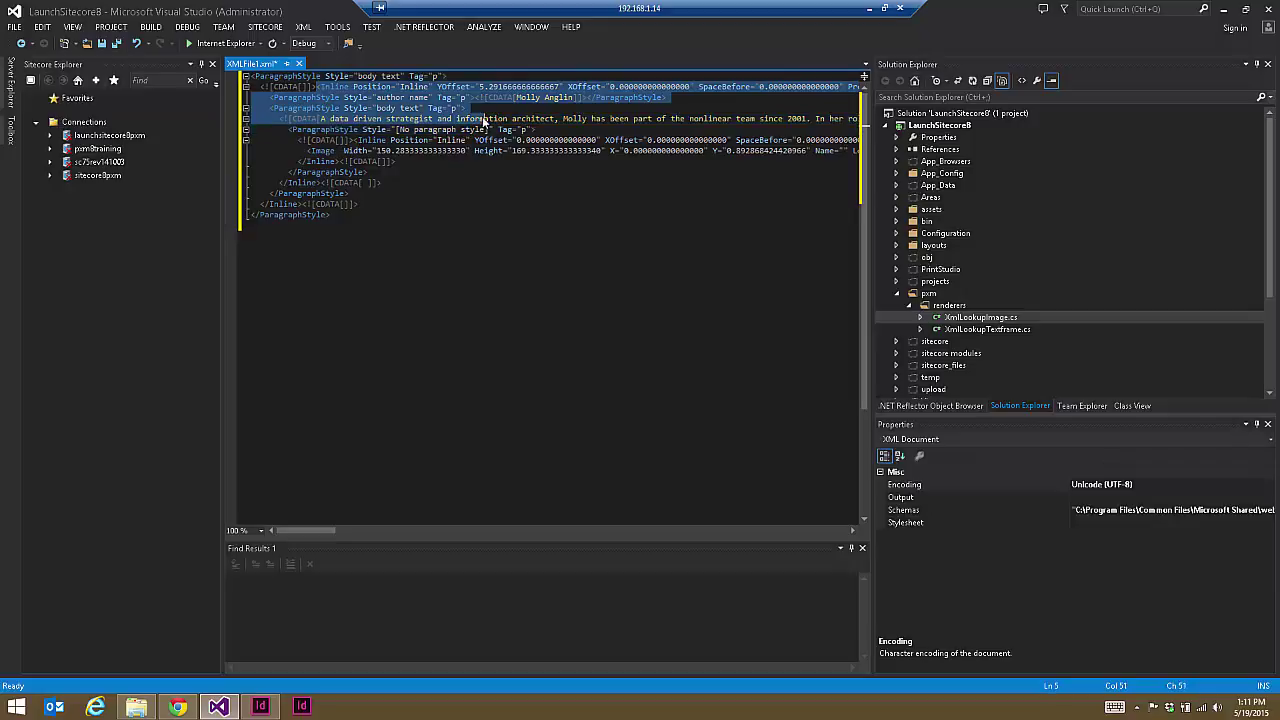
pyautogui.click(484, 120)
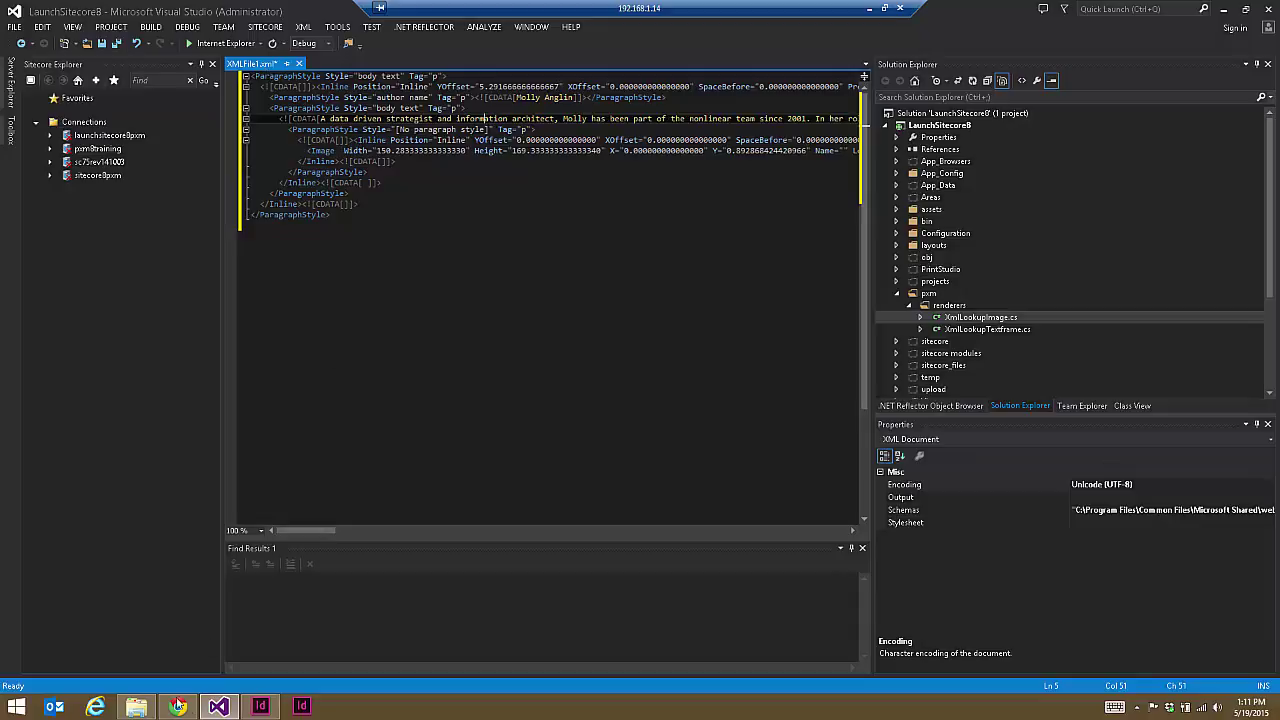
pyautogui.click(178, 707)
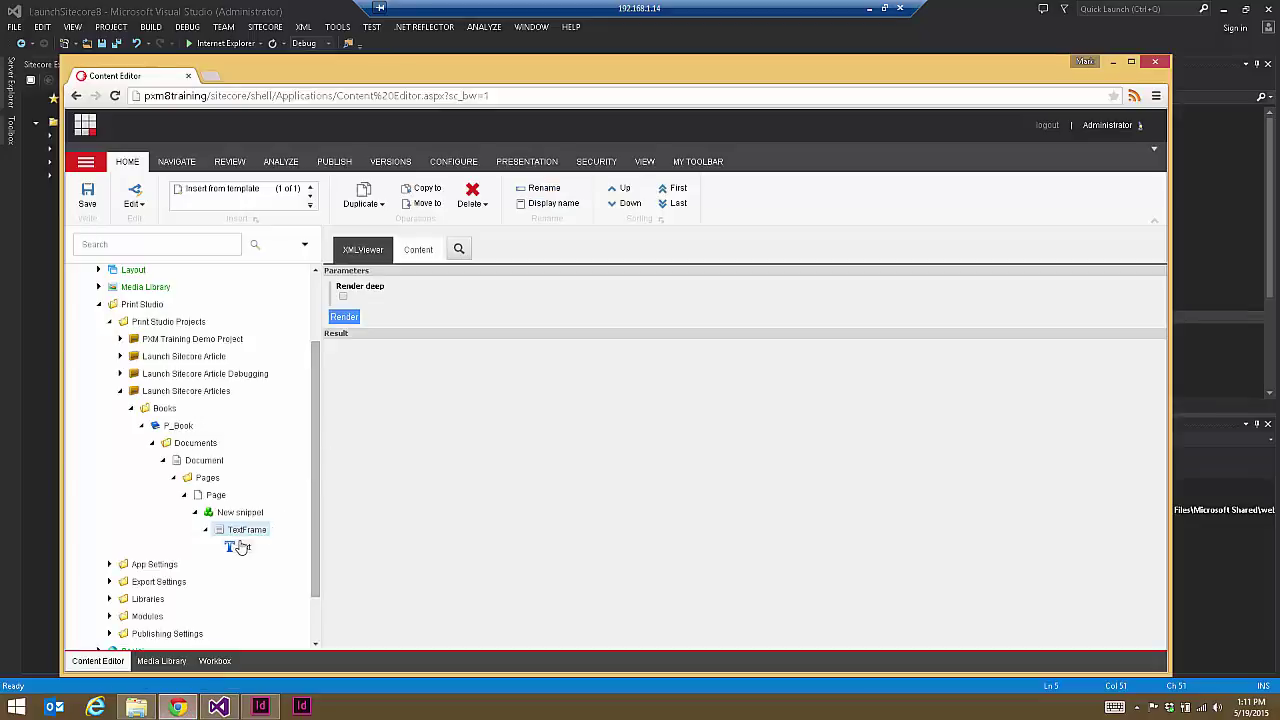
# Step: Review the template behind the TextFrame item in Template Manager, then close it
pyautogui.click(422, 250)
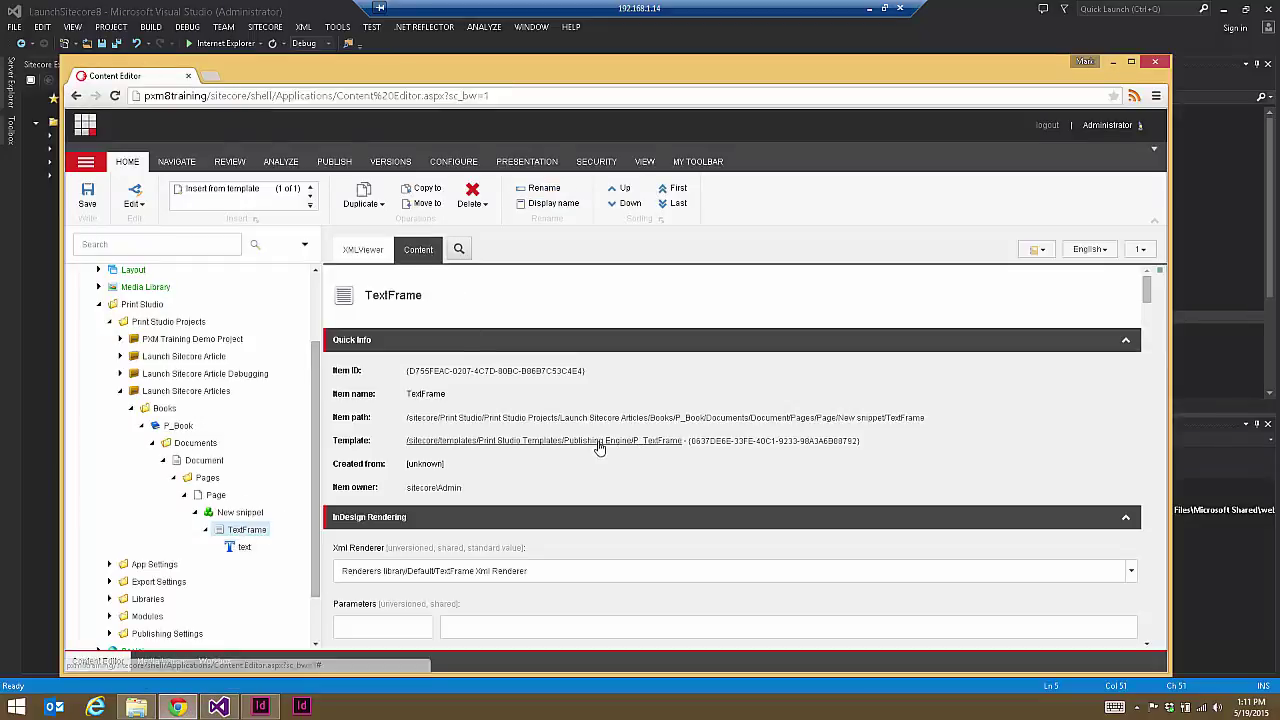
pyautogui.click(598, 442)
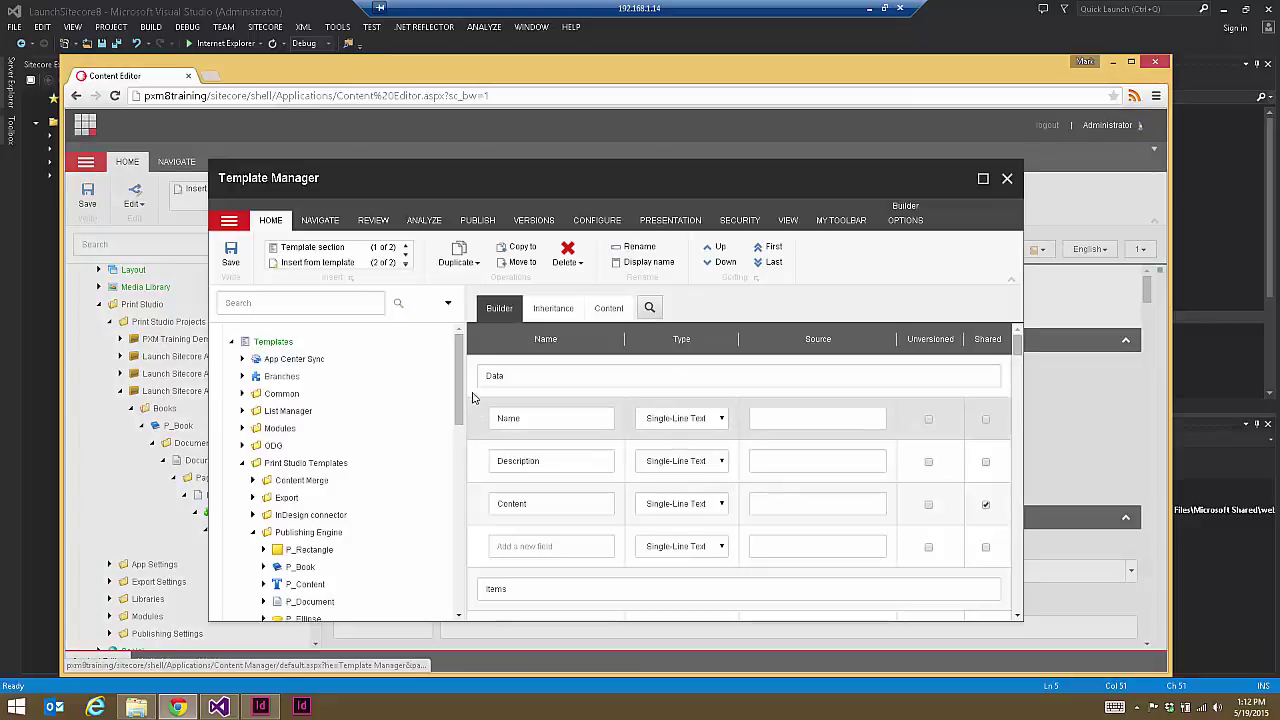
pyautogui.moveTo(471, 434); pyautogui.dragTo(432, 452)
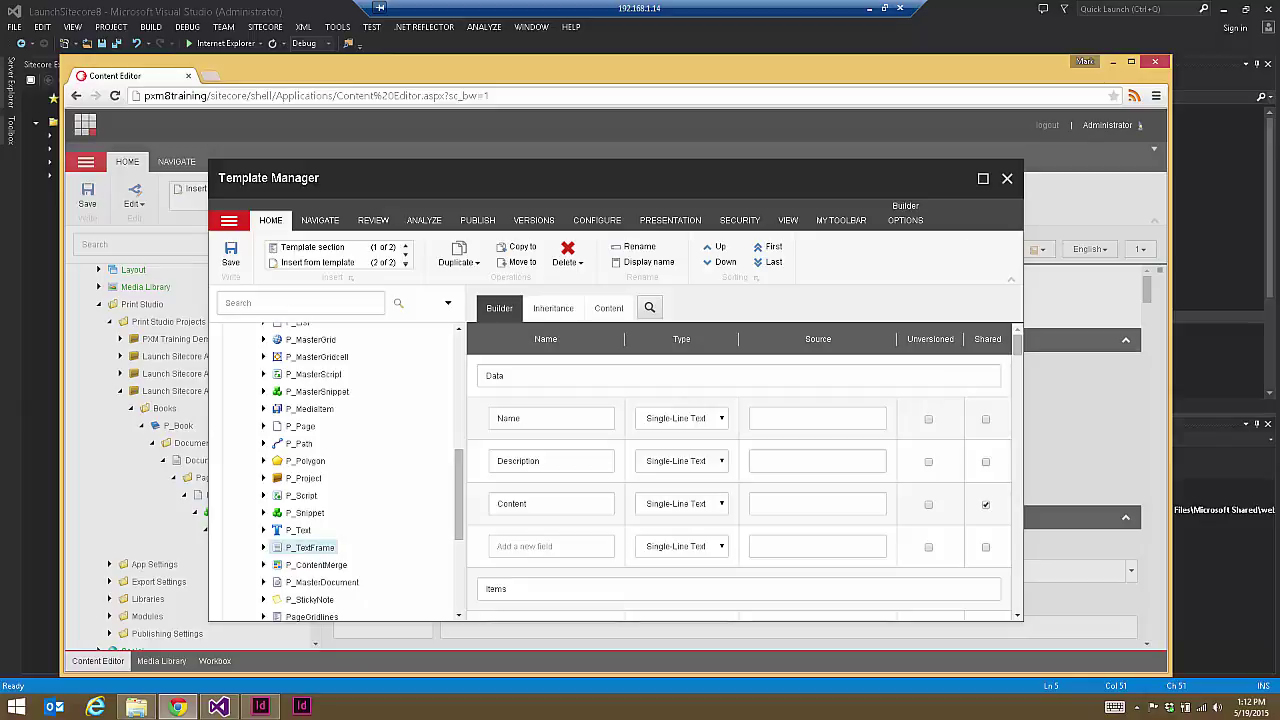
pyautogui.click(1007, 179)
# Step: Expand the Templates branch of the content tree and select the Templates root item
pyautogui.scroll(-2, 320, 492)
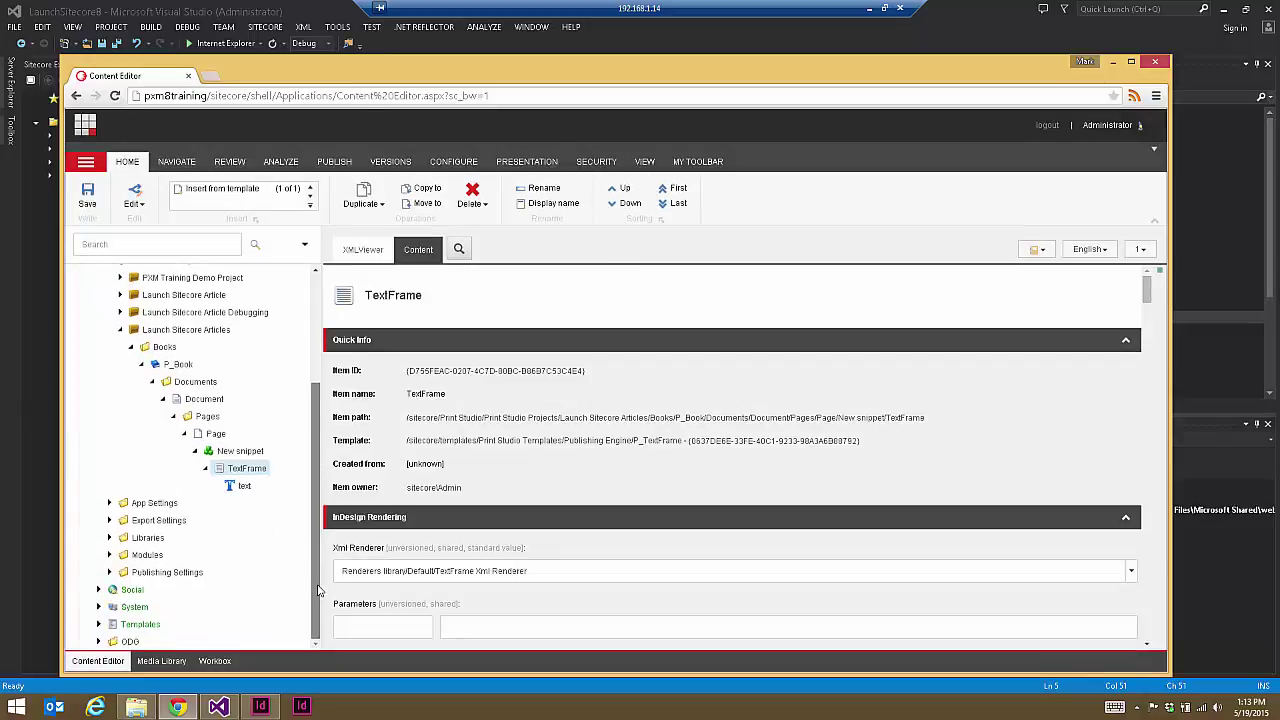
pyautogui.click(97, 624)
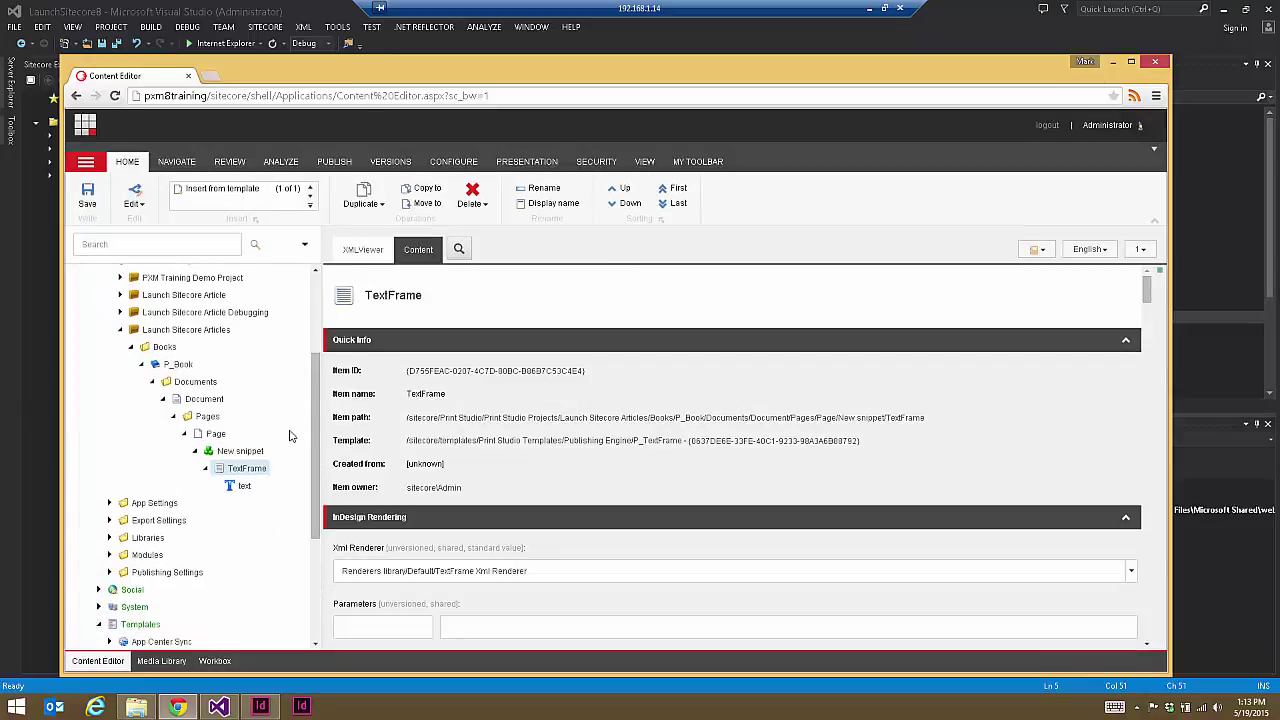
pyautogui.scroll(-5, 293, 438)
pyautogui.click(157, 420)
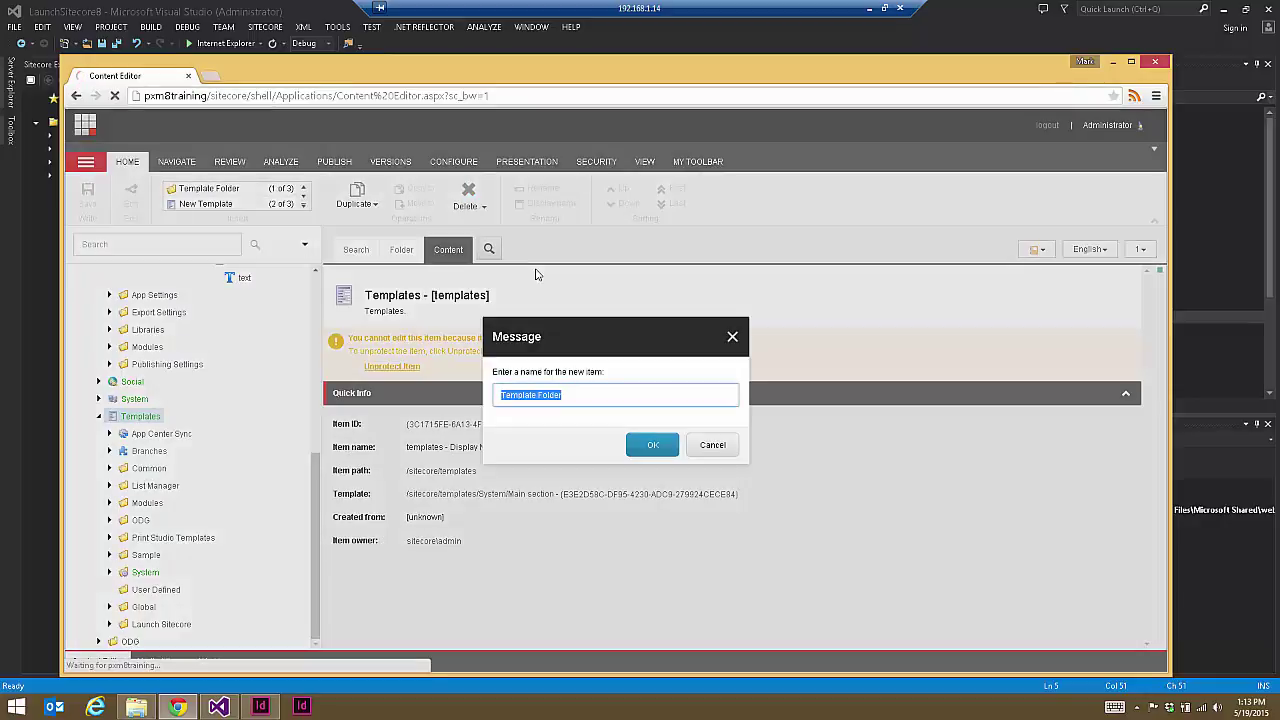
# Step: Create a template folder named 'Custom PXM Rendering Templates' under Templates
pyautogui.write('Custom PXM Rende')
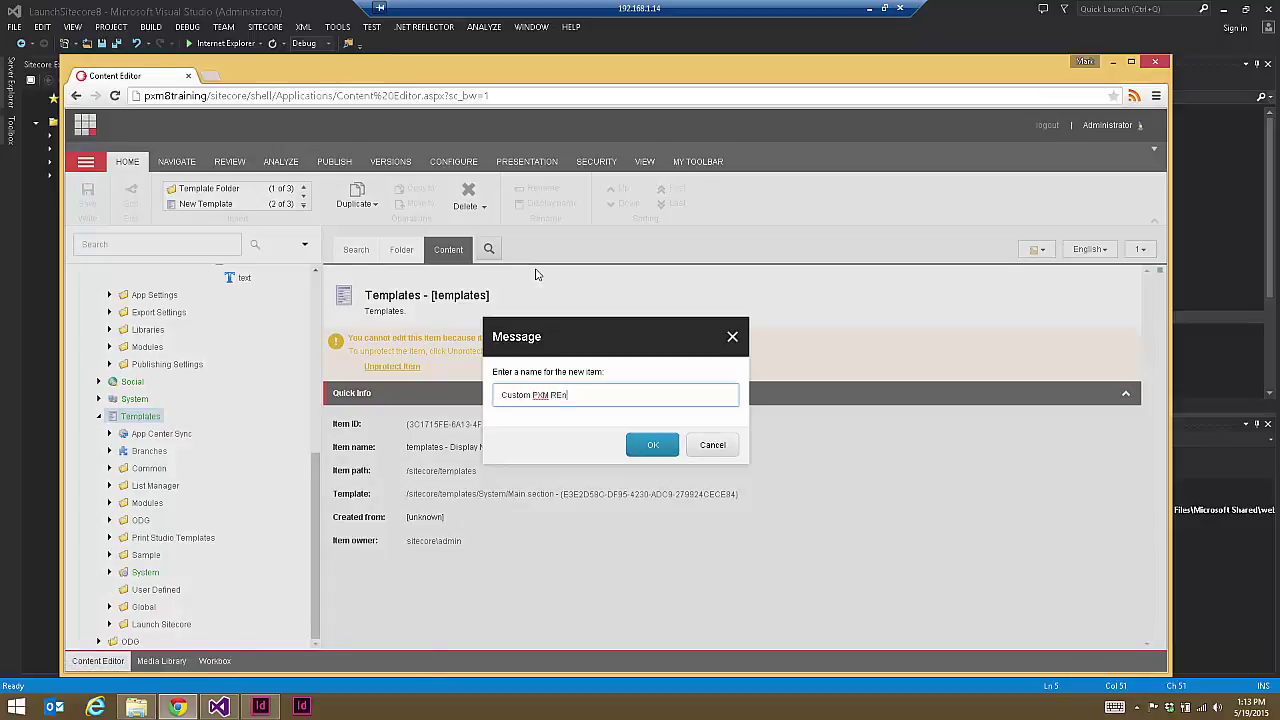
pyautogui.write('ring Templates')
pyautogui.click(653, 445)
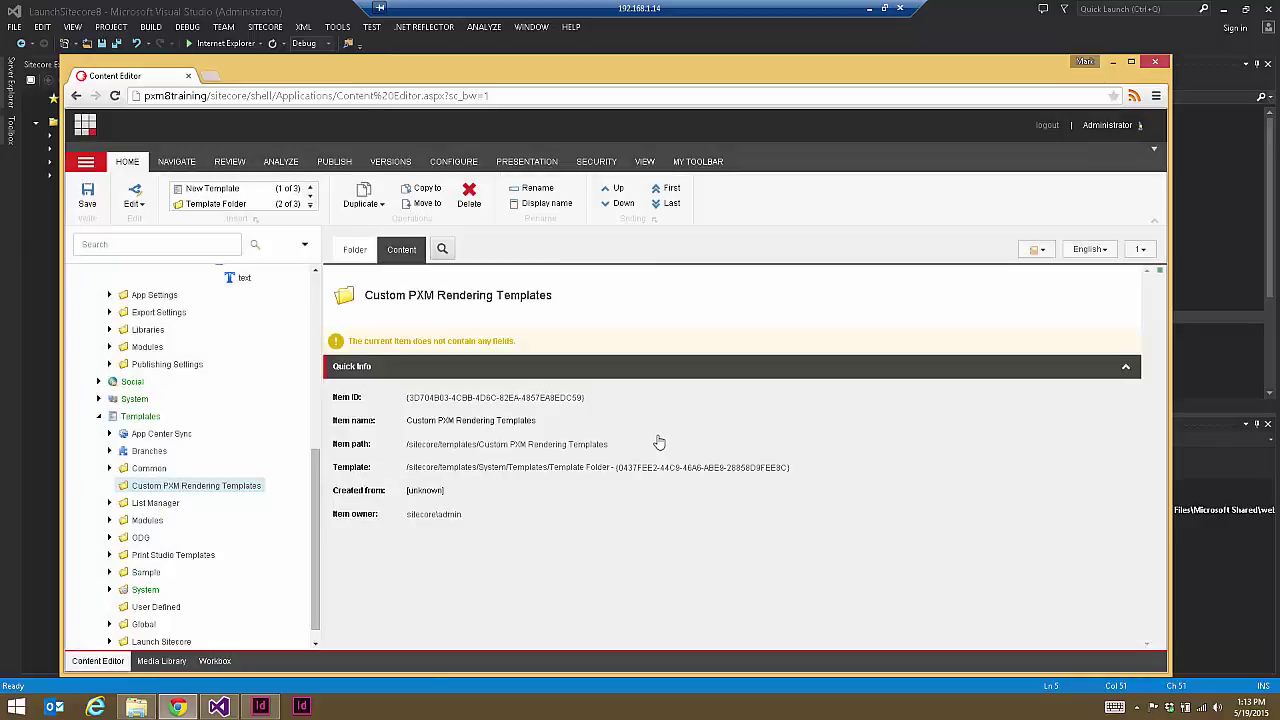
pyautogui.click(140, 416)
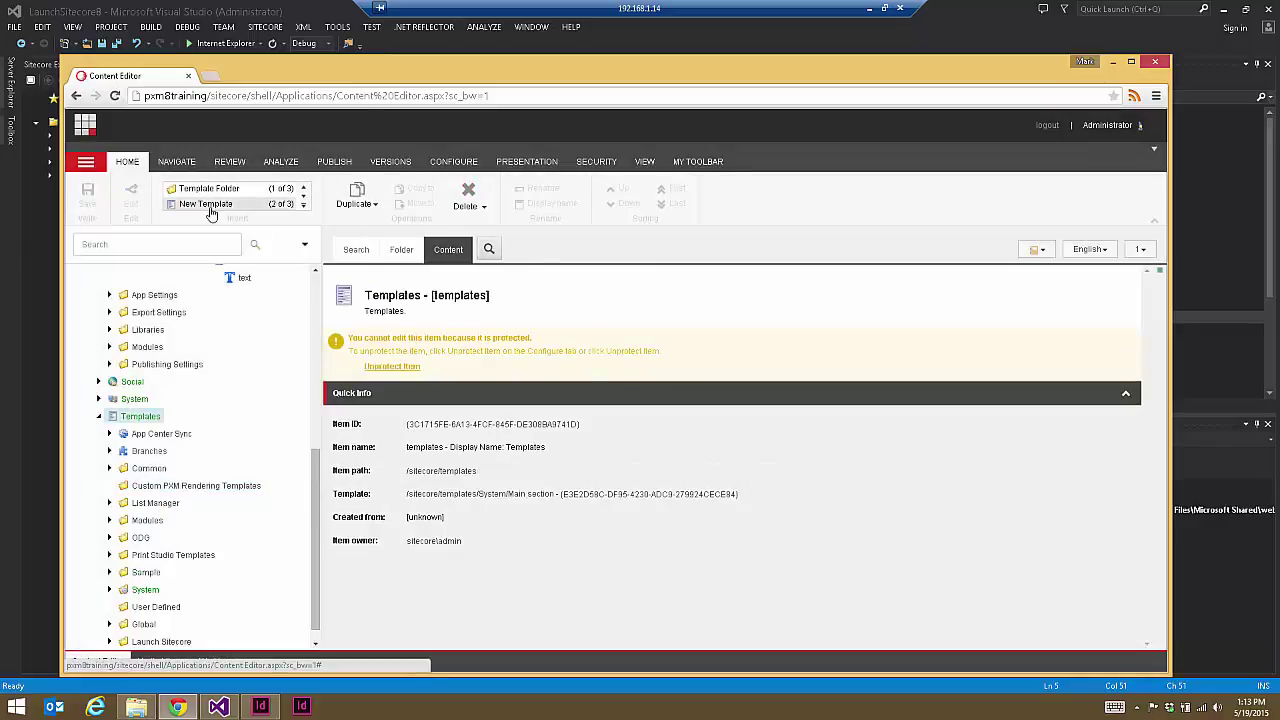
# Step: Create a new ParagraphStyle template located in the Custom PXM Rendering Templates folder
pyautogui.click(211, 213)
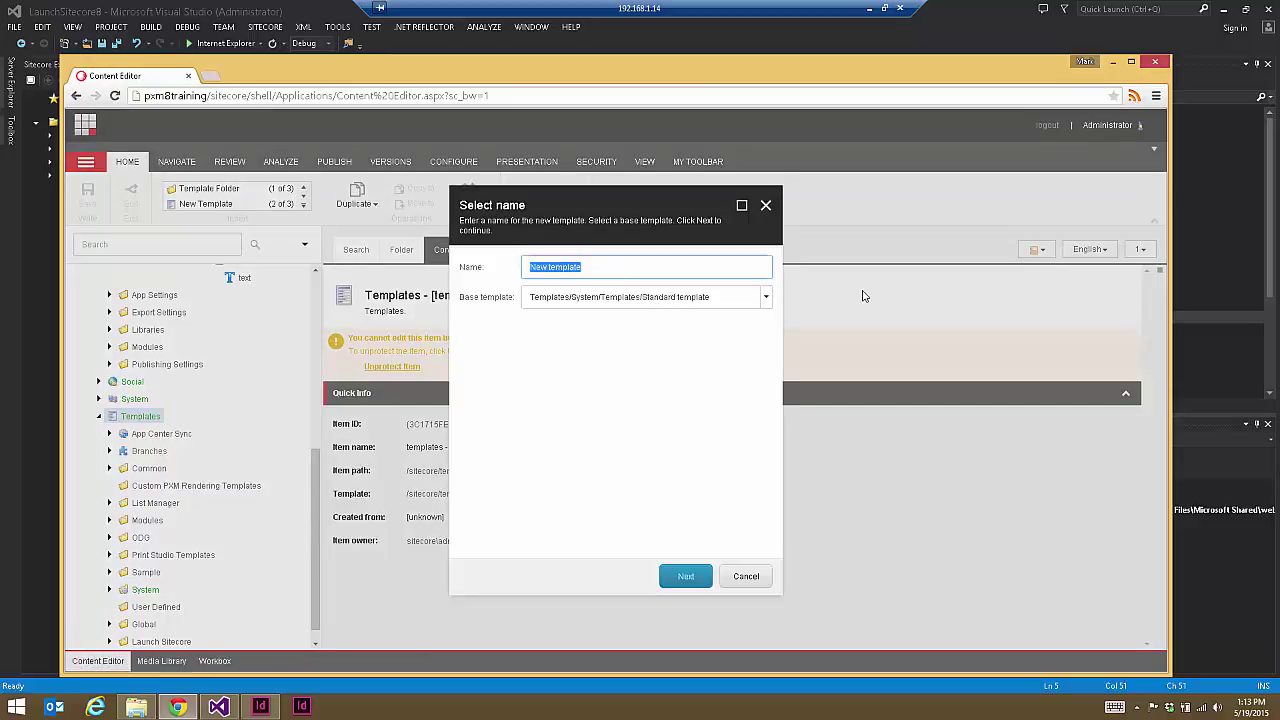
pyautogui.write('Paragraph')
pyautogui.write('C')
pyautogui.write('tyle')
pyautogui.click(686, 577)
pyautogui.click(566, 318)
pyautogui.click(697, 584)
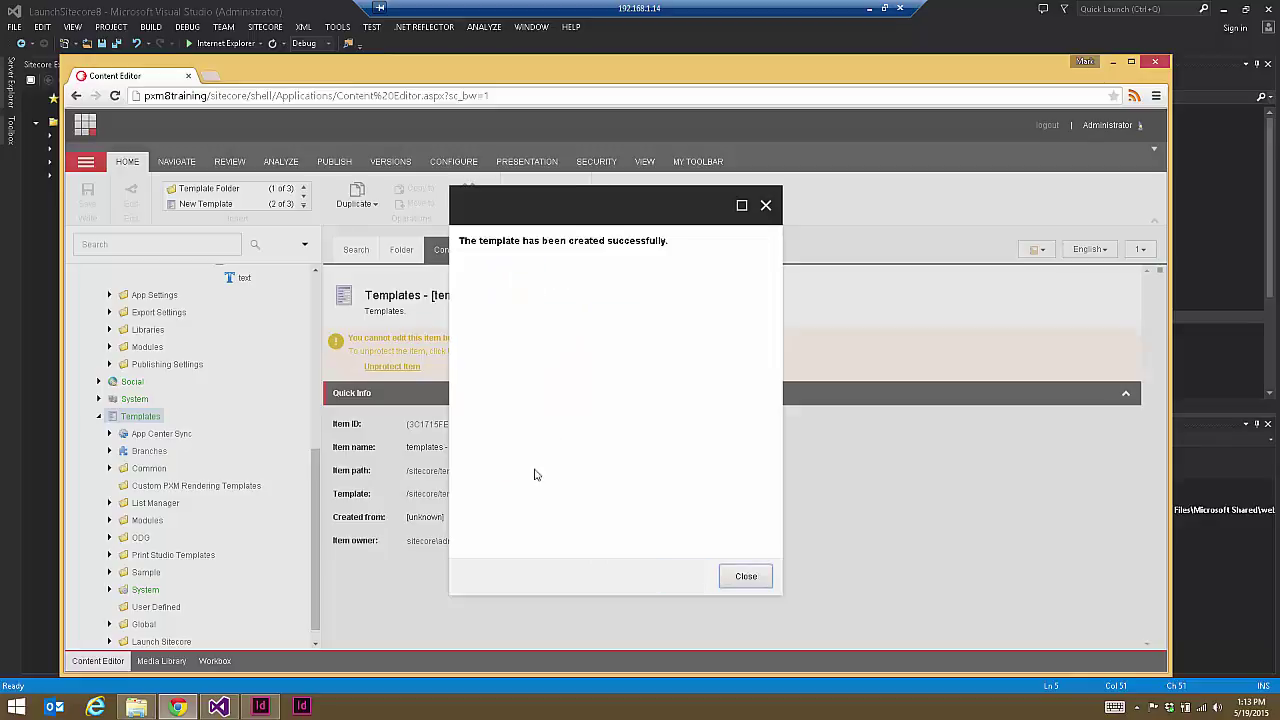
pyautogui.click(754, 578)
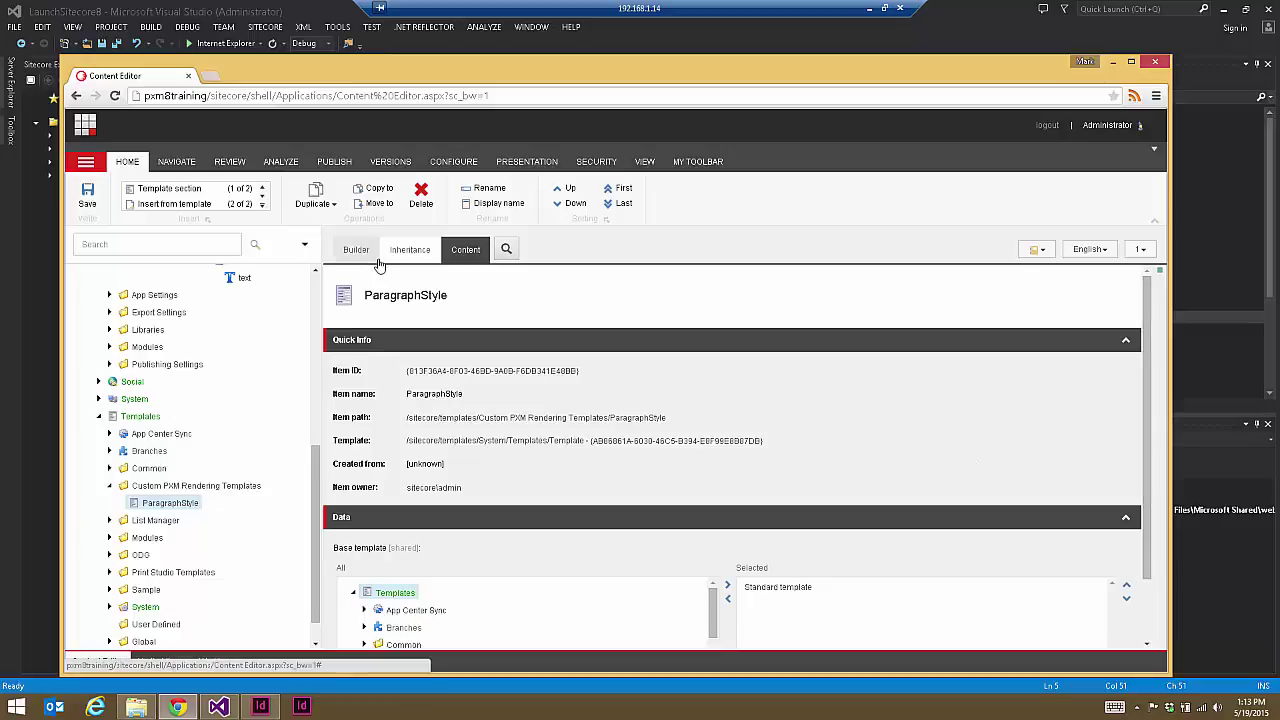
# Step: Add a section named 'Attributes' in the ParagraphStyle template builder, then bring up Visual Studio
pyautogui.click(356, 251)
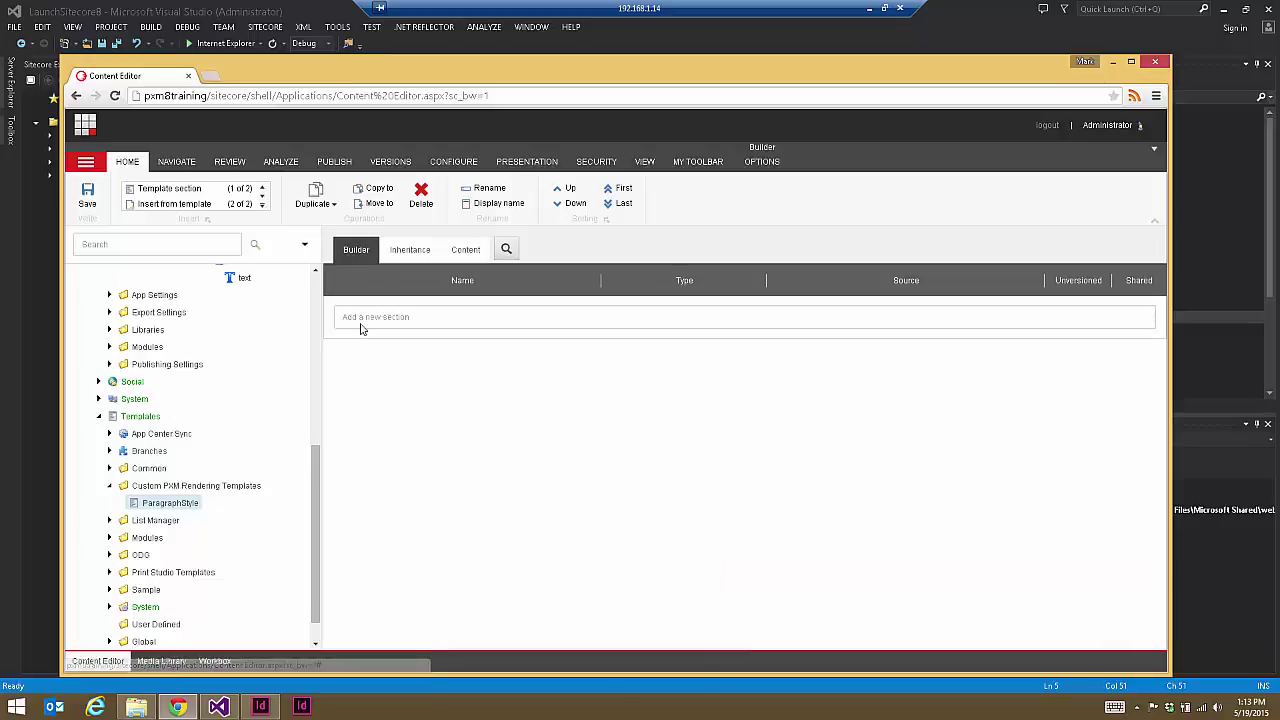
pyautogui.click(364, 318)
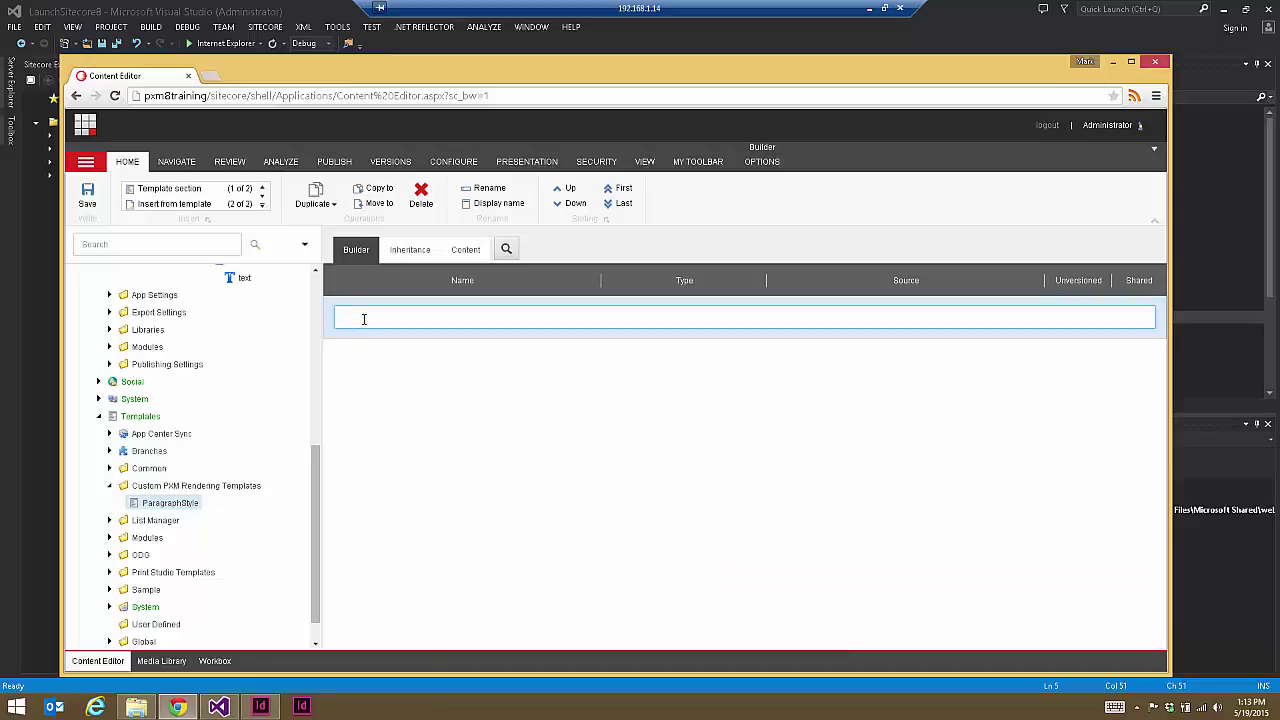
pyautogui.write('Attributes')
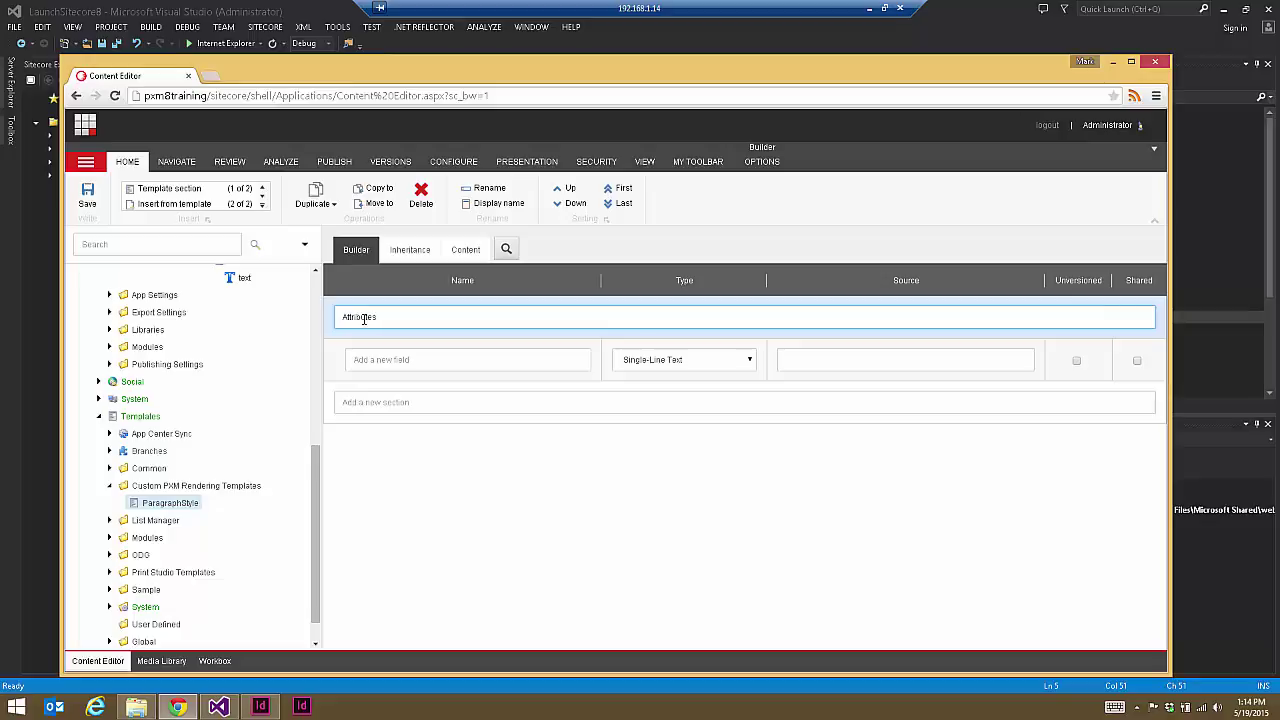
pyautogui.click(245, 8)
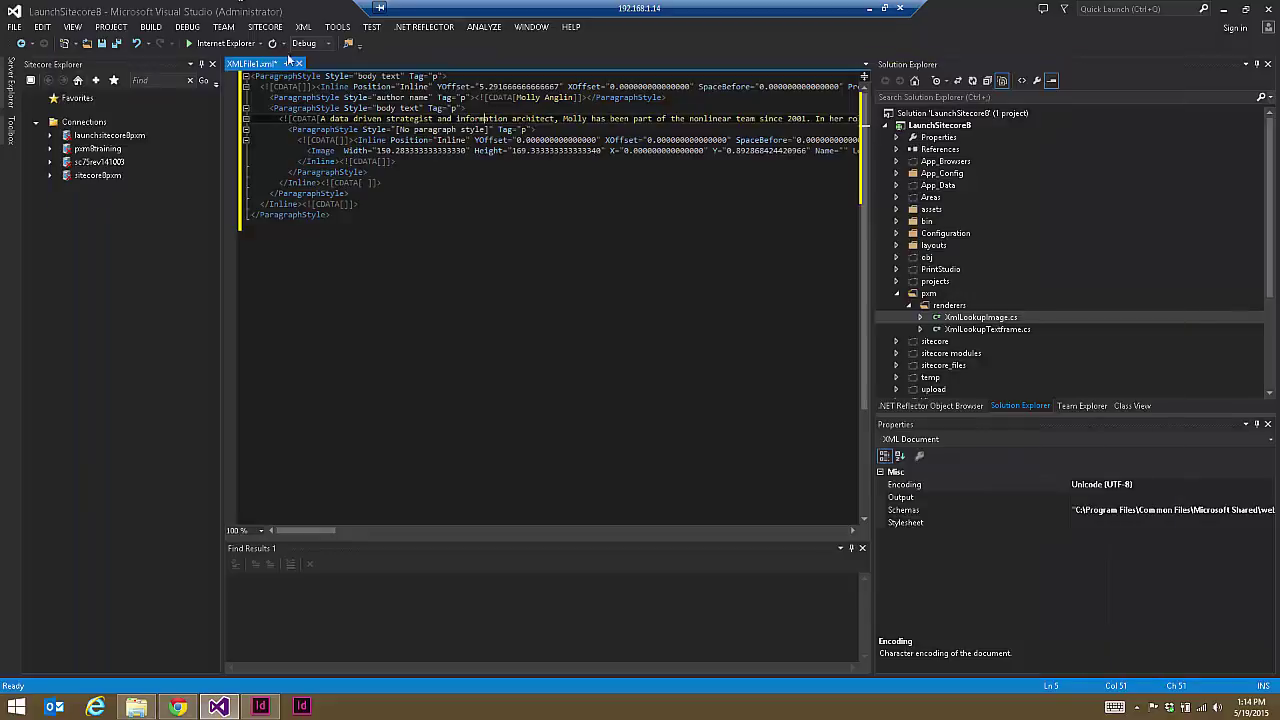
# Step: Copy 'Style' from the XML and paste it as the Attributes section's first field name
pyautogui.doubleClick(337, 76)
pyautogui.hotkey('ctrl', 'c')
pyautogui.click(177, 707)
pyautogui.click(418, 359)
pyautogui.hotkey('ctrl', 'v')
# Step: Examine the Tag and Style attributes on the first line of XMLFile1.xml
pyautogui.hotkey('alt', 'Tab')
pyautogui.click(437, 86)
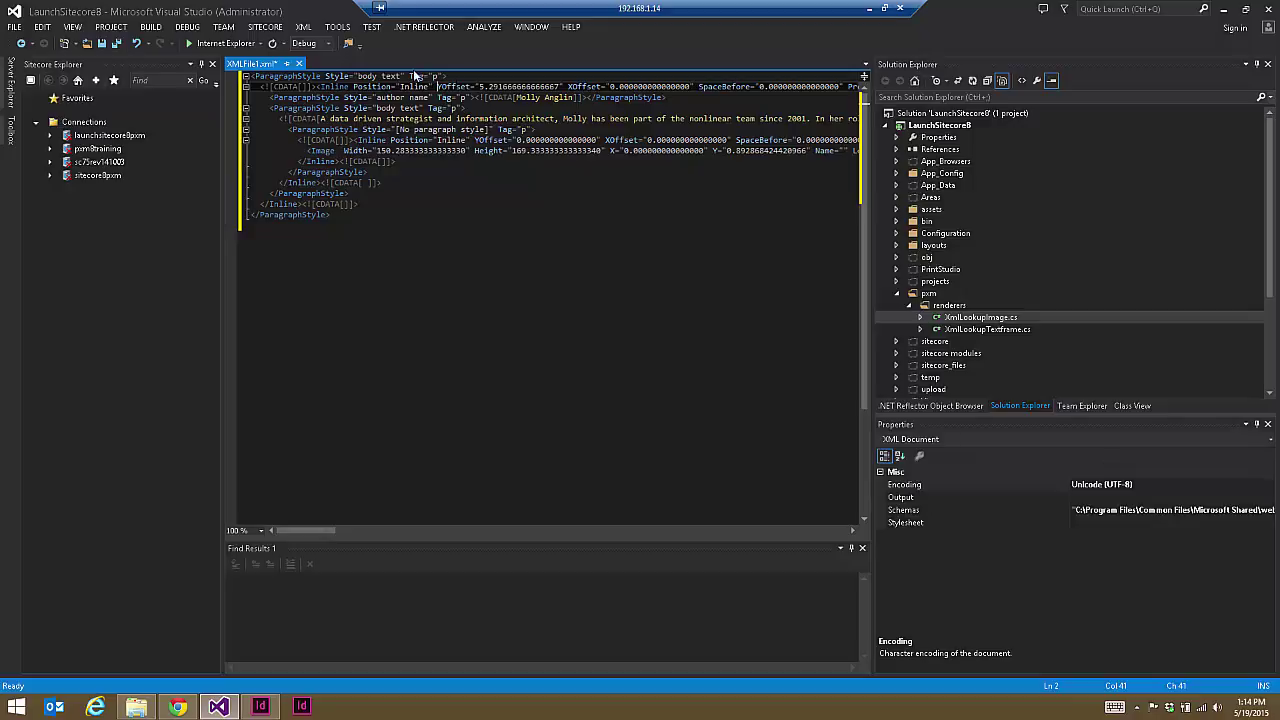
pyautogui.moveTo(409, 76); pyautogui.dragTo(441, 76)
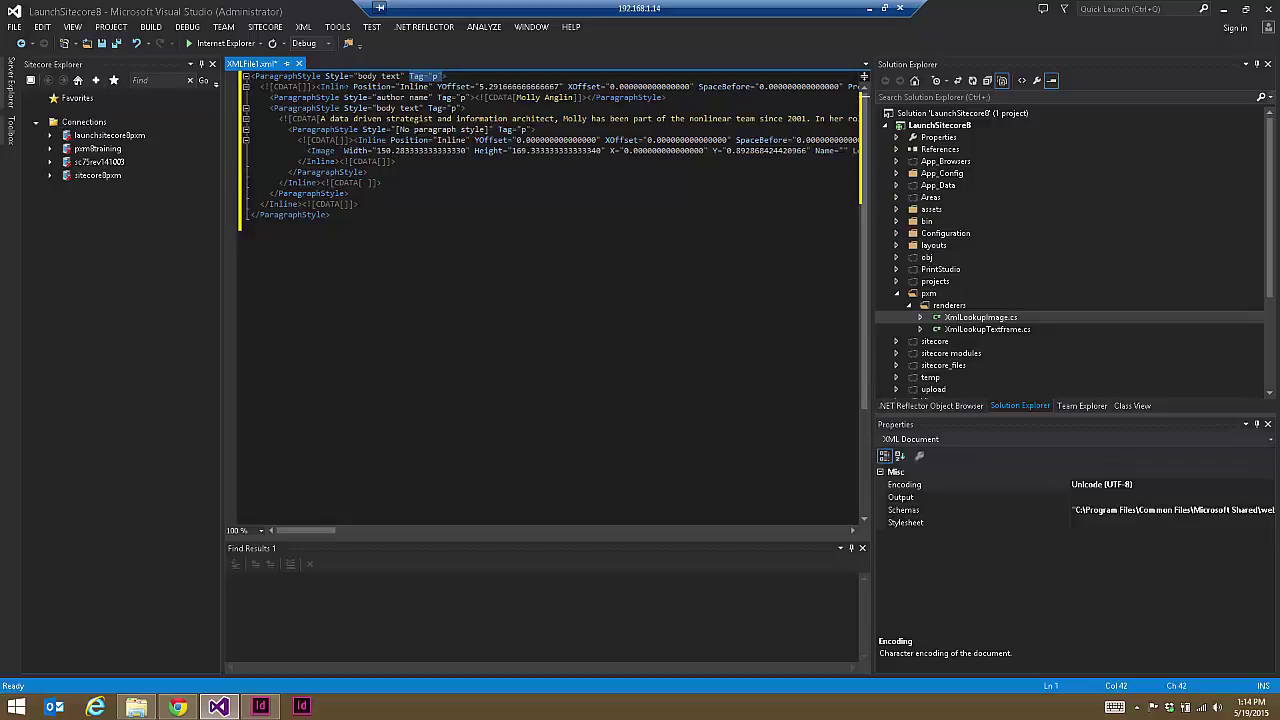
pyautogui.doubleClick(337, 76)
# Step: Save the ParagraphStyle template and create its Standard Values item
pyautogui.click(177, 707)
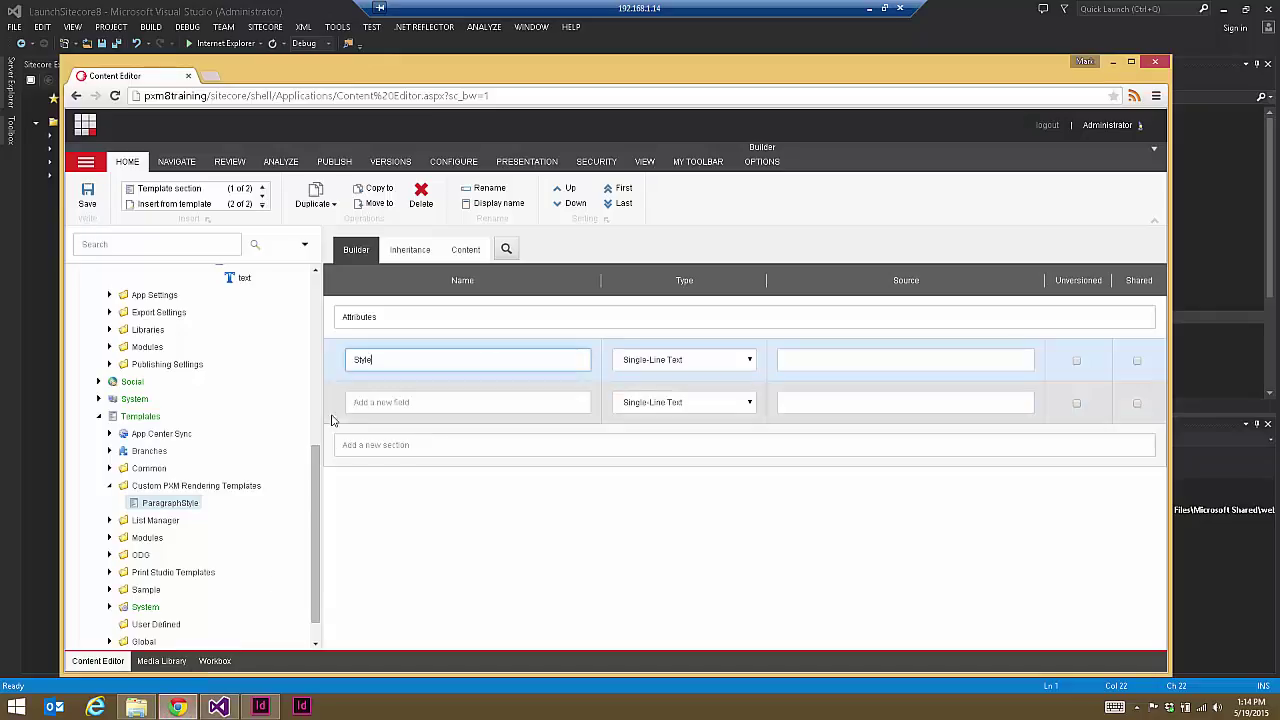
pyautogui.click(87, 197)
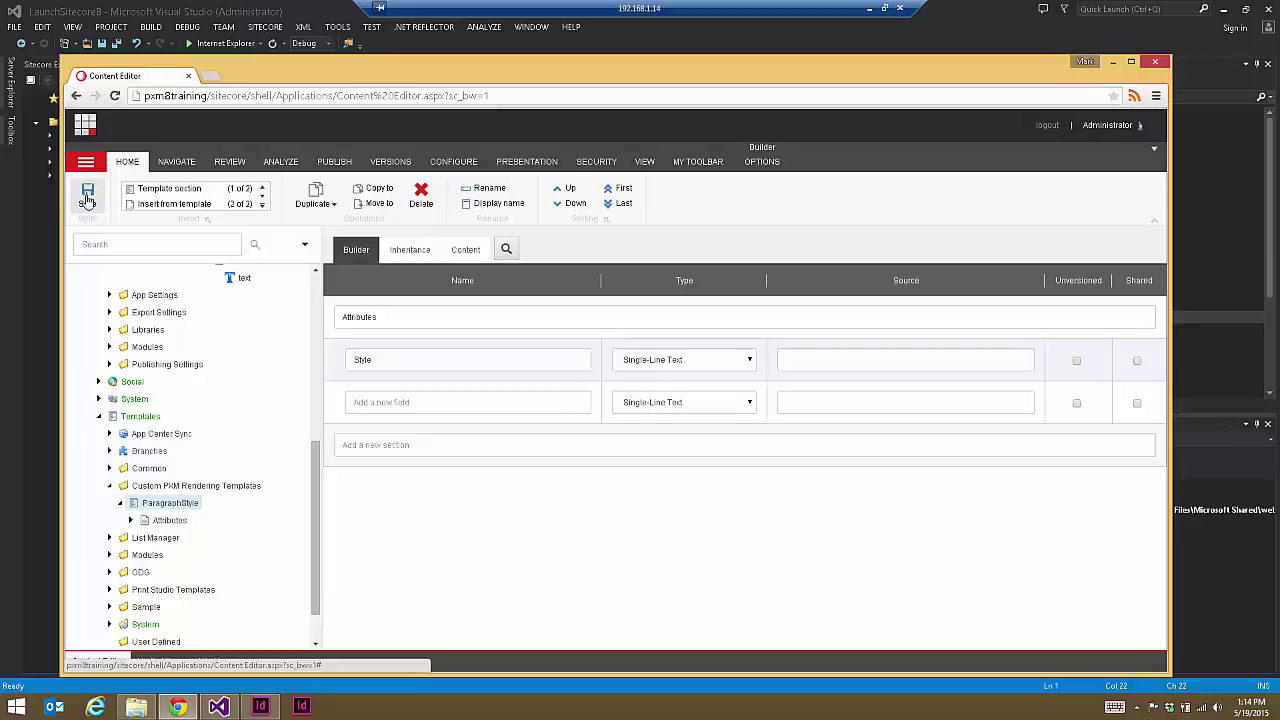
pyautogui.click(761, 162)
pyautogui.click(298, 206)
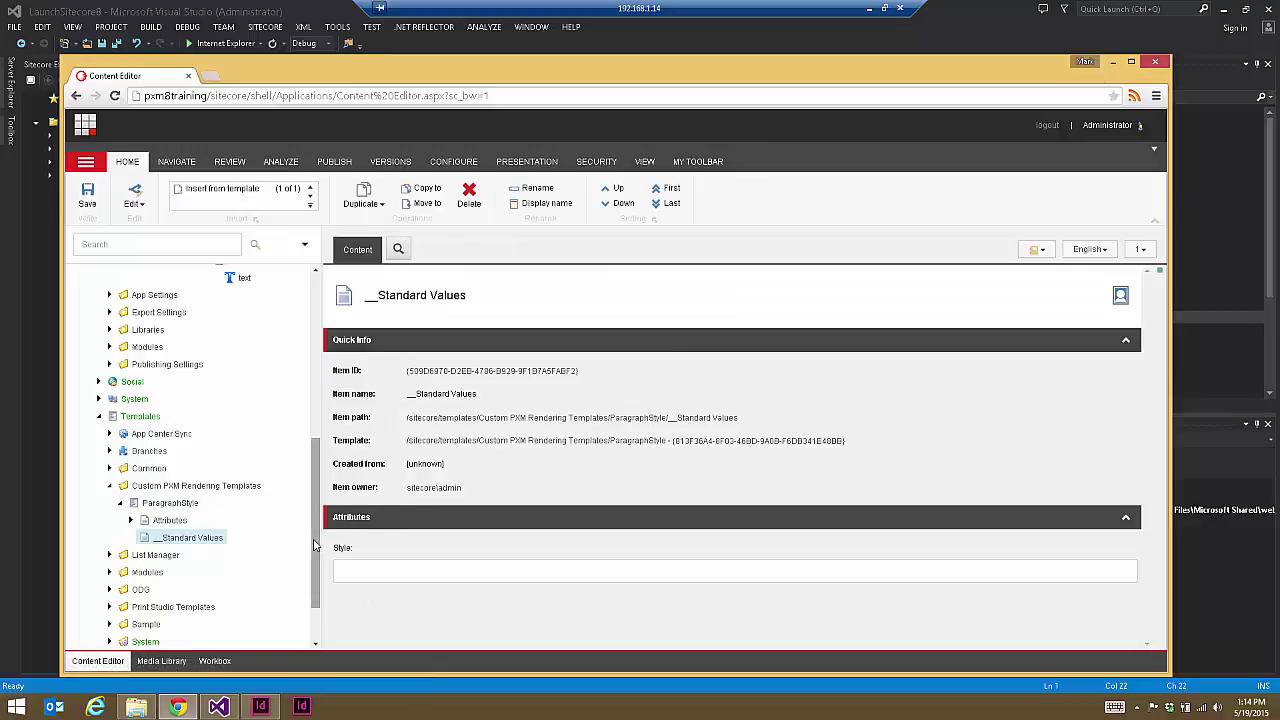
# Step: Check the style value in the XML, then view ParagraphStyle's base template settings
pyautogui.scroll(-1, 320, 545)
pyautogui.click(355, 569)
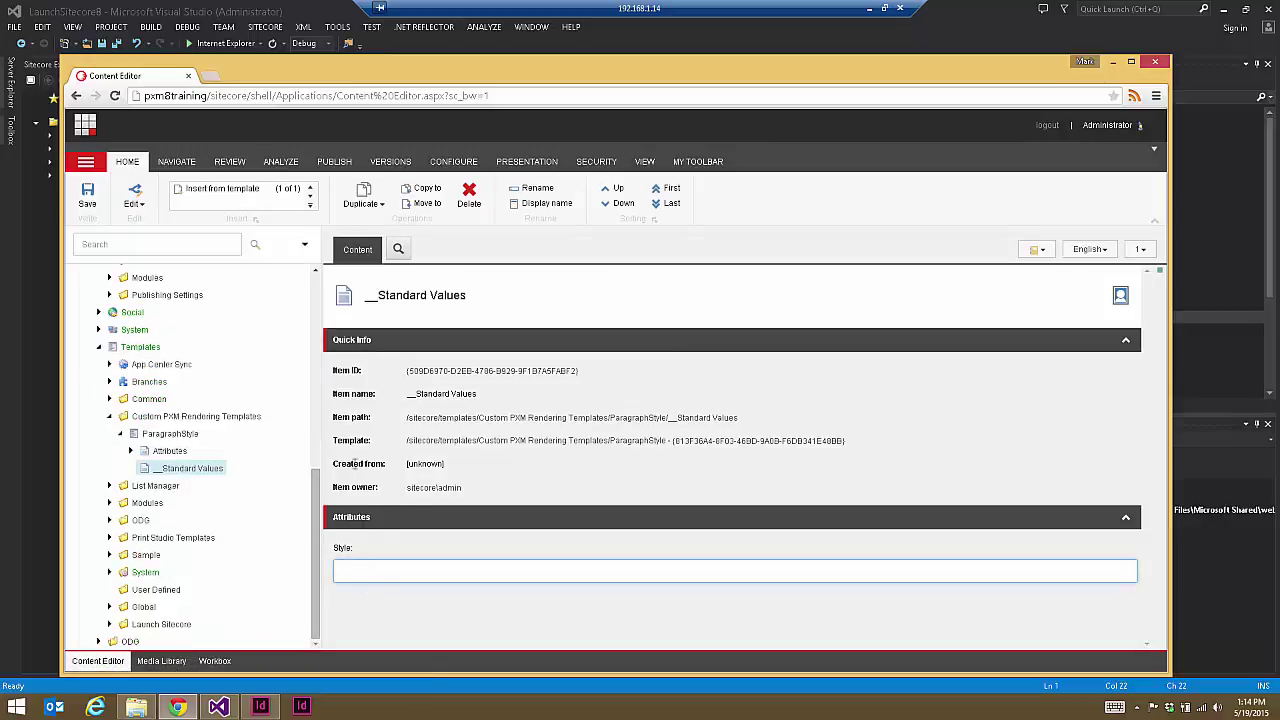
pyautogui.hotkey('alt', 'Tab')
pyautogui.moveTo(358, 76); pyautogui.dragTo(402, 76)
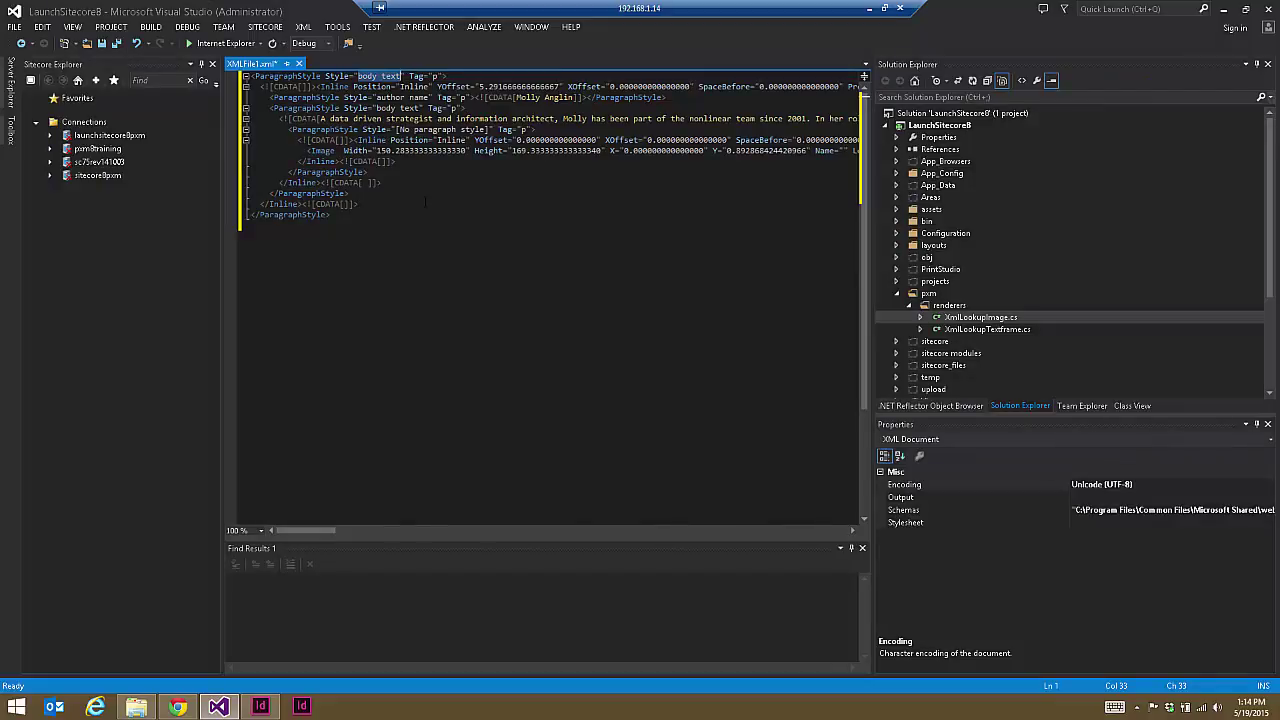
pyautogui.click(177, 707)
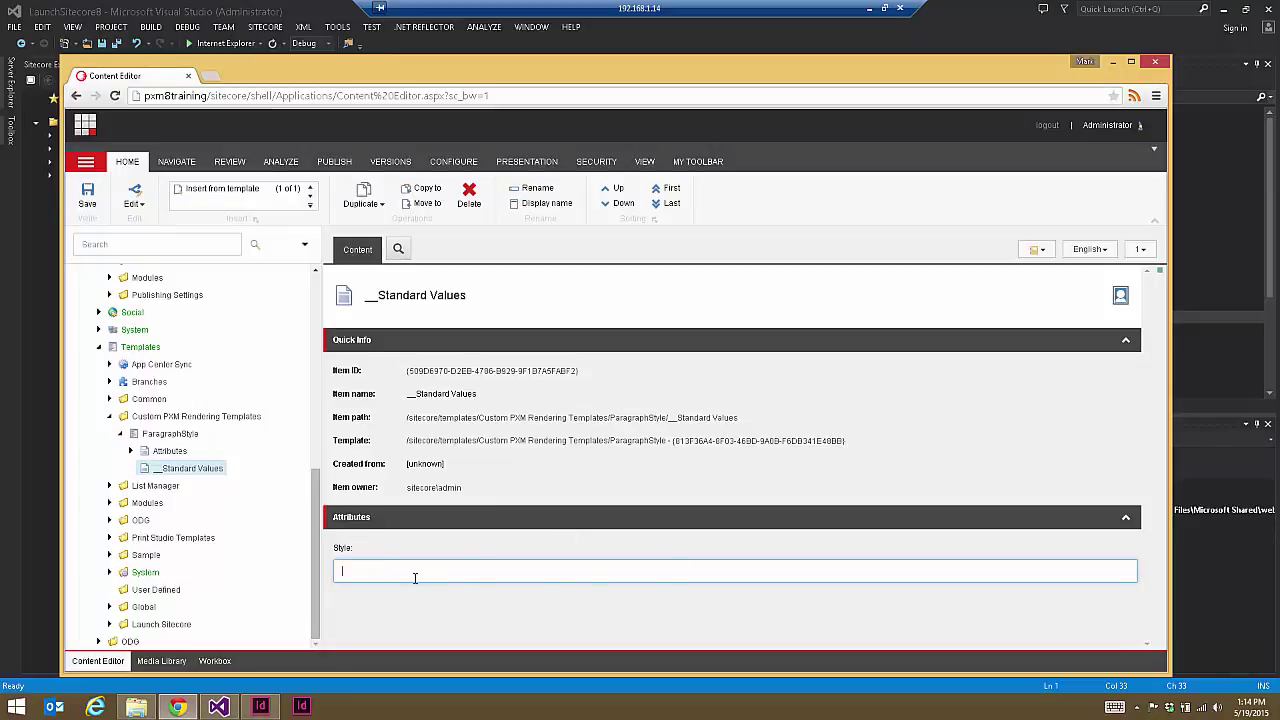
pyautogui.click(178, 432)
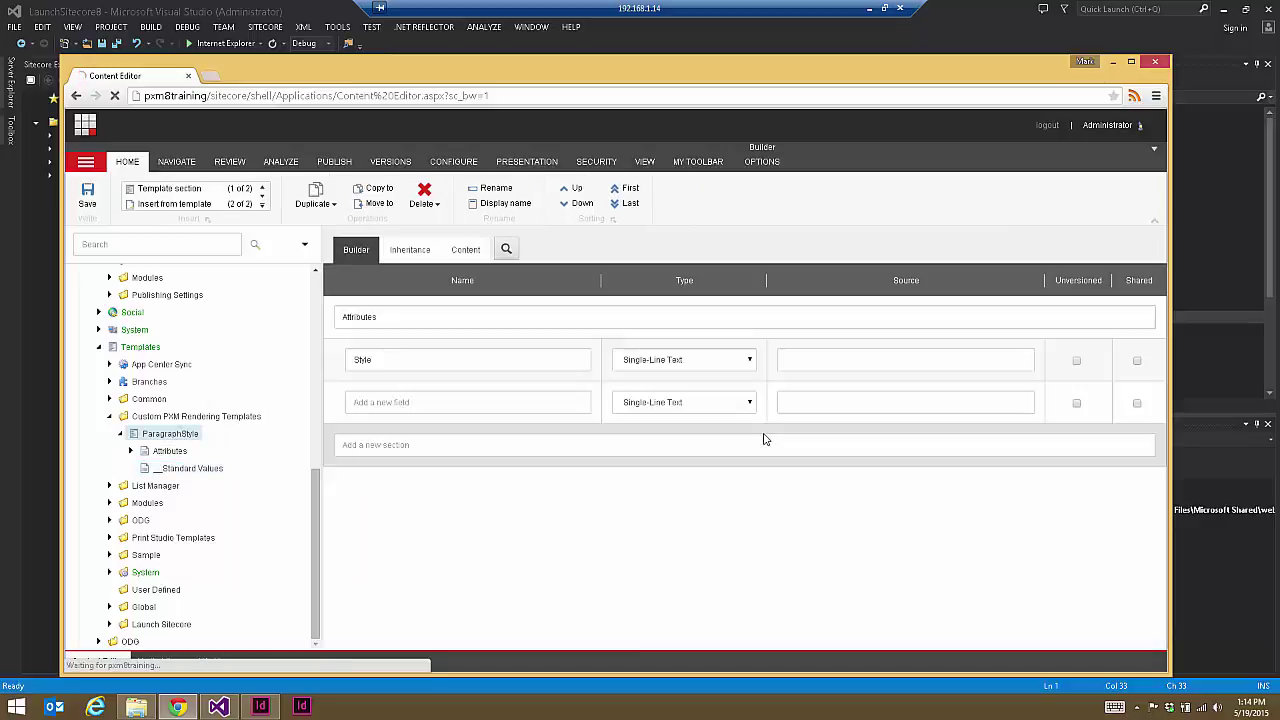
pyautogui.click(460, 249)
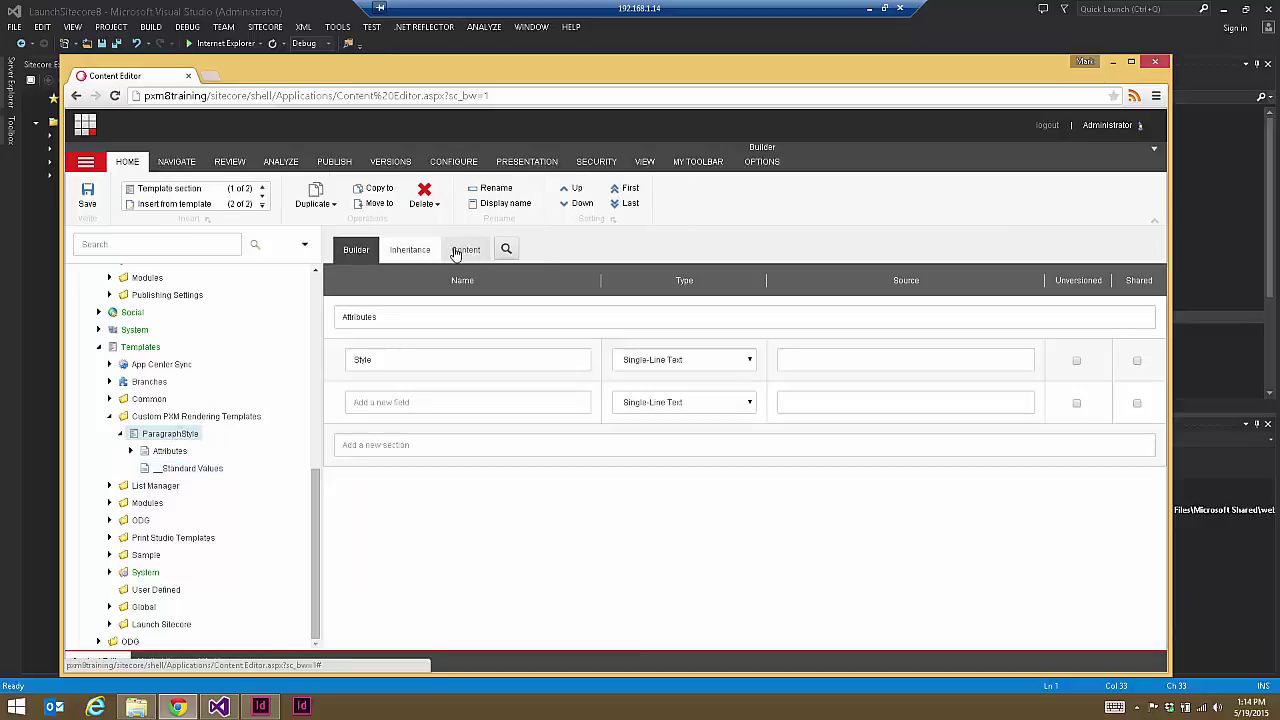
# Step: Browse Print Studio Templates, Publishing Engine and Project Settings in the base template list
pyautogui.scroll(-2, 1147, 376)
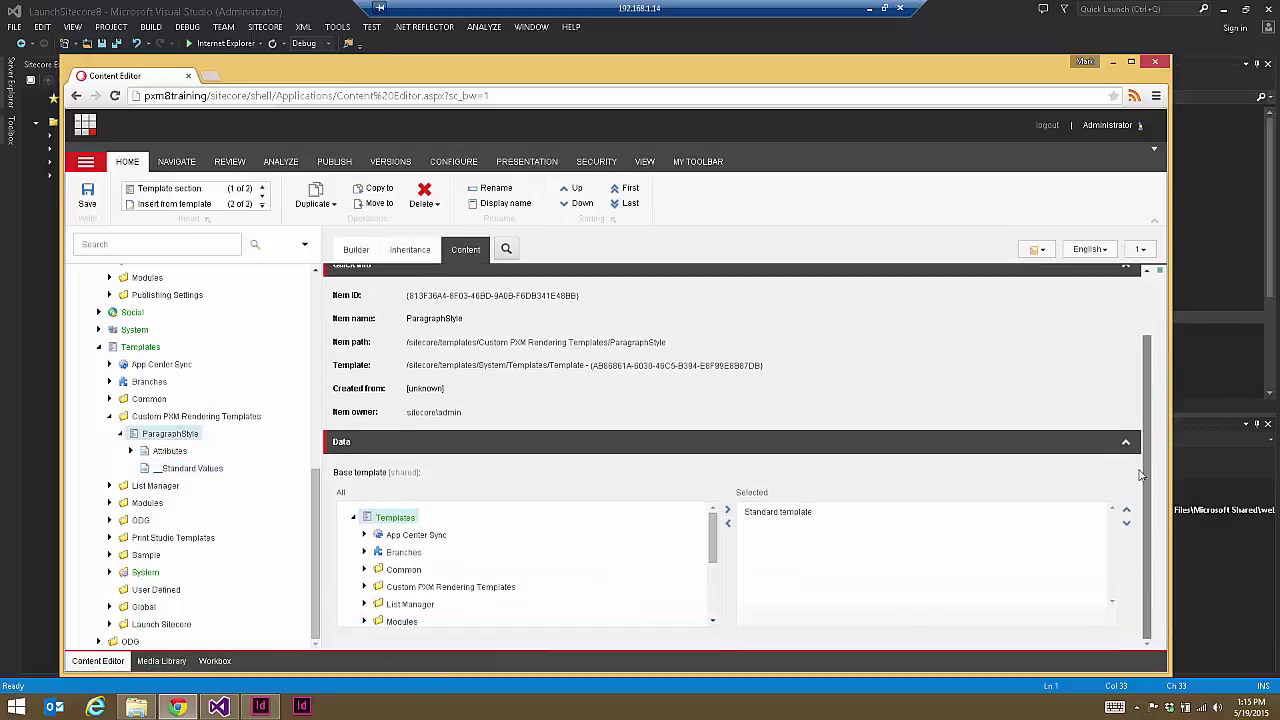
pyautogui.moveTo(712, 561); pyautogui.dragTo(710, 612)
pyautogui.click(364, 526)
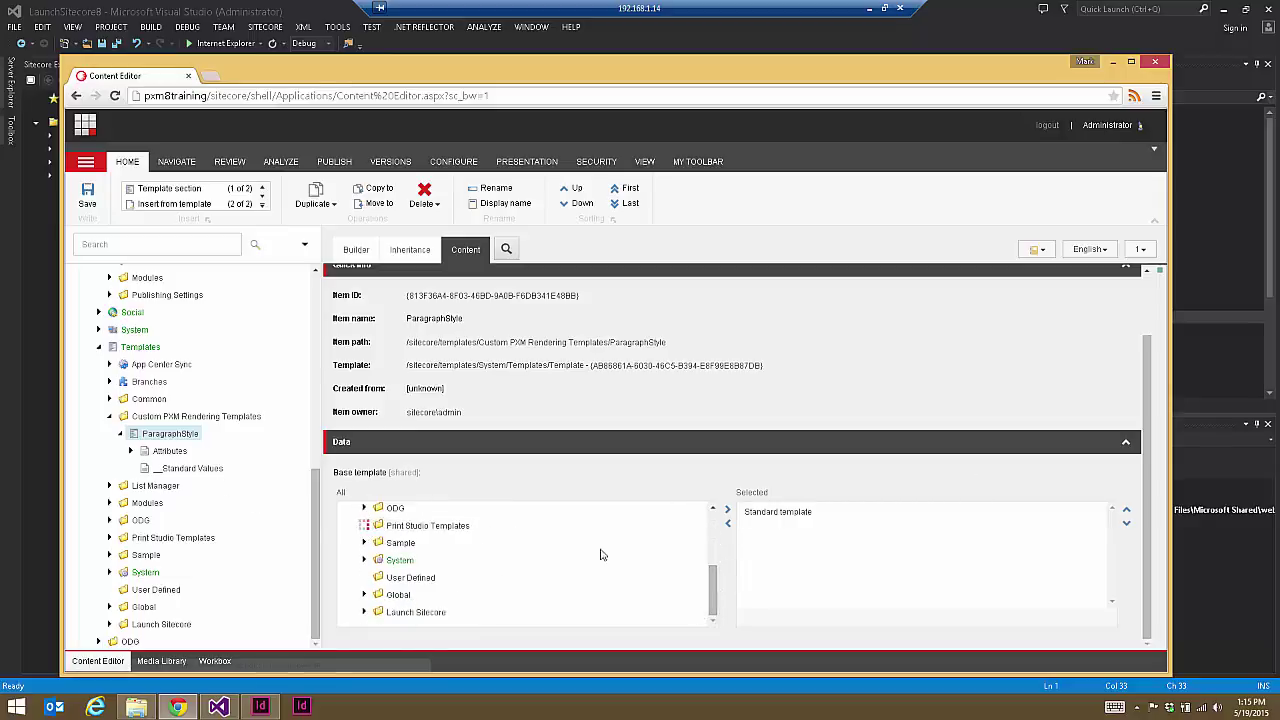
pyautogui.scroll(-3, 520, 560)
pyautogui.scroll(1, 421, 532)
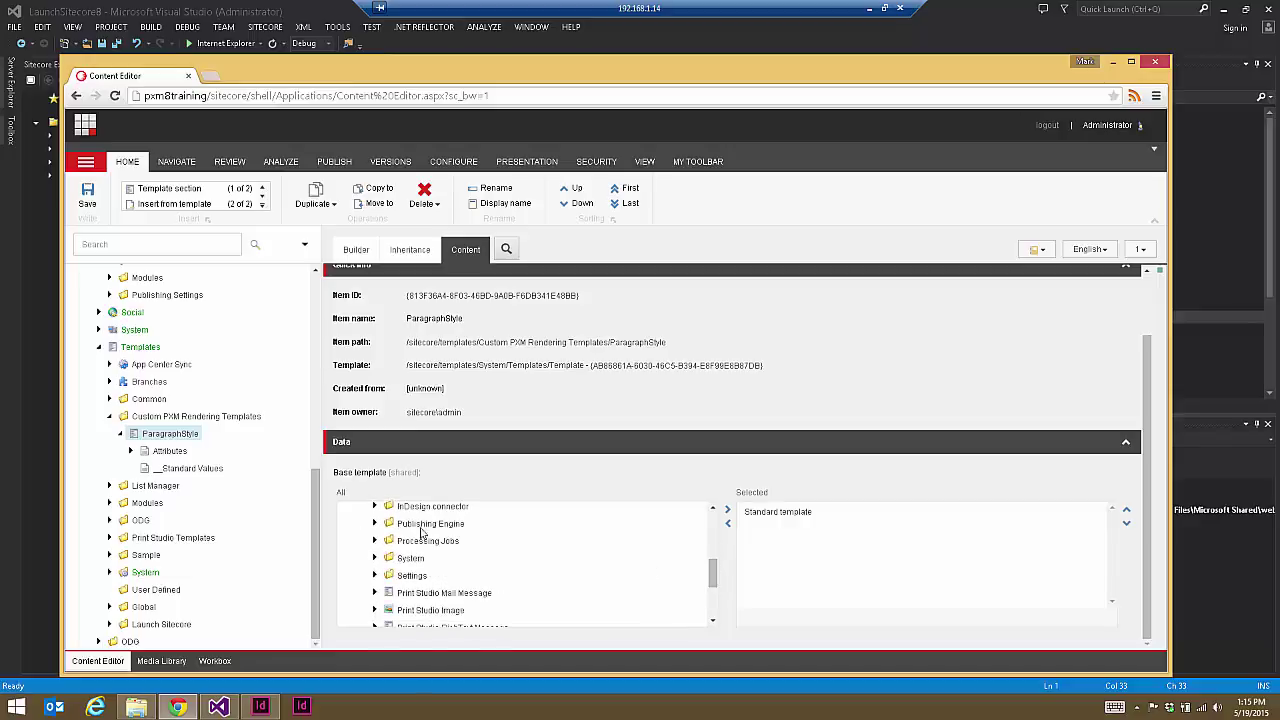
pyautogui.click(374, 523)
pyautogui.moveTo(712, 548); pyautogui.dragTo(711, 578)
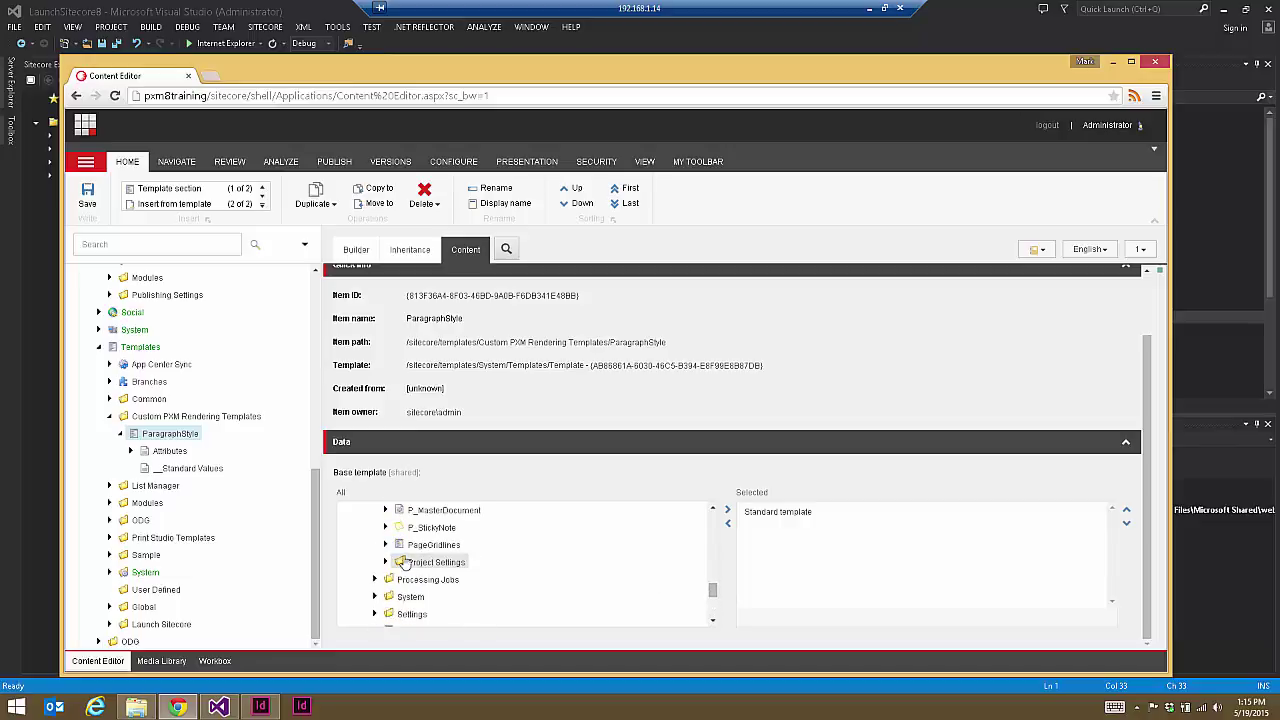
pyautogui.click(388, 563)
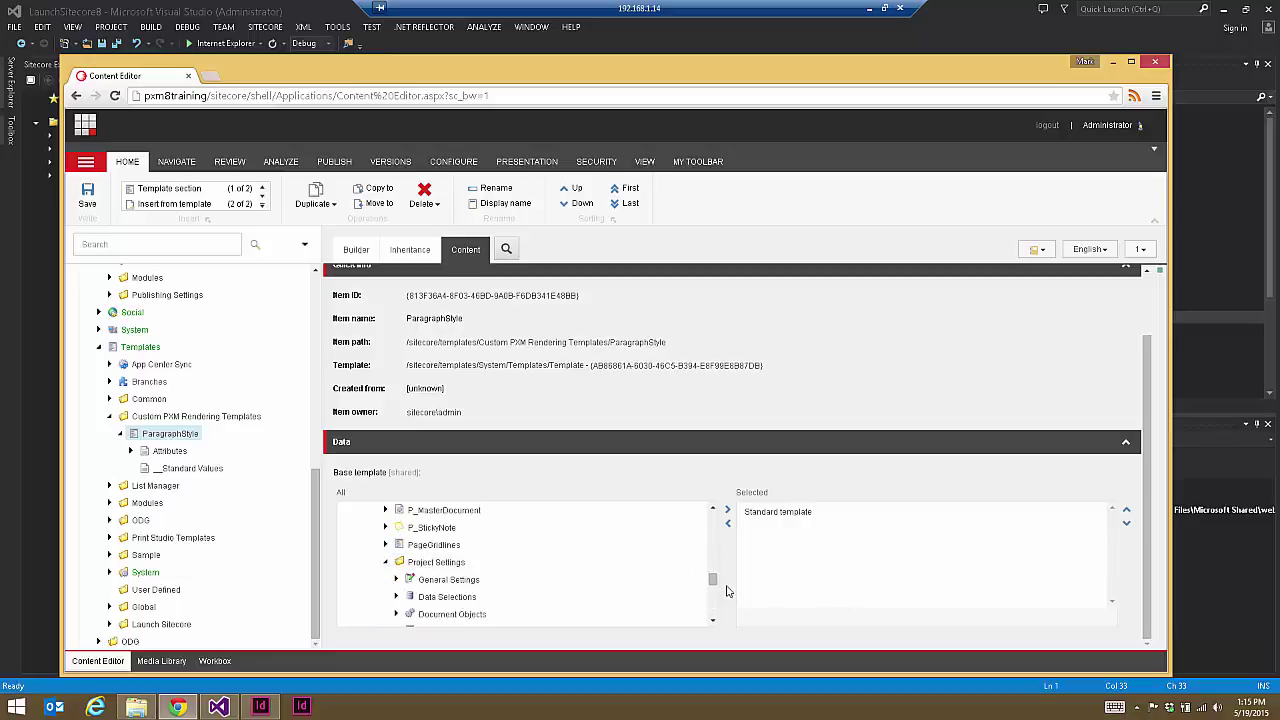
# Step: Add InDesign Renderer as a base template, save, and open ParagraphStyle's __Standard Values
pyautogui.moveTo(712, 580); pyautogui.dragTo(716, 590)
pyautogui.doubleClick(462, 574)
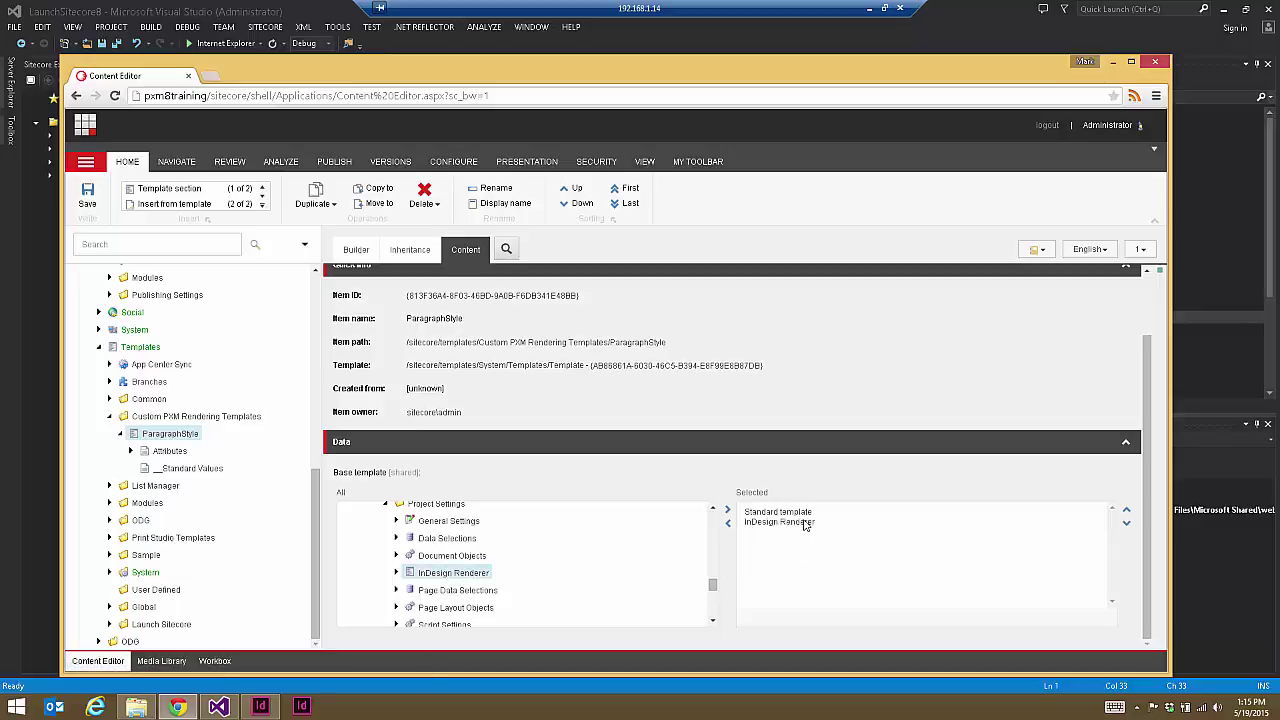
pyautogui.click(87, 195)
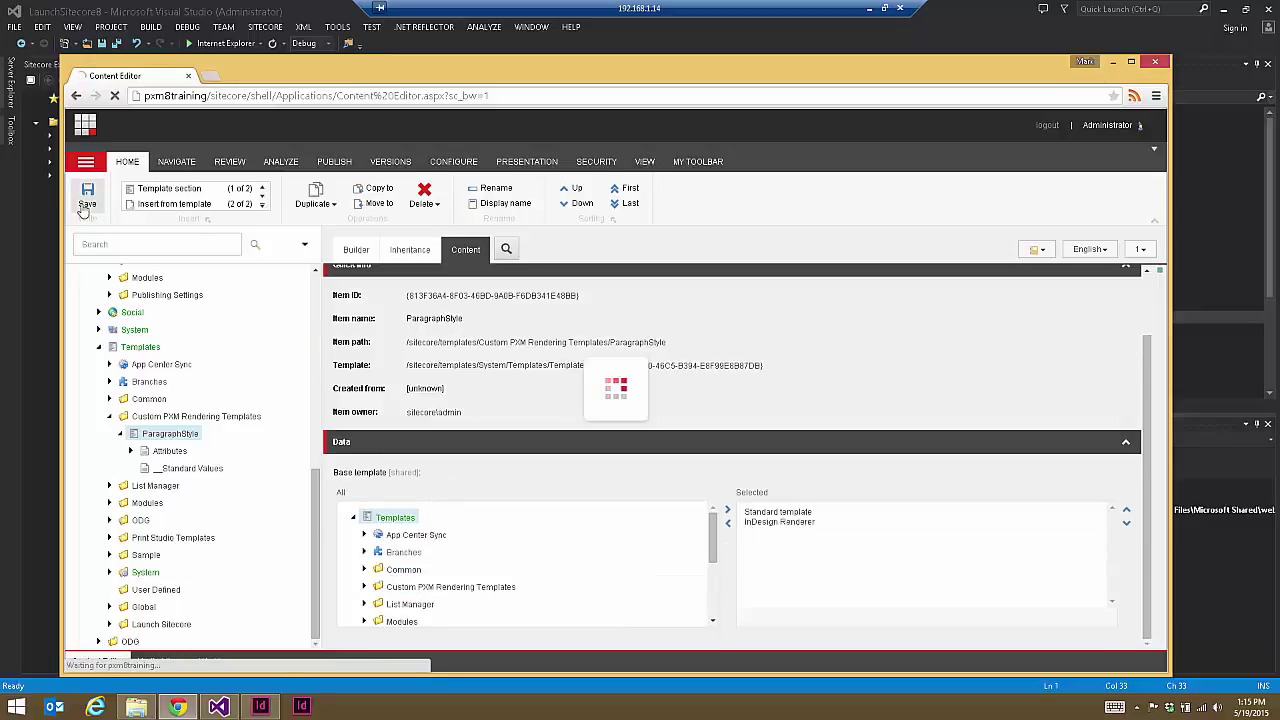
pyautogui.click(188, 468)
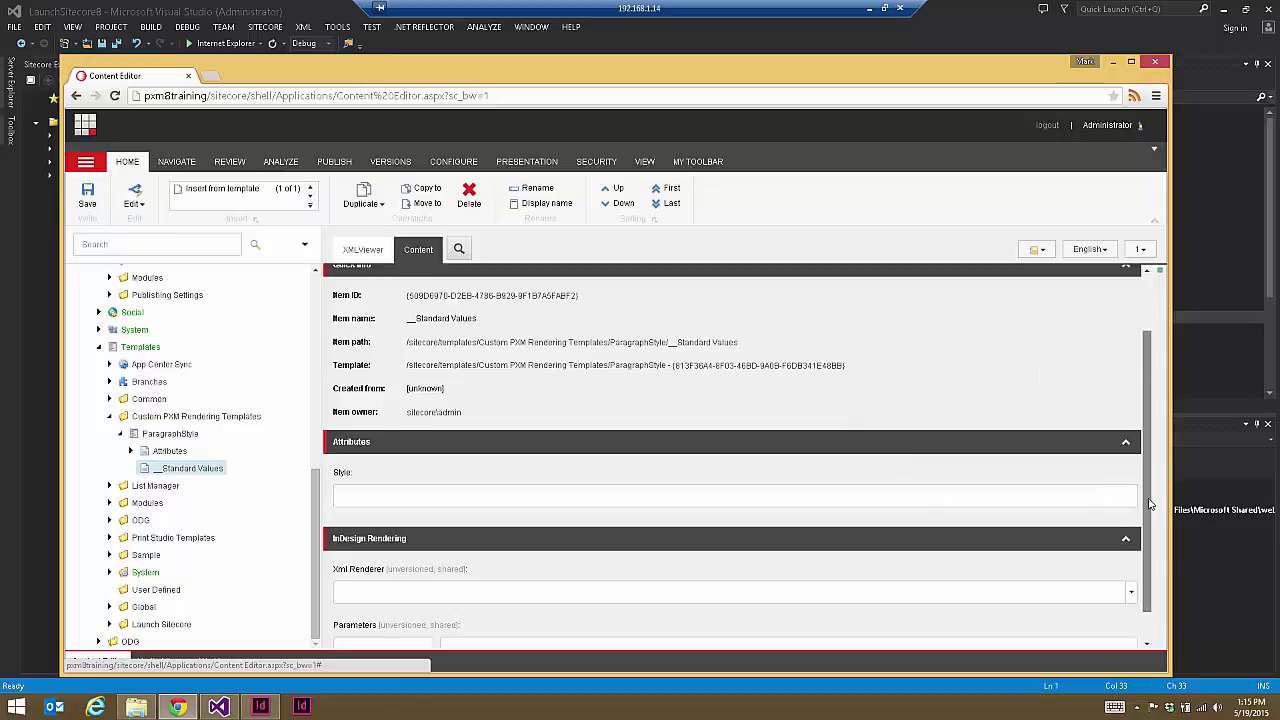
pyautogui.scroll(-1, 1058, 542)
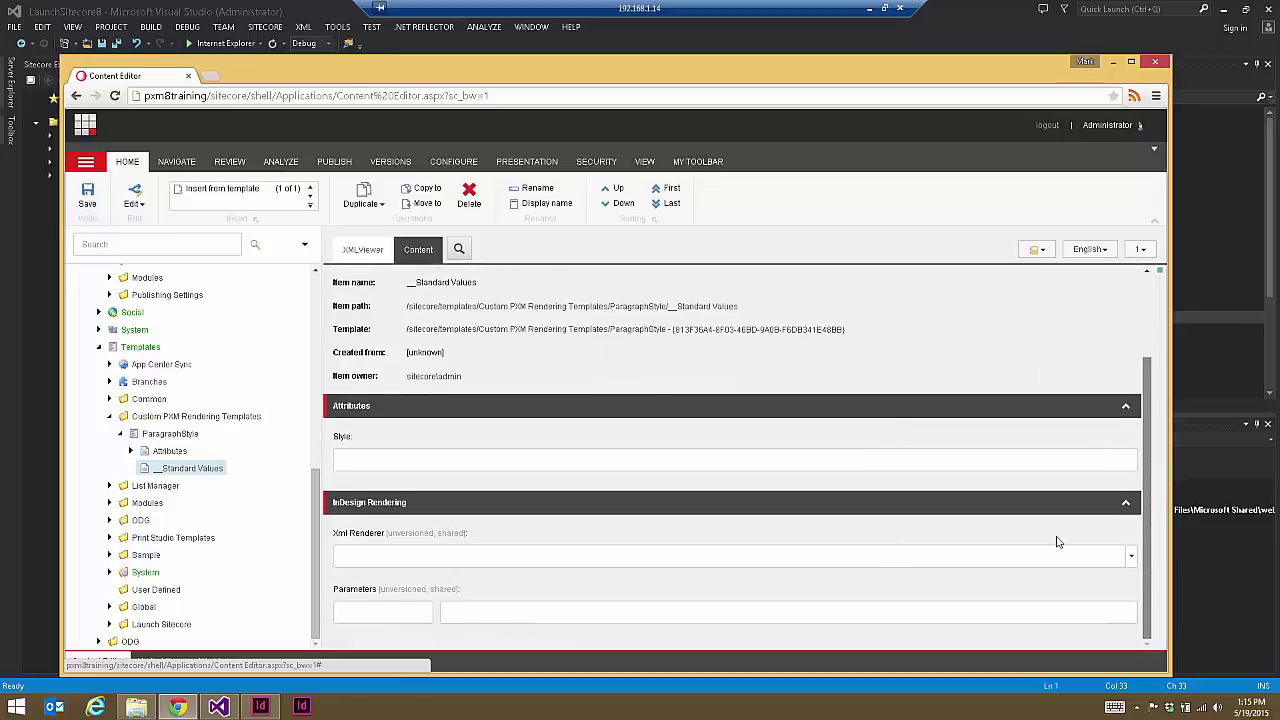
# Step: Set the Xml Renderer to Default > Xml Element Renderer
pyautogui.click(1129, 559)
pyautogui.click(947, 453)
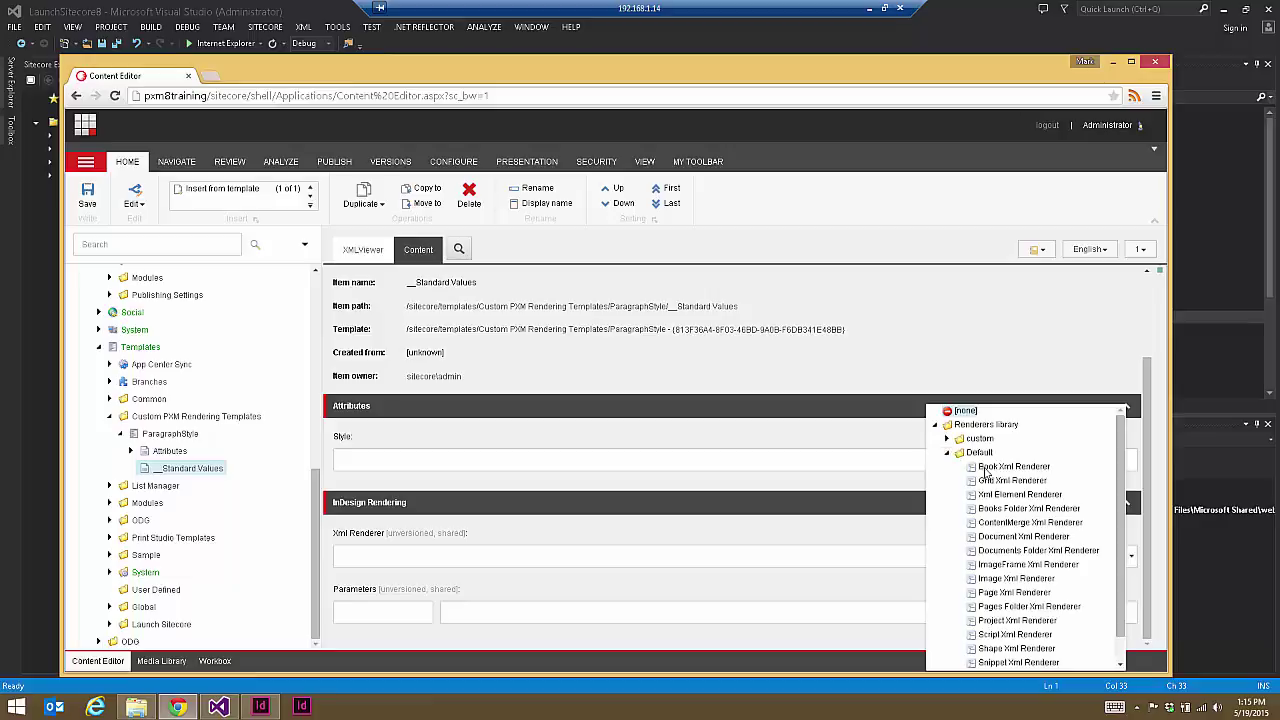
pyautogui.click(1003, 496)
# Step: Add a tag parameter with the value ParagraphStyle, copied from the XML element name
pyautogui.click(390, 612)
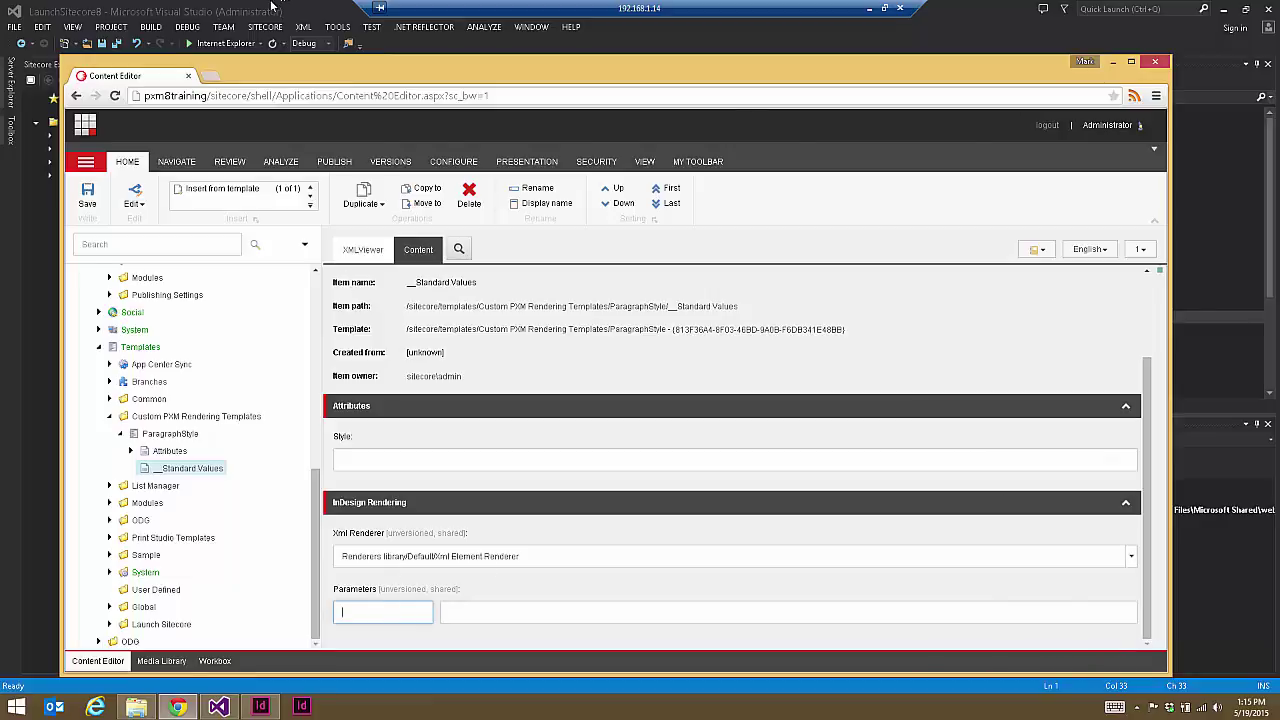
pyautogui.hotkey('alt', 'Tab')
pyautogui.doubleClick(300, 77)
pyautogui.hotkey('ctrl', 'c')
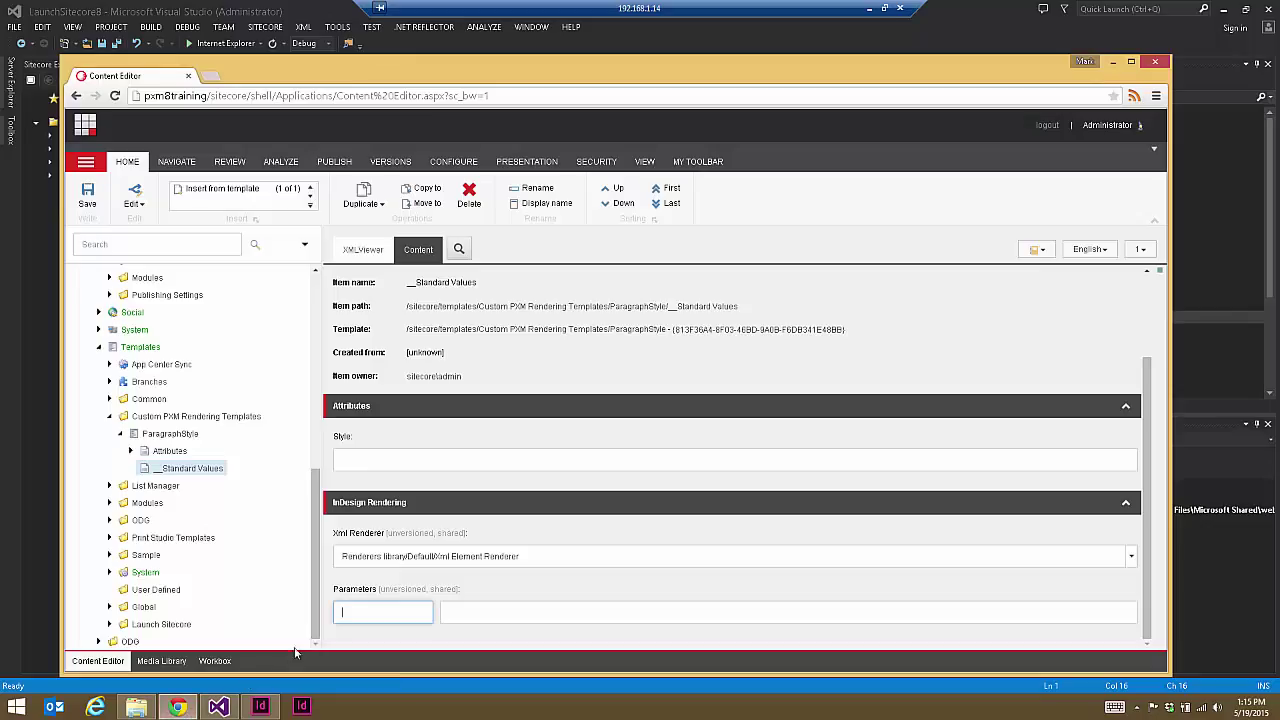
pyautogui.click(177, 707)
pyautogui.click(484, 614)
pyautogui.hotkey('ctrl', 'v')
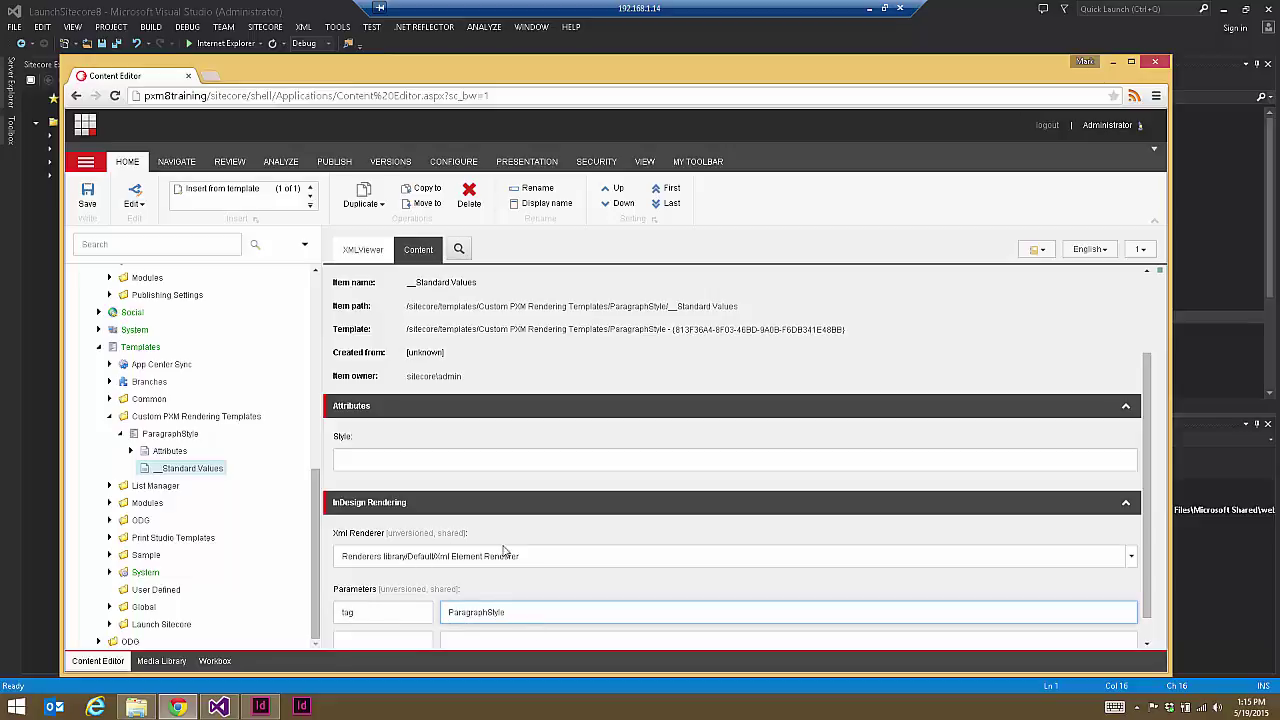
# Step: Save the standard values and return to the ParagraphStyle template's details
pyautogui.click(84, 196)
pyautogui.click(170, 434)
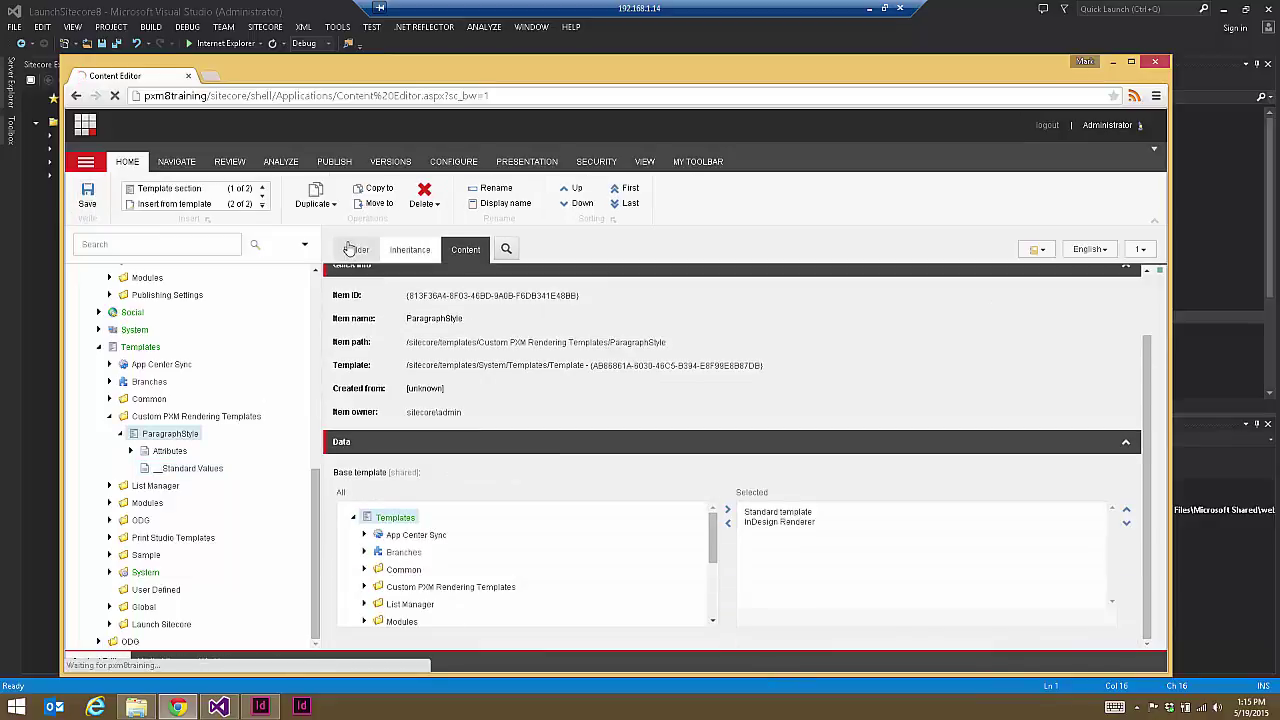
pyautogui.click(356, 249)
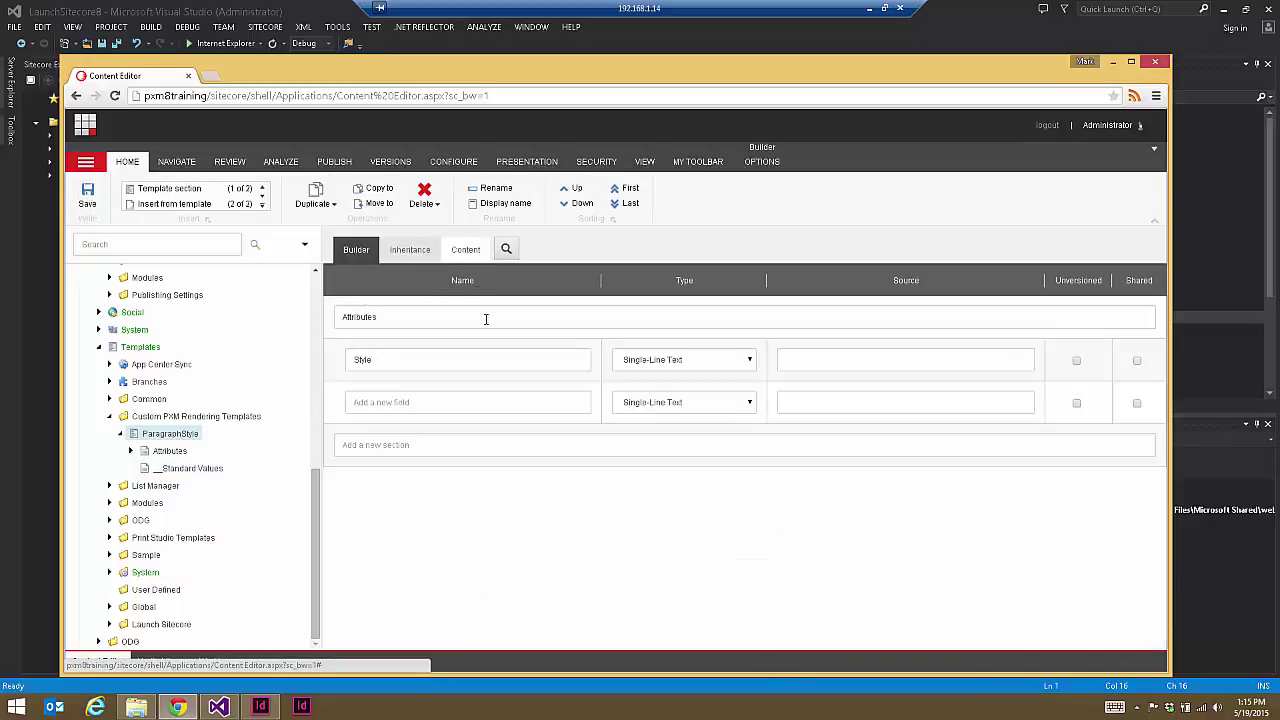
pyautogui.click(467, 250)
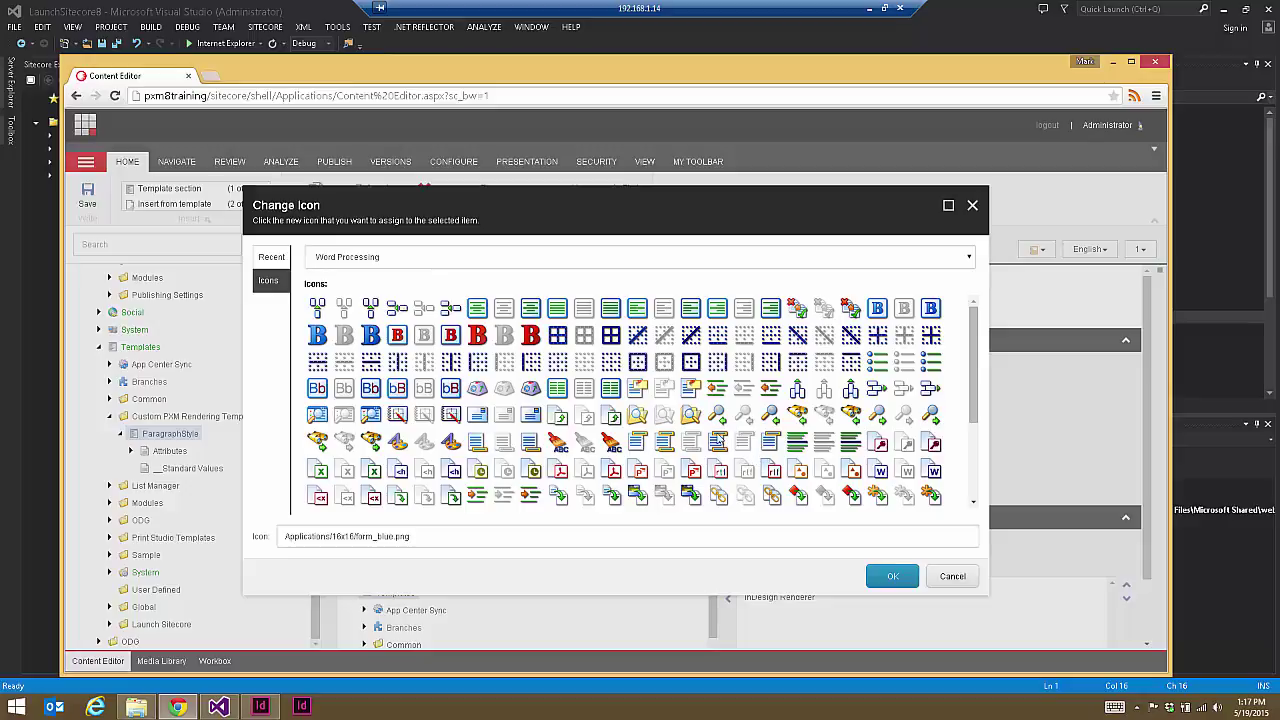
# Step: Apply the Word Processing XML icon to ParagraphStyle, save it, then select the TextFrame item
pyautogui.moveTo(975, 403); pyautogui.dragTo(976, 492)
pyautogui.click(372, 360)
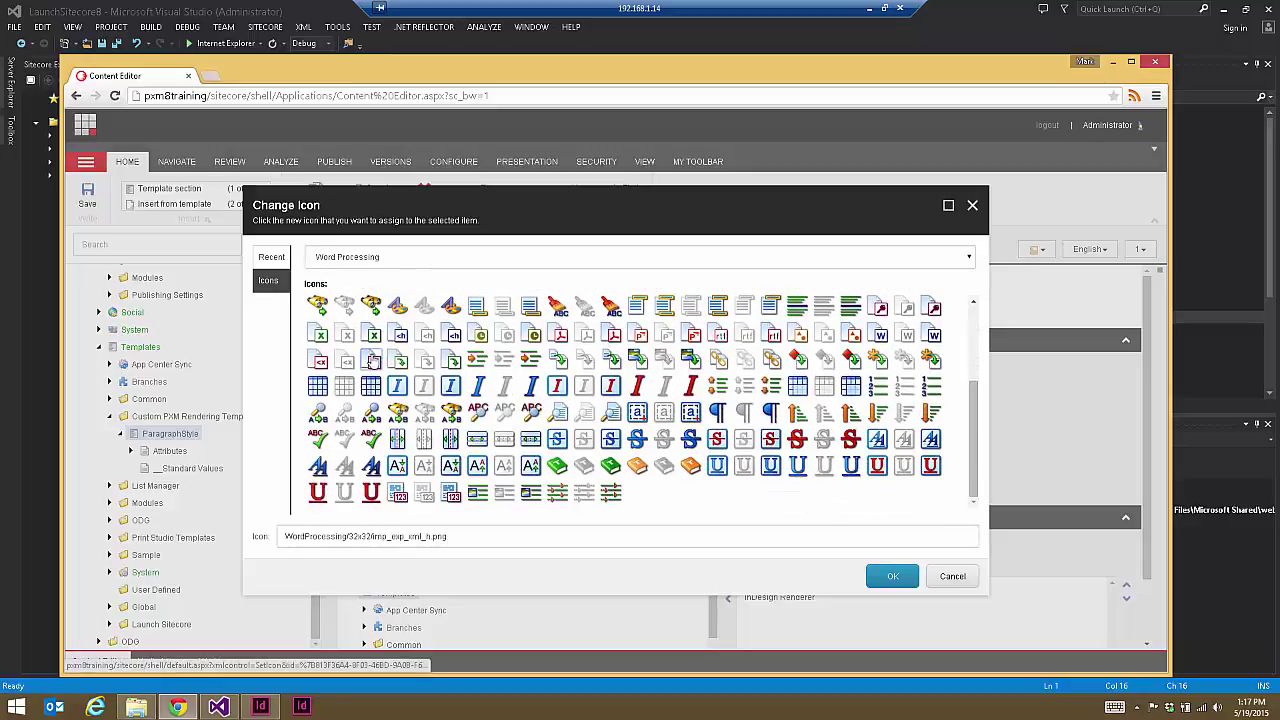
pyautogui.click(898, 578)
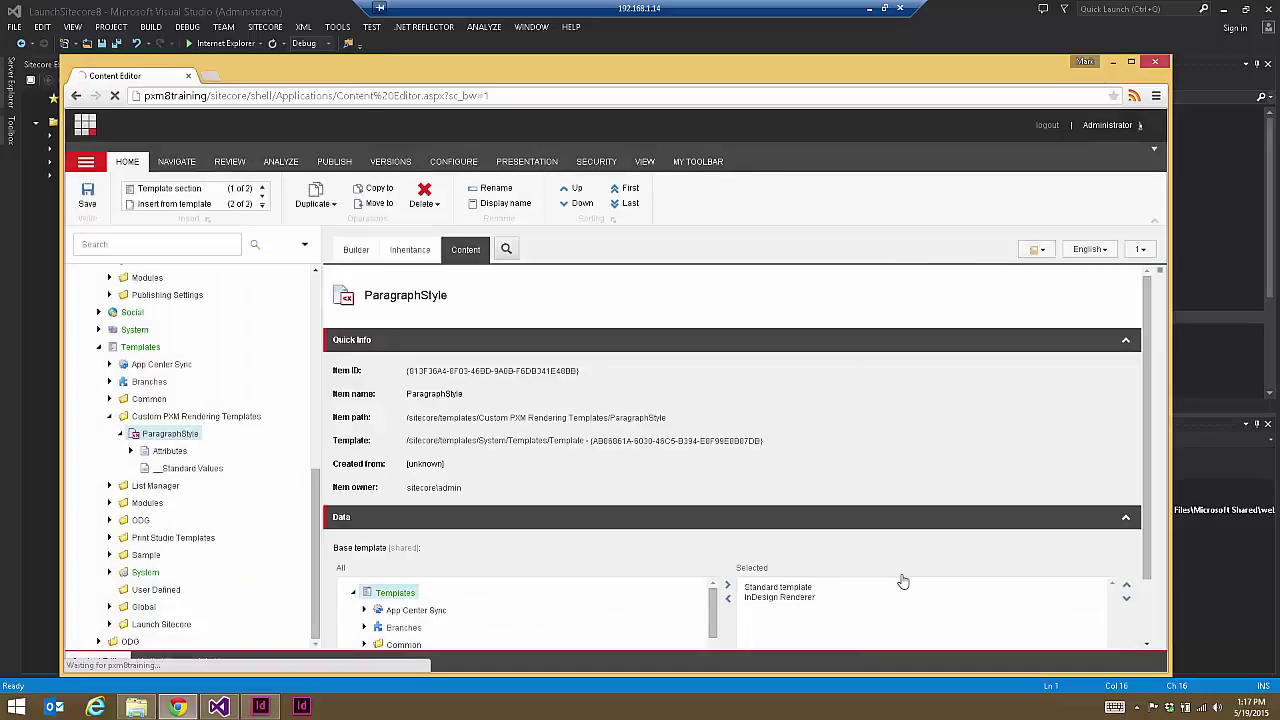
pyautogui.click(86, 196)
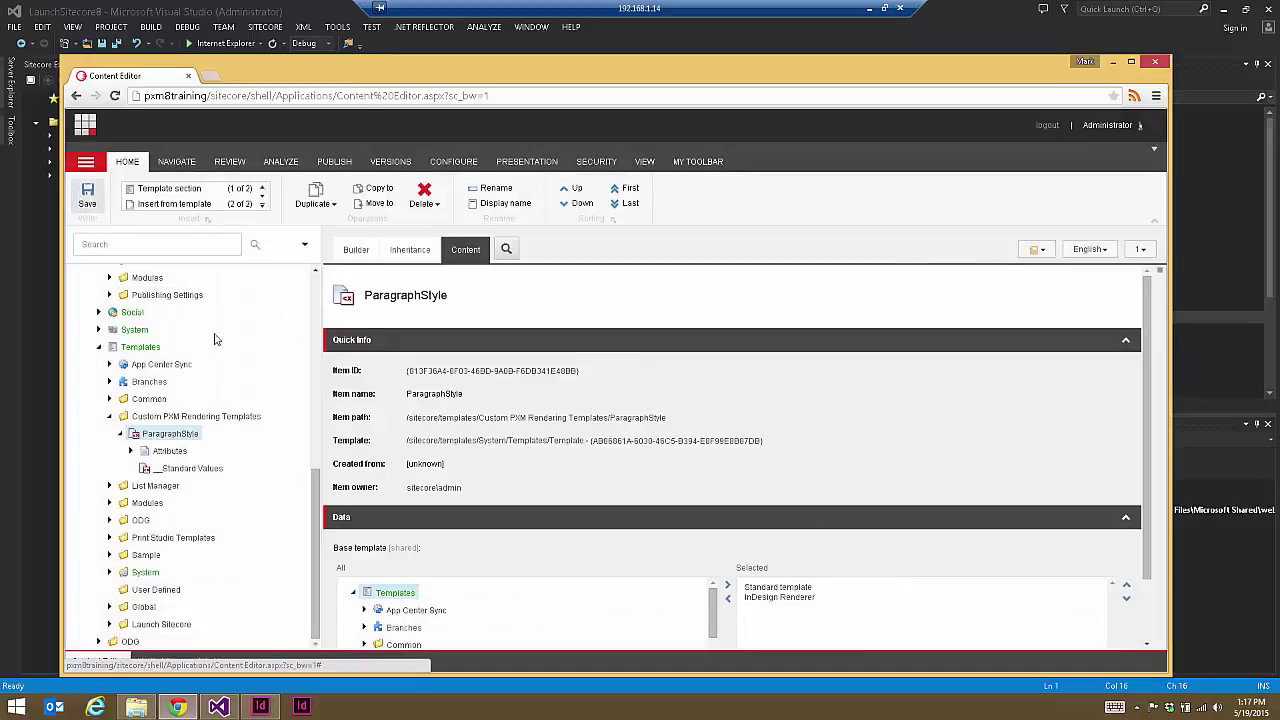
pyautogui.moveTo(321, 523); pyautogui.dragTo(320, 374)
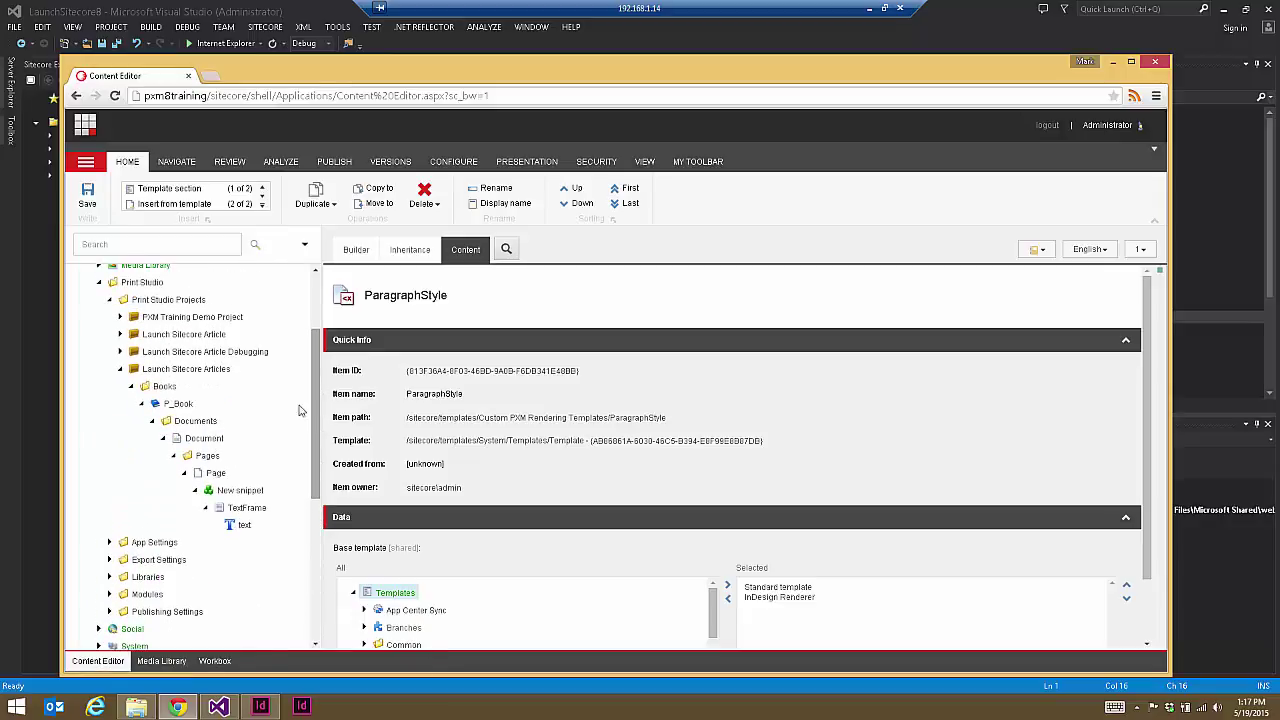
pyautogui.click(236, 508)
# Step: Duplicate the TextFrame item and name the copy 'Working Textframe'
pyautogui.click(352, 196)
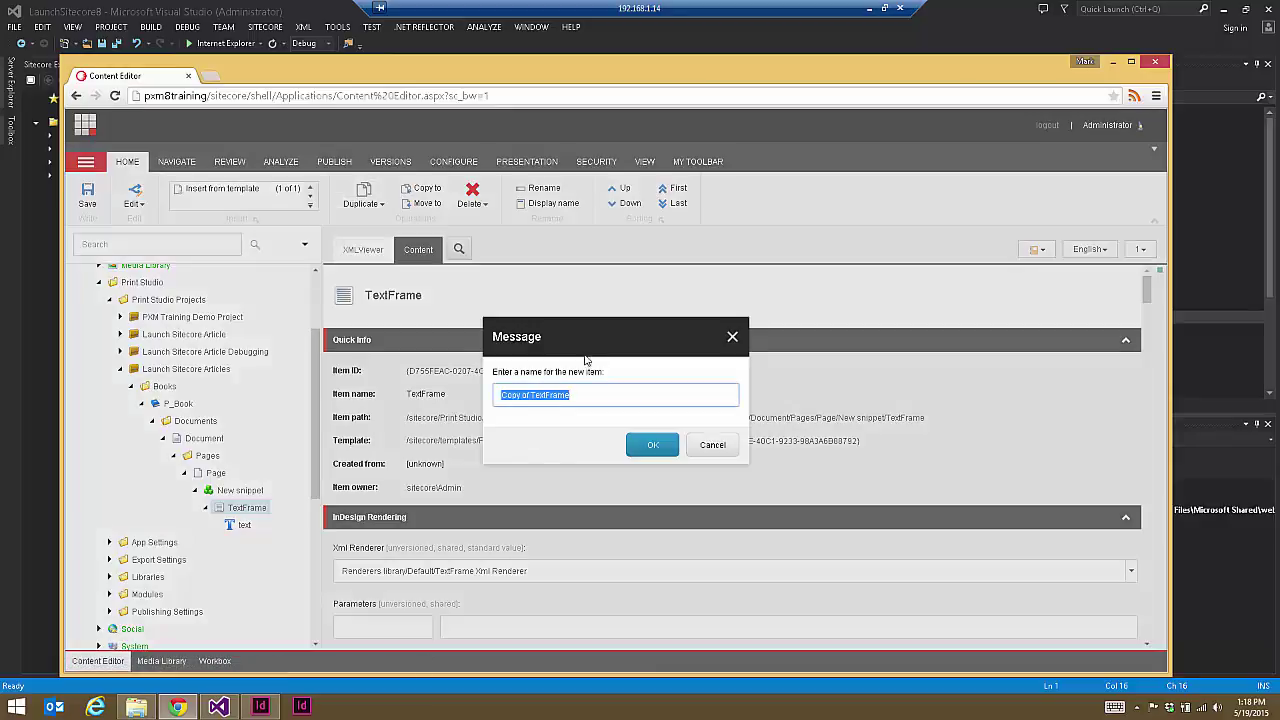
pyautogui.moveTo(589, 398); pyautogui.dragTo(343, 383)
pyautogui.write('Working')
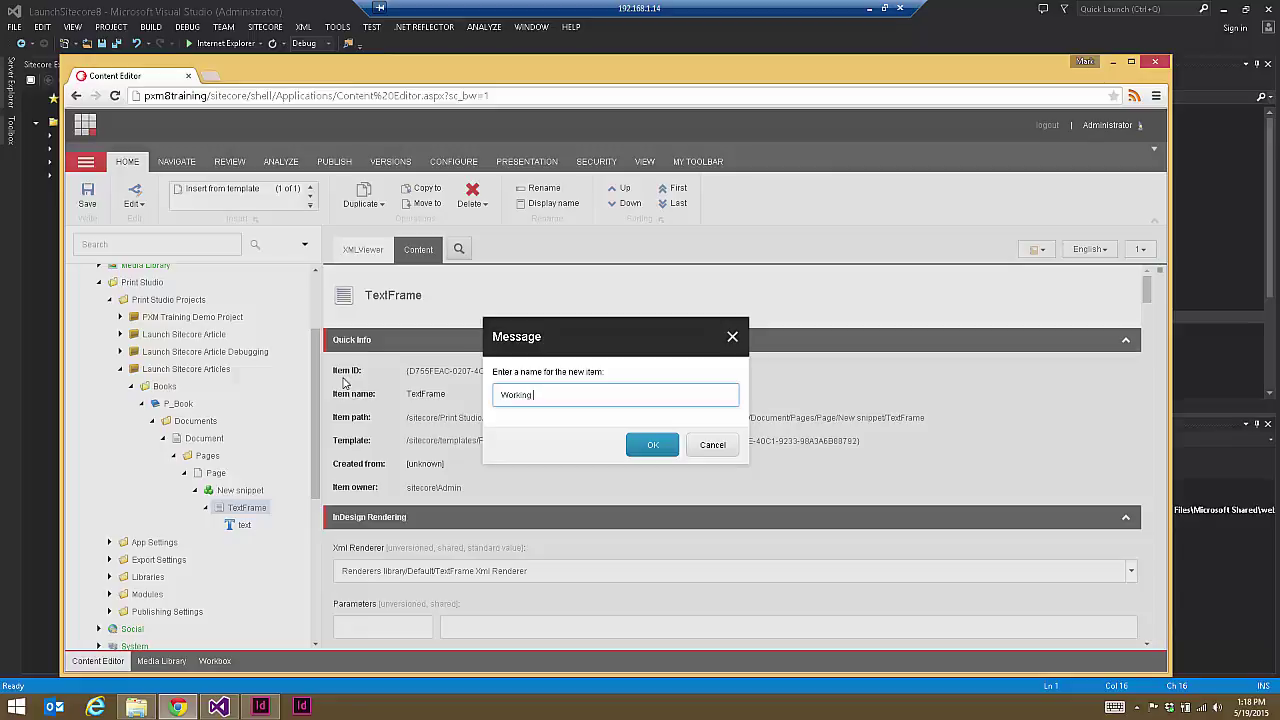
pyautogui.write(' Textframe')
pyautogui.press('Return')
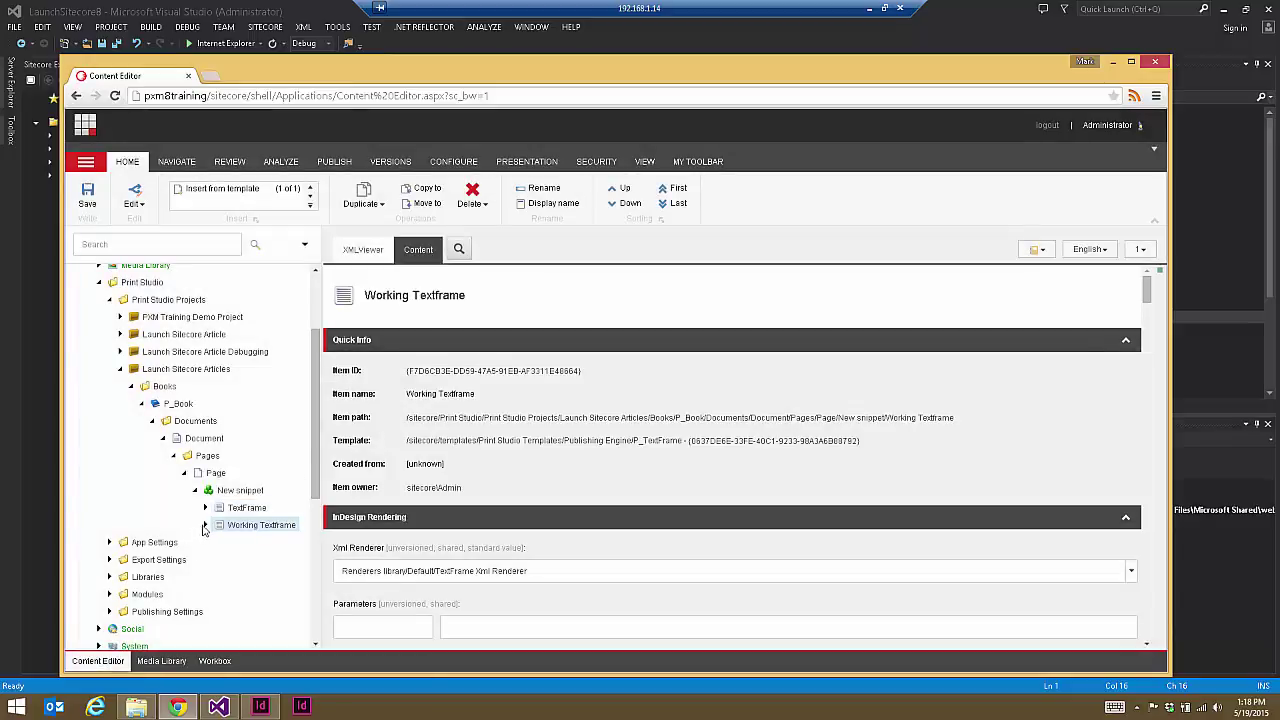
# Step: Delete the text child under Working Textframe and bring up Insert from Template
pyautogui.click(244, 543)
pyautogui.click(471, 195)
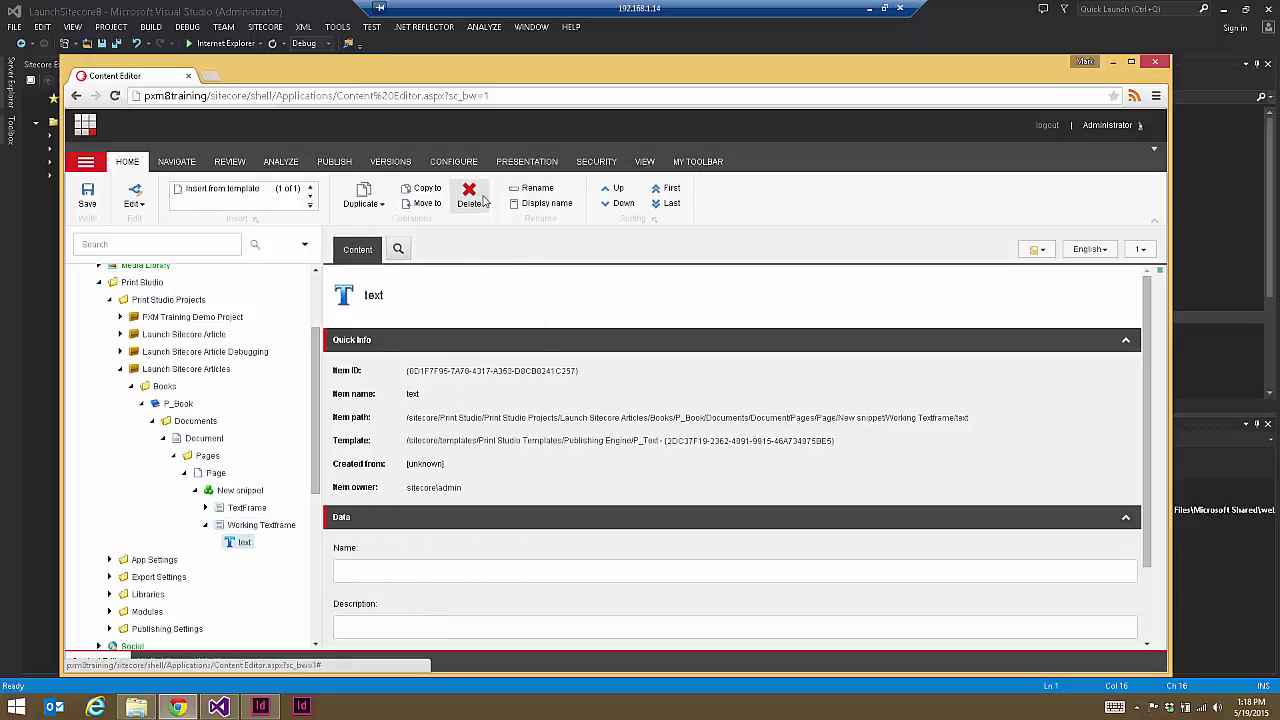
pyautogui.click(653, 447)
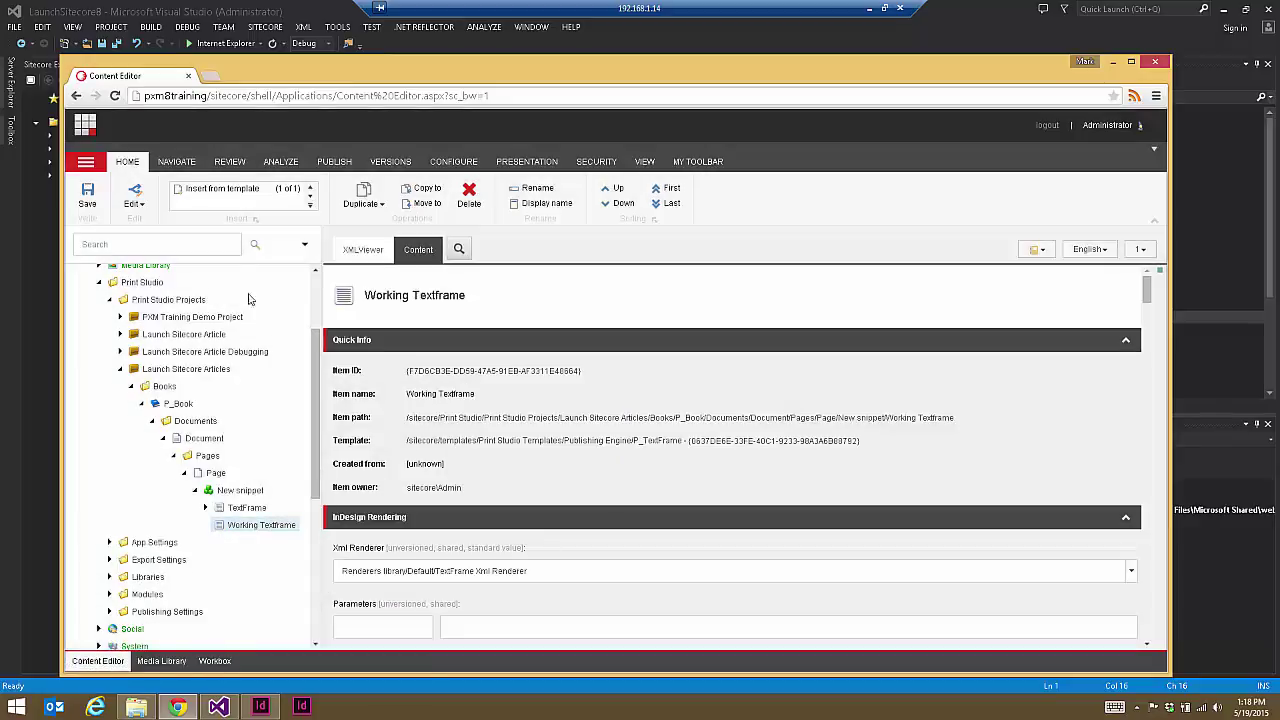
pyautogui.click(236, 195)
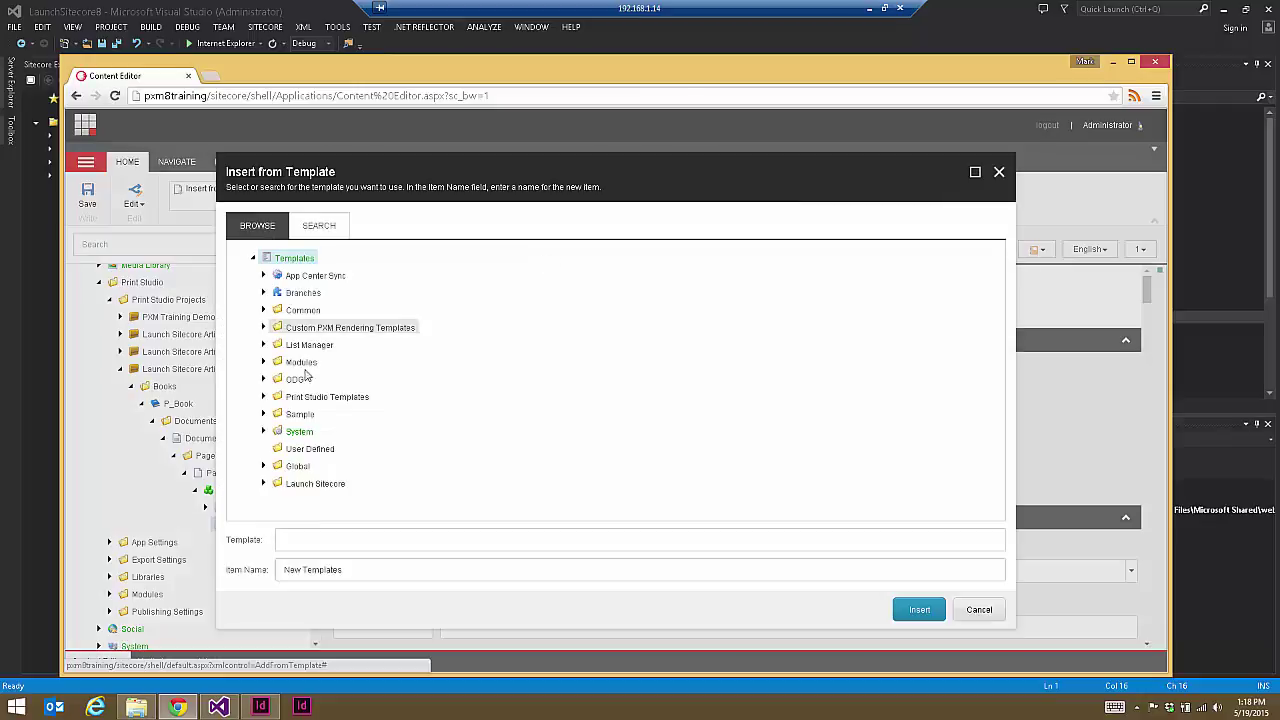
# Step: Insert a ParagraphStyle item under Working Textframe from Custom PXM Rendering Templates, named 'ParagraphStyle'
pyautogui.click(264, 327)
pyautogui.click(318, 345)
pyautogui.click(310, 569)
pyautogui.press('Home')
pyautogui.hotkey('ctrl', 'shift', 'Right')
pyautogui.press('Delete')
pyautogui.click(919, 609)
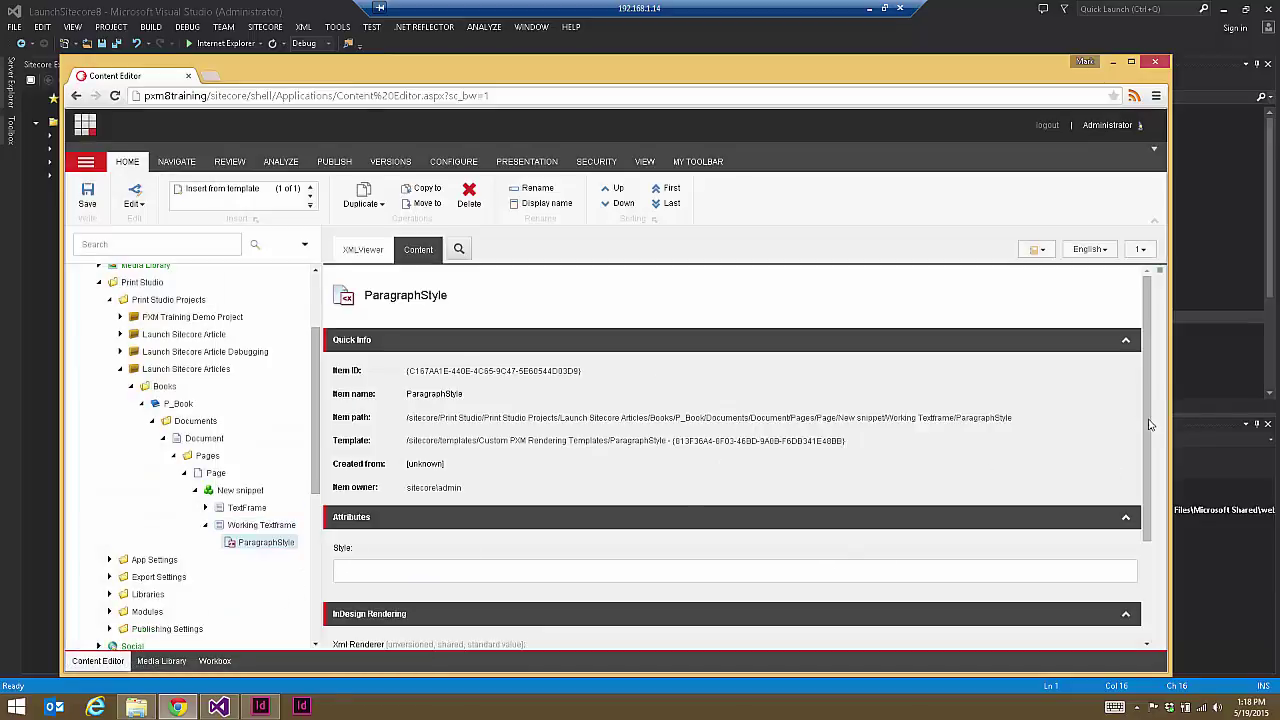
# Step: Paste 'body text' from the sample XML into the Style field, save, and view Working Textframe's XML
pyautogui.scroll(-3, 435, 584)
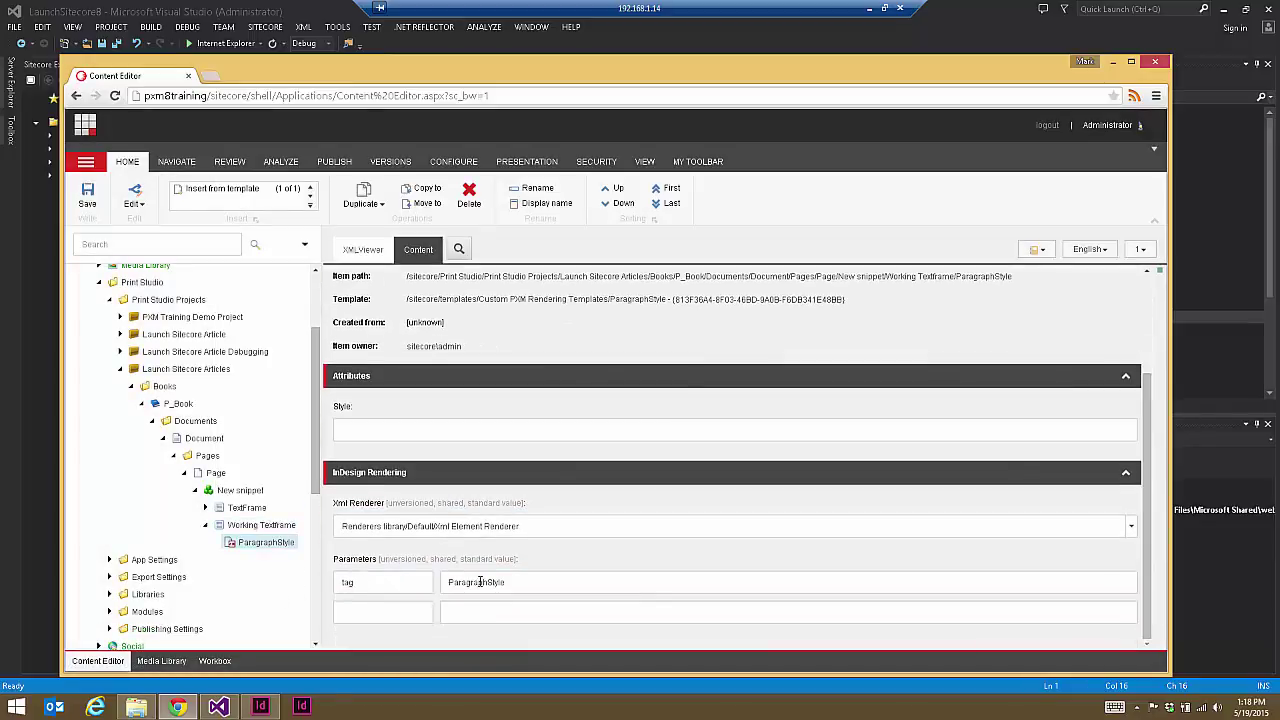
pyautogui.click(387, 432)
pyautogui.hotkey('alt', 'Tab')
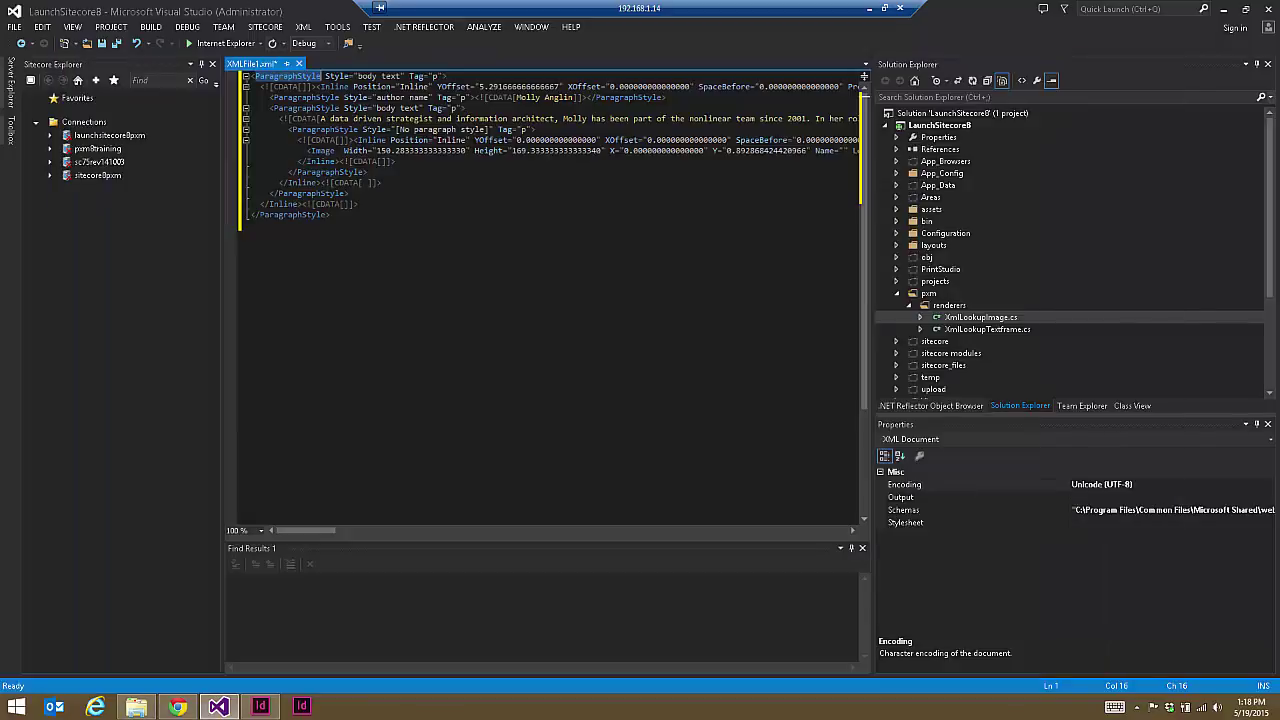
pyautogui.click(357, 76)
pyautogui.moveTo(357, 76)
pyautogui.mouseDown()
pyautogui.moveTo(379, 76)
pyautogui.moveTo(357, 77)
pyautogui.mouseUp()
pyautogui.hotkey('ctrl', 'c')
pyautogui.click(392, 76)
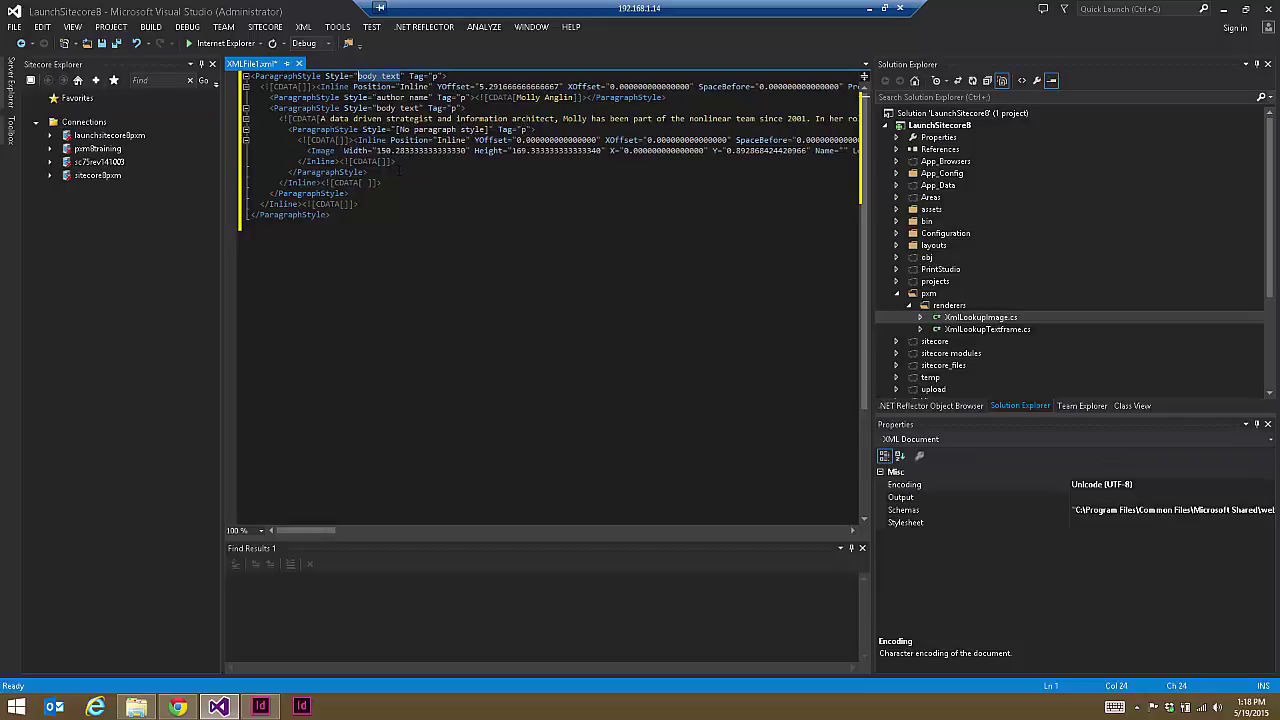
pyautogui.click(177, 707)
pyautogui.hotkey('ctrl', 'v')
pyautogui.hotkey('ctrl', 's')
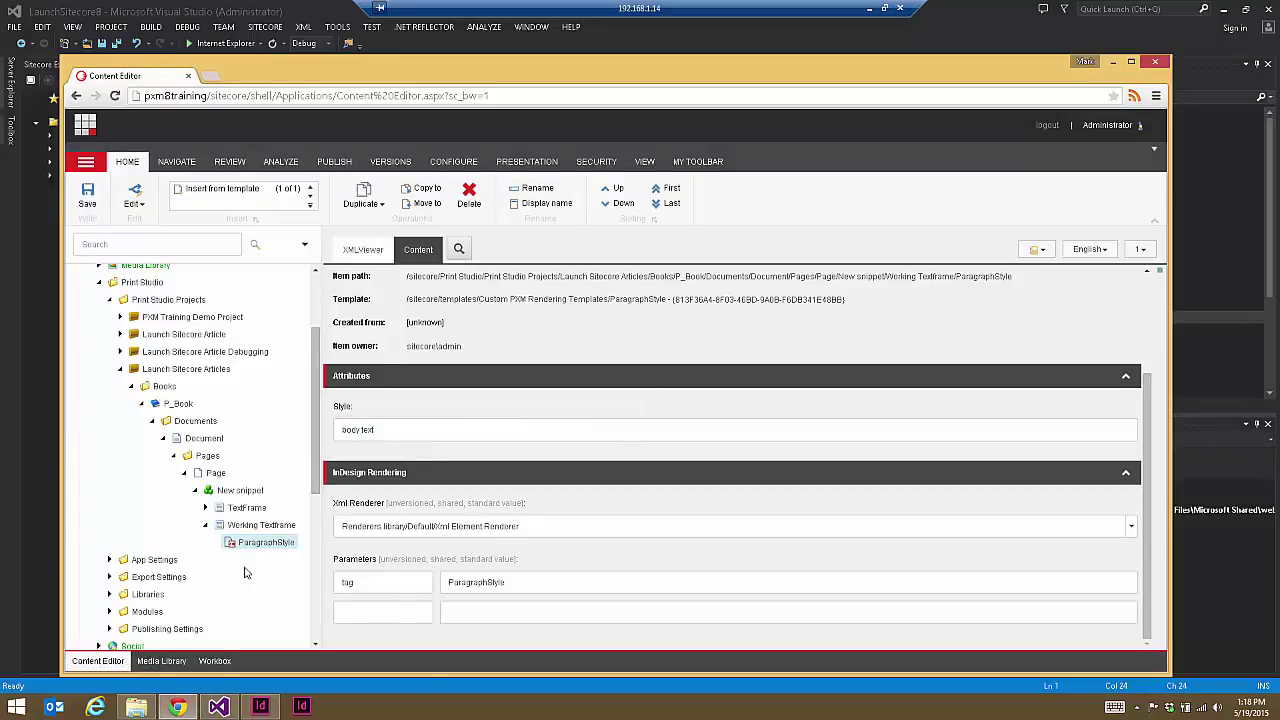
pyautogui.click(258, 525)
pyautogui.click(362, 249)
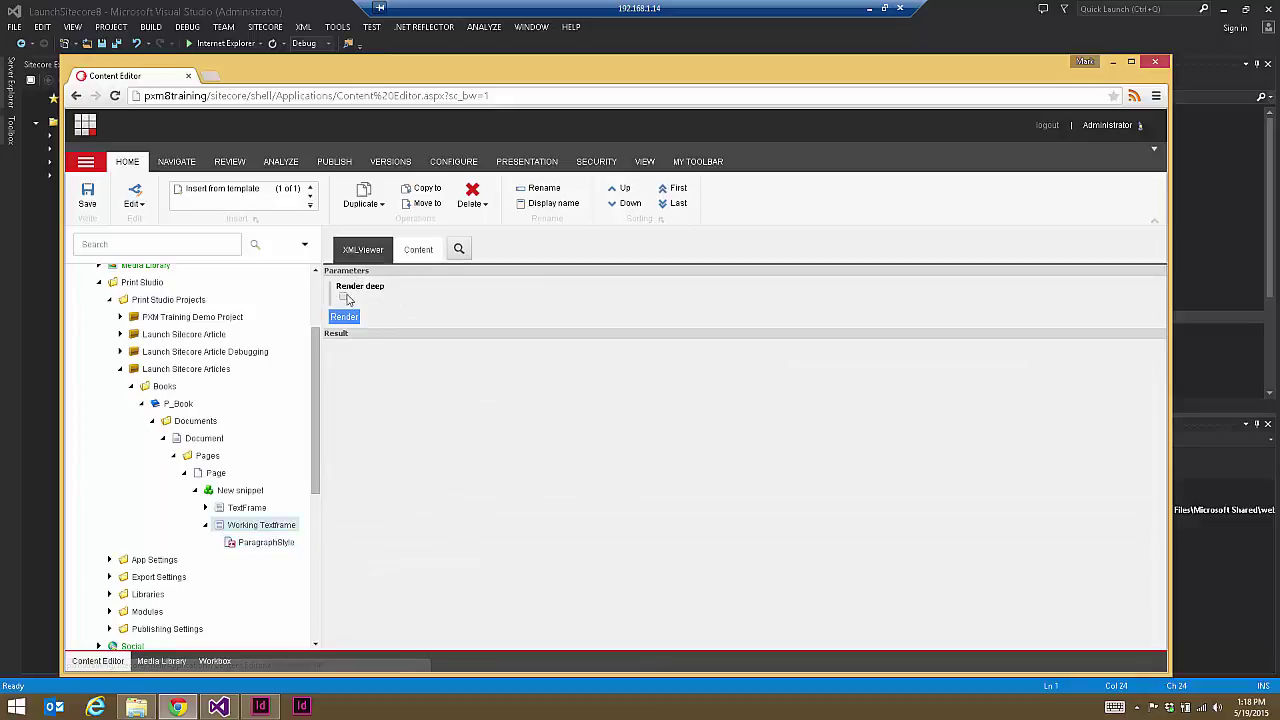
# Step: Render Working Textframe's nested XML and look over the TextFrame element's attributes
pyautogui.click(344, 316)
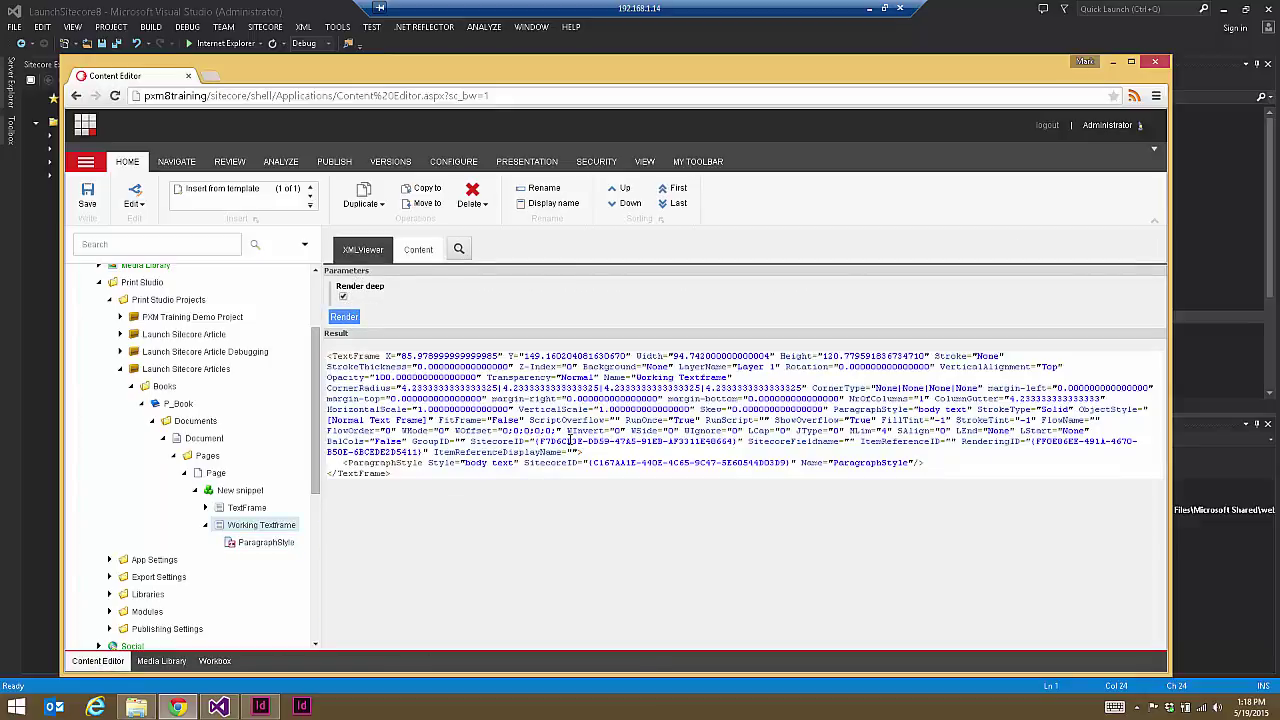
pyautogui.moveTo(357, 356); pyautogui.dragTo(700, 478)
pyautogui.click(329, 354)
pyautogui.moveTo(329, 355); pyautogui.dragTo(251, 543)
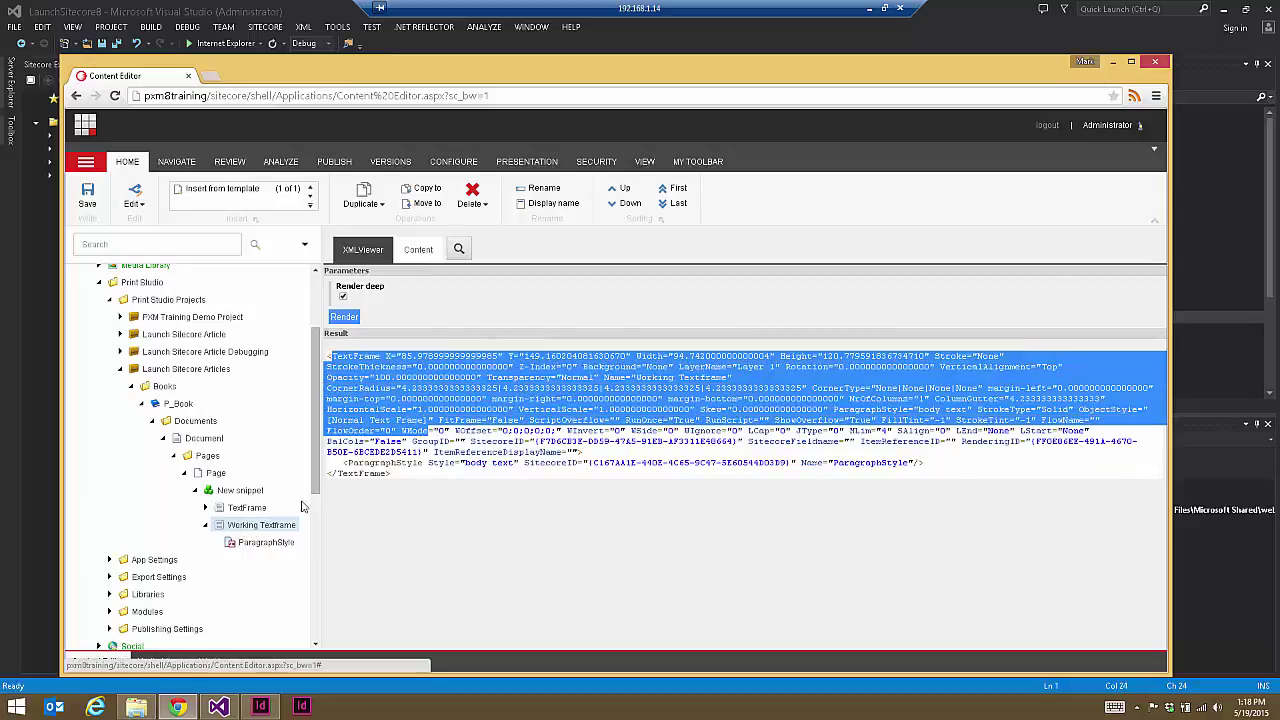
pyautogui.click(342, 463)
# Step: Examine the nested ParagraphStyle element's SitecoreID and Name attributes, then return to XMLFile1.xml
pyautogui.moveTo(346, 463); pyautogui.dragTo(775, 456)
pyautogui.moveTo(929, 466); pyautogui.dragTo(929, 466)
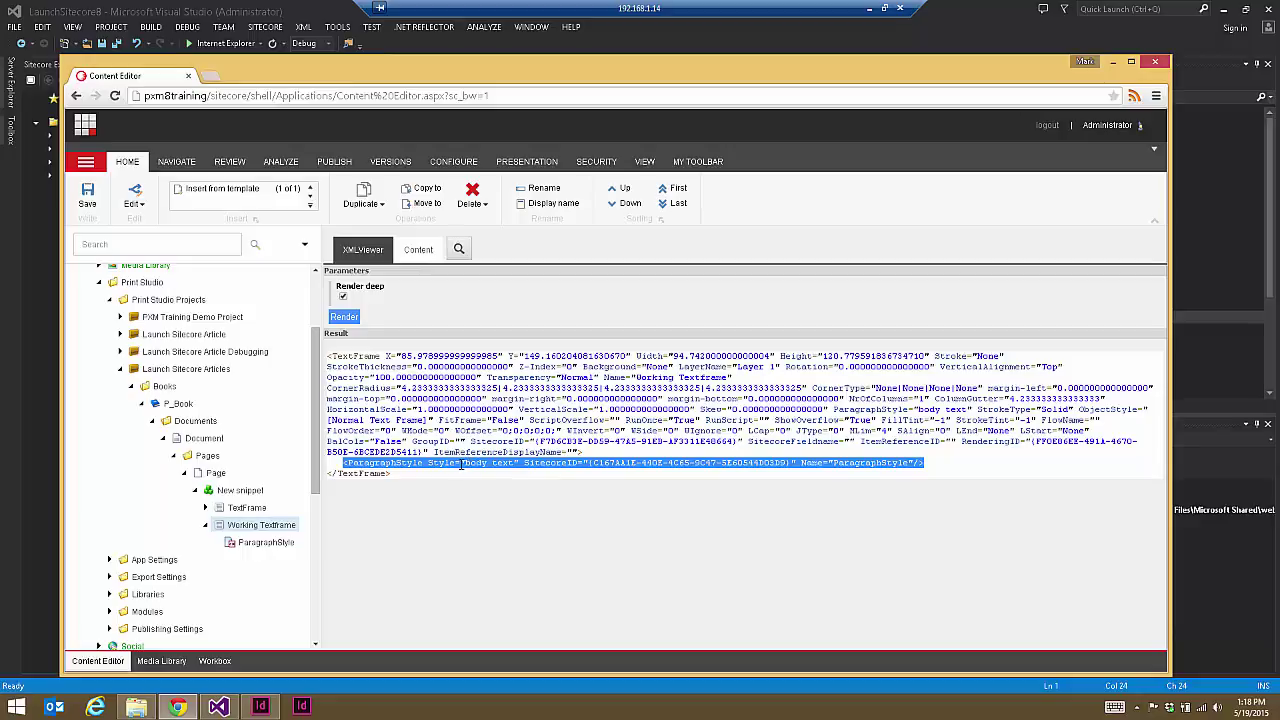
pyautogui.click(523, 463)
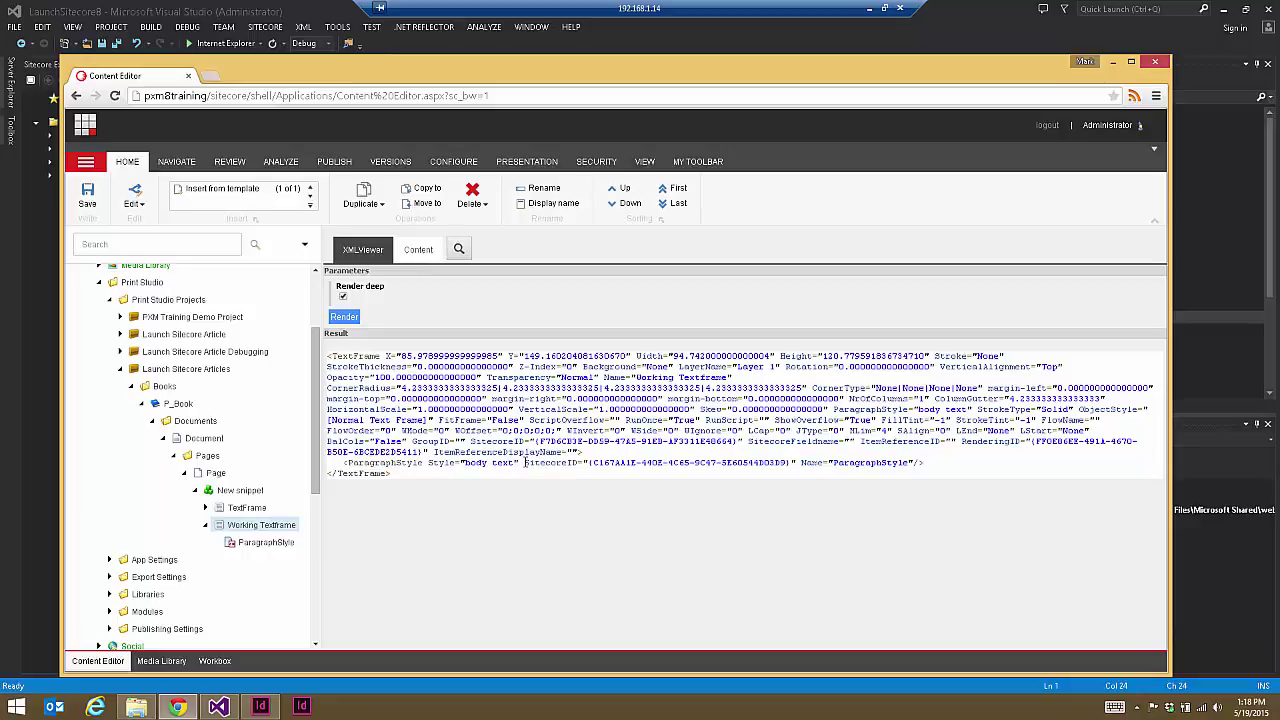
pyautogui.hotkey('shift', 'Home')
pyautogui.keyDown('shift'); pyautogui.click(910, 463); pyautogui.keyUp('shift')
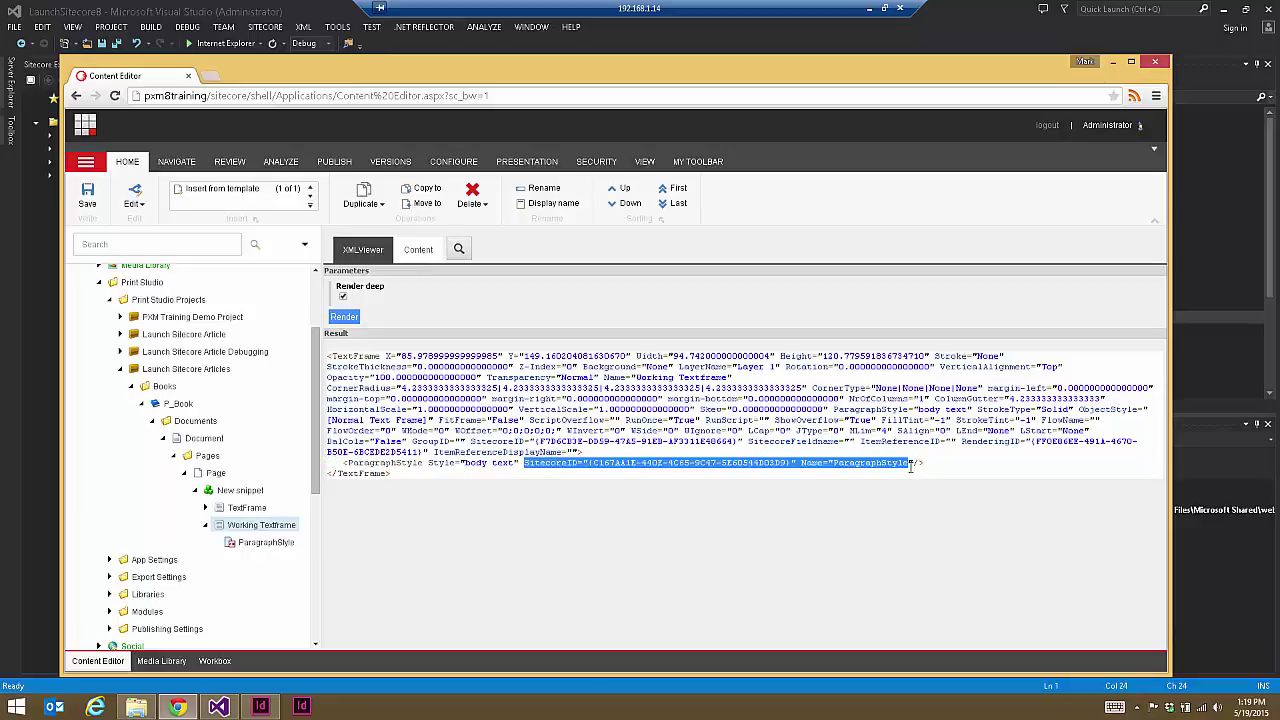
pyautogui.click(393, 463)
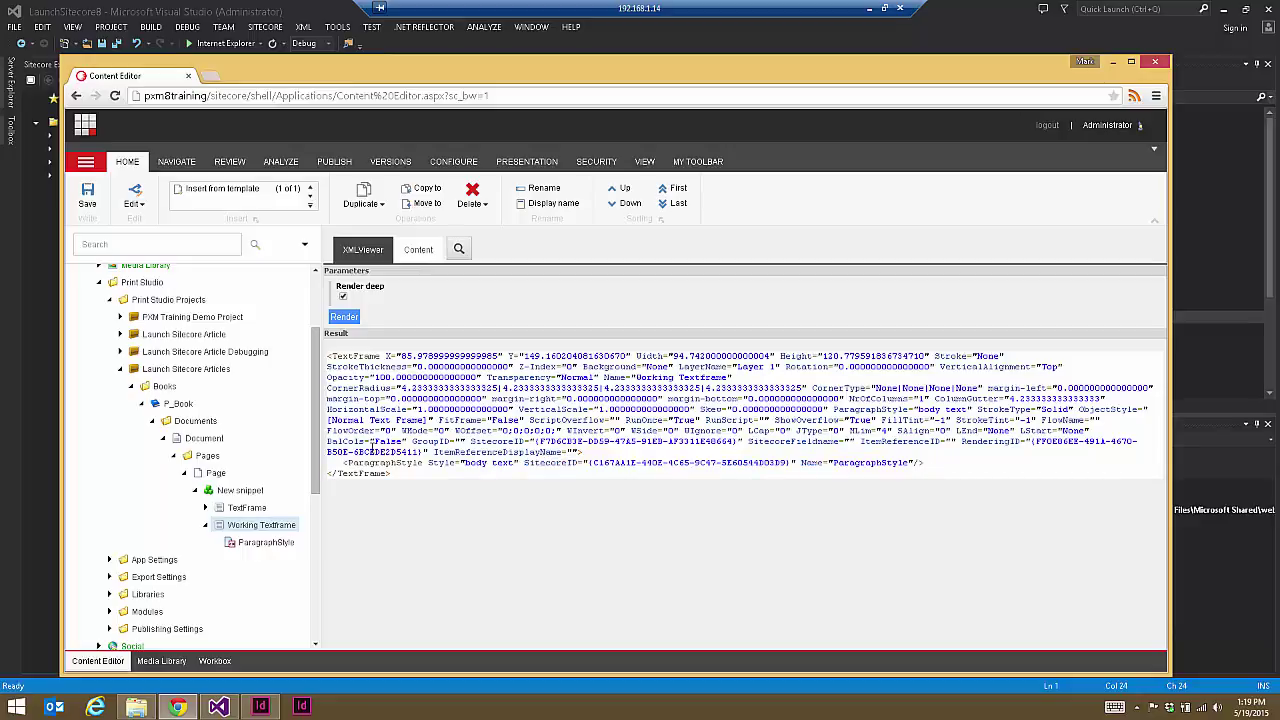
pyautogui.hotkey('alt', 'Tab')
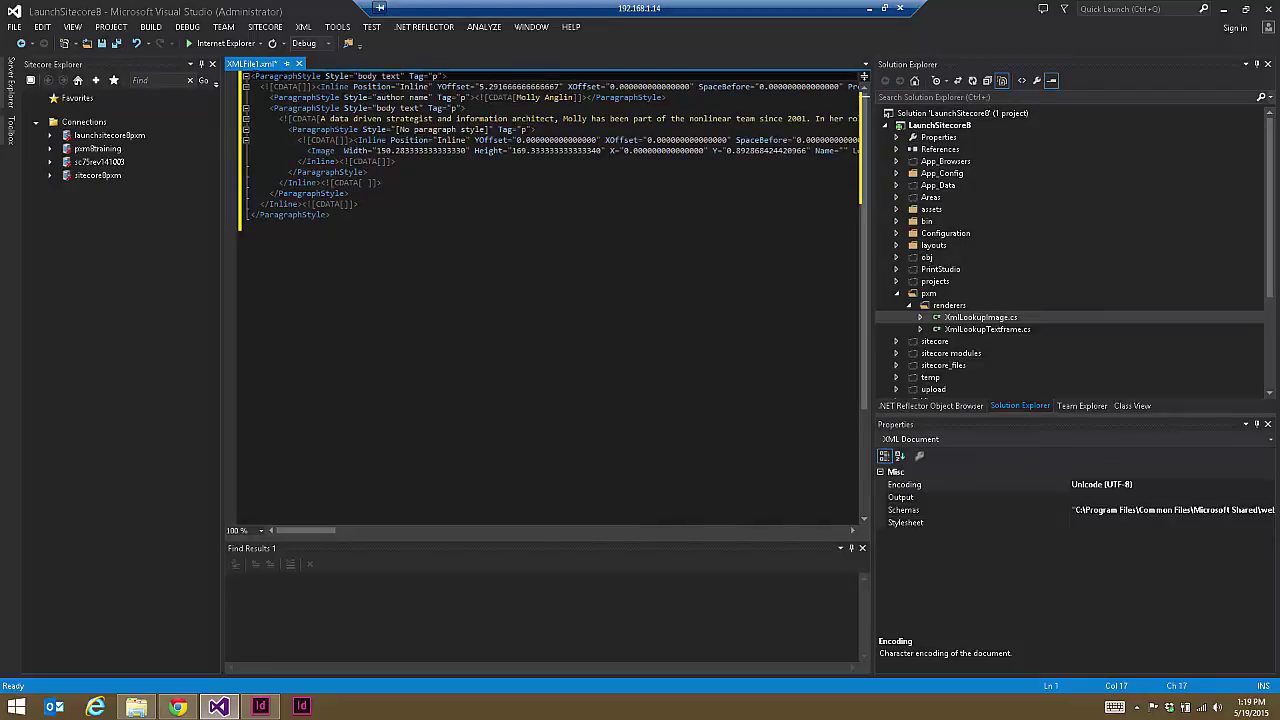
# Step: Compare the 'ParagraphStyle Style' markup on line 1 of XMLFile1.xml, then return to Sitecore
pyautogui.moveTo(255, 77); pyautogui.dragTo(351, 77)
pyautogui.click(351, 77)
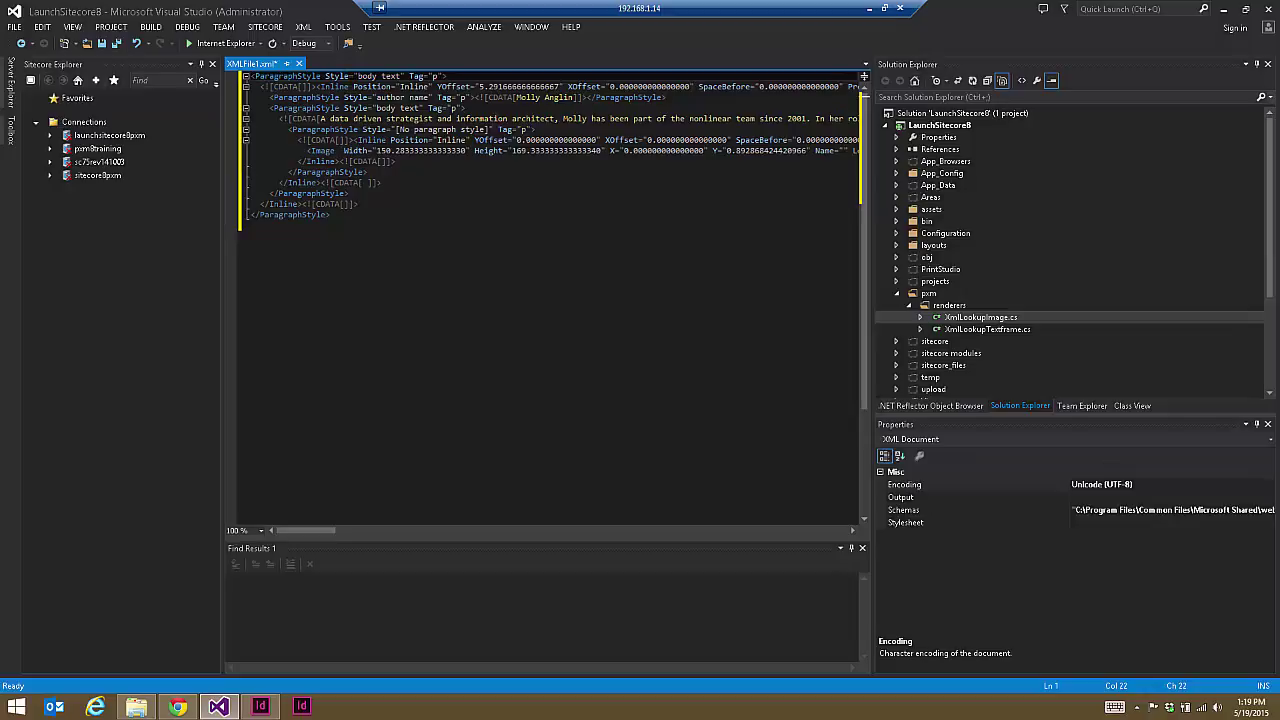
pyautogui.click(177, 707)
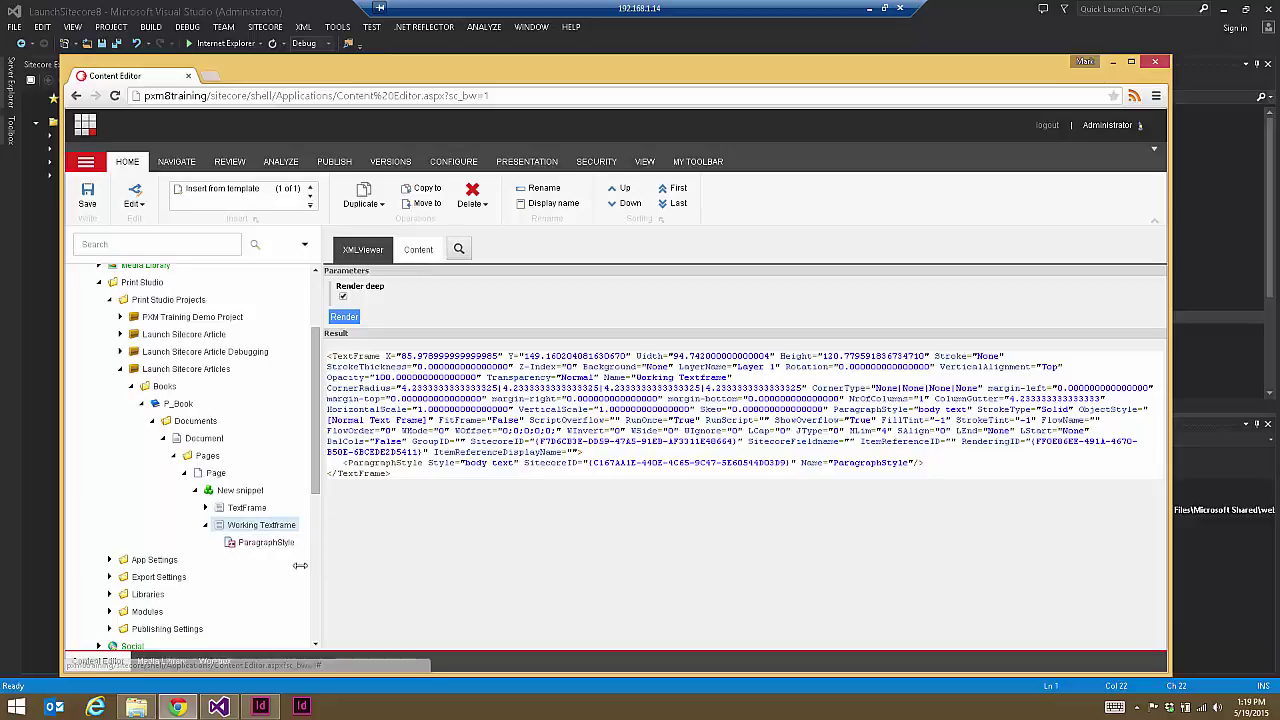
# Step: Scroll the Sitecore content tree, then switch back to XMLFile1.xml in Visual Studio
pyautogui.scroll(-2, 316, 476)
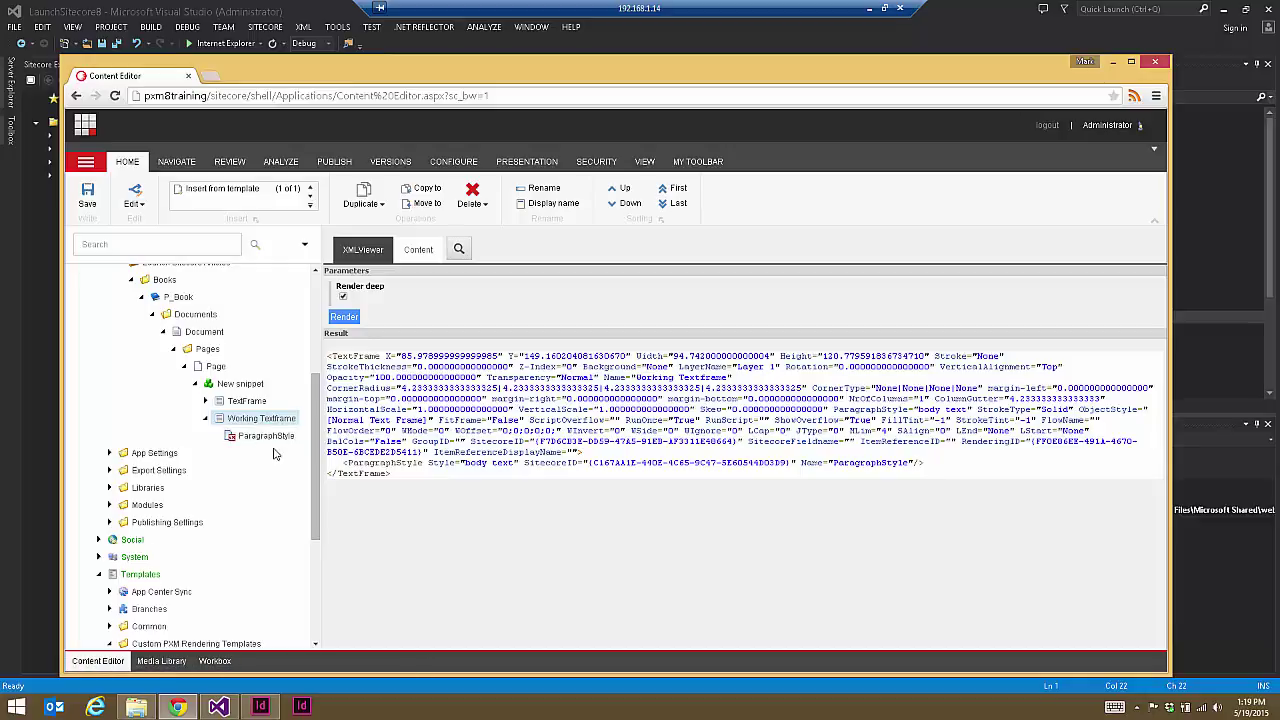
pyautogui.hotkey('alt', 'Tab')
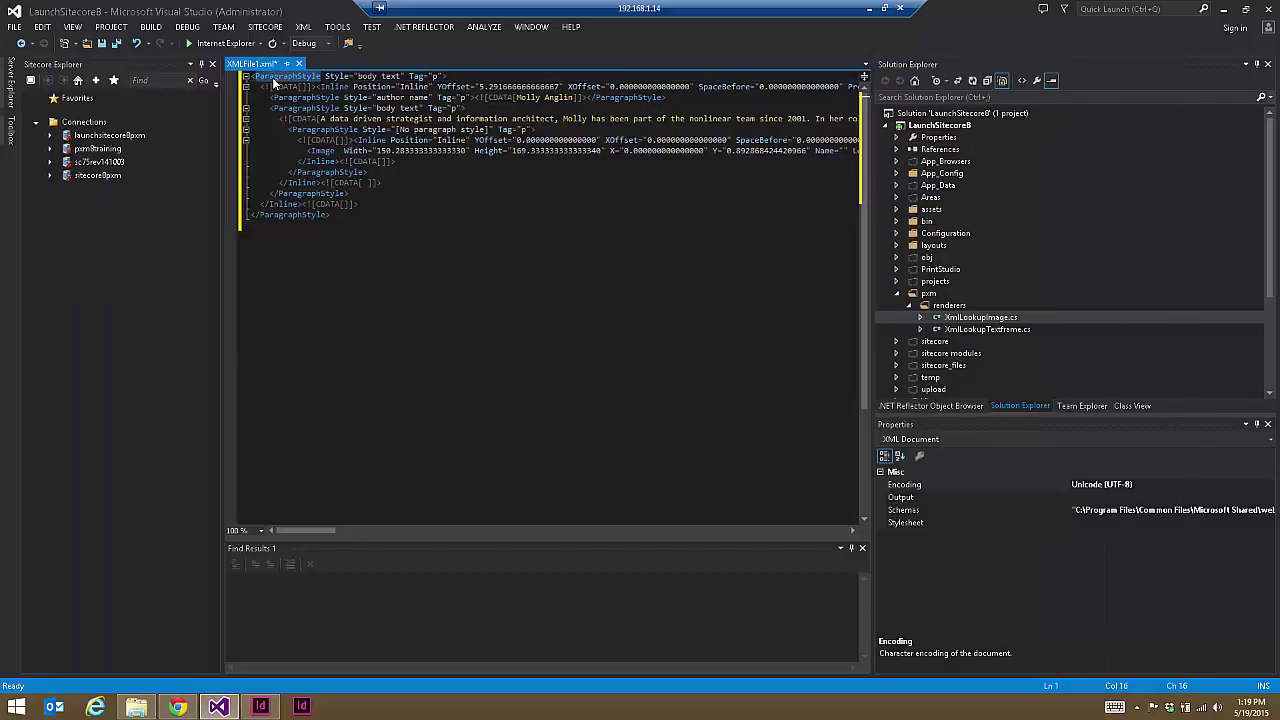
# Step: Review the Inline and ParagraphStyle elements on lines 2, 3 and 7 of XMLFile1.xml
pyautogui.doubleClick(335, 87)
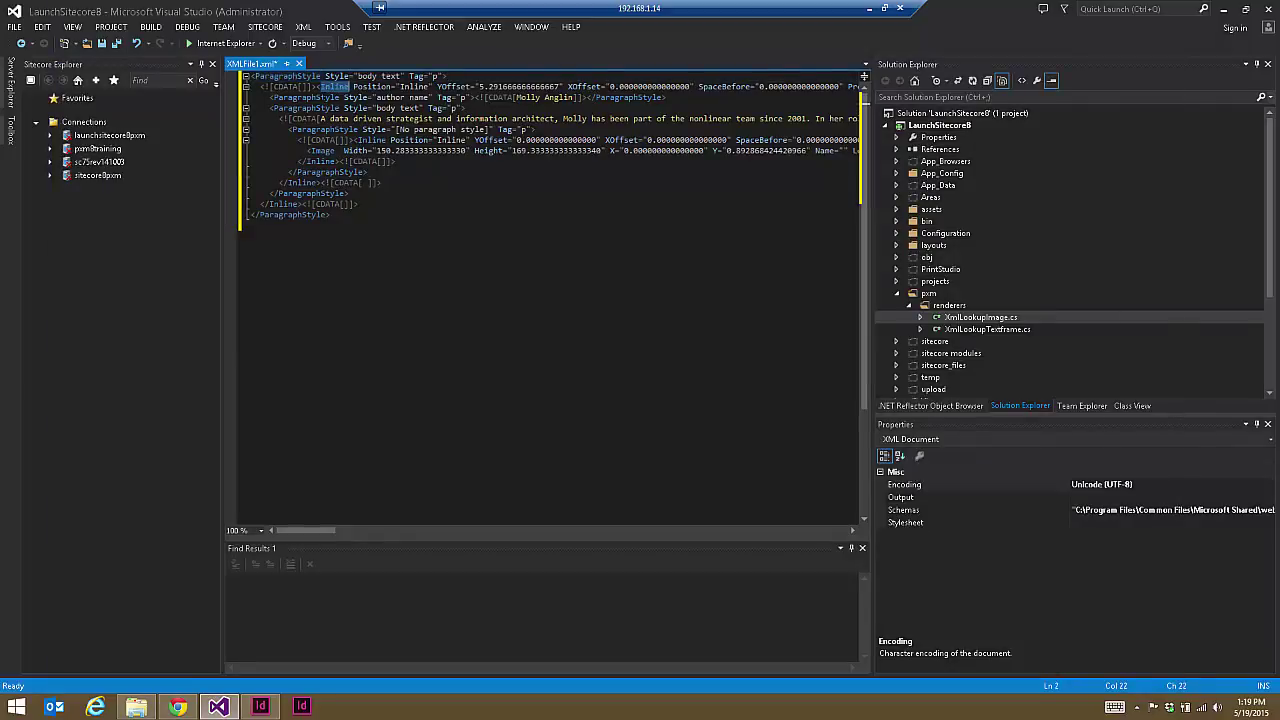
pyautogui.doubleClick(322, 99)
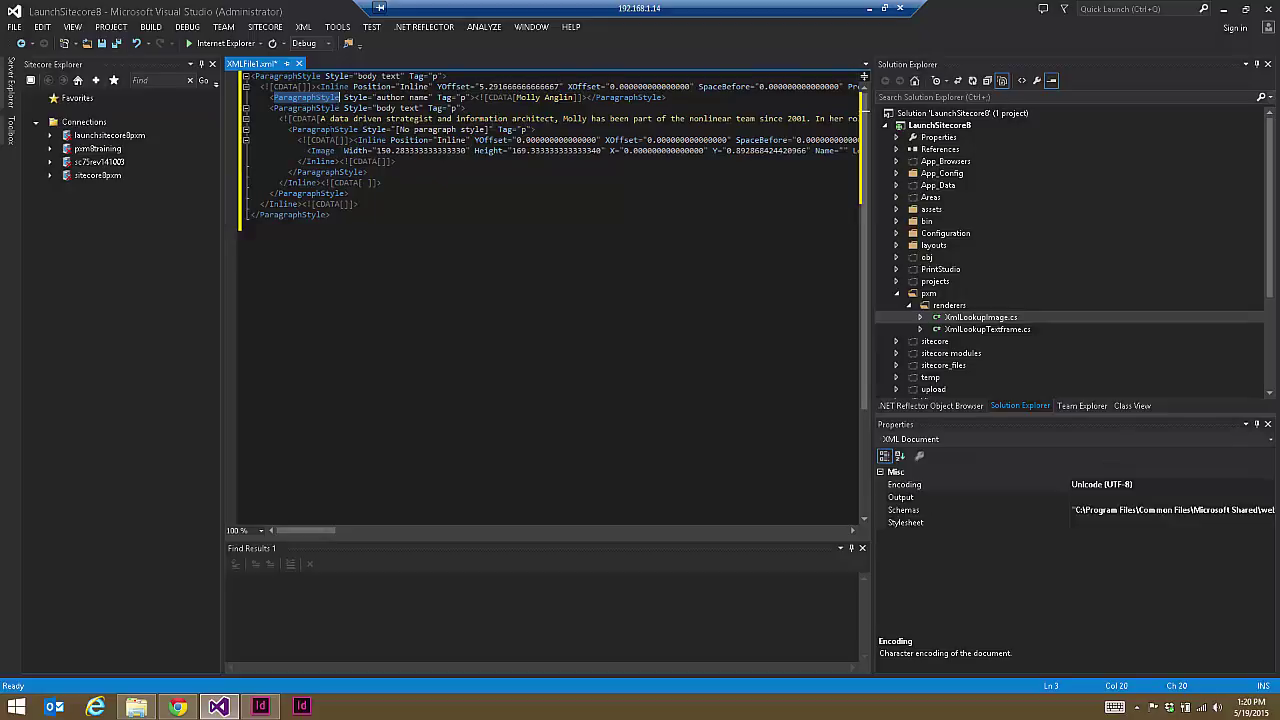
pyautogui.doubleClick(372, 140)
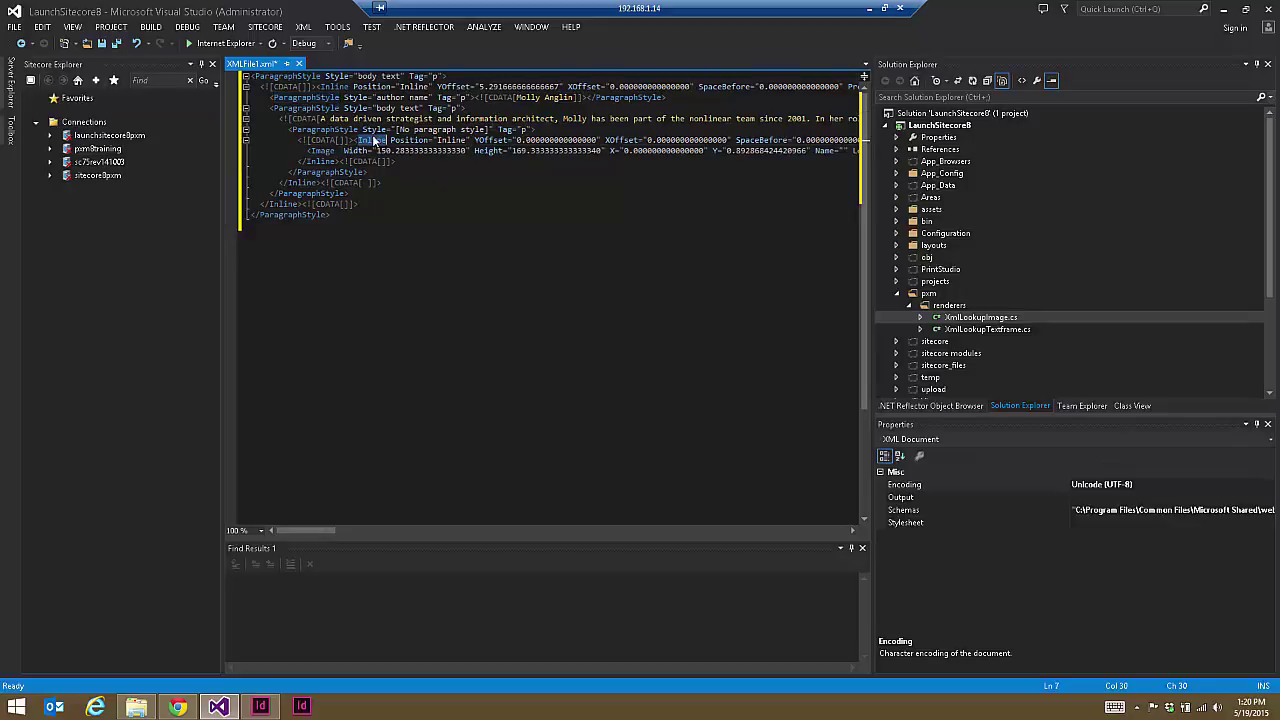
pyautogui.click(360, 161)
pyautogui.hotkey('ctrl', 'a')
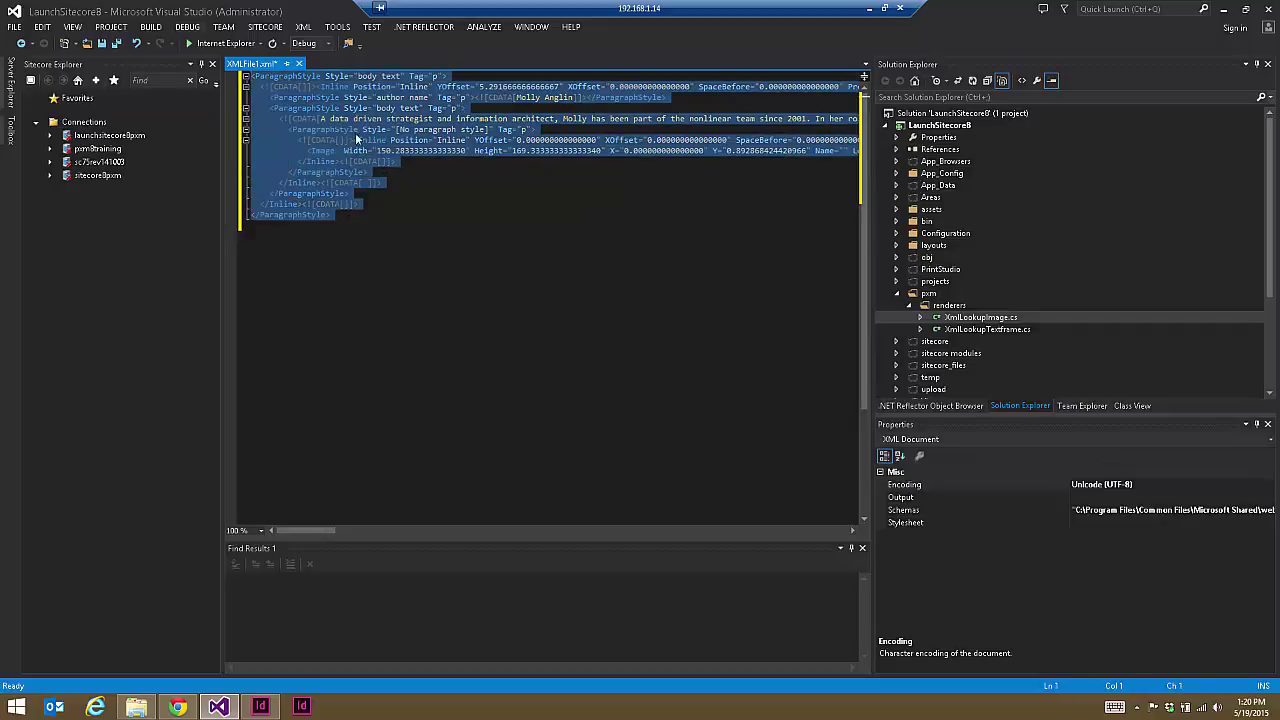
pyautogui.click(370, 152)
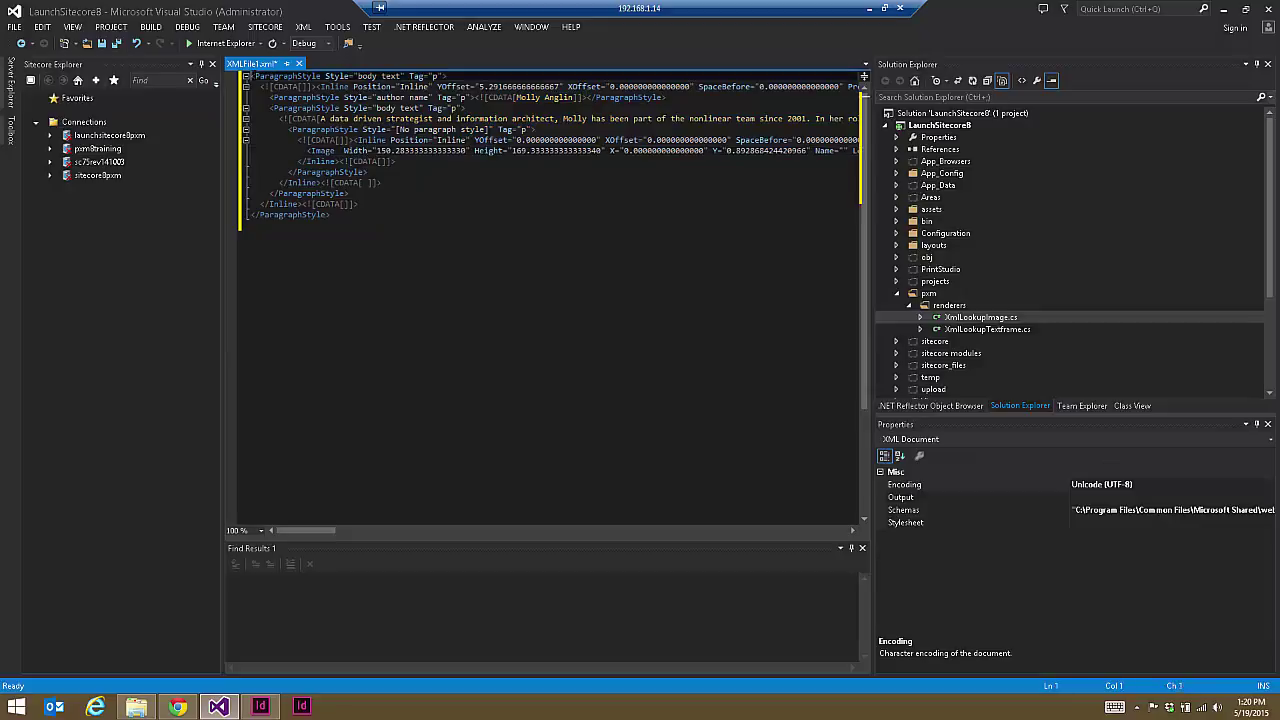
pyautogui.hotkey('ctrl', 'a')
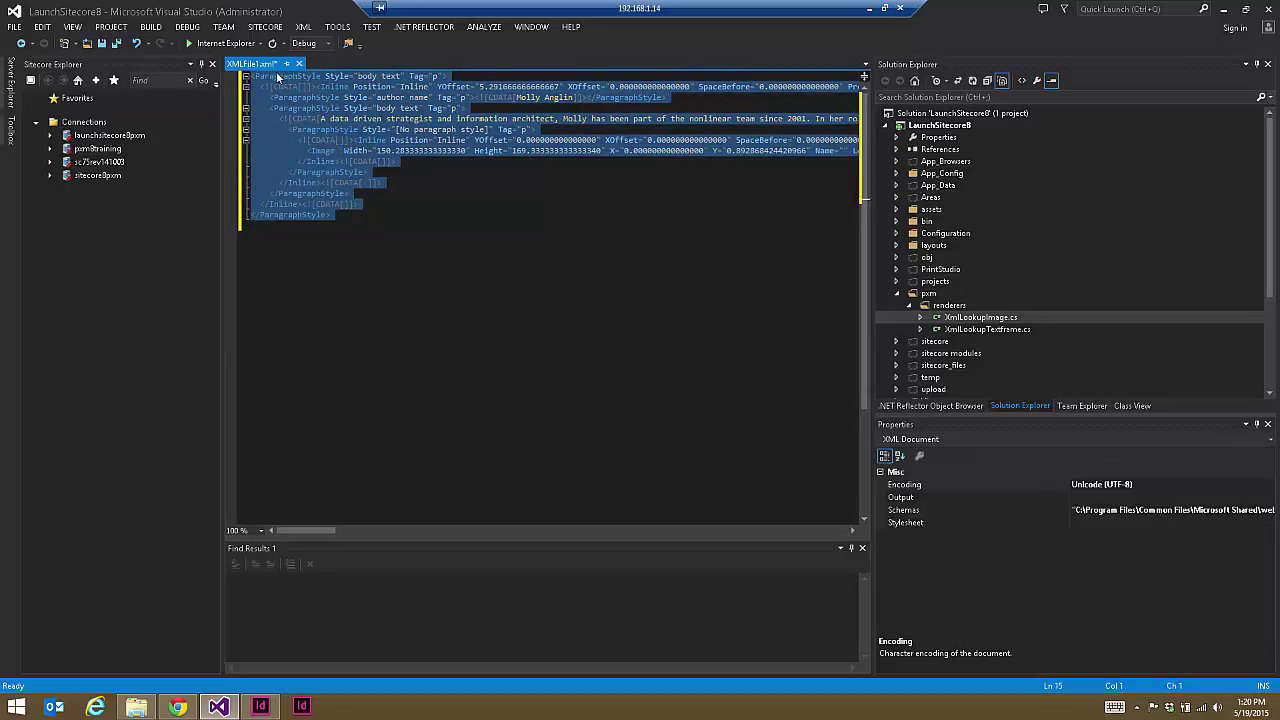
# Step: Highlight the author's name and the nested elements on lines 5–10, then open Working Textframe in Sitecore
pyautogui.doubleClick(558, 97)
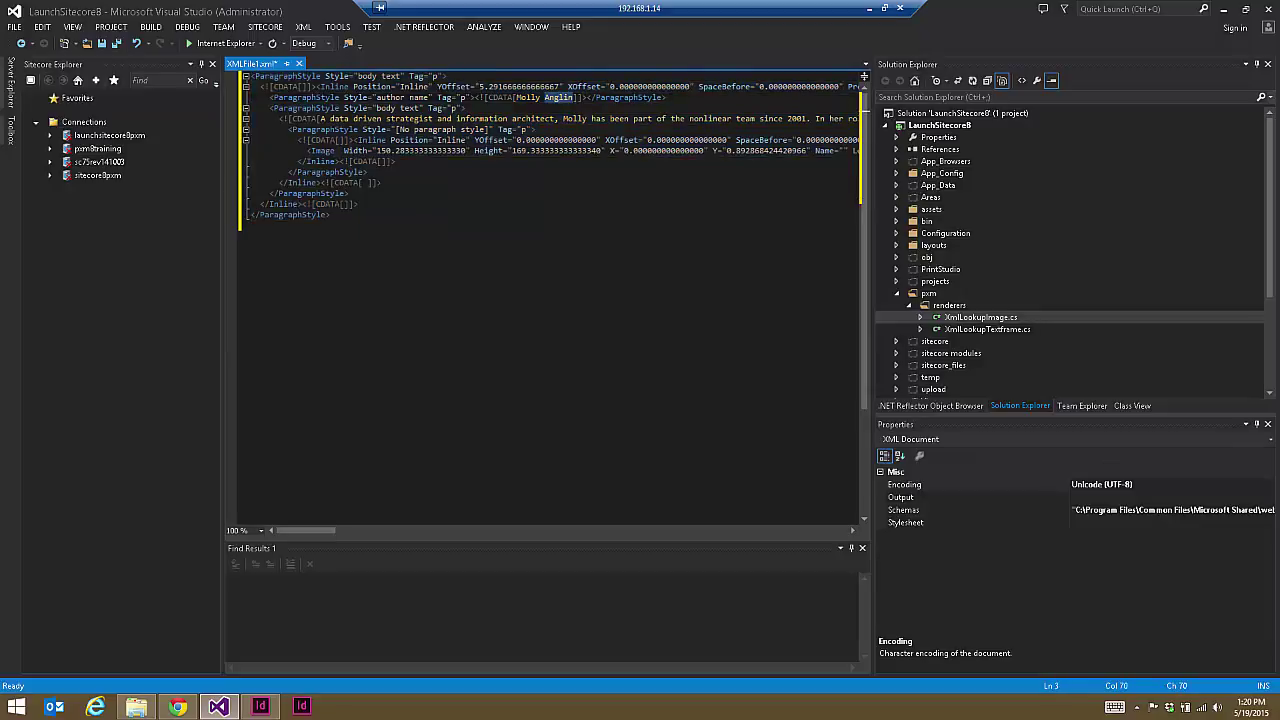
pyautogui.moveTo(516, 97); pyautogui.dragTo(580, 98)
pyautogui.moveTo(386, 119); pyautogui.dragTo(416, 174)
pyautogui.click(418, 184)
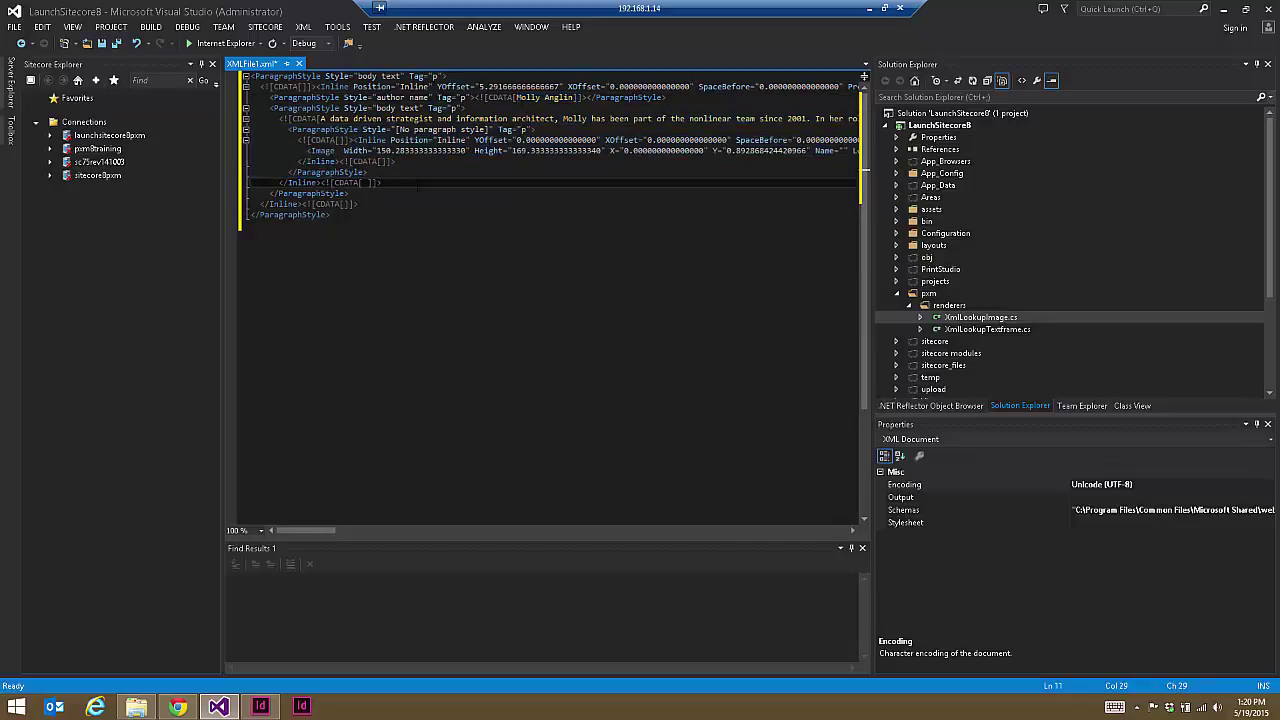
pyautogui.click(177, 707)
pyautogui.click(228, 420)
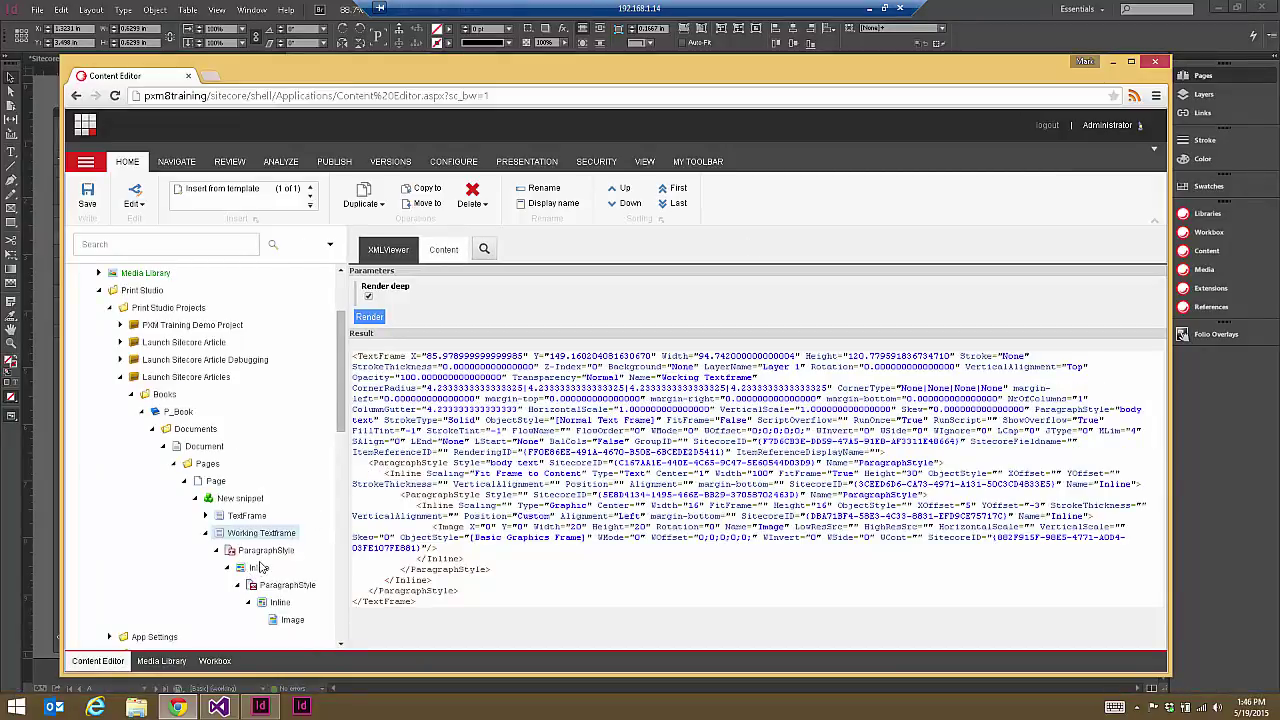
# Step: Inspect the Inline template's fields, including the Scaling field's ImageScalingTypes source path
pyautogui.scroll(-10, 220, 450)
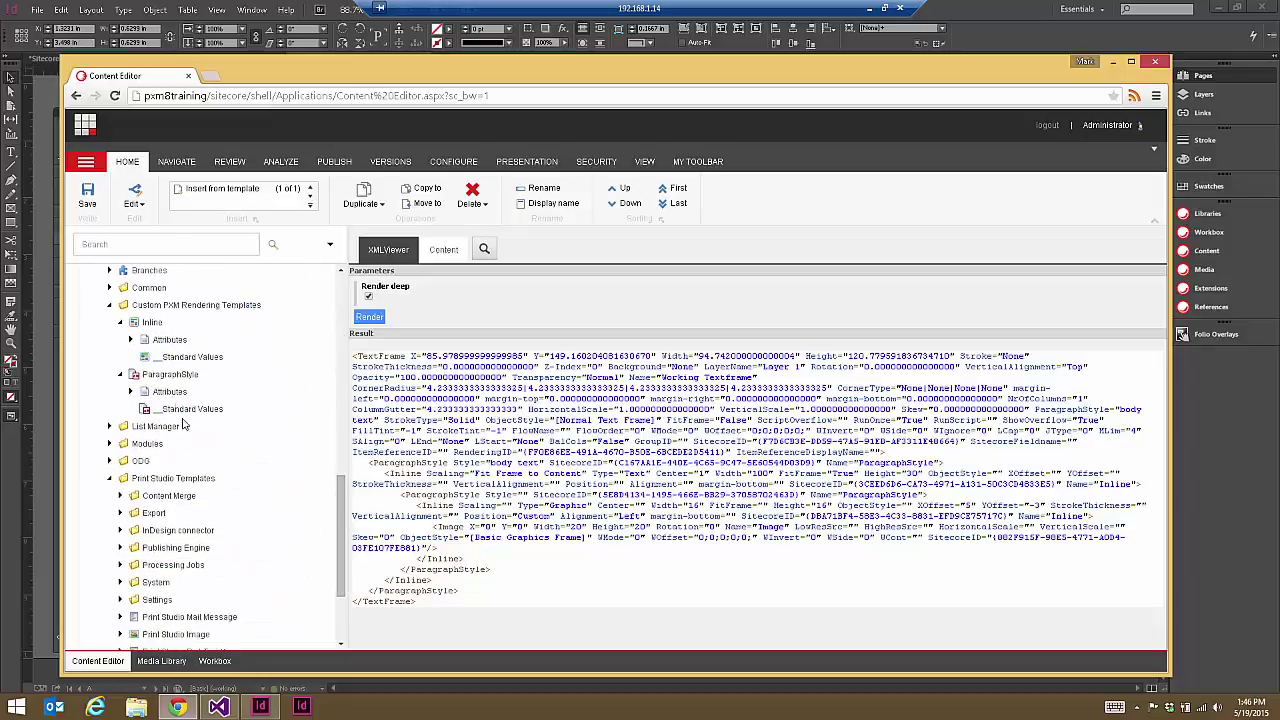
pyautogui.click(150, 322)
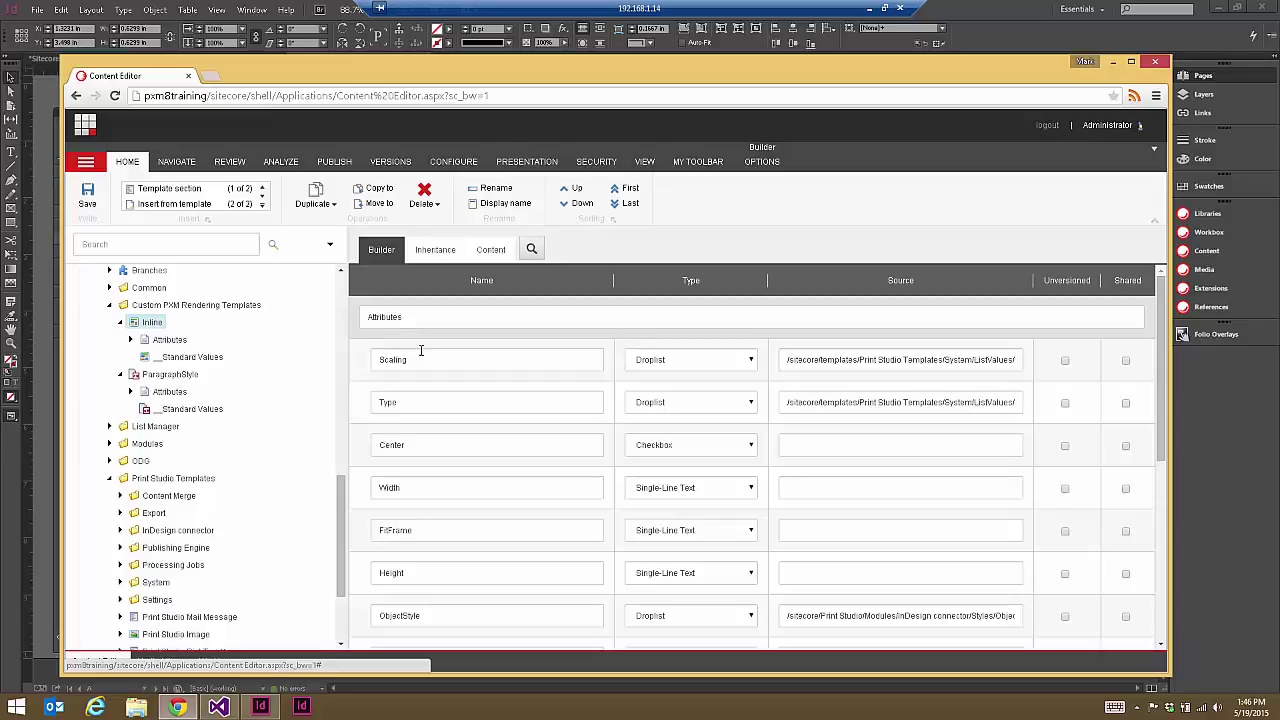
pyautogui.click(929, 361)
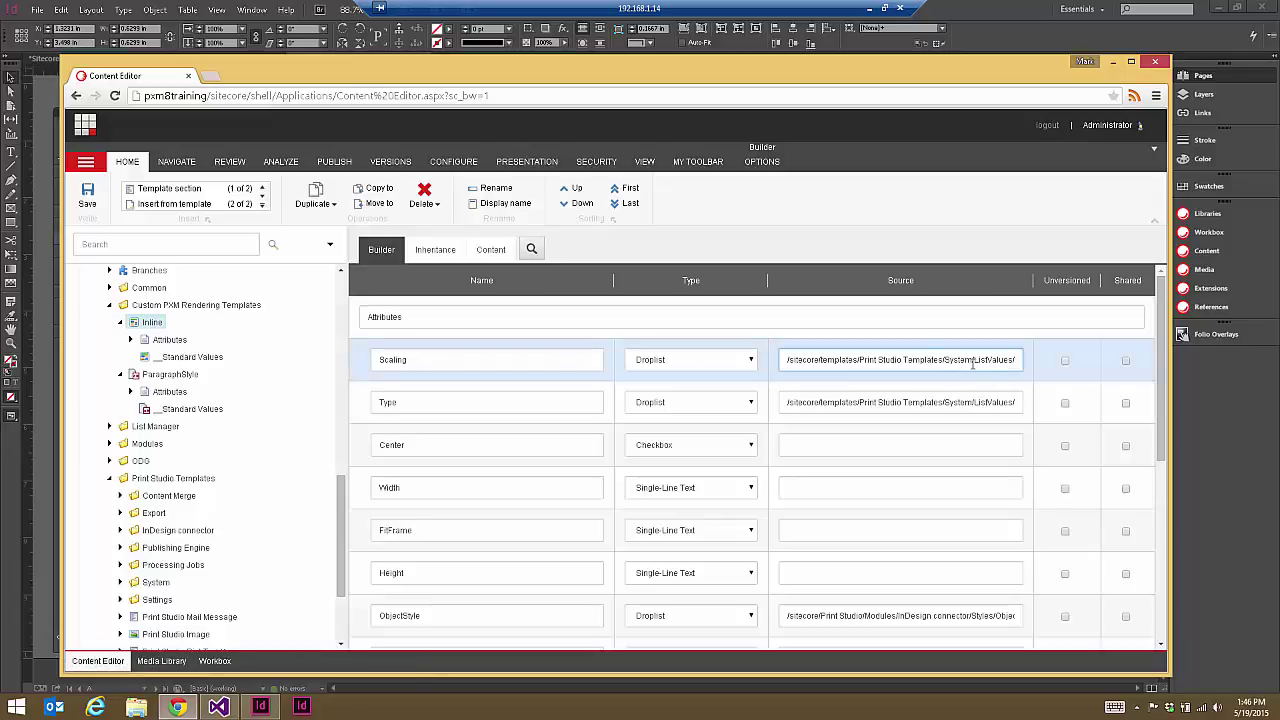
pyautogui.moveTo(972, 360); pyautogui.dragTo(1020, 365)
pyautogui.click(607, 354)
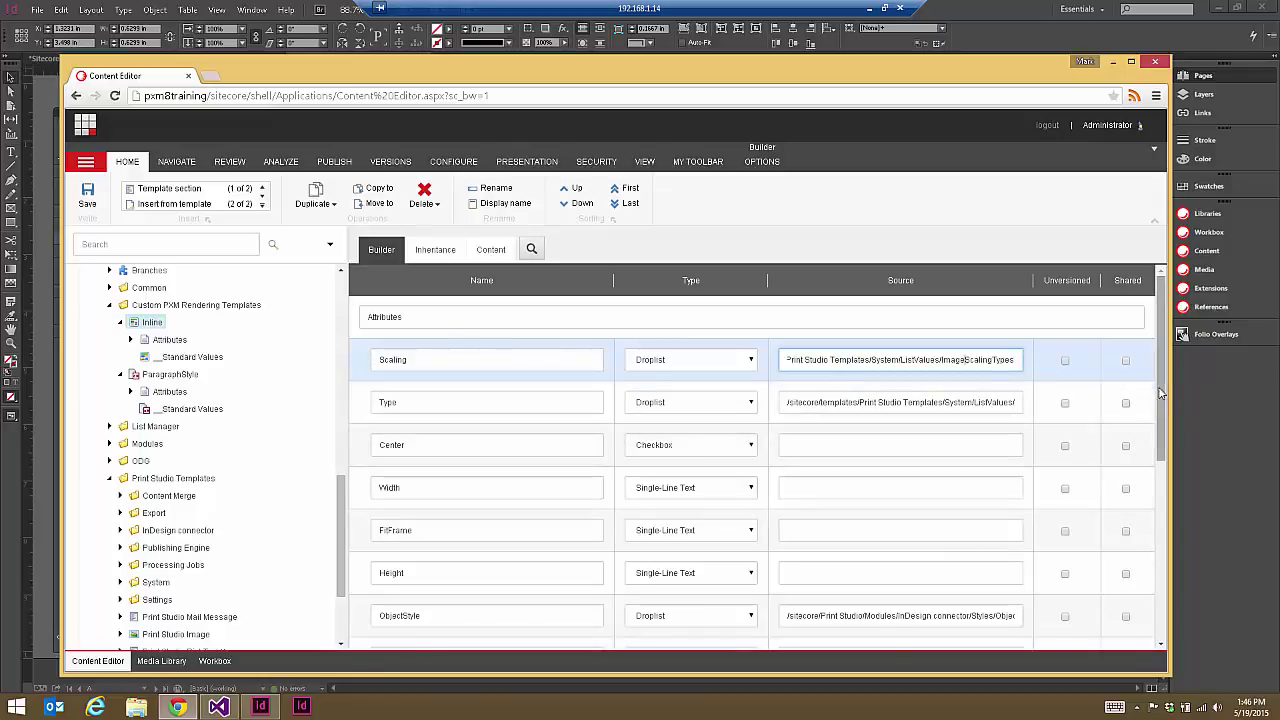
pyautogui.moveTo(1161, 390); pyautogui.dragTo(1170, 543)
pyautogui.scroll(-1, 1180, 563)
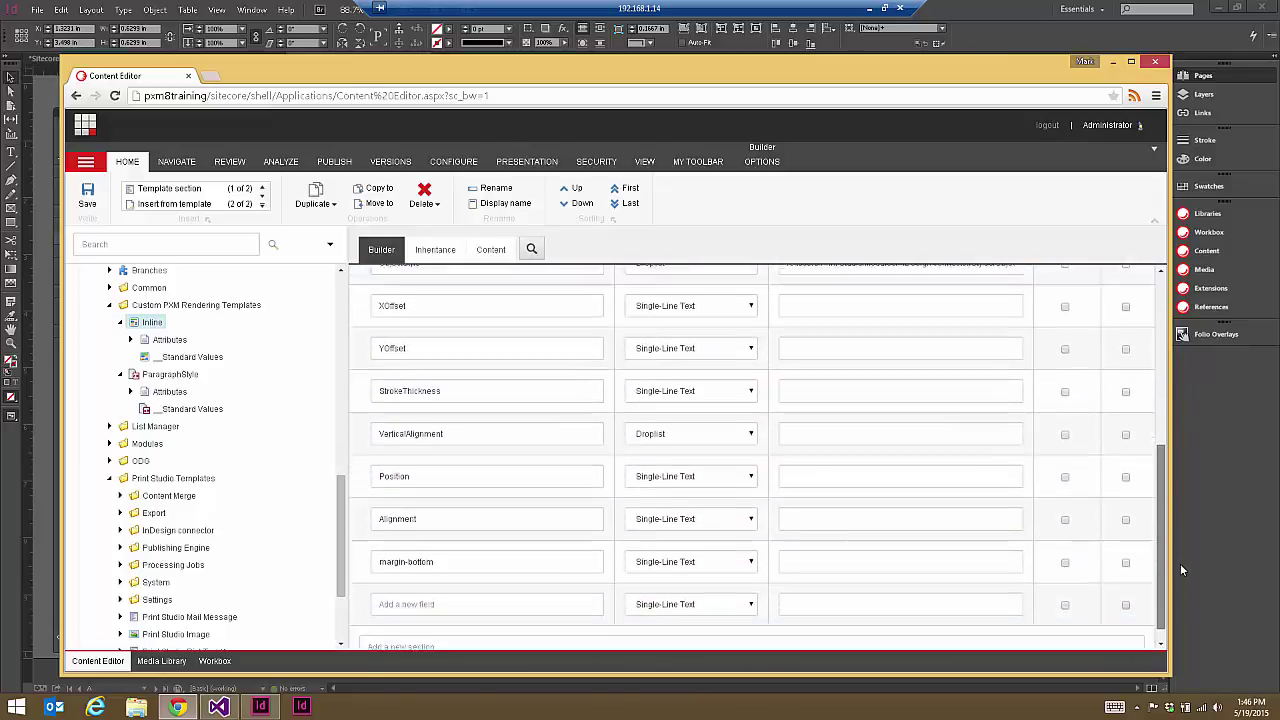
pyautogui.scroll(5, 1180, 525)
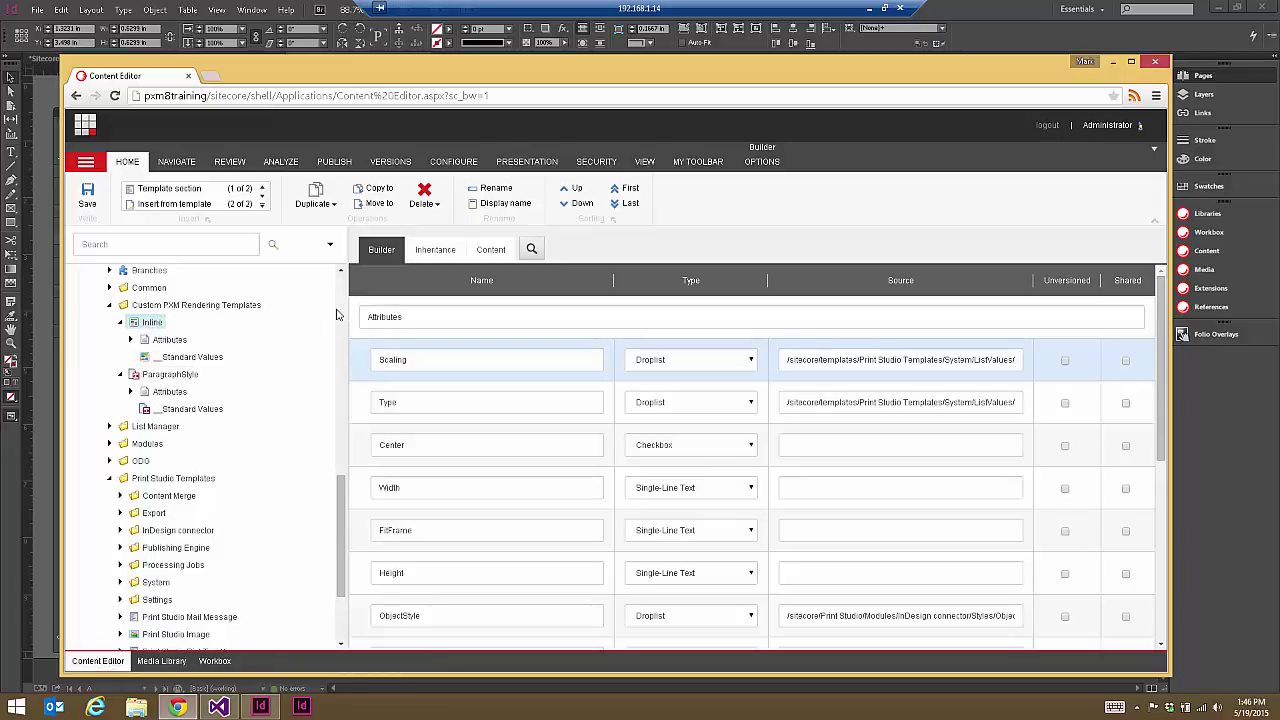
# Step: Compare the Inline template's item details and fields, then open the Inline item under ParagraphStyle
pyautogui.click(491, 250)
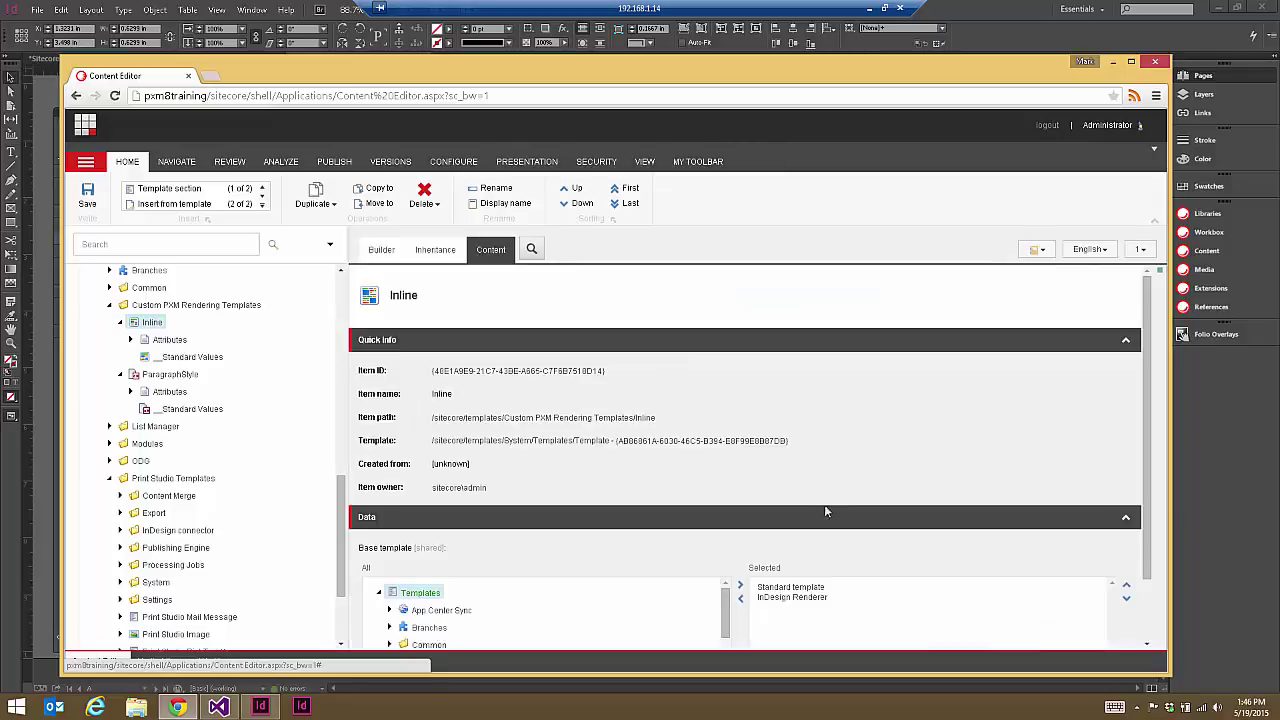
pyautogui.click(381, 250)
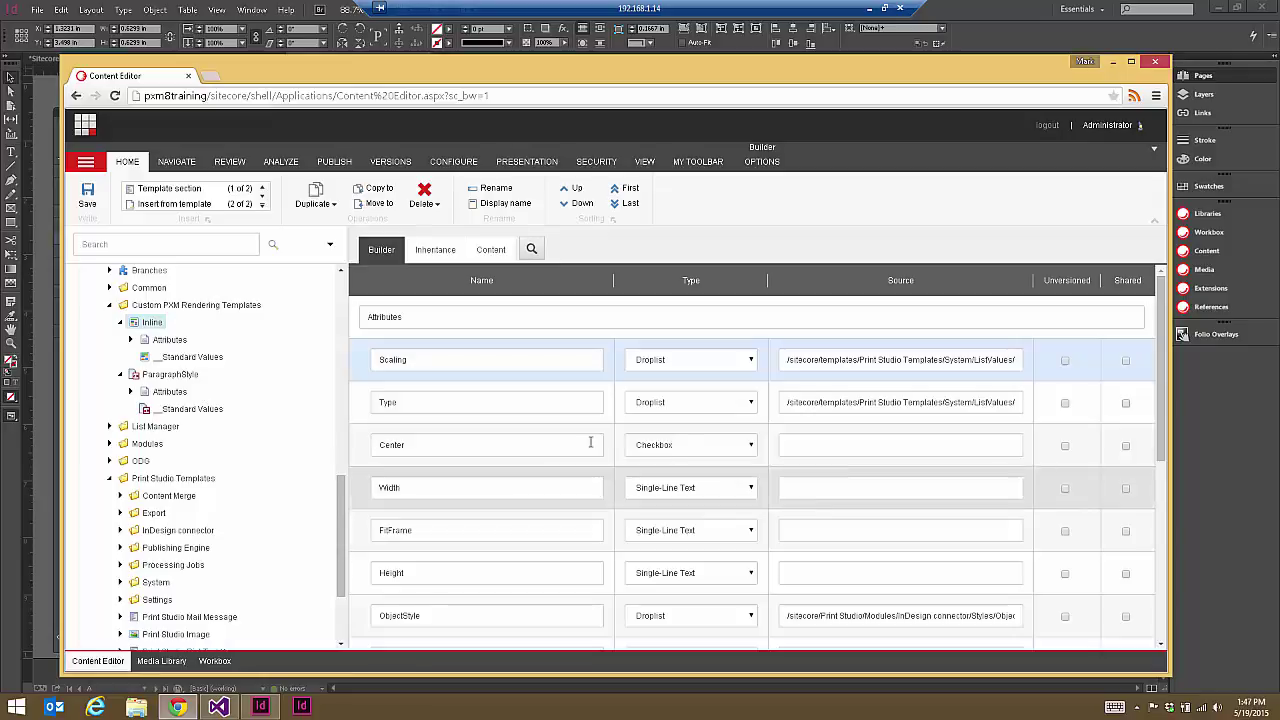
pyautogui.moveTo(345, 533); pyautogui.dragTo(345, 396)
pyautogui.click(255, 487)
# Step: Review the Inline item's attribute values, then the nested Inline and Image items' settings
pyautogui.click(443, 250)
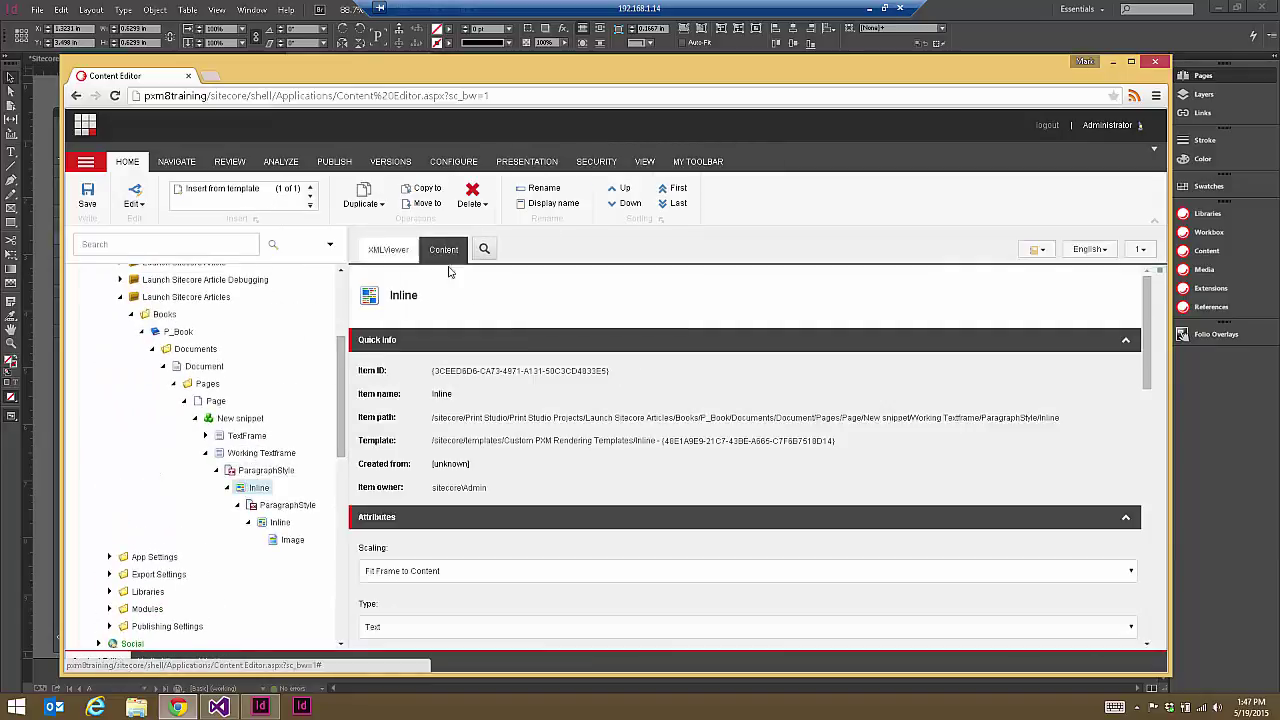
pyautogui.scroll(-3, 1148, 350)
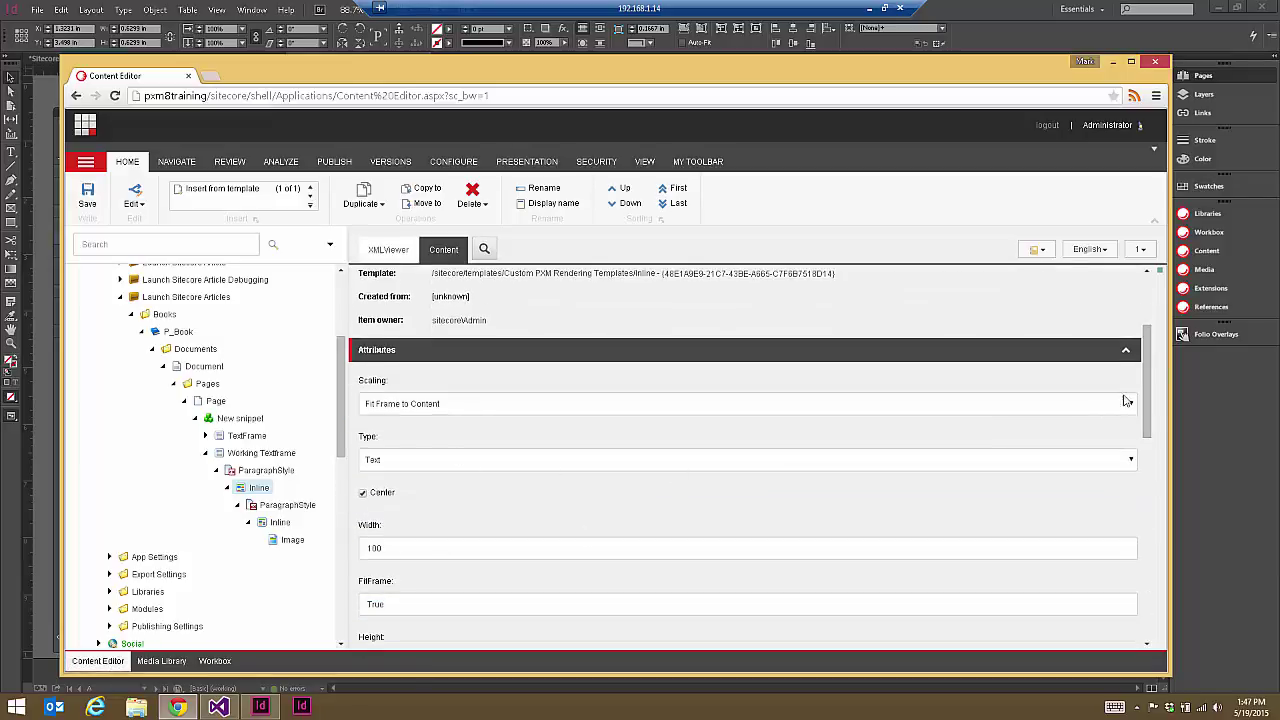
pyautogui.scroll(-2, 1147, 405)
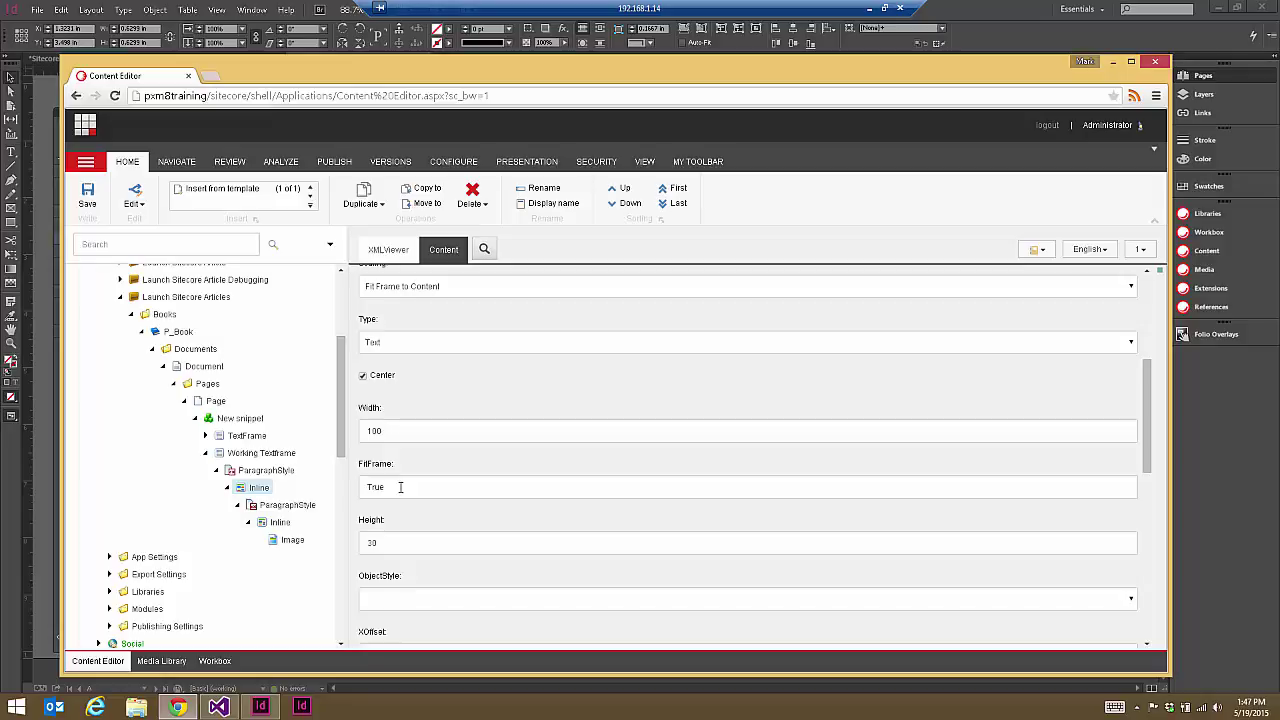
pyautogui.click(279, 522)
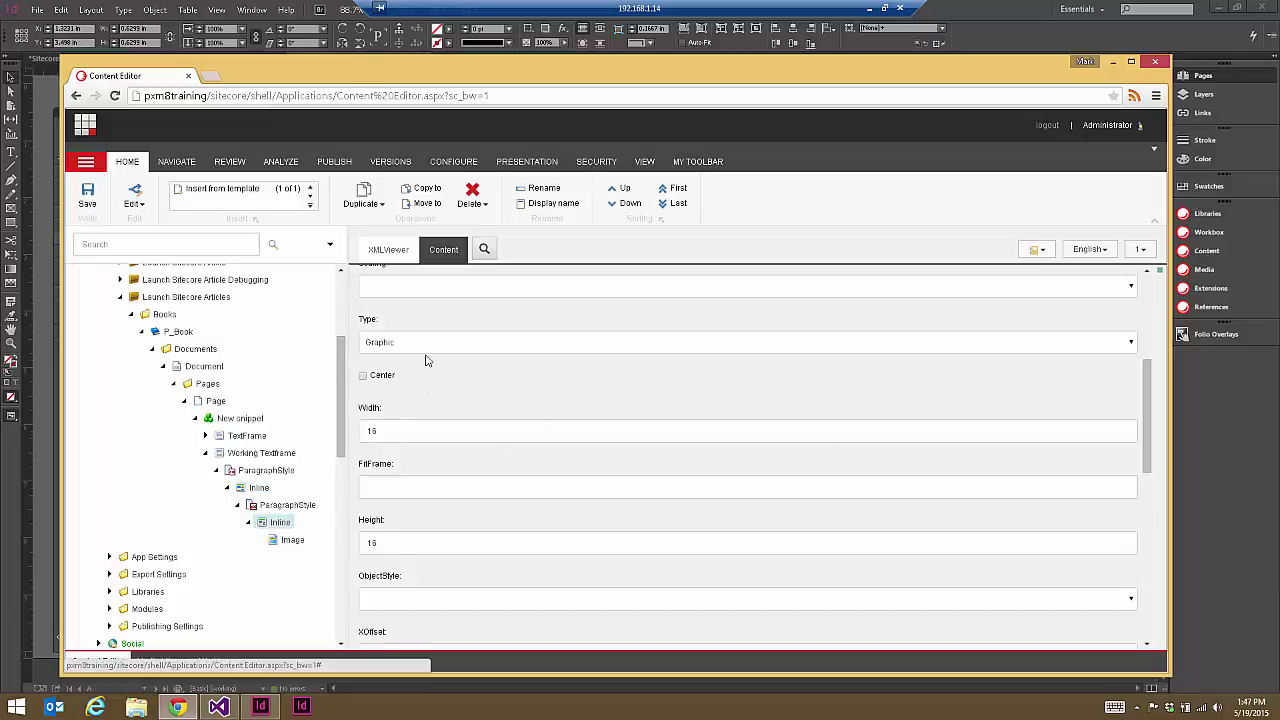
pyautogui.click(292, 539)
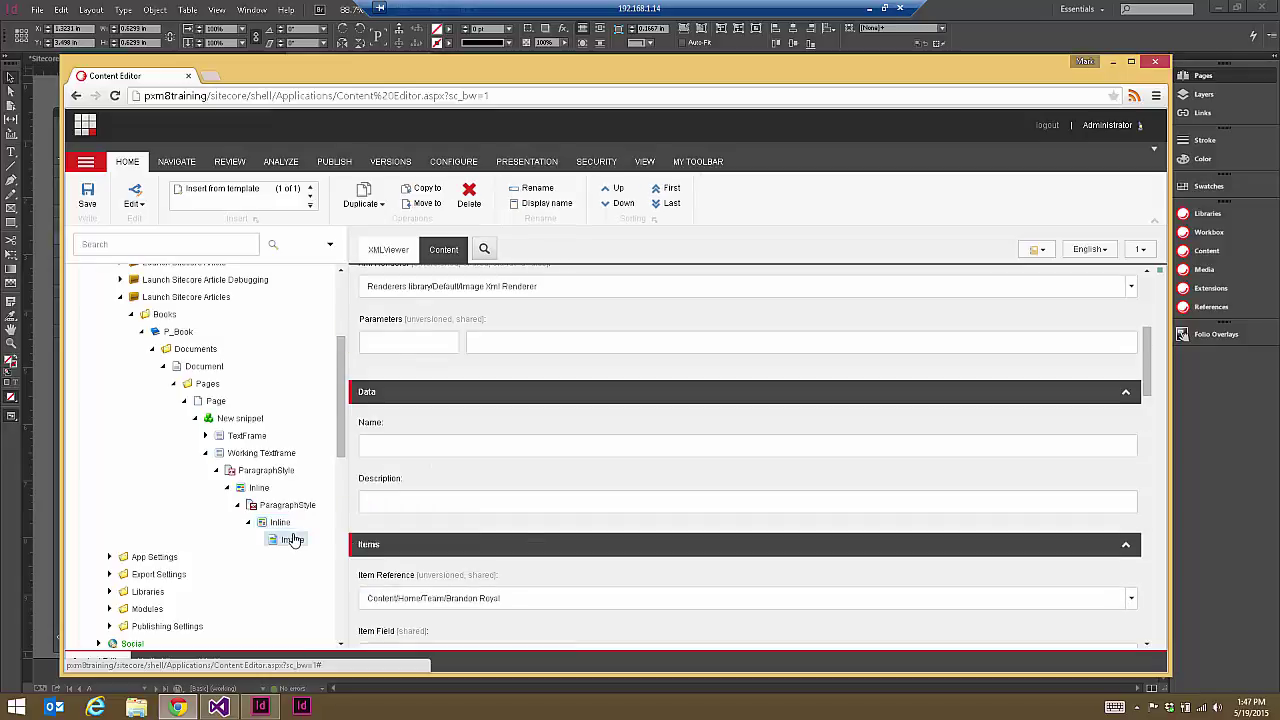
pyautogui.scroll(-2, 1152, 410)
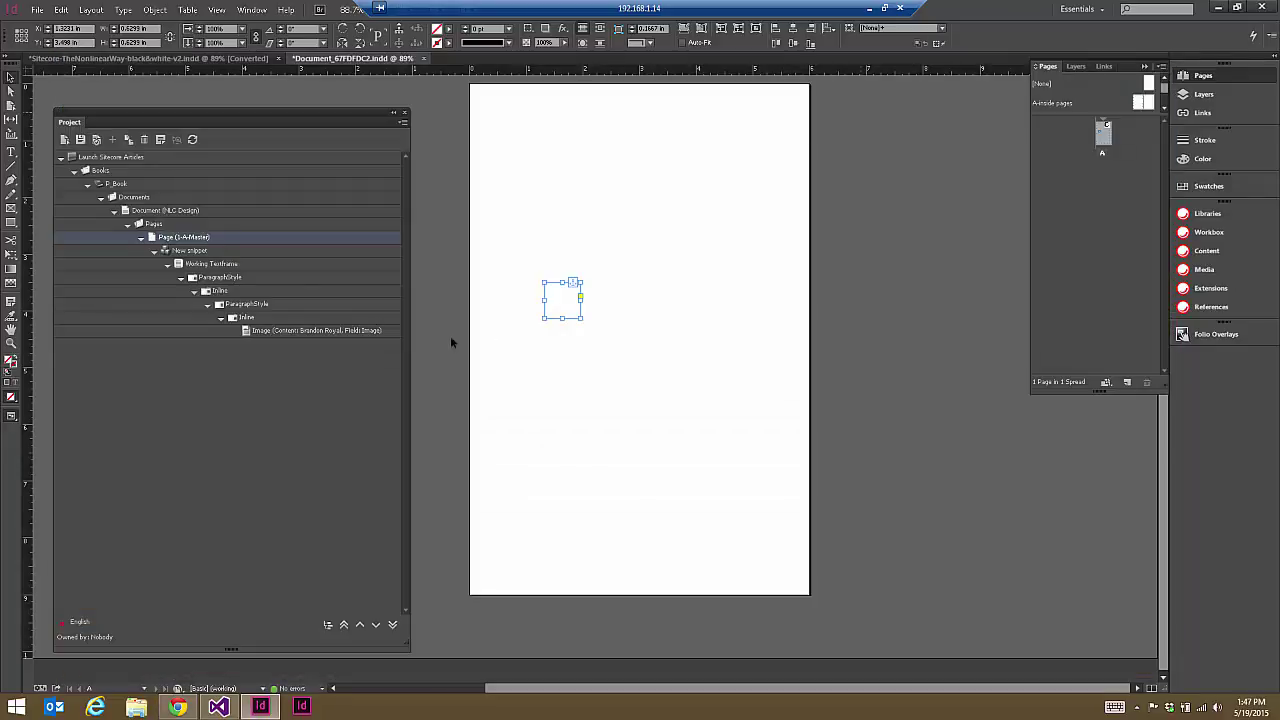
# Step: Select the large text frame on the InDesign page, then return to Sitecore
pyautogui.click(627, 325)
pyautogui.click(634, 316)
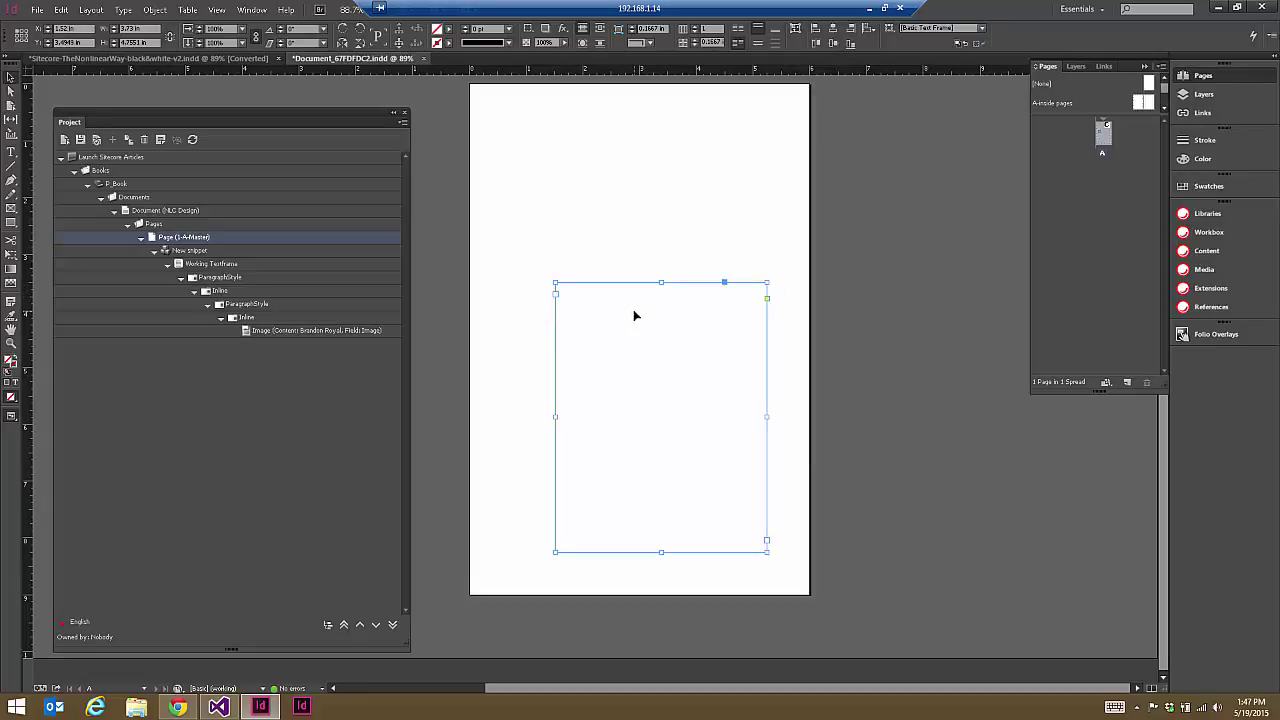
pyautogui.click(178, 706)
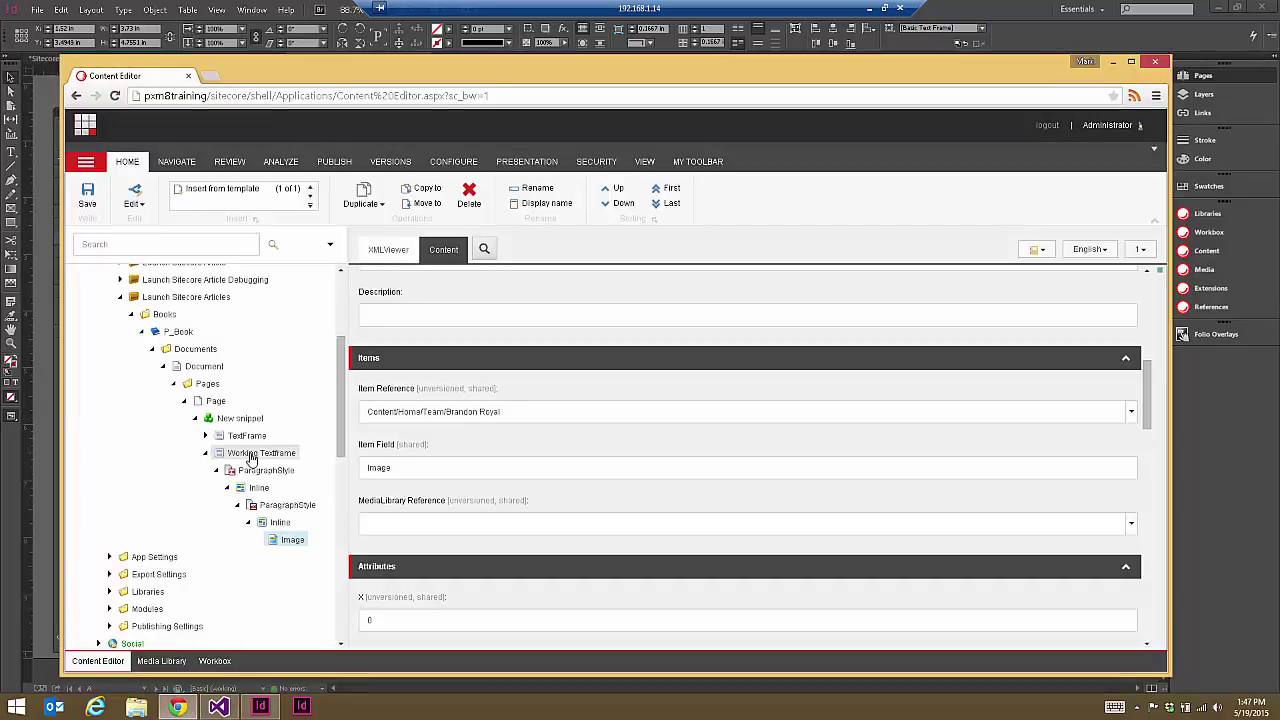
# Step: Render Working Textframe's XML in the XMLViewer
pyautogui.click(252, 458)
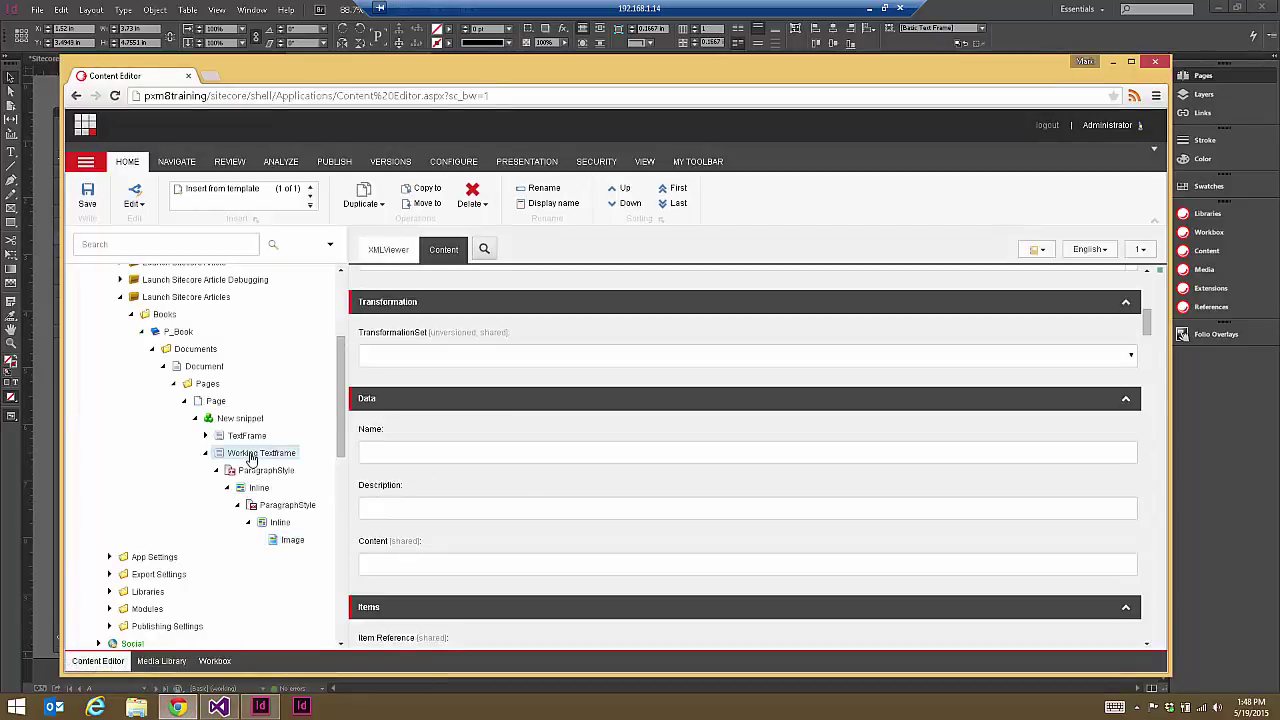
pyautogui.click(385, 252)
pyautogui.click(370, 317)
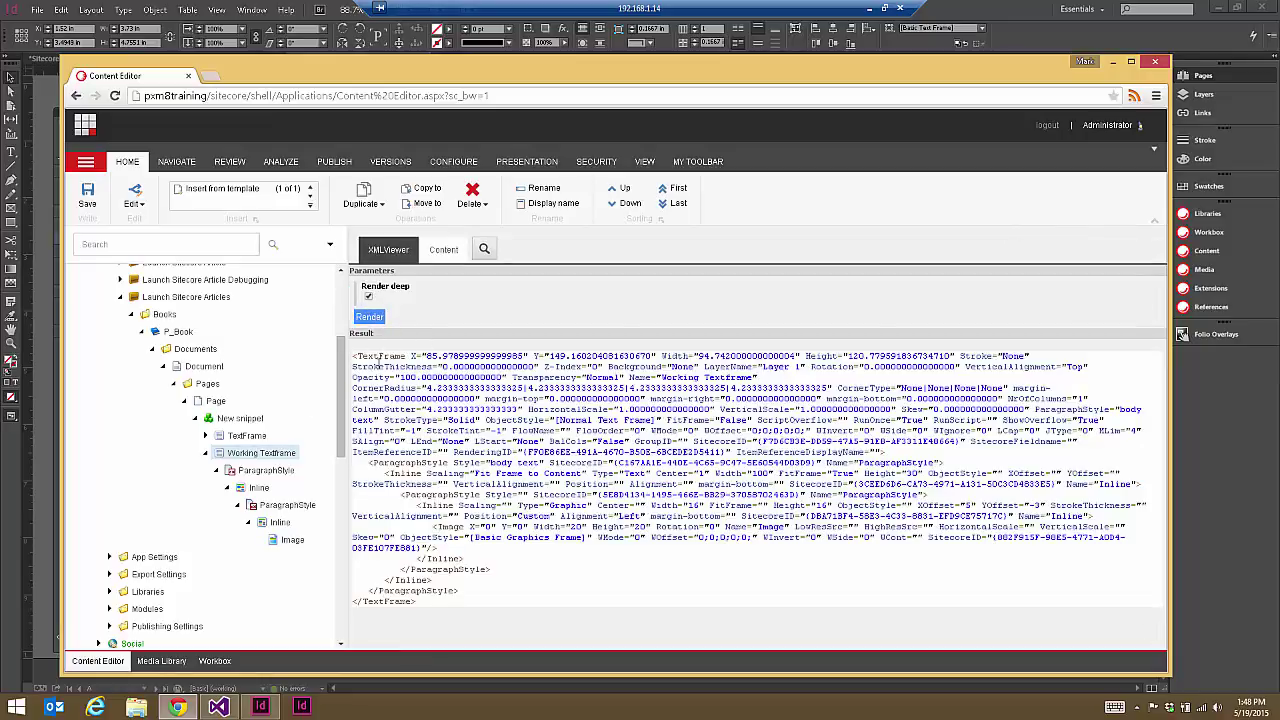
# Step: Highlight the ParagraphStyle element line and the 20×20 Image element in the rendered XML
pyautogui.moveTo(368, 463)
pyautogui.mouseDown()
pyautogui.moveTo(643, 474)
pyautogui.moveTo(371, 463)
pyautogui.mouseUp()
pyautogui.moveTo(613, 466); pyautogui.dragTo(965, 465)
pyautogui.click(965, 465)
pyautogui.doubleClick(405, 465)
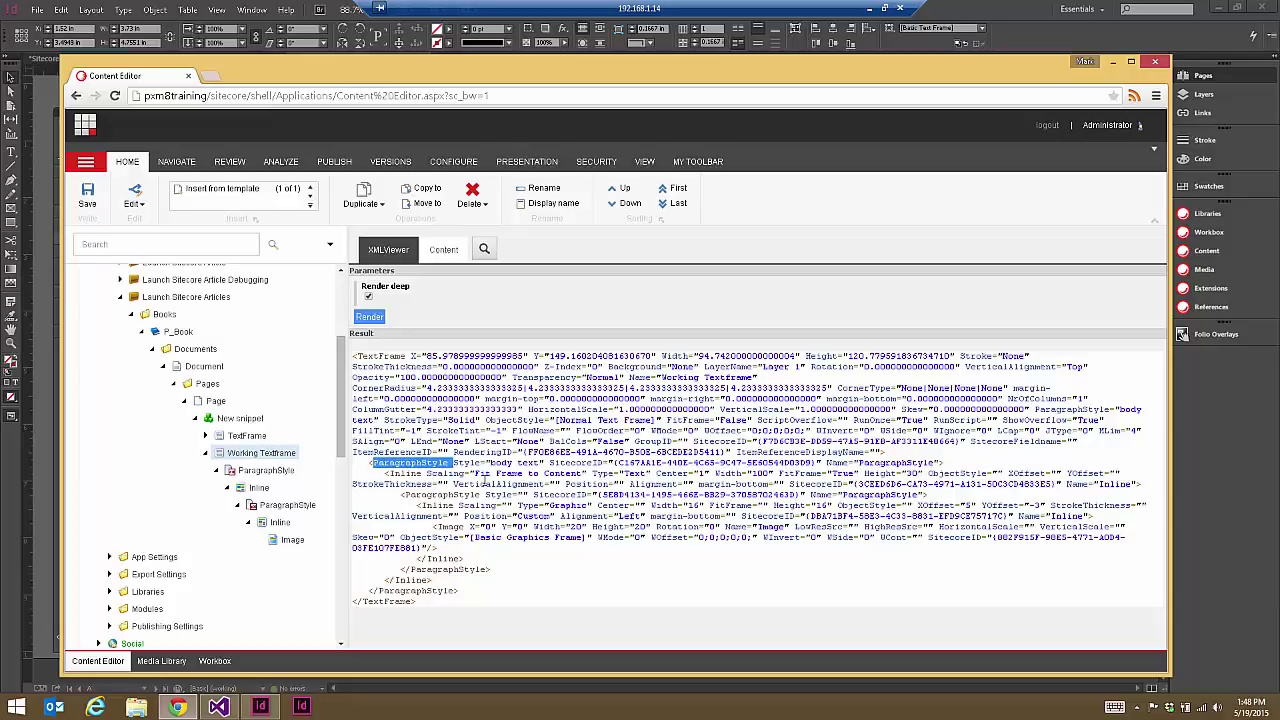
pyautogui.moveTo(369, 464); pyautogui.dragTo(973, 462)
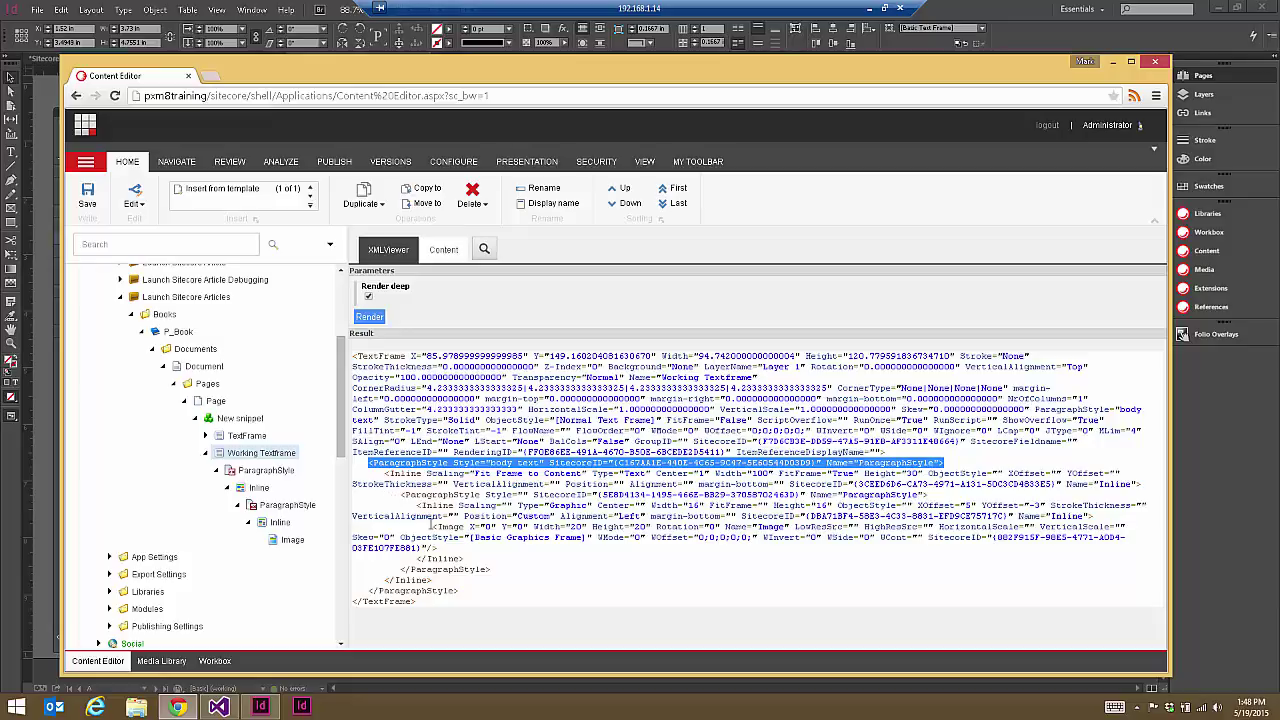
pyautogui.click(470, 505)
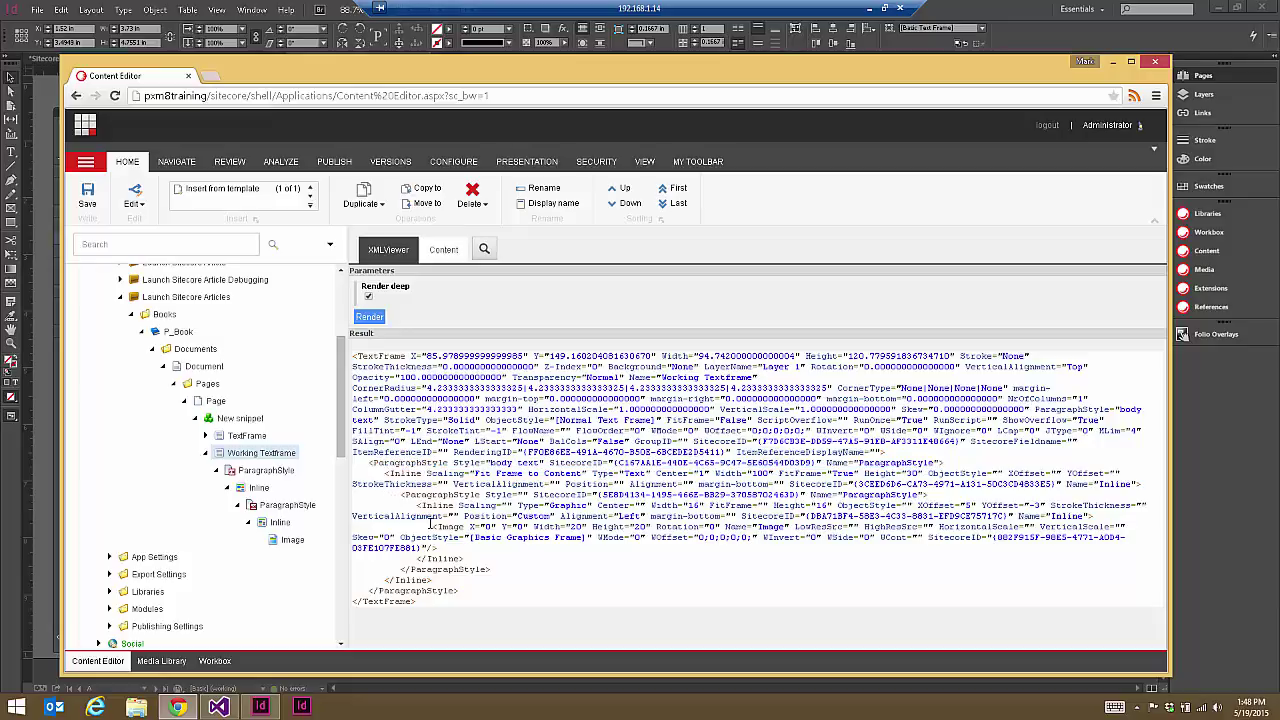
pyautogui.tripleClick(461, 538)
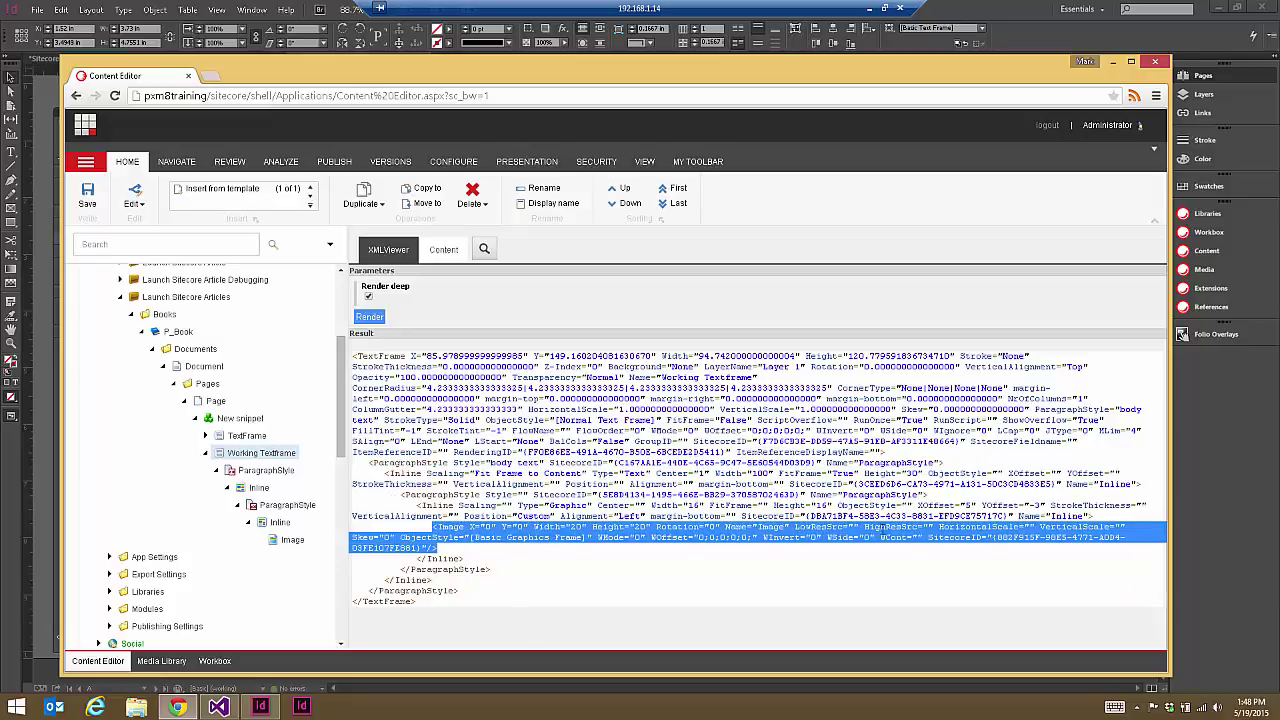
# Step: Review the content fields of the Image item nested under Inline
pyautogui.click(289, 544)
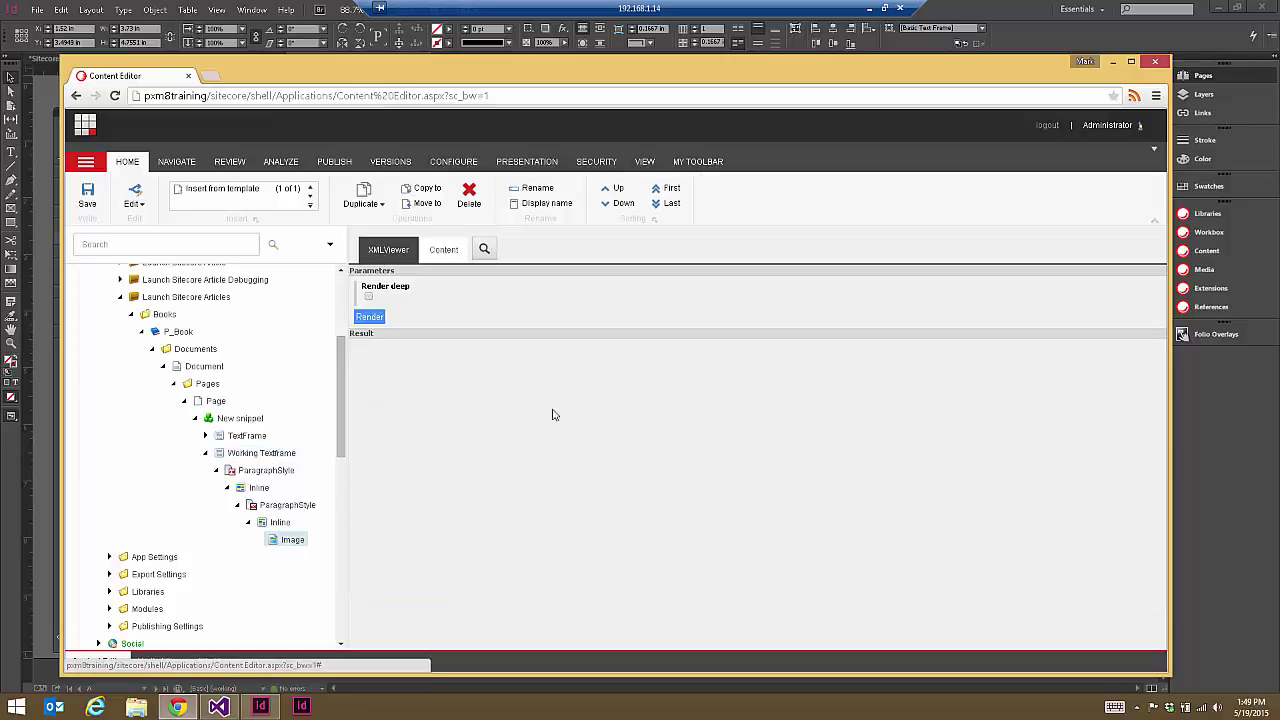
pyautogui.click(454, 260)
pyautogui.scroll(-5, 786, 455)
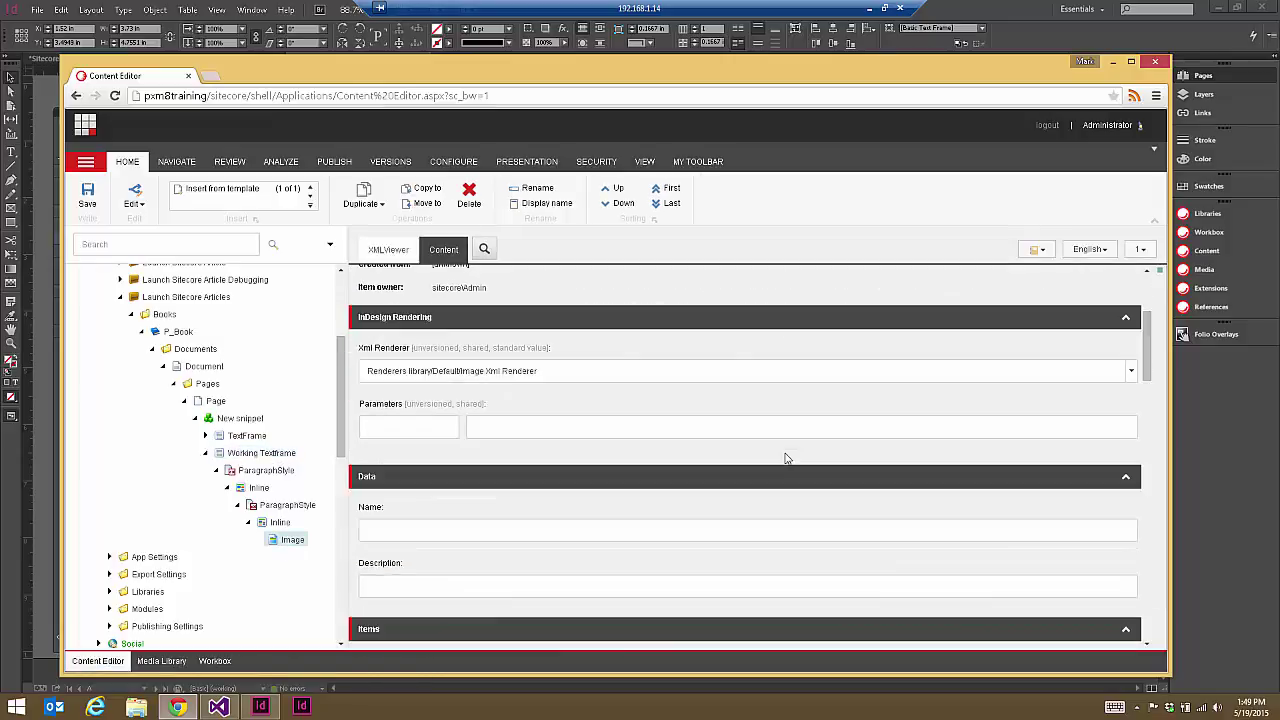
pyautogui.scroll(-2, 786, 453)
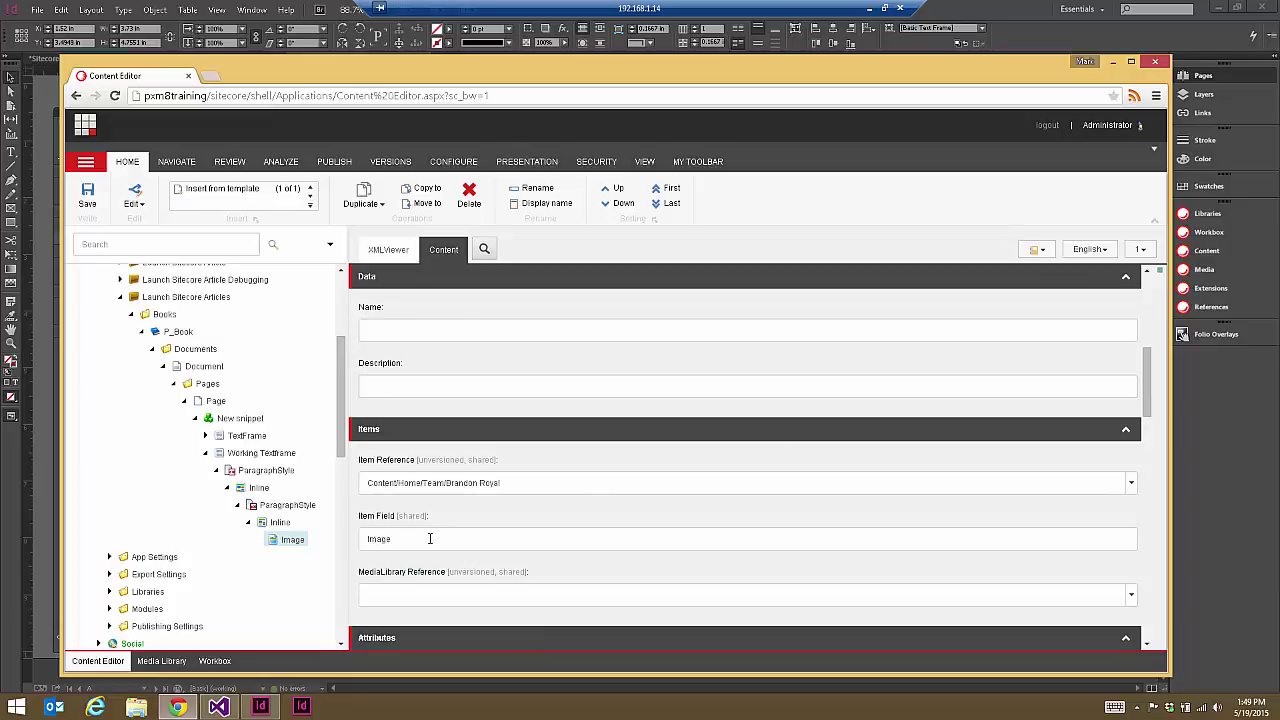
# Step: Look through the Inline item's fields
pyautogui.click(264, 524)
pyautogui.scroll(4, 637, 506)
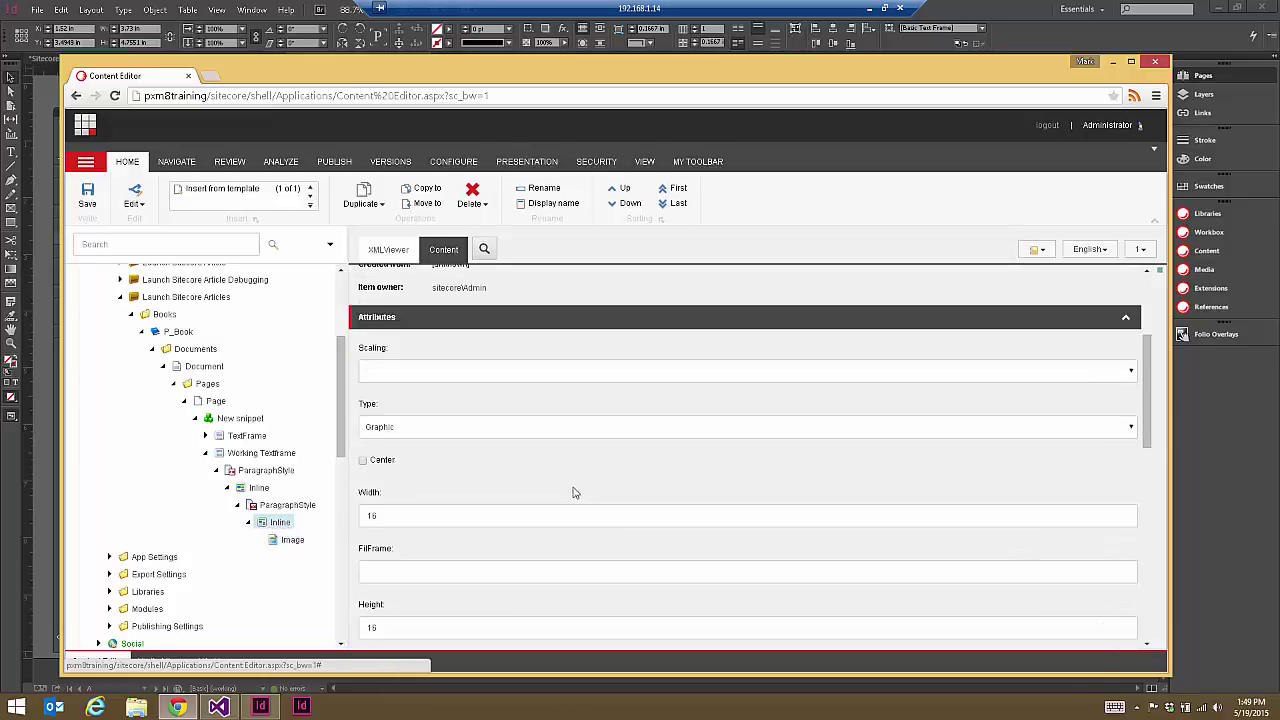
pyautogui.scroll(-3, 580, 491)
pyautogui.scroll(-5, 514, 486)
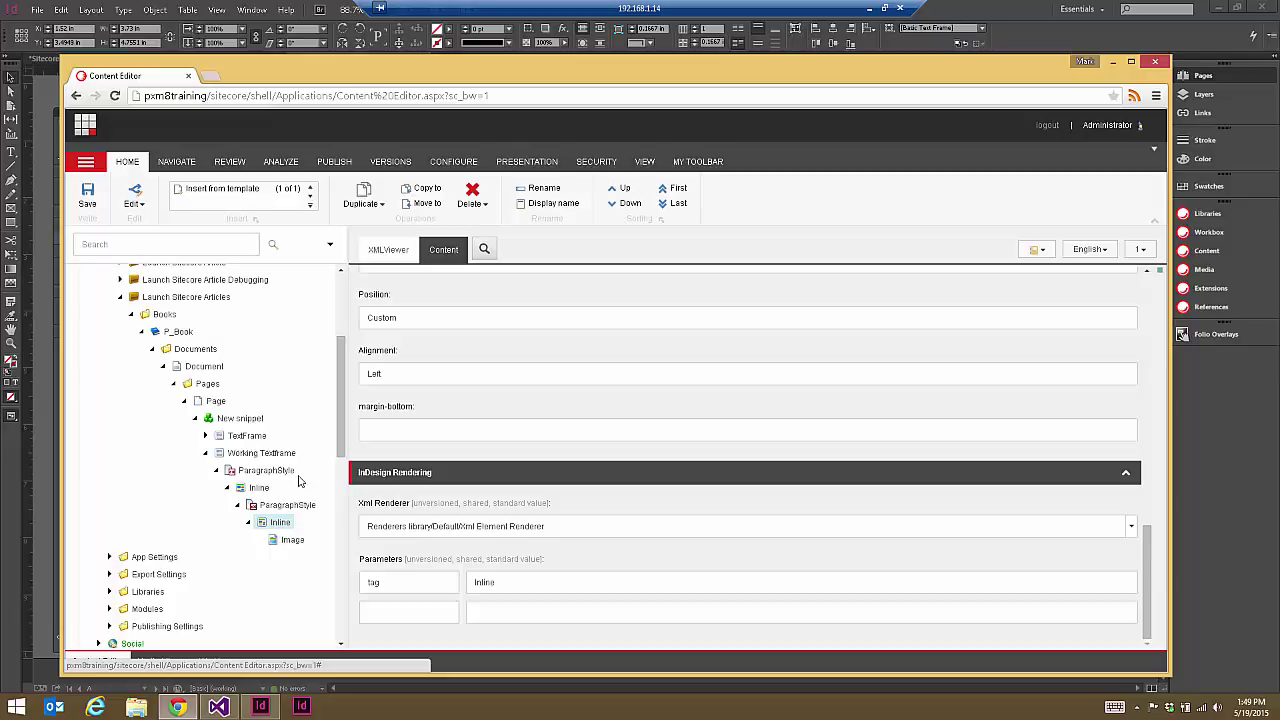
pyautogui.moveTo(1150, 608); pyautogui.dragTo(1108, 354)
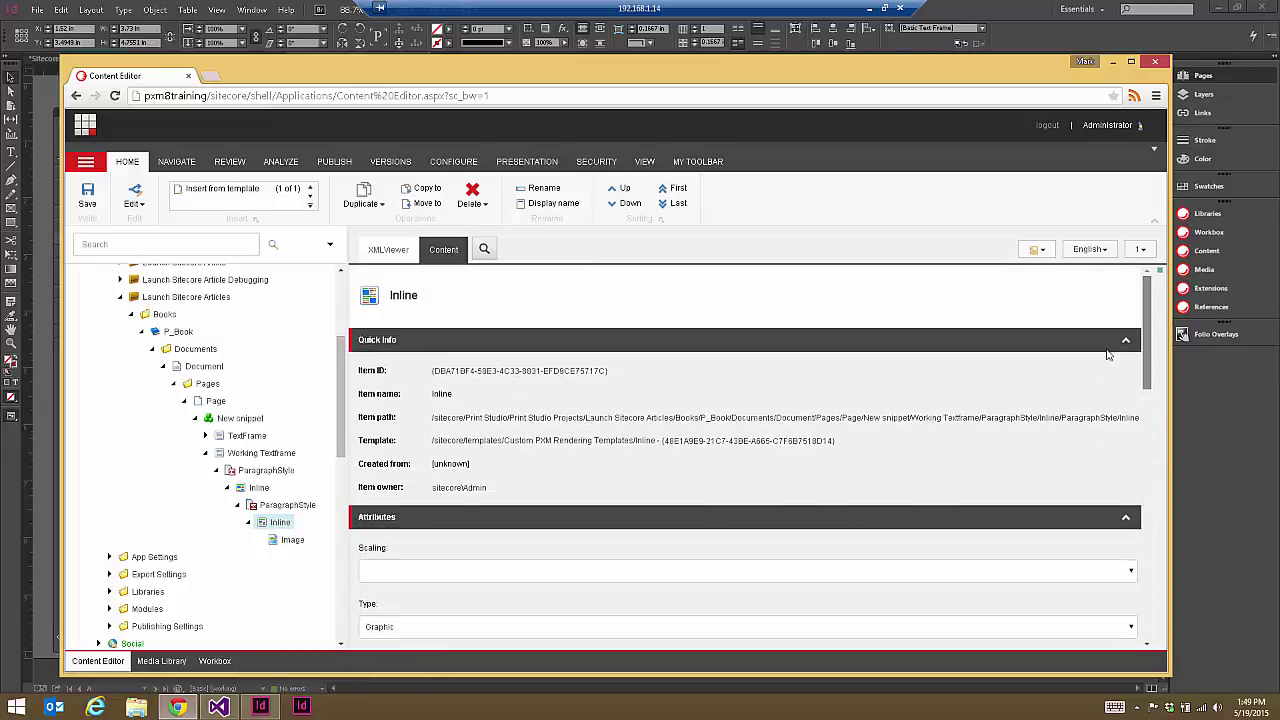
pyautogui.scroll(-10, 1106, 491)
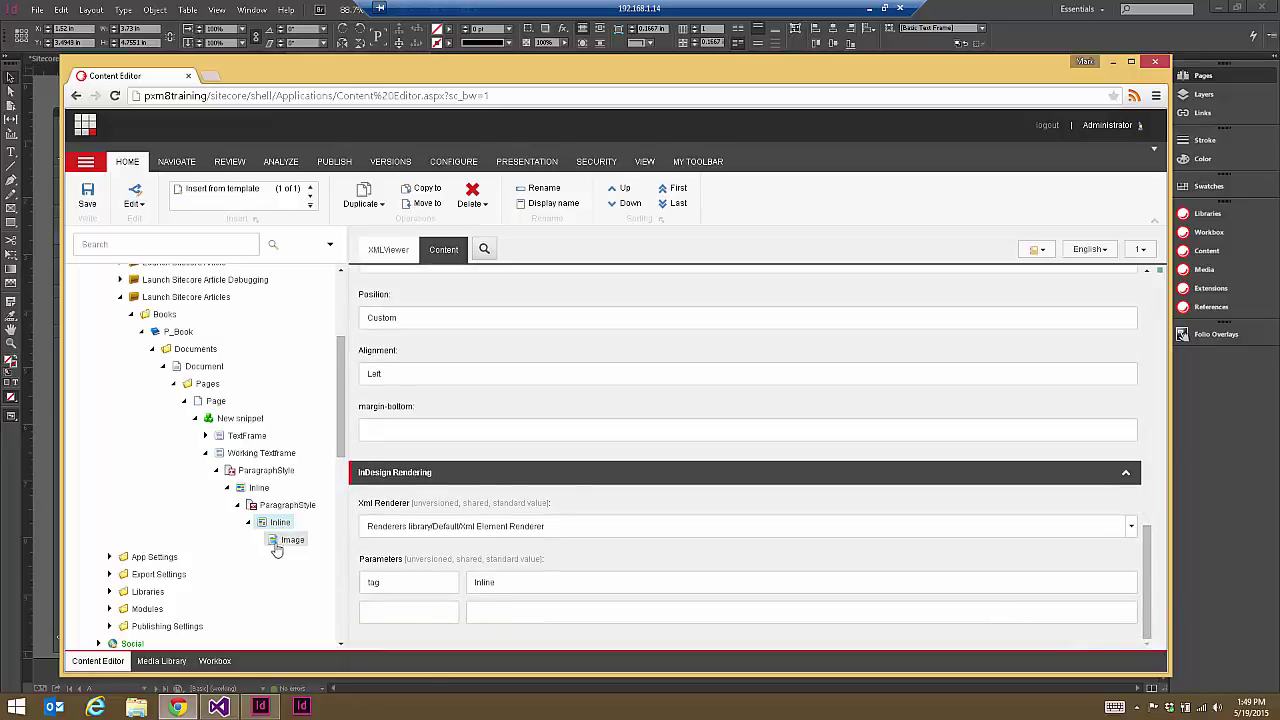
# Step: Recheck the Image item, then open the ParagraphStyle item's template in Template Manager
pyautogui.click(284, 540)
pyautogui.moveTo(1147, 450); pyautogui.dragTo(951, 408)
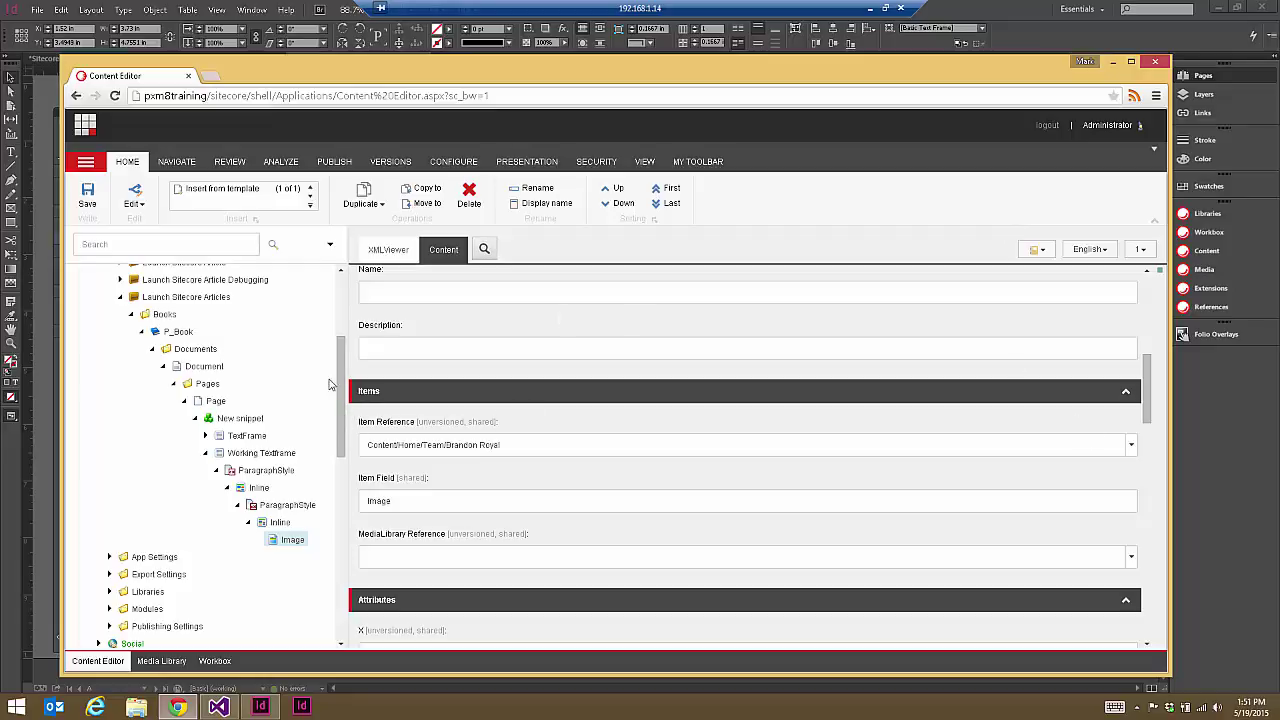
pyautogui.click(288, 506)
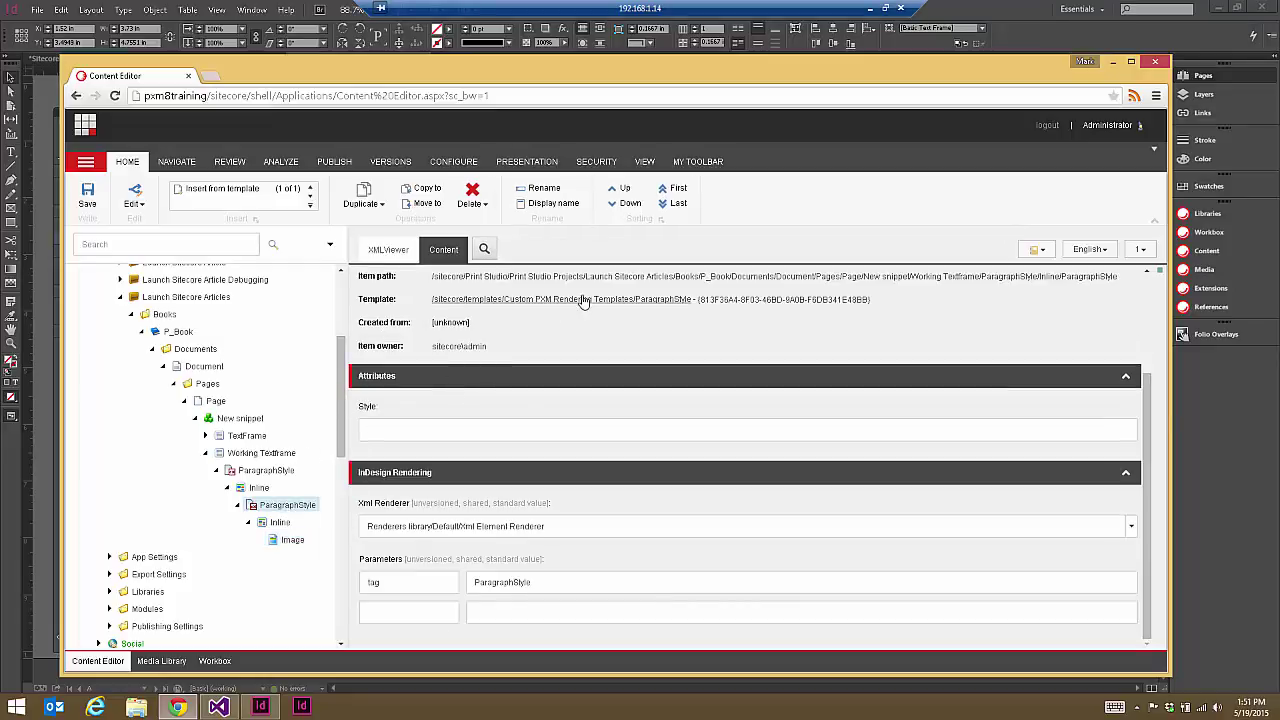
pyautogui.press('F5')
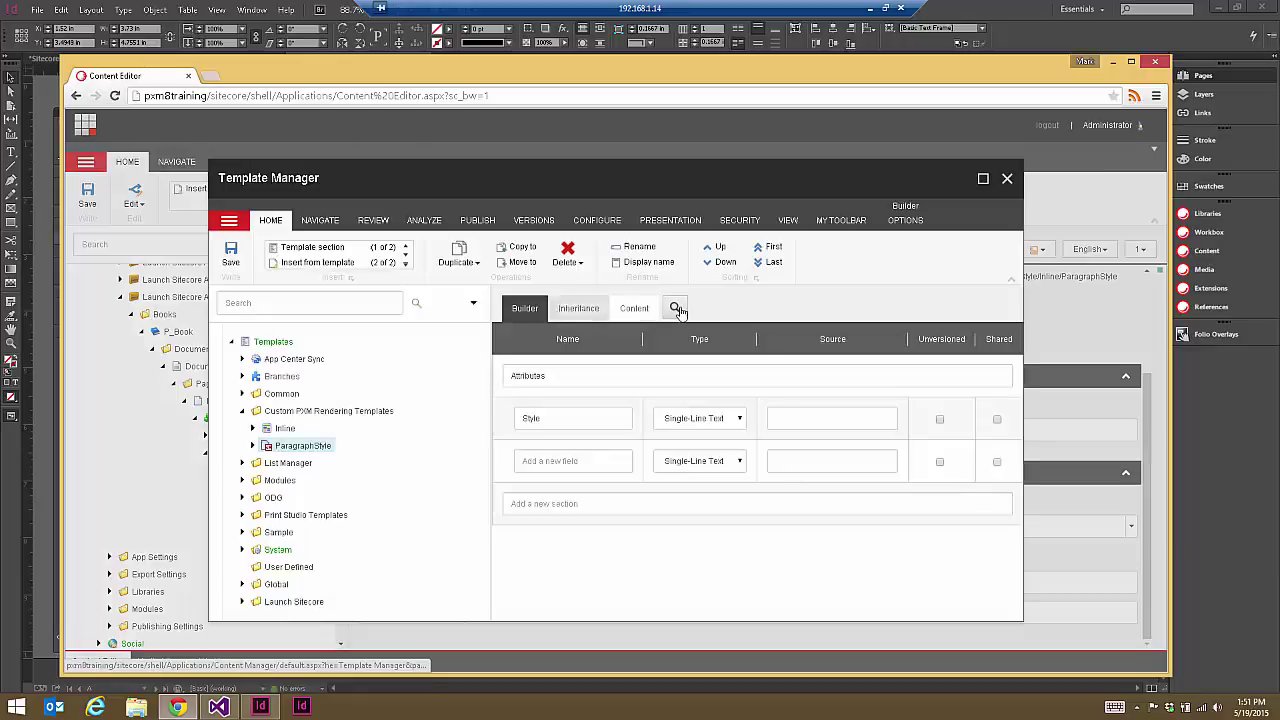
# Step: Create a new template named 'Data Reference' in the Custom PXM Rendering Templates folder
pyautogui.click(290, 411)
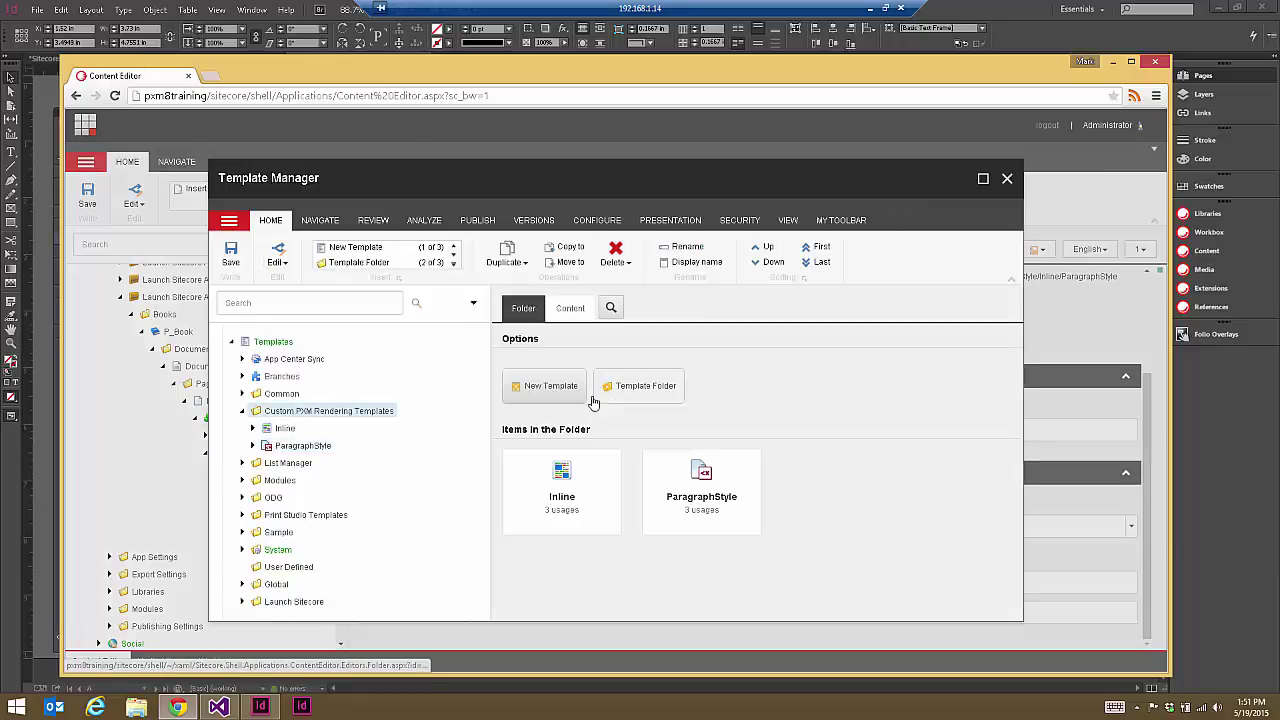
pyautogui.click(355, 250)
pyautogui.write('Dat')
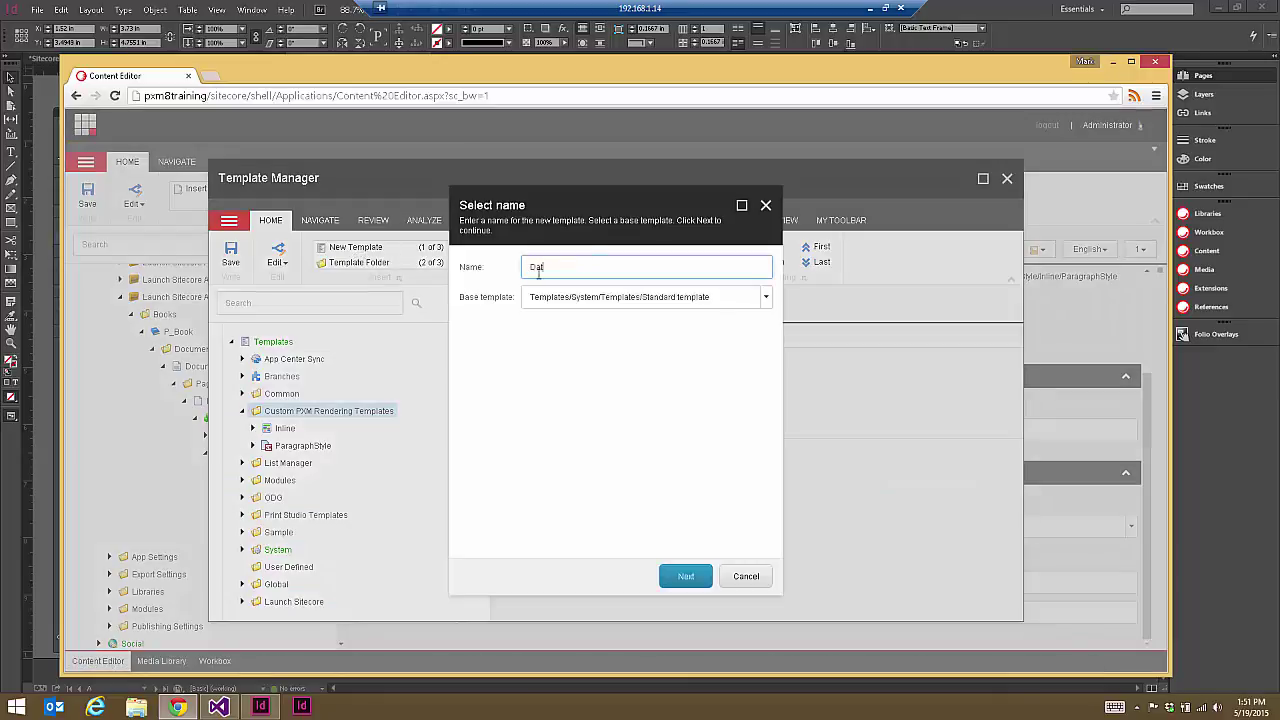
pyautogui.write('a Refen')
pyautogui.click(687, 579)
pyautogui.click(689, 583)
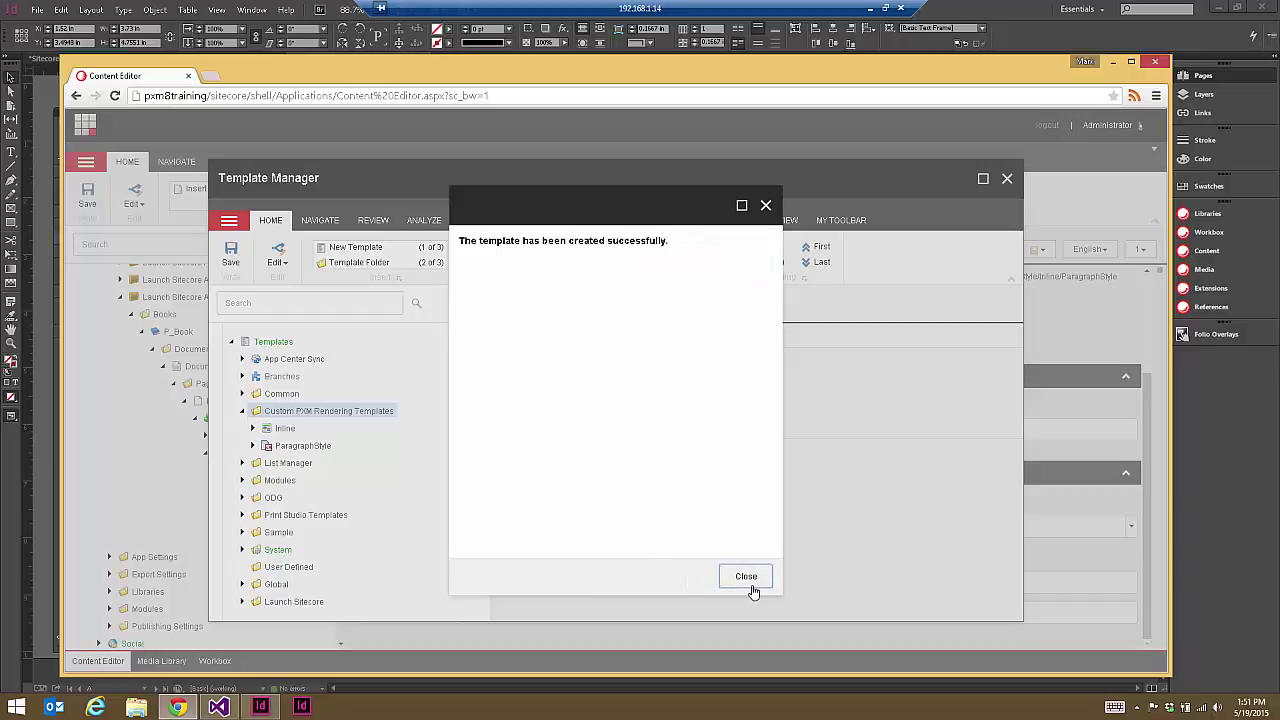
pyautogui.click(750, 590)
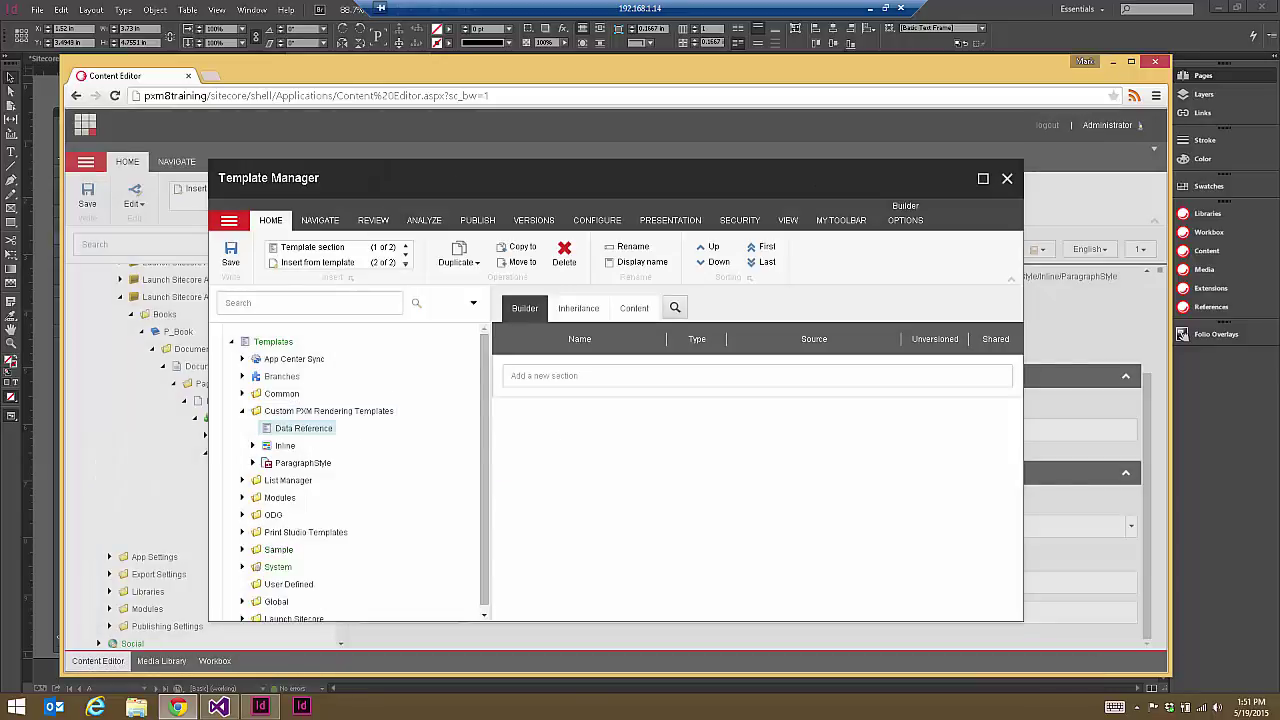
# Step: Add an Items section to the Data Reference template
pyautogui.click(574, 375)
pyautogui.write('Items')
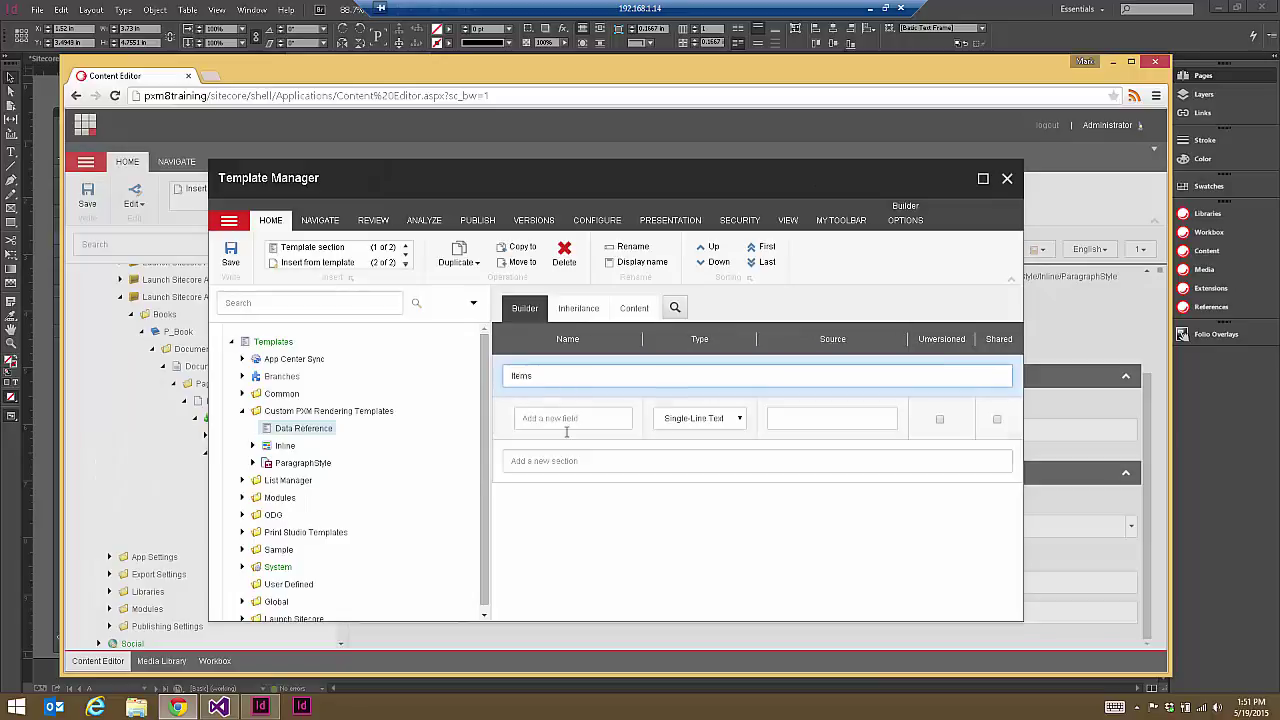
pyautogui.click(563, 418)
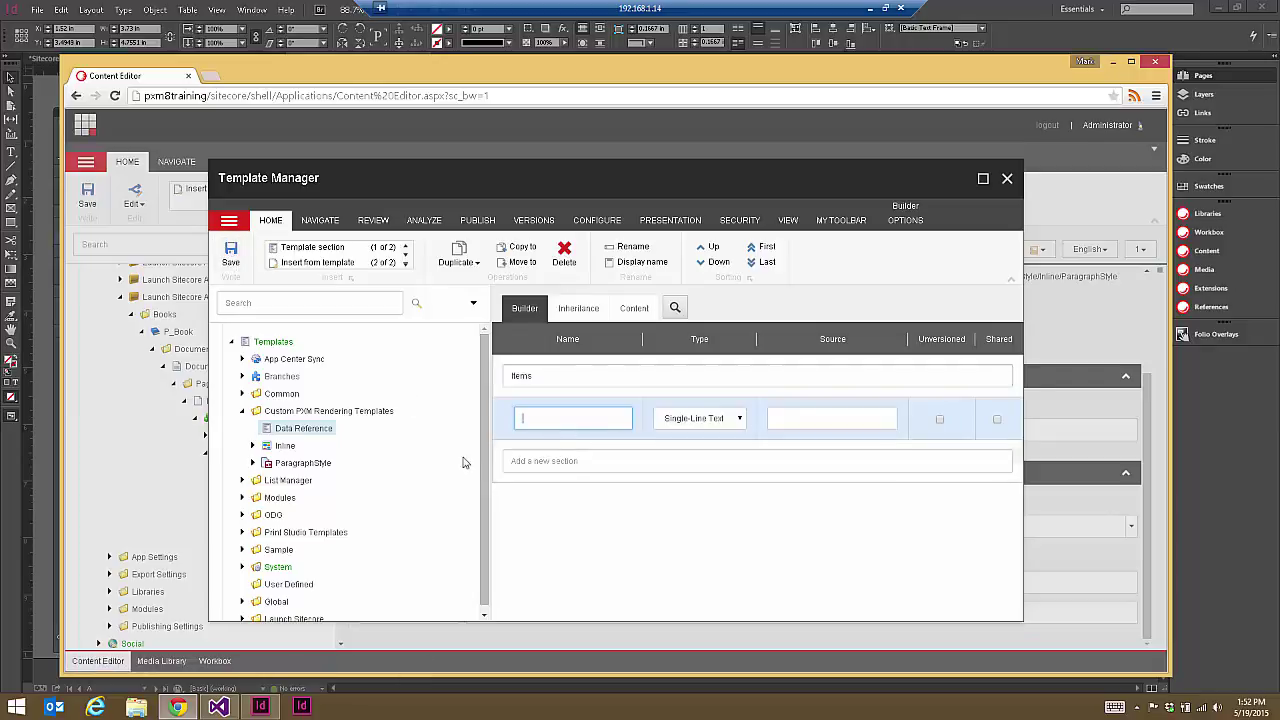
# Step: Expand Print Studio Templates > Publishing Engine > P_Snippet to show its Items section fields
pyautogui.scroll(-1, 490, 465)
pyautogui.click(242, 526)
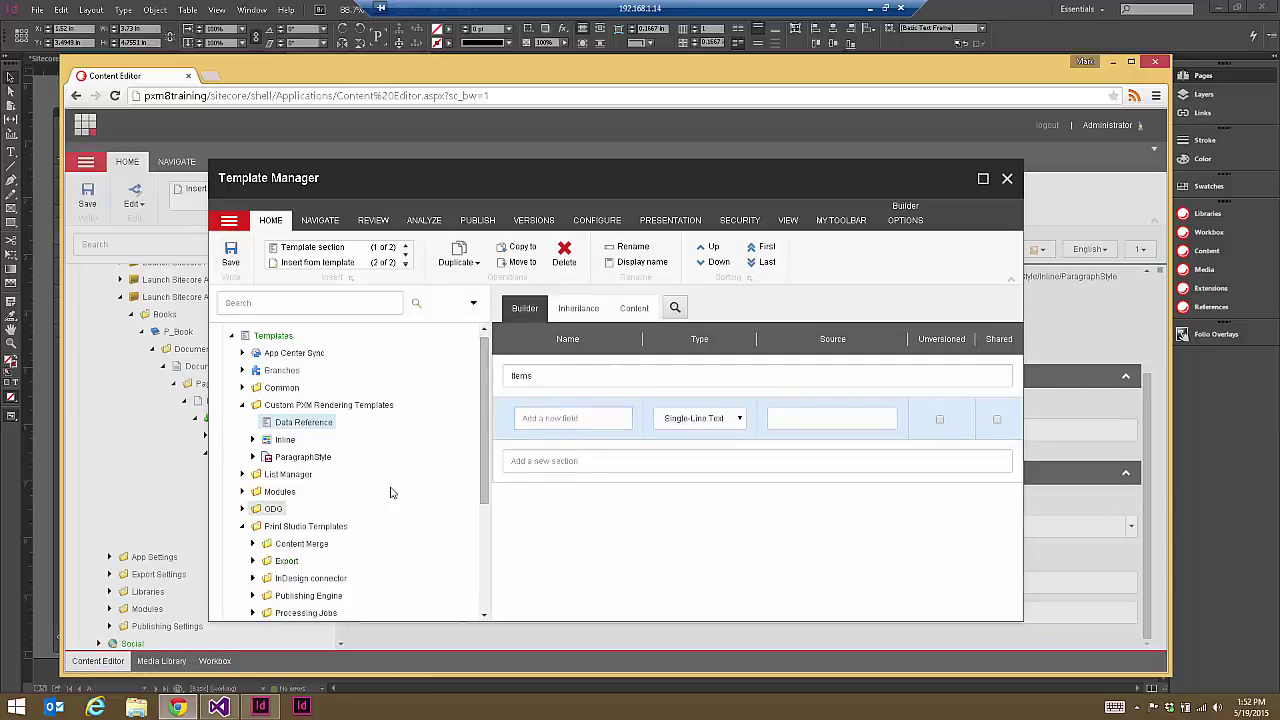
pyautogui.scroll(-3, 445, 480)
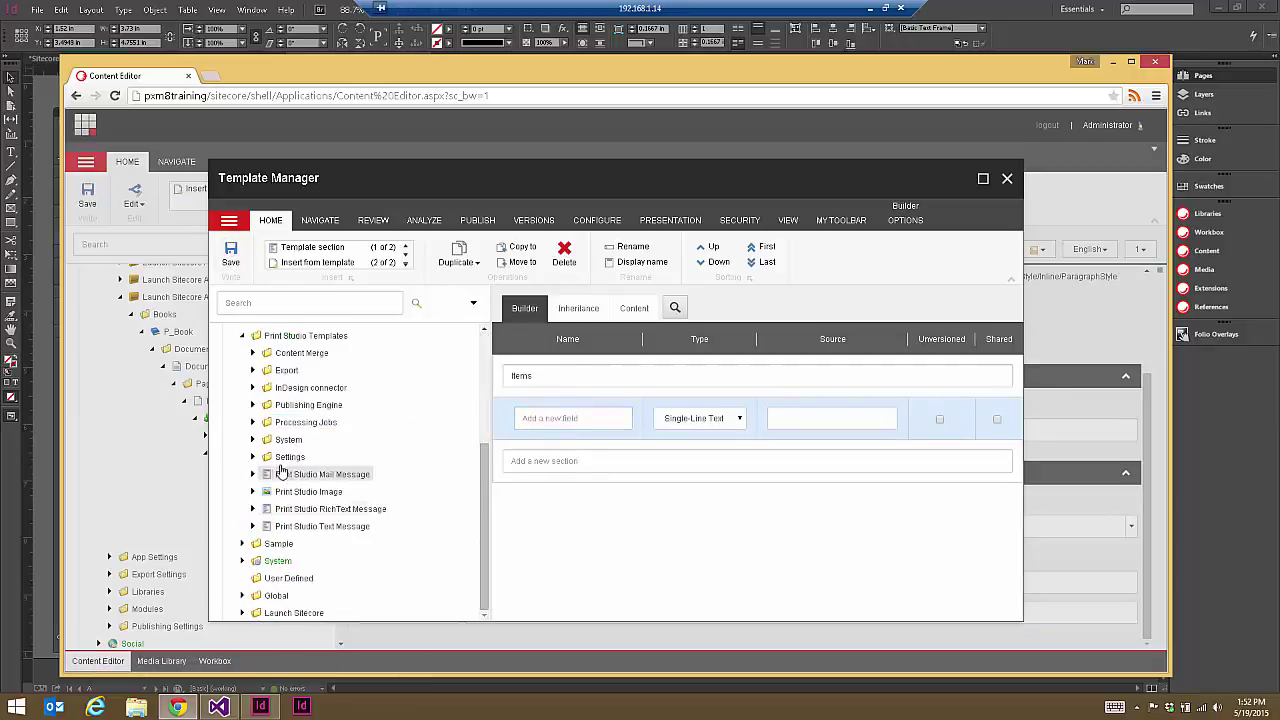
pyautogui.click(253, 405)
pyautogui.scroll(-5, 490, 503)
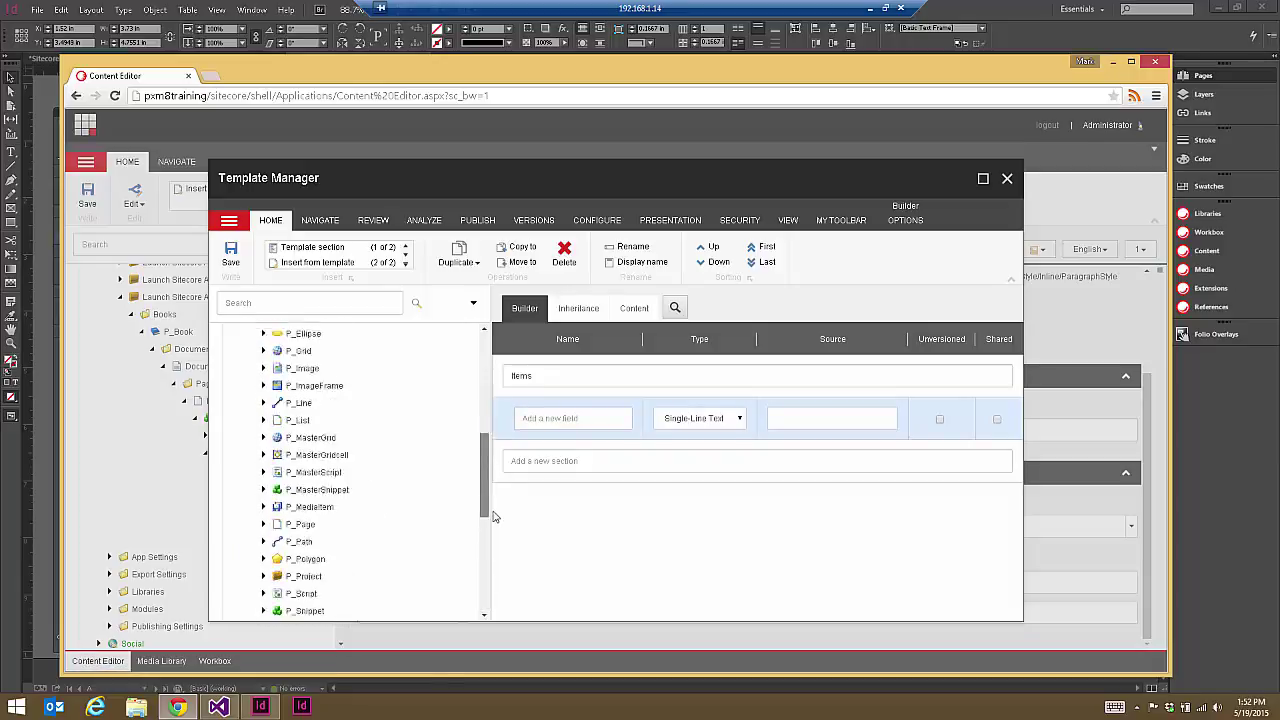
pyautogui.scroll(1, 492, 528)
pyautogui.click(264, 511)
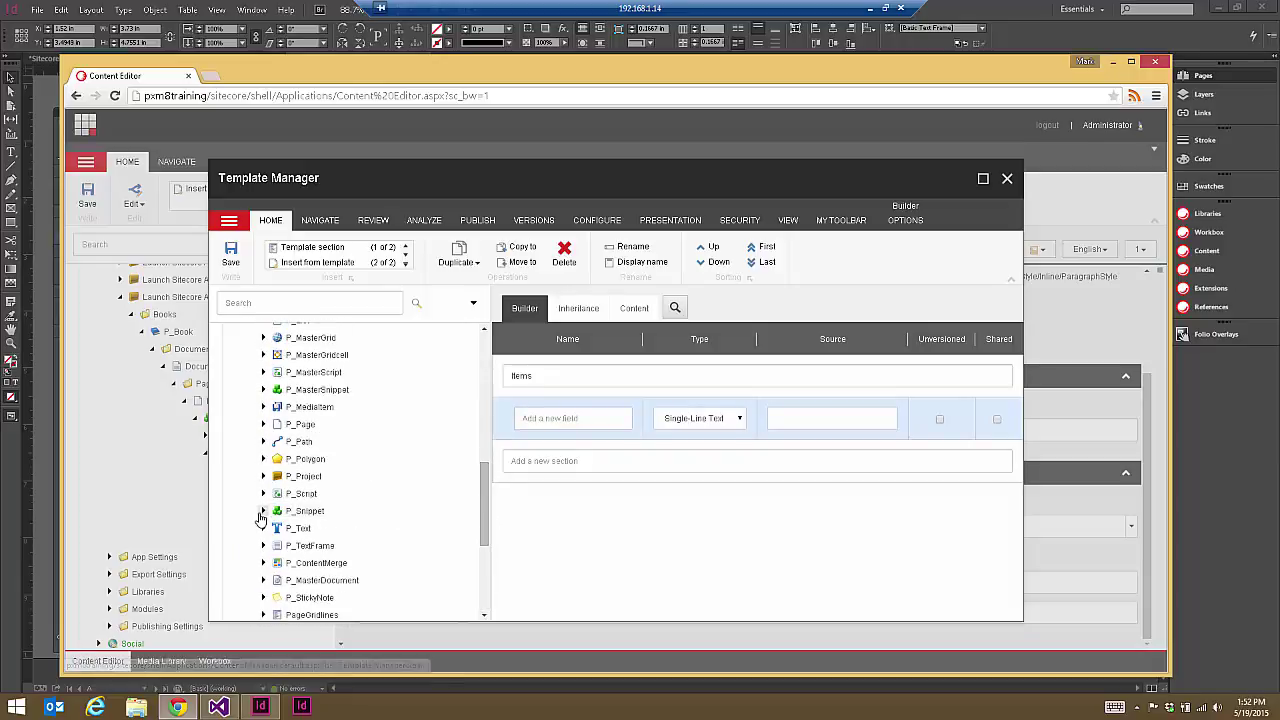
pyautogui.click(274, 528)
pyautogui.click(274, 528)
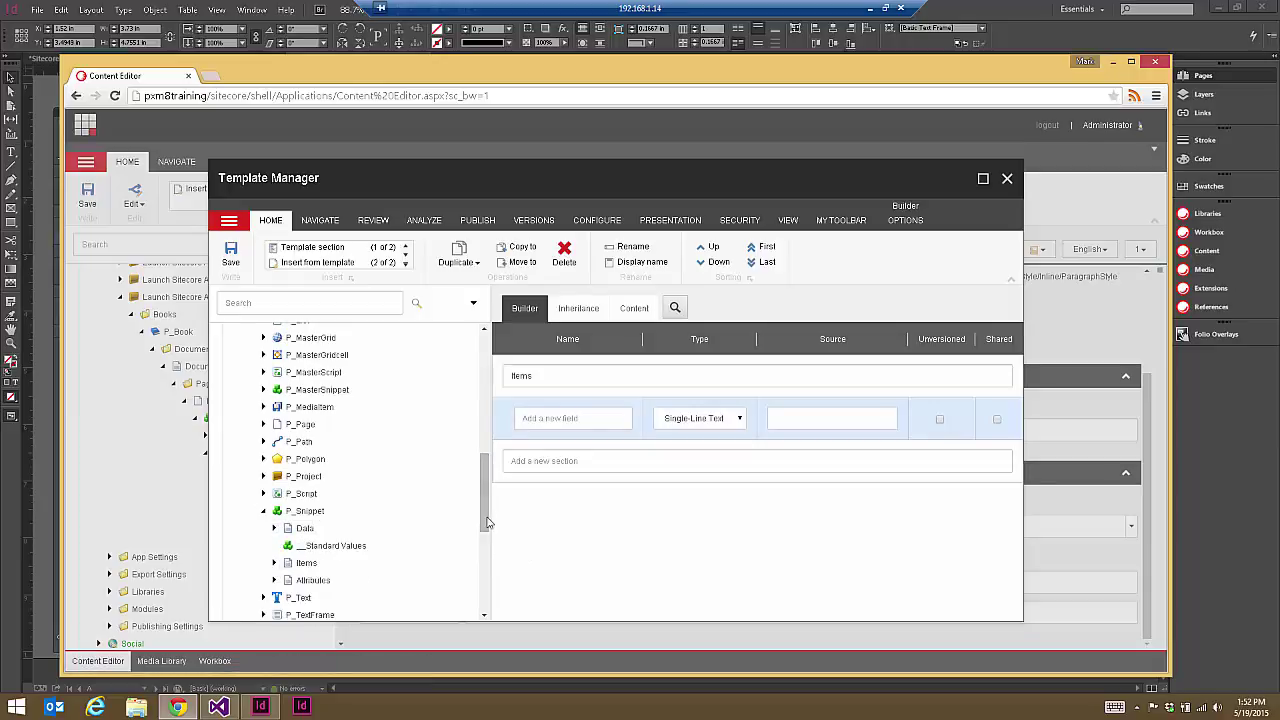
pyautogui.scroll(-2, 490, 525)
pyautogui.click(274, 490)
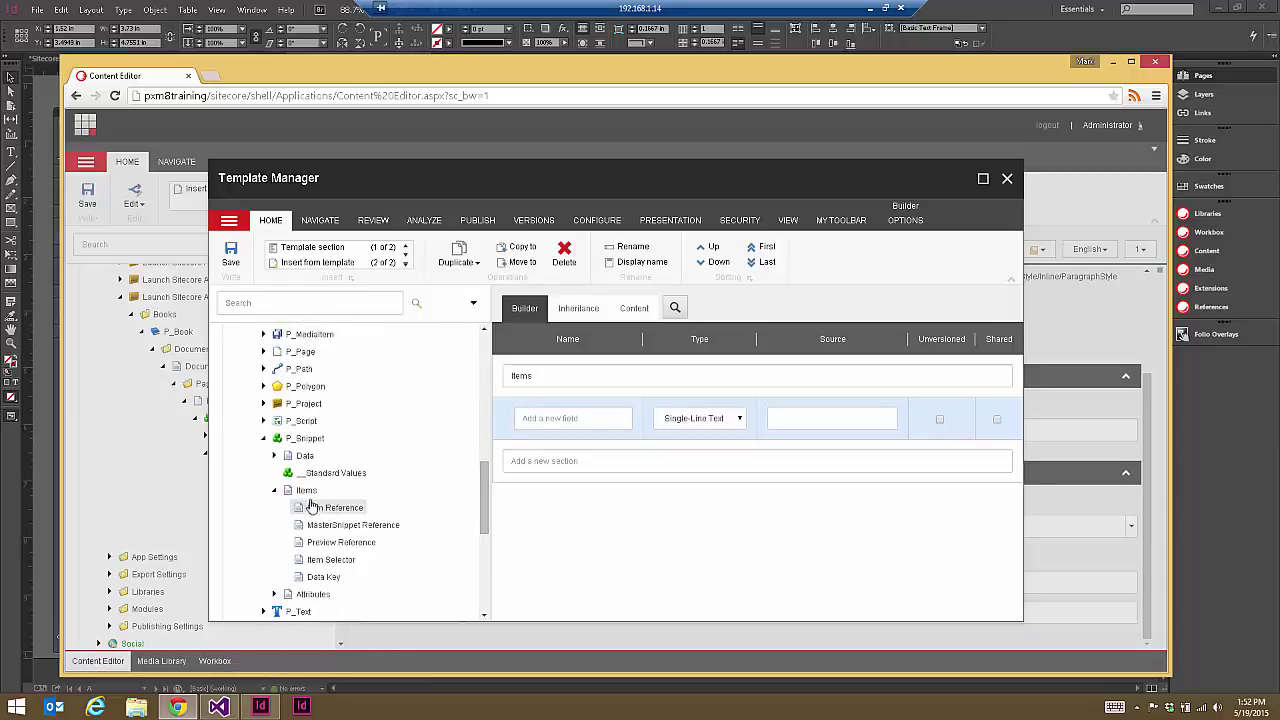
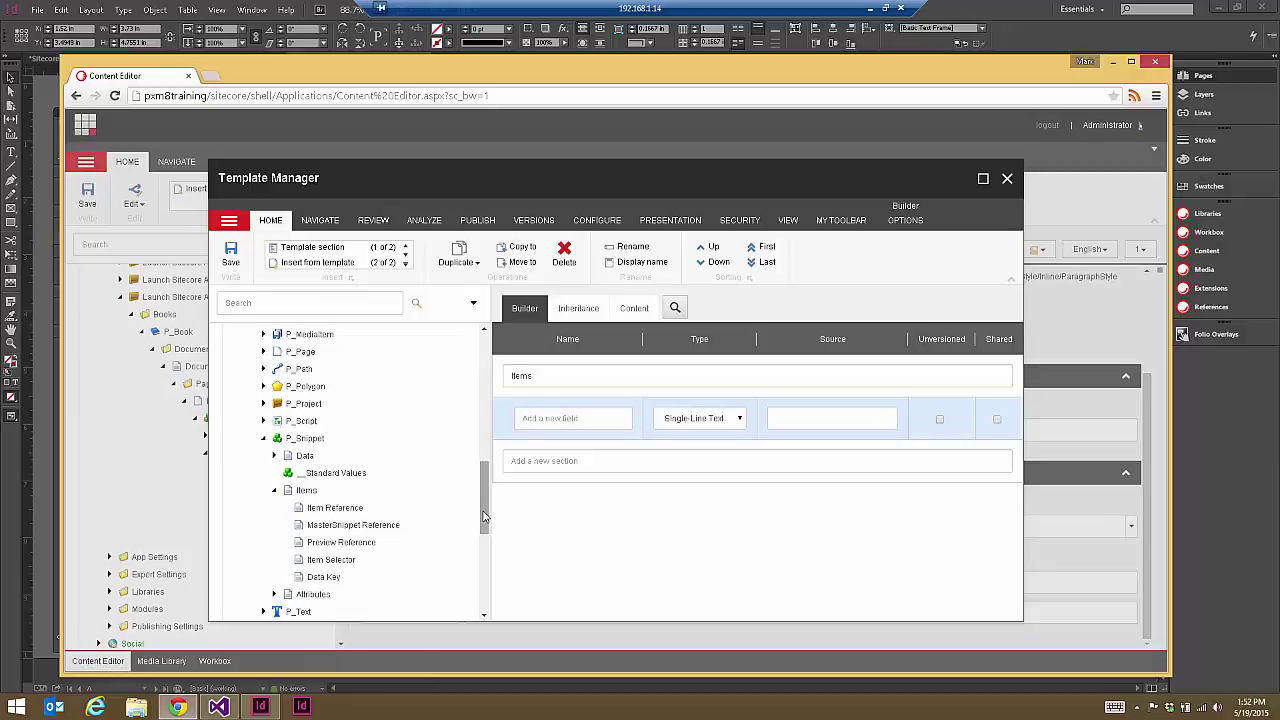
# Step: Briefly check P_Snippet's Data section, then scroll to the Data Reference Items section
pyautogui.moveTo(488, 510); pyautogui.dragTo(488, 520)
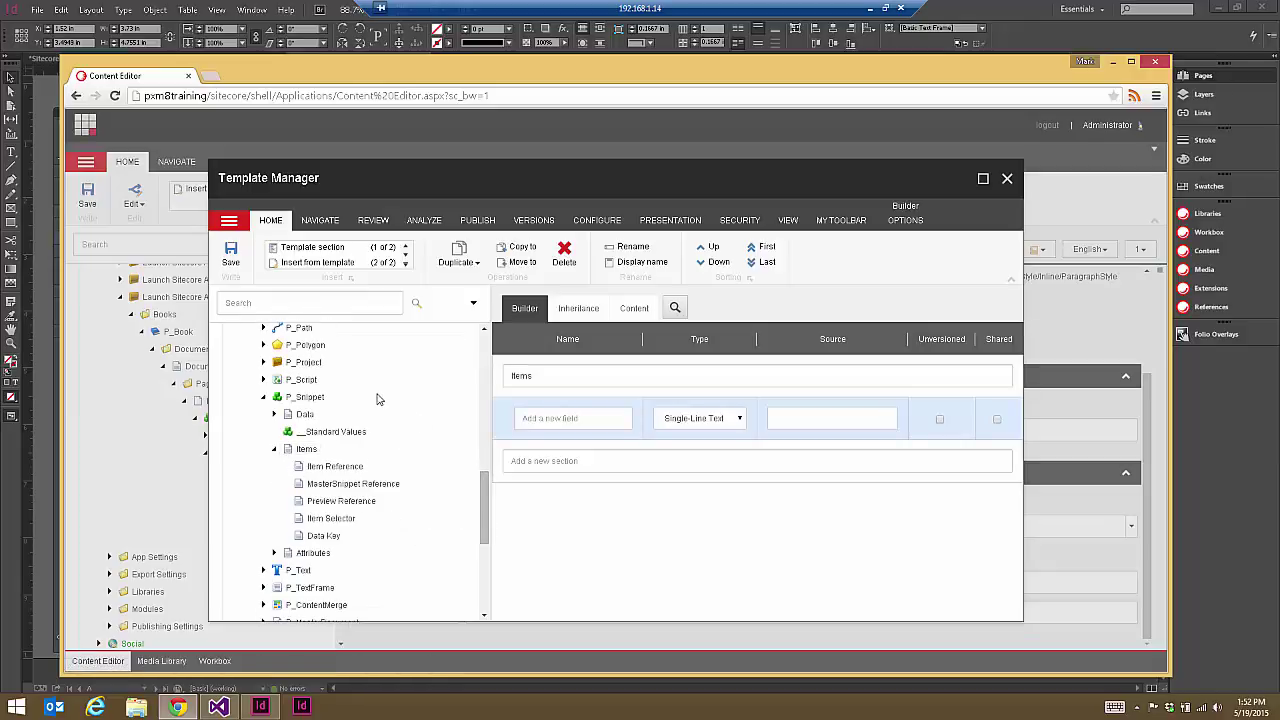
pyautogui.click(276, 414)
pyautogui.click(276, 414)
pyautogui.moveTo(488, 500); pyautogui.dragTo(488, 513)
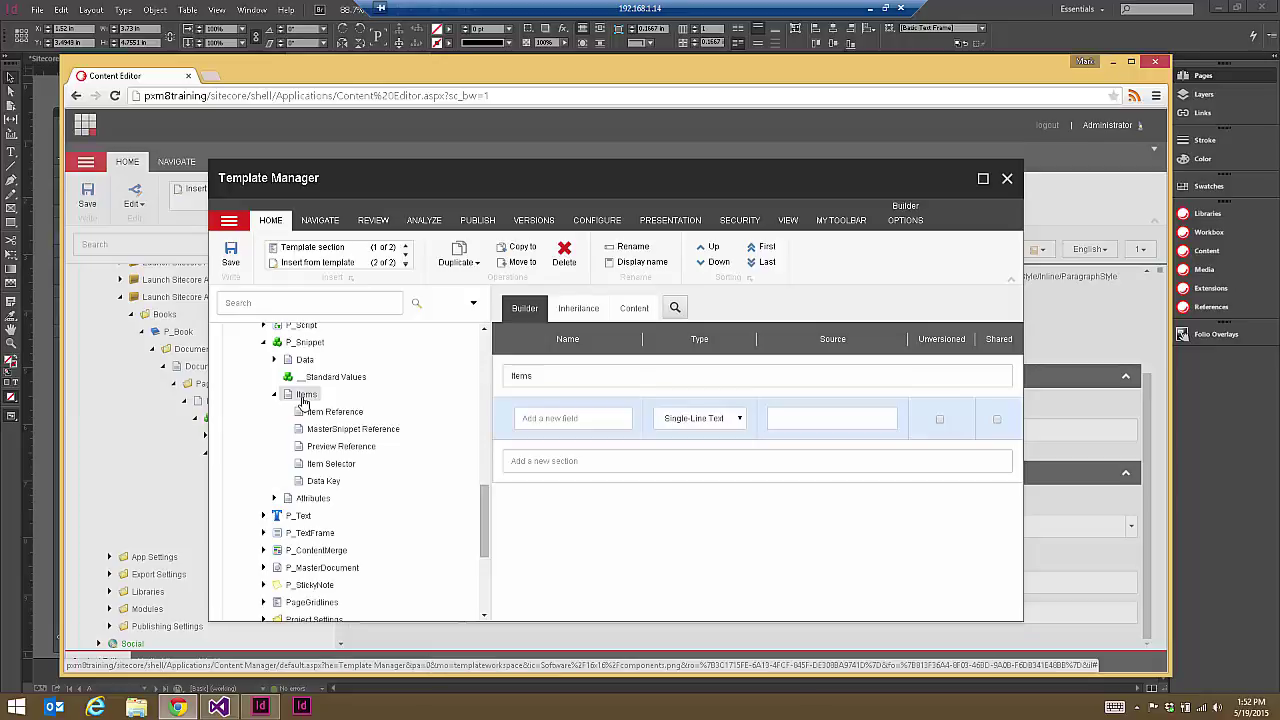
pyautogui.moveTo(488, 549); pyautogui.dragTo(492, 385)
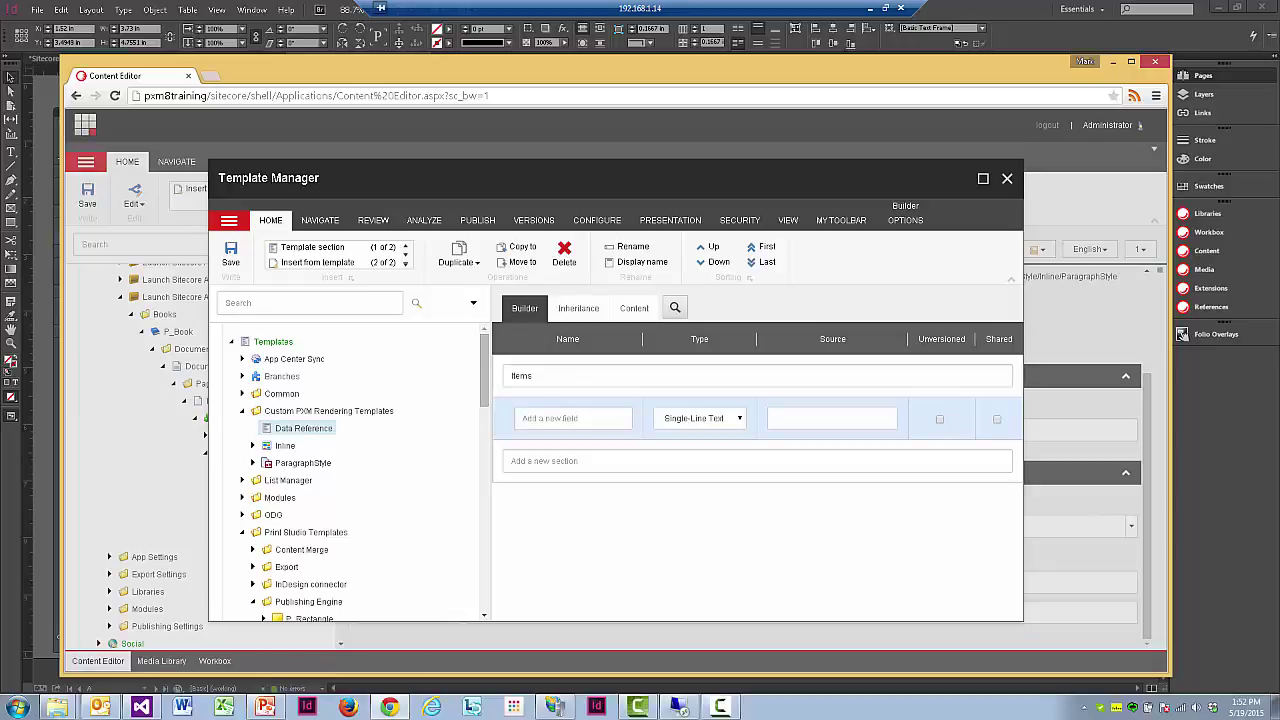
# Step: Add an 'Item Reference' field of type Droptree to the Items section
pyautogui.click(540, 420)
pyautogui.write('Item Reference')
pyautogui.click(740, 418)
pyautogui.press('d')
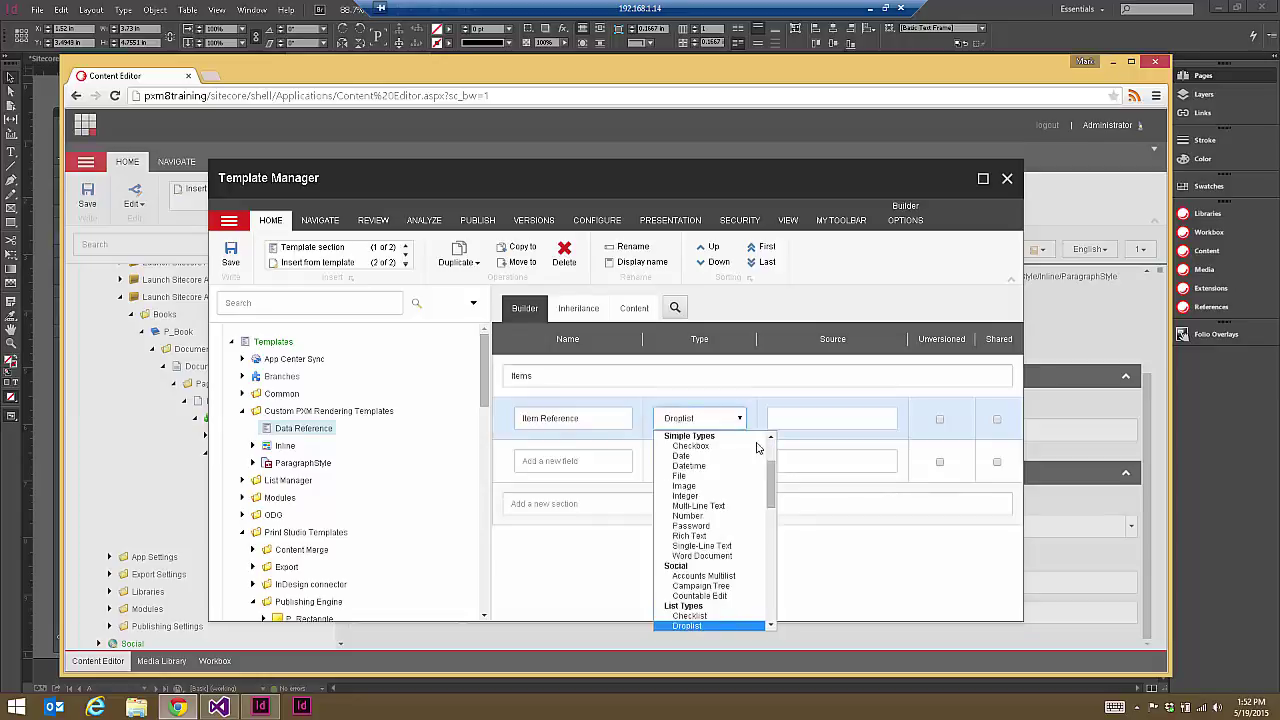
pyautogui.moveTo(771, 495); pyautogui.dragTo(785, 544)
pyautogui.click(717, 577)
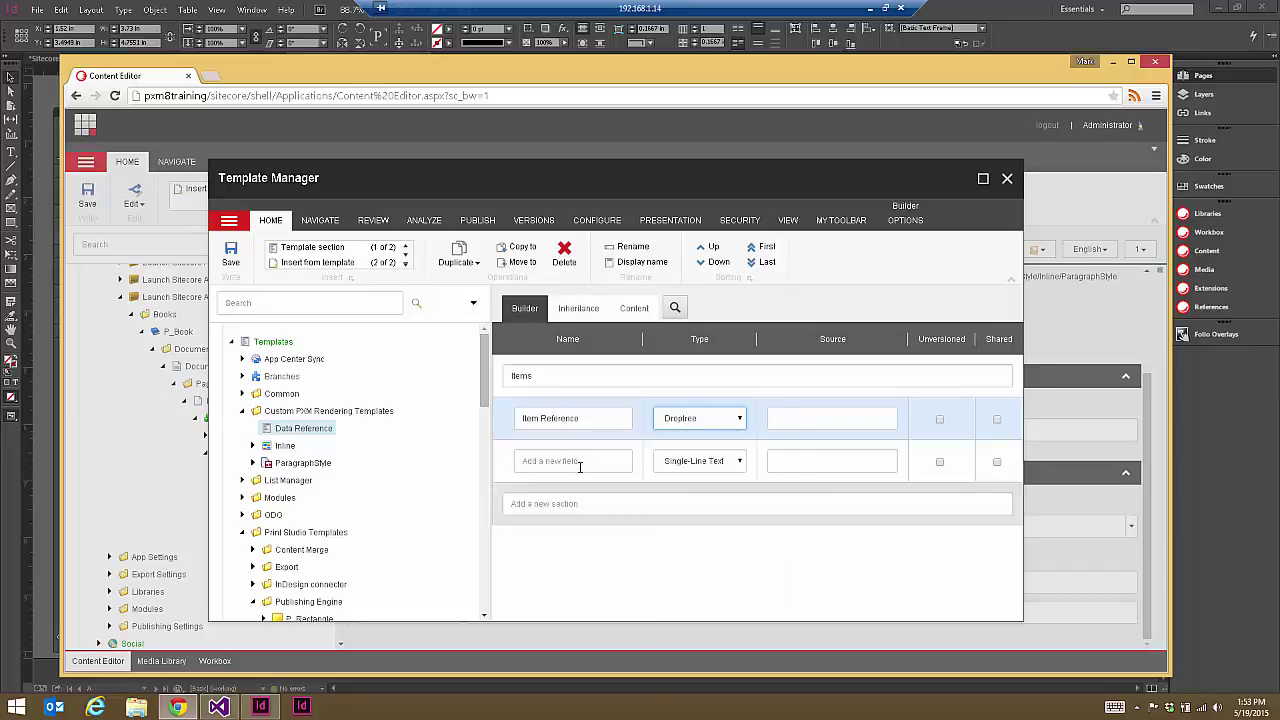
# Step: Add the fields 'Item Field', 'Item Selector' and 'Data Key' below Item Reference
pyautogui.click(578, 462)
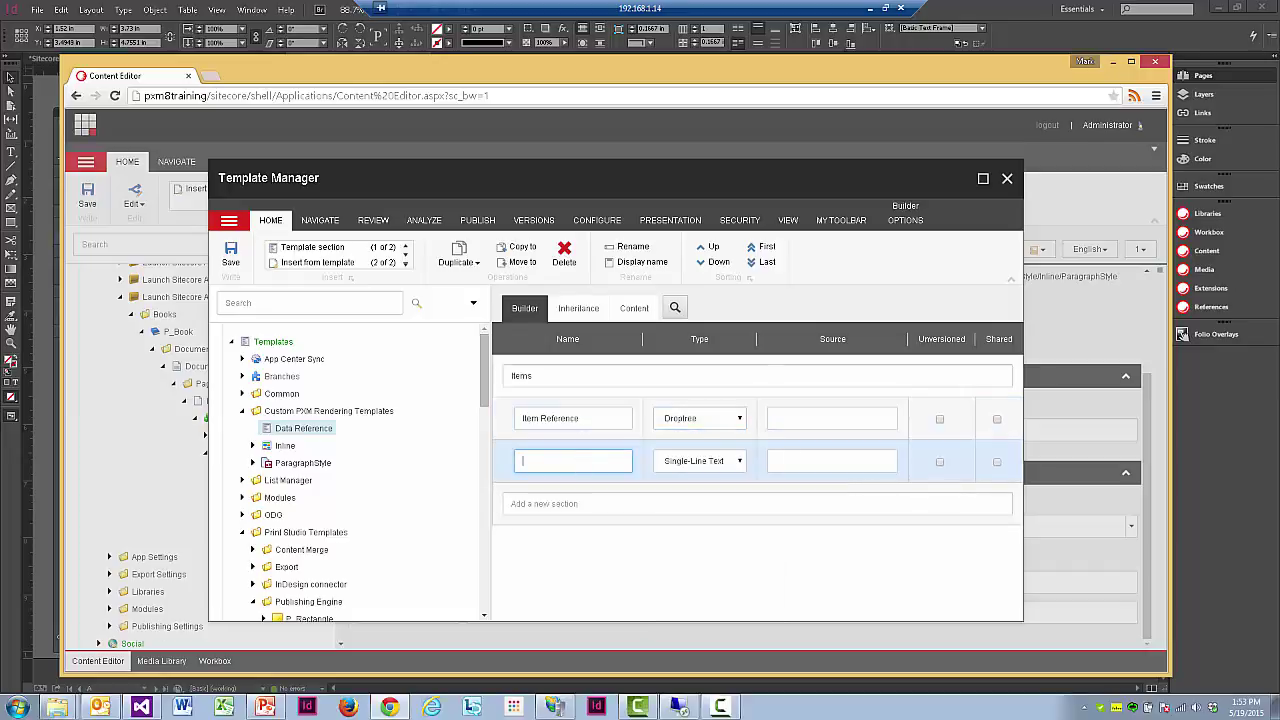
pyautogui.write('Item Field')
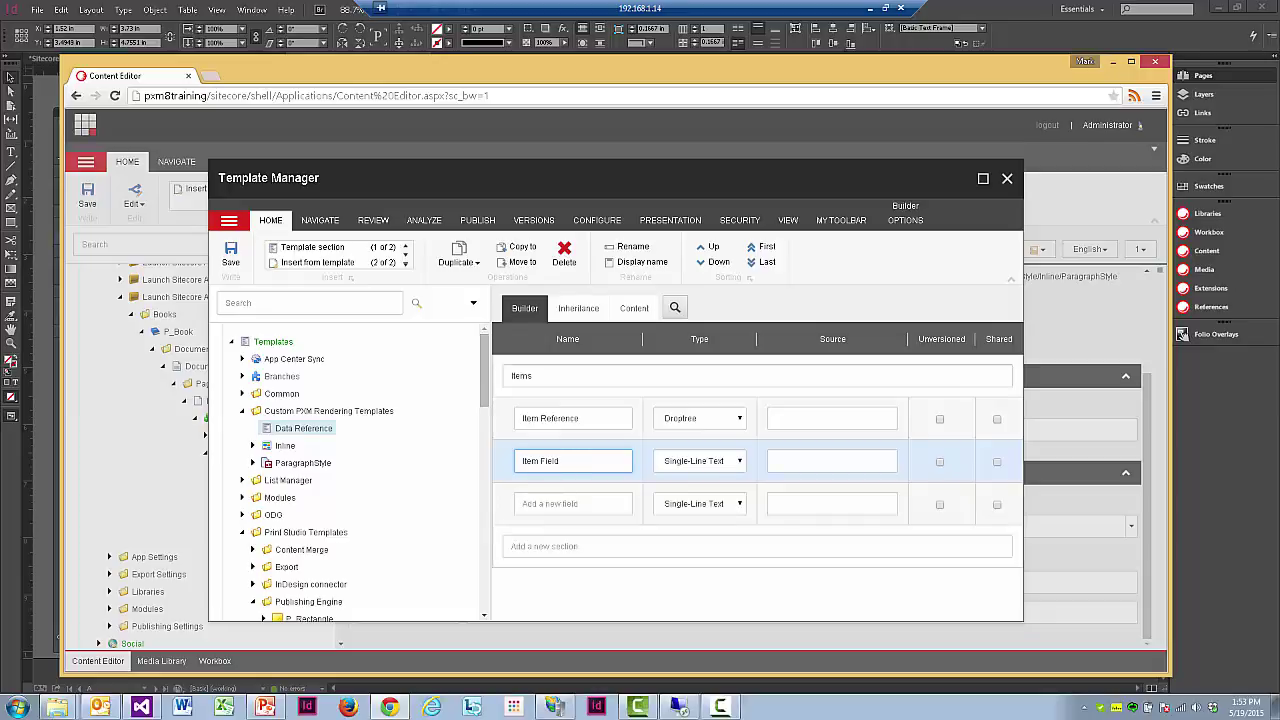
pyautogui.click(600, 508)
pyautogui.write('Item Selector')
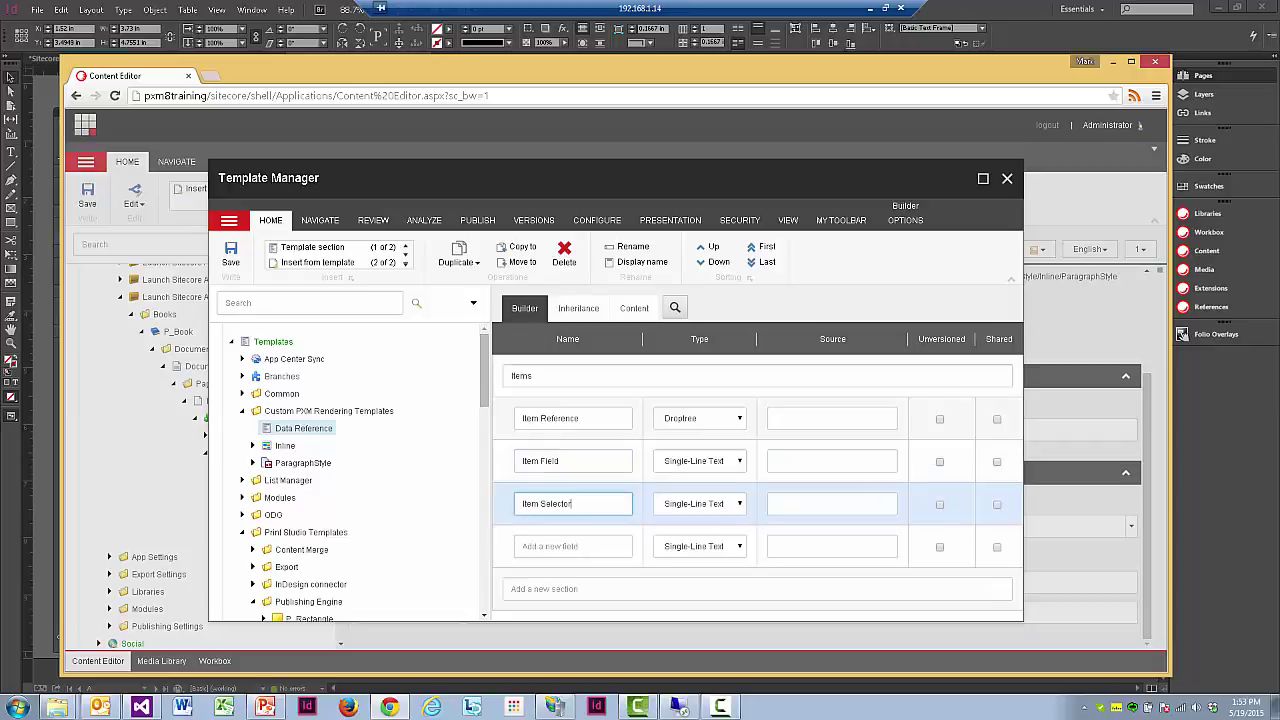
pyautogui.click(586, 546)
pyautogui.write('Data Key')
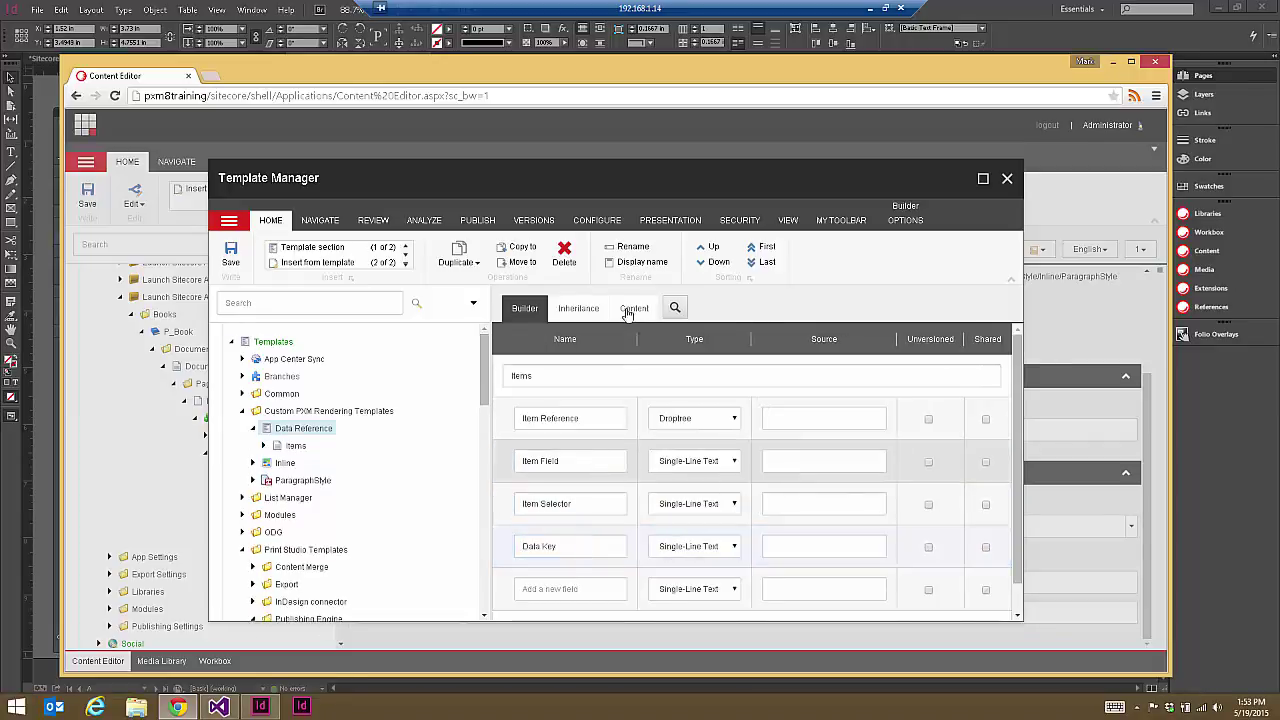
# Step: Set the Data Reference template icon to Business/32x32/data_preferences.png
pyautogui.click(634, 308)
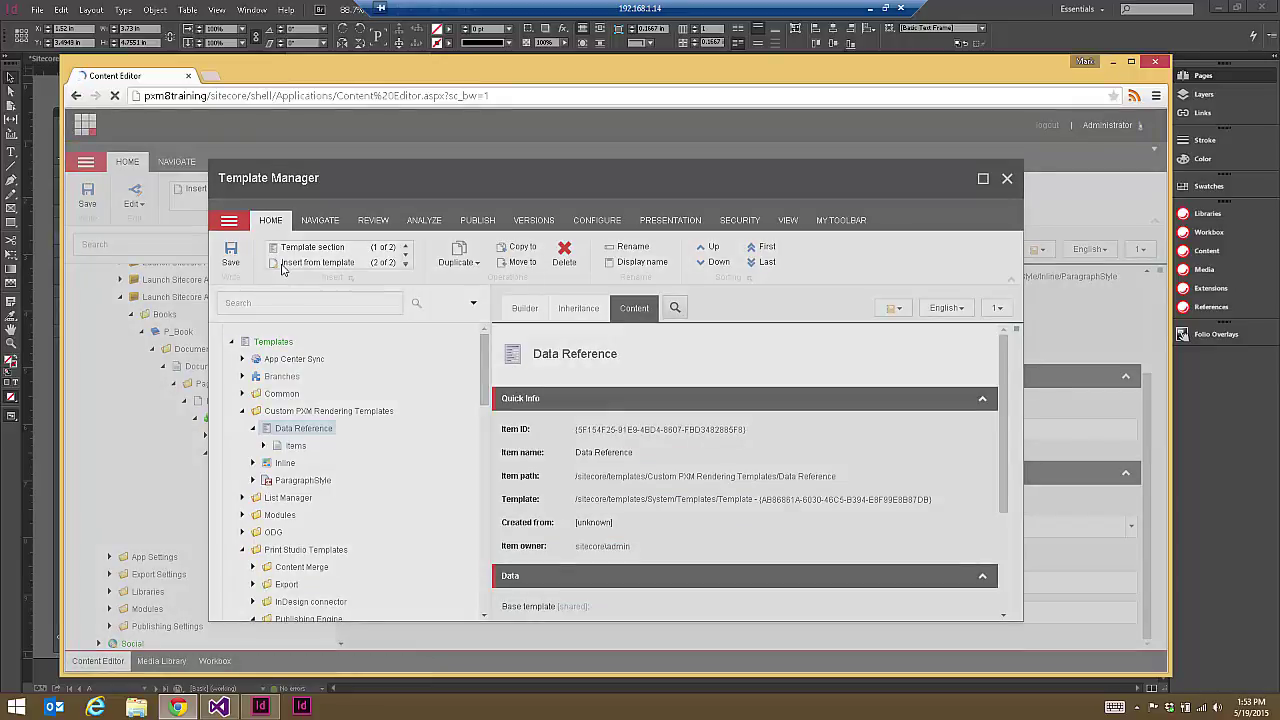
pyautogui.click(544, 343)
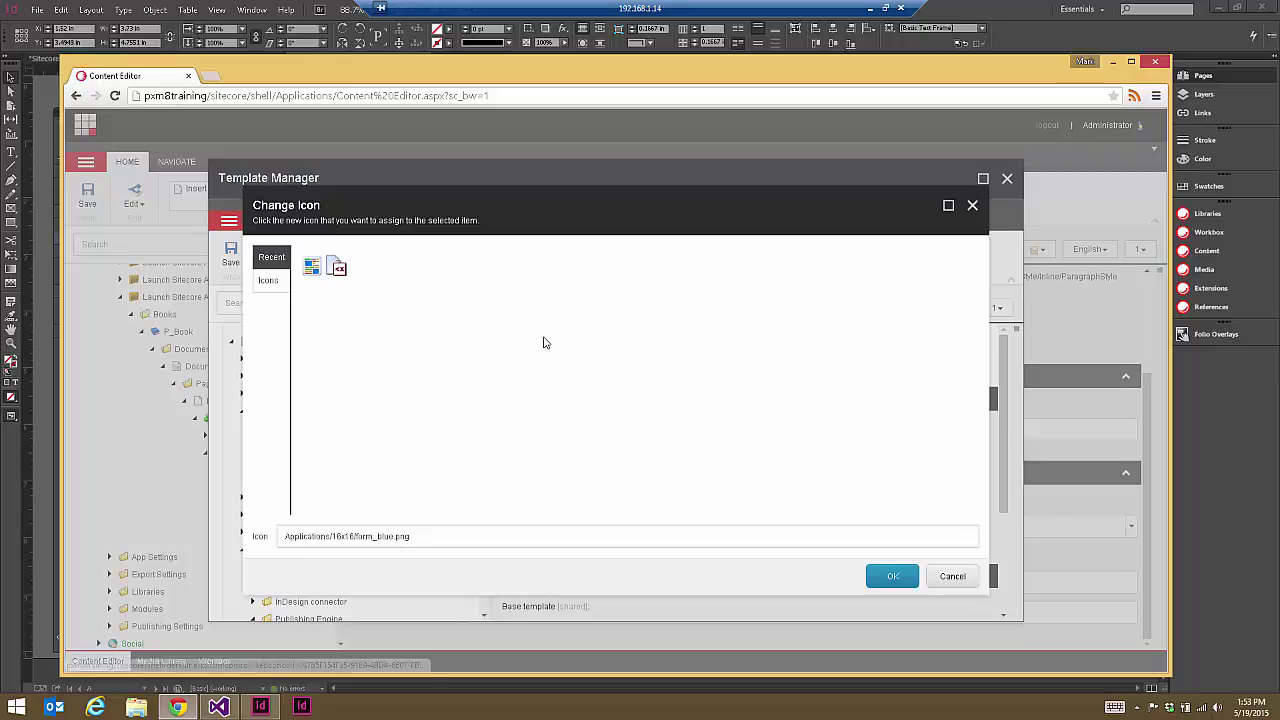
pyautogui.click(268, 280)
pyautogui.click(967, 257)
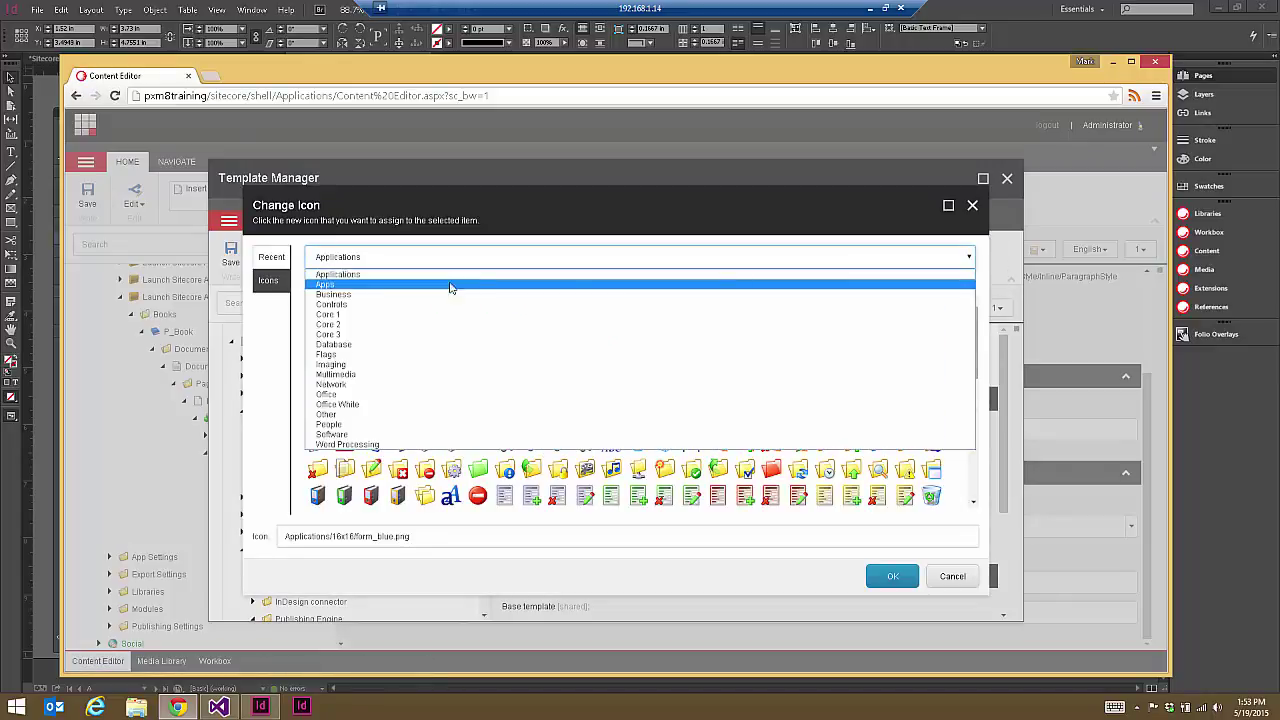
pyautogui.click(373, 295)
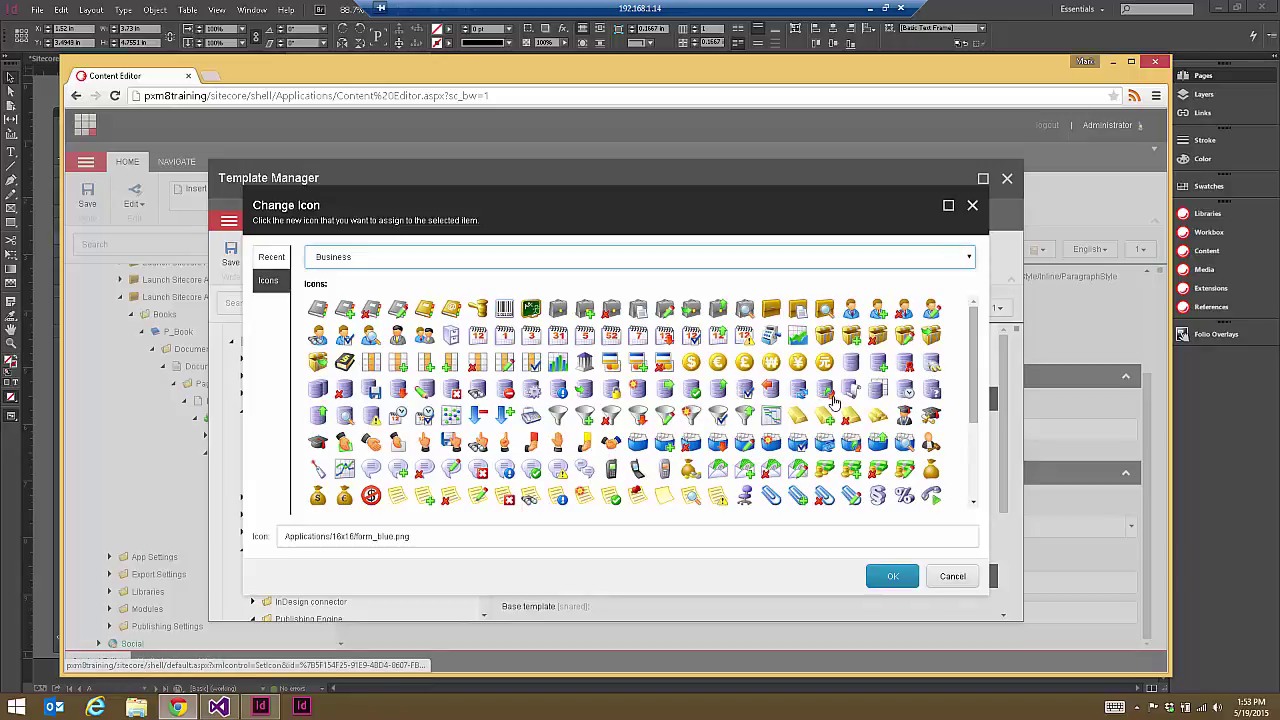
pyautogui.click(746, 392)
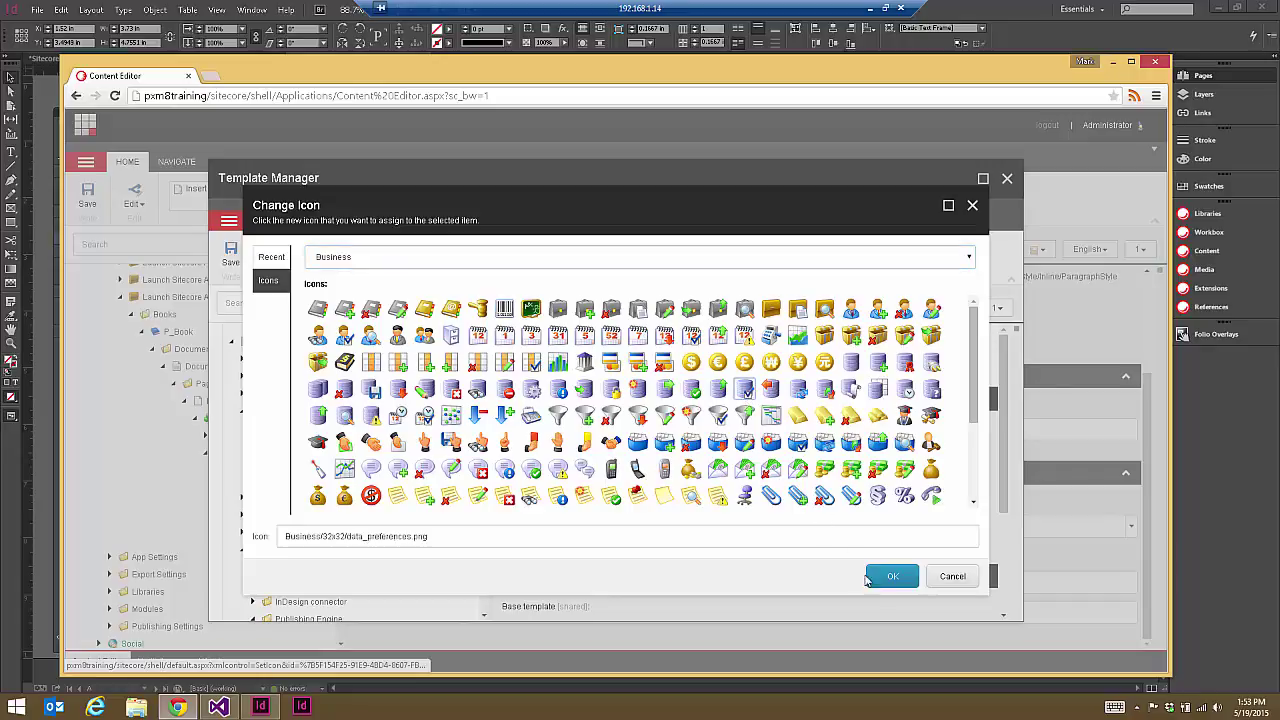
pyautogui.click(892, 576)
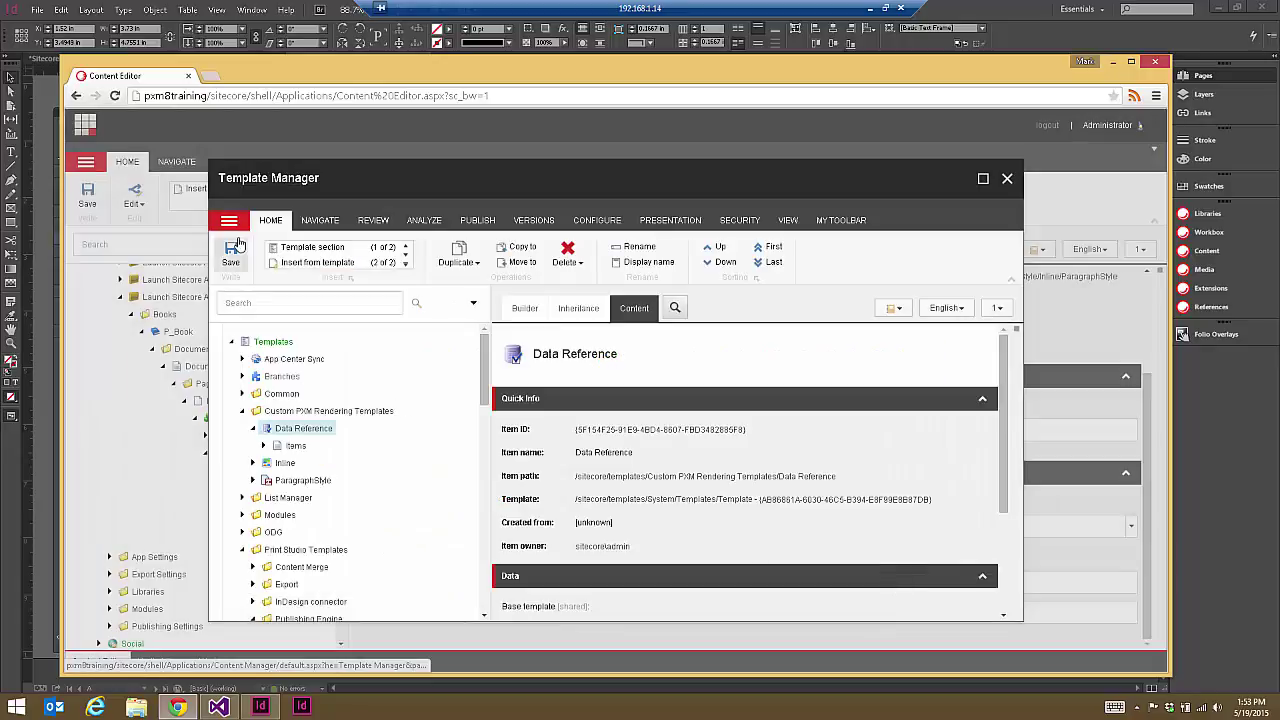
# Step: Add Data Reference as a base template of Inline, save, and close Template Manager
pyautogui.click(285, 462)
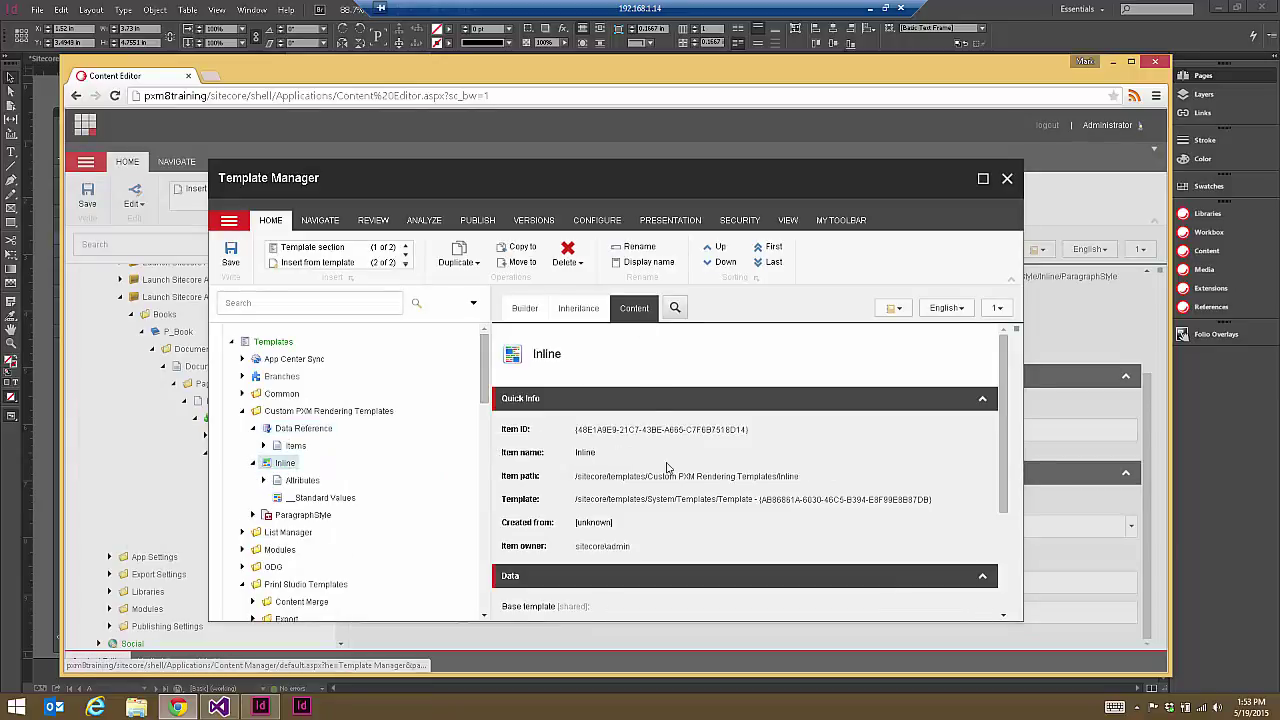
pyautogui.scroll(-2, 705, 422)
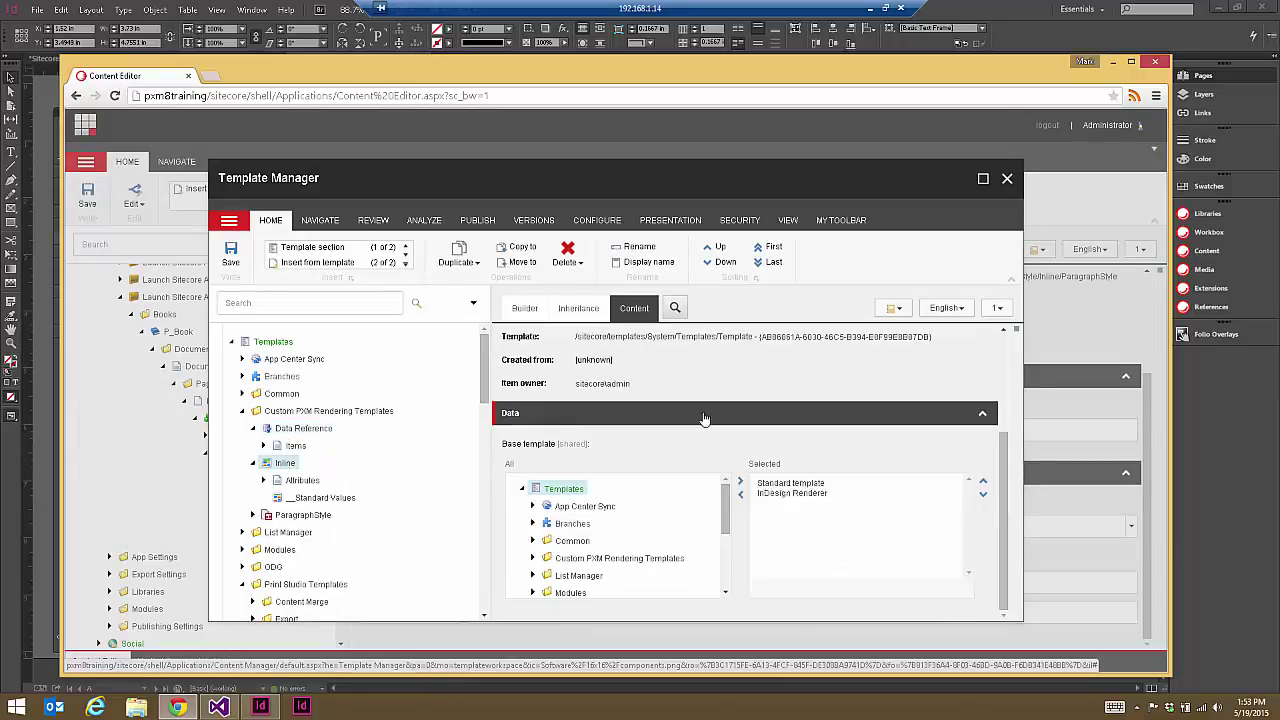
pyautogui.click(533, 558)
pyautogui.scroll(-3, 600, 528)
pyautogui.doubleClick(600, 528)
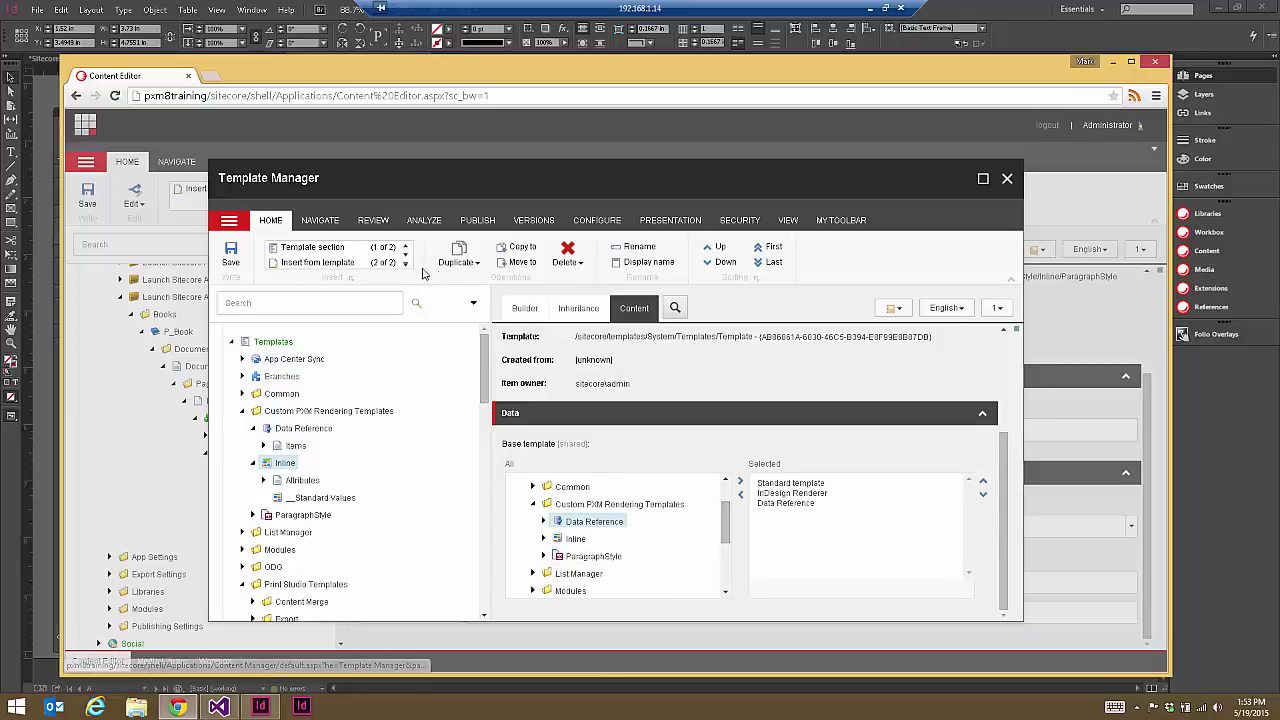
pyautogui.click(230, 258)
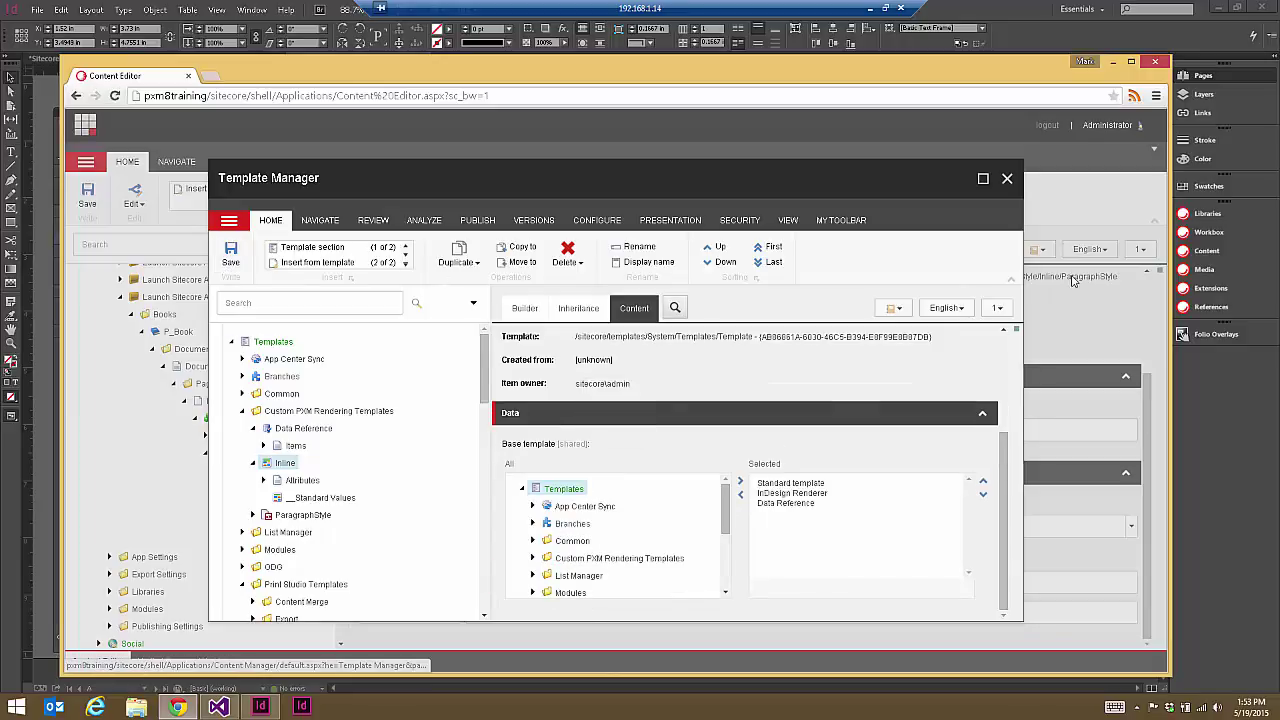
pyautogui.click(1006, 179)
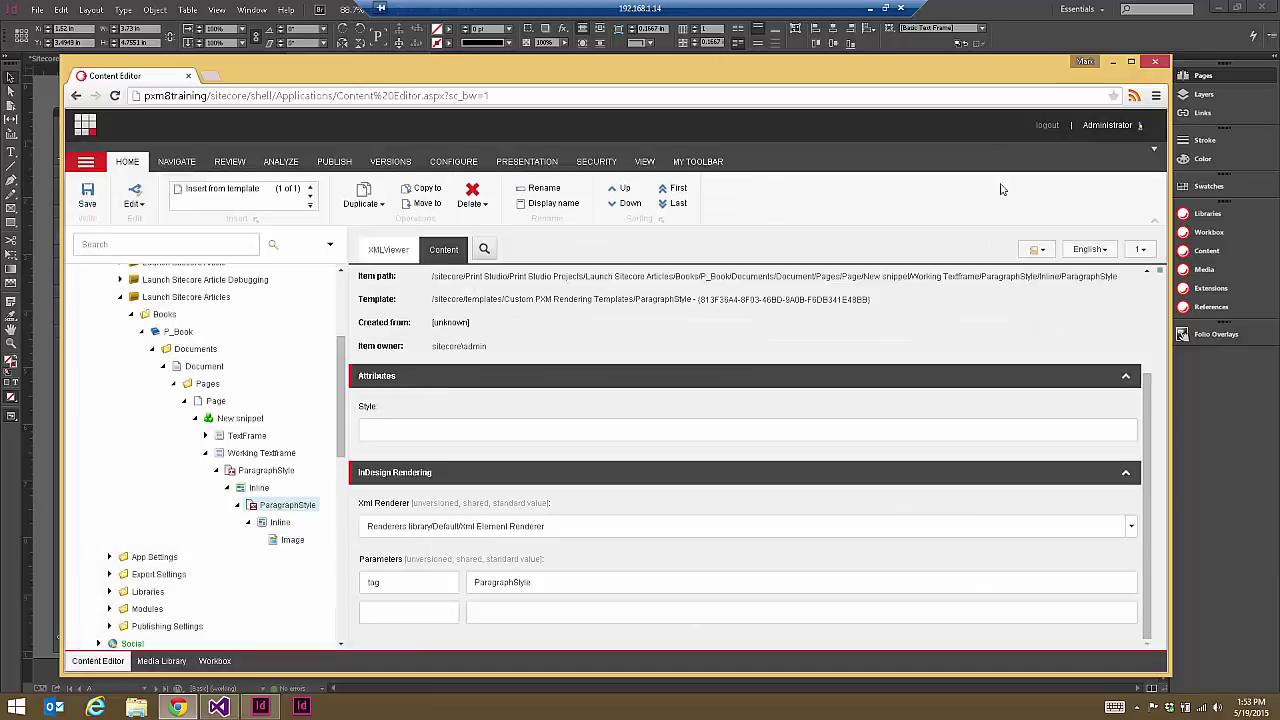
# Step: Point the Inline item's Item Reference at the first Team member and save
pyautogui.click(280, 522)
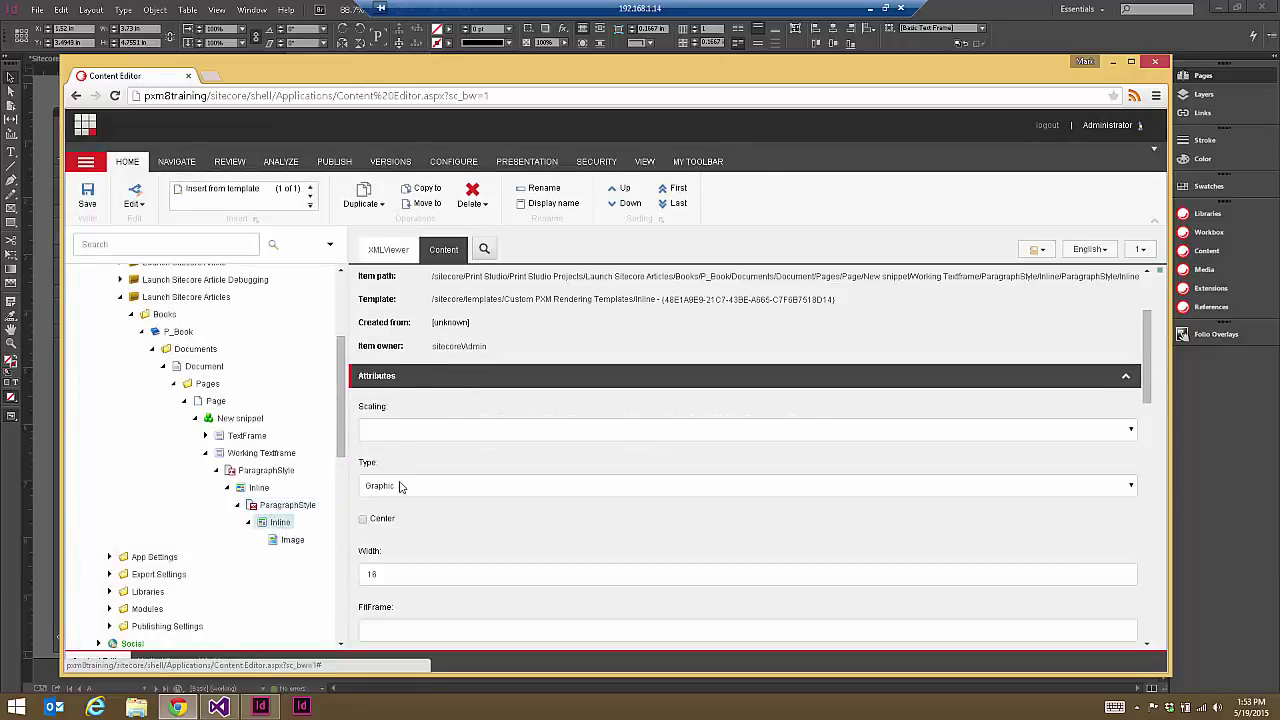
pyautogui.scroll(-8, 595, 465)
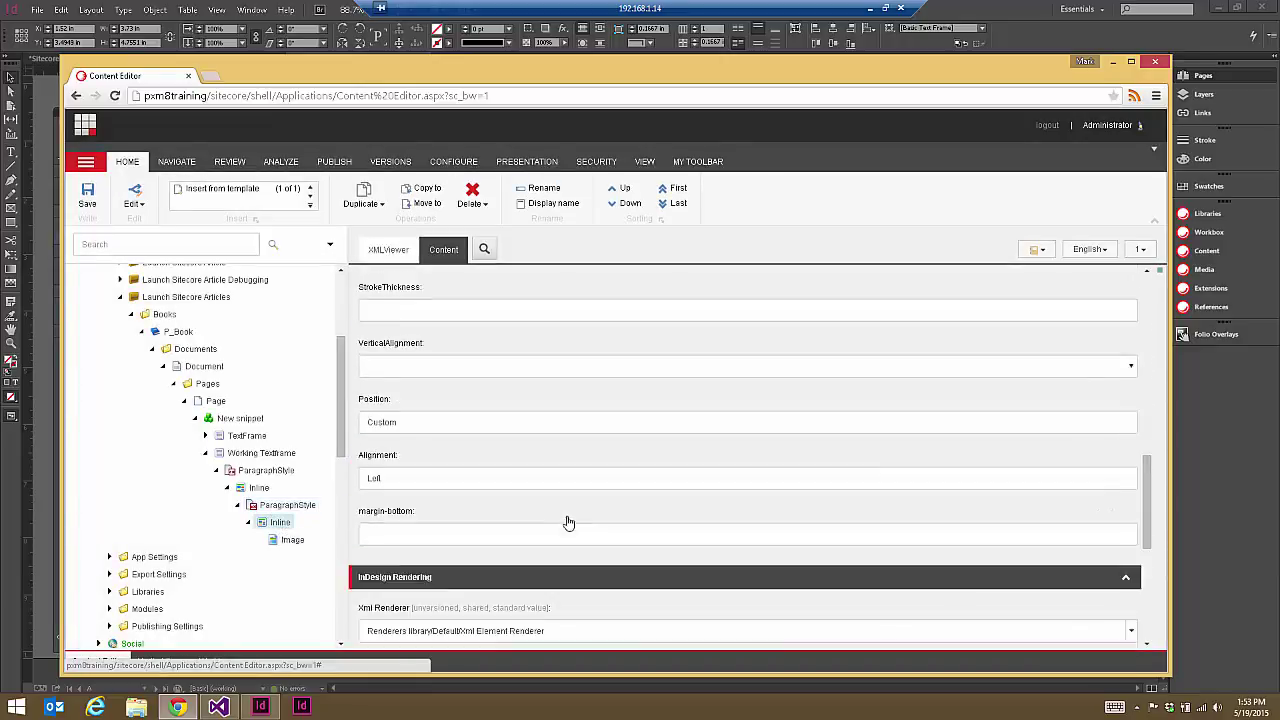
pyautogui.scroll(-5, 567, 521)
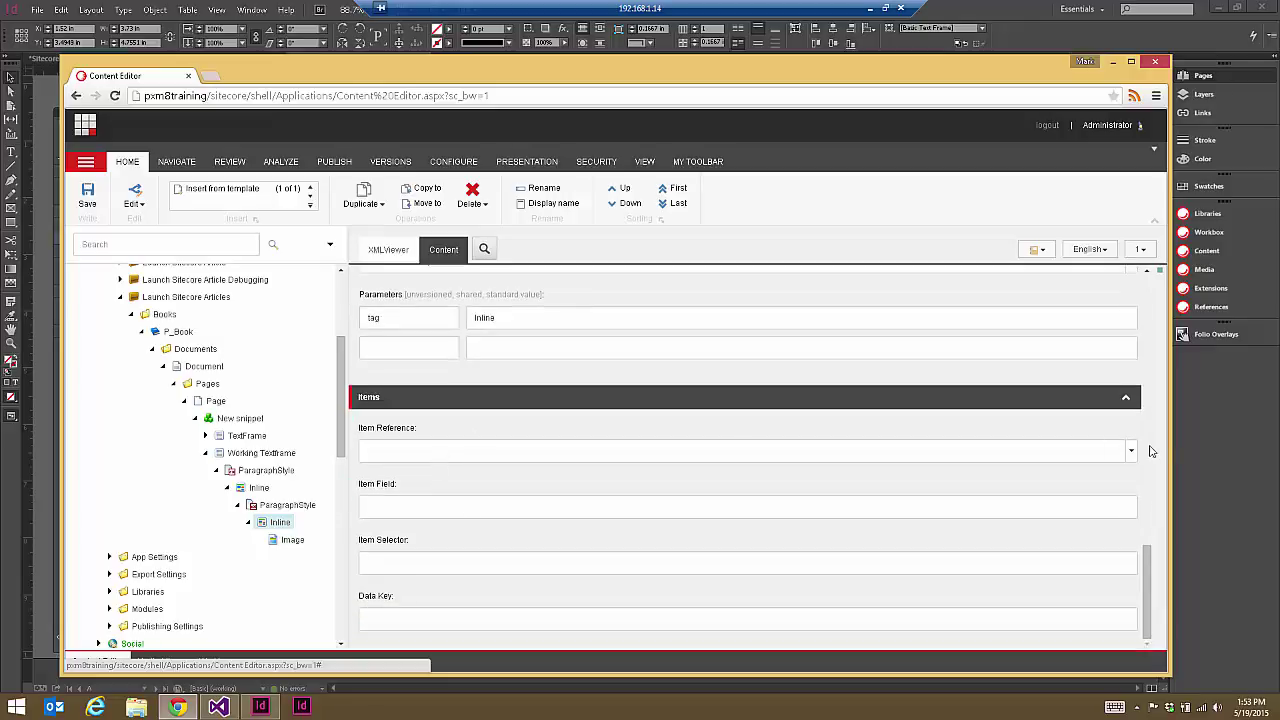
pyautogui.click(1131, 451)
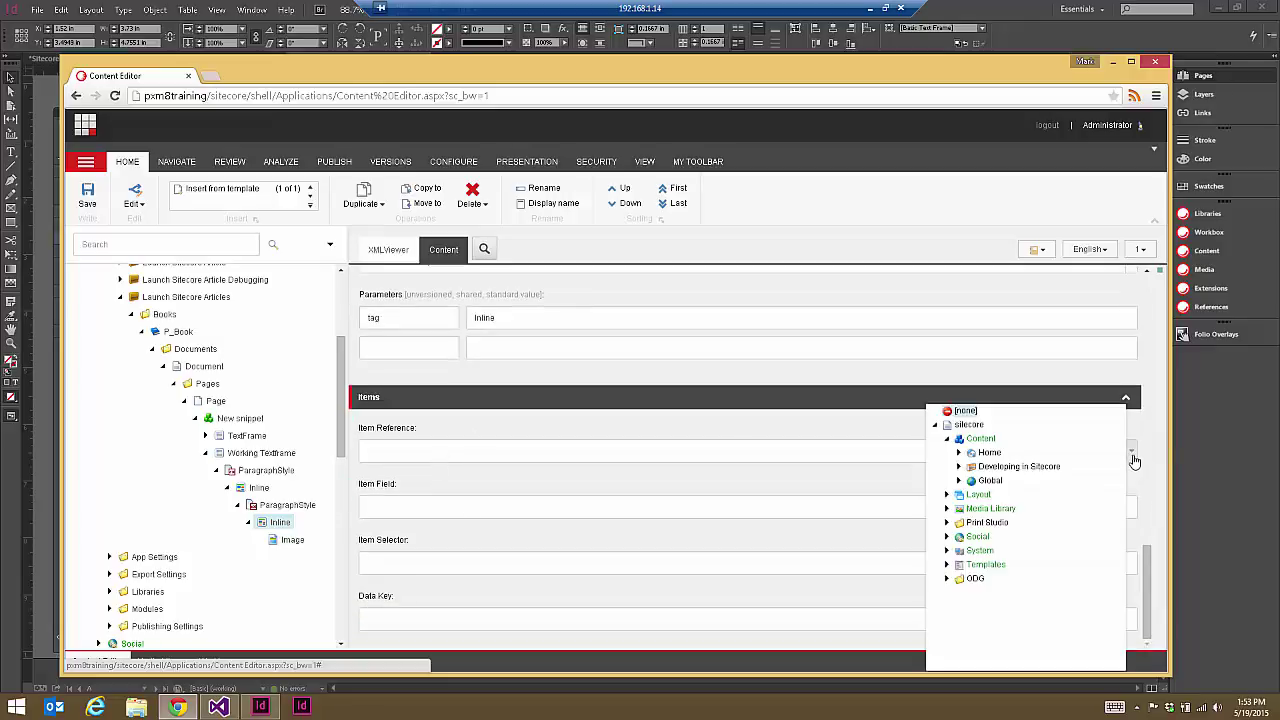
pyautogui.click(957, 454)
pyautogui.click(970, 494)
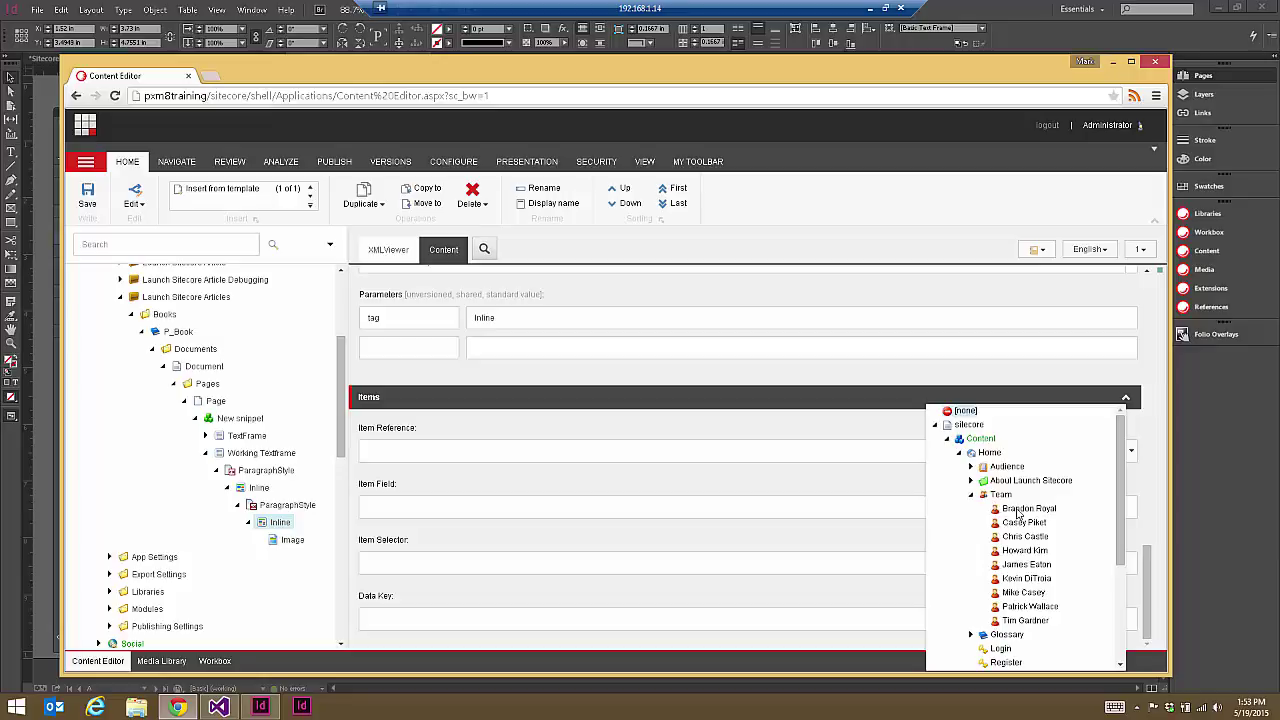
pyautogui.click(1028, 508)
pyautogui.click(450, 511)
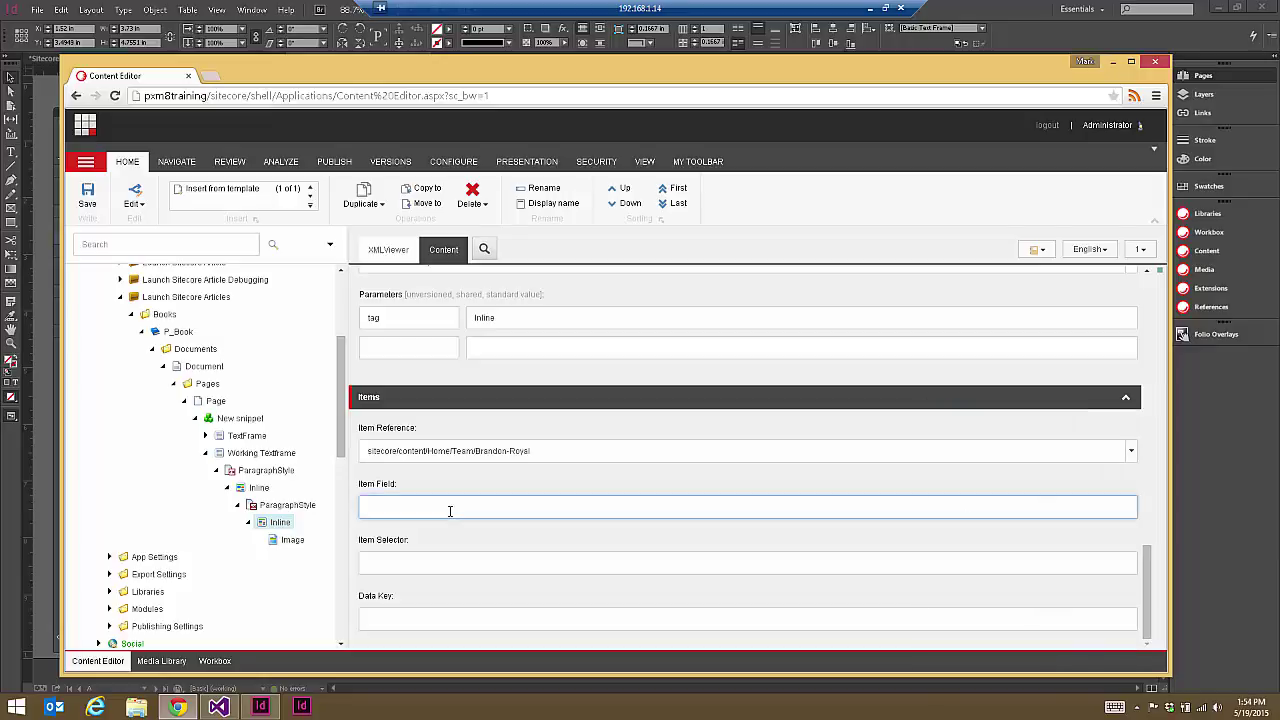
pyautogui.hotkey('ctrl', 's')
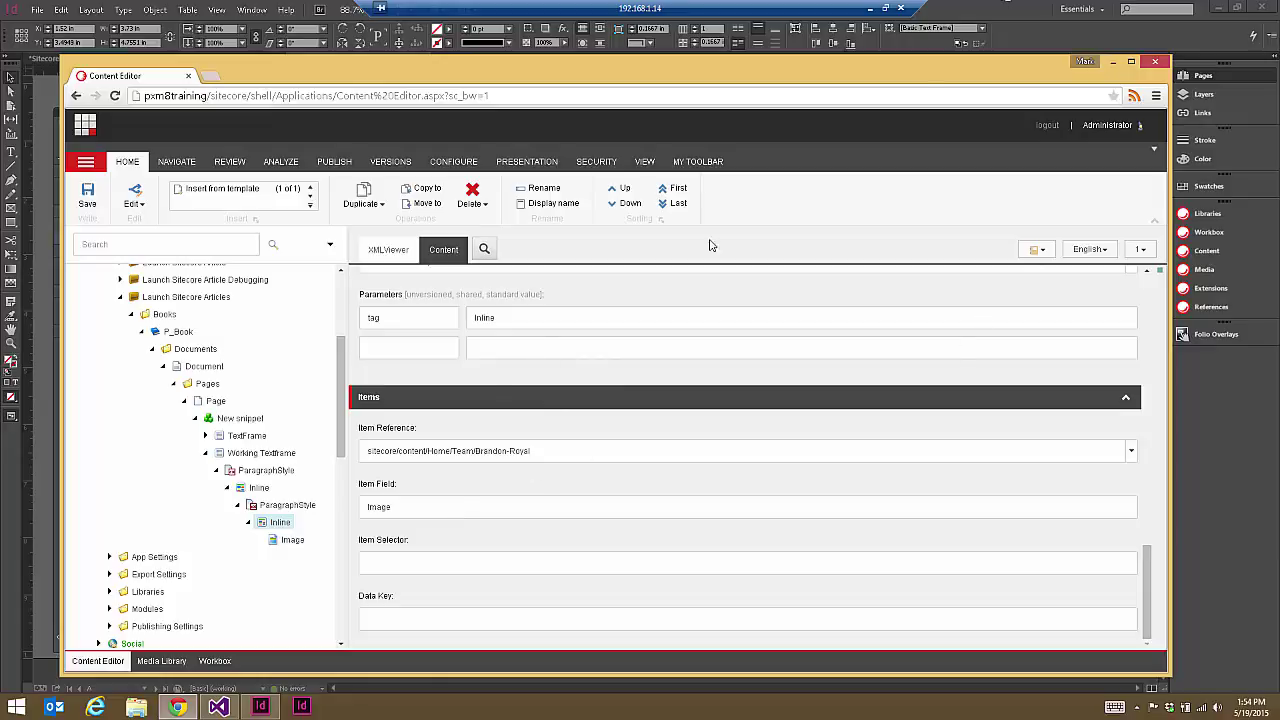
# Step: Open the Image item under Inline and review its Item Reference and Item Field values
pyautogui.click(296, 540)
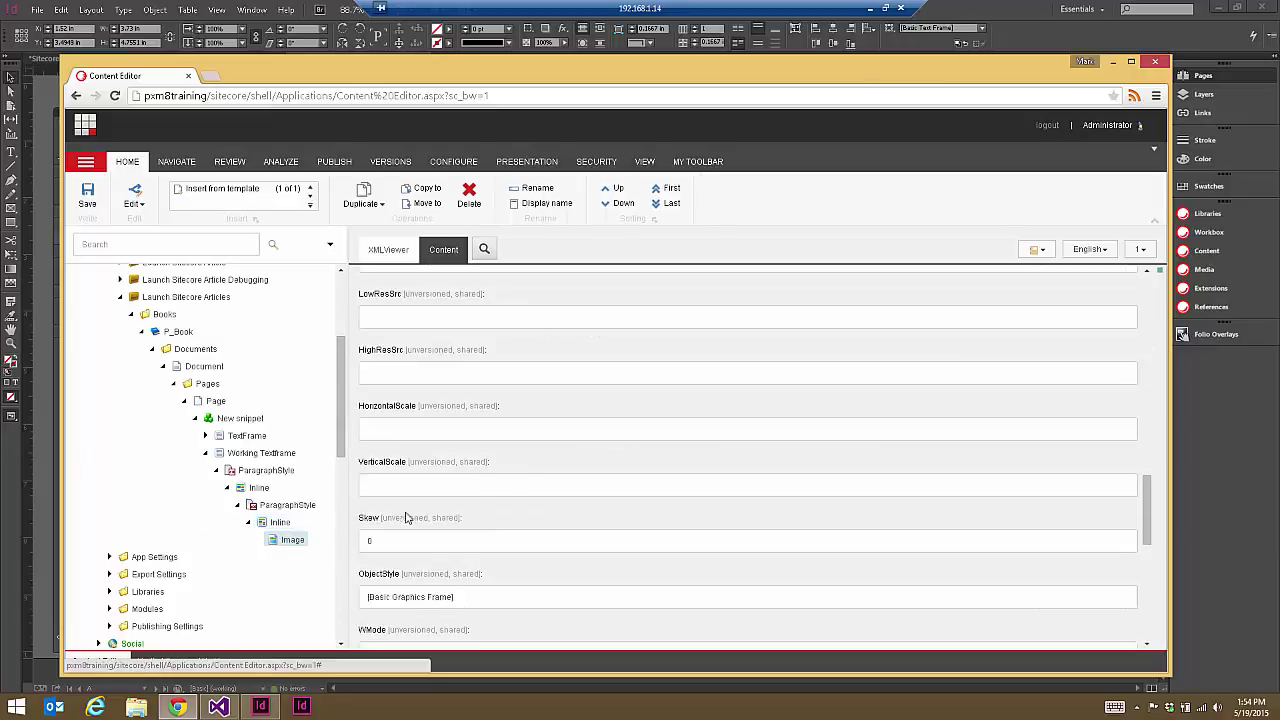
pyautogui.scroll(5, 548, 452)
pyautogui.scroll(2, 543, 457)
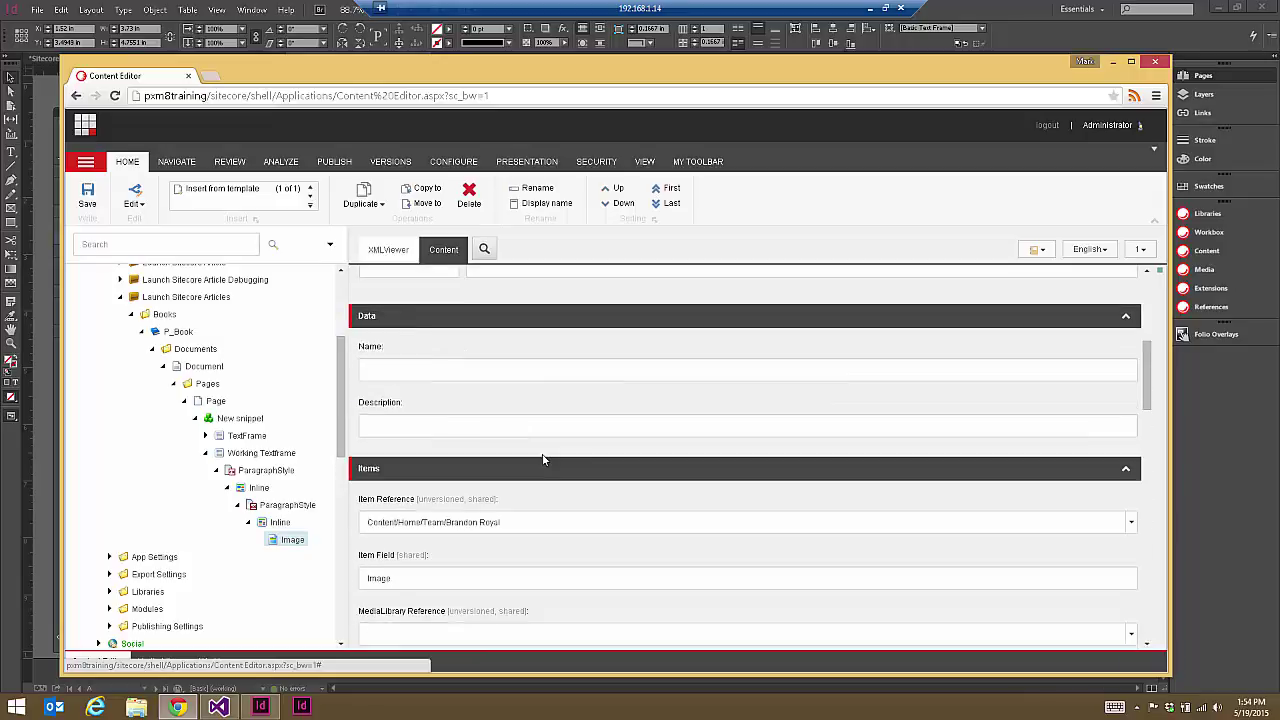
pyautogui.scroll(-10, 545, 460)
pyautogui.moveTo(1145, 605); pyautogui.dragTo(1146, 397)
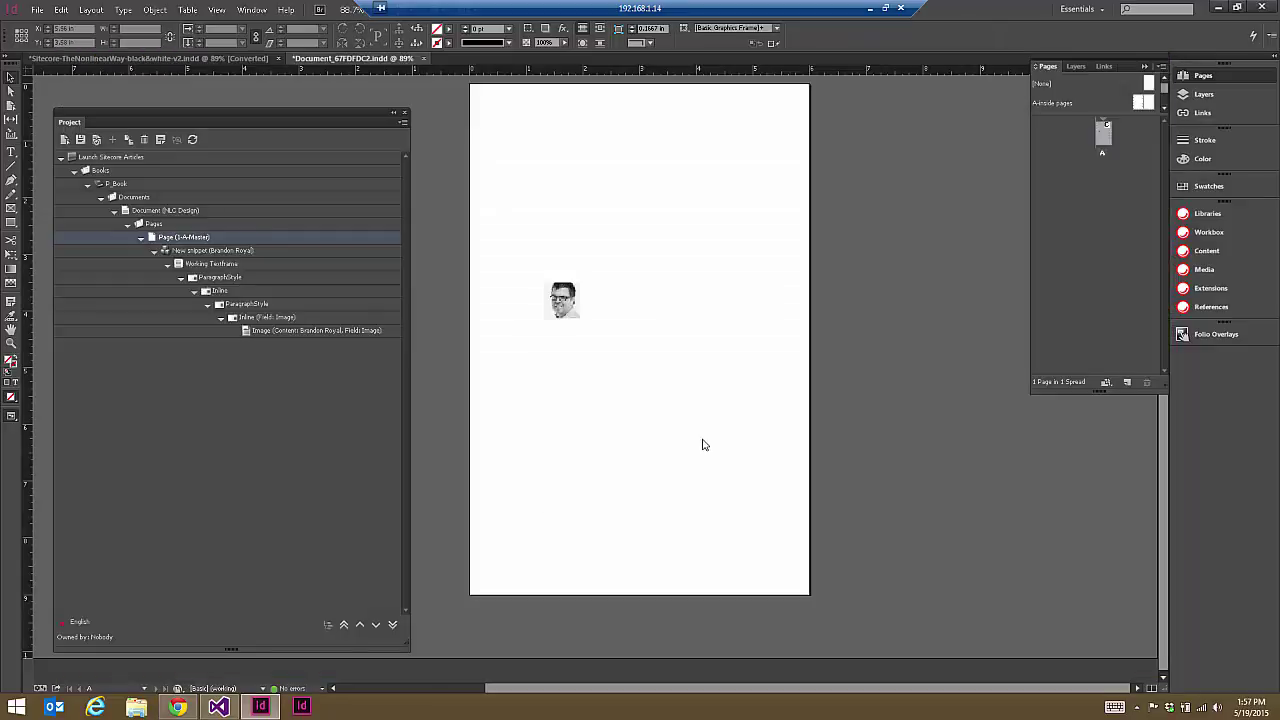
# Step: Refresh the text frame's snippet from Sitecore and select the placed team member portrait
pyautogui.click(660, 370)
pyautogui.click(66, 139)
pyautogui.click(578, 304)
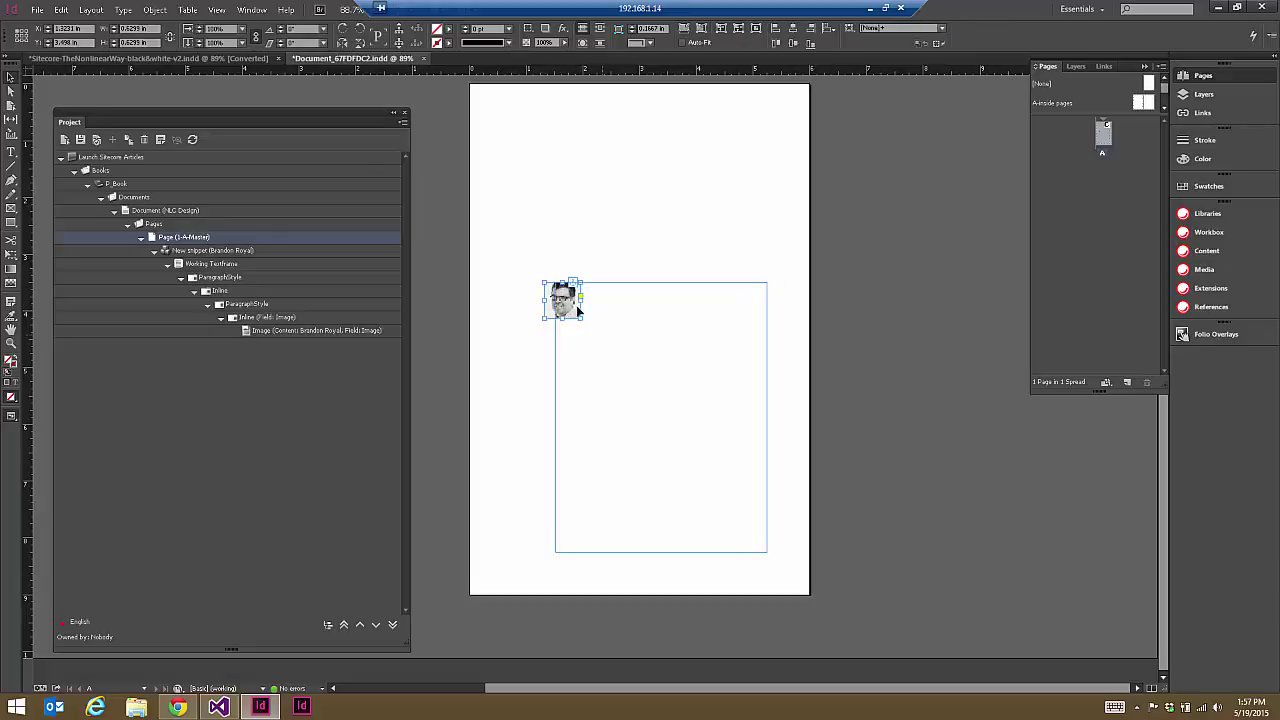
pyautogui.click(177, 707)
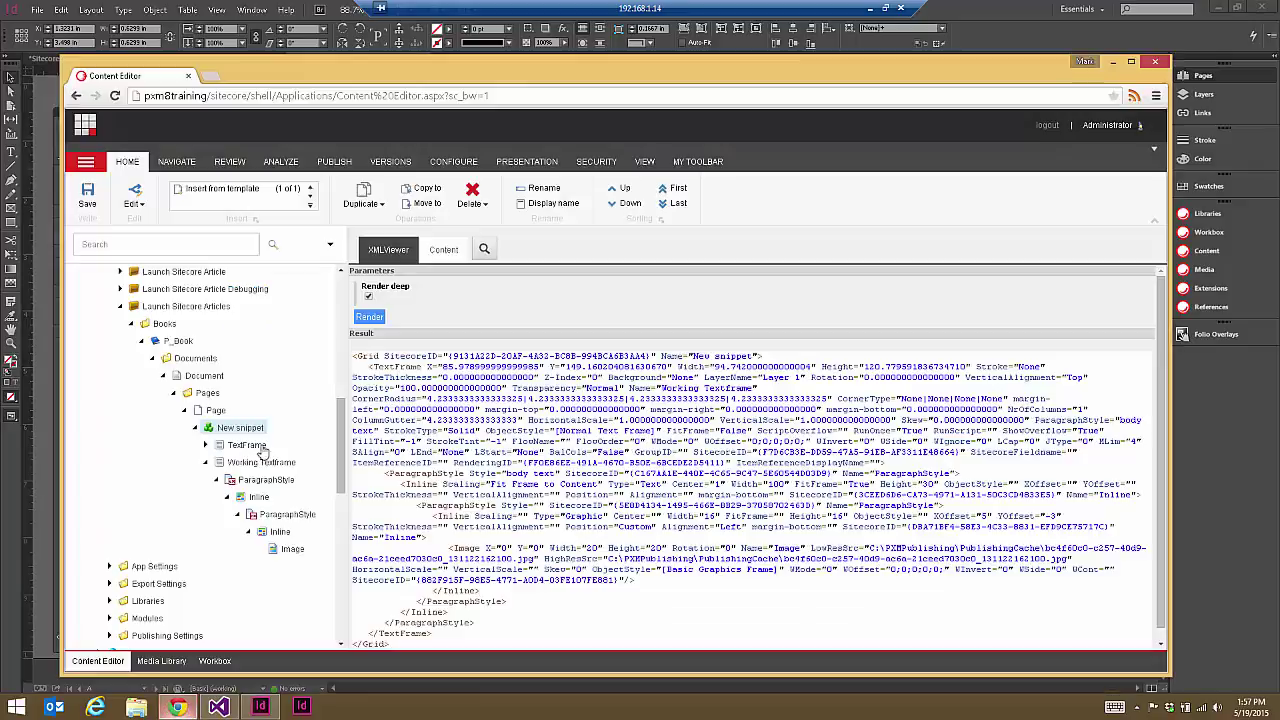
pyautogui.click(444, 250)
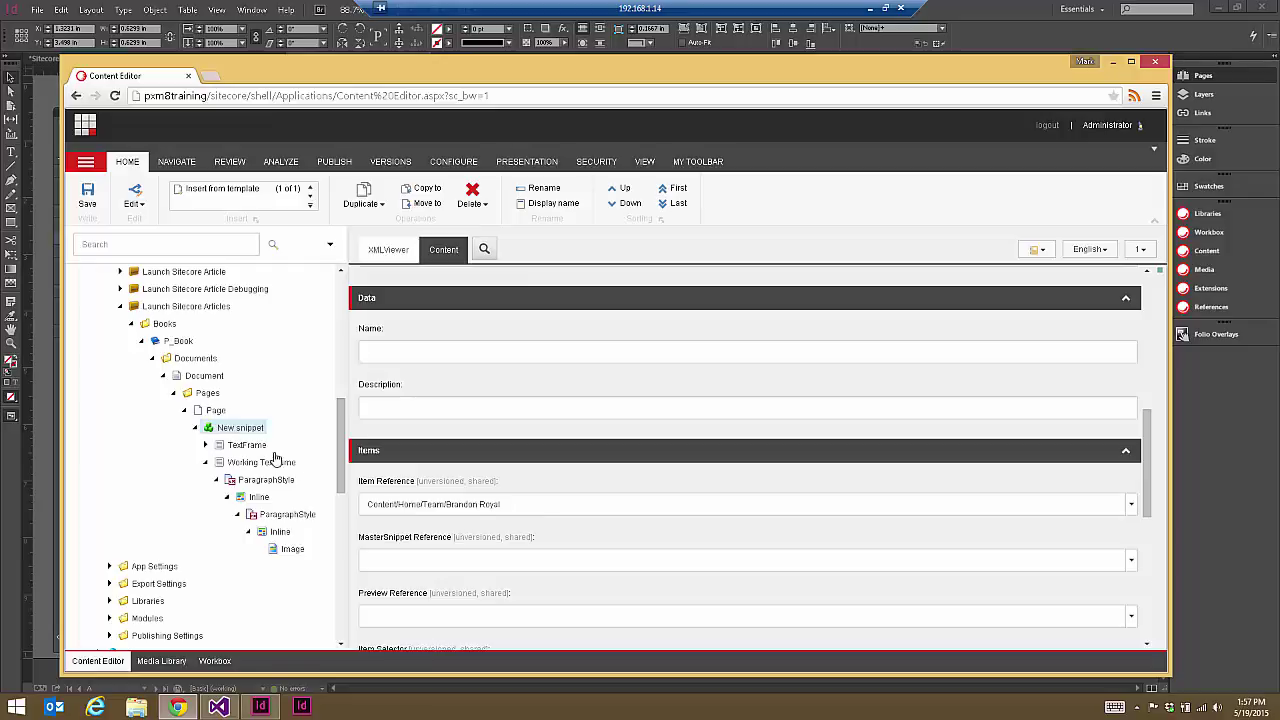
pyautogui.click(278, 533)
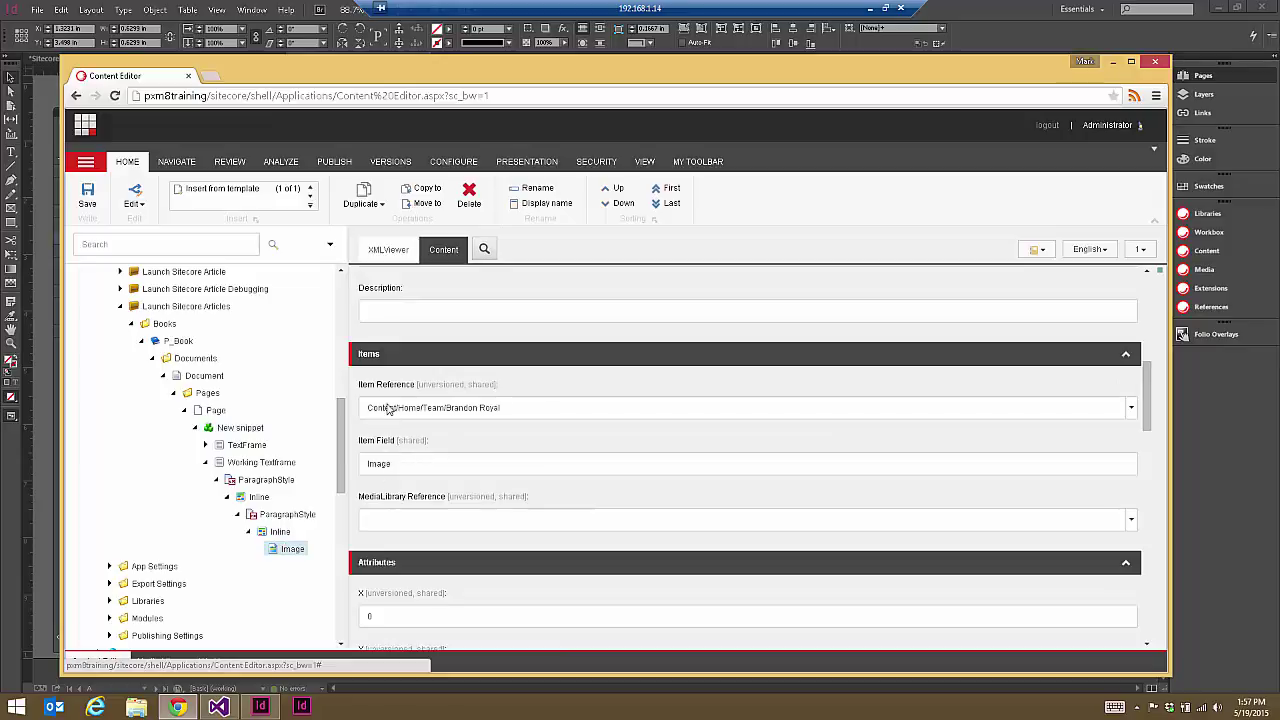
pyautogui.doubleClick(382, 463)
pyautogui.click(418, 410)
pyautogui.click(883, 414)
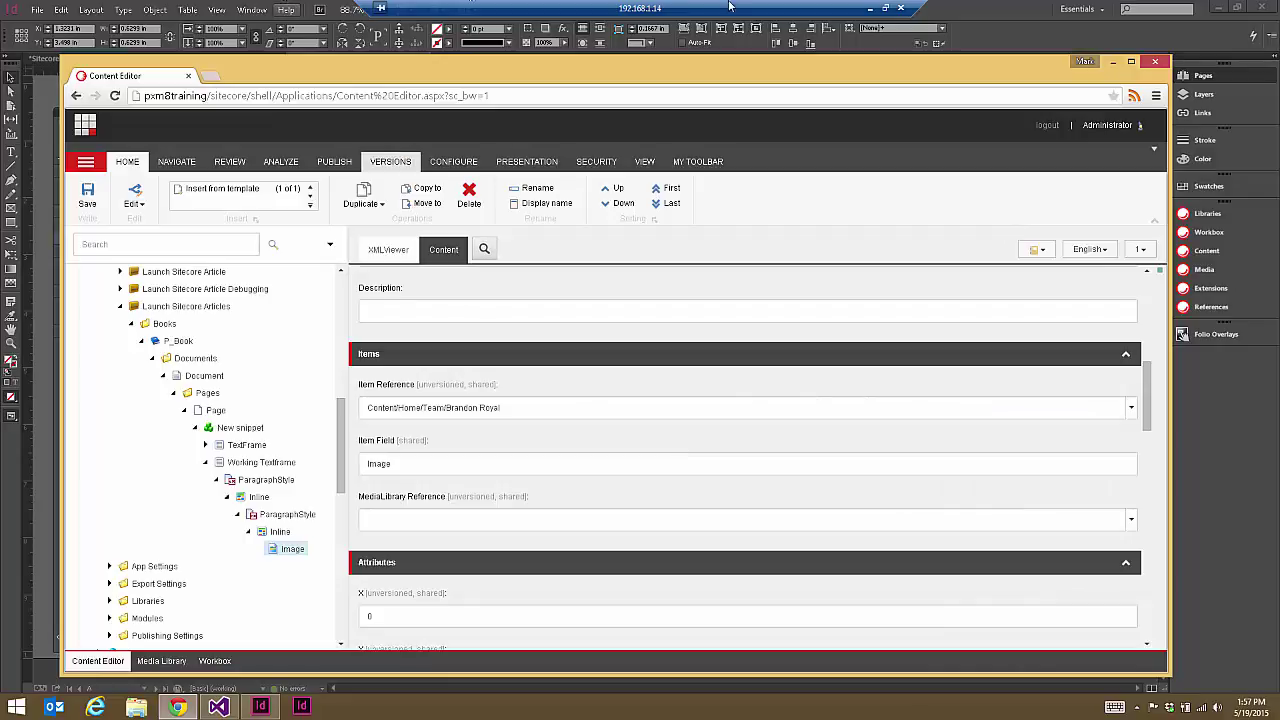
pyautogui.click(971, 7)
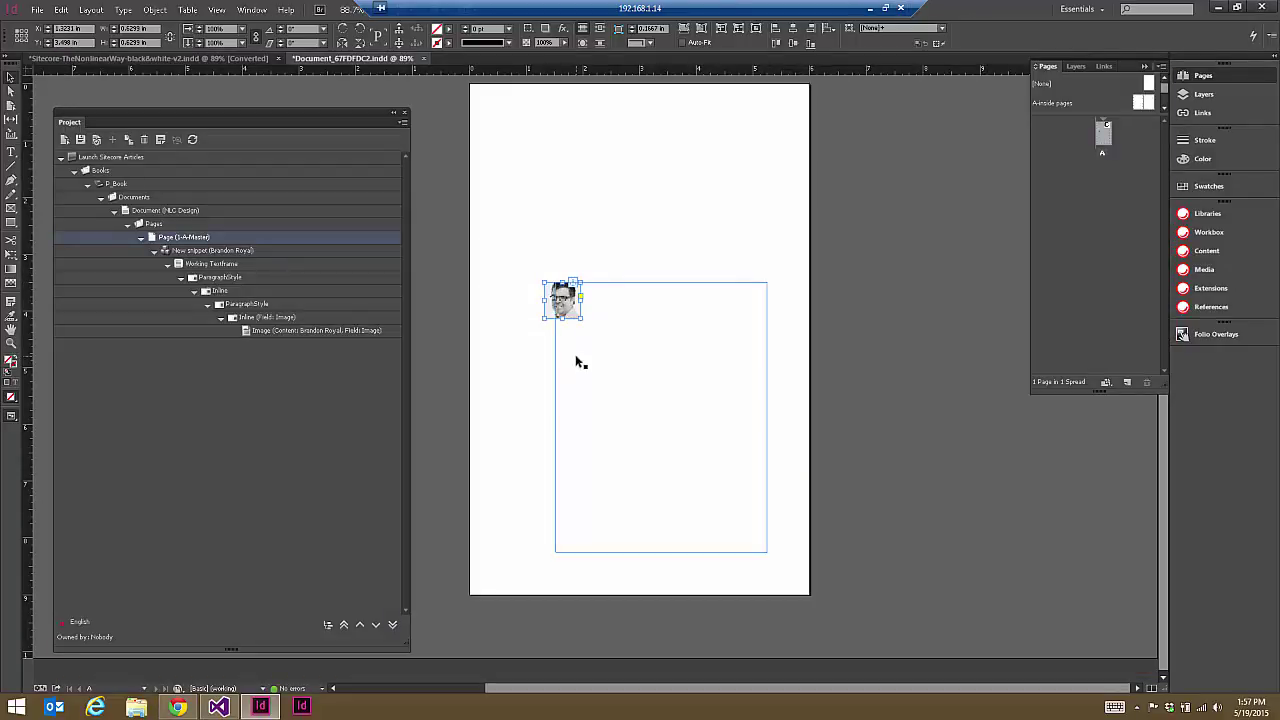
pyautogui.click(177, 707)
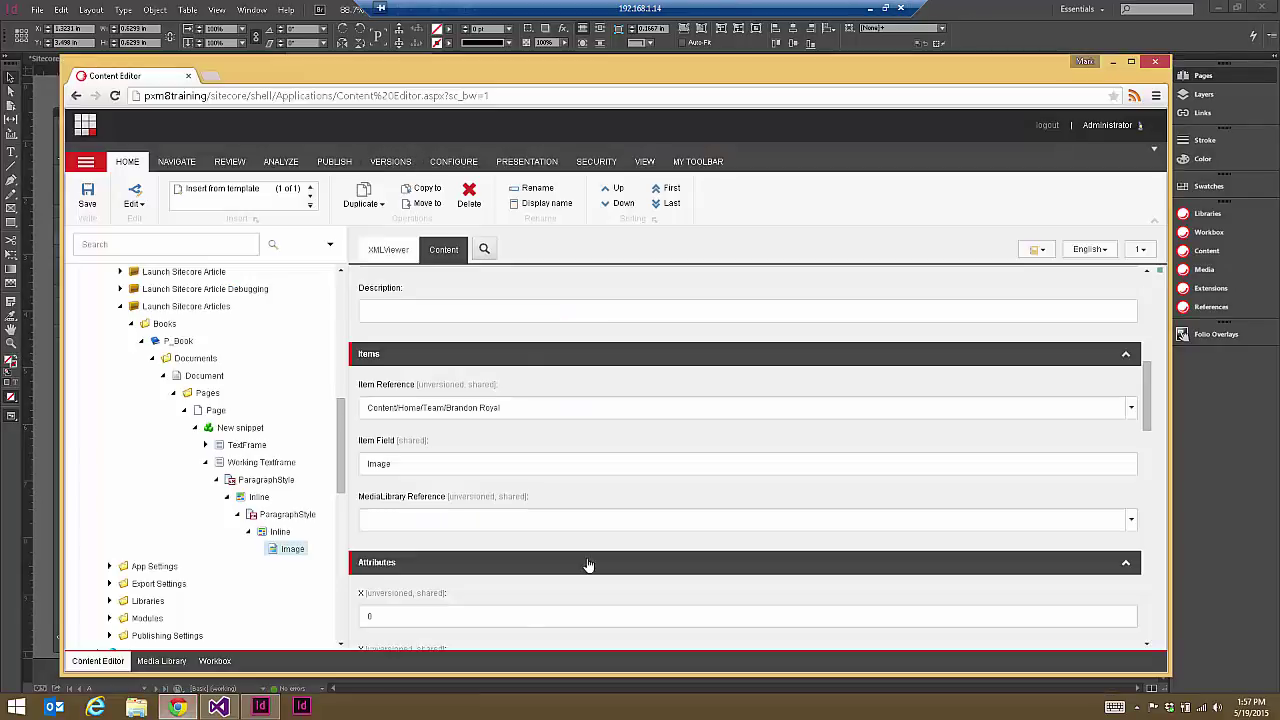
pyautogui.scroll(1, 1150, 380)
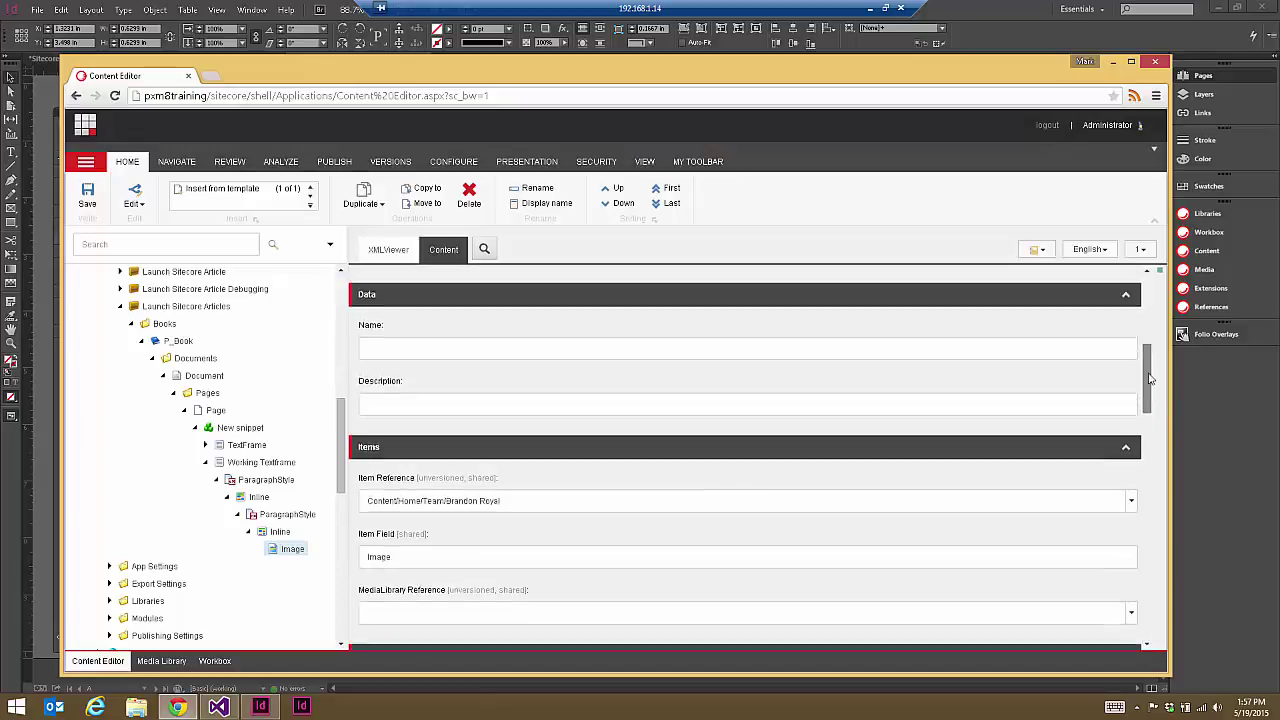
pyautogui.scroll(4, 1150, 380)
pyautogui.scroll(-4, 1150, 380)
pyautogui.scroll(-1, 1162, 424)
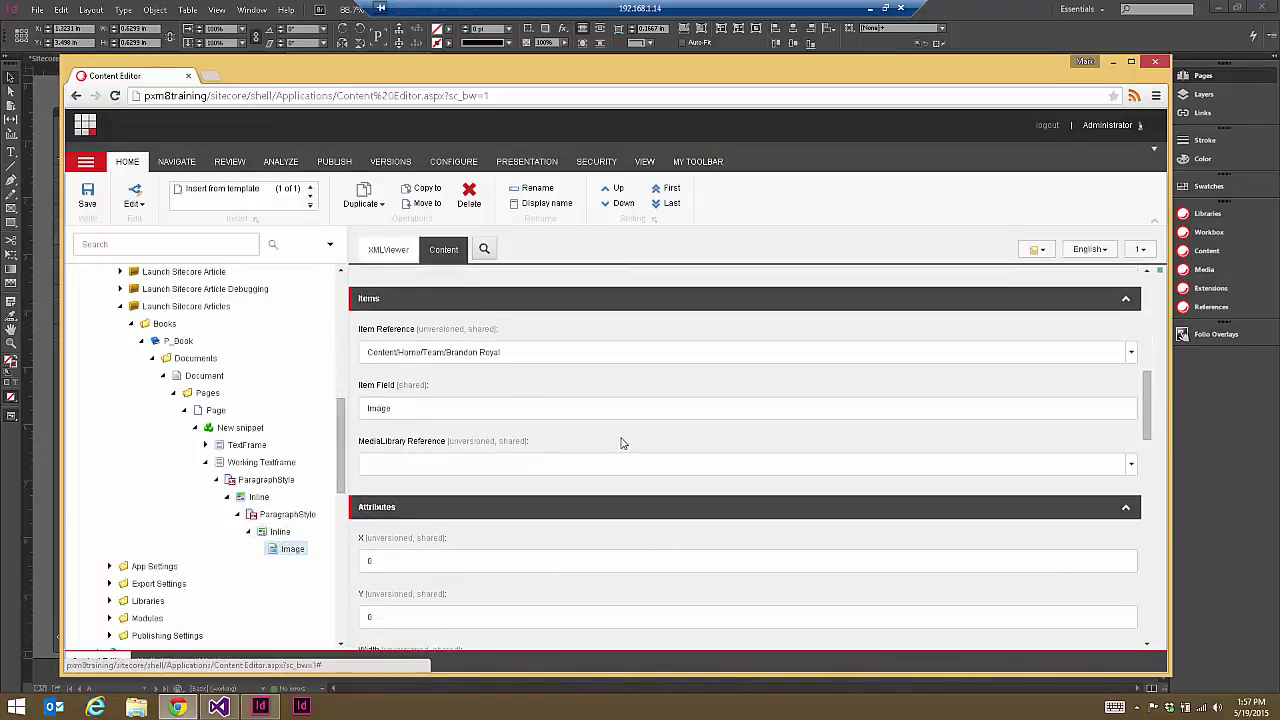
pyautogui.scroll(-1, 405, 452)
pyautogui.click(283, 535)
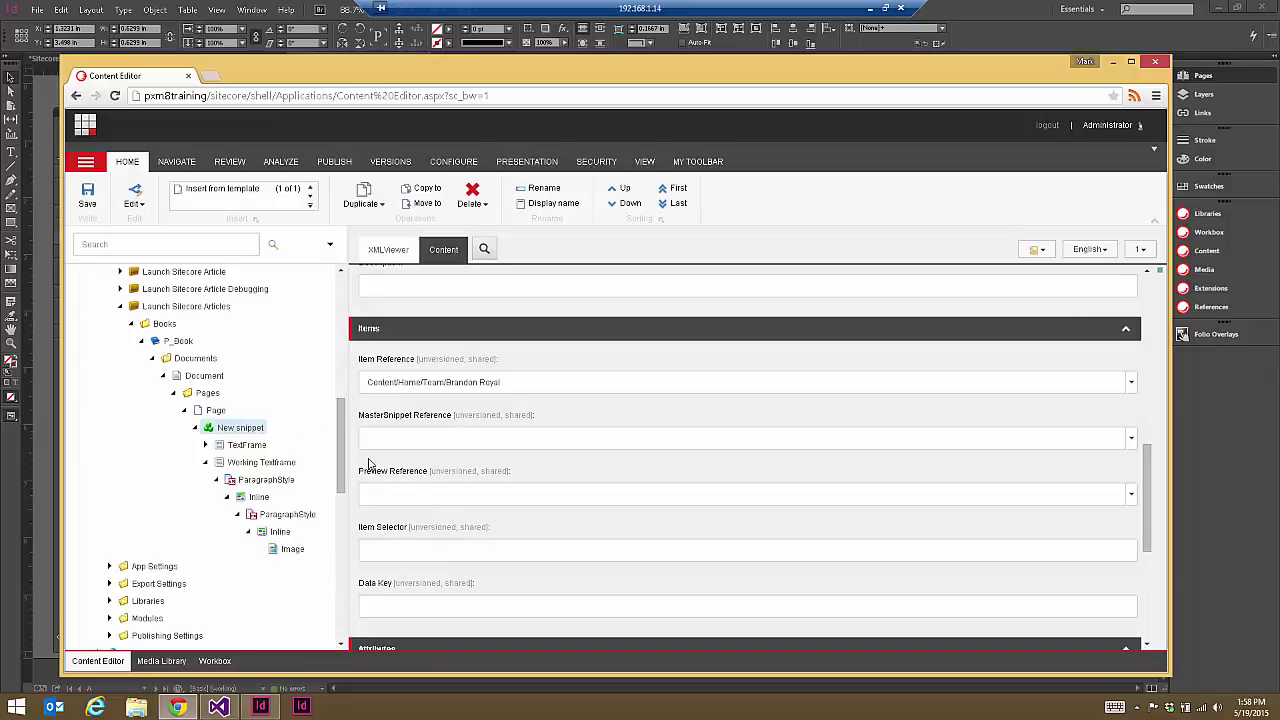
pyautogui.scroll(5, 343, 383)
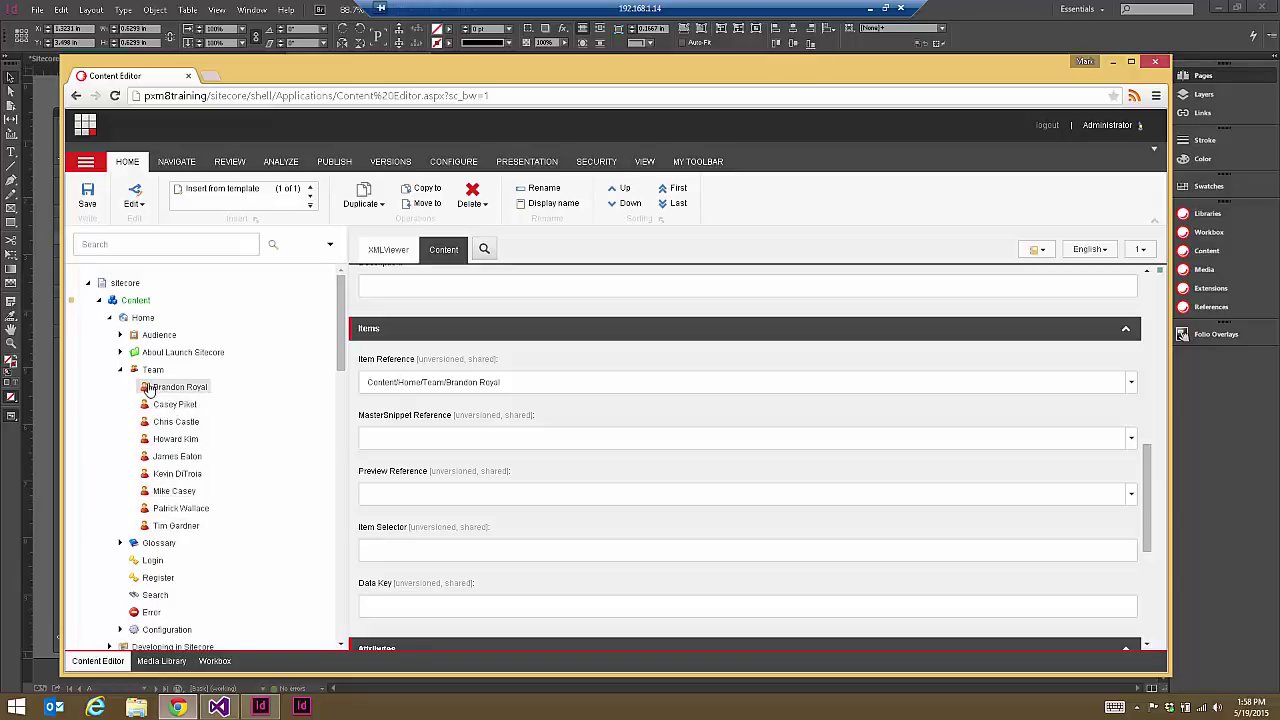
pyautogui.moveTo(345, 345); pyautogui.dragTo(337, 452)
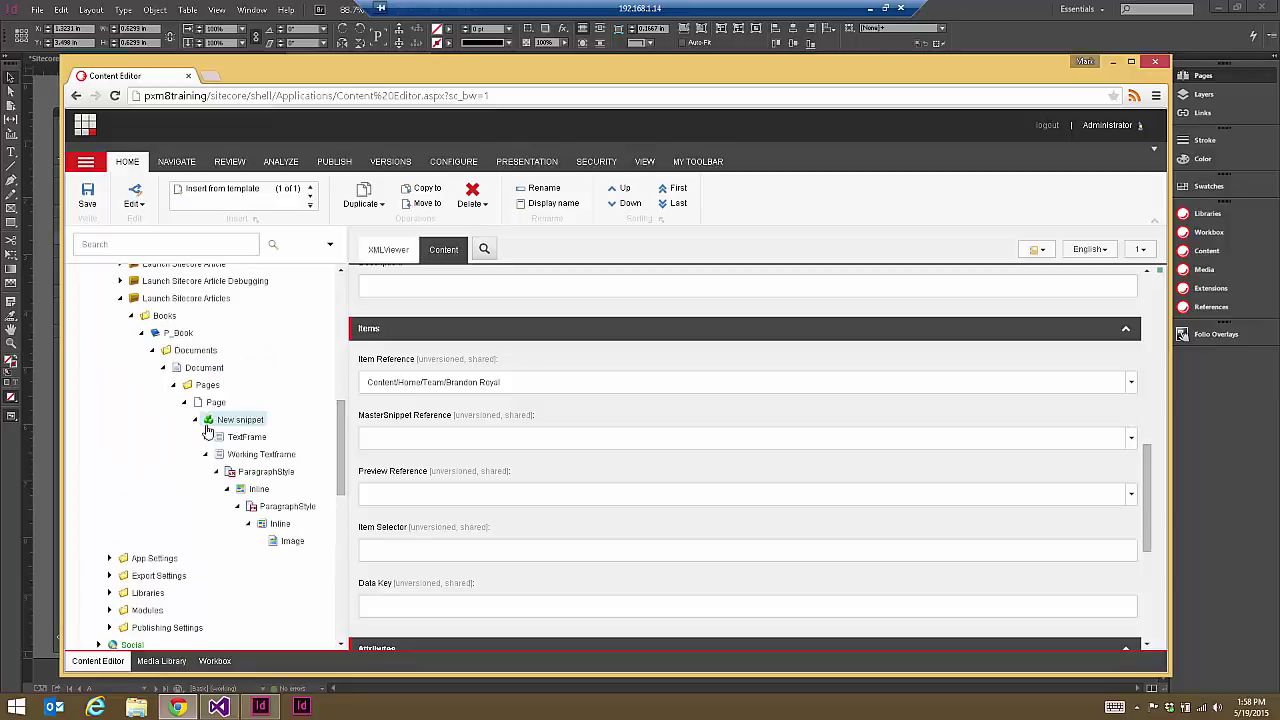
pyautogui.click(984, 4)
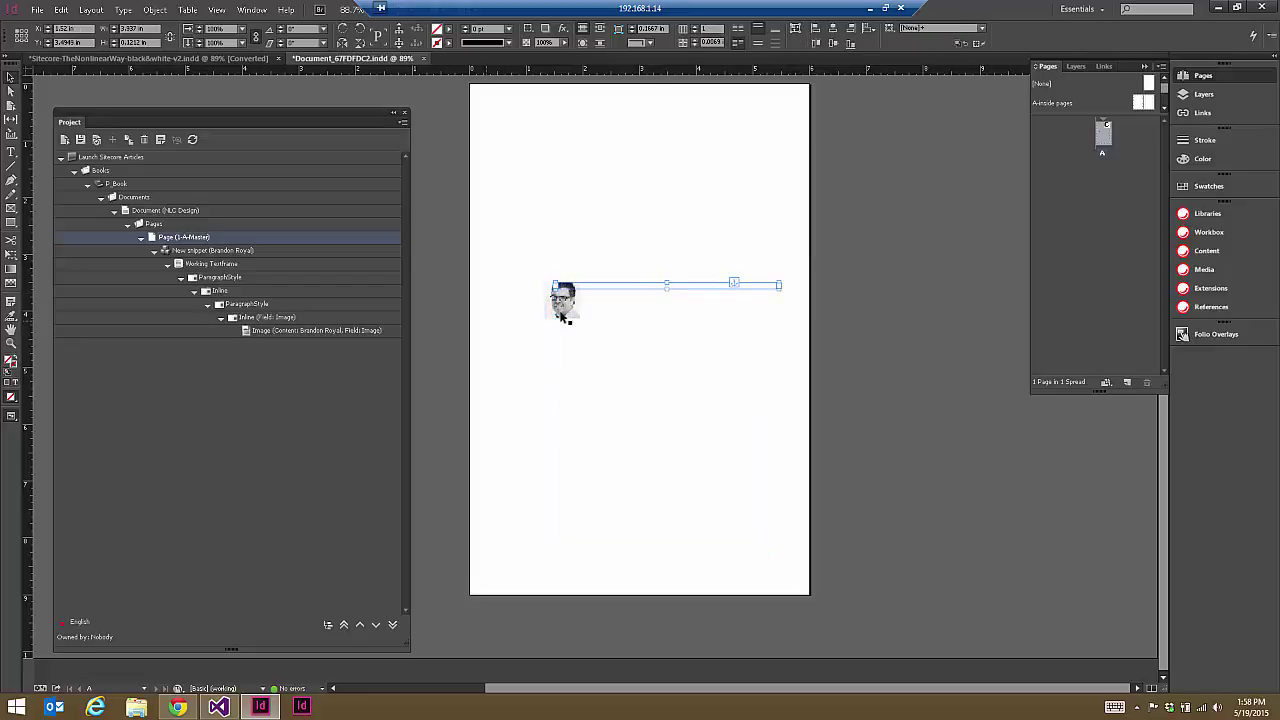
pyautogui.click(494, 329)
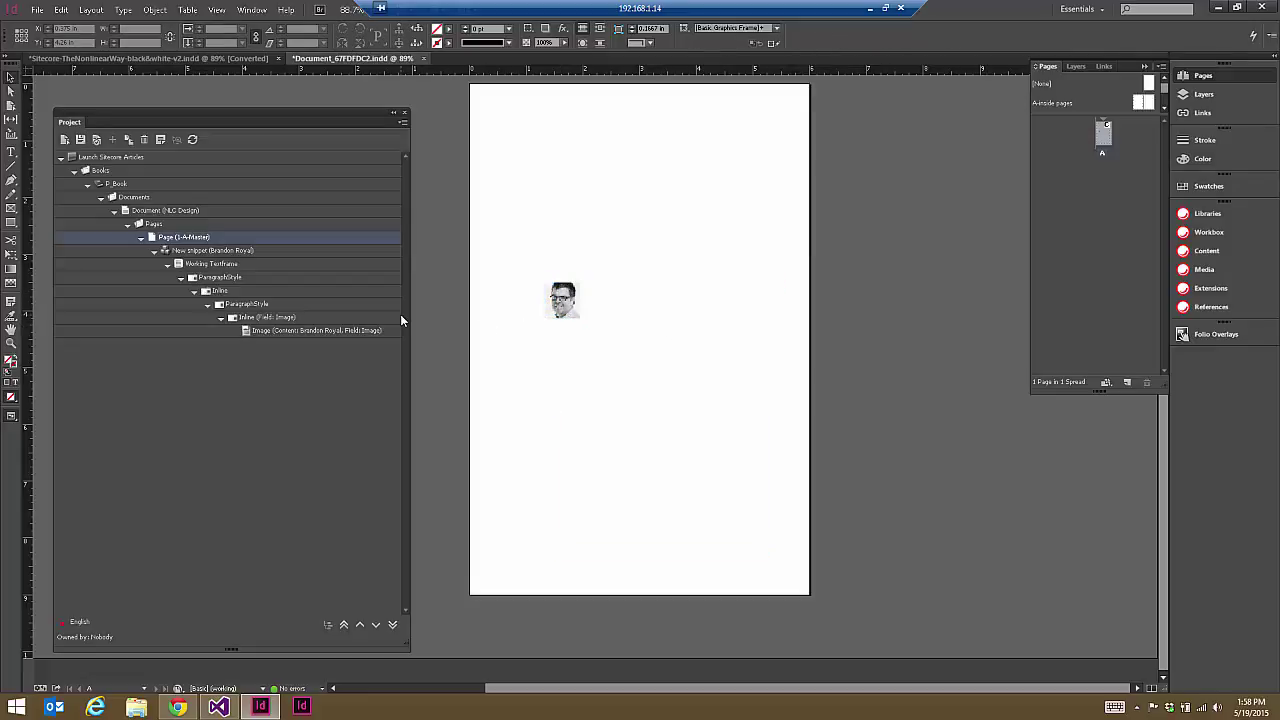
pyautogui.click(562, 302)
pyautogui.click(640, 296)
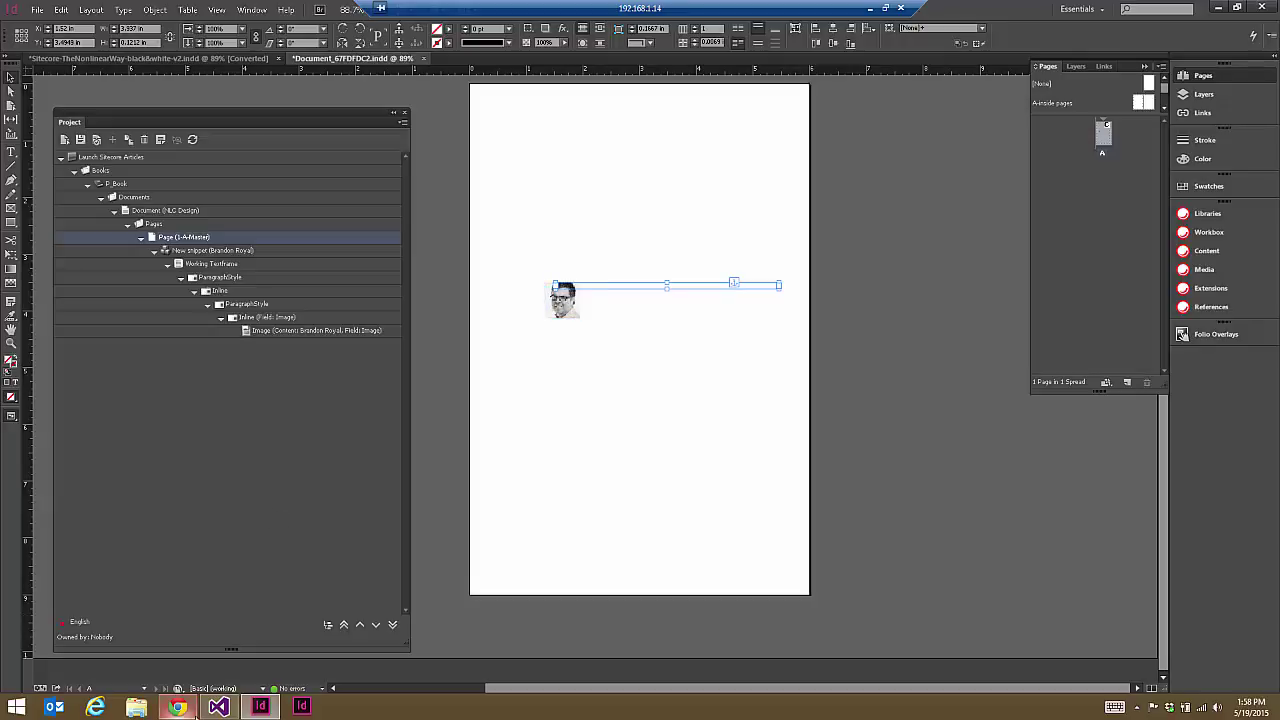
pyautogui.click(190, 710)
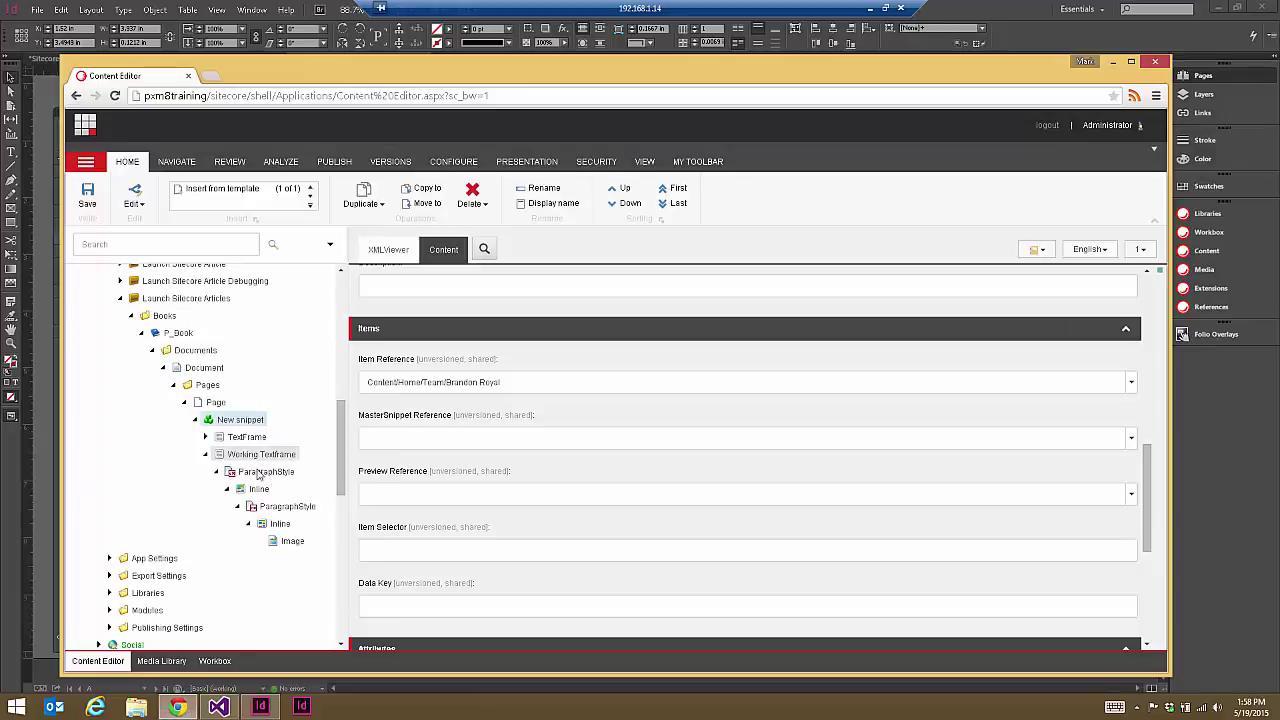
pyautogui.click(254, 474)
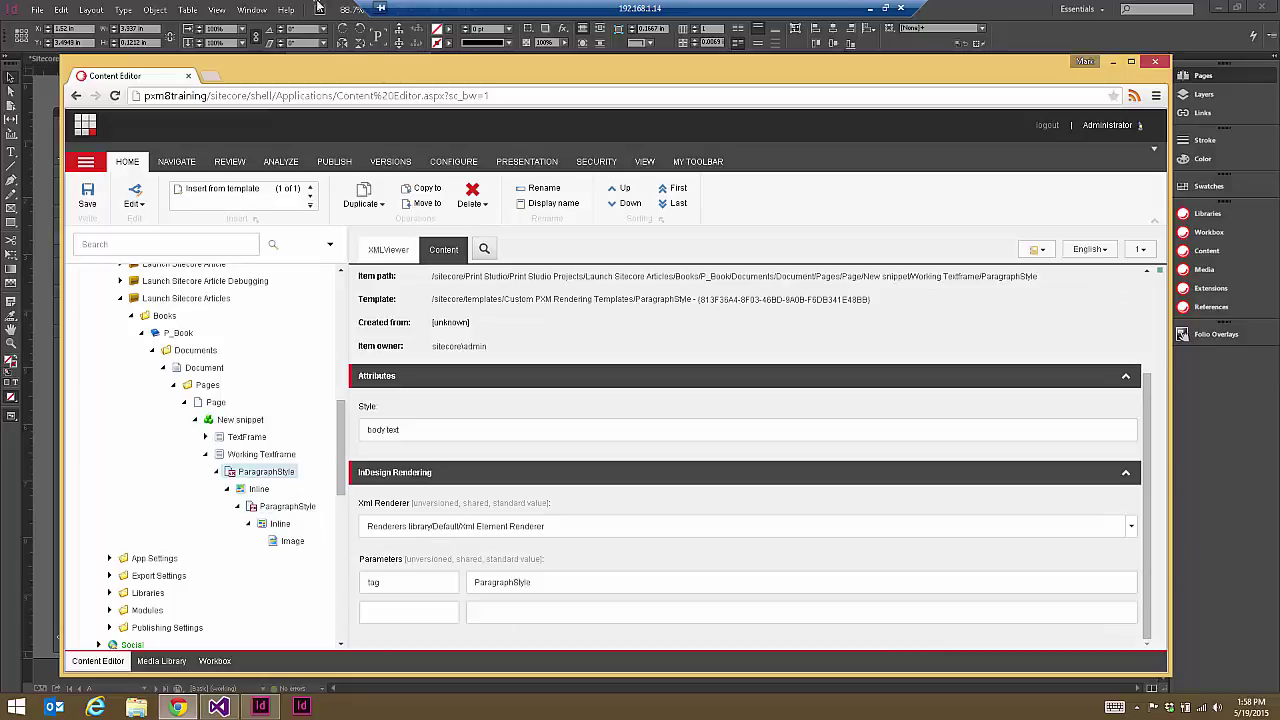
pyautogui.click(1025, 8)
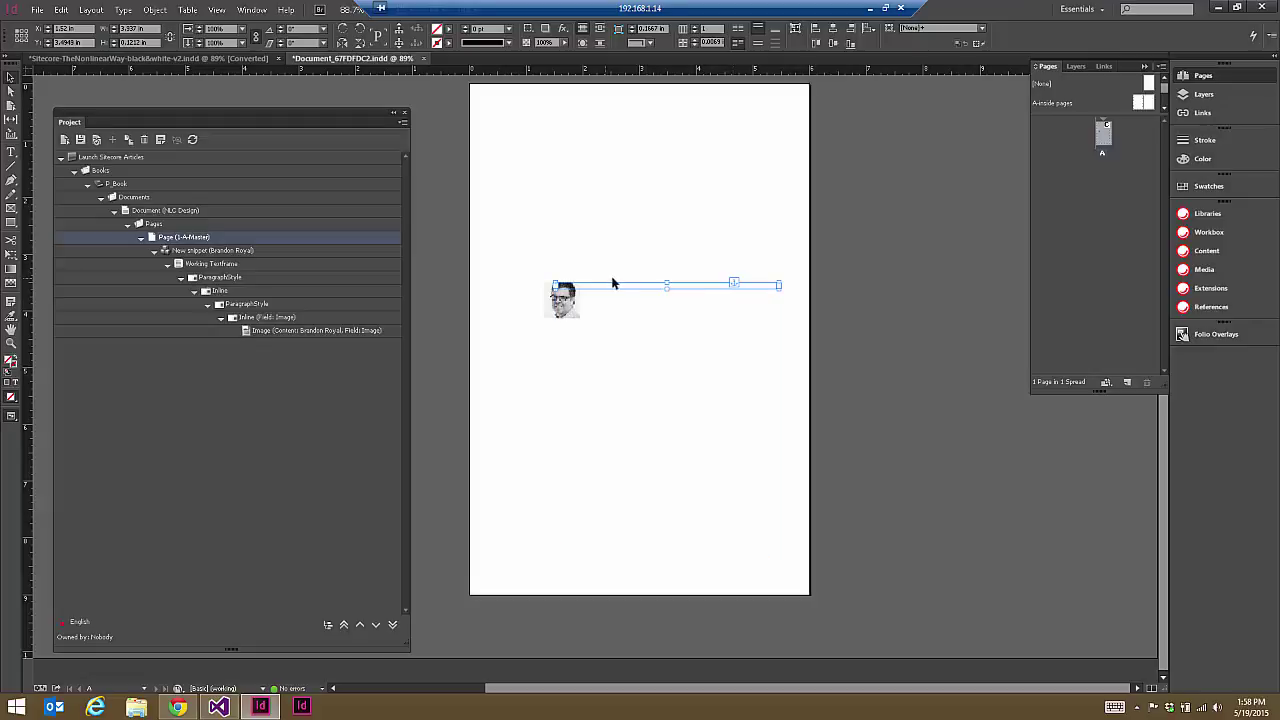
# Step: Select the text frame, then the portrait, then the text frame again to compare them
pyautogui.click(568, 292)
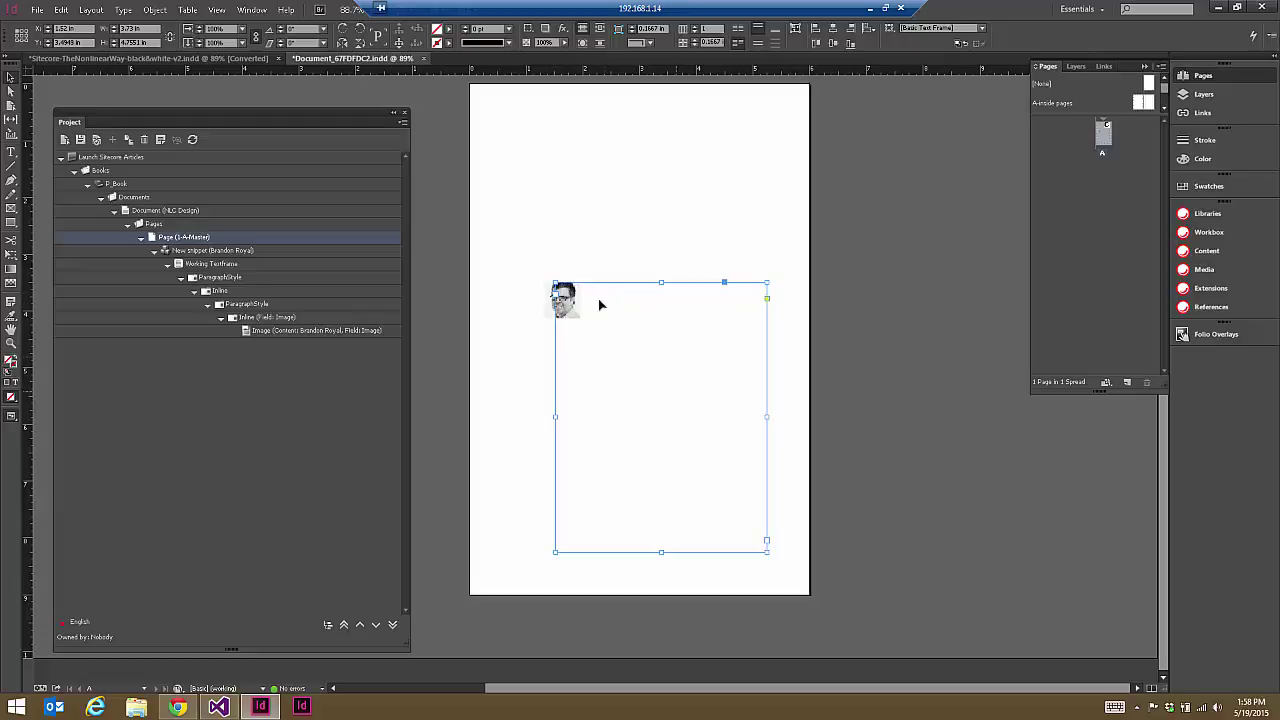
pyautogui.click(566, 301)
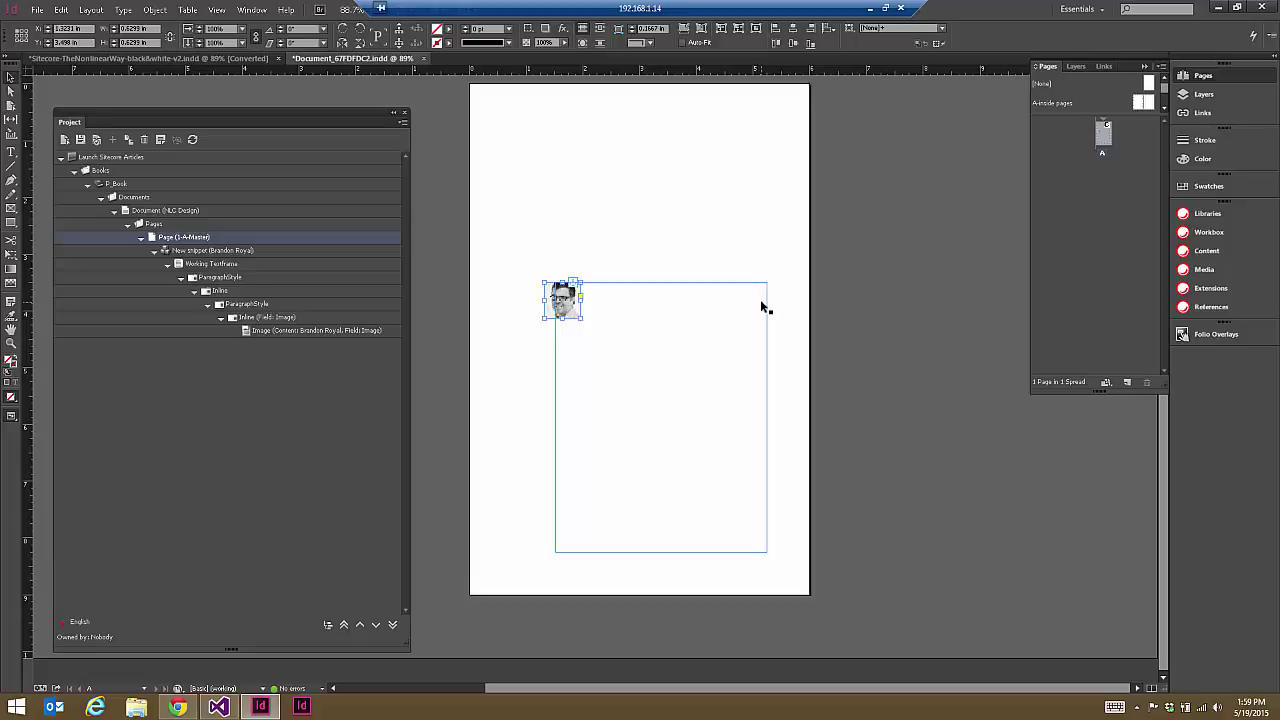
pyautogui.click(760, 300)
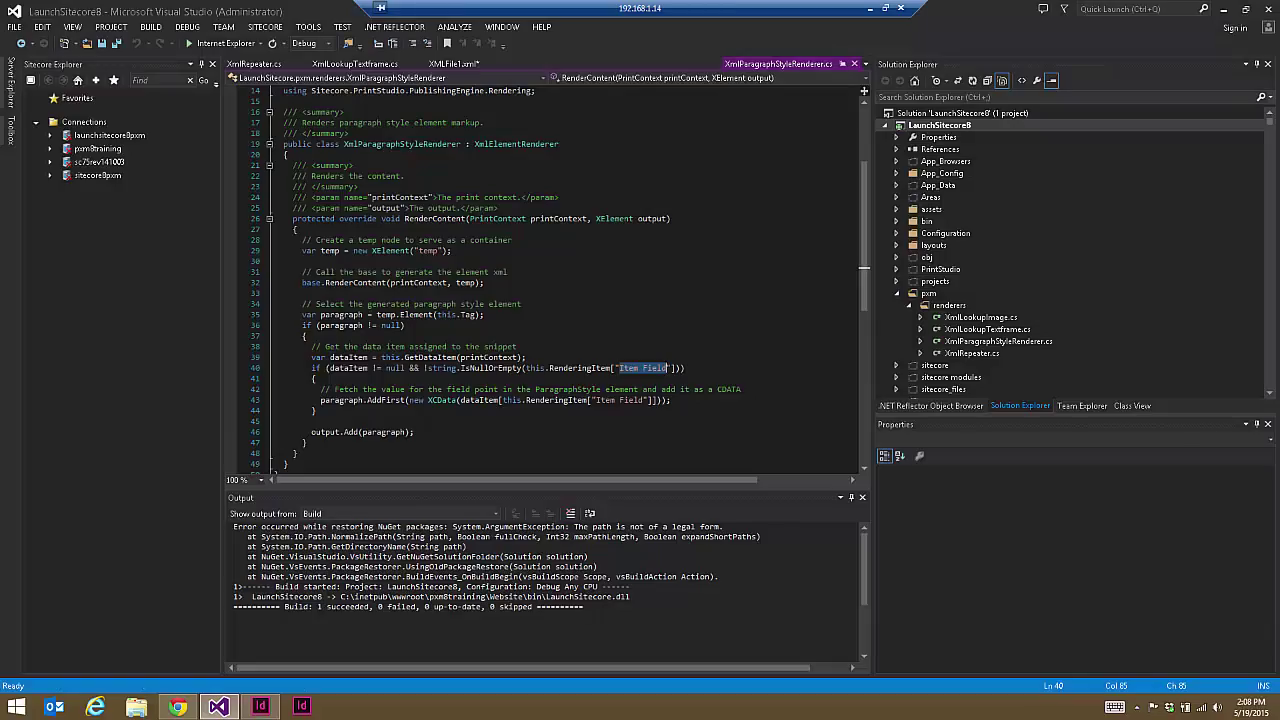
# Step: Read the XmlParagraphStyleRenderer RenderContent code, dismiss the certificate popup, and return to Sitecore
pyautogui.scroll(5, 863, 233)
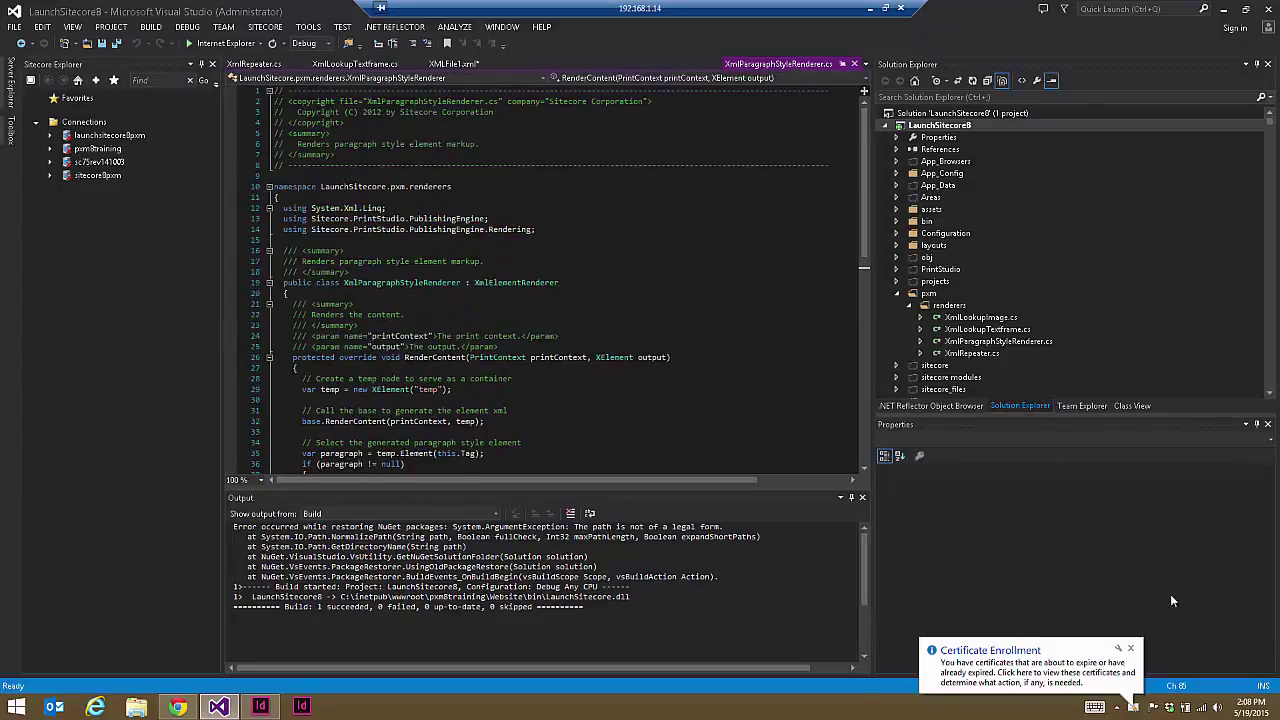
pyautogui.click(1131, 650)
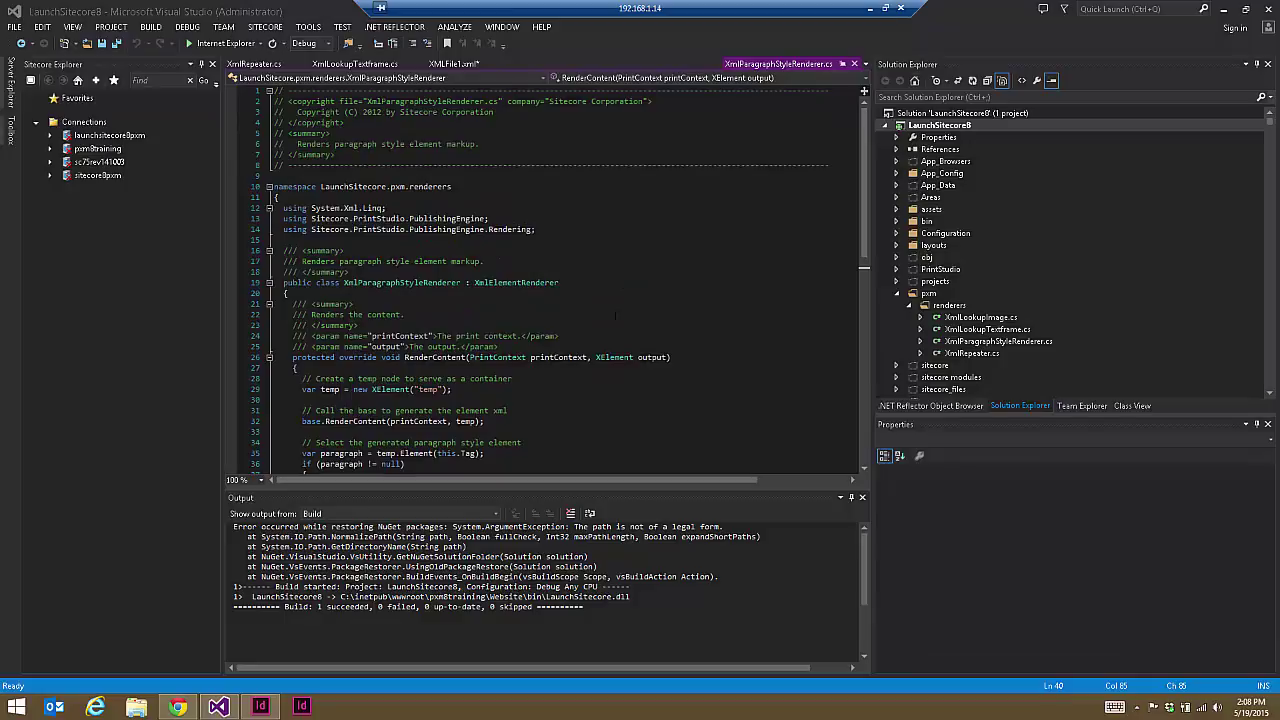
pyautogui.moveTo(481, 285)
pyautogui.moveTo(861, 217); pyautogui.dragTo(864, 270)
pyautogui.scroll(-3, 864, 270)
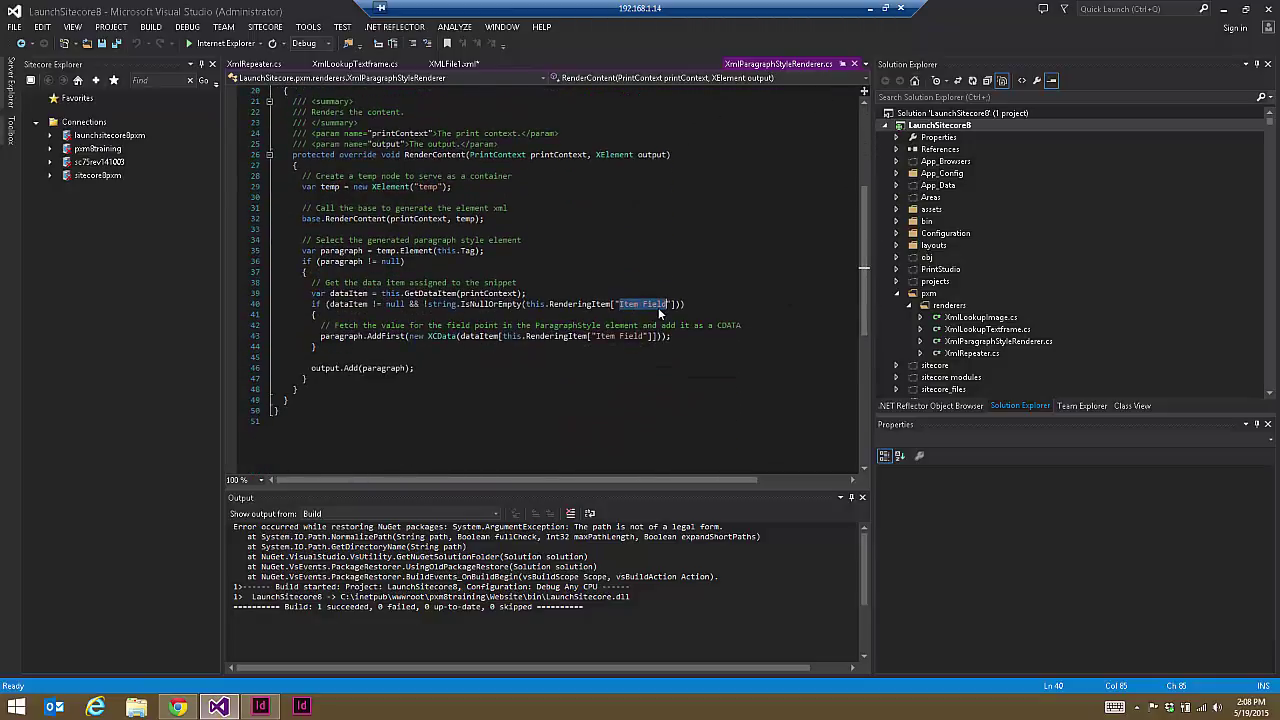
pyautogui.click(177, 707)
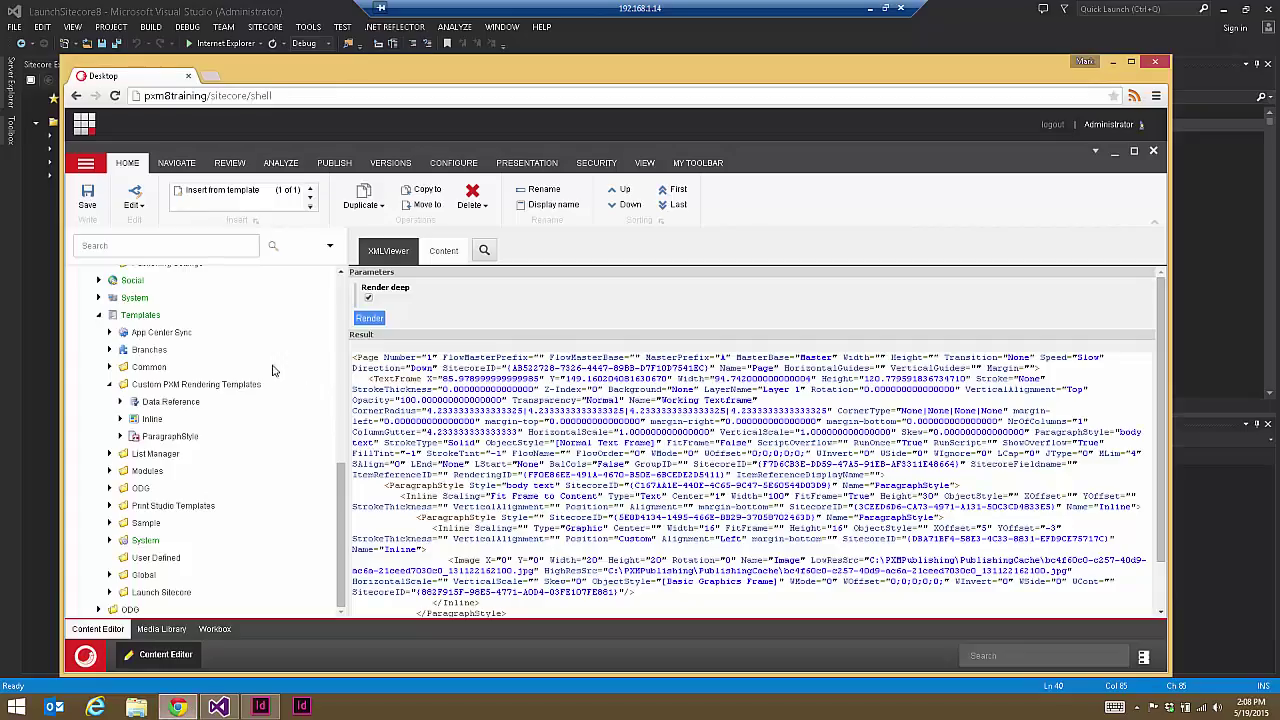
pyautogui.moveTo(345, 500); pyautogui.dragTo(345, 385)
pyautogui.click(207, 450)
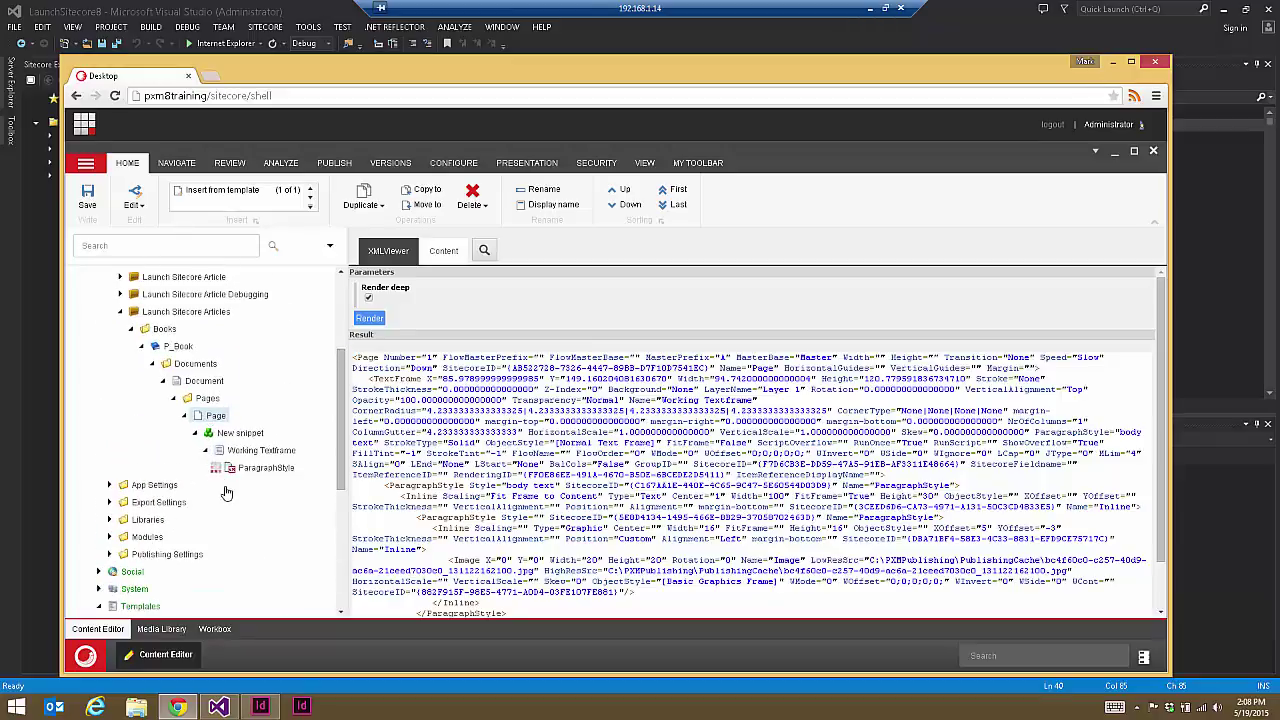
pyautogui.click(216, 467)
pyautogui.click(227, 484)
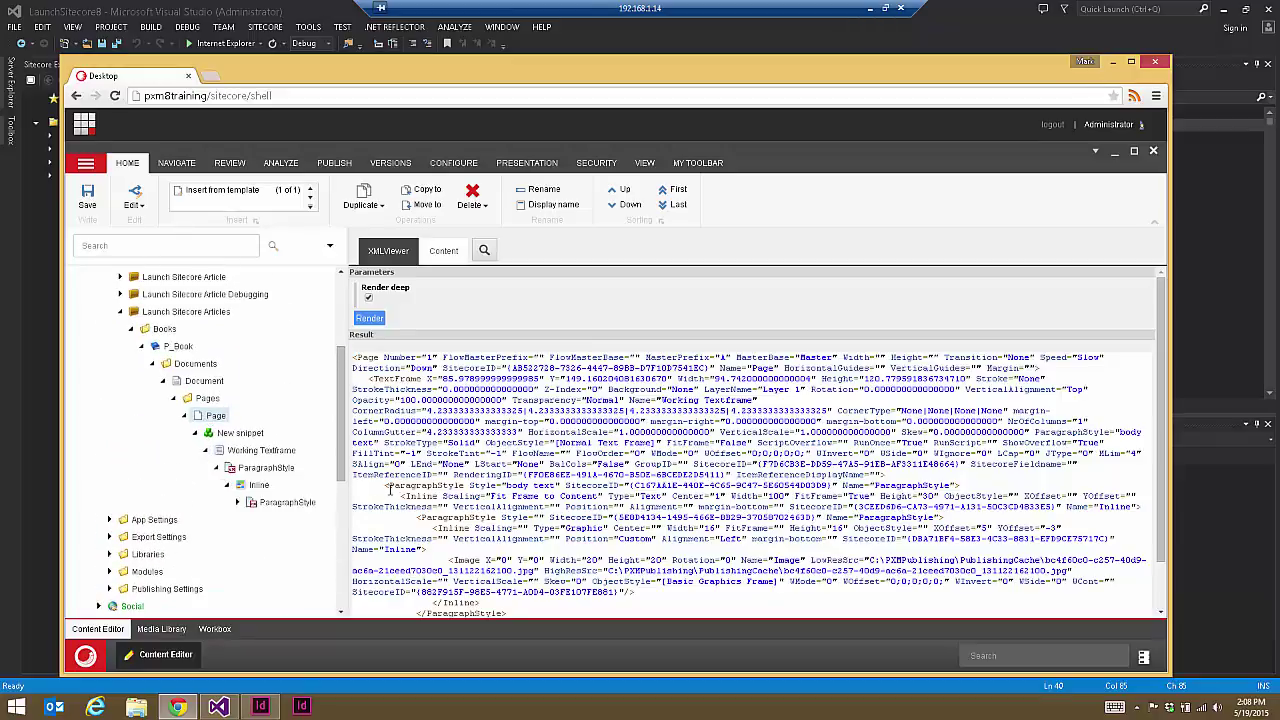
pyautogui.moveTo(390, 487); pyautogui.dragTo(730, 496)
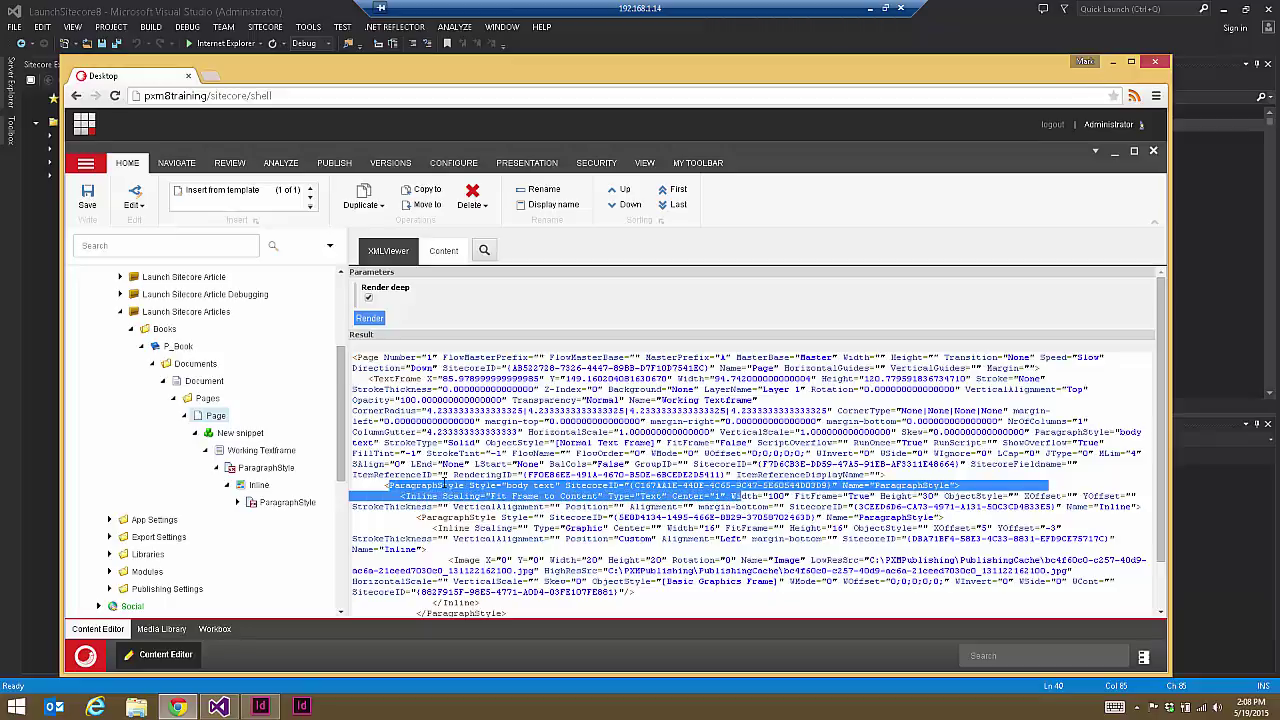
pyautogui.click(443, 485)
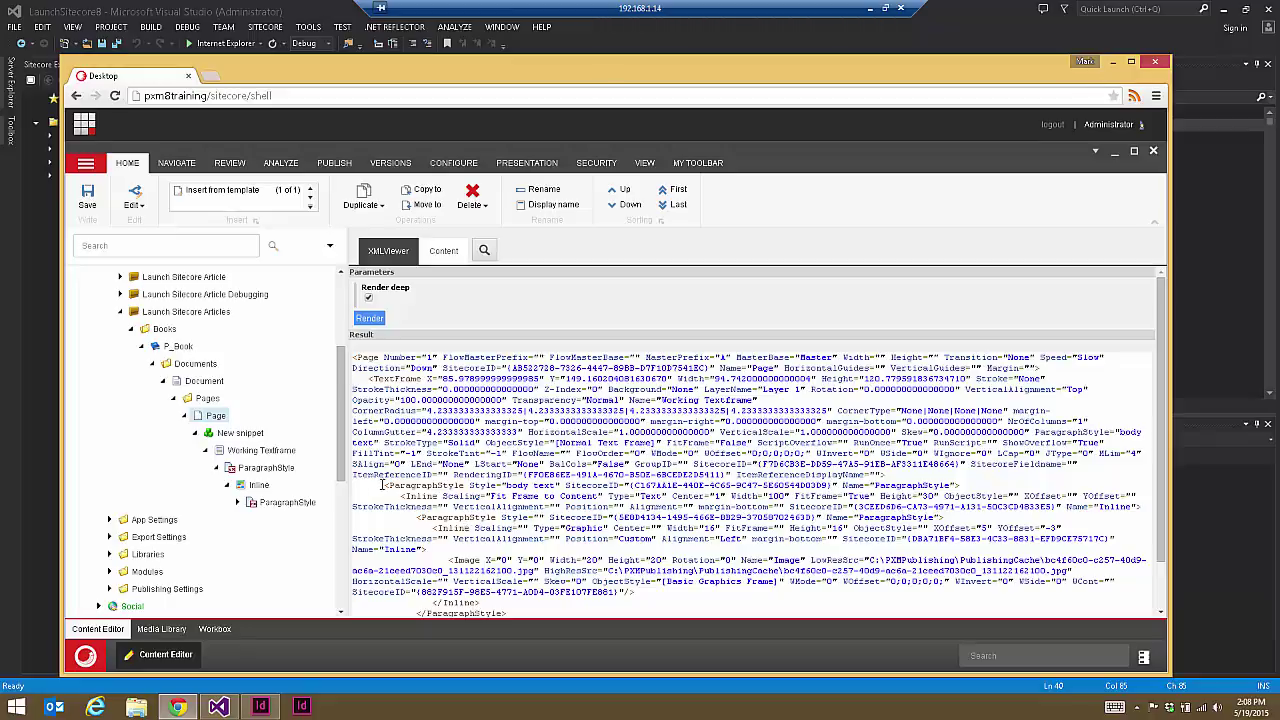
pyautogui.moveTo(381, 486); pyautogui.dragTo(940, 480)
pyautogui.click(981, 494)
pyautogui.scroll(-6, 340, 470)
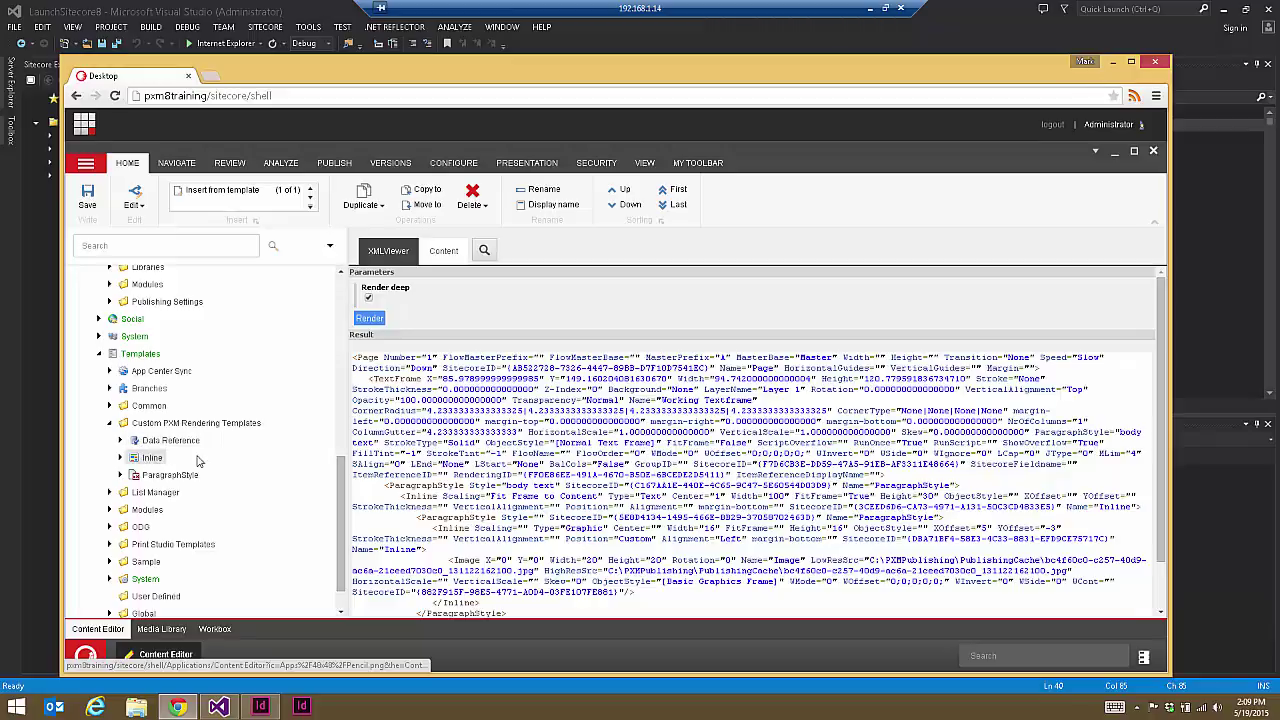
# Step: Add Data Reference as a base template of the ParagraphStyle rendering template and save
pyautogui.click(163, 477)
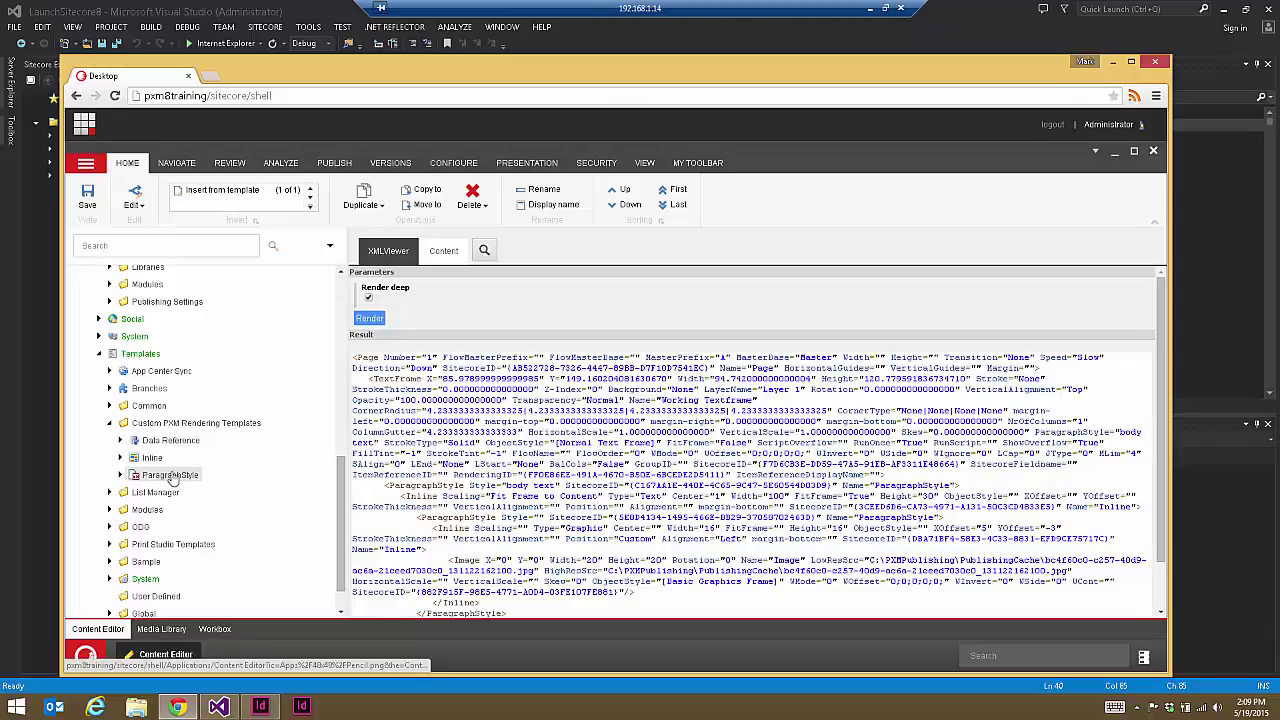
pyautogui.click(491, 251)
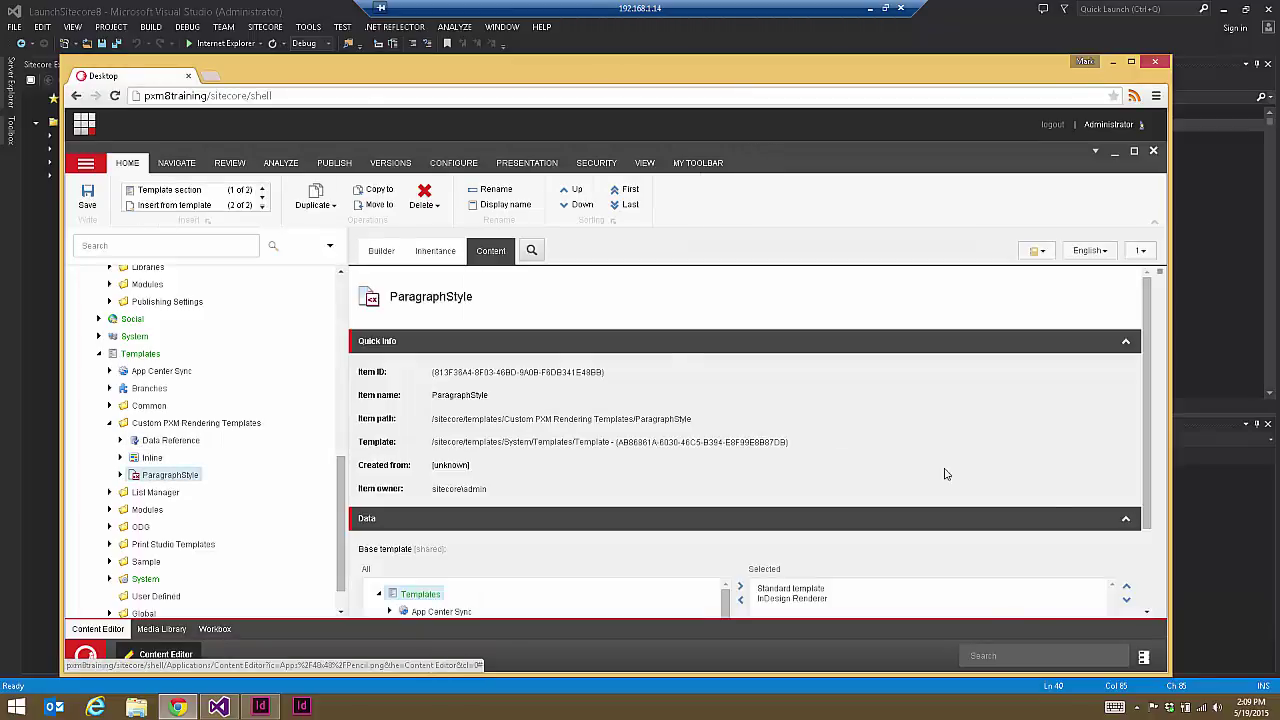
pyautogui.scroll(-1, 1152, 471)
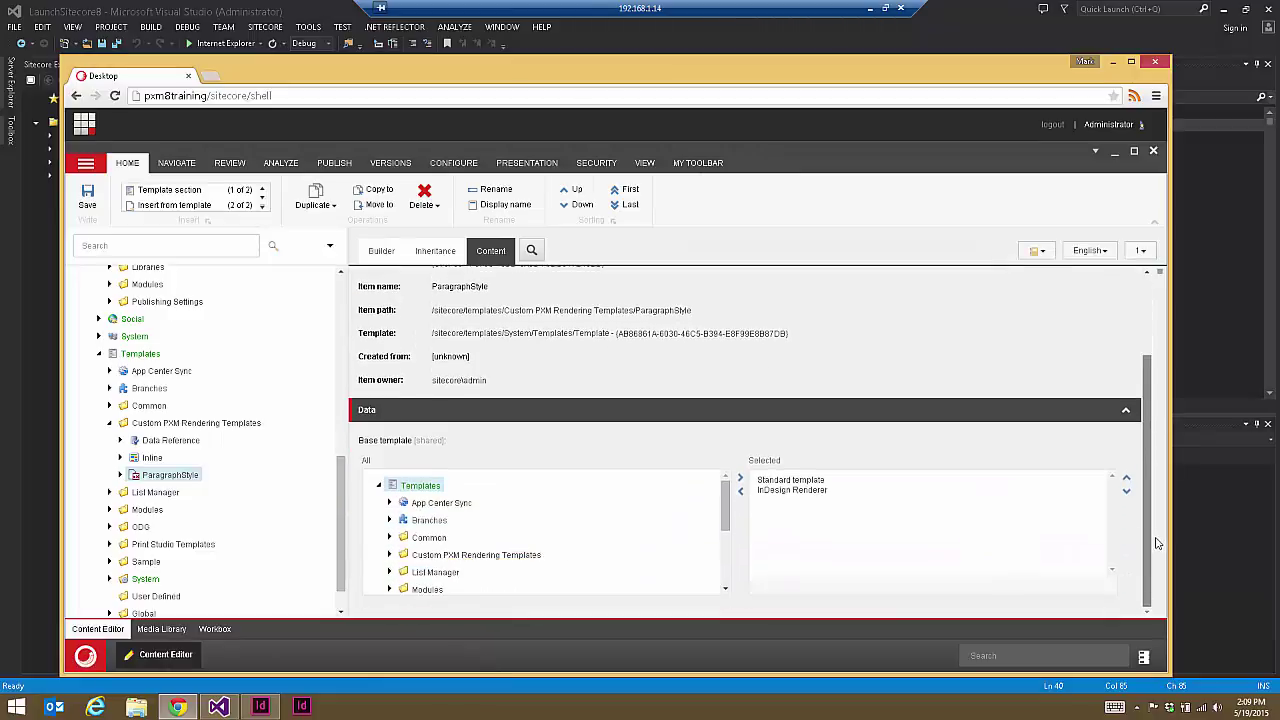
pyautogui.click(390, 555)
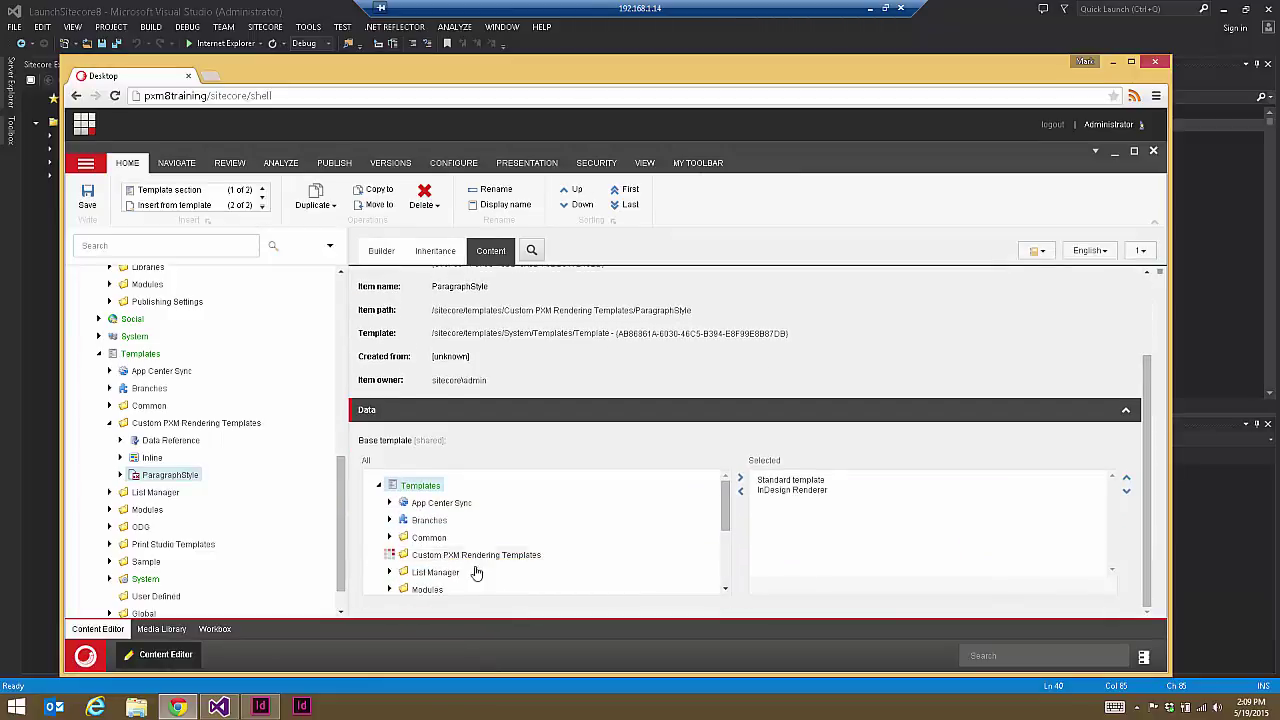
pyautogui.moveTo(730, 514); pyautogui.dragTo(730, 546)
pyautogui.doubleClick(452, 495)
pyautogui.click(88, 195)
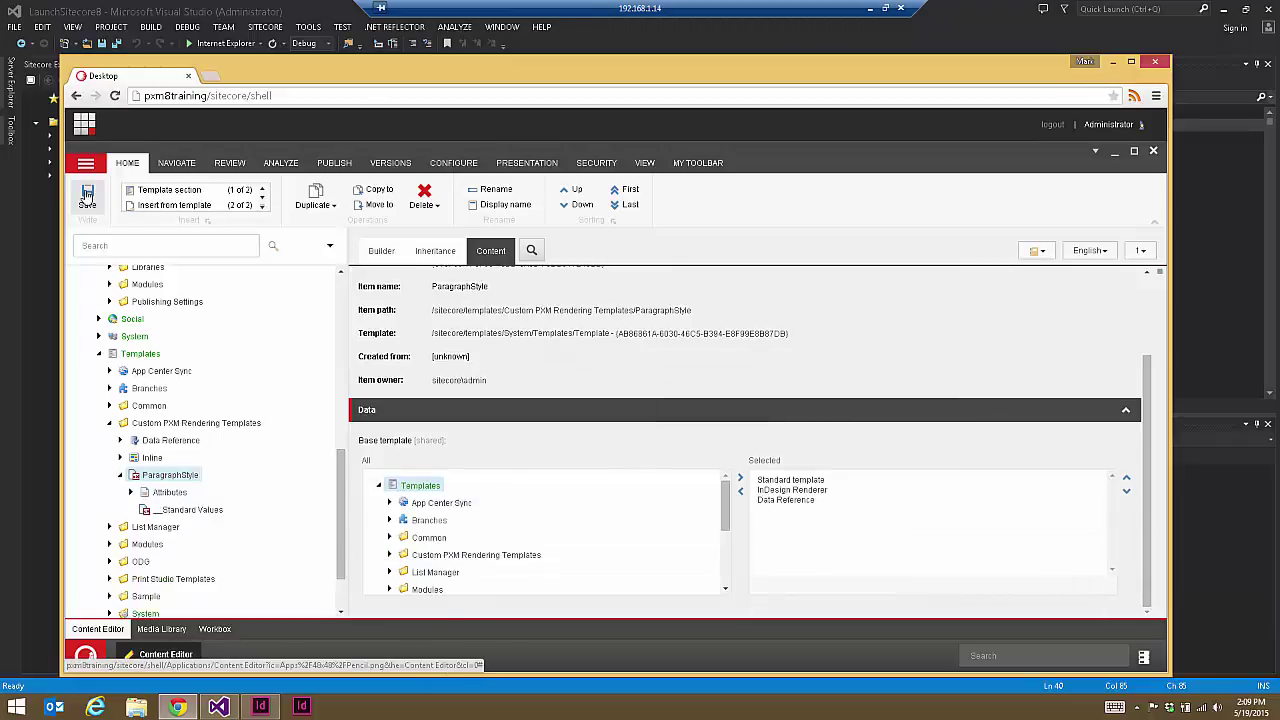
# Step: Open the snippet's ParagraphStyle item to check its empty Item Field, then expand Home
pyautogui.scroll(3, 246, 495)
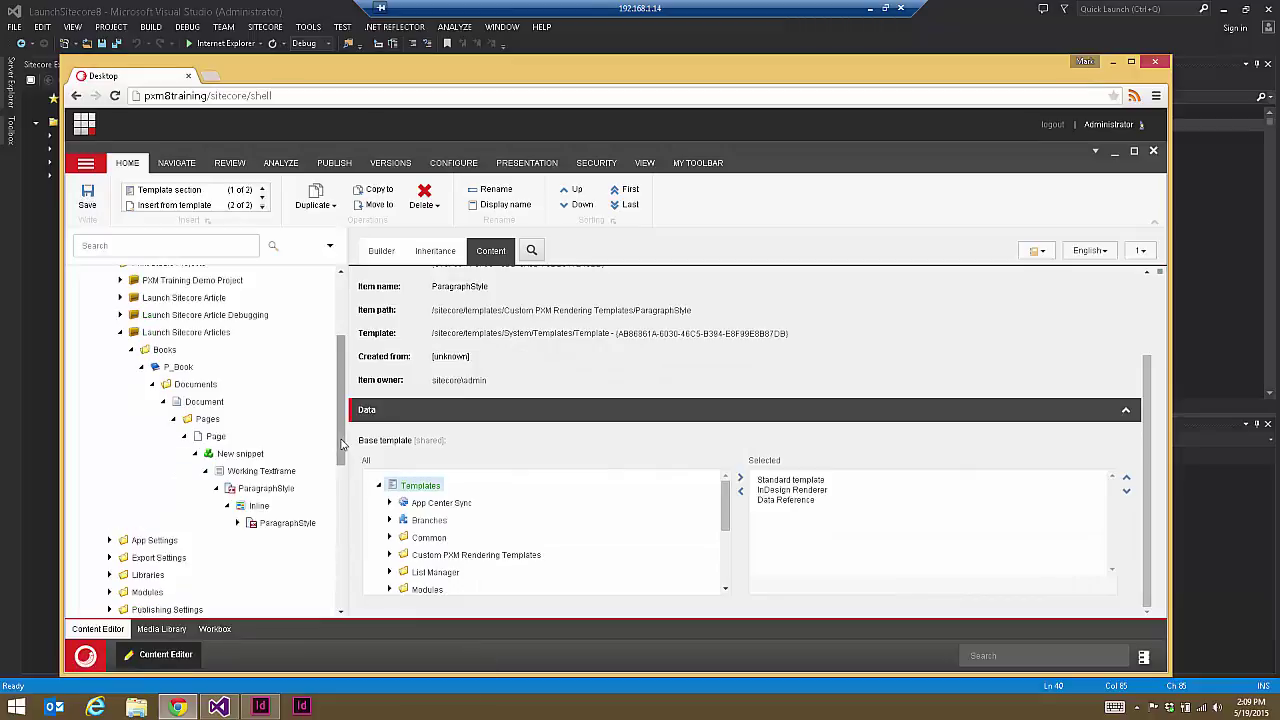
pyautogui.click(240, 495)
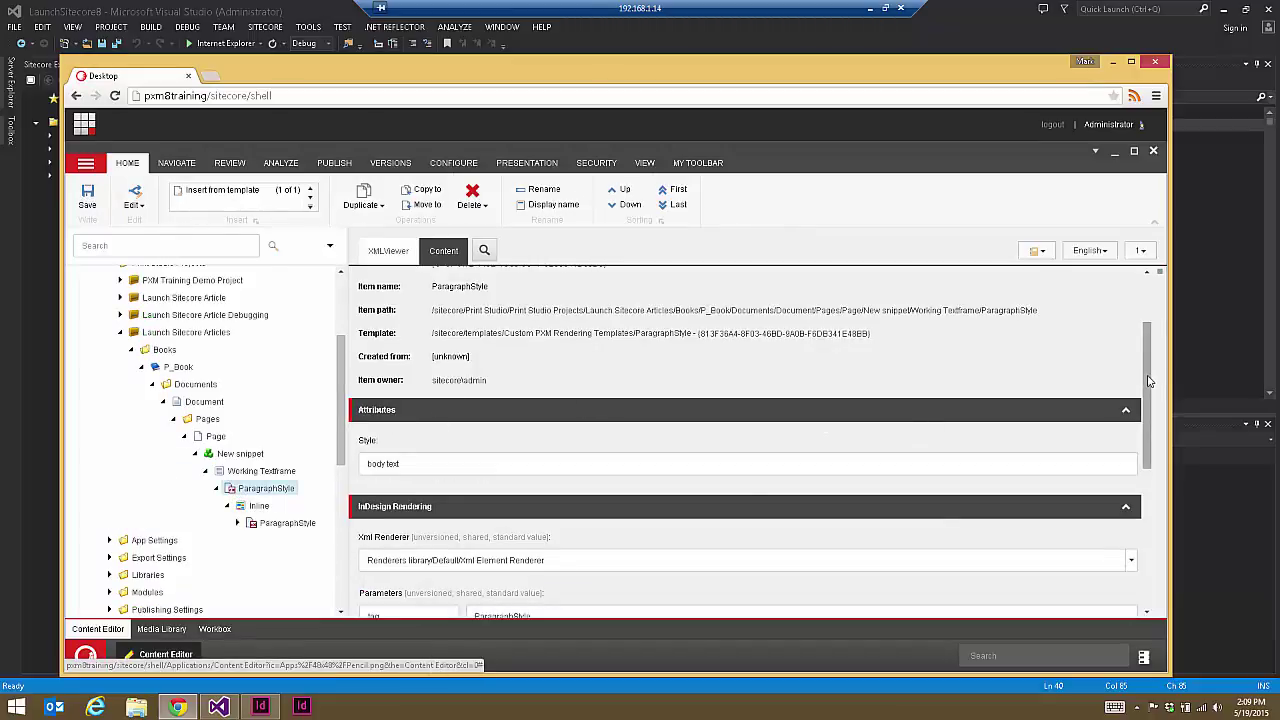
pyautogui.scroll(-4, 1148, 381)
pyautogui.click(394, 472)
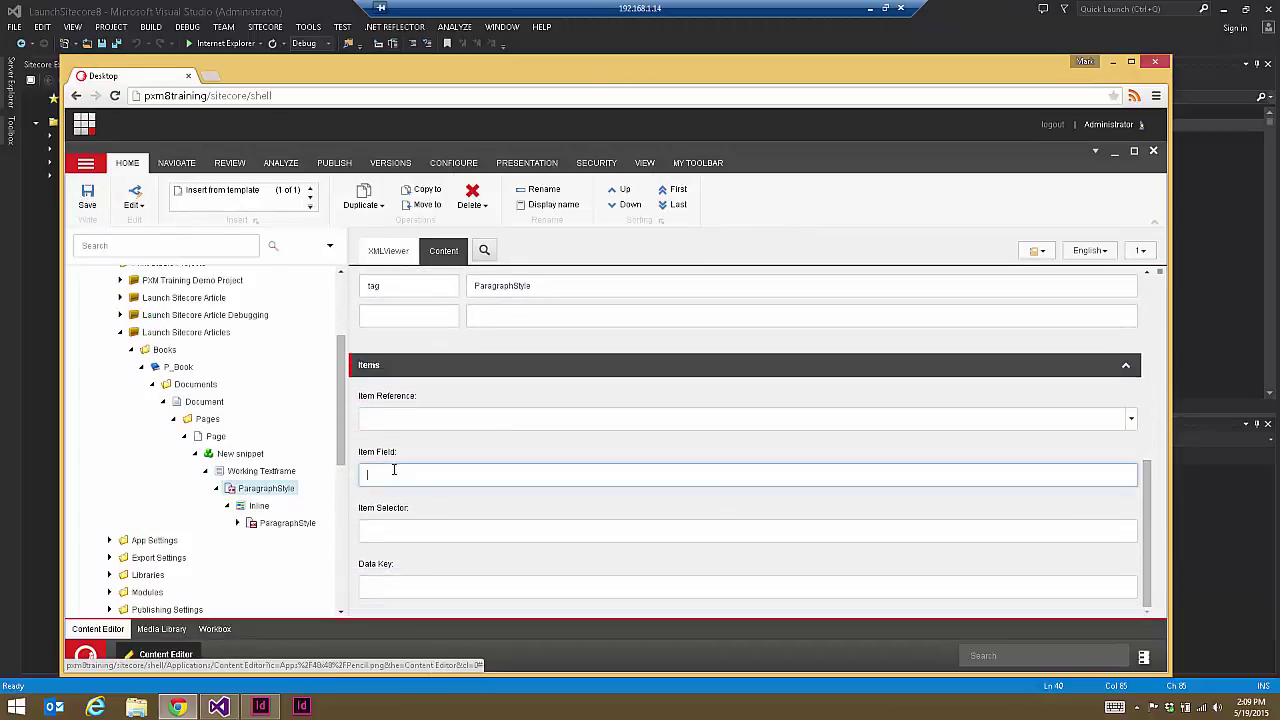
pyautogui.scroll(2, 160, 334)
pyautogui.click(109, 318)
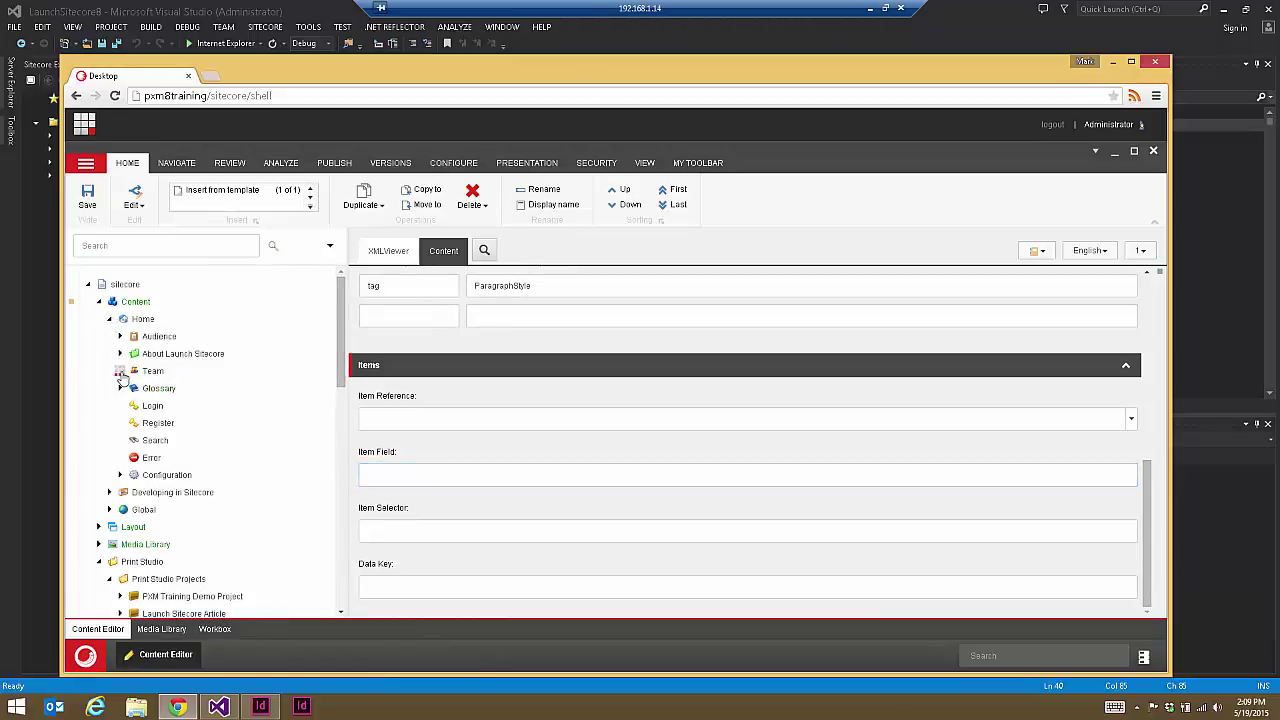
# Step: Open the first member under Home > Team and scroll through its Title, Abstract and Body fields
pyautogui.click(120, 371)
pyautogui.click(180, 388)
pyautogui.scroll(-4, 490, 420)
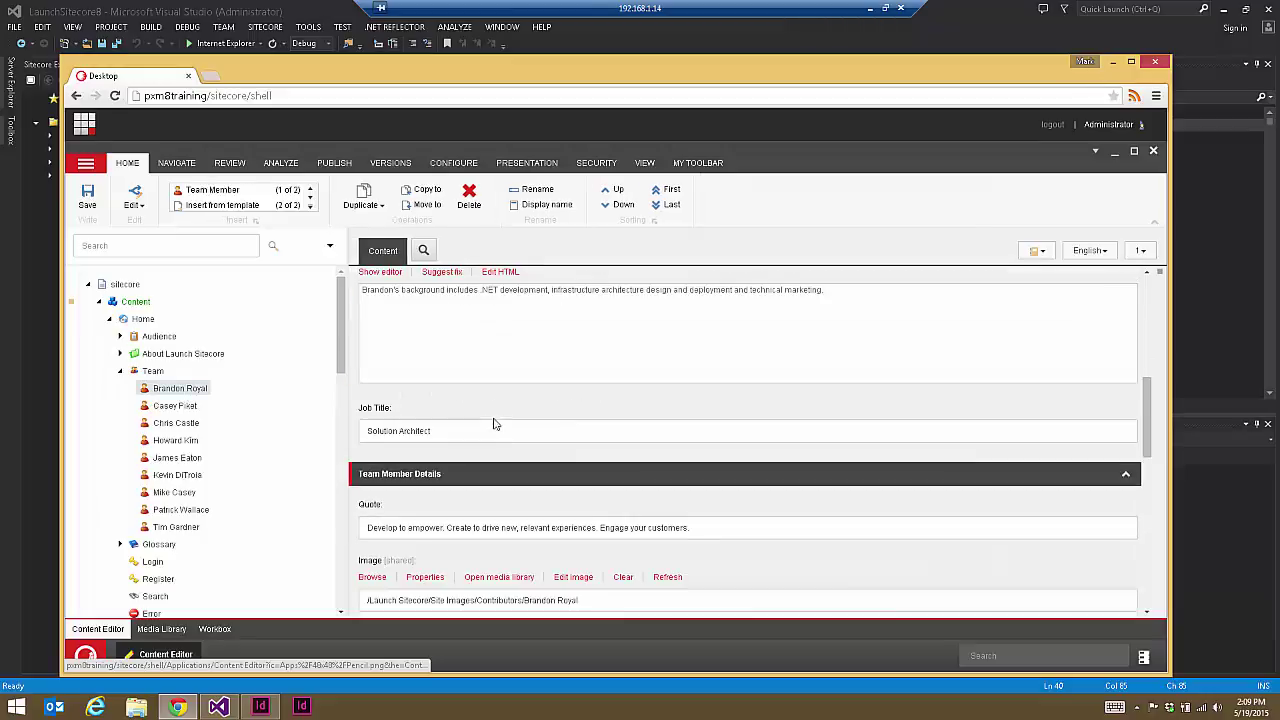
pyautogui.scroll(2, 430, 380)
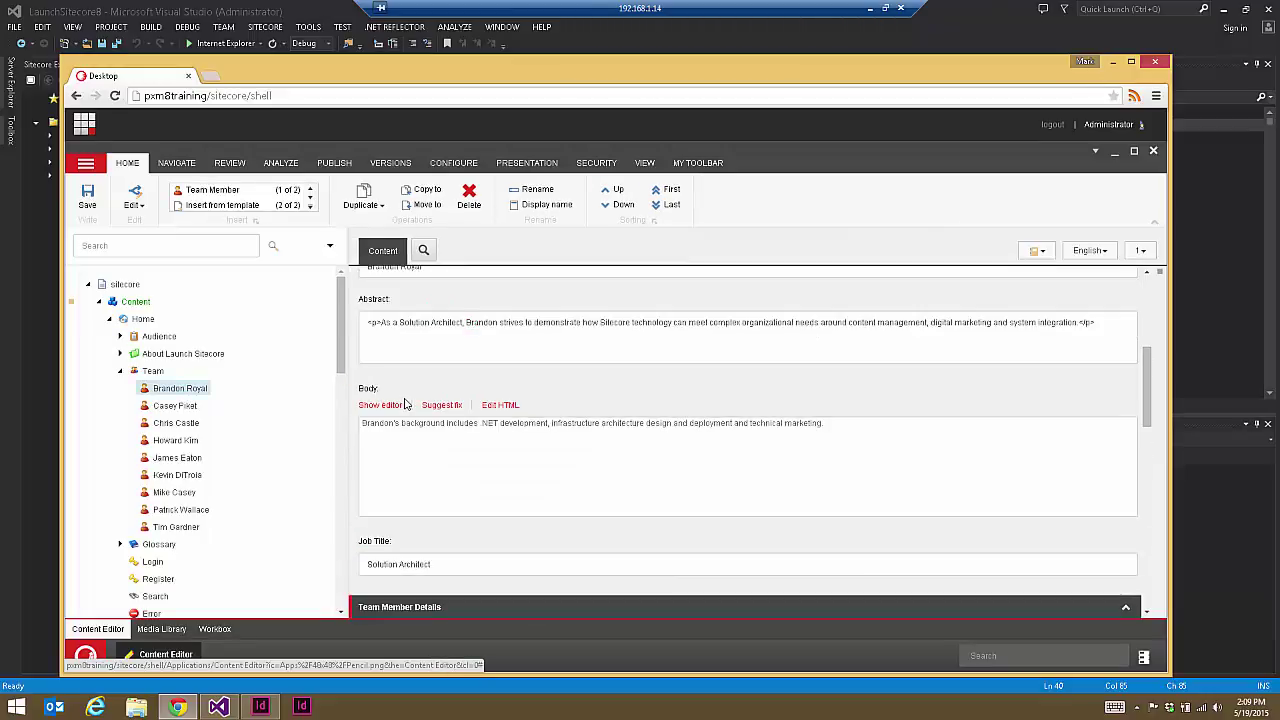
pyautogui.scroll(3, 405, 404)
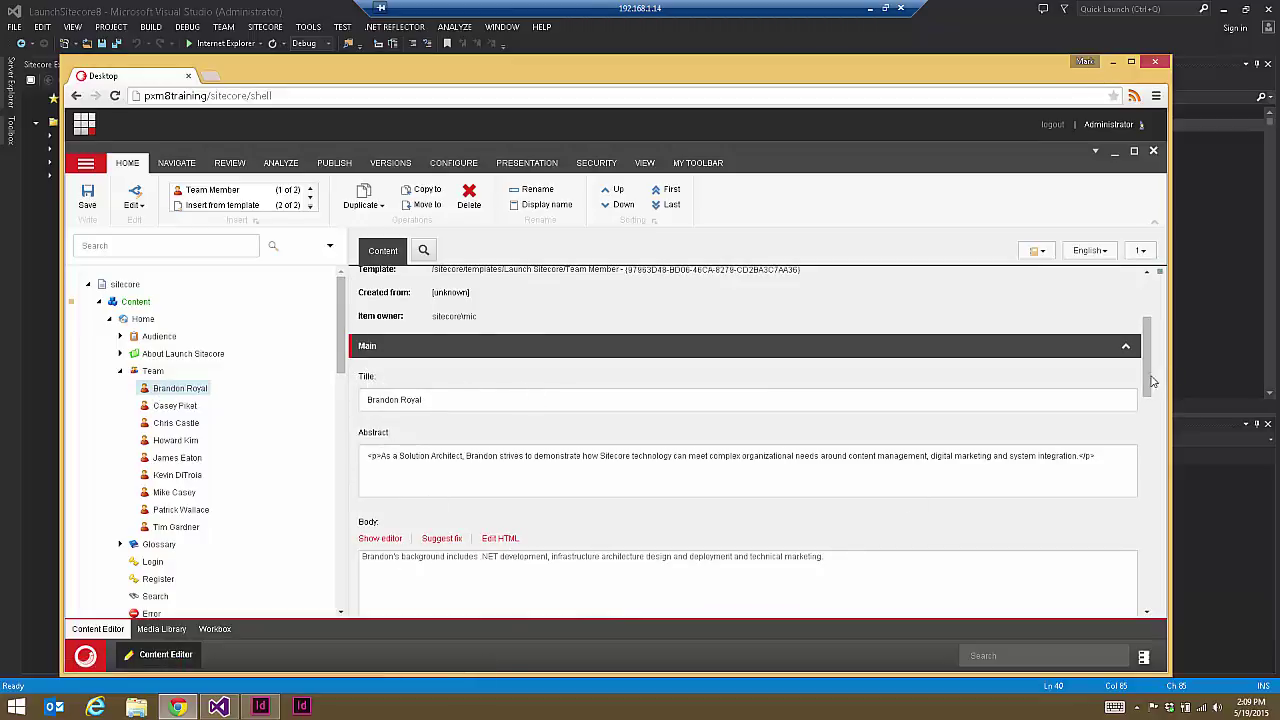
pyautogui.scroll(-2, 432, 334)
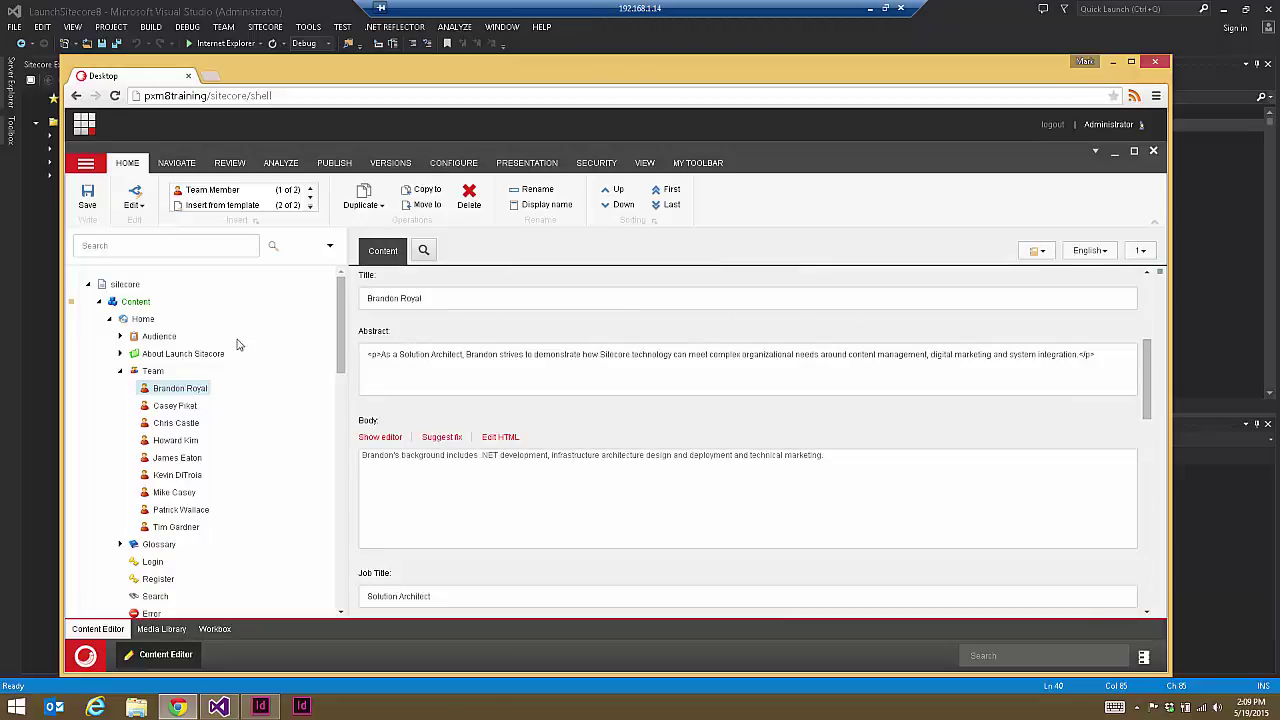
pyautogui.moveTo(341, 345); pyautogui.dragTo(341, 491)
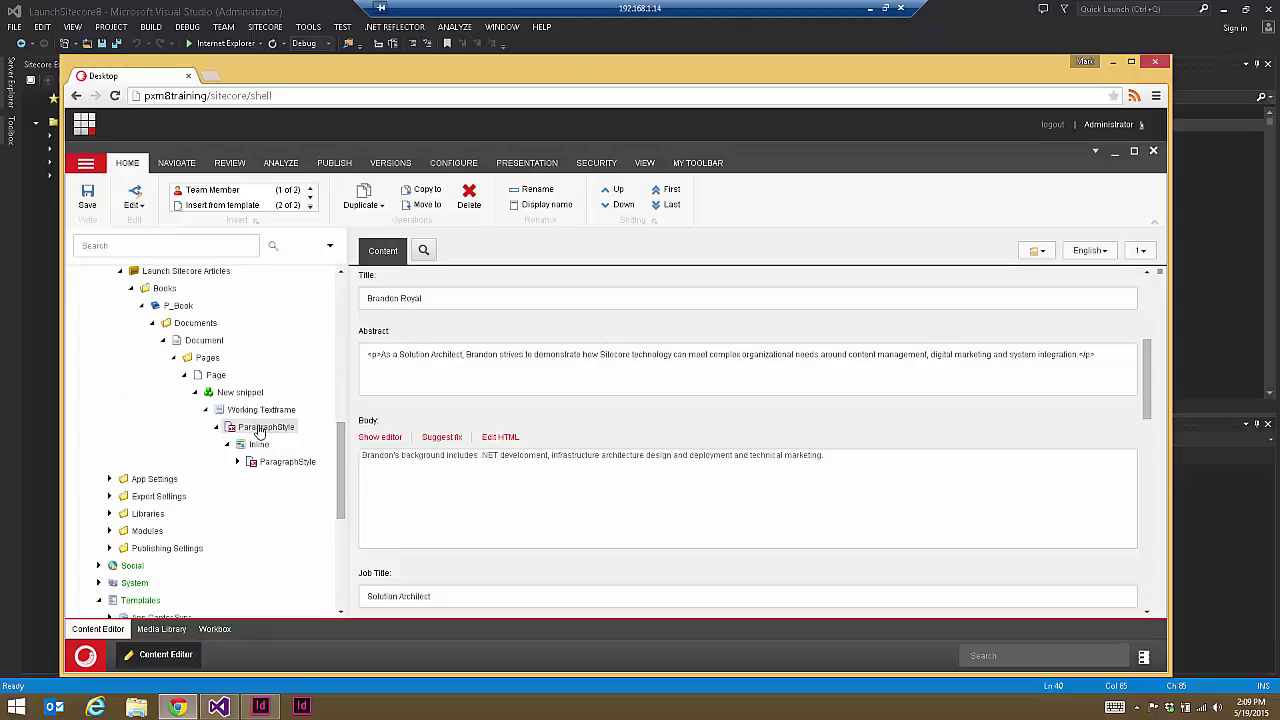
# Step: Set the snippet ParagraphStyle item's Item Field to 'Title' and save it
pyautogui.click(258, 428)
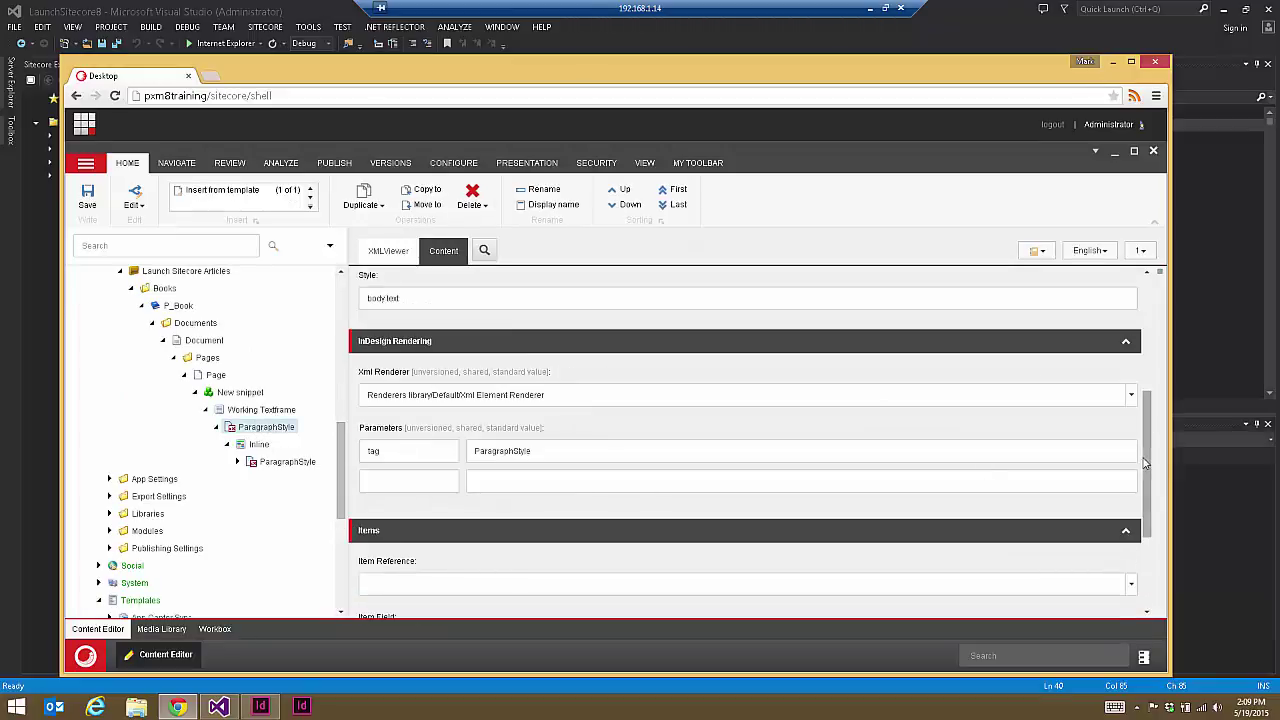
pyautogui.scroll(-2, 1160, 533)
pyautogui.scroll(-1, 1160, 533)
pyautogui.click(469, 476)
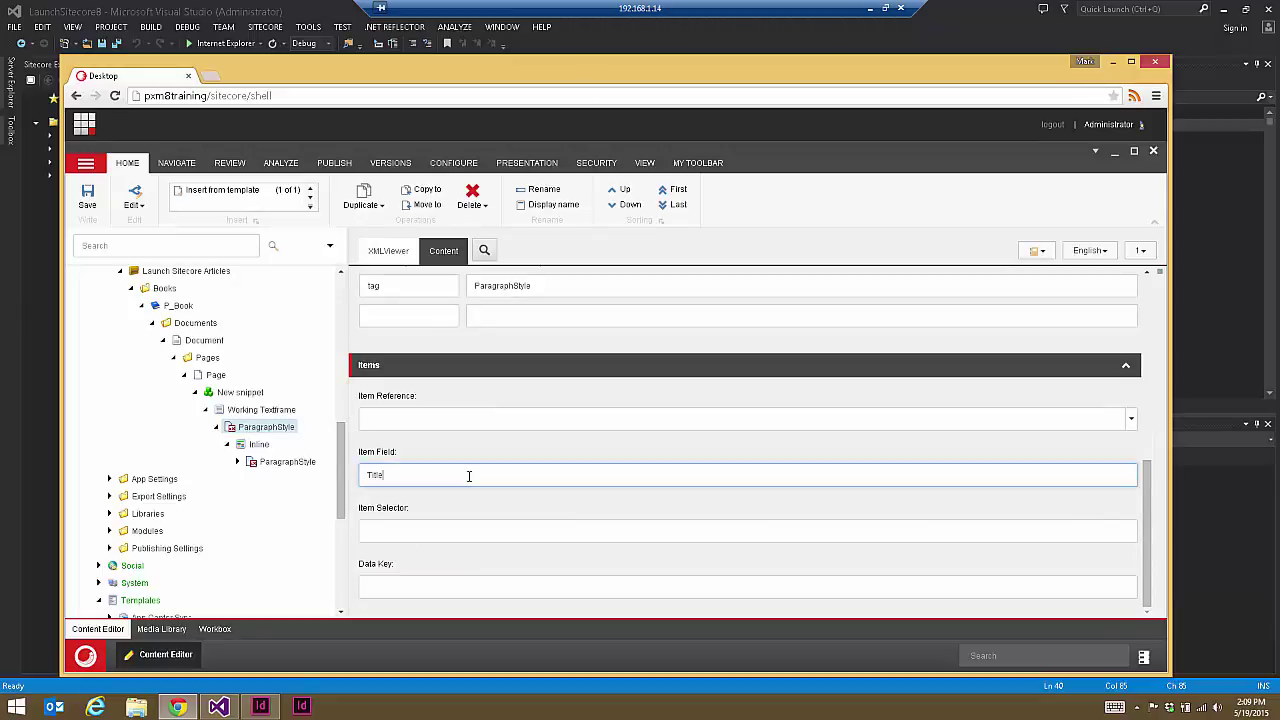
pyautogui.click(85, 197)
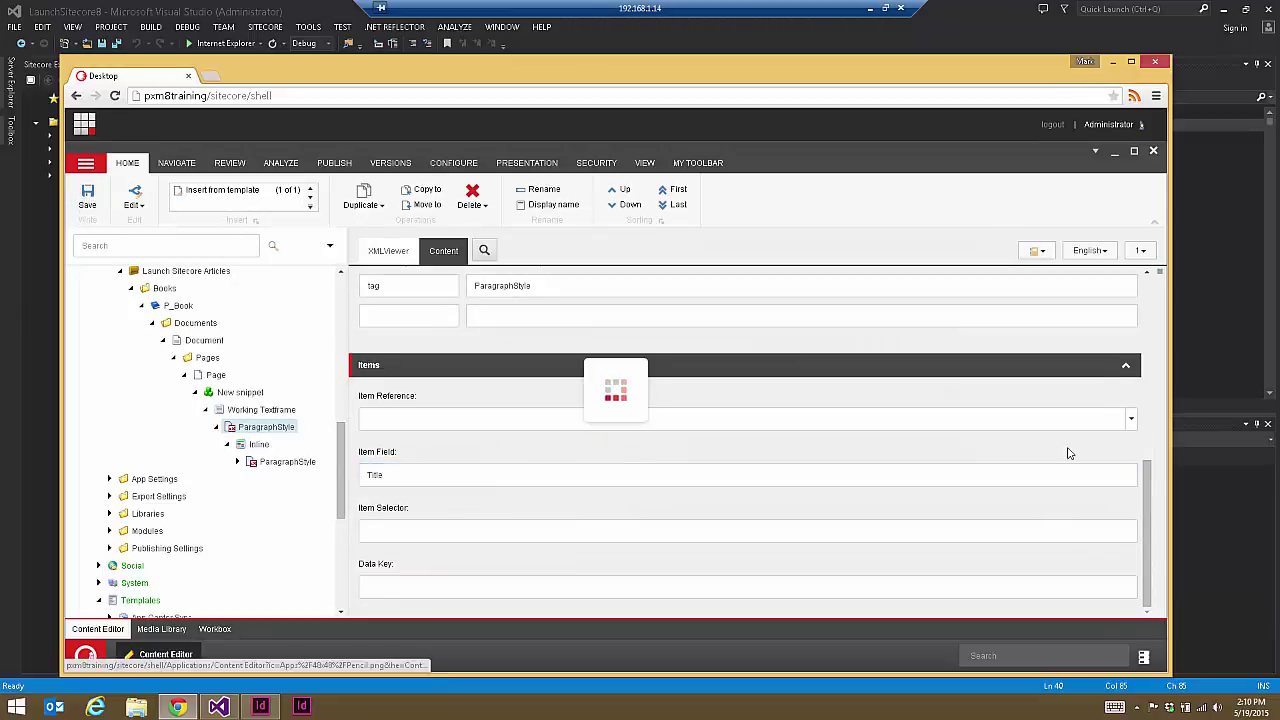
pyautogui.scroll(4, 1147, 500)
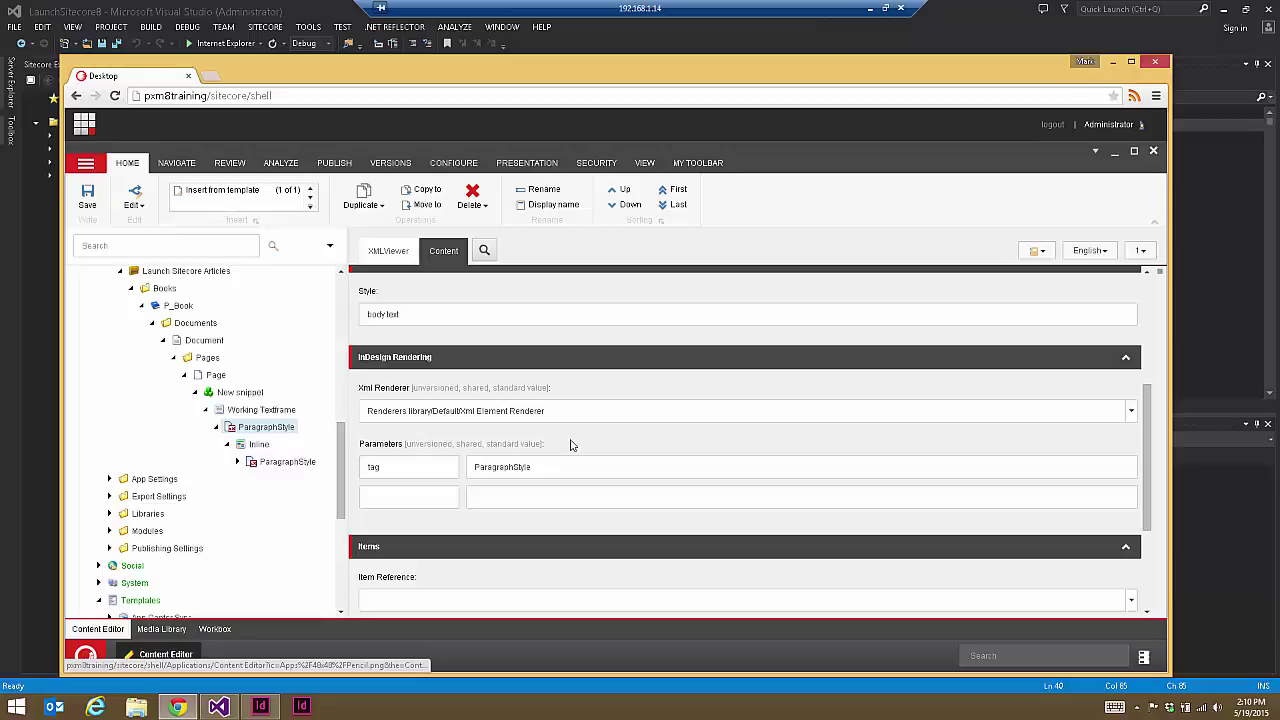
# Step: Check the ParagraphStyle Standard Values' Xml Renderer list and its custom folder without changing it
pyautogui.scroll(-3, 338, 455)
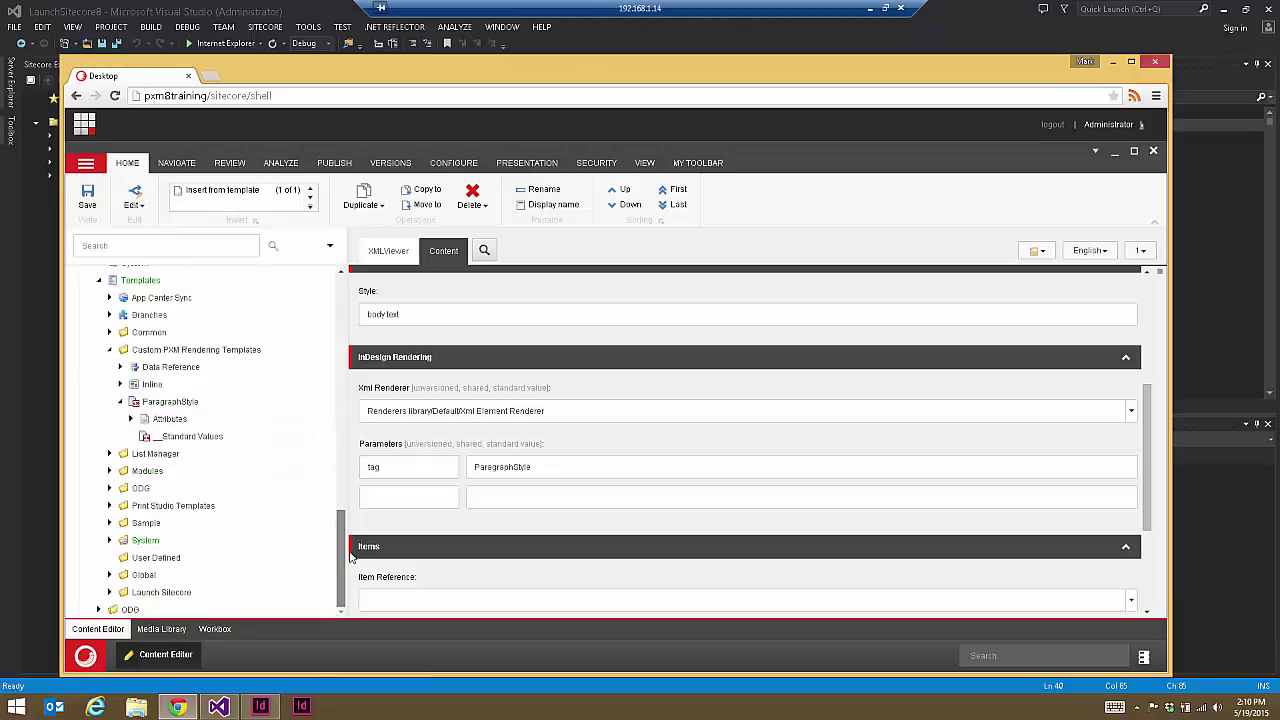
pyautogui.click(186, 437)
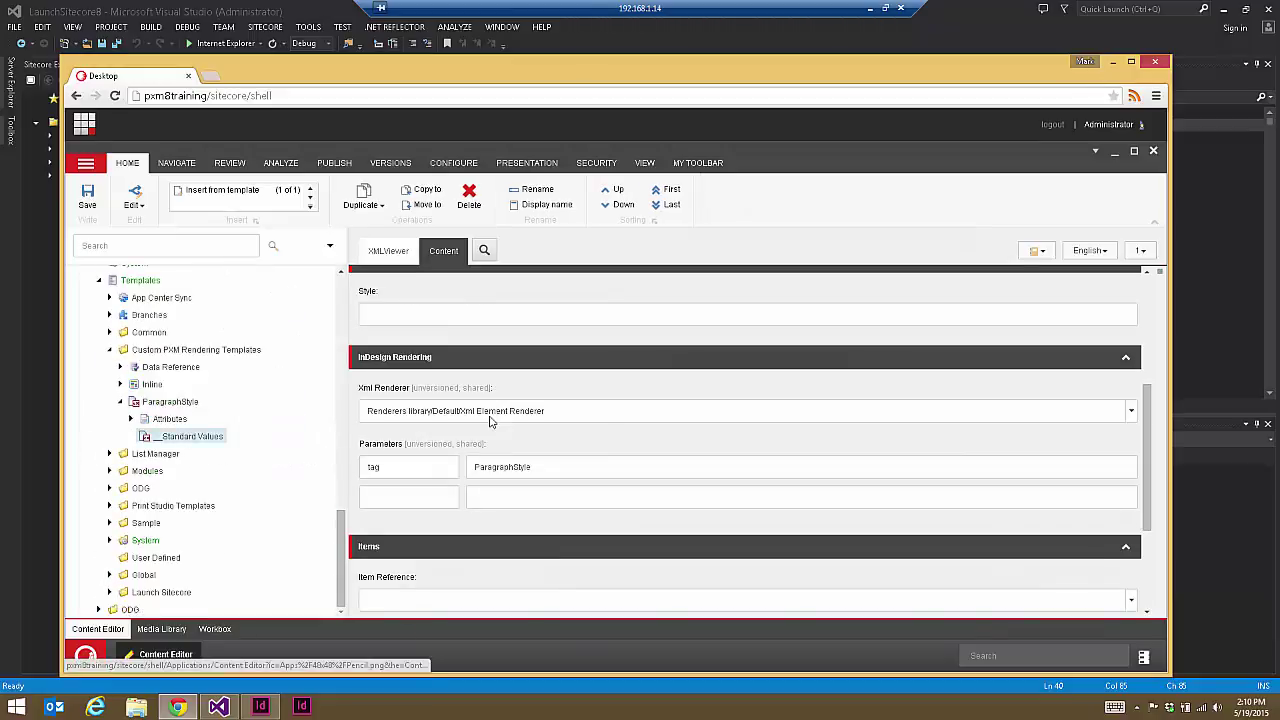
pyautogui.click(626, 416)
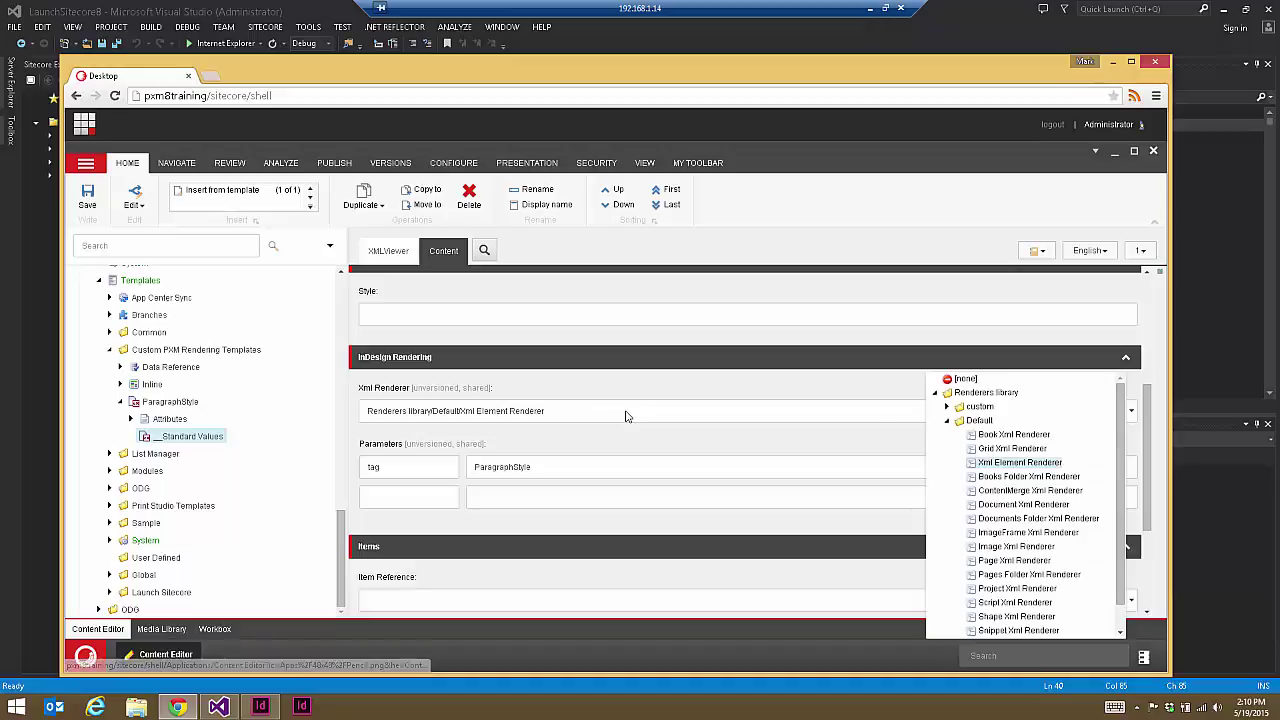
pyautogui.click(948, 408)
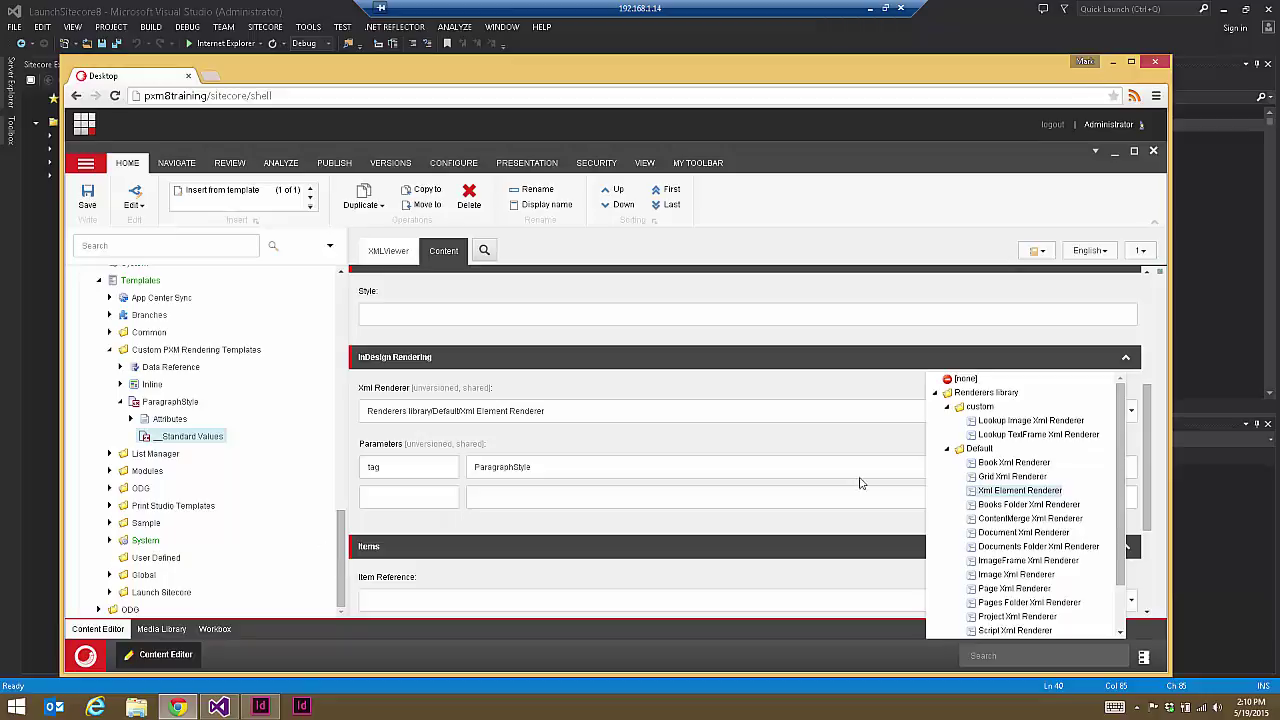
pyautogui.click(436, 453)
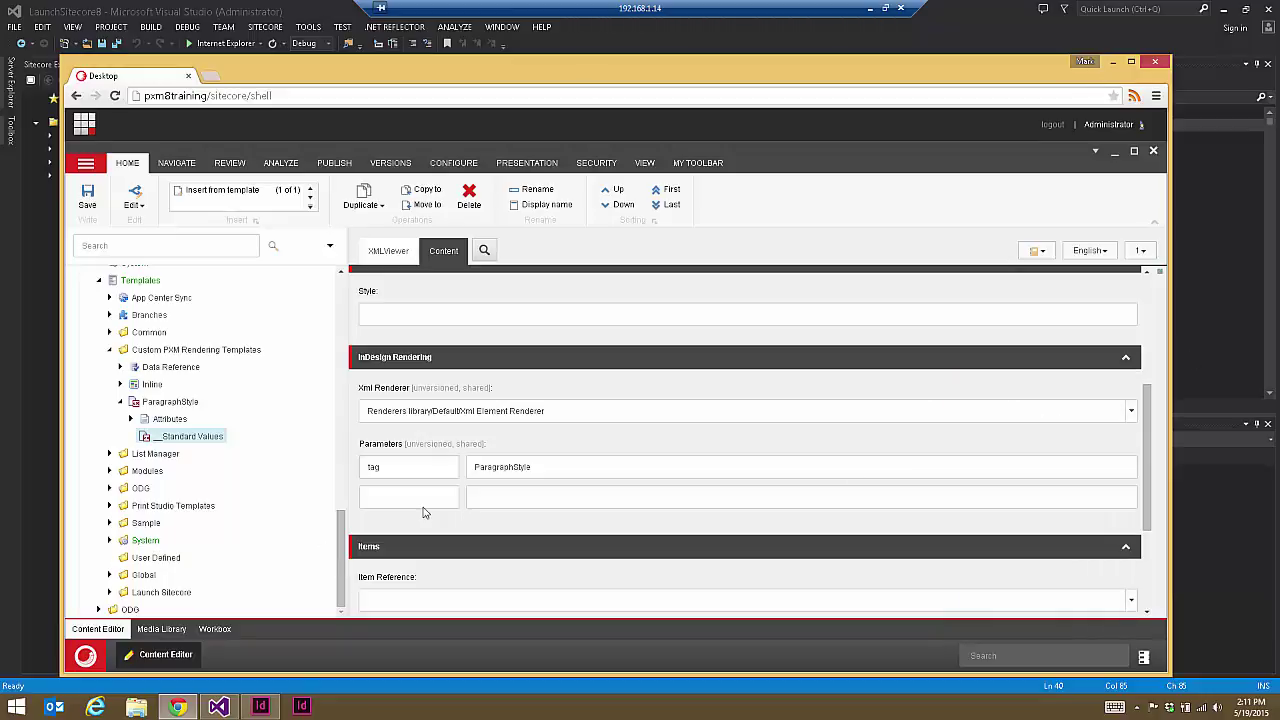
# Step: Open Libraries > Renderers library > custom > Lookup Image Xml Renderer
pyautogui.scroll(5, 175, 538)
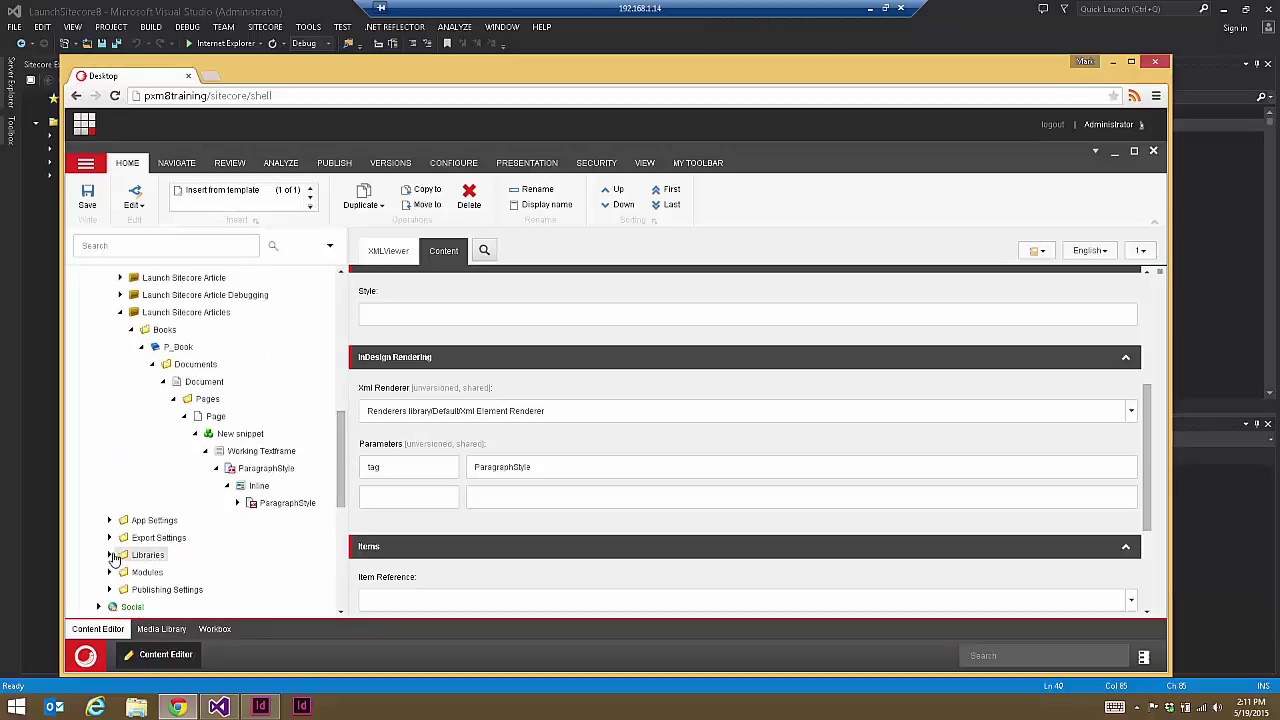
pyautogui.click(109, 554)
pyautogui.click(121, 608)
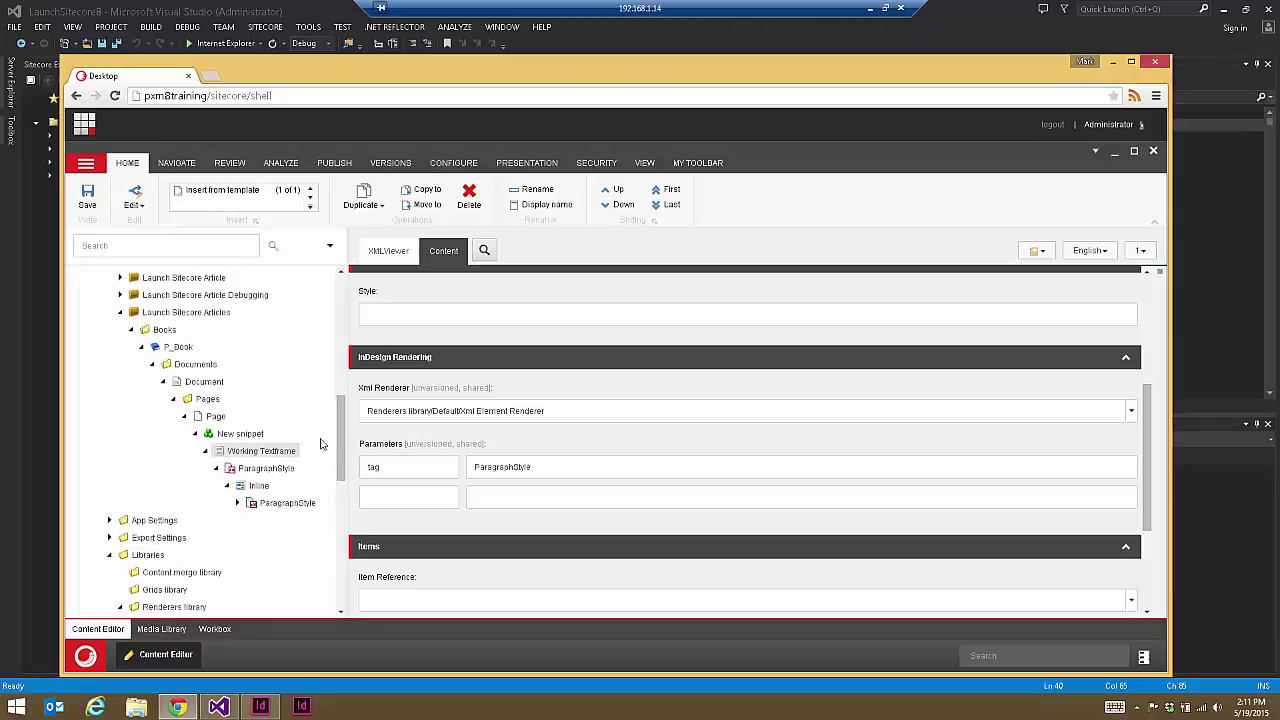
pyautogui.moveTo(342, 467); pyautogui.dragTo(342, 541)
pyautogui.click(130, 314)
pyautogui.click(178, 332)
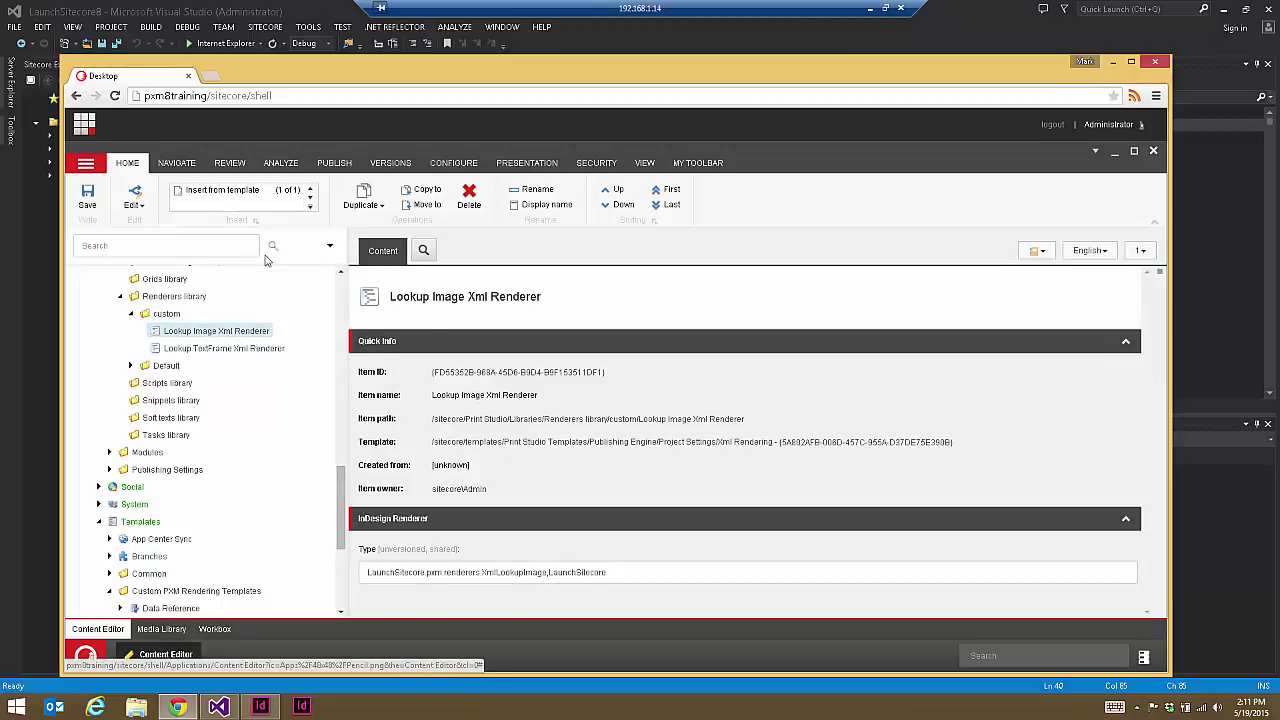
# Step: Examine the XmlLookupImage class name in the Lookup Image renderer's Type value
pyautogui.click(459, 572)
pyautogui.moveTo(606, 572); pyautogui.dragTo(292, 556)
pyautogui.click(430, 570)
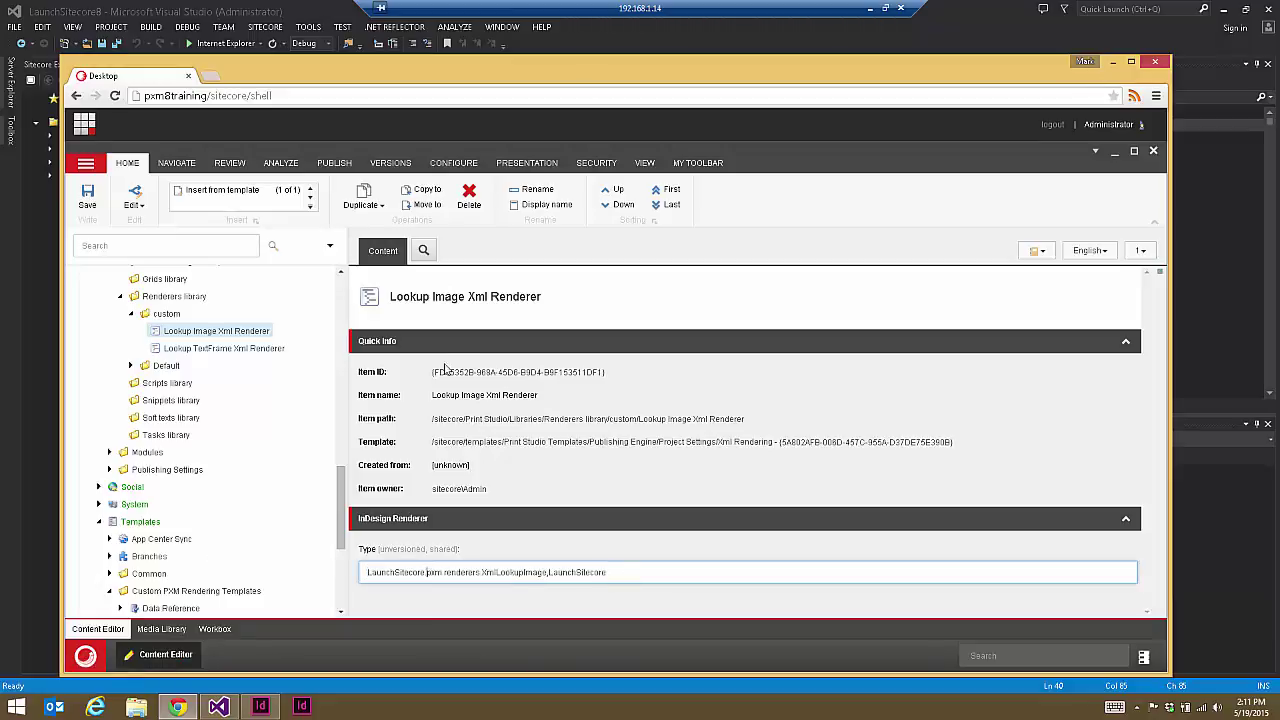
pyautogui.doubleClick(504, 572)
pyautogui.click(220, 331)
# Step: Duplicate the Lookup Image Xml Renderer as 'Paragraph Style Xml Renderer'
pyautogui.click(366, 196)
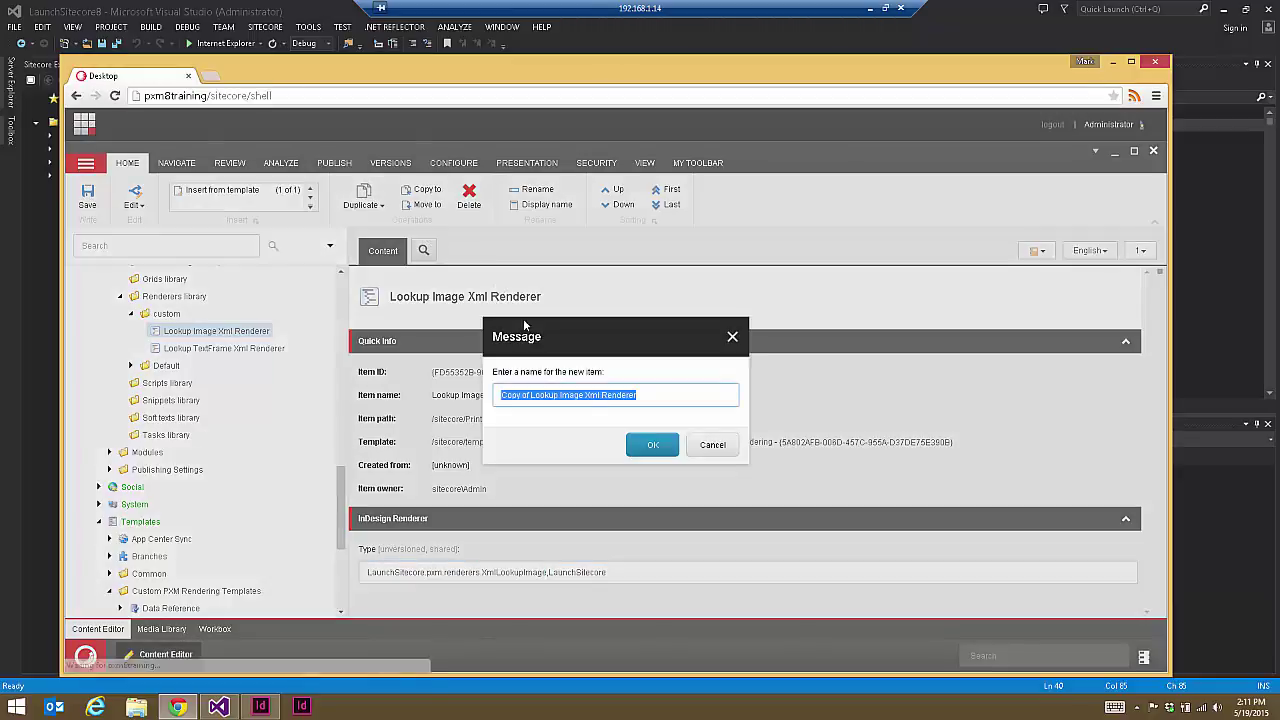
pyautogui.click(565, 396)
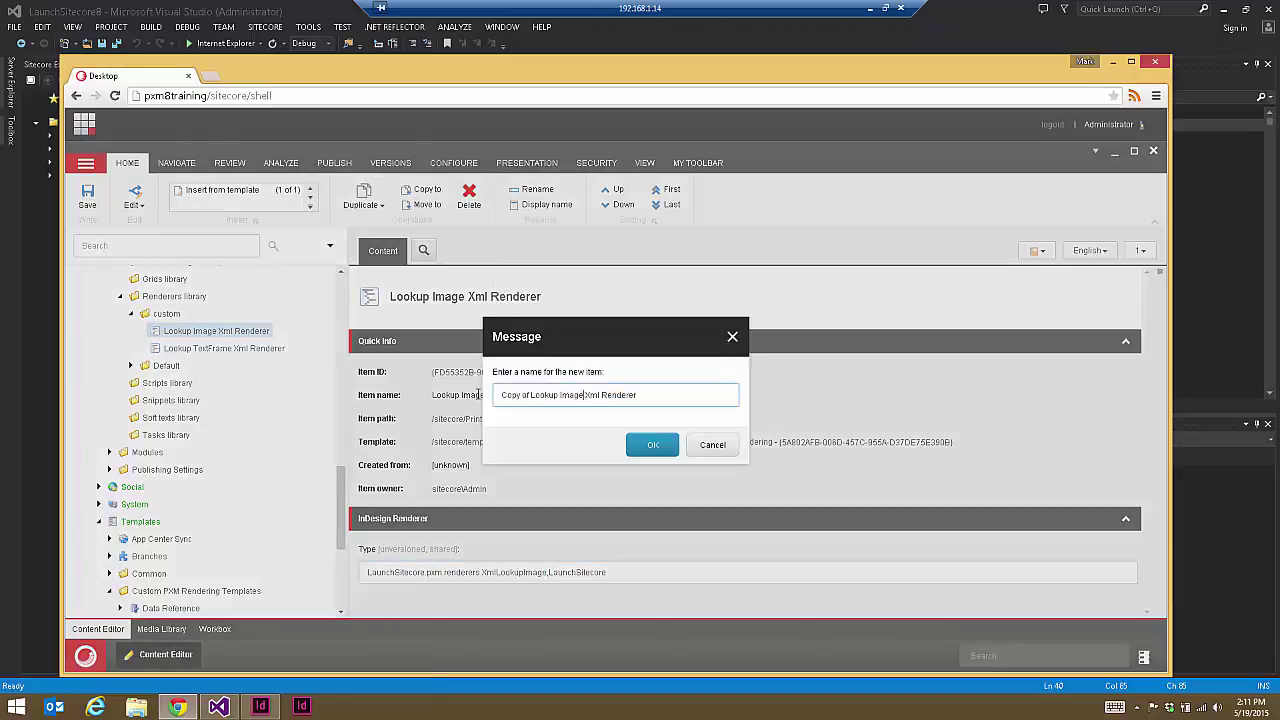
pyautogui.moveTo(566, 395); pyautogui.dragTo(416, 391)
pyautogui.write('Paragraph ')
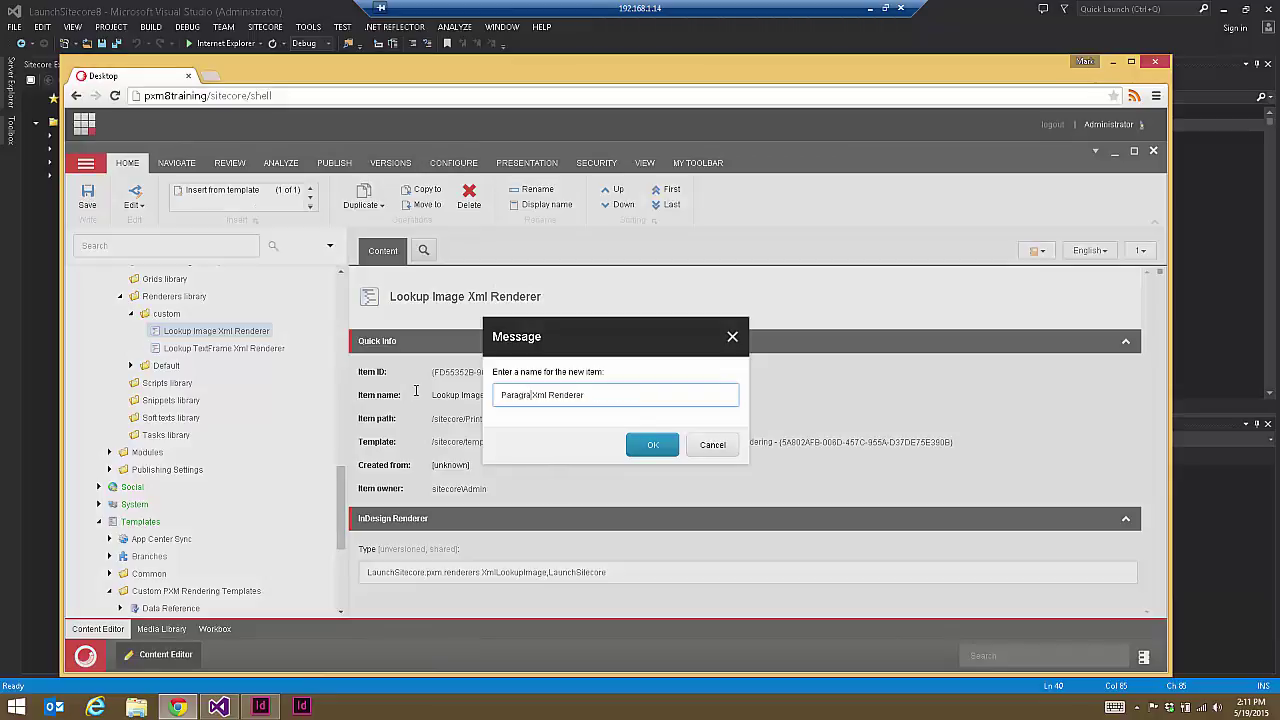
pyautogui.write('SMe')
pyautogui.click(652, 446)
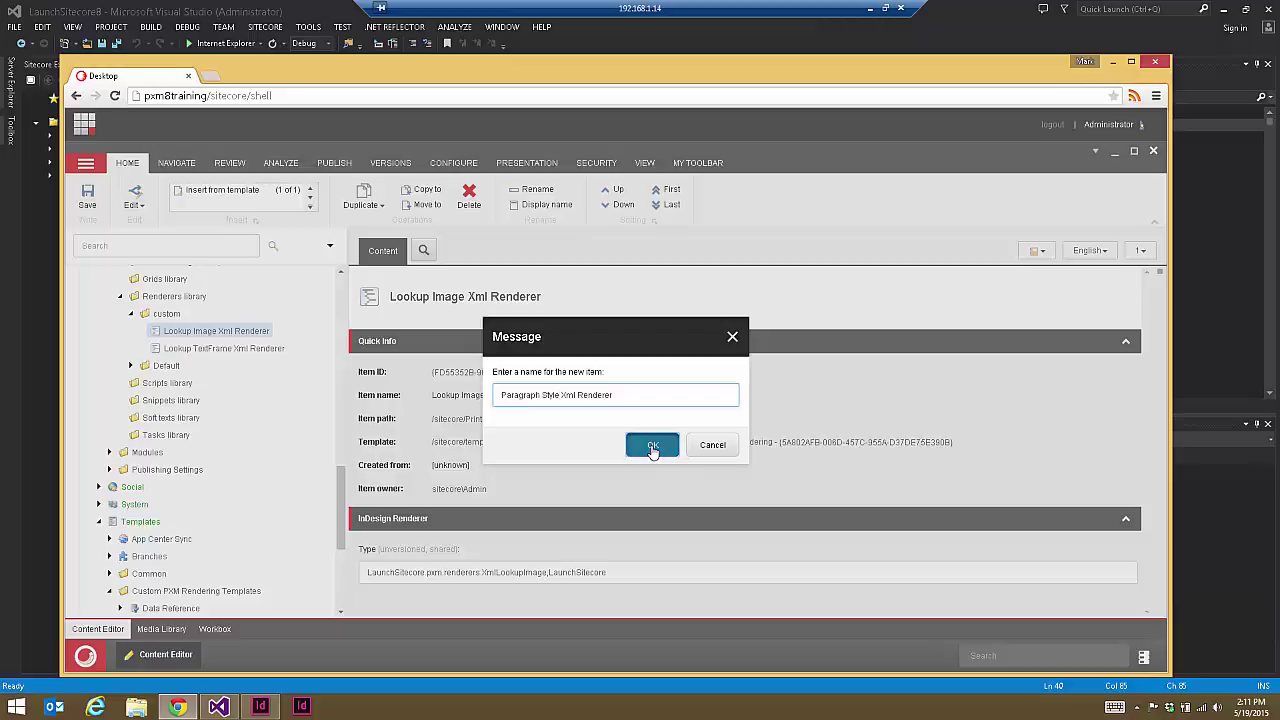
# Step: Replace XmlLookupImage in the new item's Type with XmlParagraphStyleRenderer from Visual Studio, and save
pyautogui.click(198, 7)
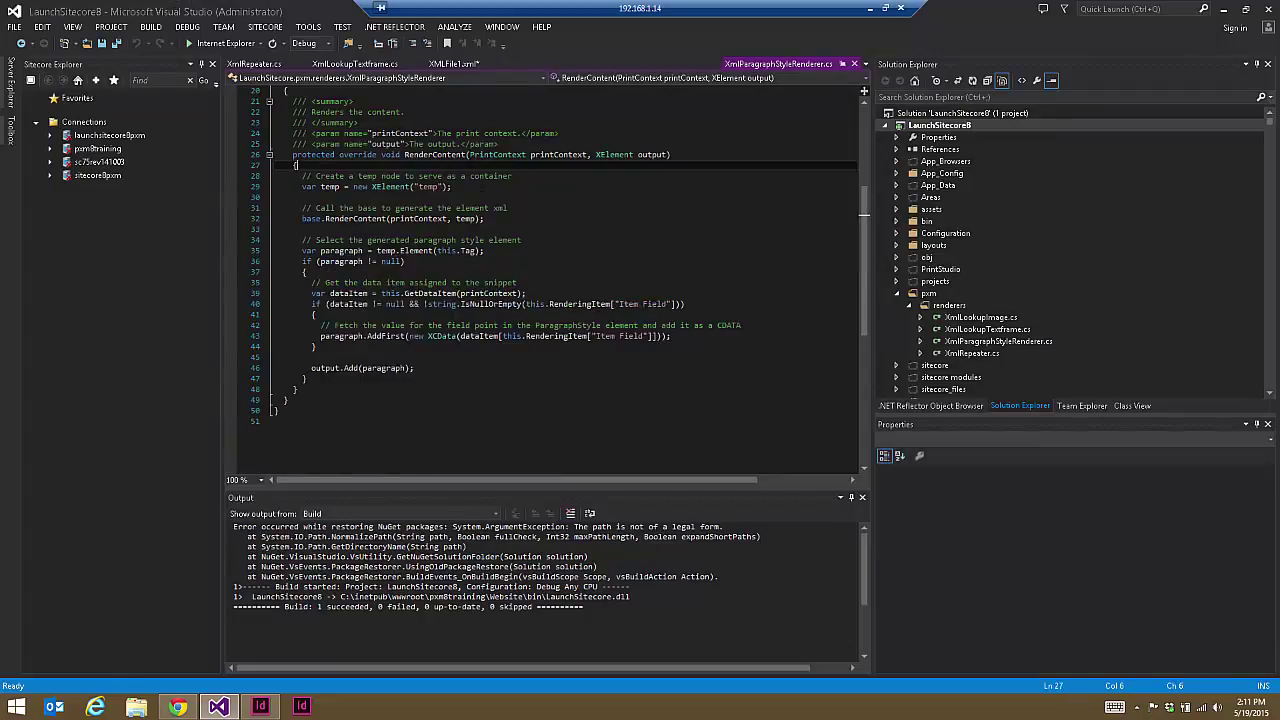
pyautogui.scroll(-3, 408, 186)
pyautogui.doubleClick(407, 176)
pyautogui.hotkey('ctrl', 'c')
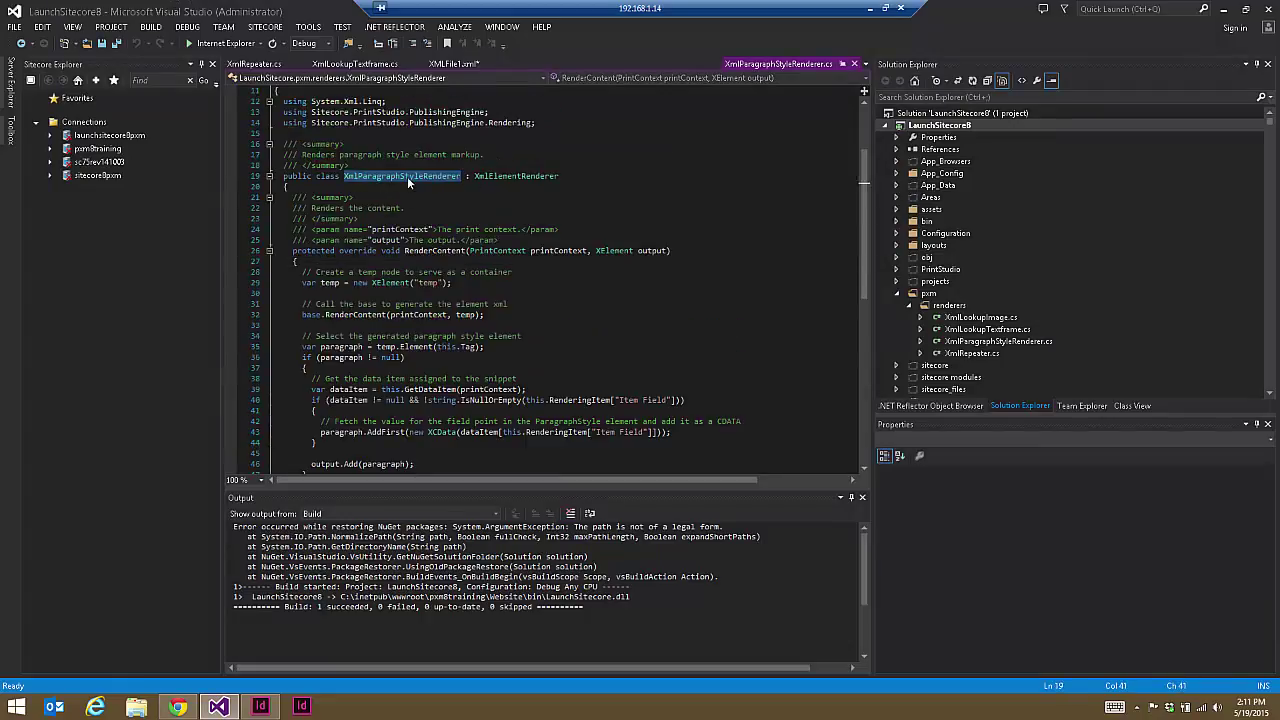
pyautogui.click(177, 707)
pyautogui.doubleClick(516, 572)
pyautogui.hotkey('ctrl', 'v')
pyautogui.hotkey('ctrl', 's')
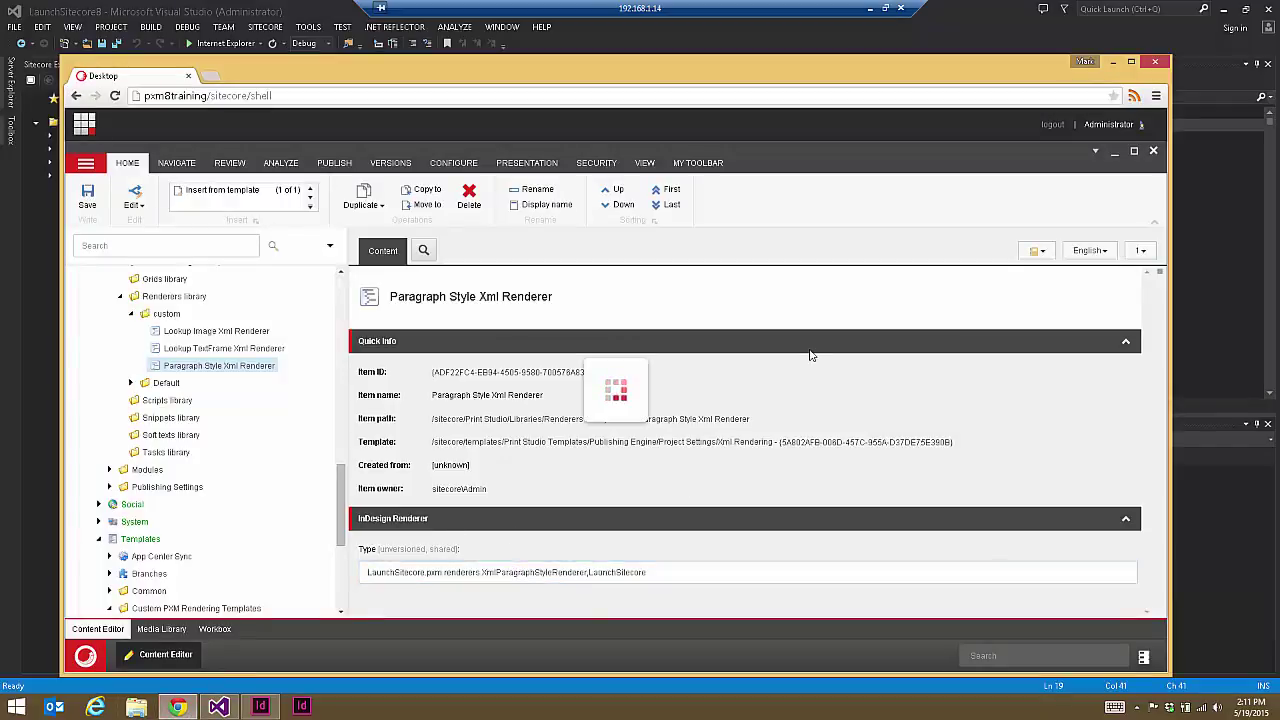
# Step: Set ParagraphStyle __Standard Values' Xml Renderer to custom/Paragraph Style Xml Renderer and save
pyautogui.moveTo(345, 504); pyautogui.dragTo(350, 570)
pyautogui.scroll(3, 228, 560)
pyautogui.scroll(-2, 228, 560)
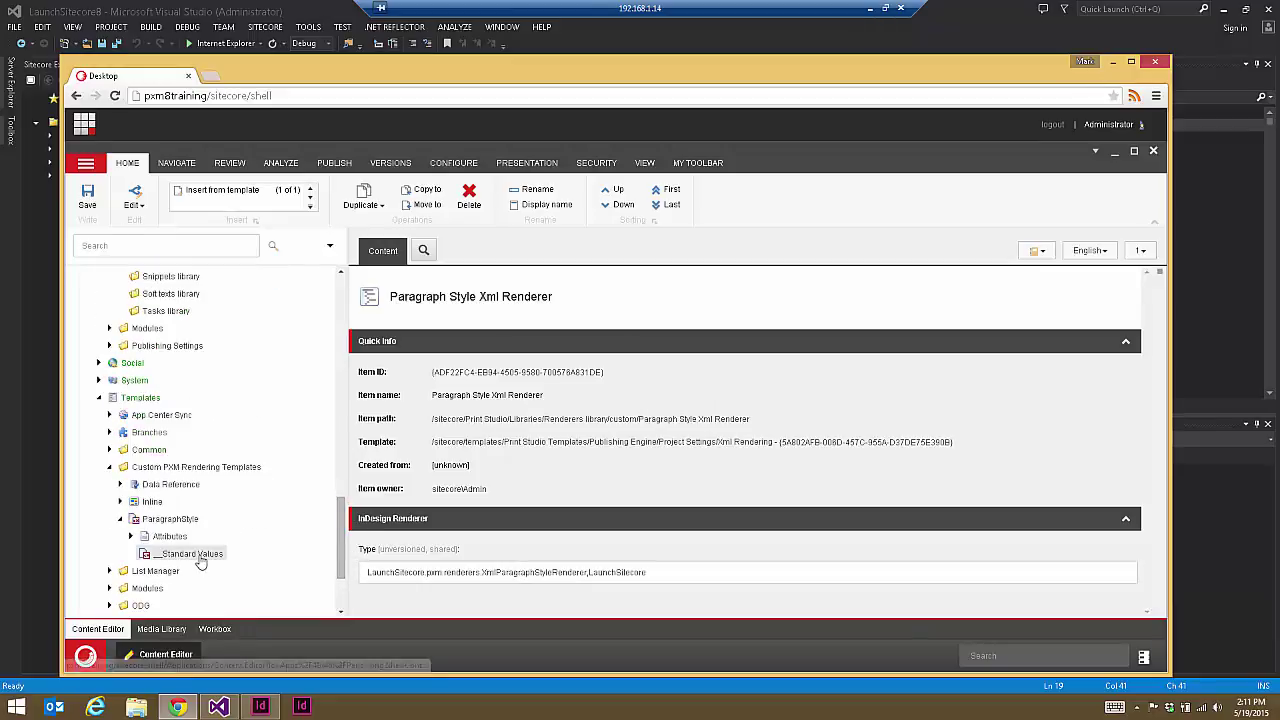
pyautogui.click(199, 560)
pyautogui.moveTo(1149, 387); pyautogui.dragTo(1152, 504)
pyautogui.click(1043, 424)
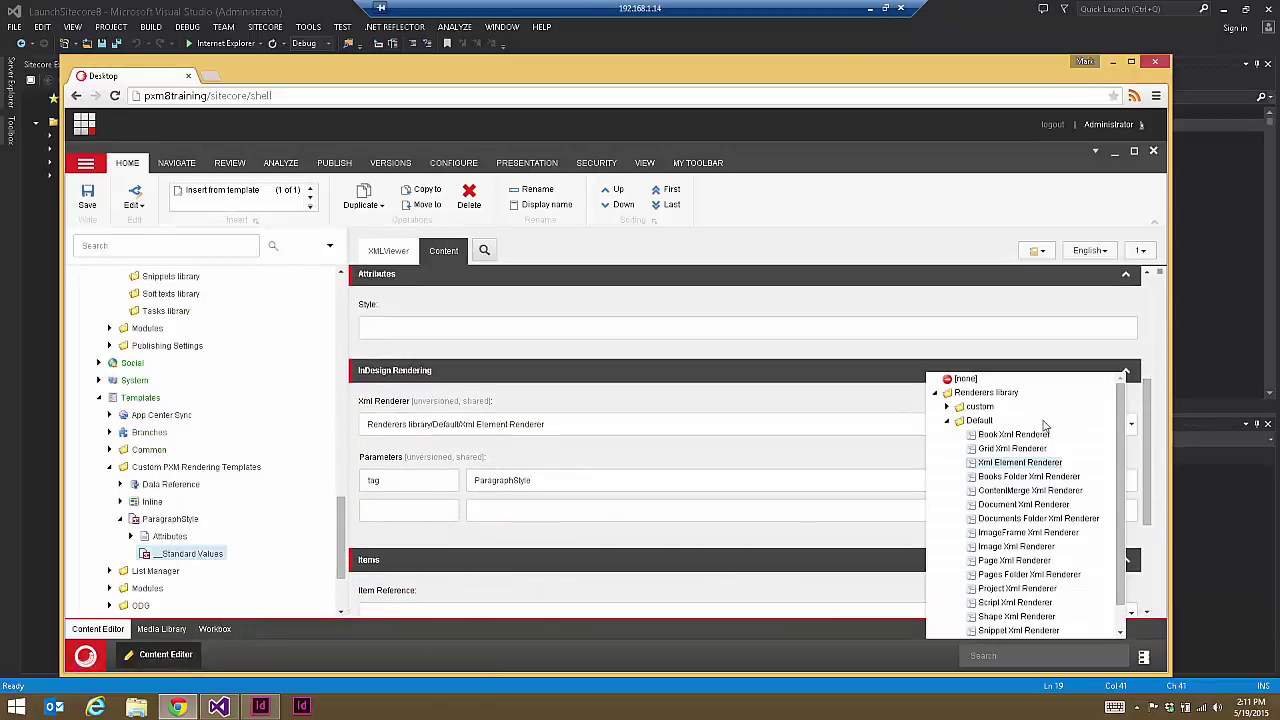
pyautogui.click(947, 407)
pyautogui.click(1034, 449)
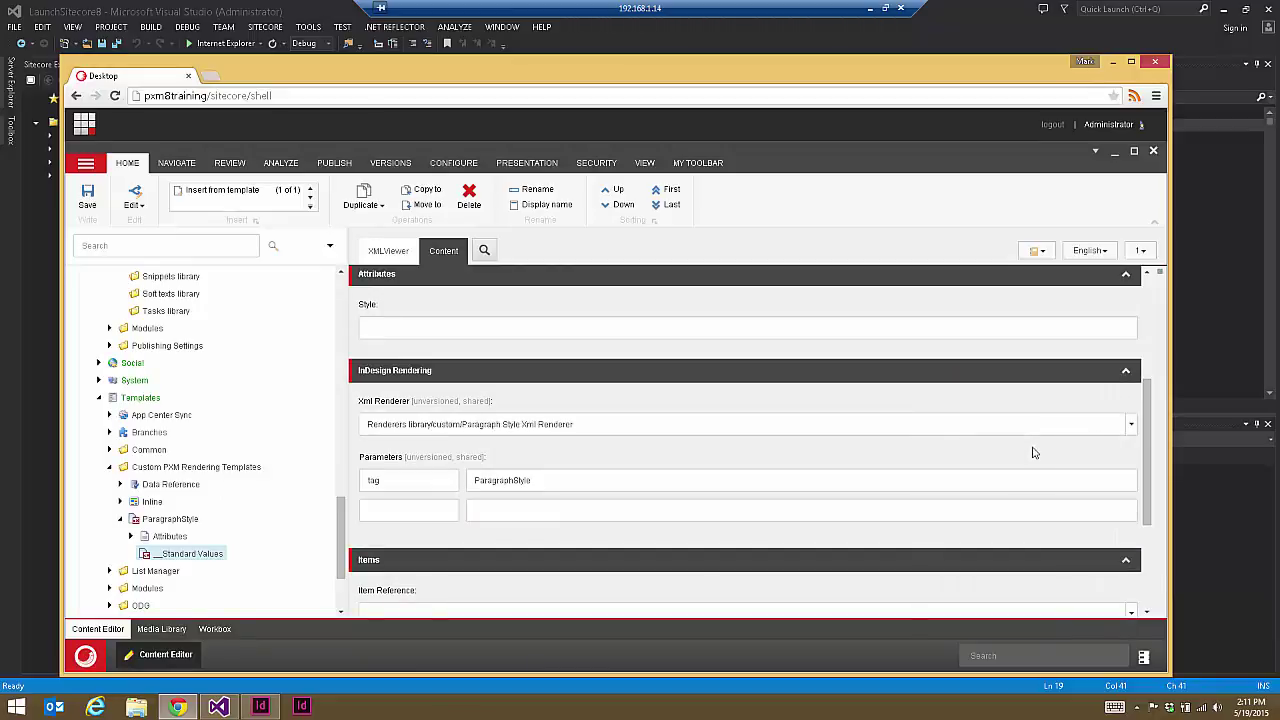
pyautogui.click(87, 196)
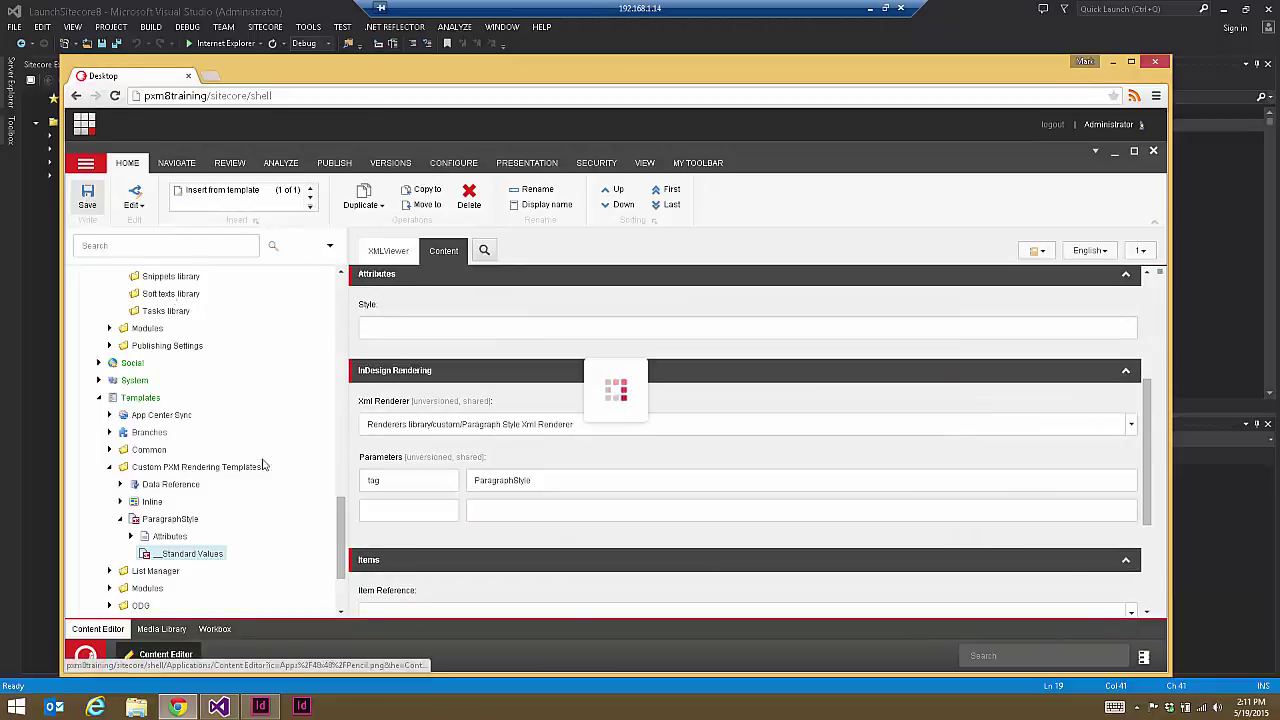
pyautogui.moveTo(340, 505); pyautogui.dragTo(340, 396)
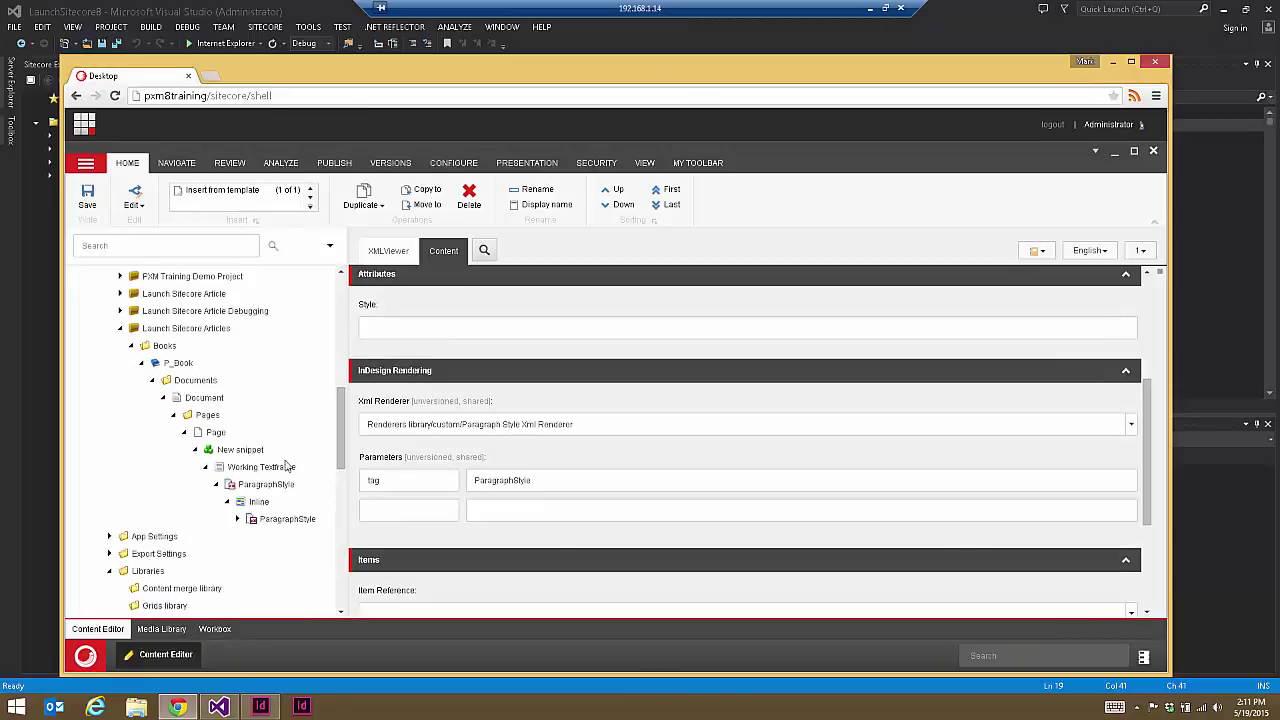
# Step: Render the ParagraphStyle item's XML in the XMLViewer tab
pyautogui.click(257, 484)
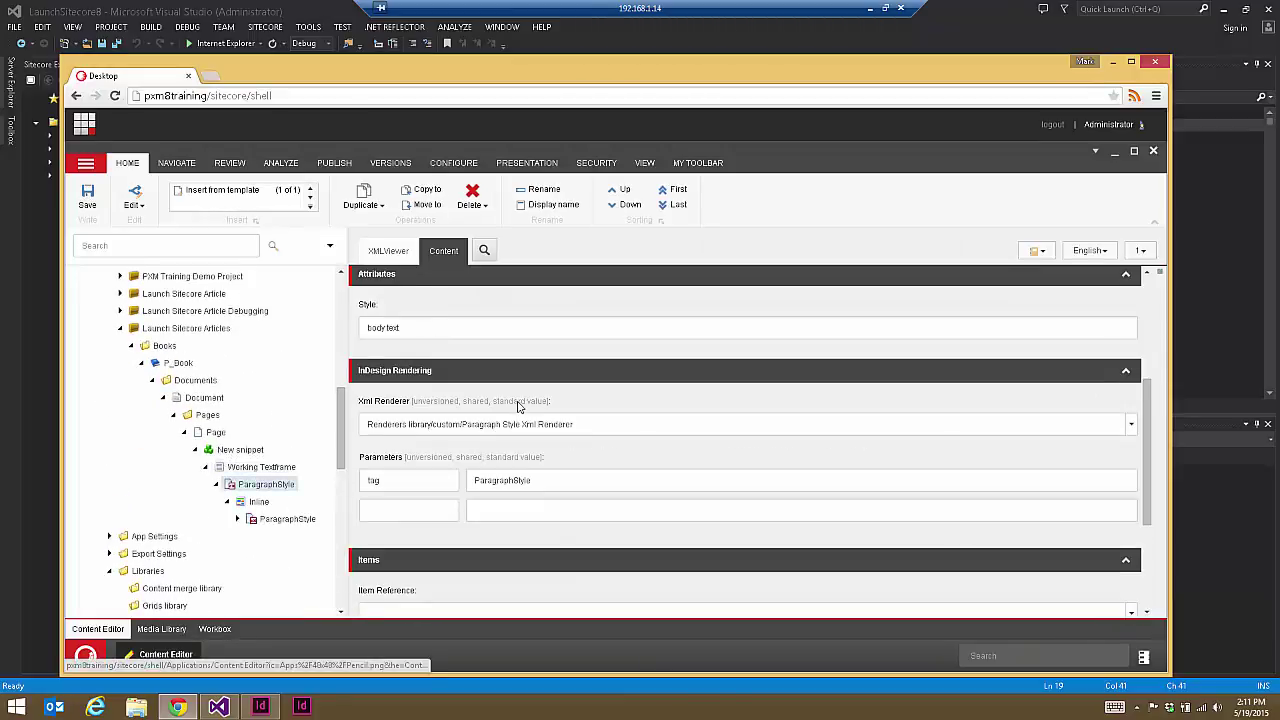
pyautogui.click(386, 250)
pyautogui.click(370, 317)
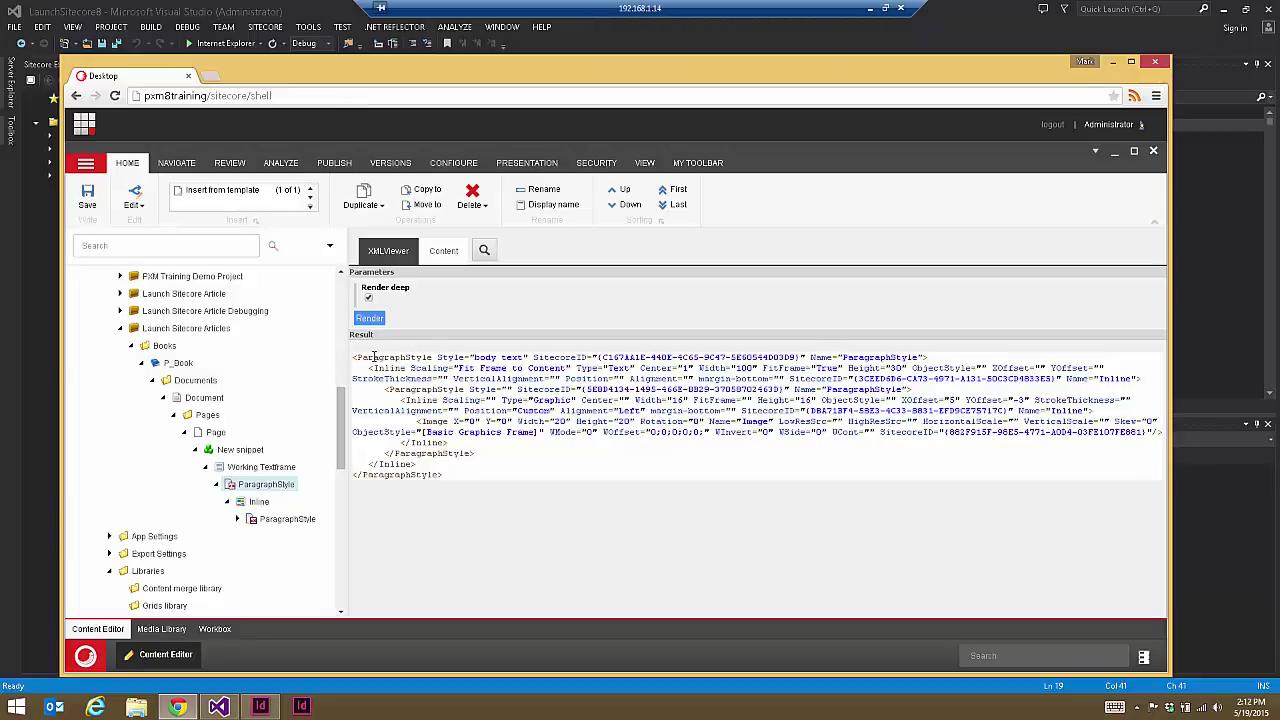
pyautogui.tripleClick(528, 365)
pyautogui.click(669, 400)
# Step: Render the New snippet deep and find the team member's name in the output
pyautogui.click(242, 449)
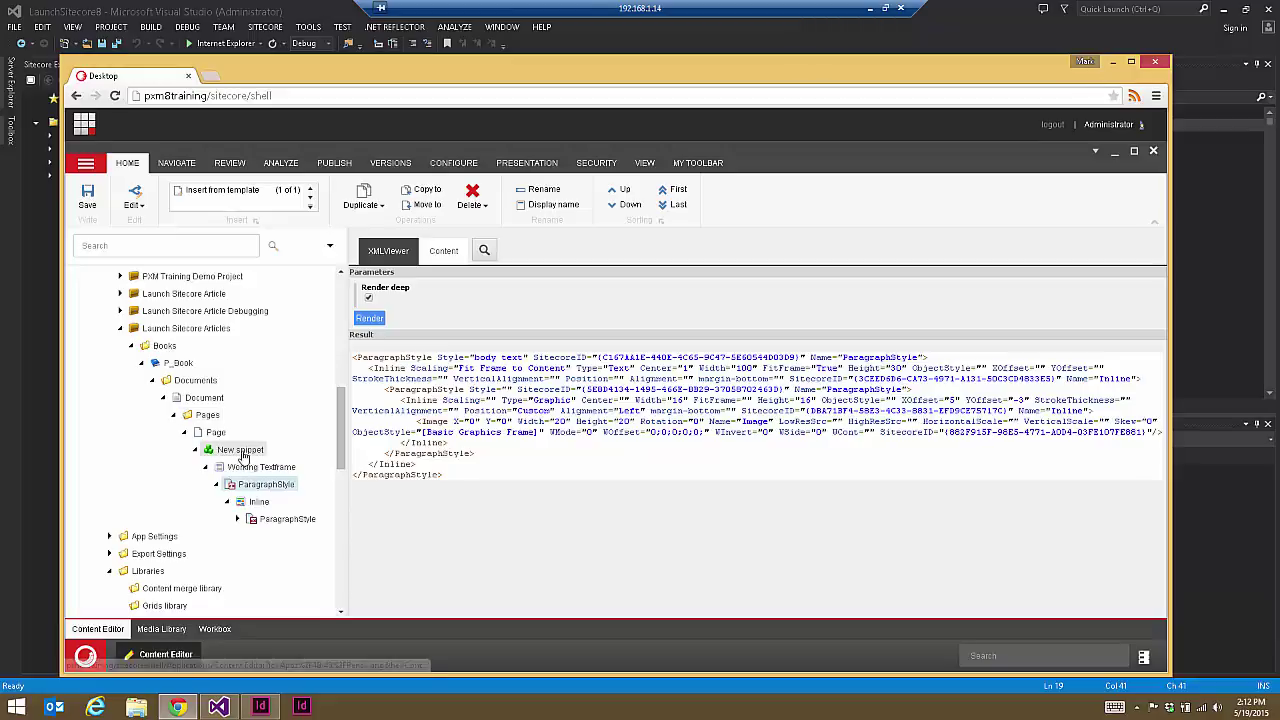
pyautogui.click(369, 299)
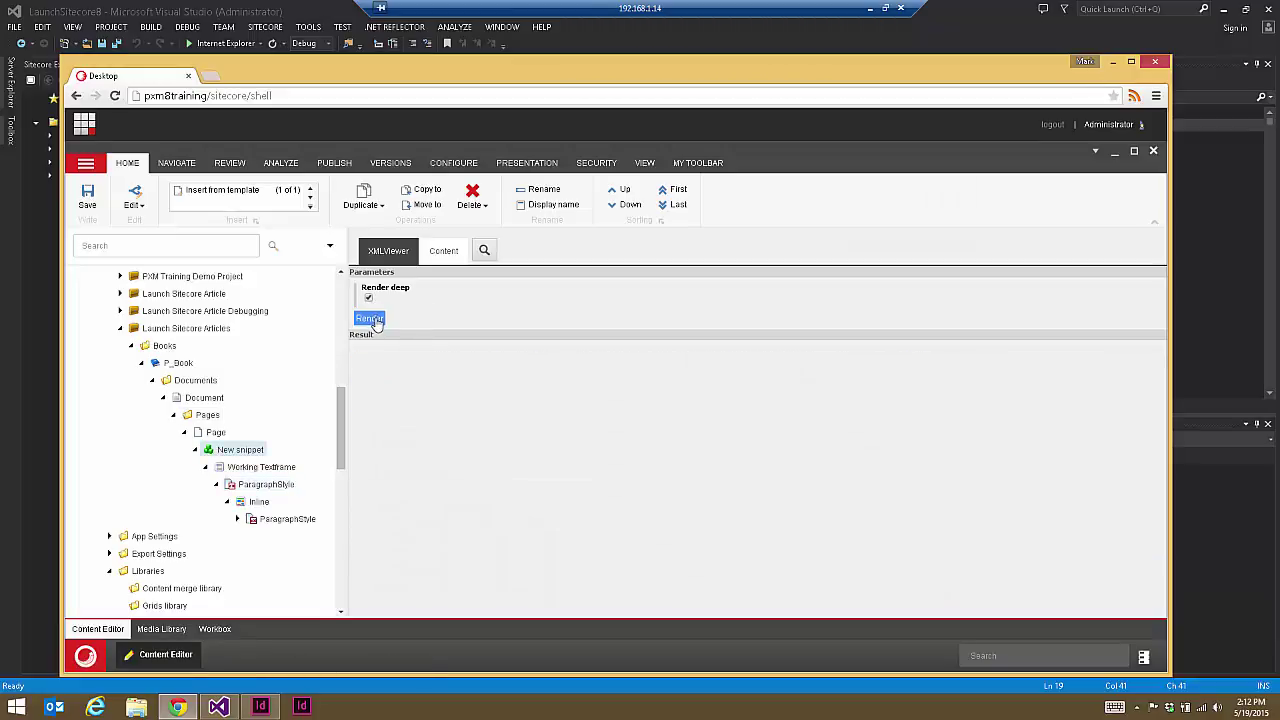
pyautogui.click(372, 319)
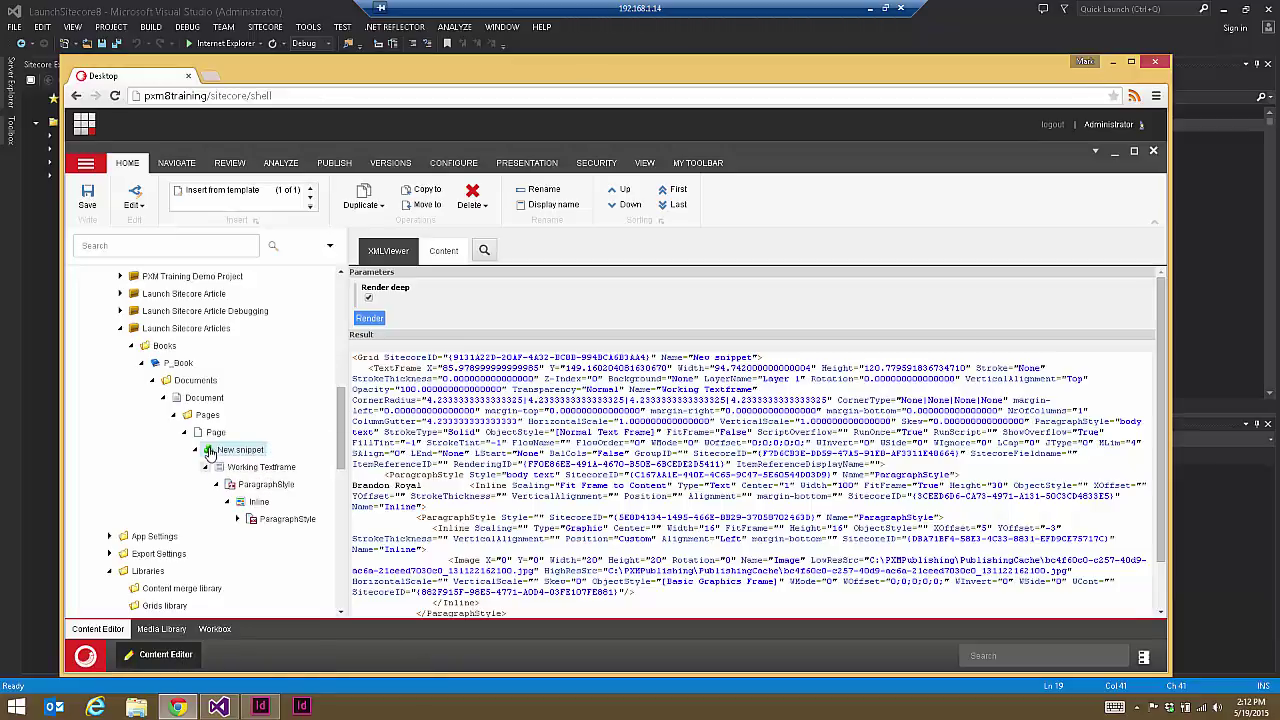
pyautogui.moveTo(386, 475); pyautogui.dragTo(1003, 472)
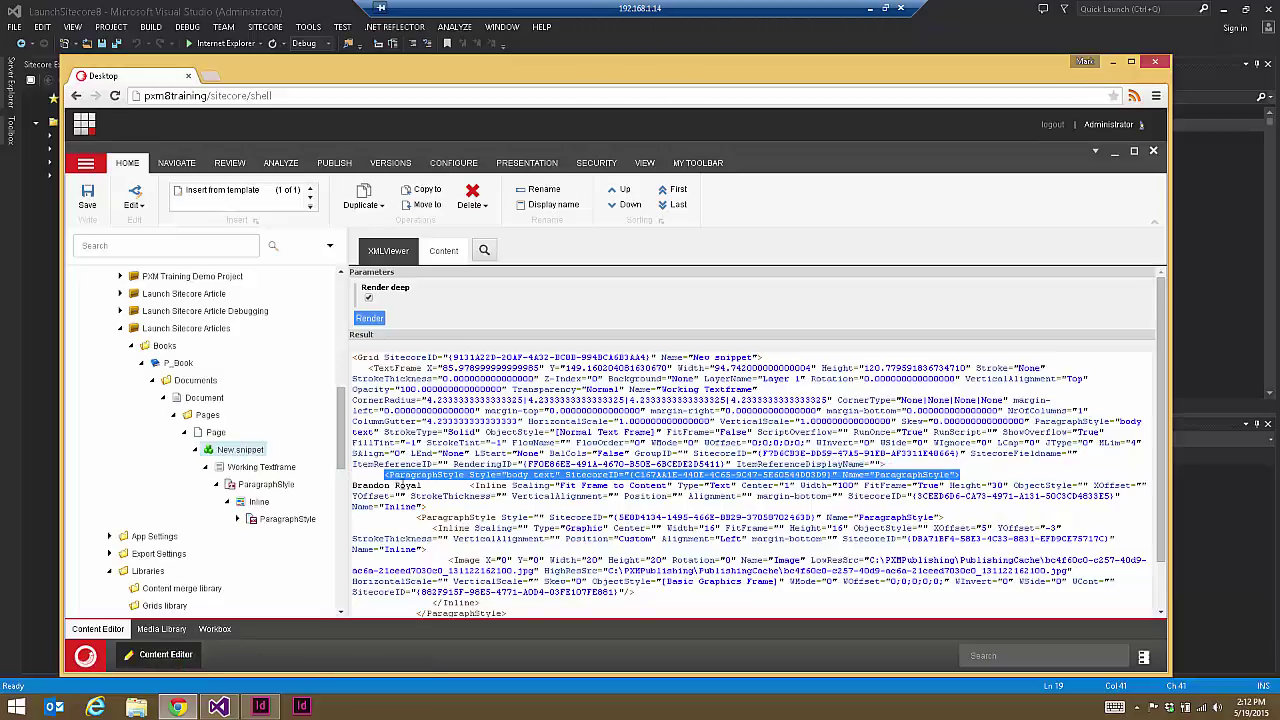
pyautogui.click(399, 485)
pyautogui.moveTo(420, 486); pyautogui.dragTo(352, 487)
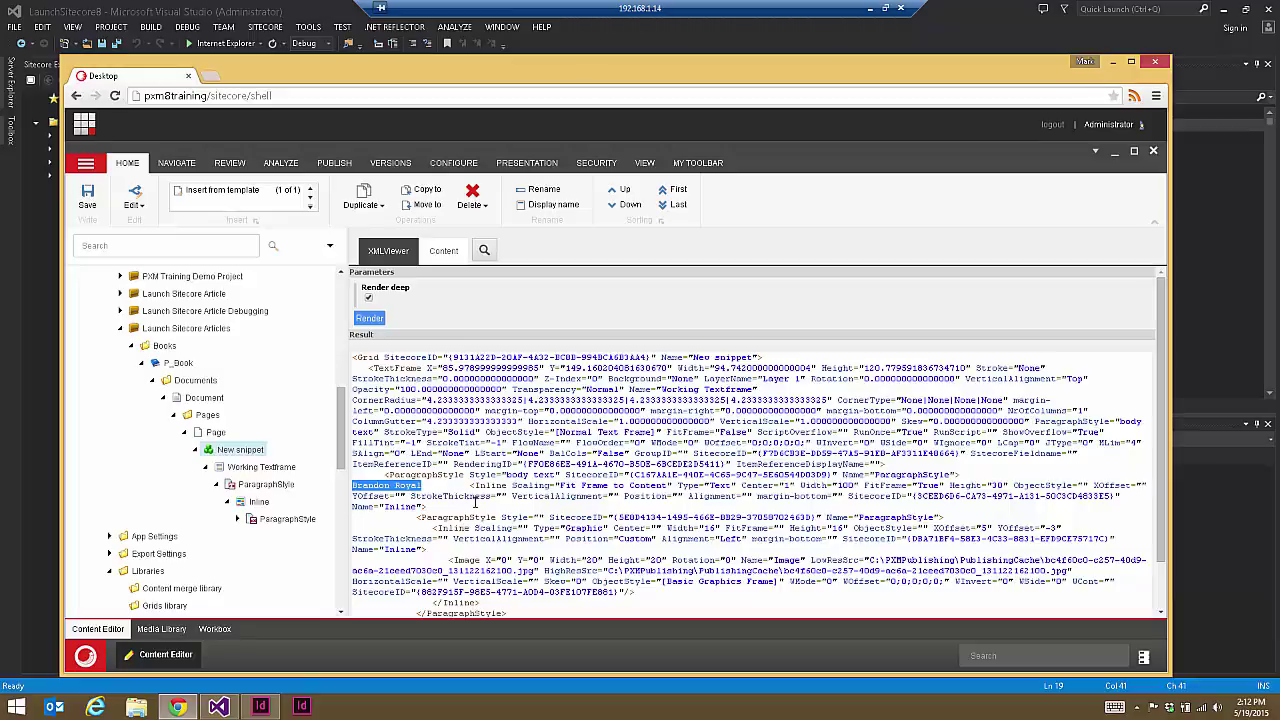
# Step: Render the ParagraphStyle item deep and review its first XML line
pyautogui.click(275, 467)
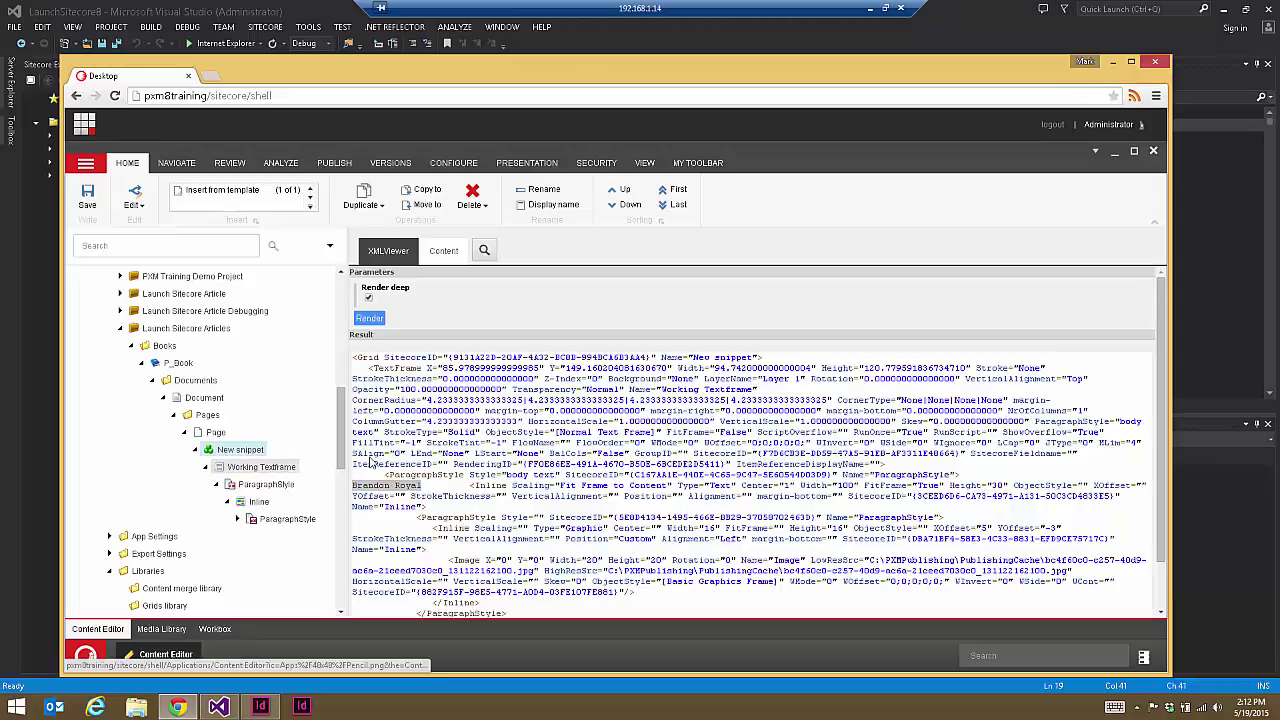
pyautogui.click(280, 488)
pyautogui.click(368, 298)
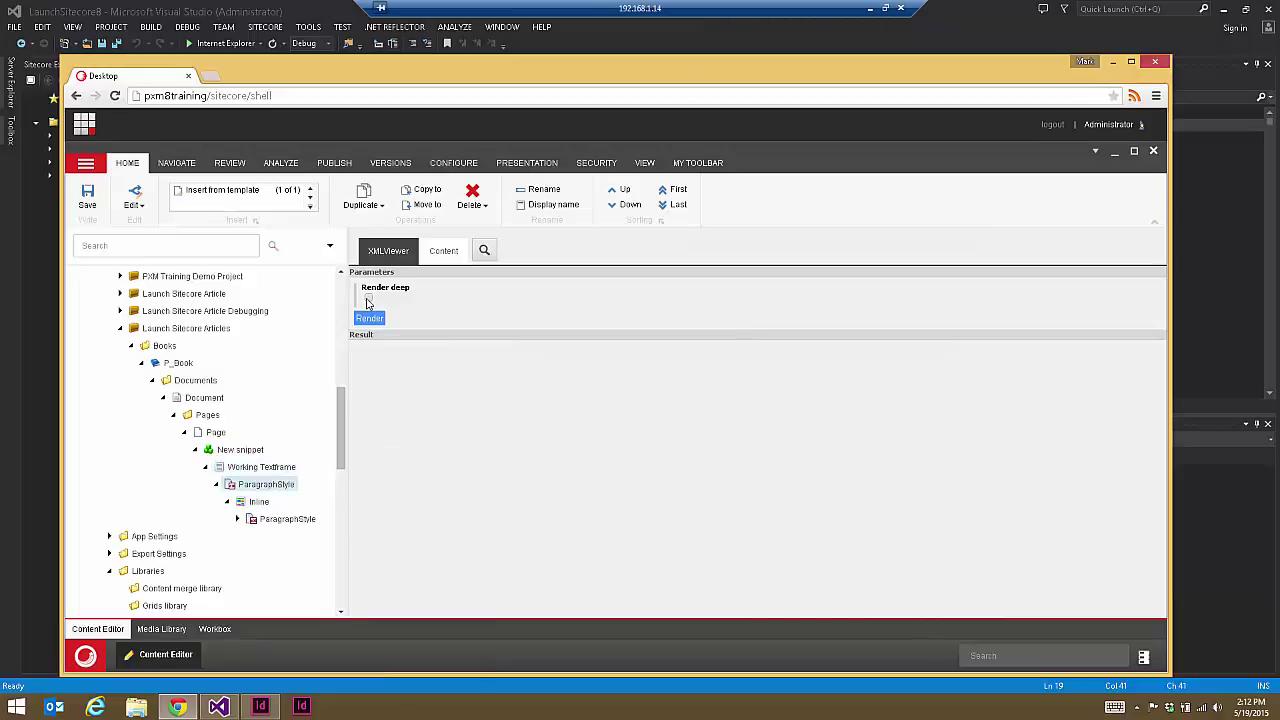
pyautogui.click(370, 319)
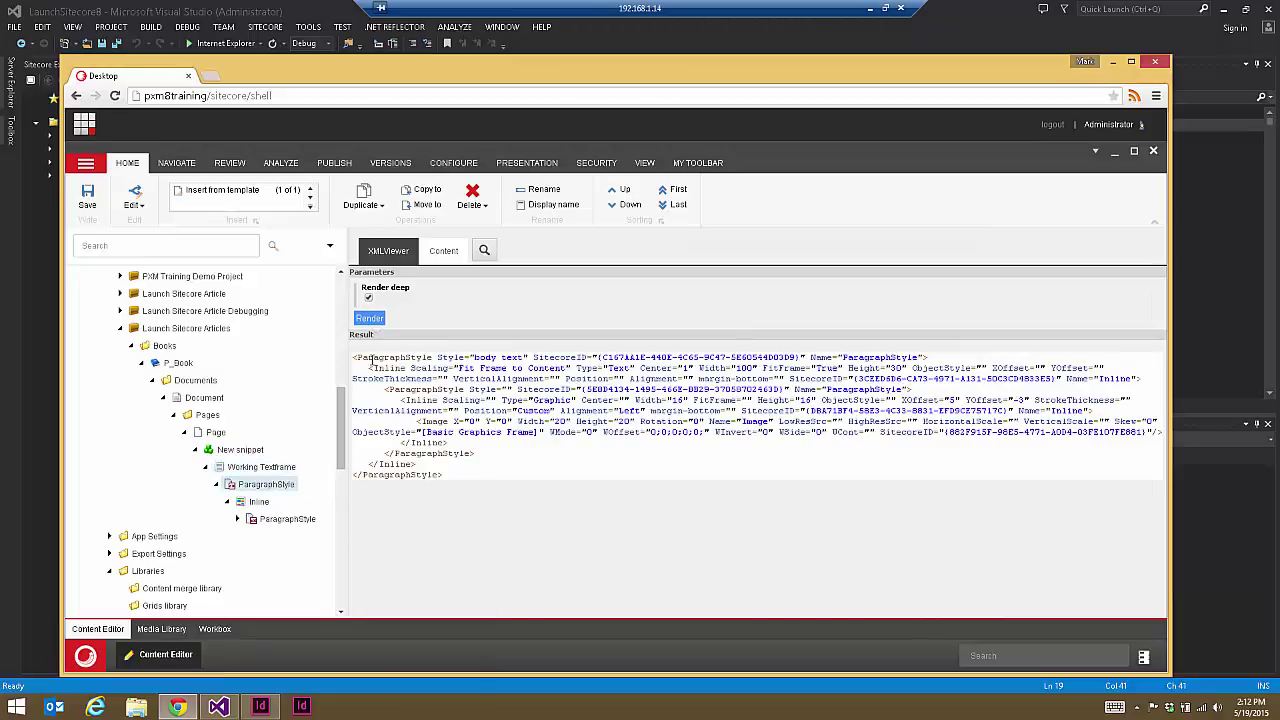
pyautogui.moveTo(388, 349); pyautogui.dragTo(940, 362)
pyautogui.click(578, 509)
# Step: Render the New snippet deep again, then go to InDesign
pyautogui.click(240, 452)
pyautogui.click(368, 298)
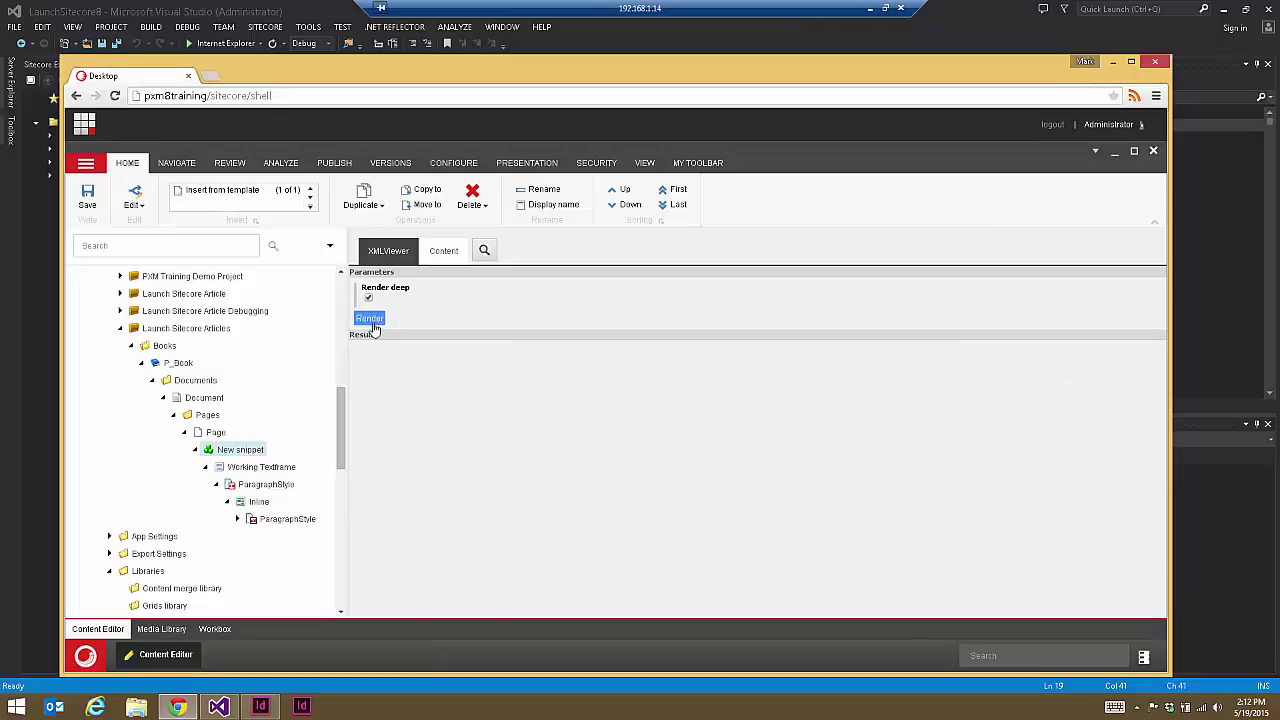
pyautogui.click(369, 318)
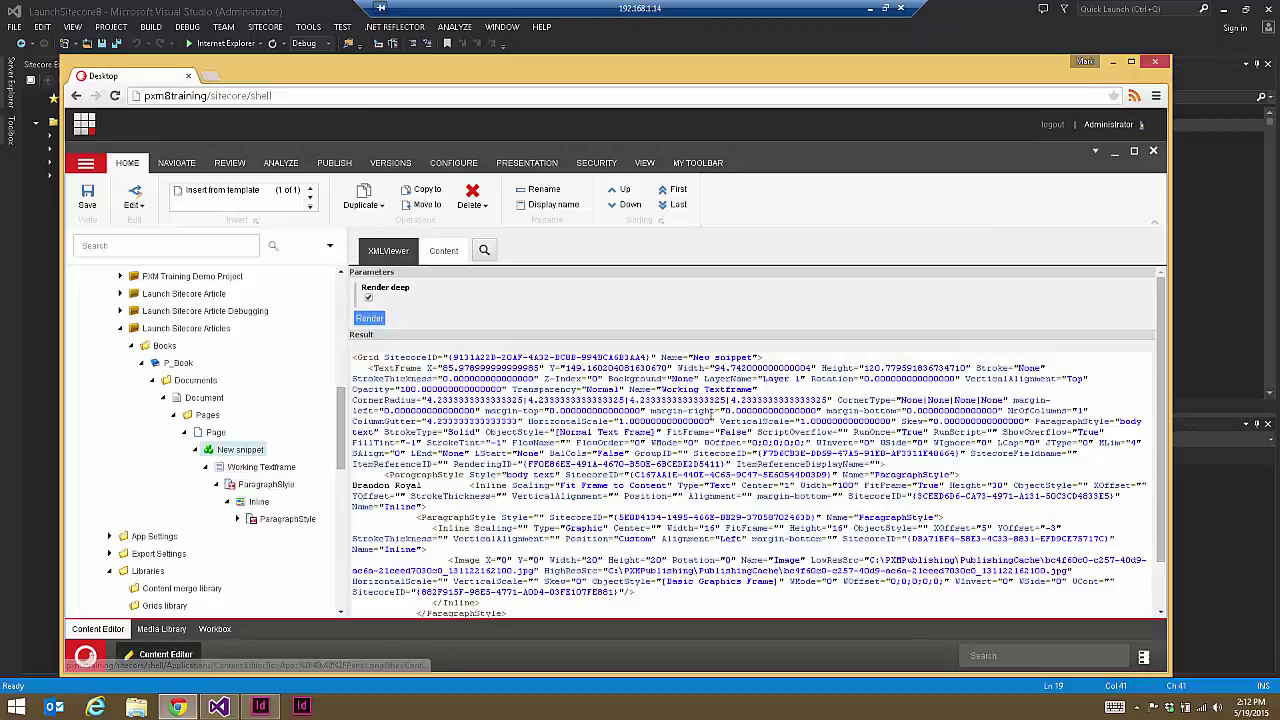
pyautogui.click(255, 7)
pyautogui.click(259, 708)
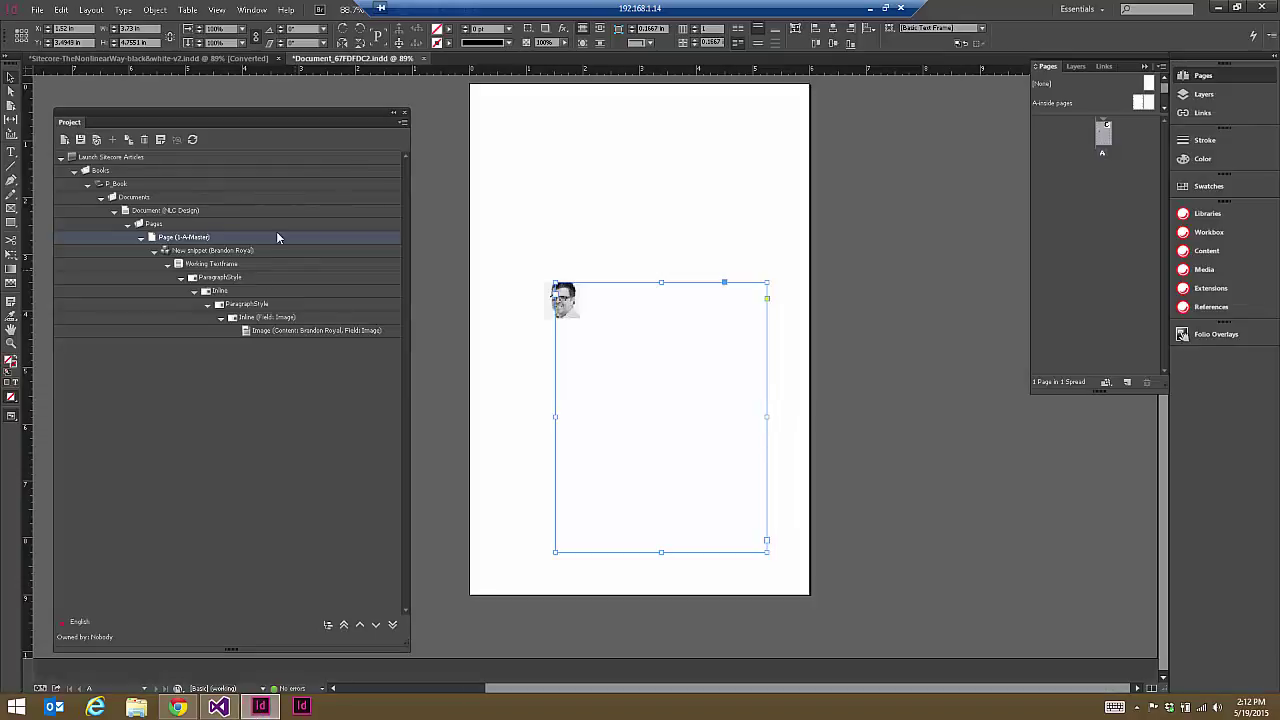
# Step: Refresh the project content tree and update the page with the latest snippet content
pyautogui.click(193, 141)
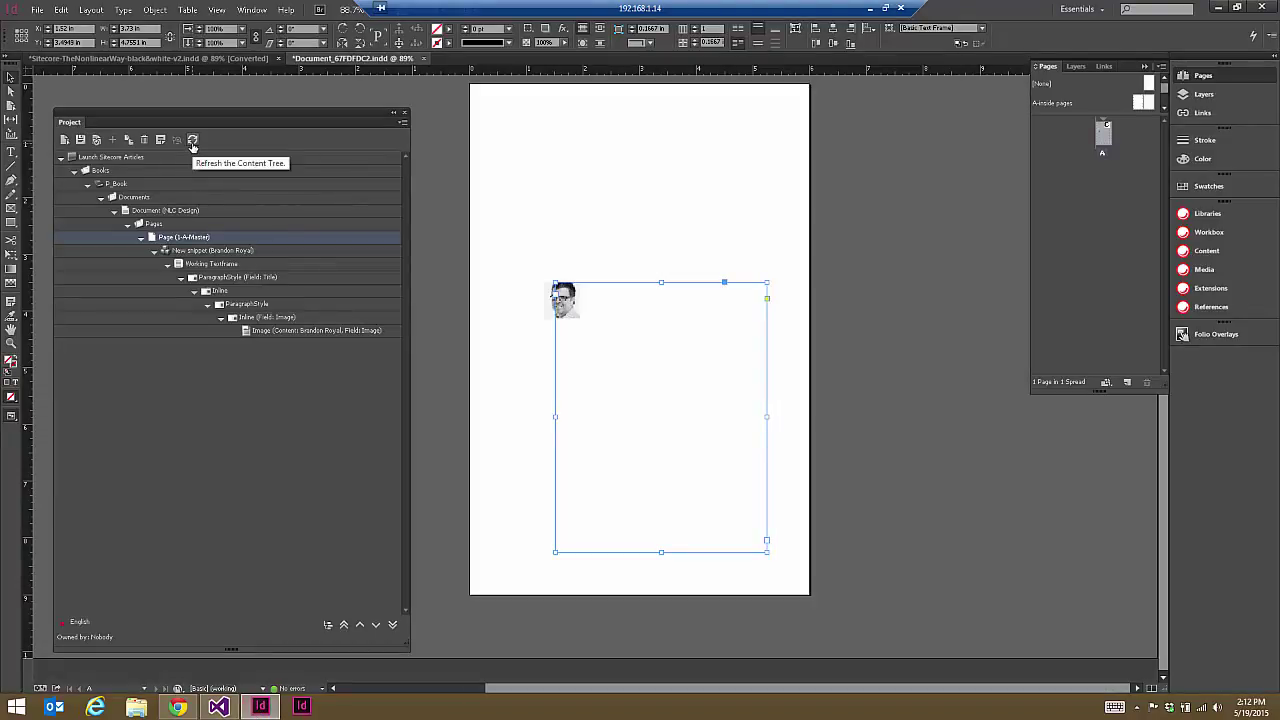
pyautogui.click(66, 141)
pyautogui.click(590, 289)
pyautogui.click(566, 262)
pyautogui.click(575, 295)
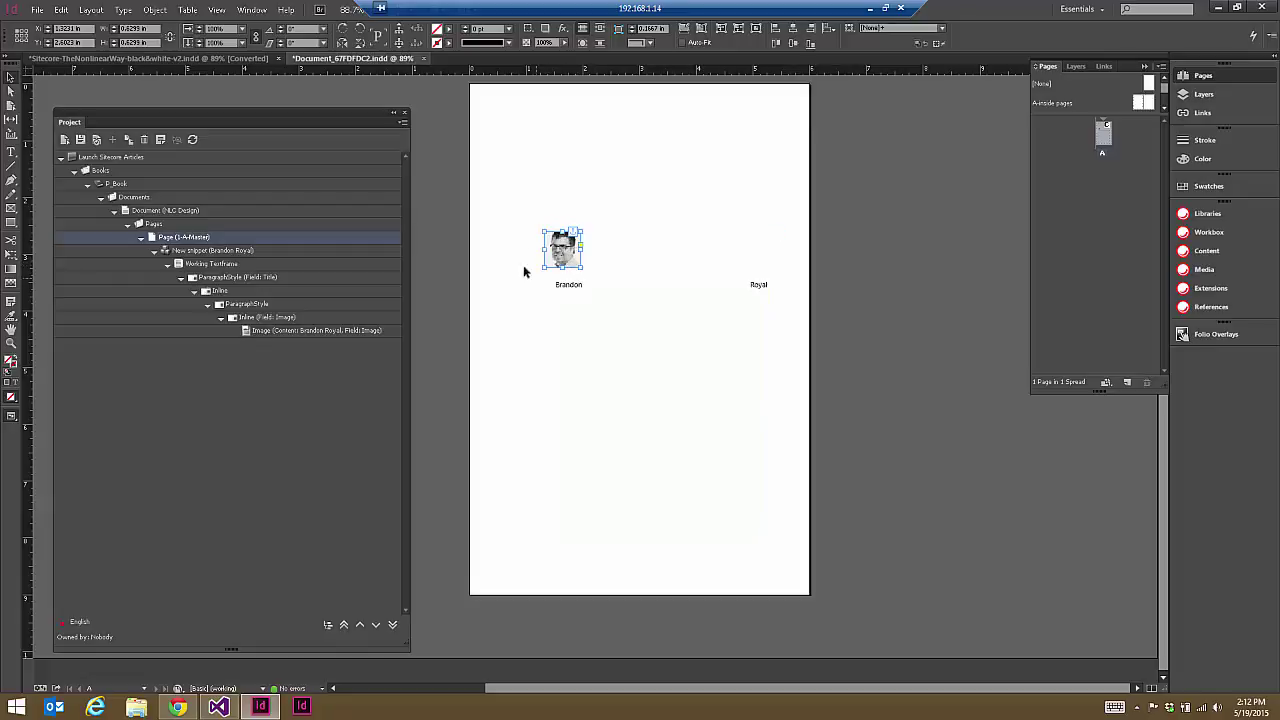
# Step: Inspect the snippet's portrait frame, name text frame and thin frame above it
pyautogui.click(578, 286)
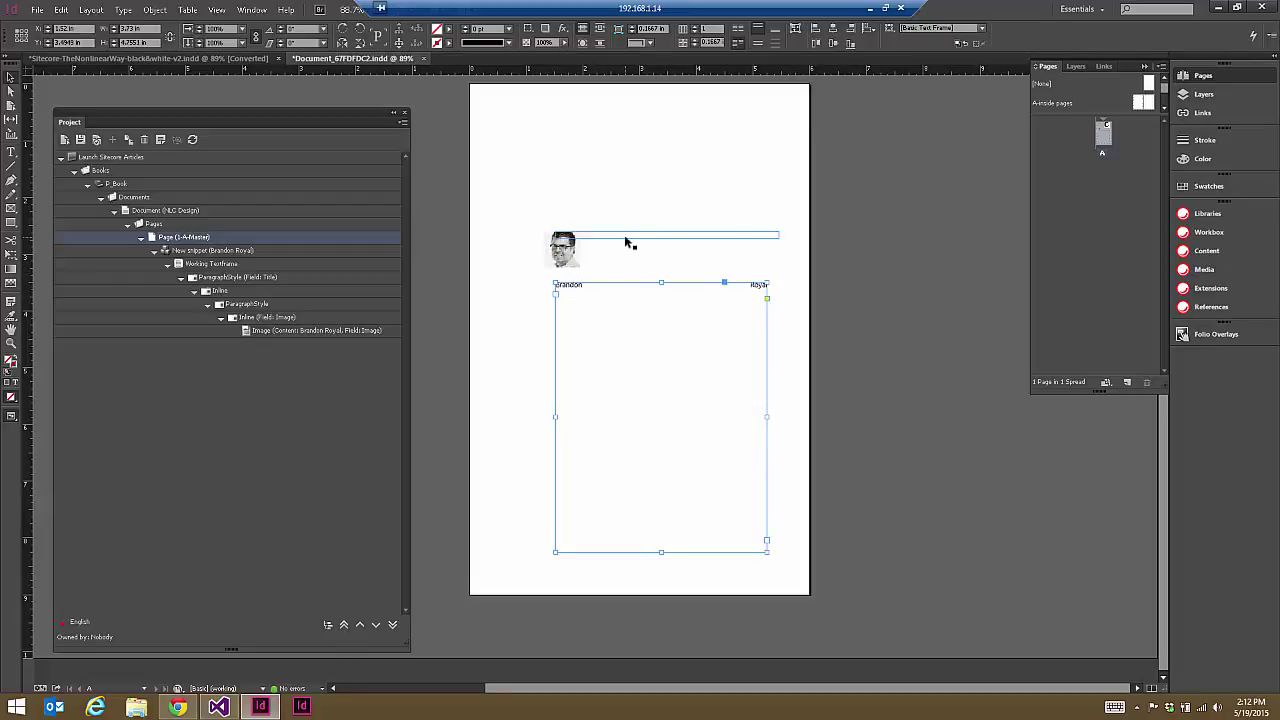
pyautogui.click(565, 250)
pyautogui.click(686, 305)
pyautogui.click(683, 238)
pyautogui.click(632, 290)
pyautogui.click(668, 243)
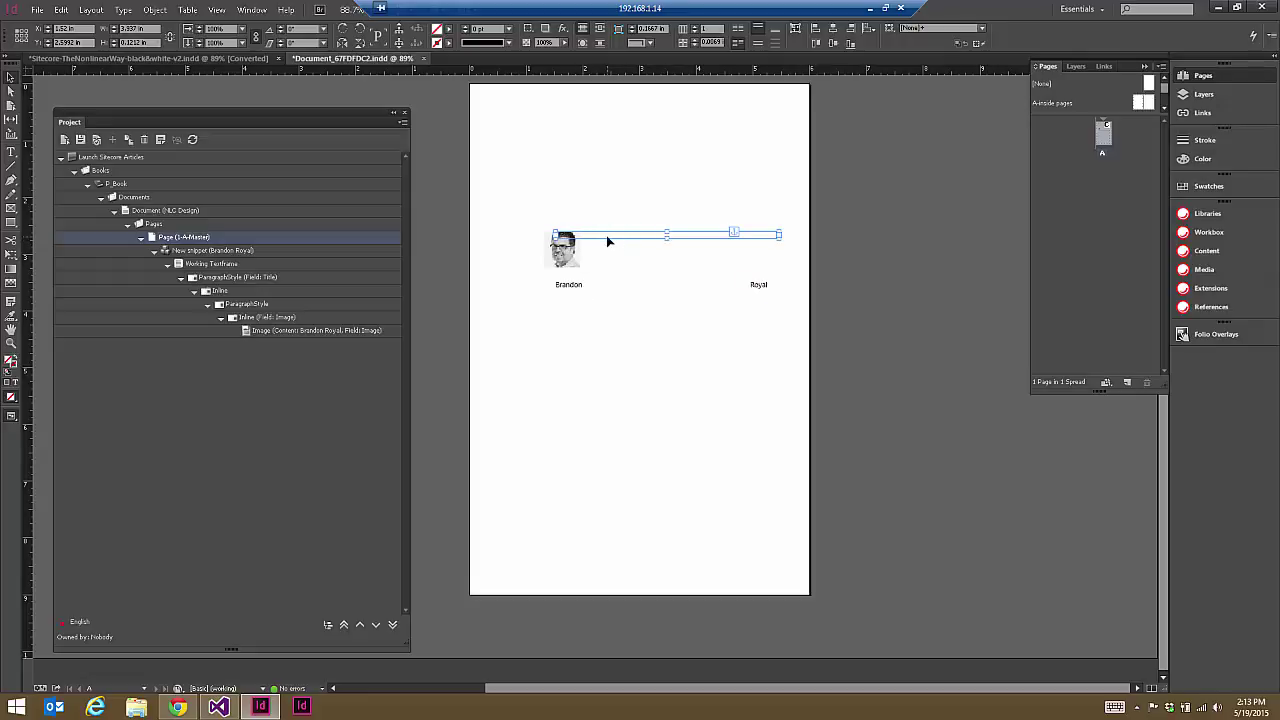
pyautogui.click(644, 288)
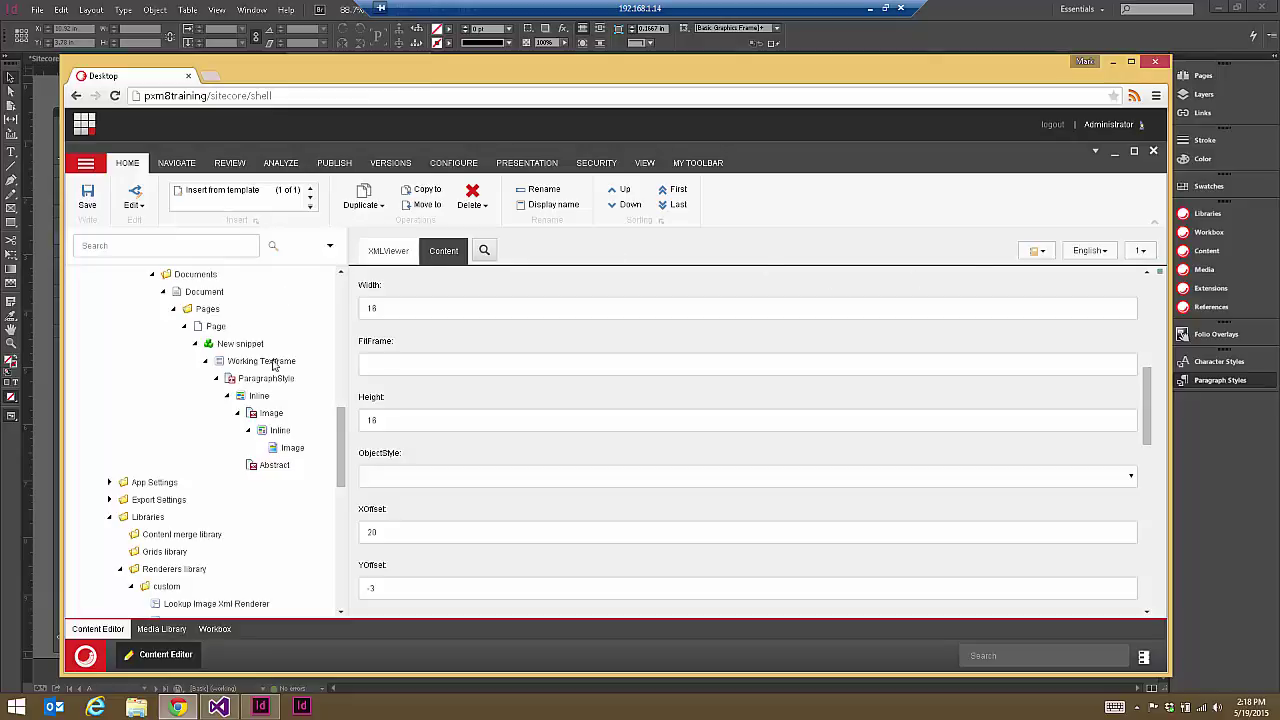
# Step: Review ParagraphStyle, Image, Abstract (Item Field Abstract) and Inline (XOffset 20) items
pyautogui.click(243, 383)
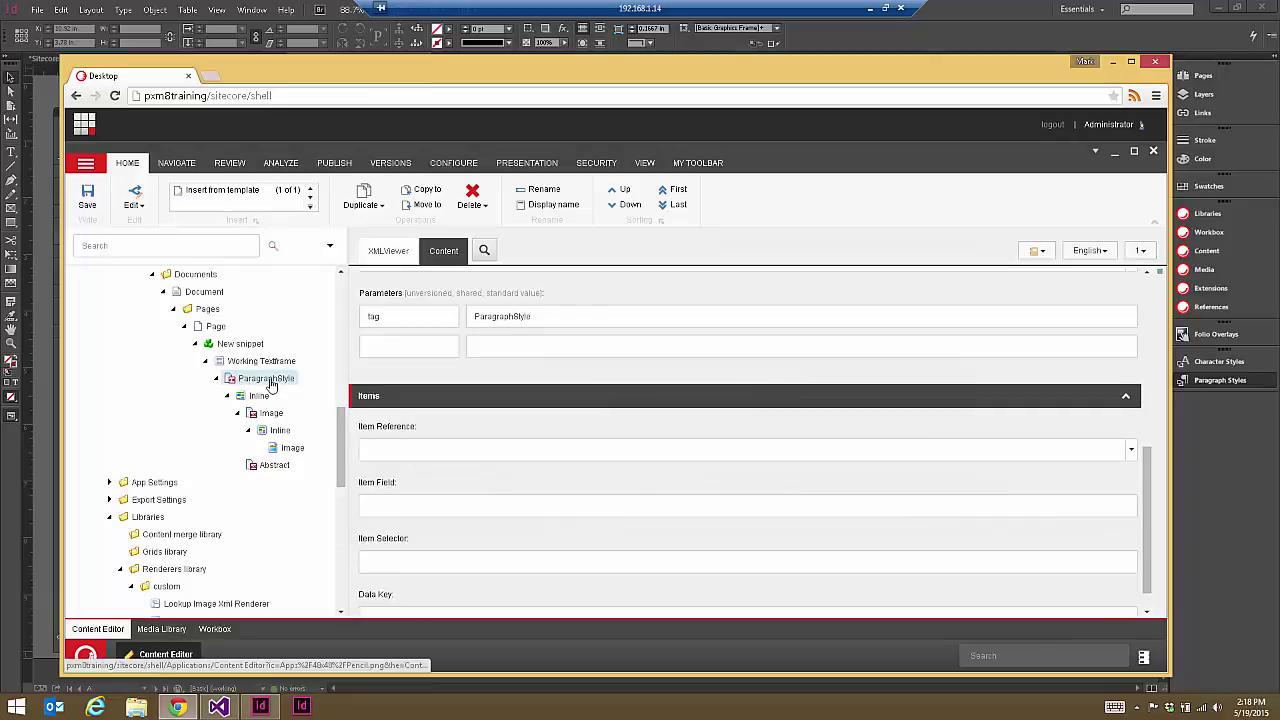
pyautogui.click(268, 413)
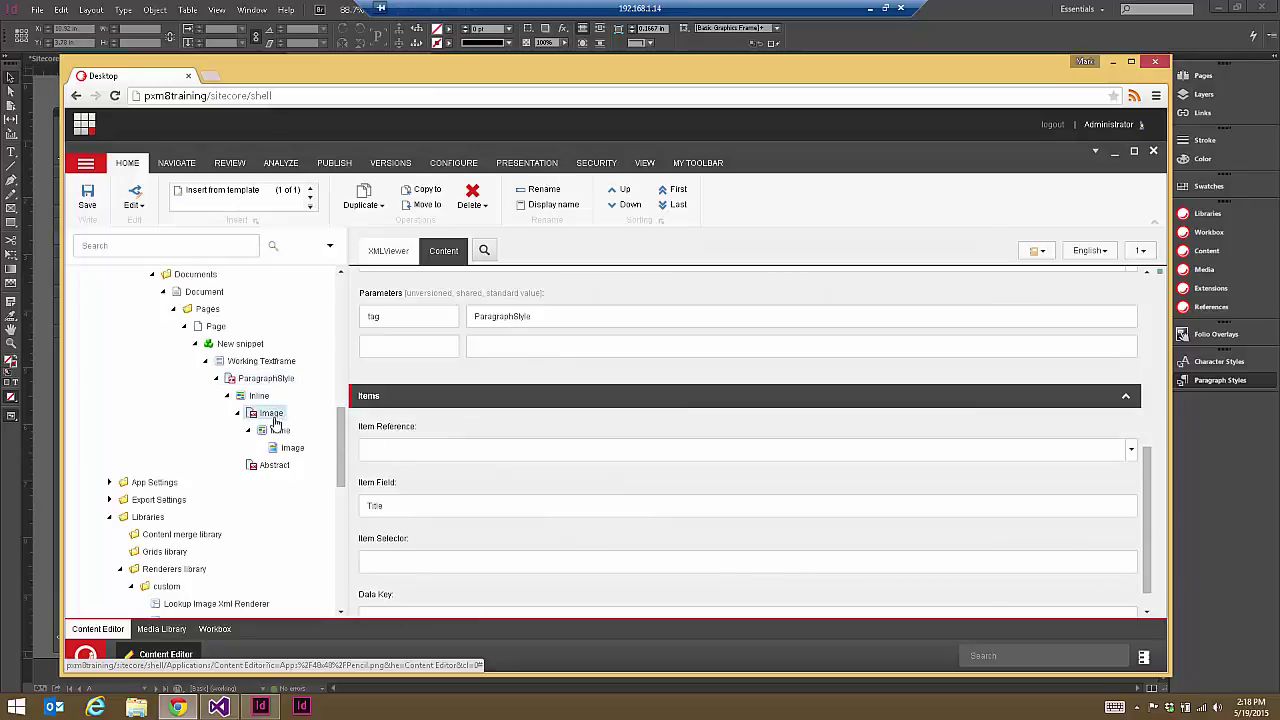
pyautogui.click(270, 466)
pyautogui.doubleClick(383, 503)
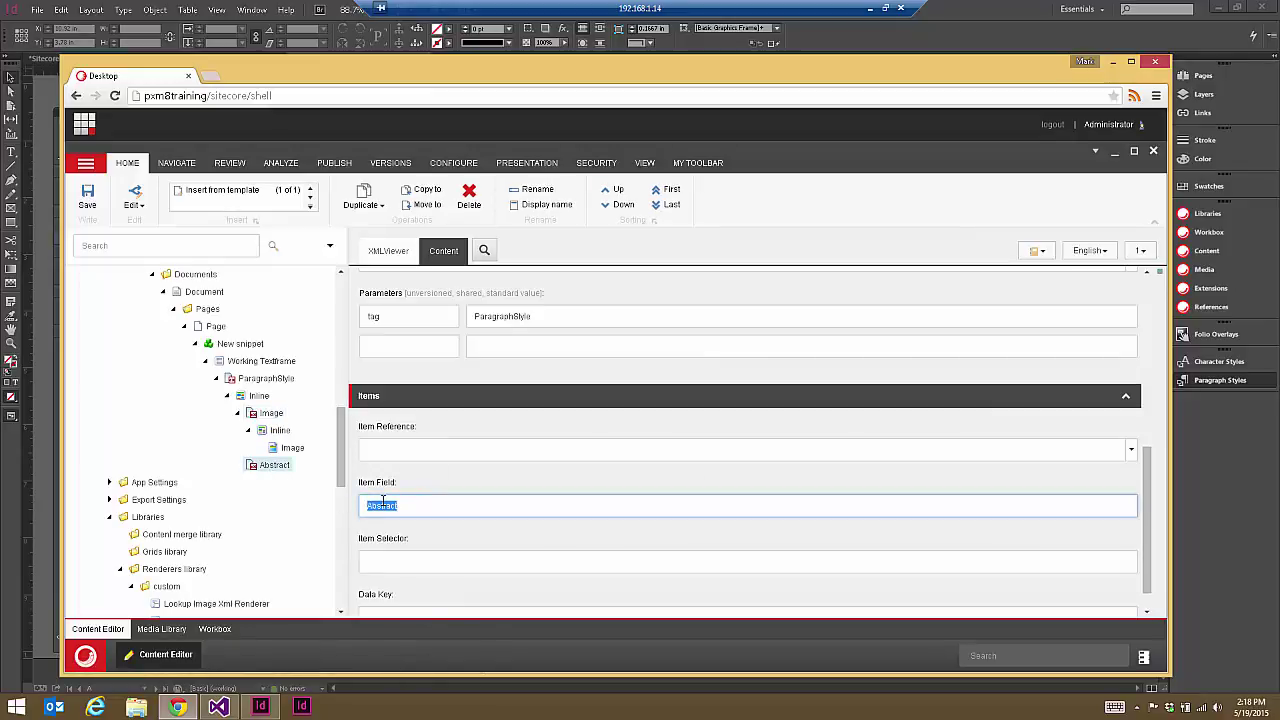
pyautogui.click(279, 431)
pyautogui.moveTo(367, 537); pyautogui.dragTo(397, 538)
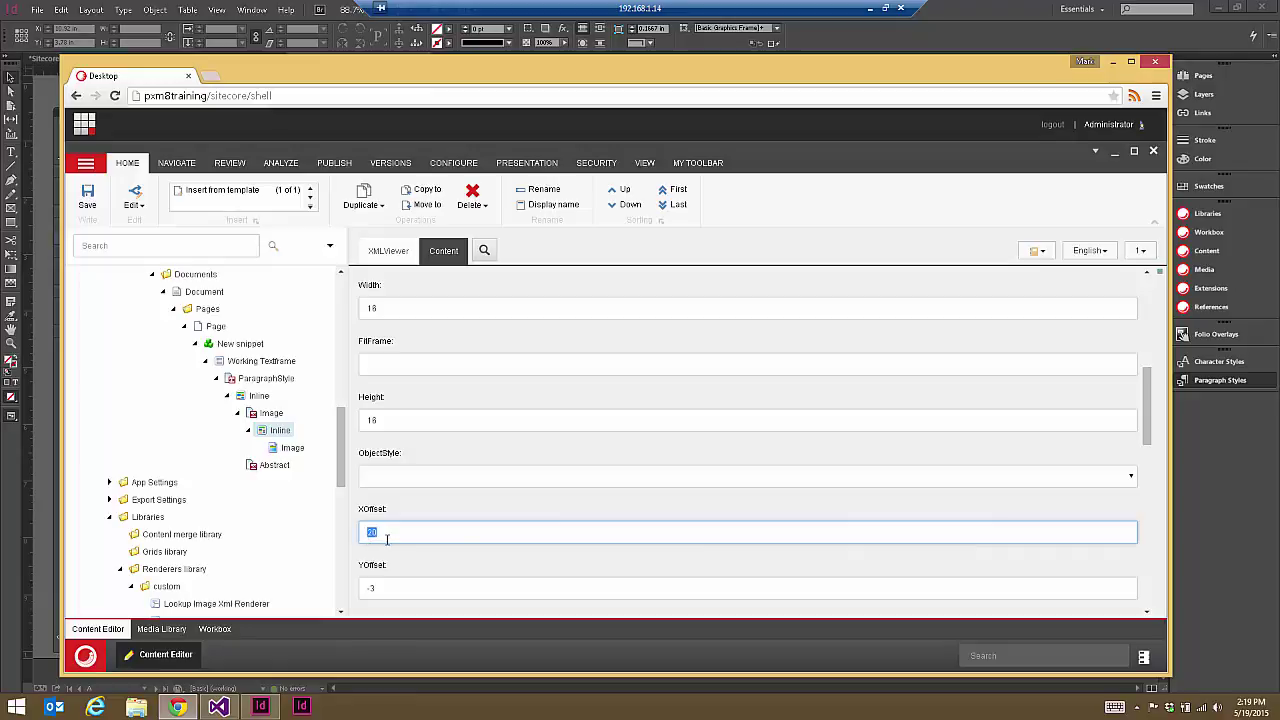
pyautogui.click(1001, 7)
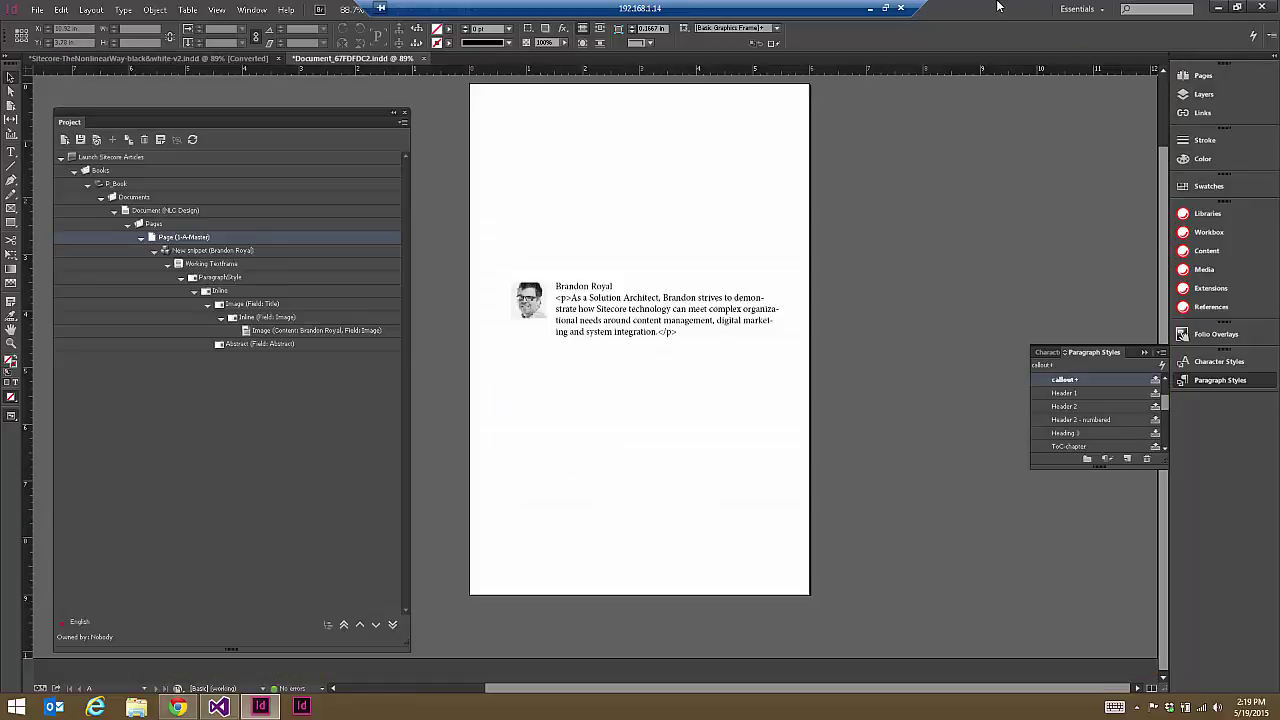
pyautogui.click(572, 301)
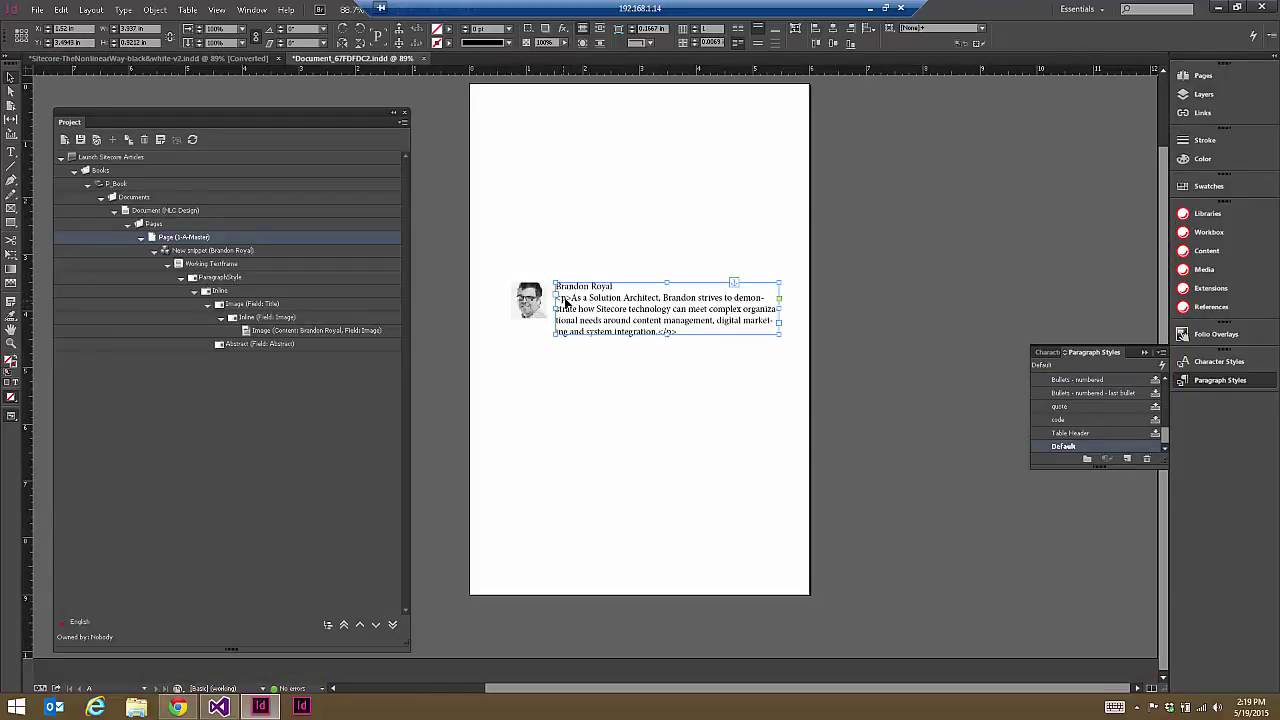
pyautogui.doubleClick(569, 301)
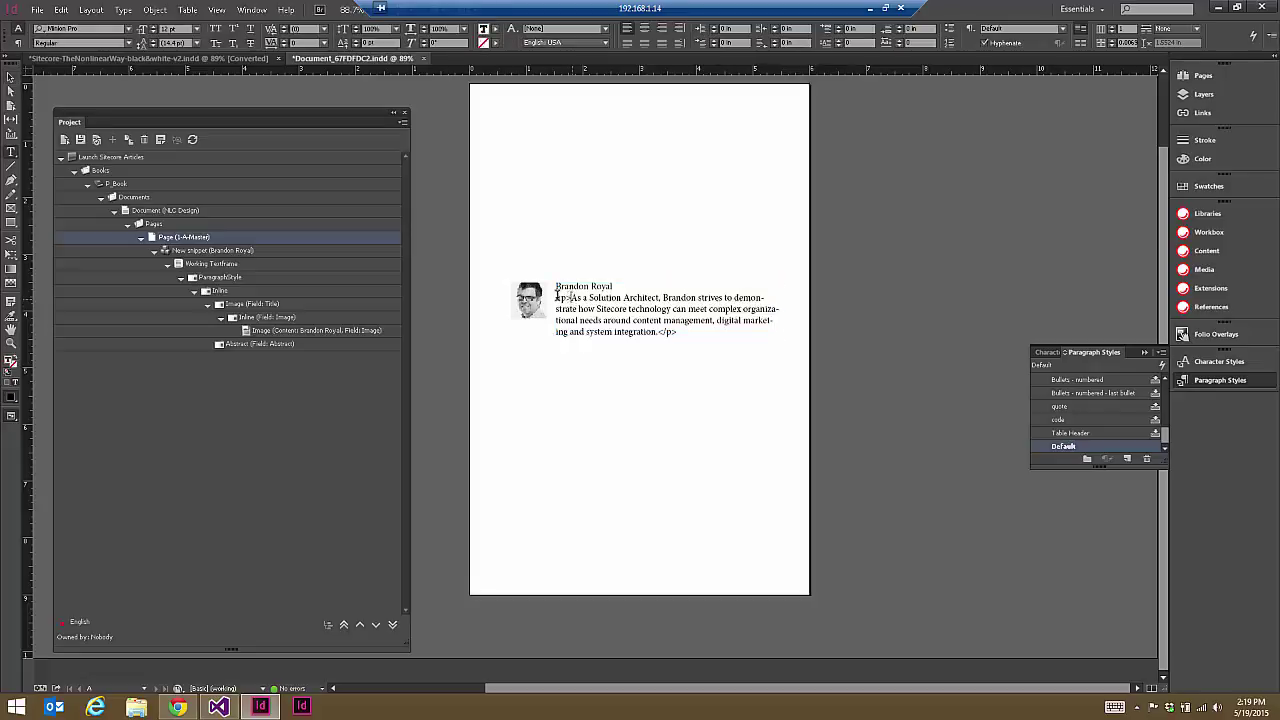
pyautogui.press('Escape')
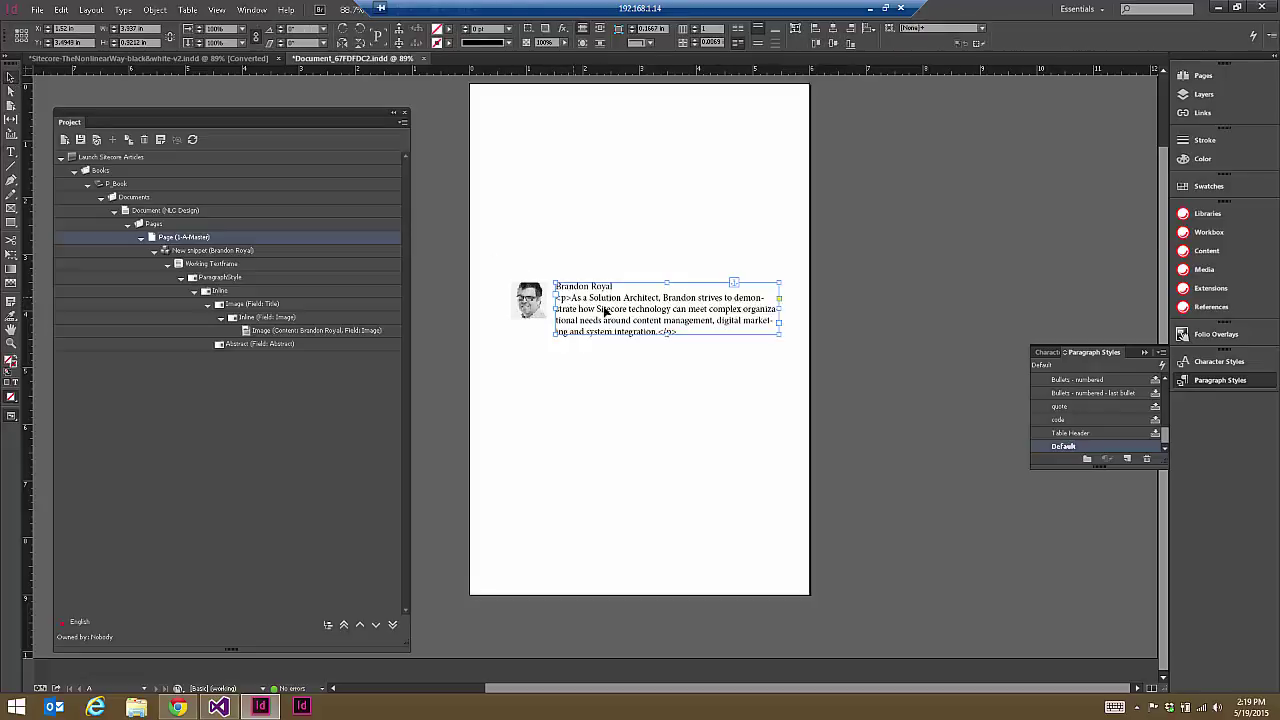
pyautogui.click(177, 707)
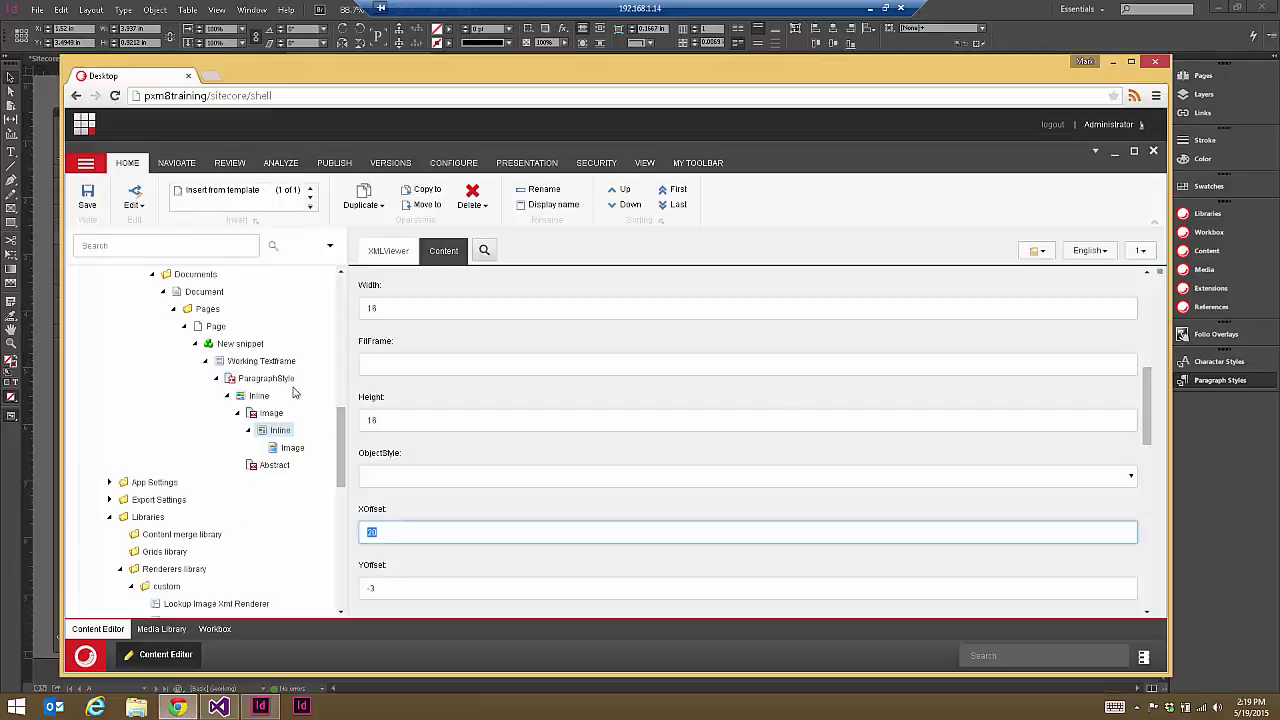
pyautogui.scroll(10, 240, 420)
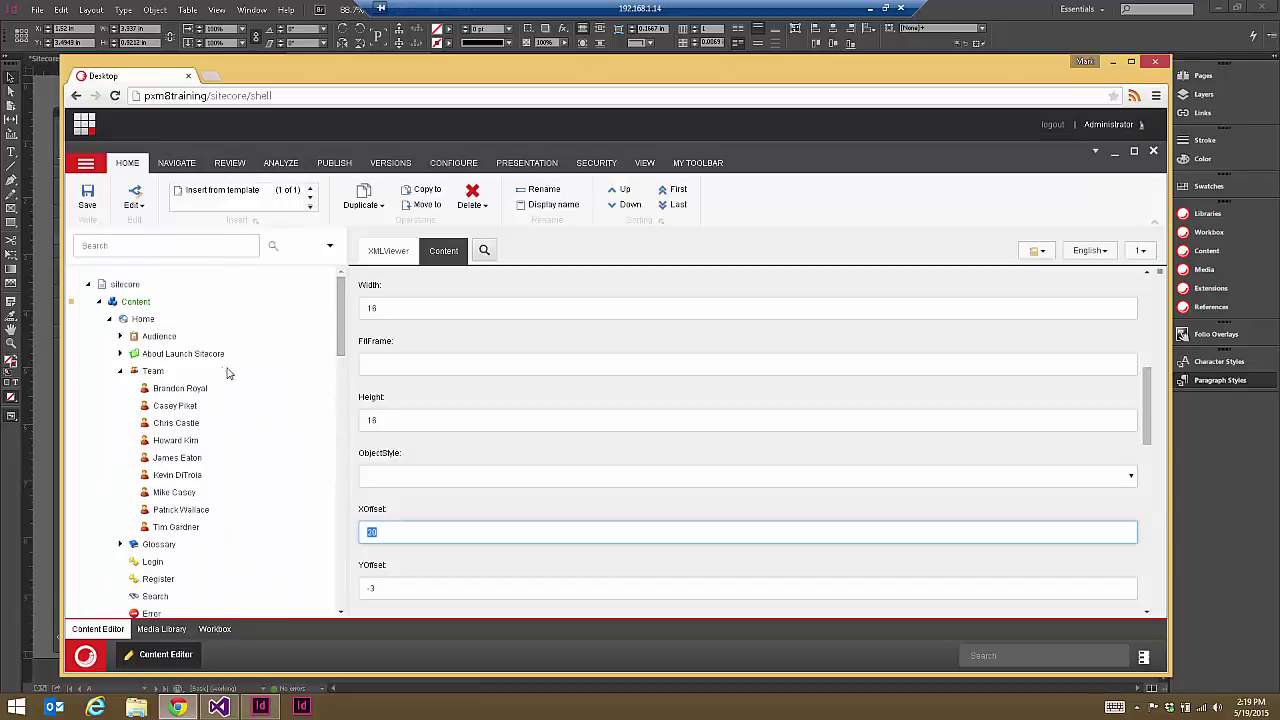
pyautogui.click(178, 390)
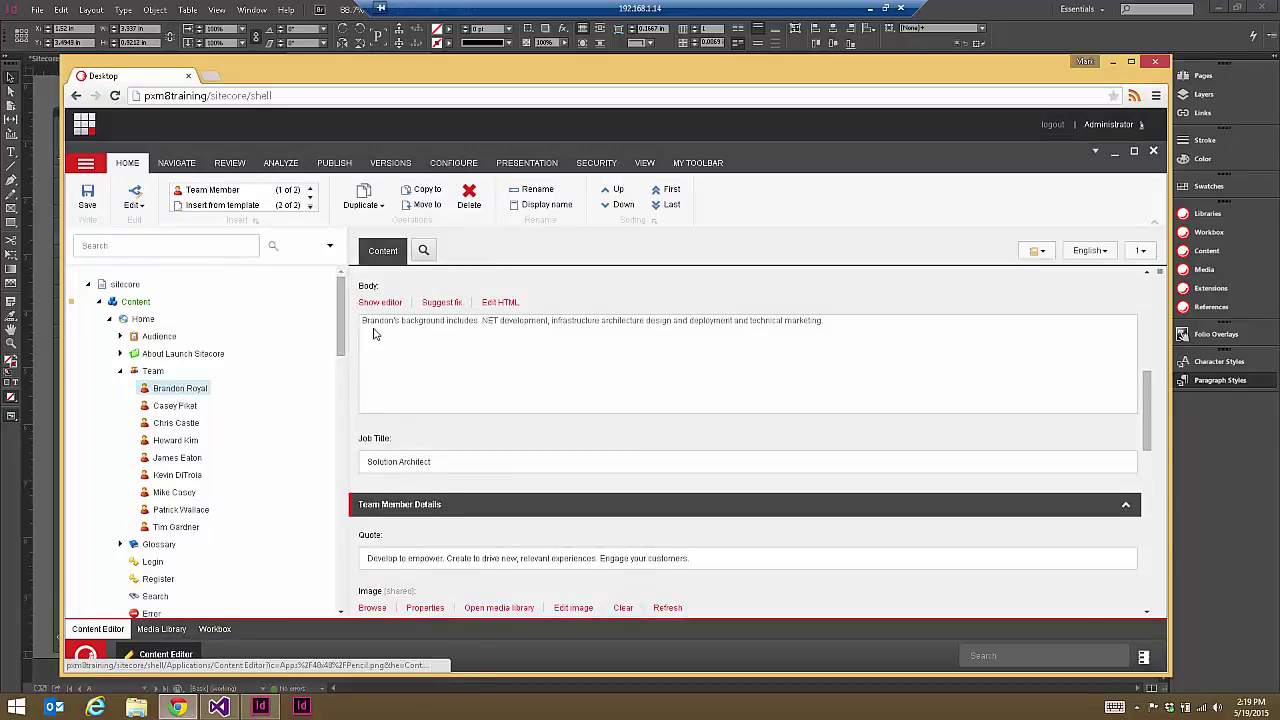
pyautogui.scroll(2, 448, 372)
pyautogui.moveTo(381, 353); pyautogui.dragTo(293, 355)
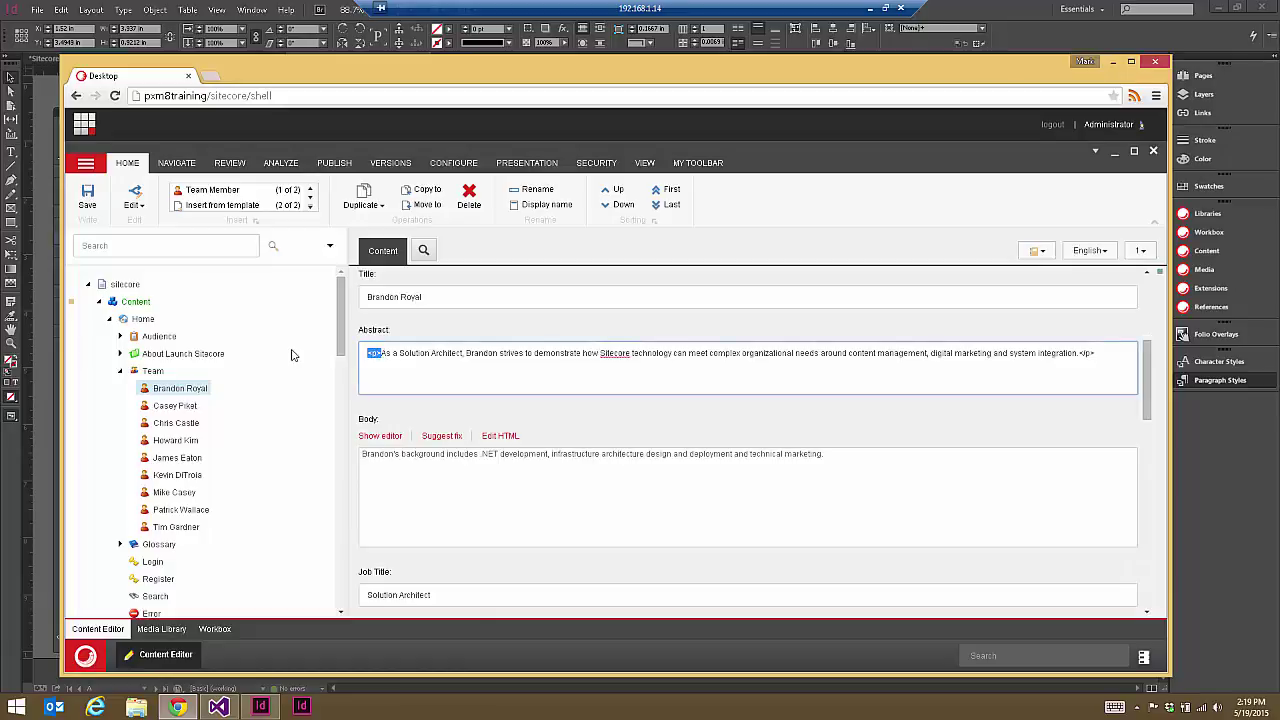
pyautogui.press('Delete')
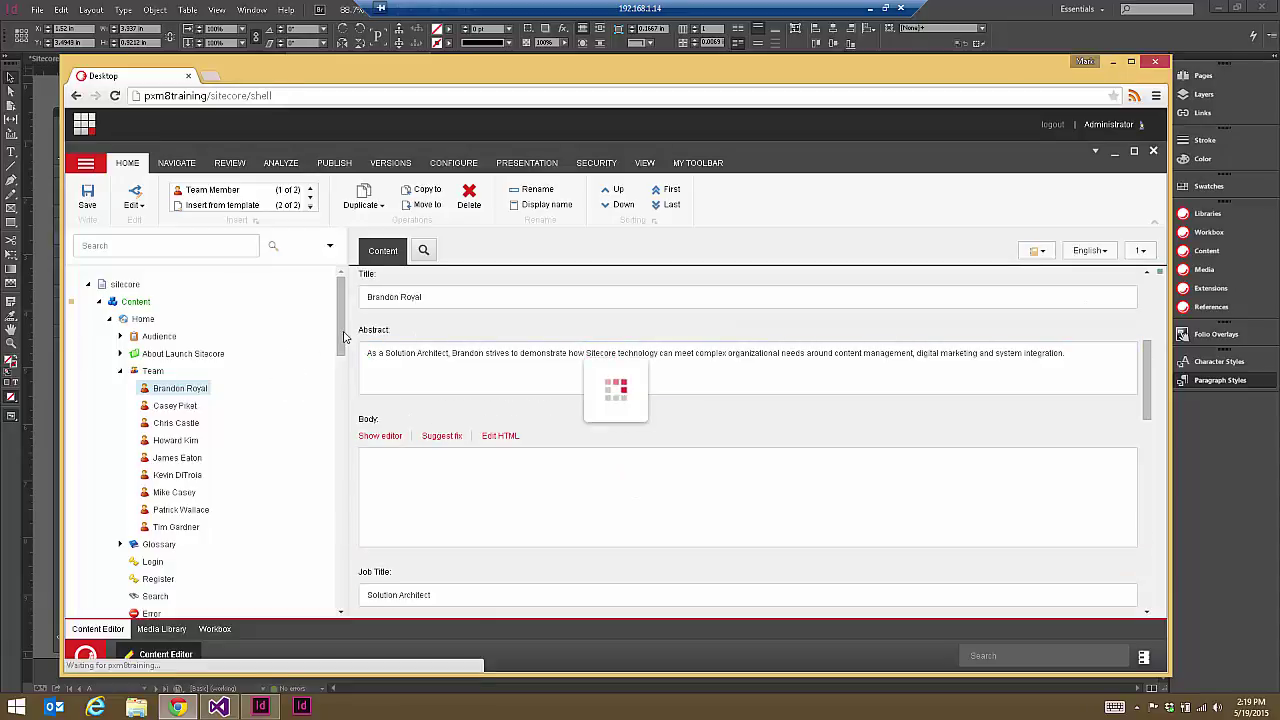
pyautogui.moveTo(341, 316); pyautogui.dragTo(358, 450)
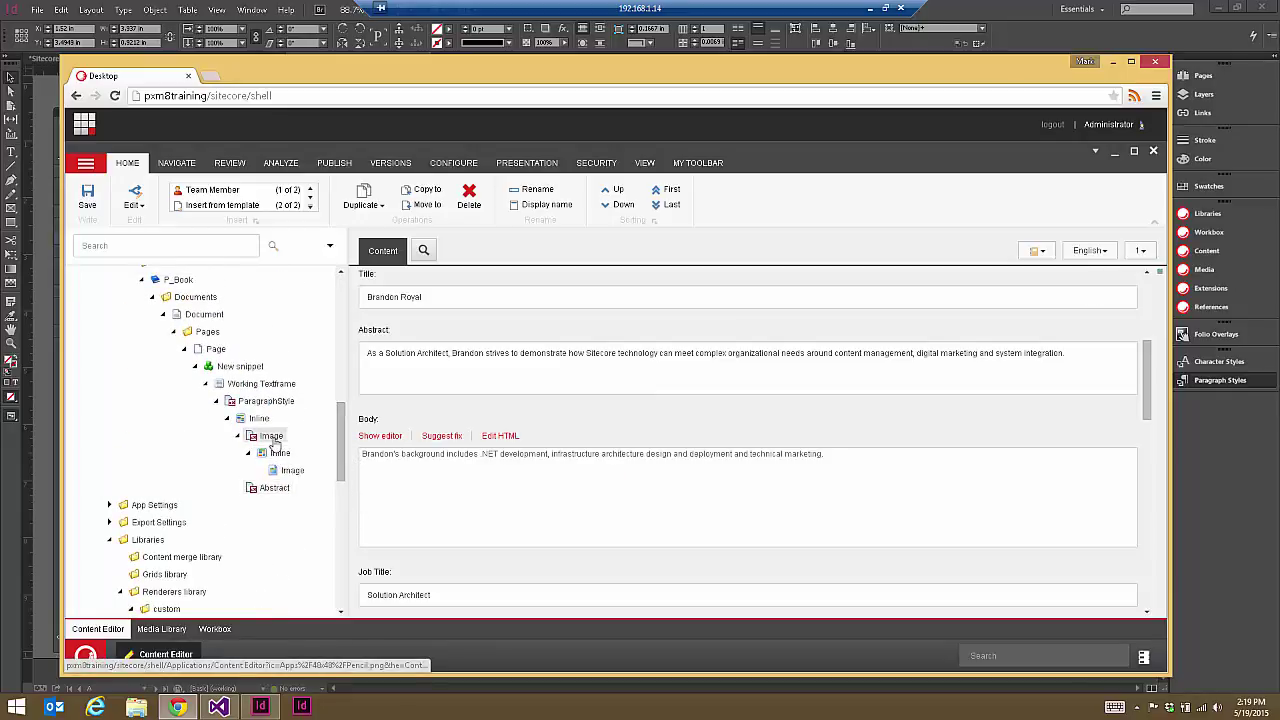
# Step: Open the snippet's Image item and place the cursor in its Style field
pyautogui.click(272, 438)
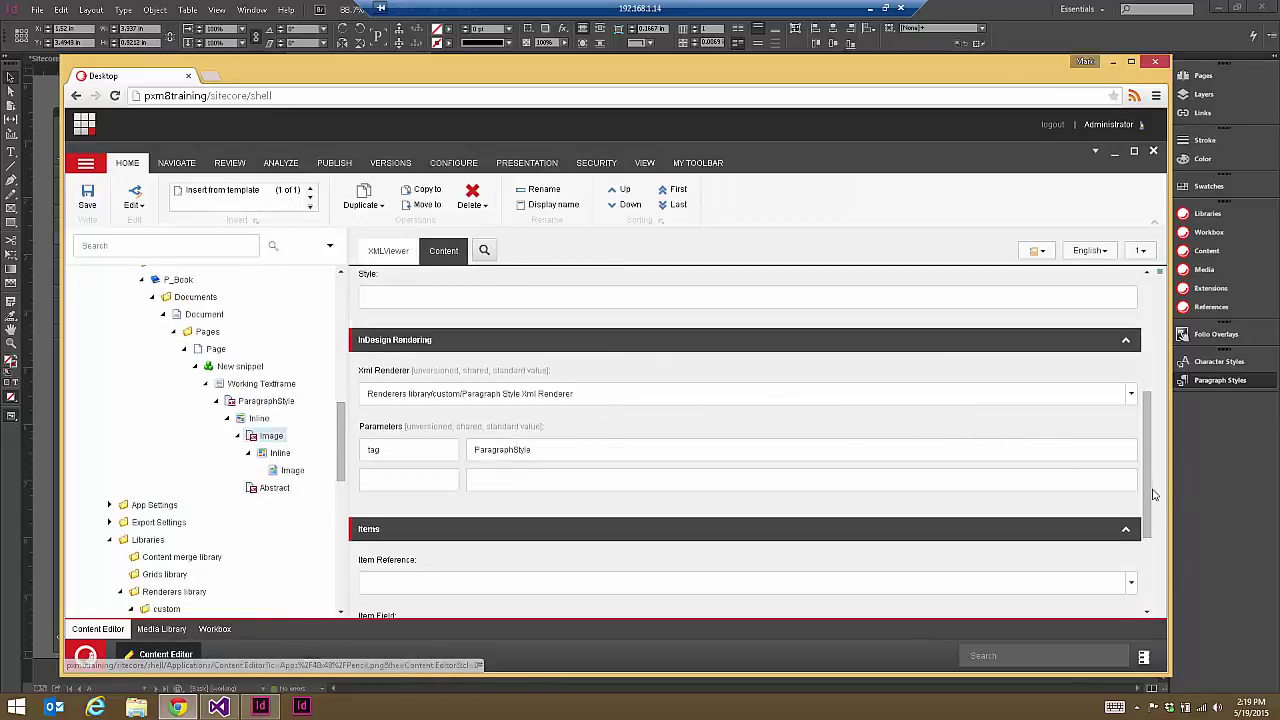
pyautogui.scroll(2, 1155, 494)
pyautogui.click(1125, 437)
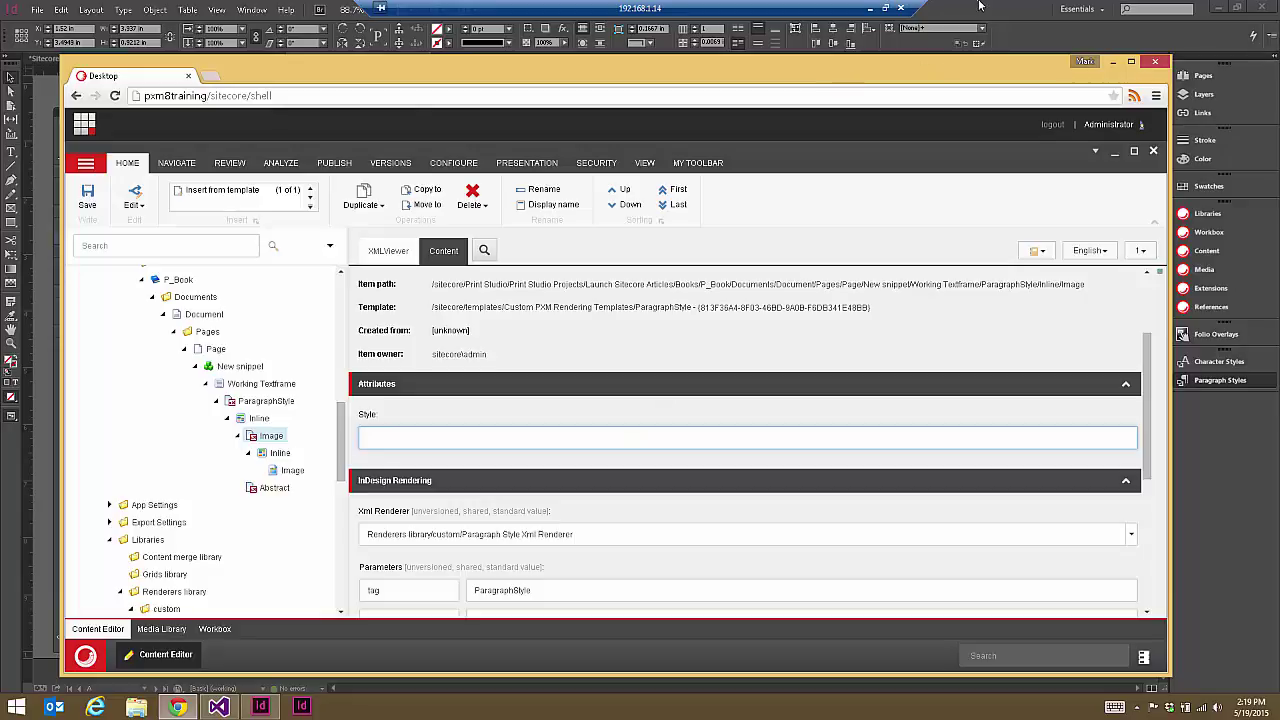
pyautogui.hotkey('alt', 'Tab')
pyautogui.doubleClick(559, 290)
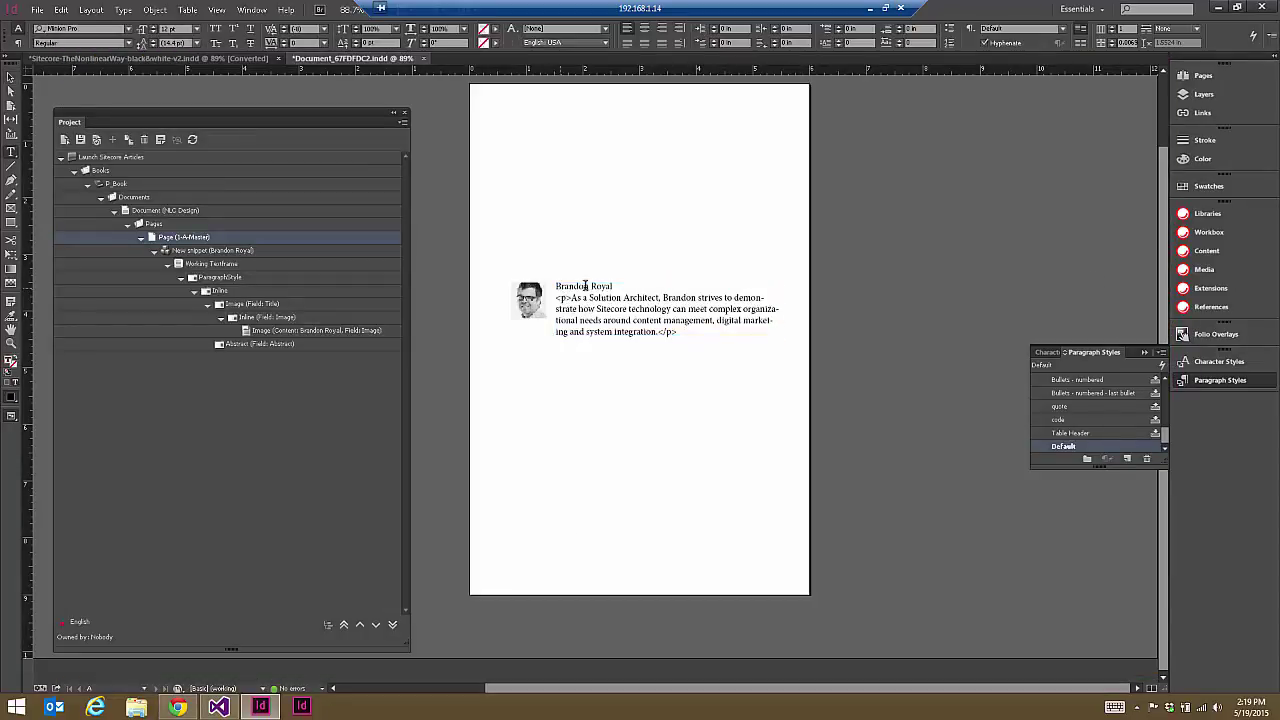
pyautogui.moveTo(611, 286); pyautogui.dragTo(556, 286)
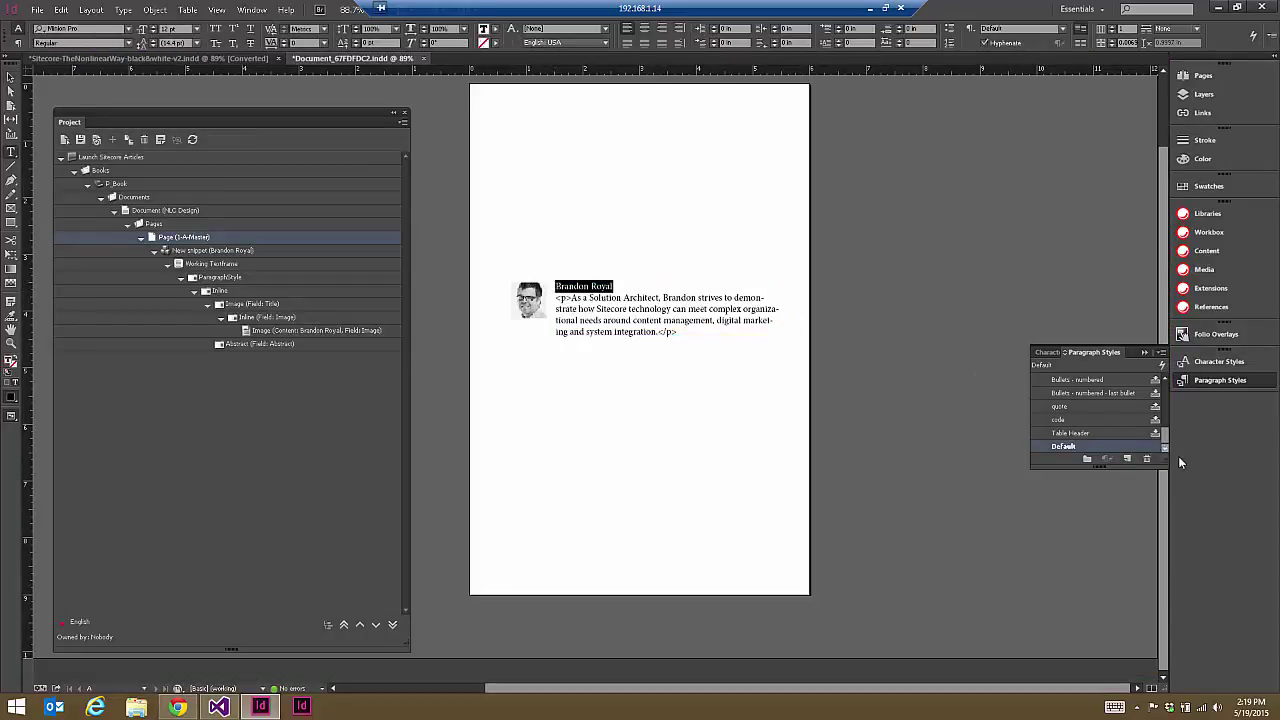
pyautogui.moveTo(1166, 441); pyautogui.dragTo(1141, 428)
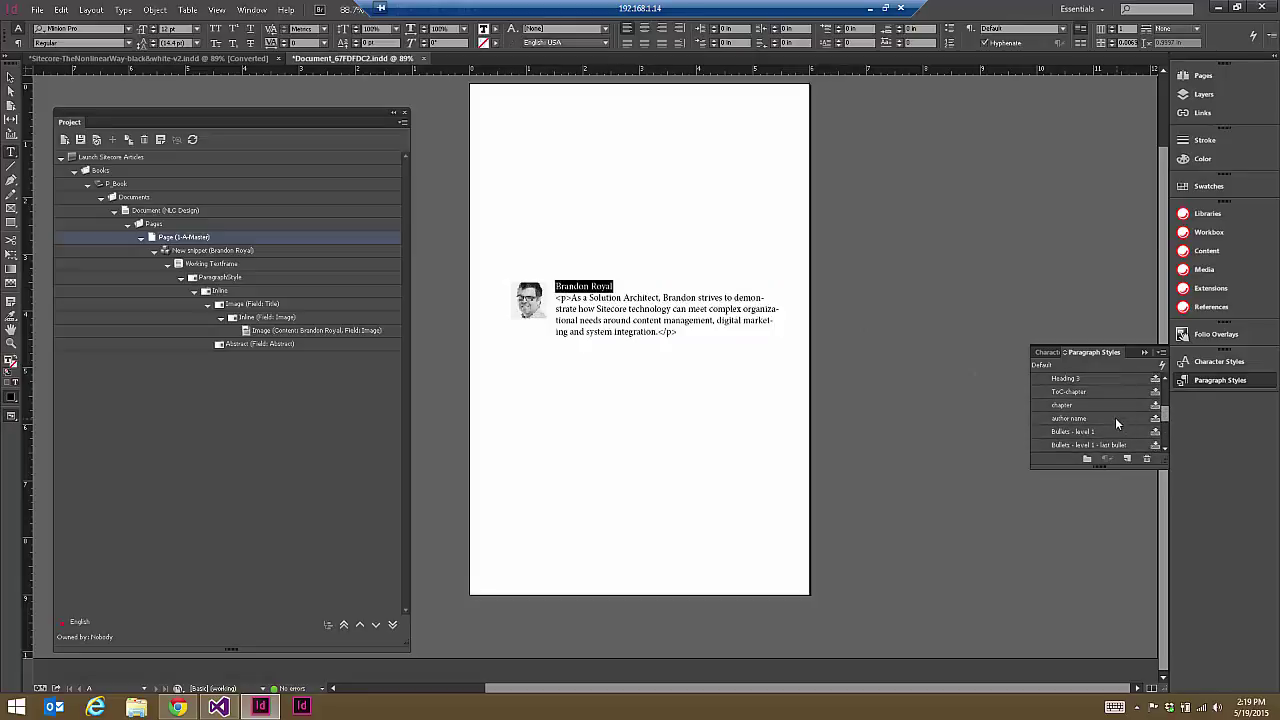
pyautogui.click(1115, 417)
pyautogui.click(569, 300)
pyautogui.moveTo(569, 300); pyautogui.dragTo(659, 322)
pyautogui.click(659, 322)
pyautogui.click(175, 707)
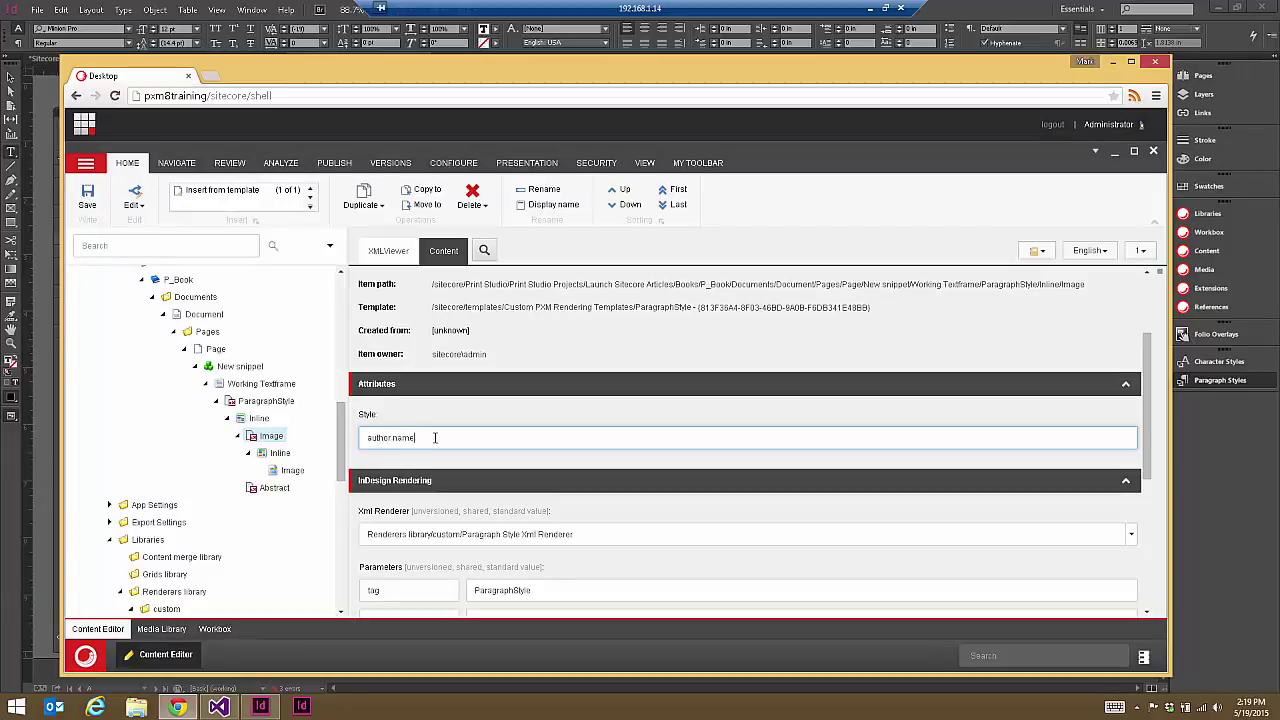
# Step: Enter 'body text' as the Abstract item's Style and save it
pyautogui.click(273, 488)
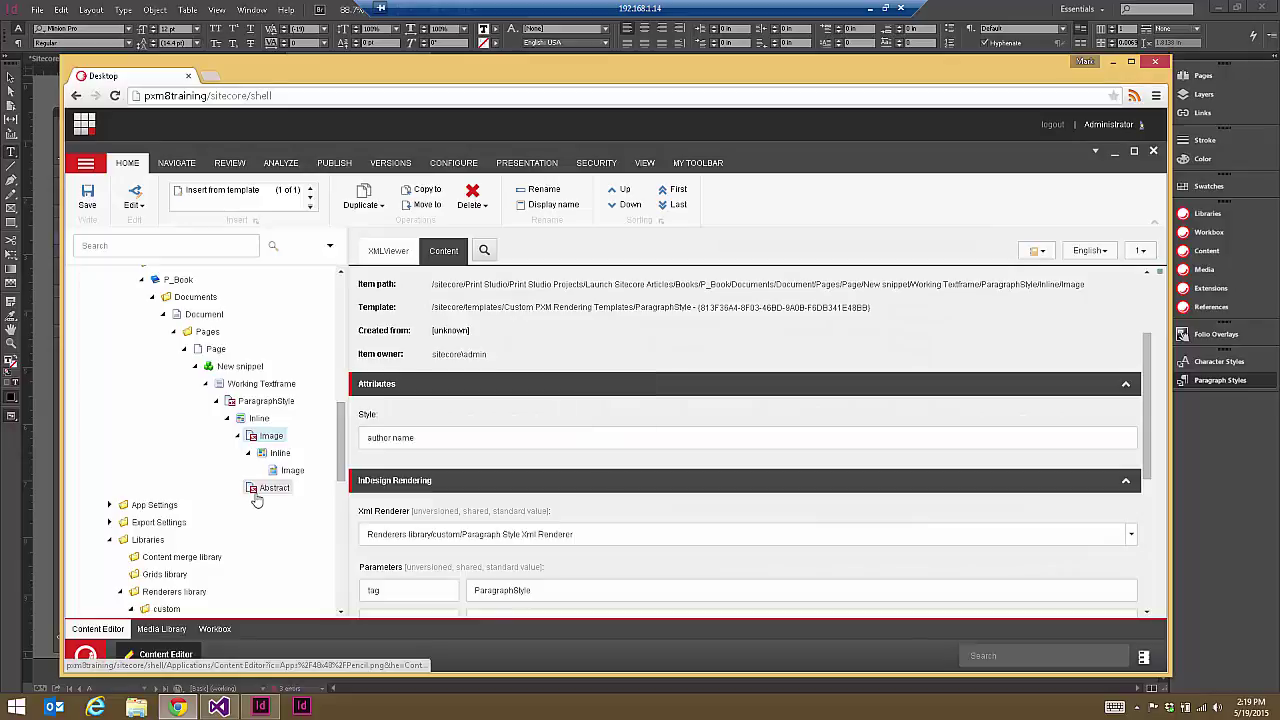
pyautogui.click(410, 437)
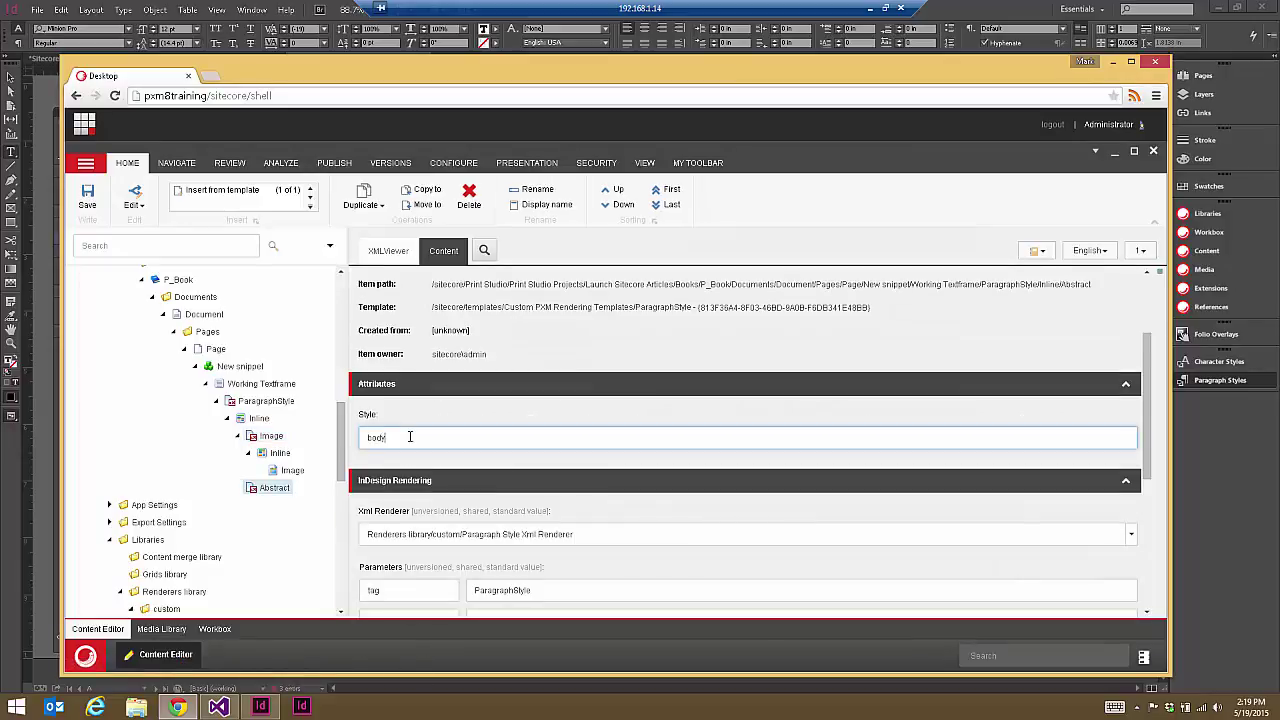
pyautogui.hotkey('ctrl', 's')
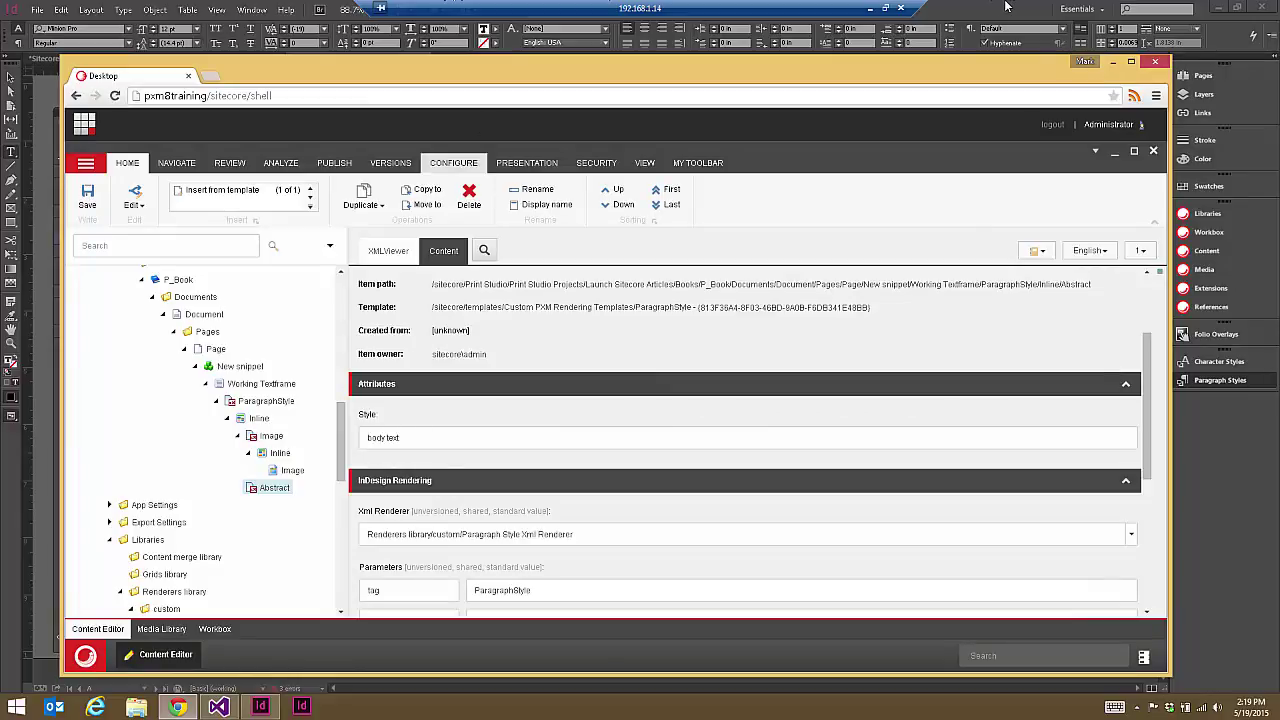
pyautogui.click(1006, 7)
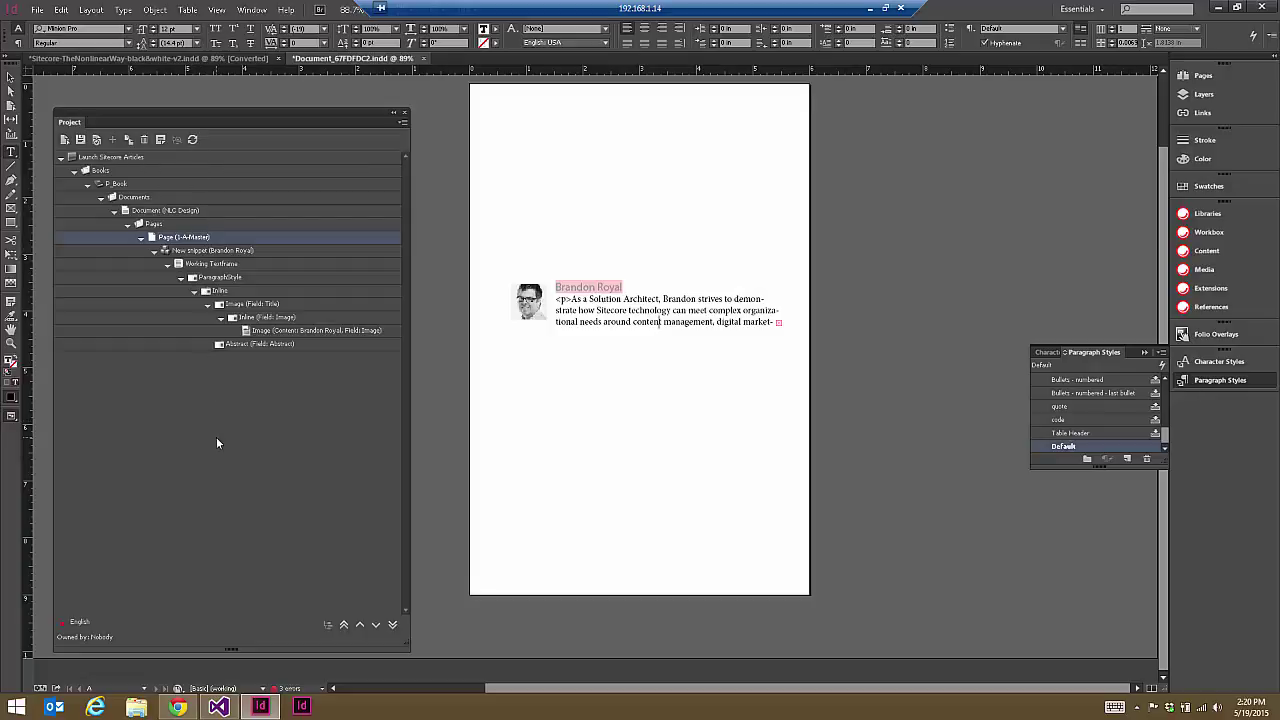
pyautogui.click(66, 142)
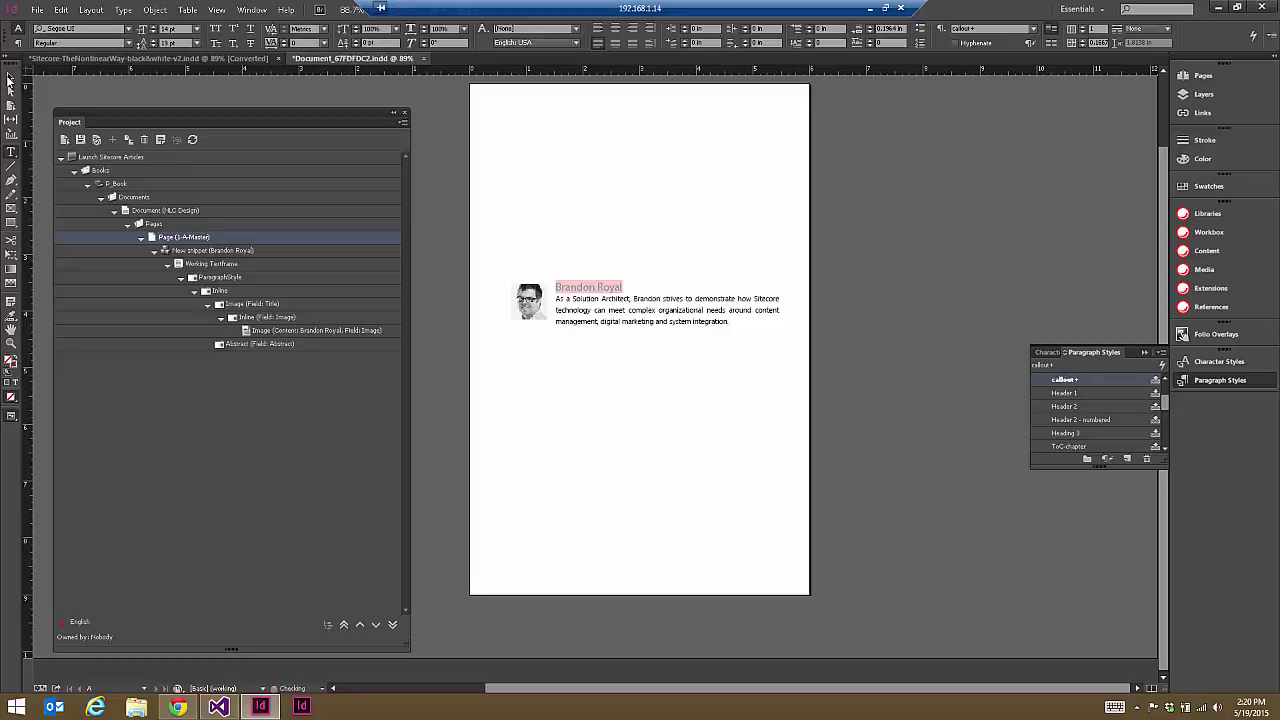
pyautogui.press('Escape')
pyautogui.click(573, 297)
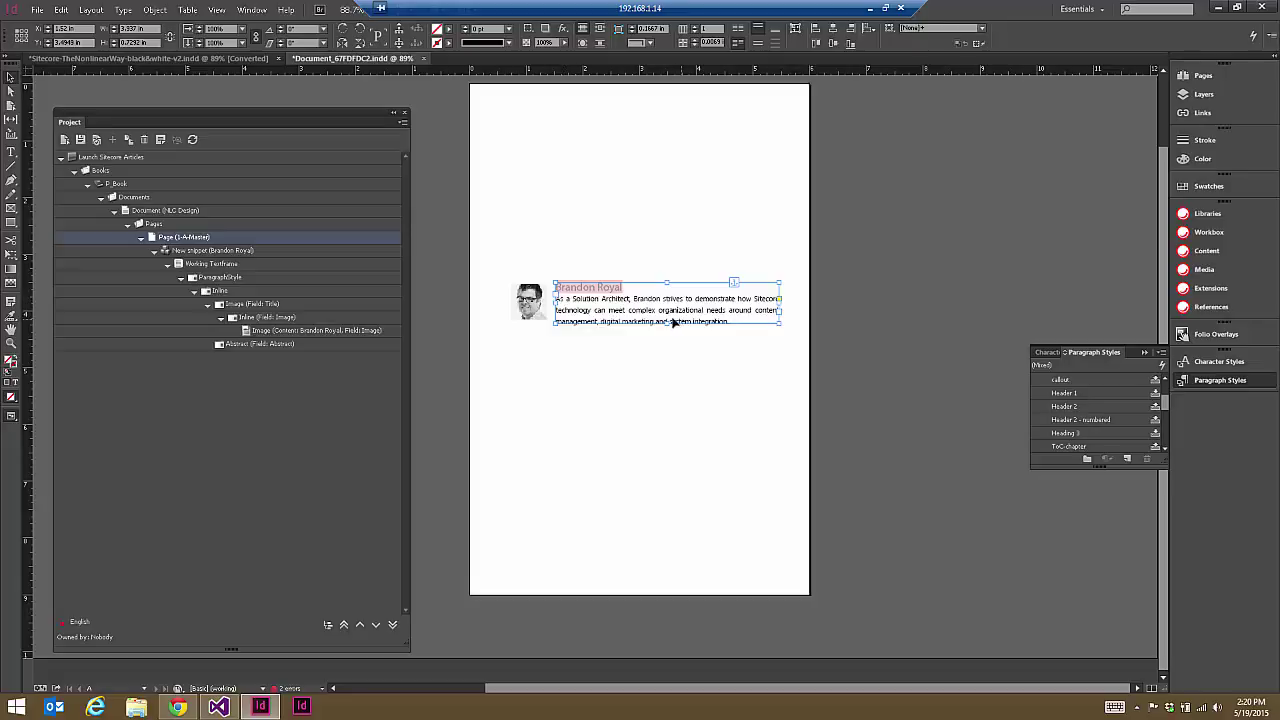
pyautogui.moveTo(668, 282); pyautogui.dragTo(660, 321)
pyautogui.click(533, 307)
pyautogui.click(666, 322)
pyautogui.click(530, 302)
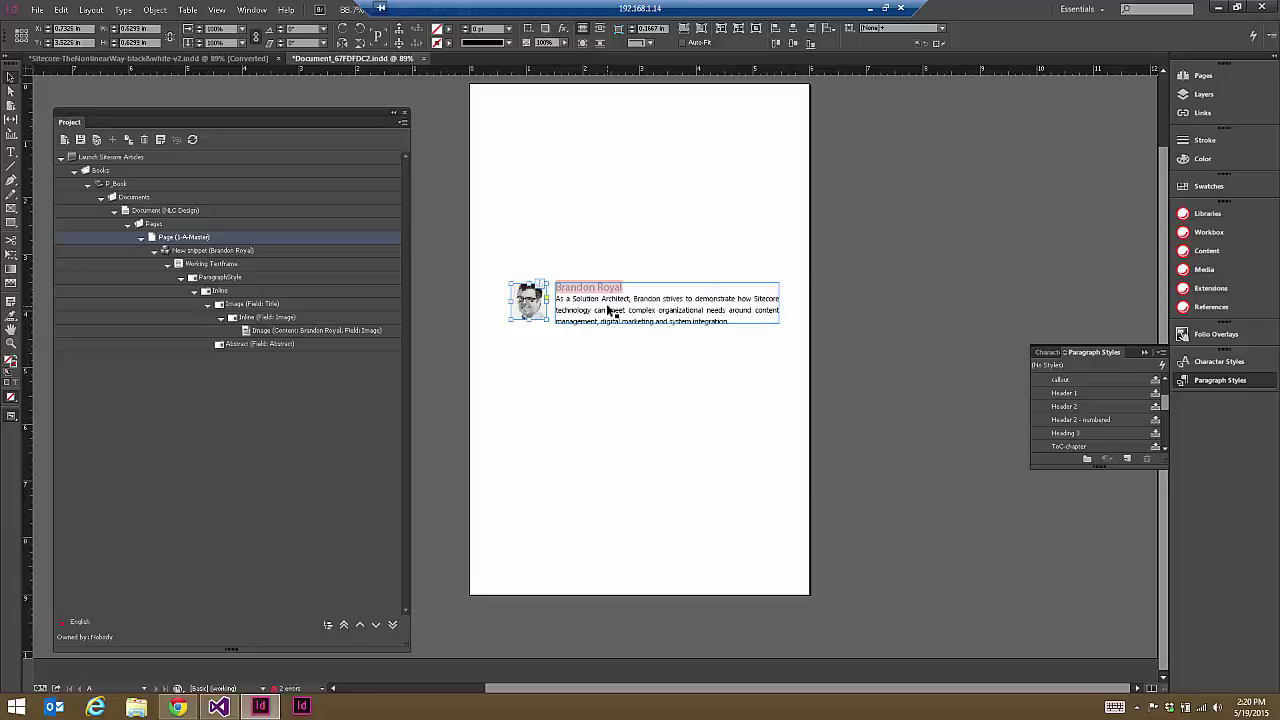
# Step: Check the snippet's large text frame in InDesign, then return to the Sitecore Content Editor
pyautogui.click(177, 707)
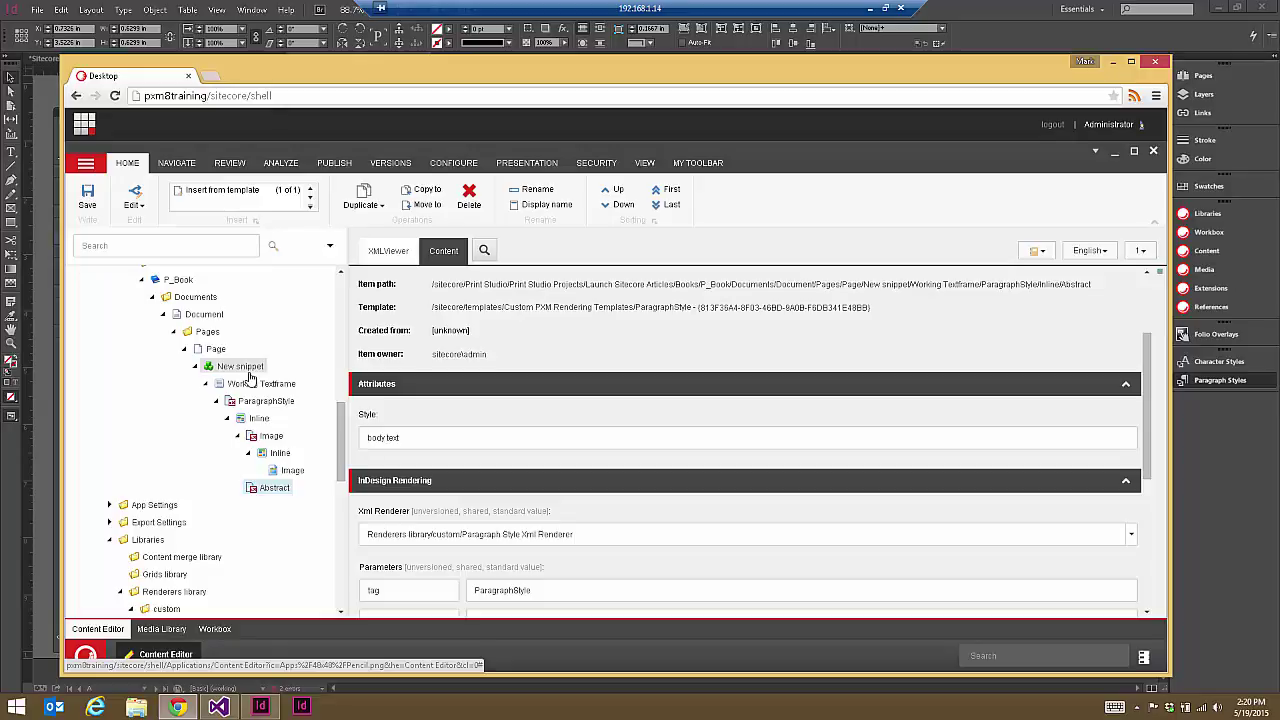
pyautogui.hotkey('alt', 'Tab')
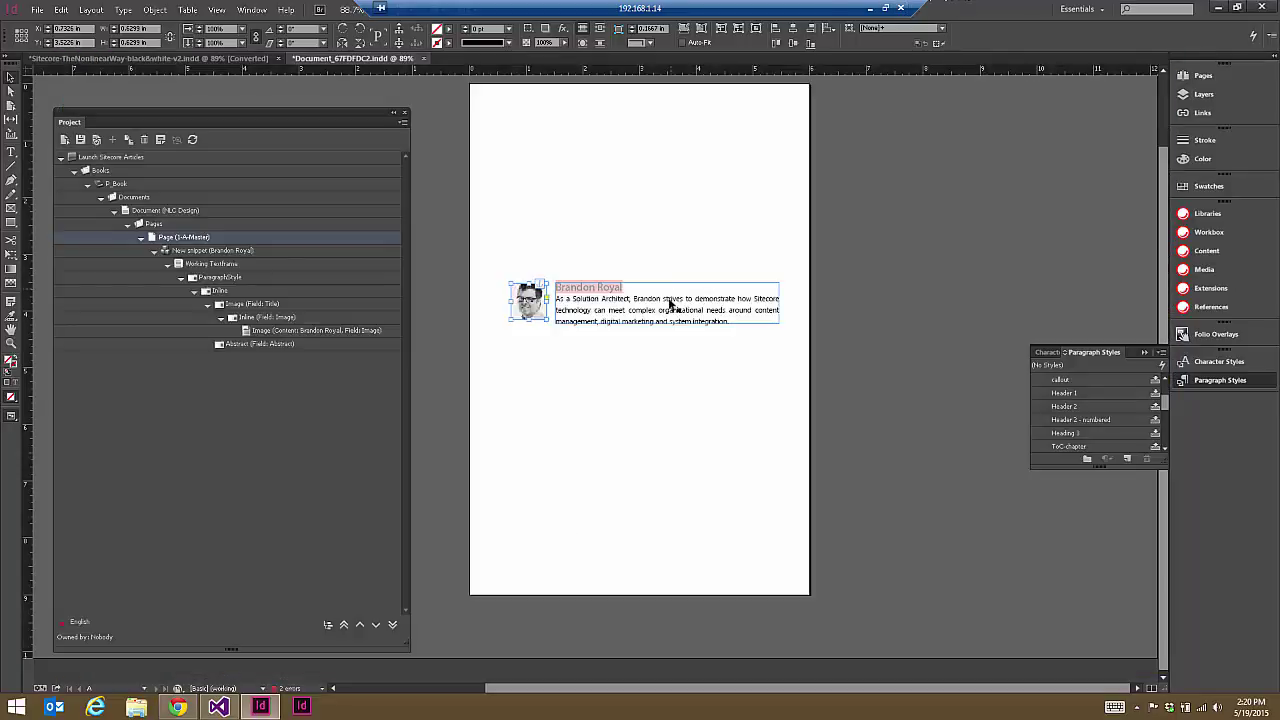
pyautogui.click(651, 386)
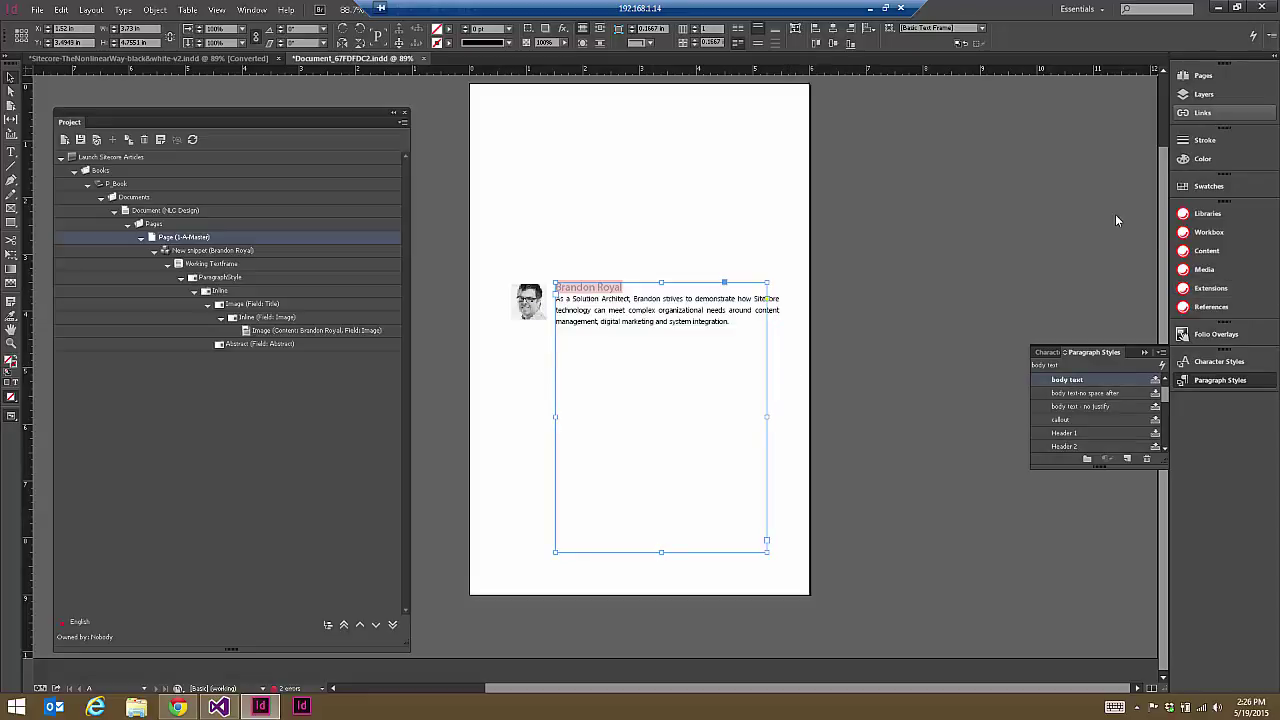
pyautogui.click(182, 712)
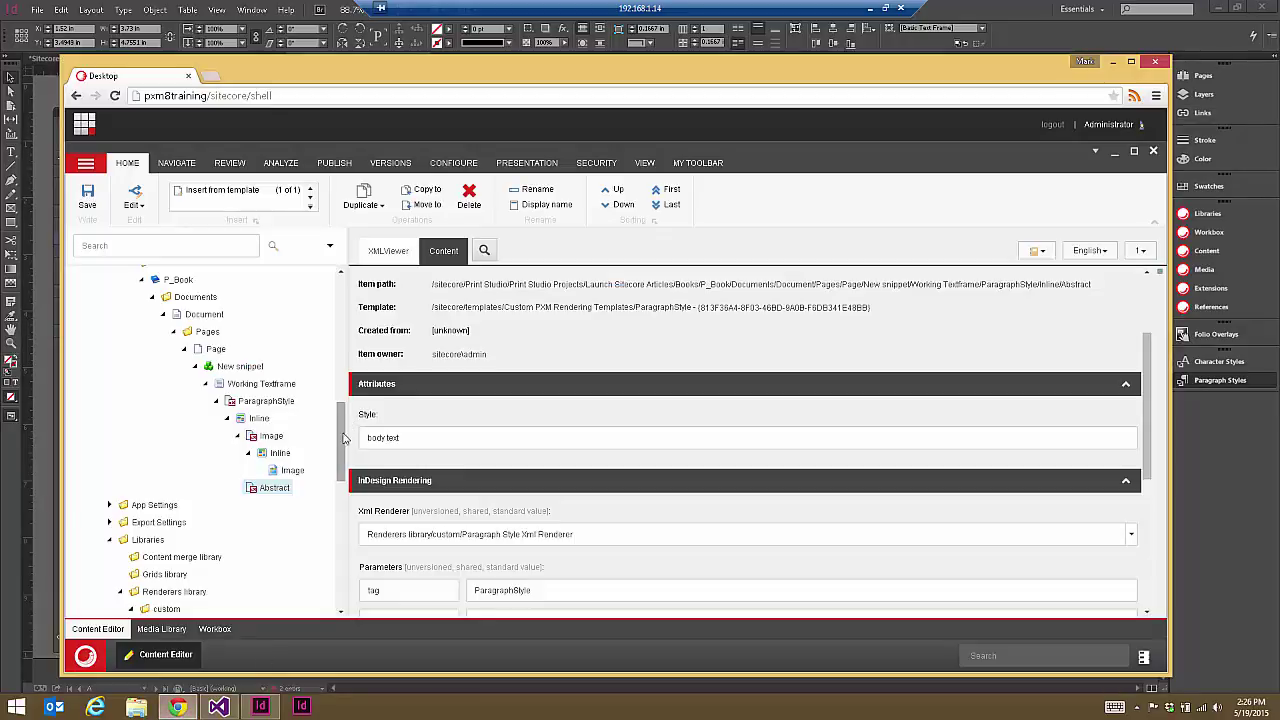
# Step: Duplicate the custom Paragraph Style Xml Renderer as a new item named Repeat Xml Renderer
pyautogui.scroll(-2, 343, 428)
pyautogui.click(131, 401)
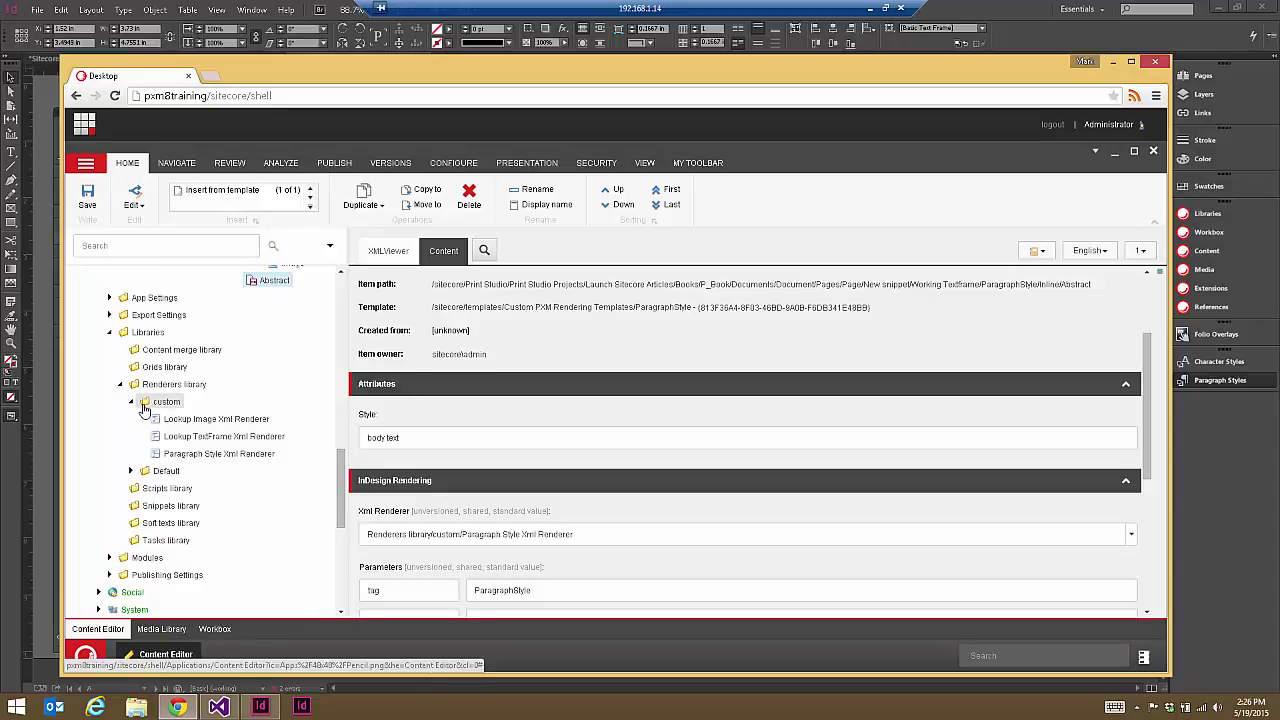
pyautogui.click(224, 454)
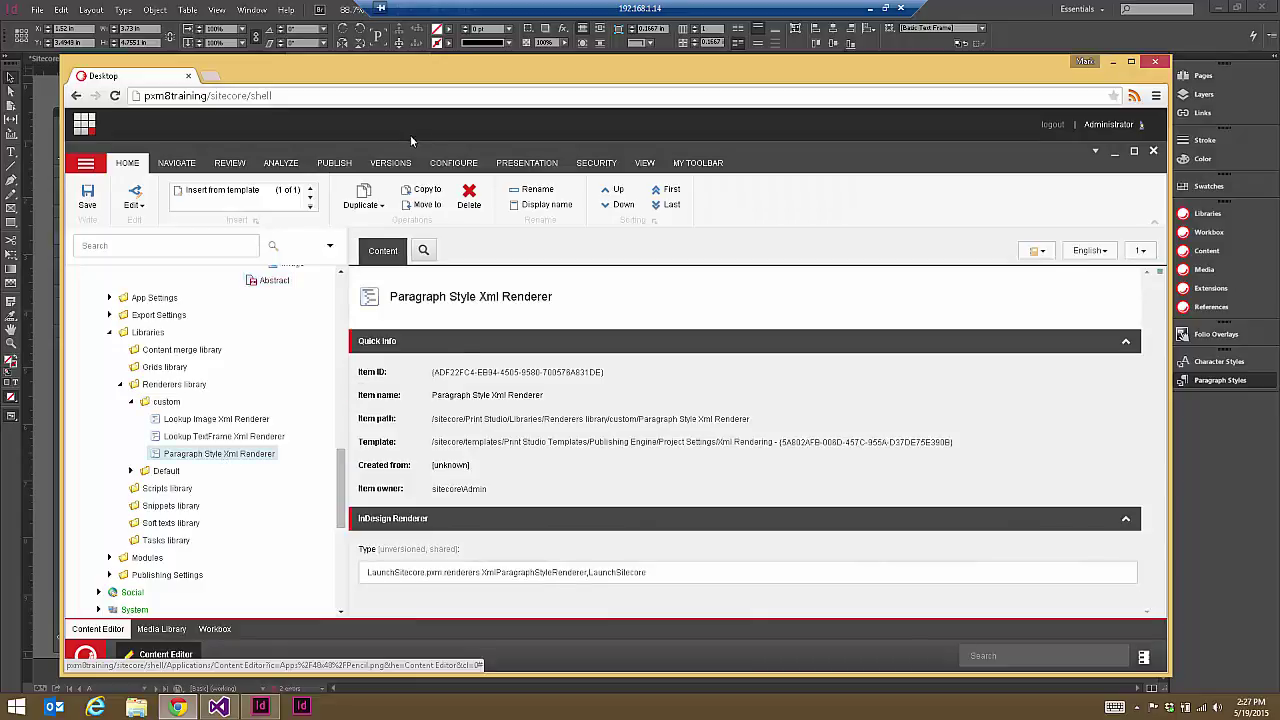
pyautogui.click(363, 203)
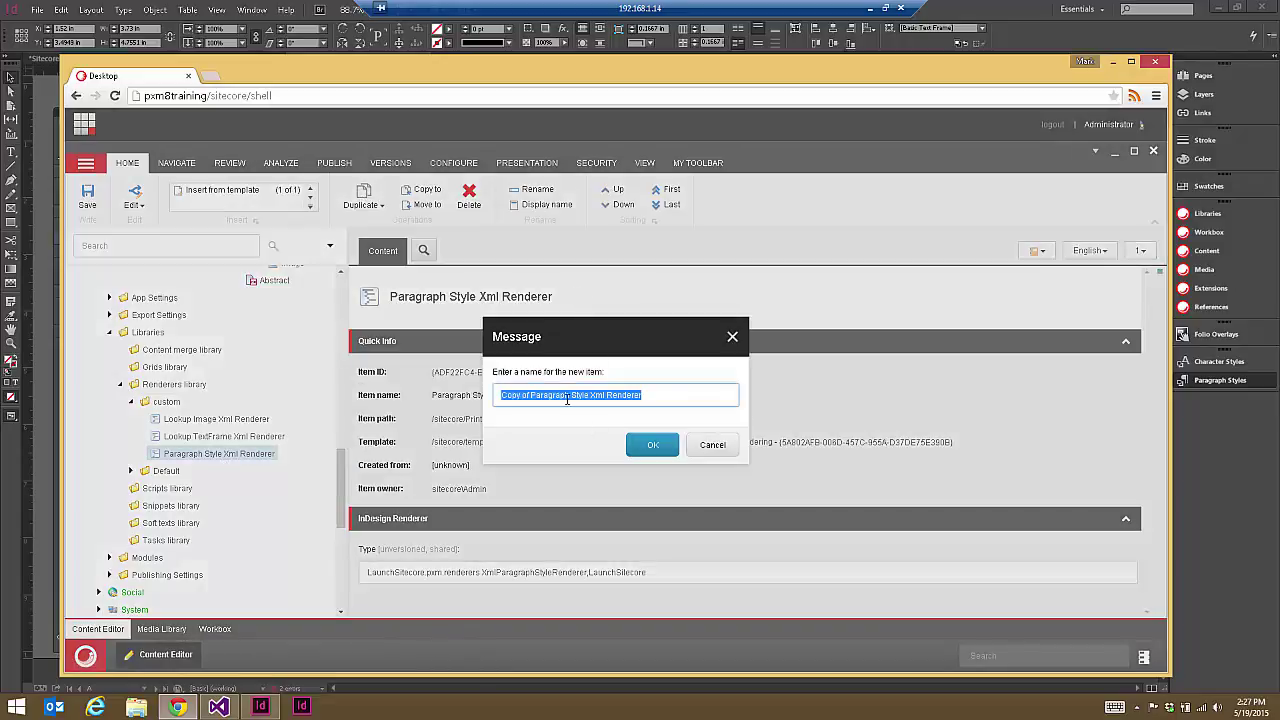
pyautogui.click(592, 395)
pyautogui.moveTo(590, 395); pyautogui.dragTo(500, 396)
pyautogui.write('Repeat')
pyautogui.click(650, 446)
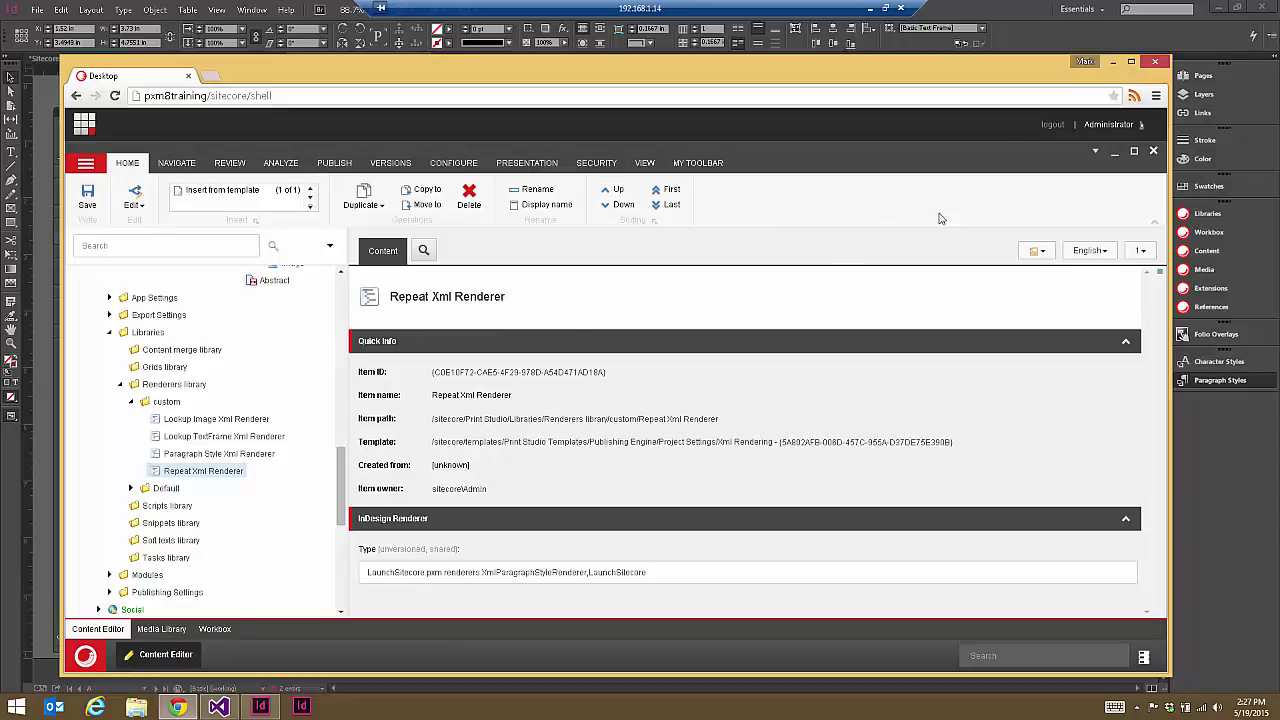
# Step: Copy the XmlRepeater class name from XmlRepeater.cs in Visual Studio
pyautogui.click(1053, 7)
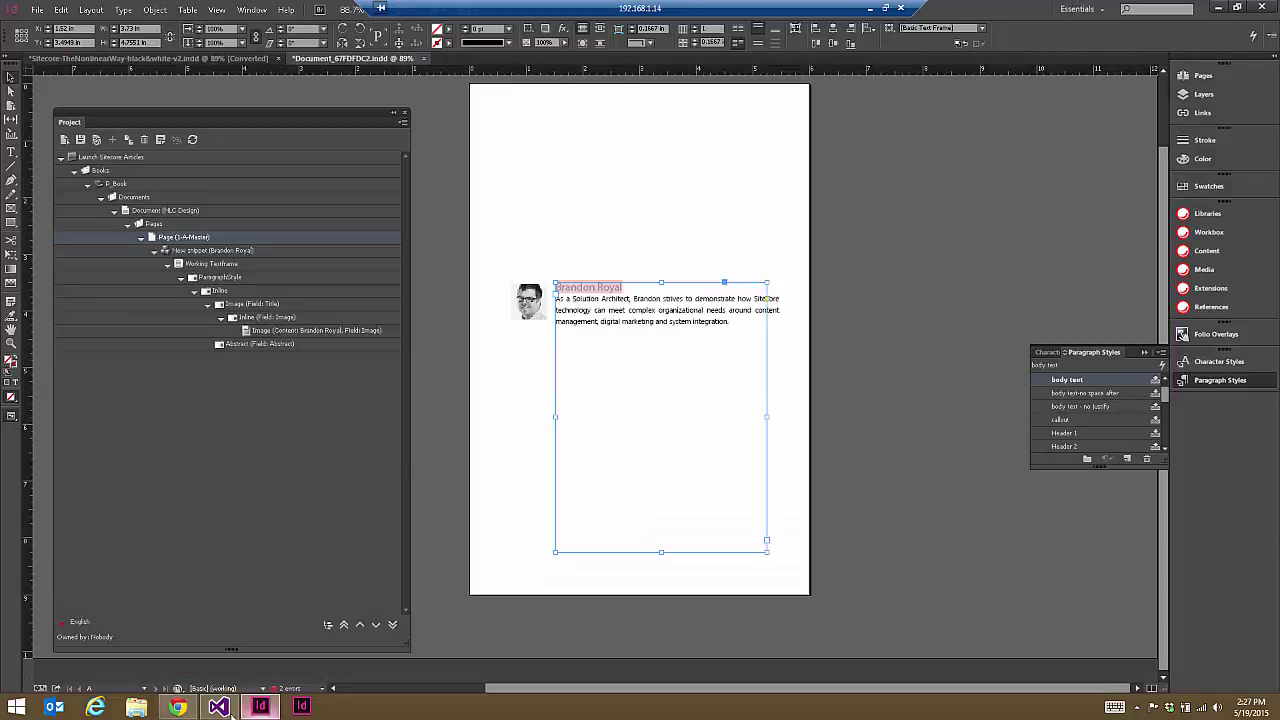
pyautogui.click(218, 706)
pyautogui.click(254, 63)
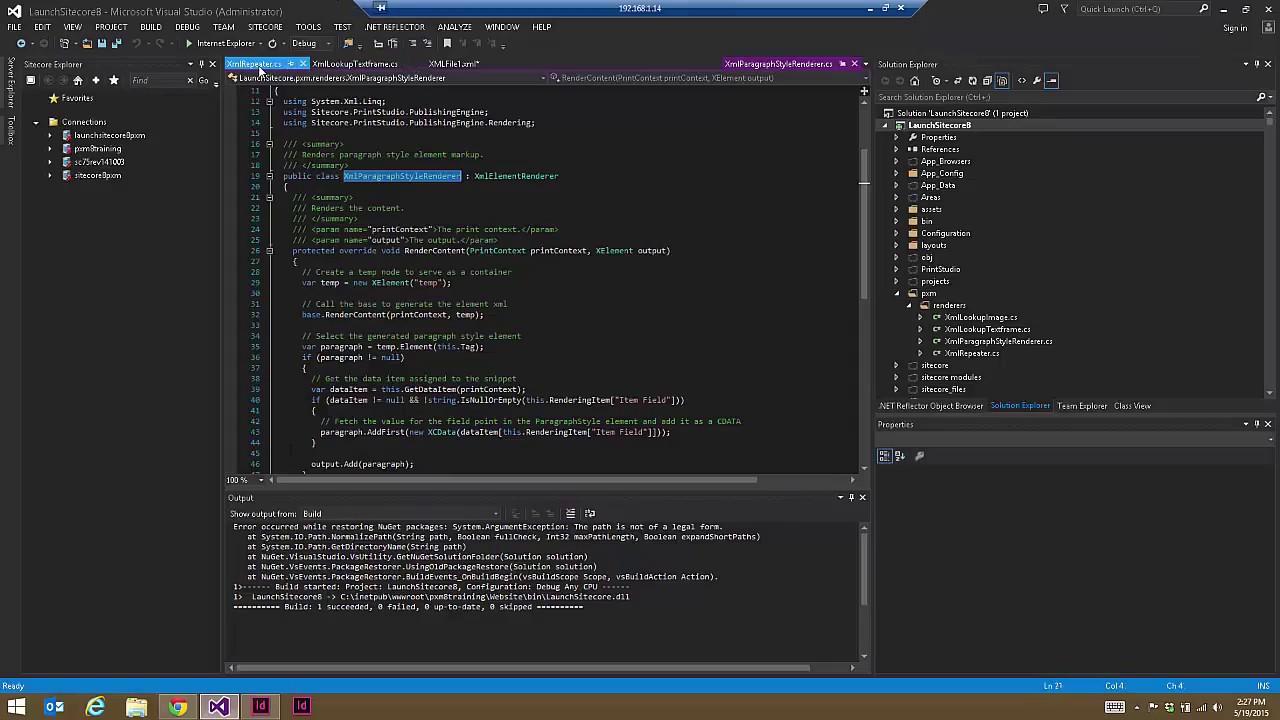
pyautogui.doubleClick(380, 295)
pyautogui.hotkey('ctrl', 'c')
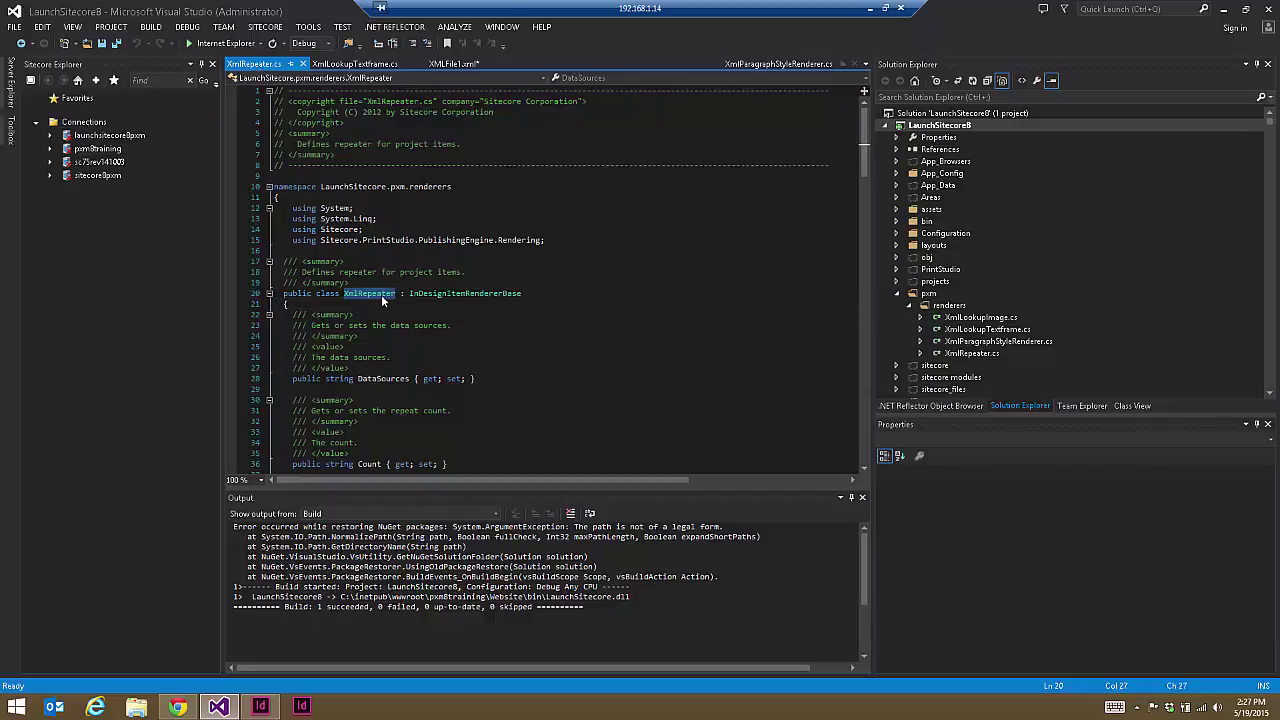
# Step: Paste XmlRepeater into the Repeat Xml Renderer's Type field and save
pyautogui.click(177, 707)
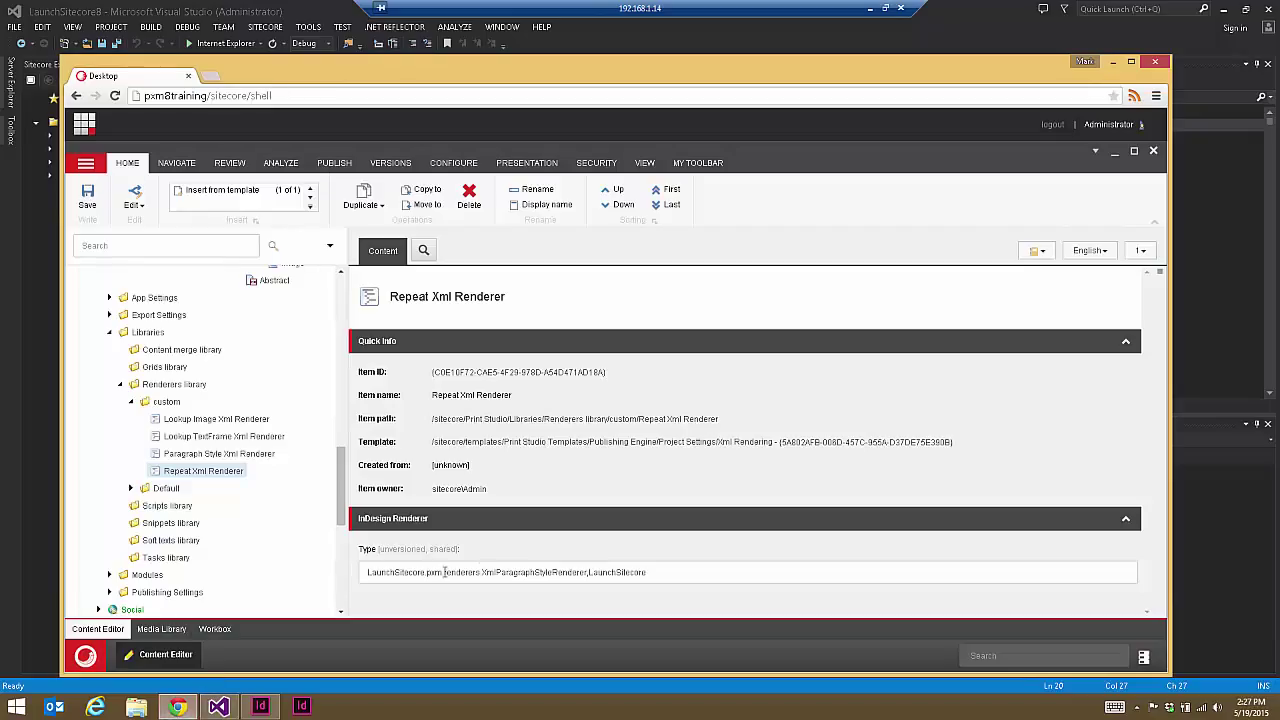
pyautogui.doubleClick(519, 572)
pyautogui.hotkey('ctrl', 'v')
pyautogui.hotkey('ctrl', 's')
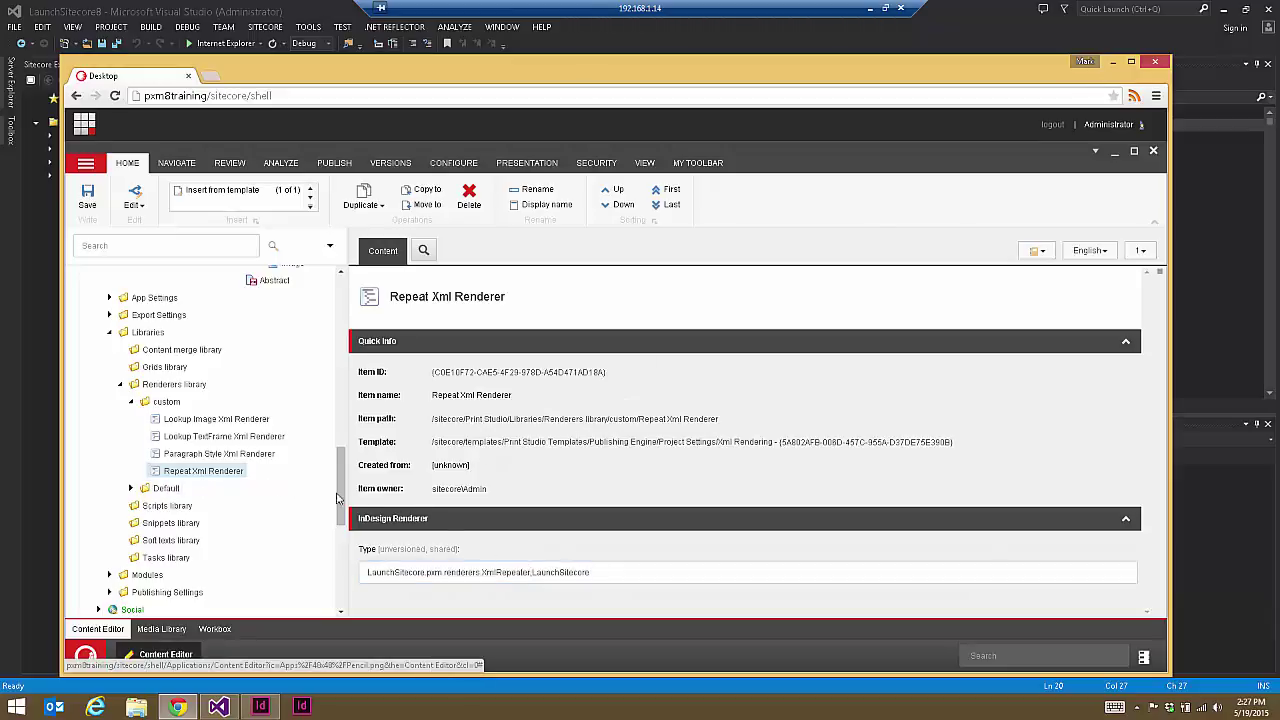
# Step: Create a template named XML Repeat in the Custom PXM Rendering Templates folder
pyautogui.moveTo(343, 500); pyautogui.dragTo(341, 580)
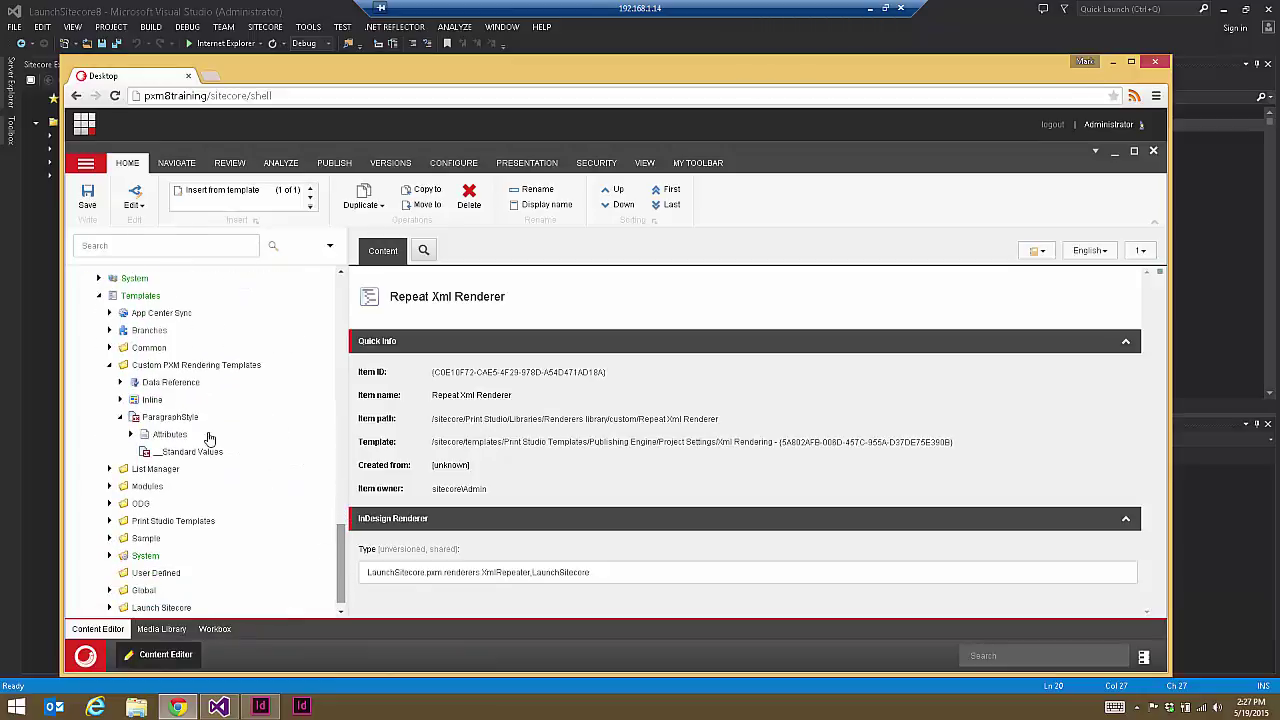
pyautogui.click(180, 366)
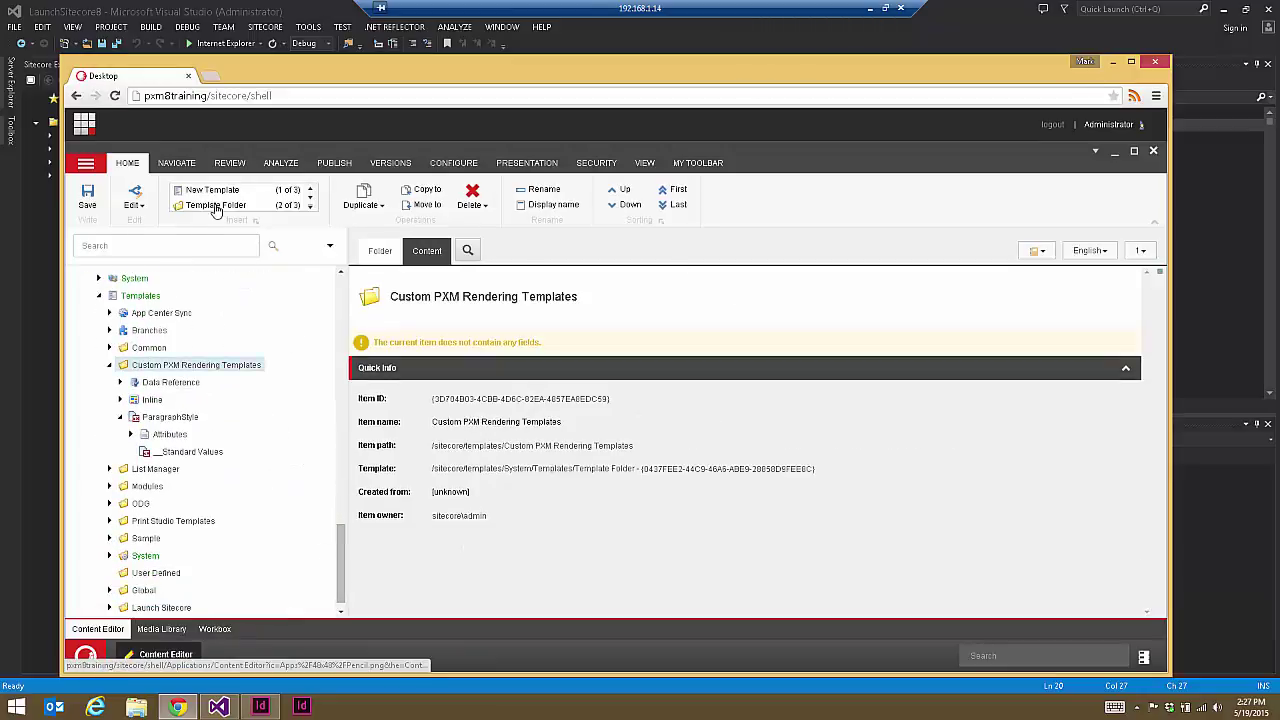
pyautogui.click(213, 192)
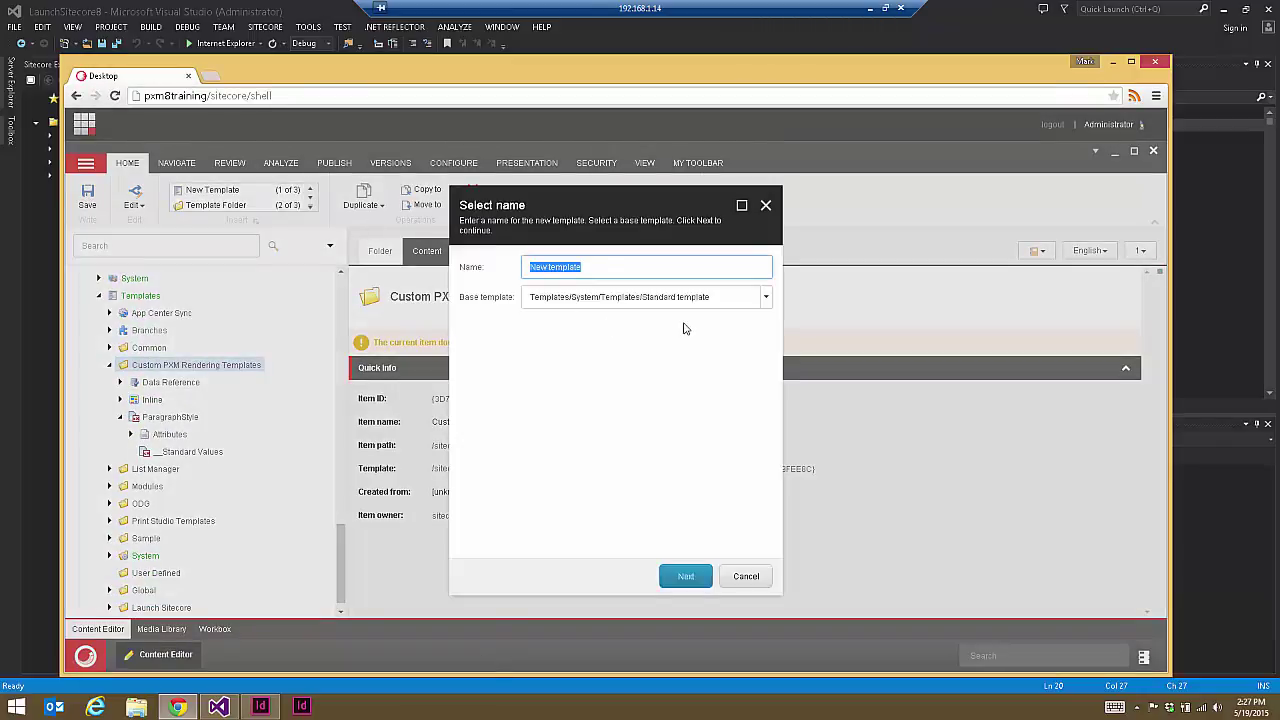
pyautogui.write('XML Repeat')
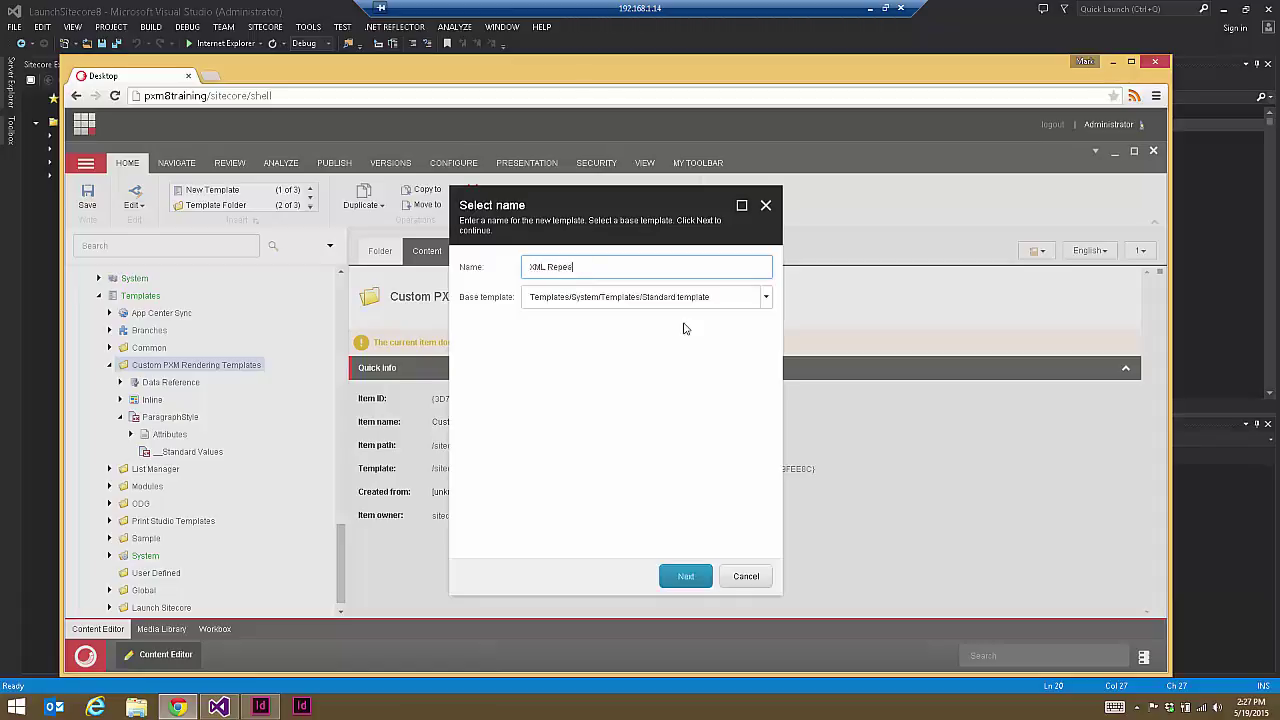
pyautogui.click(687, 579)
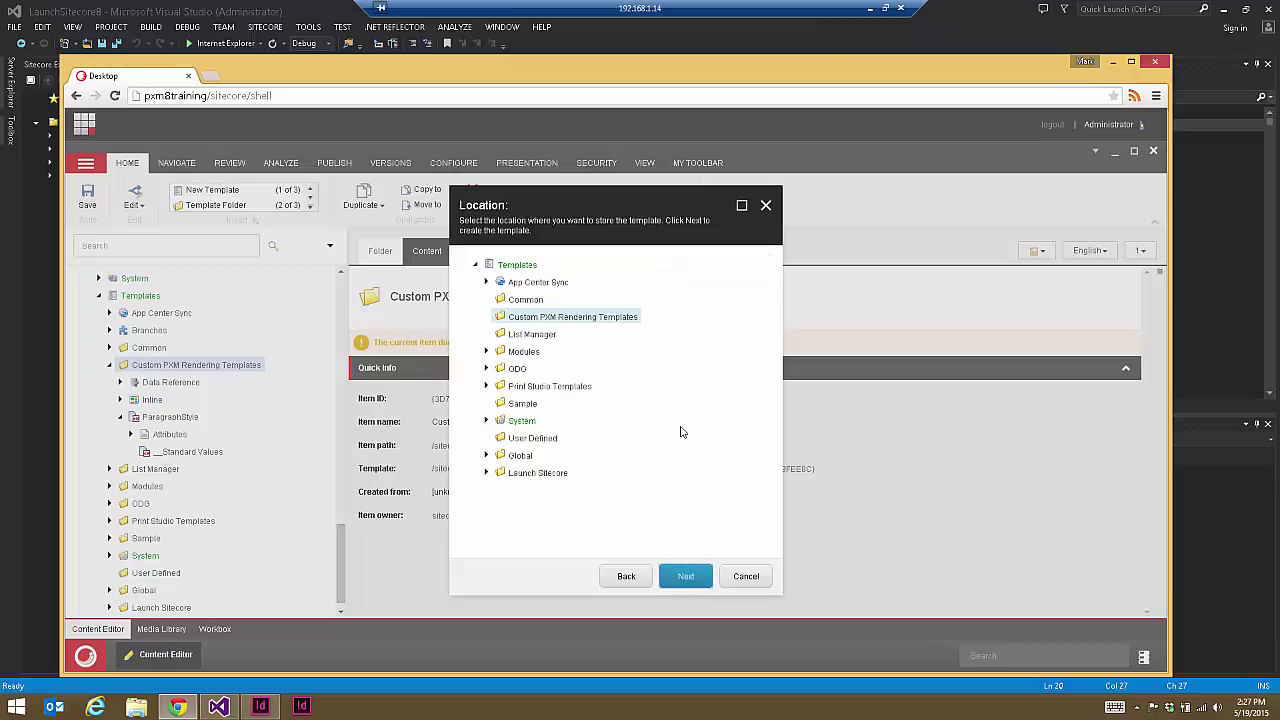
pyautogui.click(684, 585)
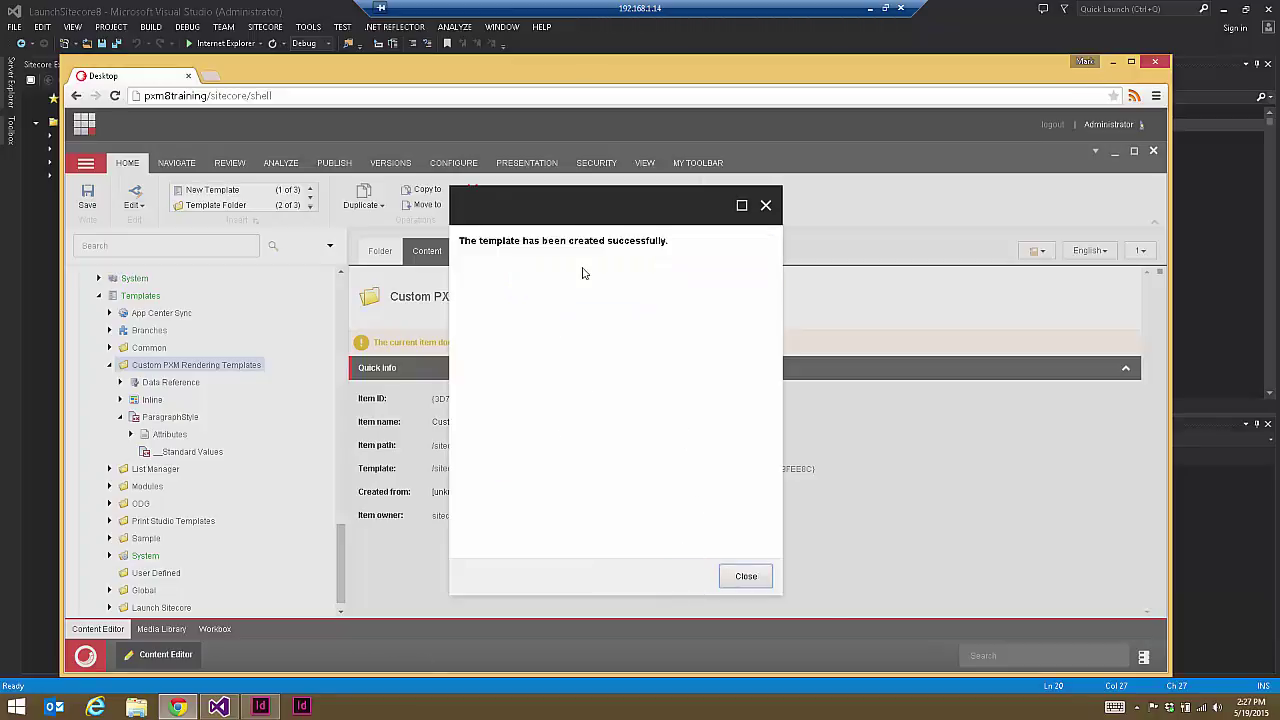
pyautogui.click(746, 576)
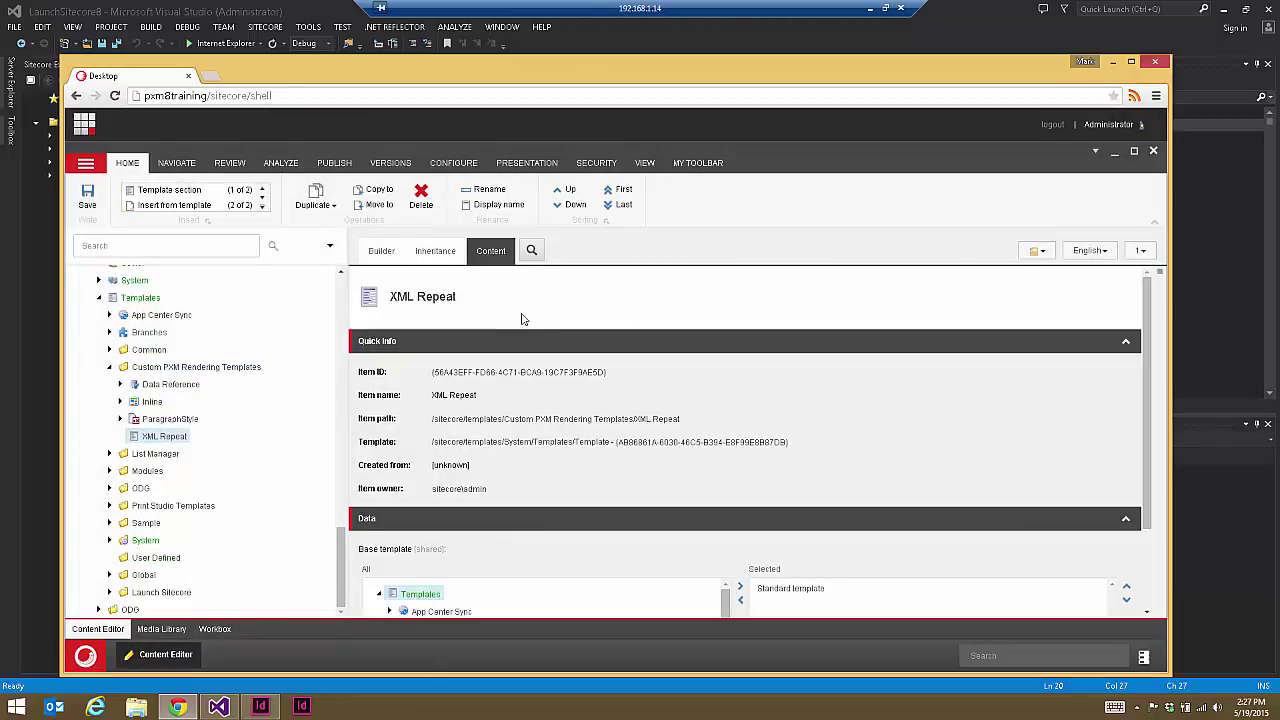
# Step: Add Data Reference from Custom PXM Rendering Templates as a base template of XML Repeat
pyautogui.scroll(-1, 694, 424)
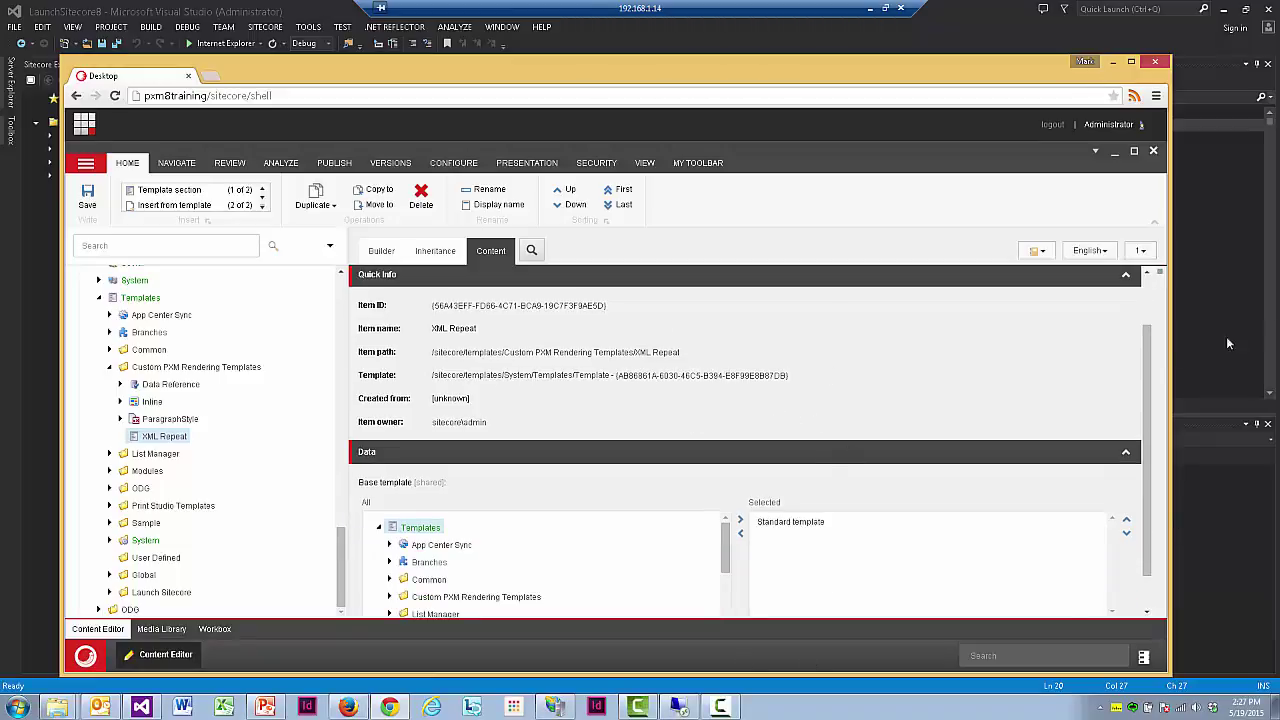
pyautogui.scroll(-1, 1140, 398)
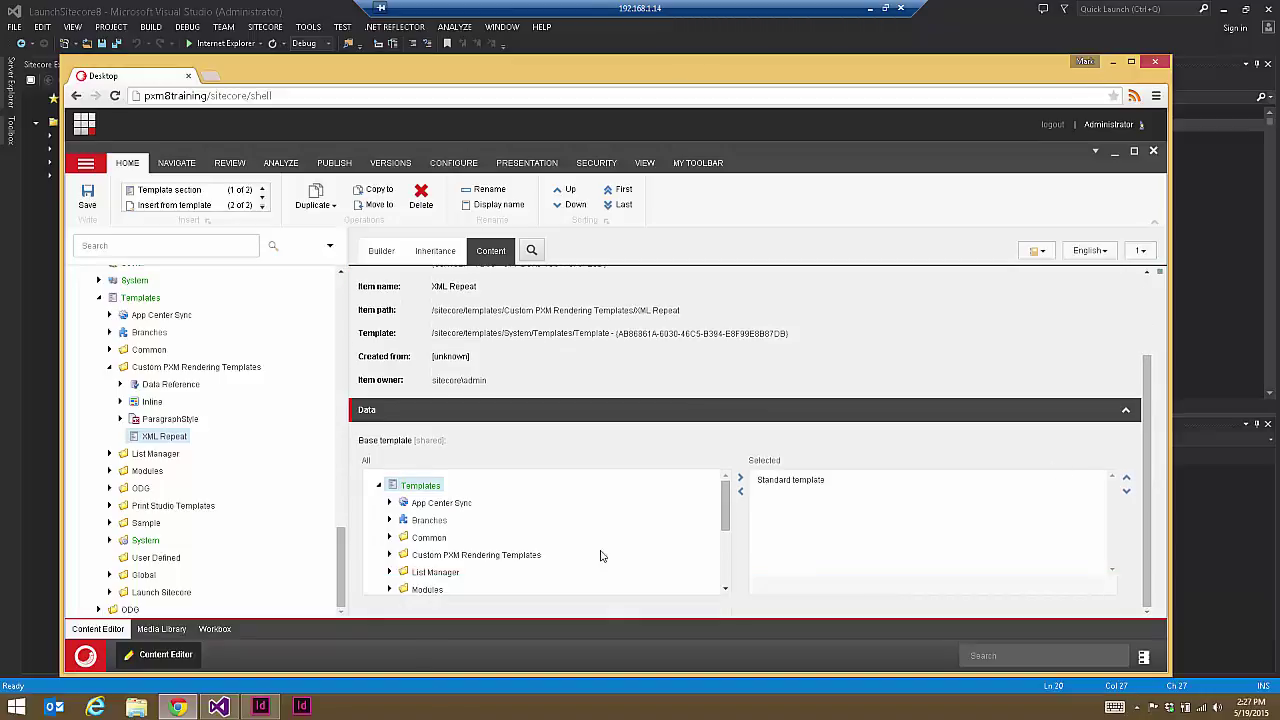
pyautogui.click(389, 555)
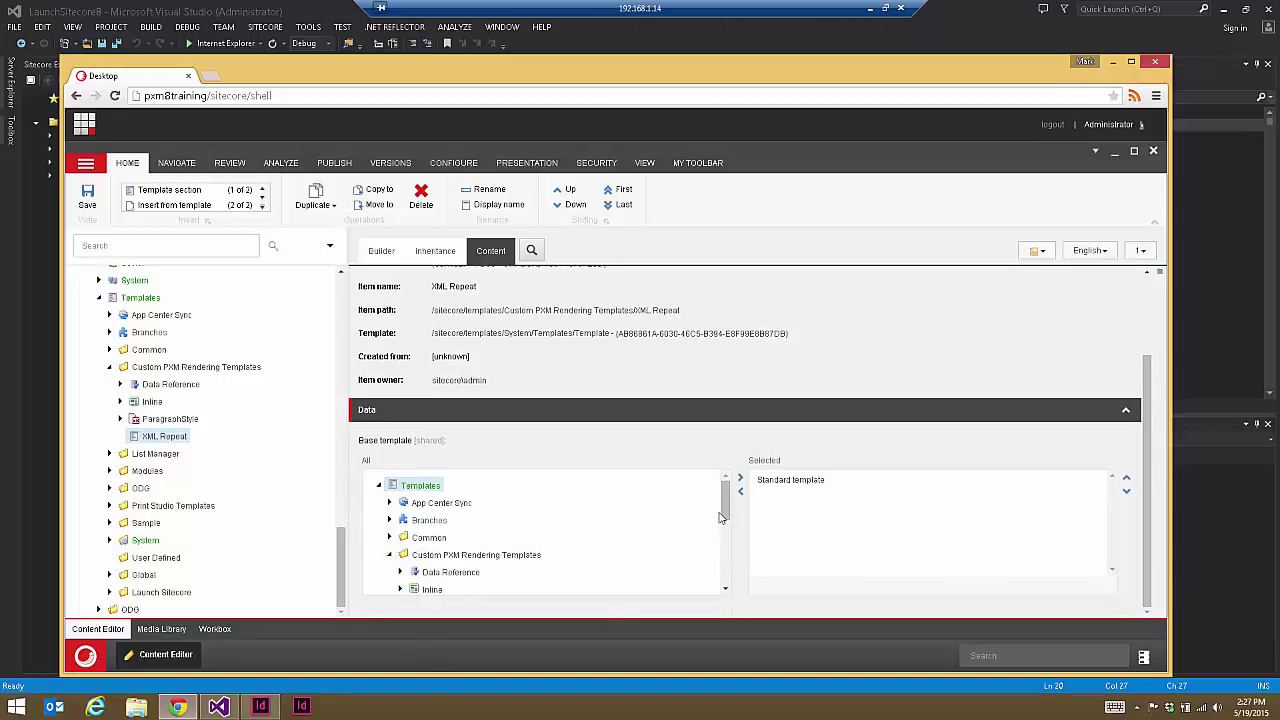
pyautogui.scroll(-2, 727, 531)
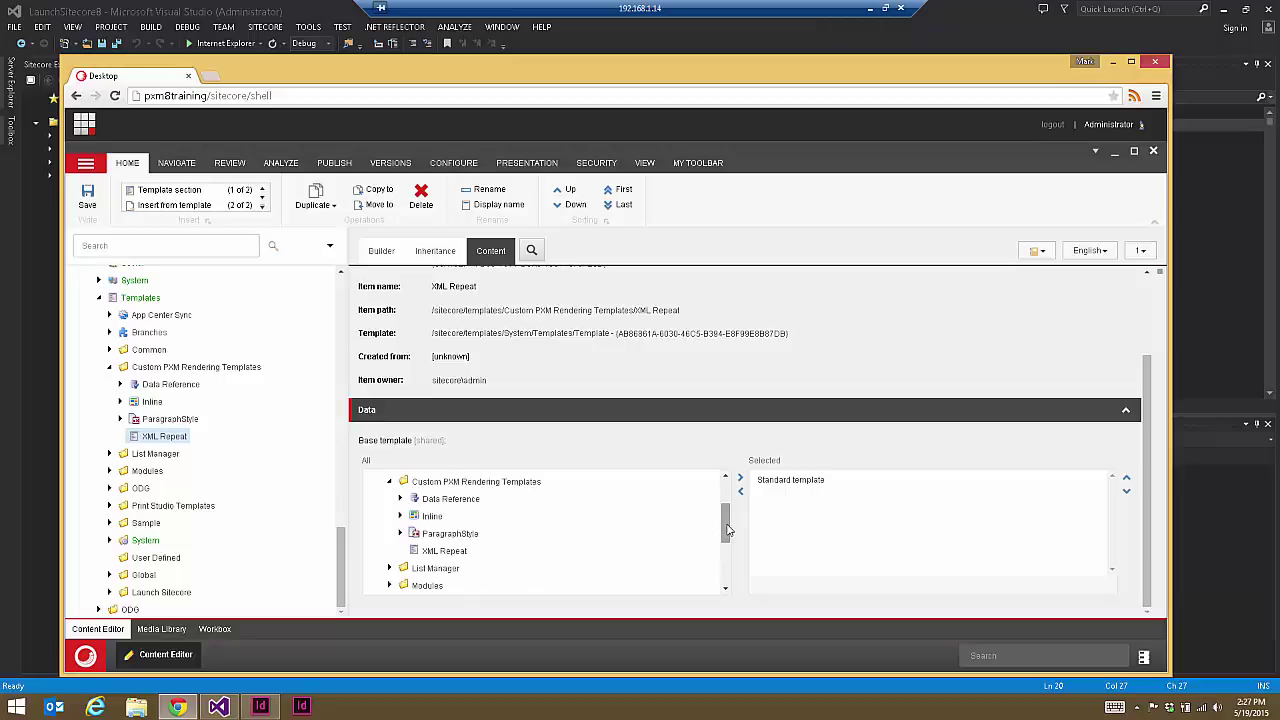
pyautogui.doubleClick(451, 499)
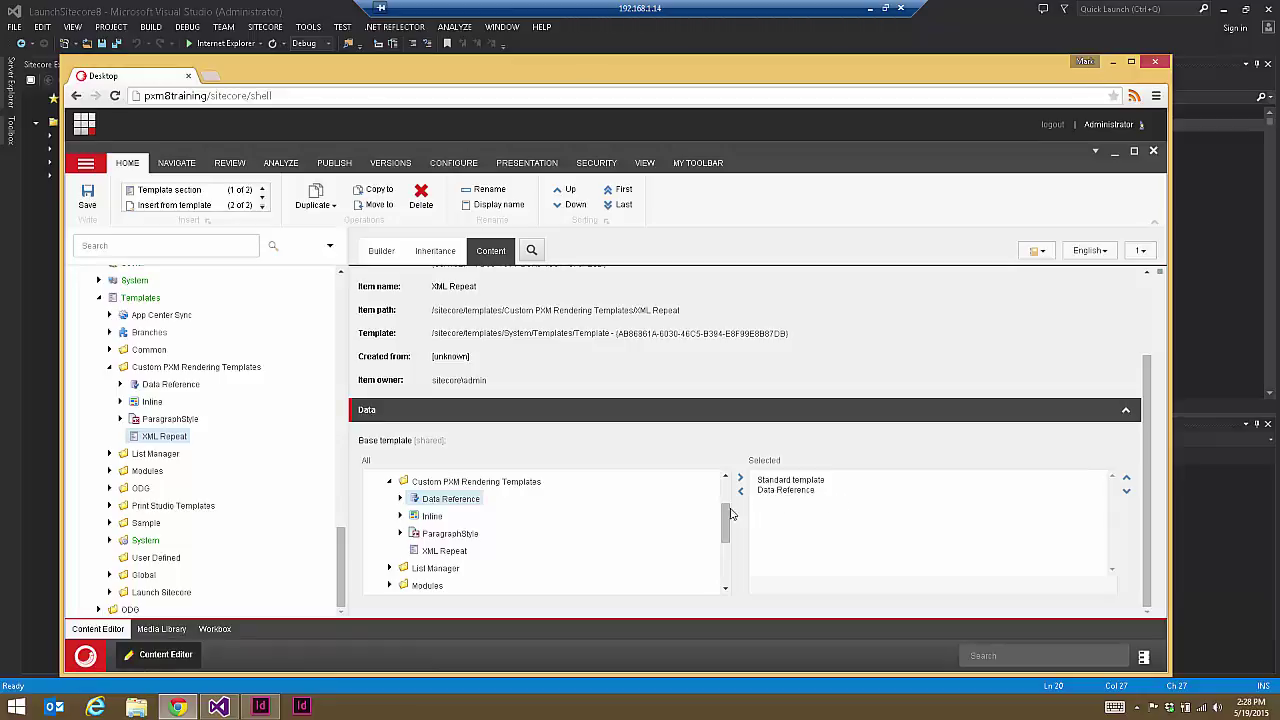
pyautogui.moveTo(731, 522); pyautogui.dragTo(726, 511)
# Step: Add InDesign Renderer from Publishing Engine > Project Settings as a base template and save
pyautogui.scroll(-5, 646, 543)
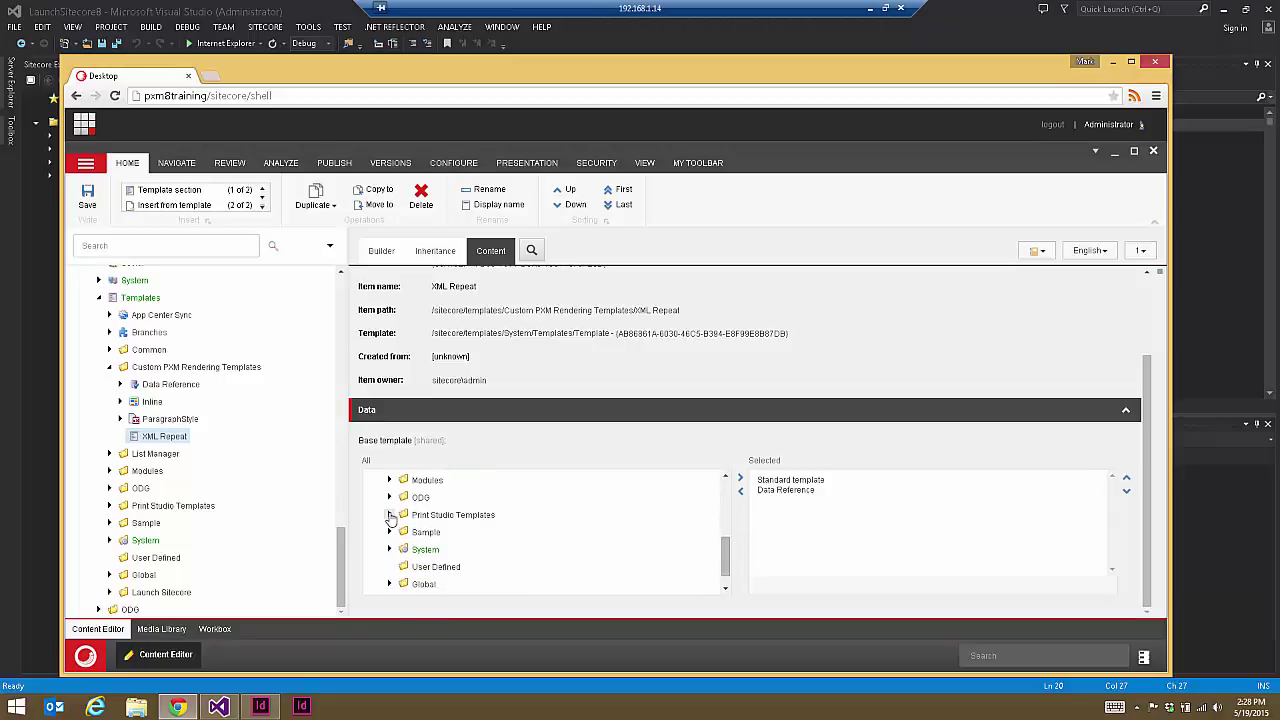
pyautogui.click(389, 514)
pyautogui.click(400, 586)
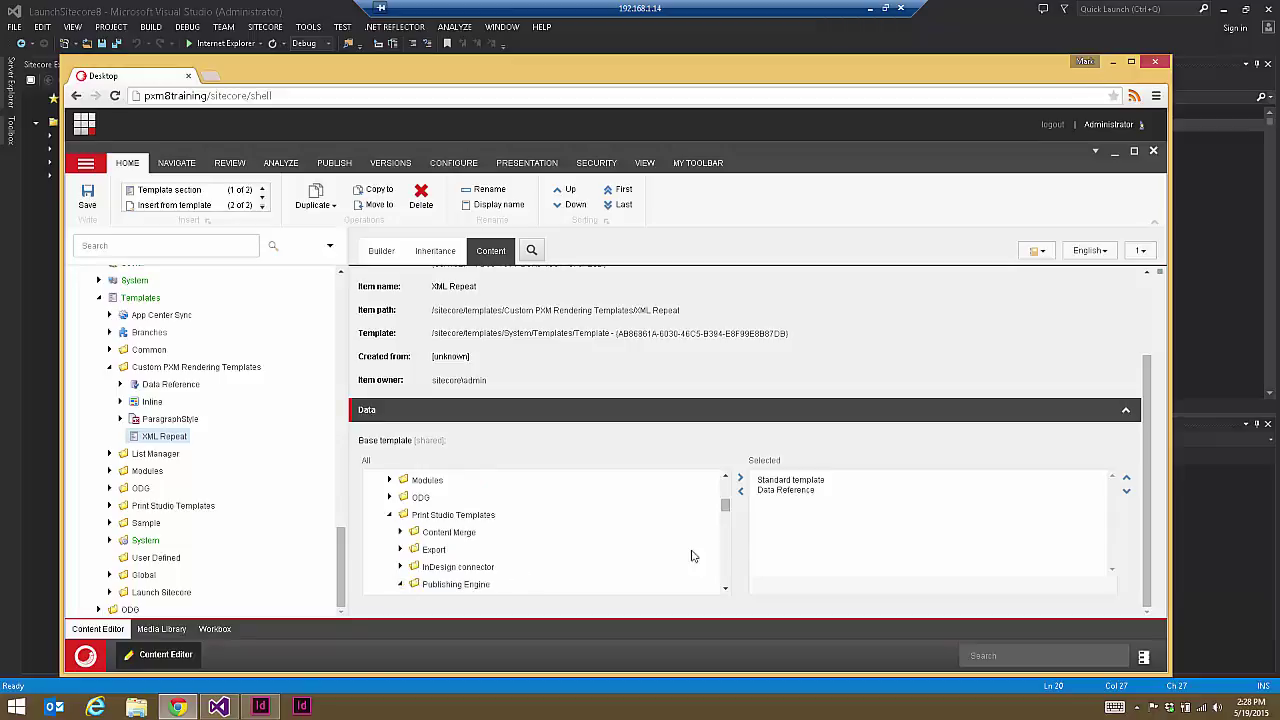
pyautogui.moveTo(727, 508); pyautogui.dragTo(718, 556)
pyautogui.click(410, 541)
pyautogui.moveTo(726, 557); pyautogui.dragTo(723, 564)
pyautogui.doubleClick(475, 490)
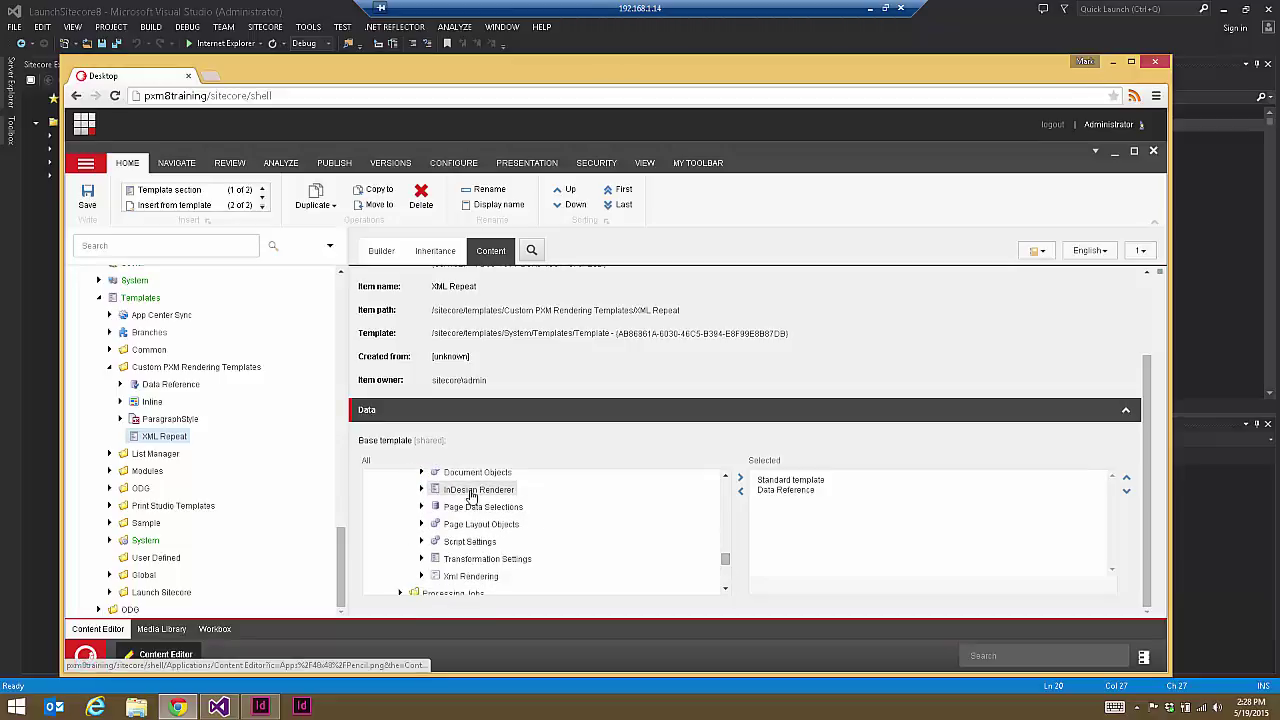
pyautogui.click(88, 196)
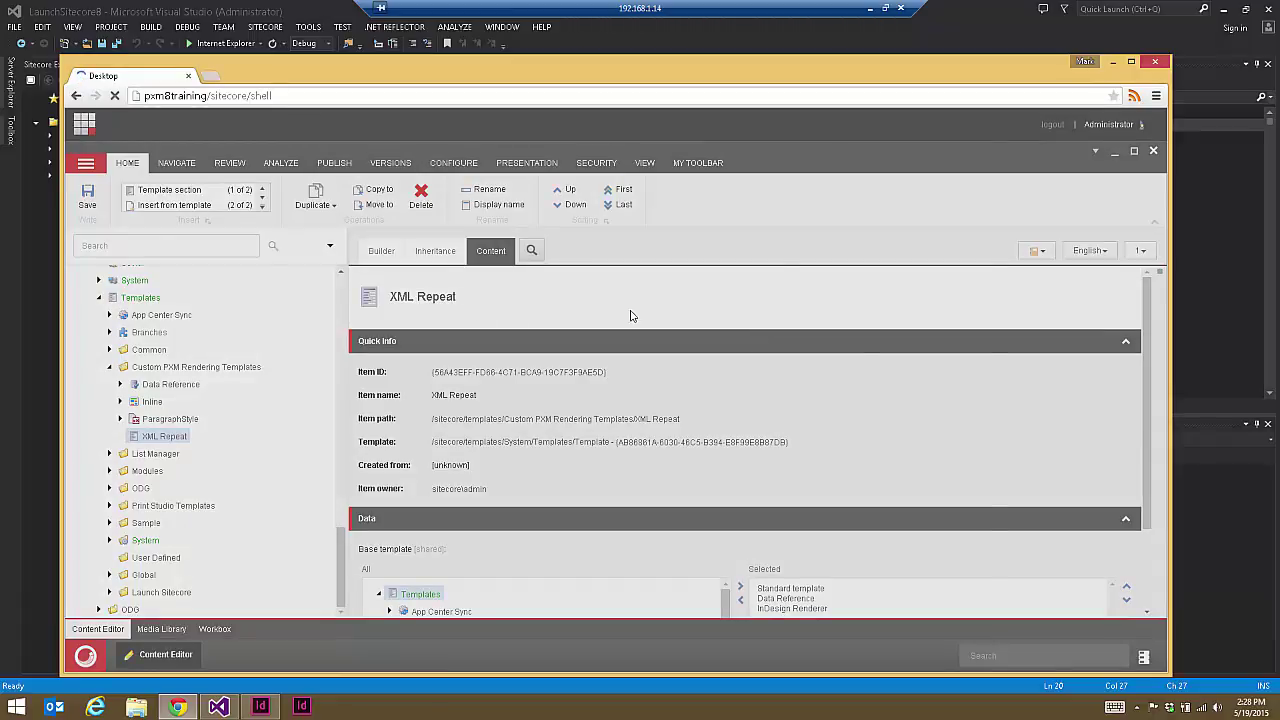
pyautogui.click(368, 296)
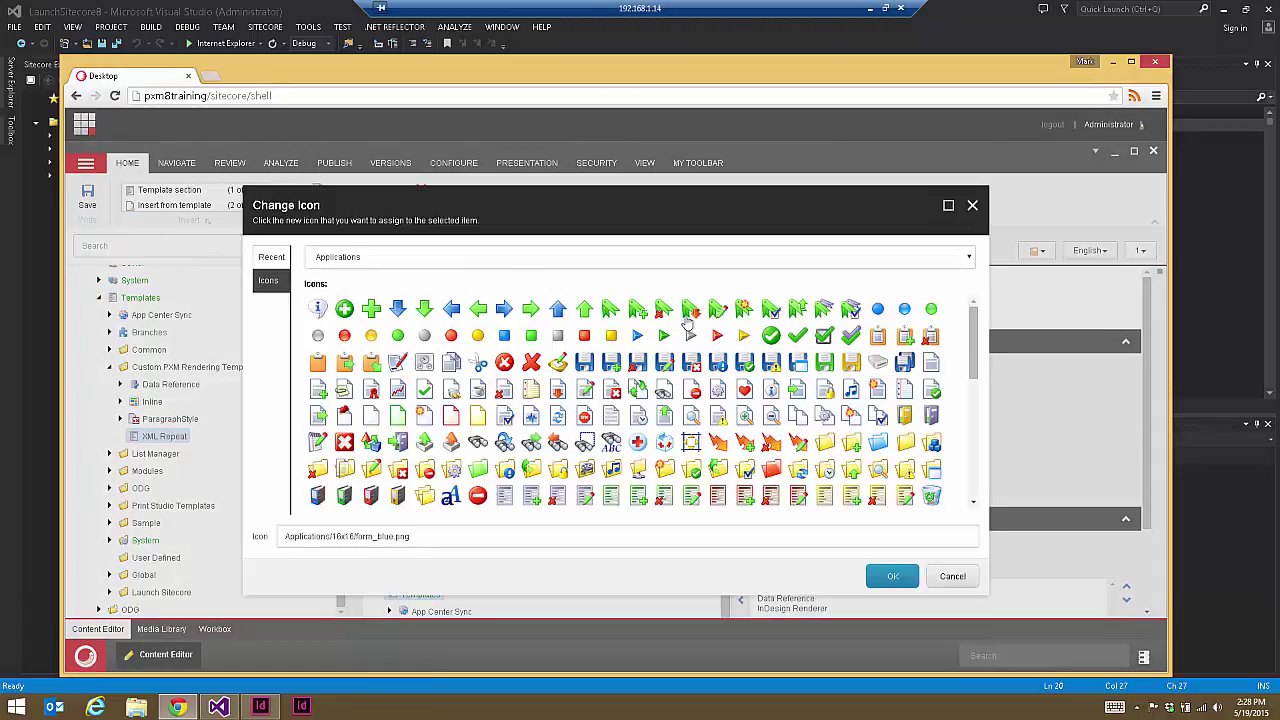
# Step: Give the XML Repeat template an icon from the Controls category and save it
pyautogui.click(968, 260)
pyautogui.click(349, 285)
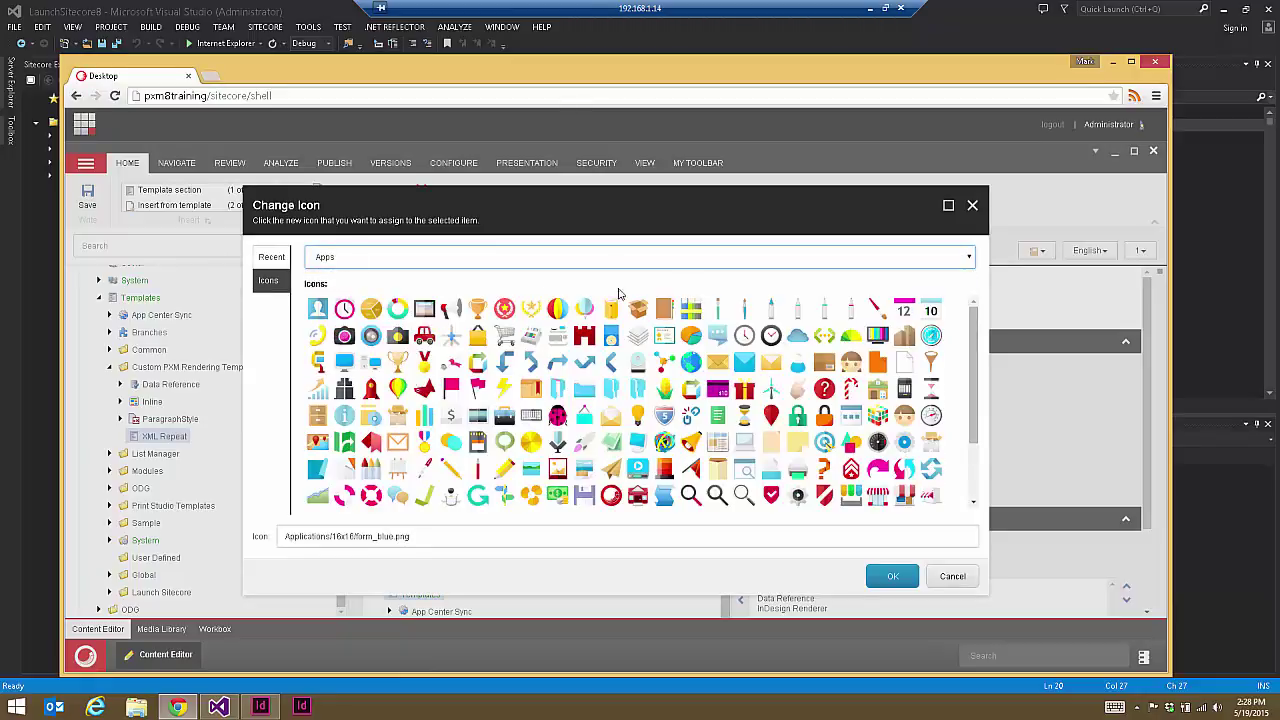
pyautogui.click(921, 260)
pyautogui.click(374, 292)
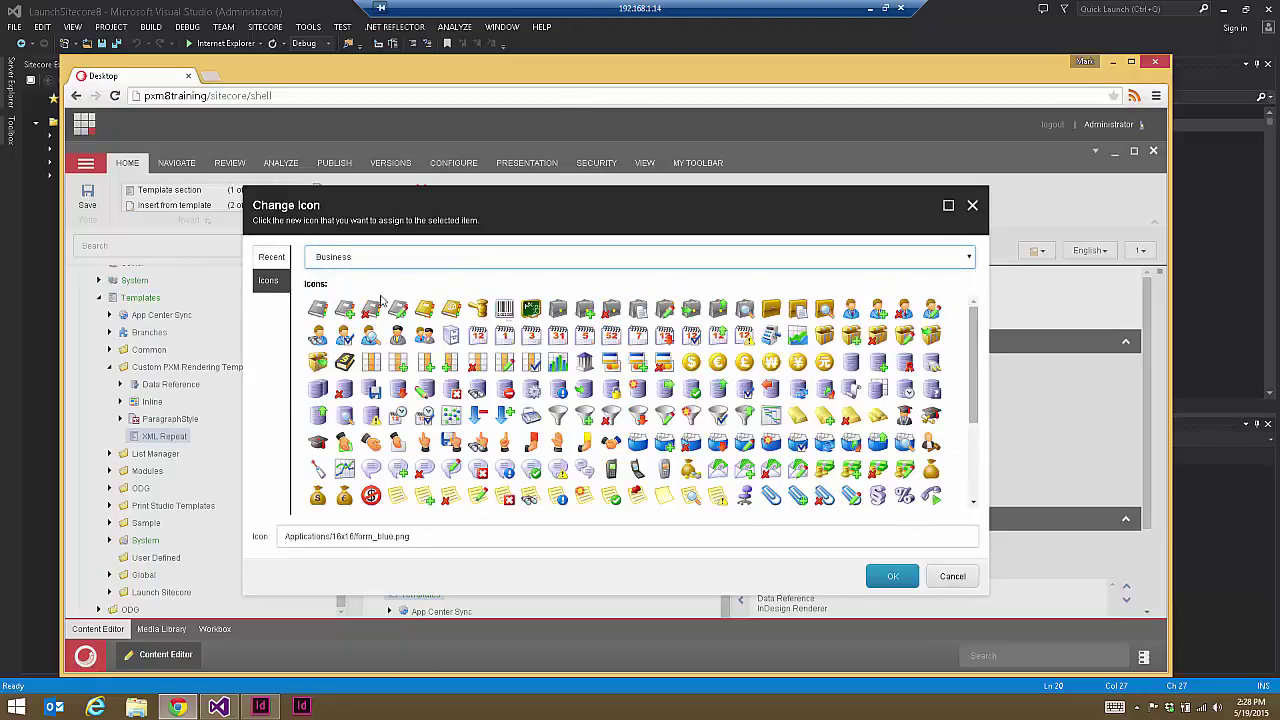
pyautogui.moveTo(976, 382); pyautogui.dragTo(988, 482)
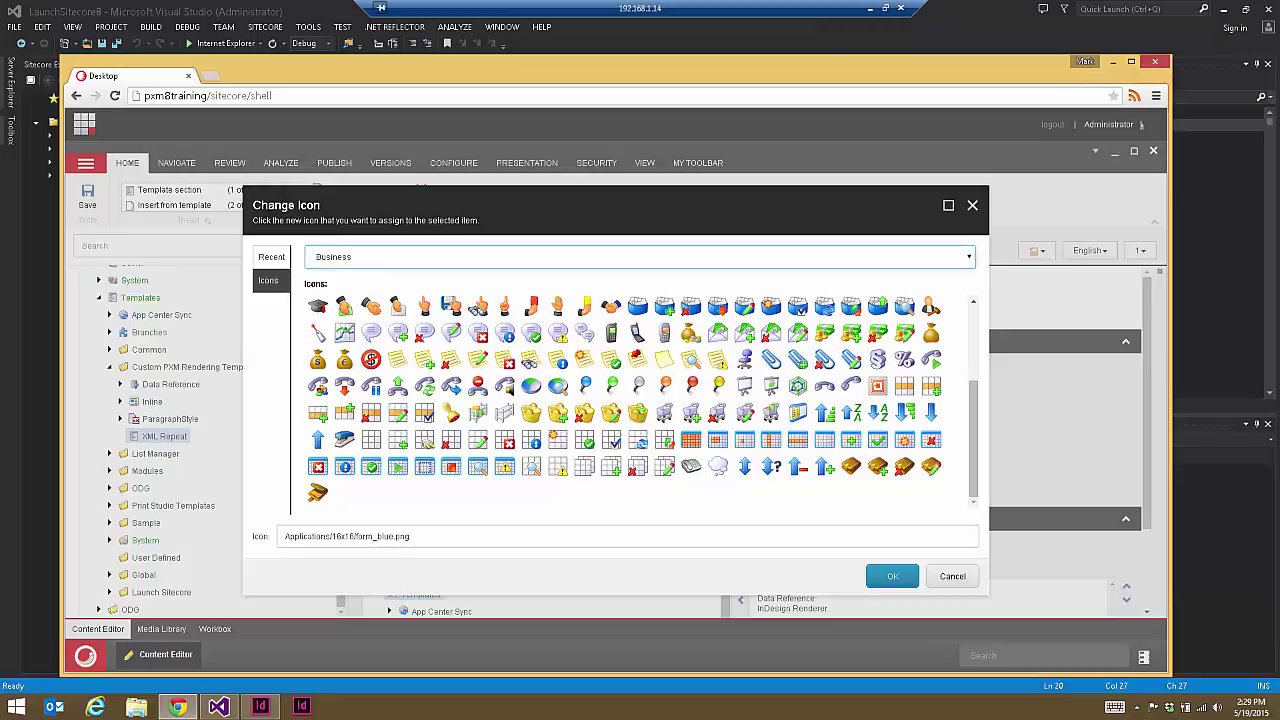
pyautogui.click(966, 257)
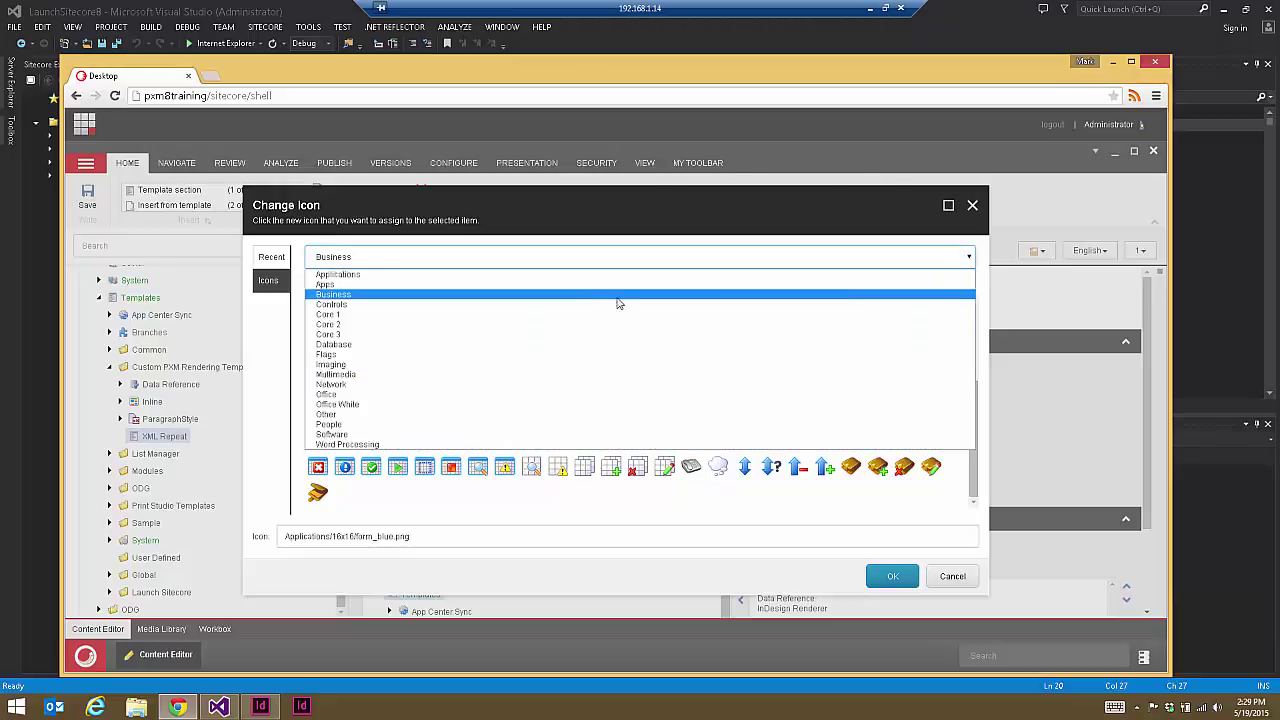
pyautogui.click(543, 314)
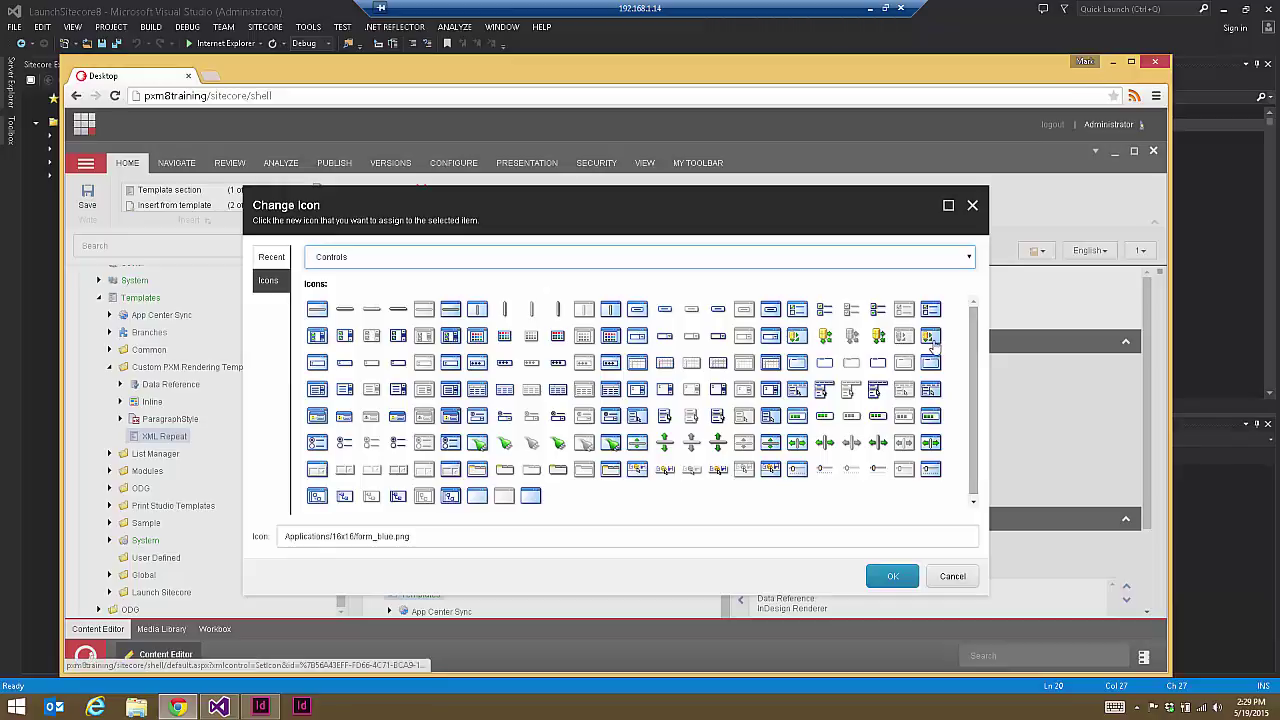
pyautogui.click(930, 338)
pyautogui.click(893, 576)
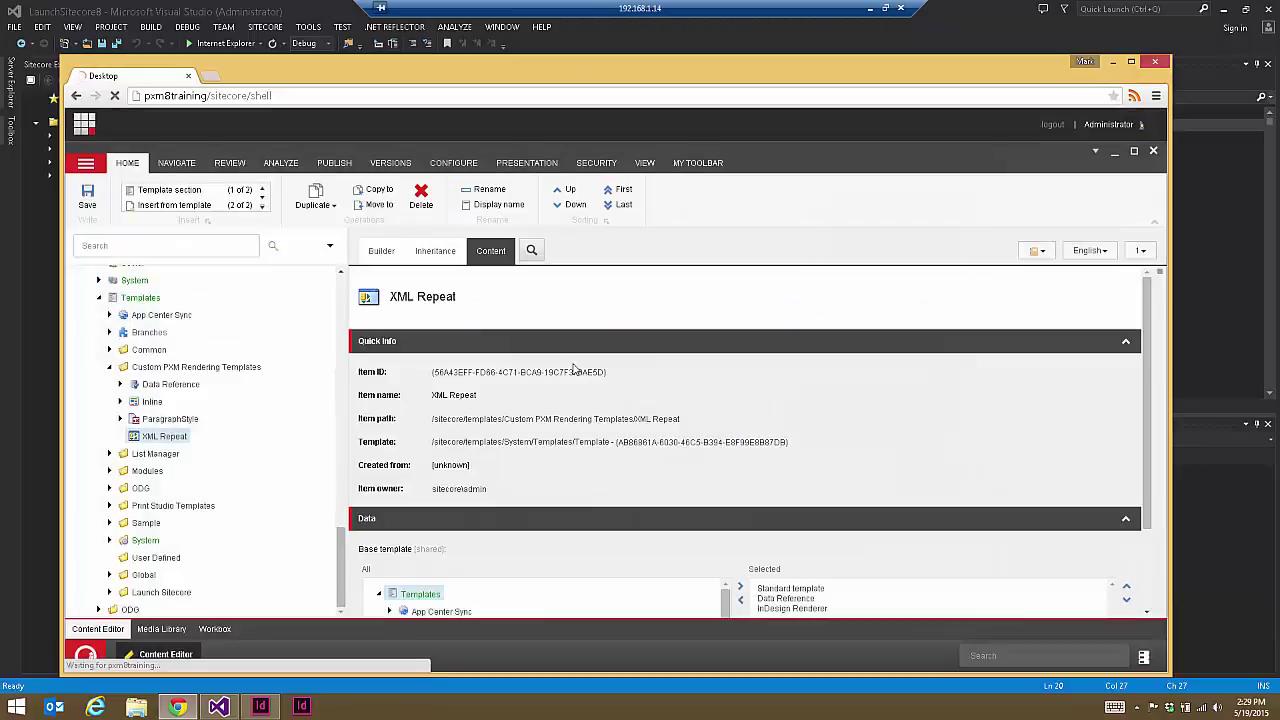
pyautogui.click(94, 204)
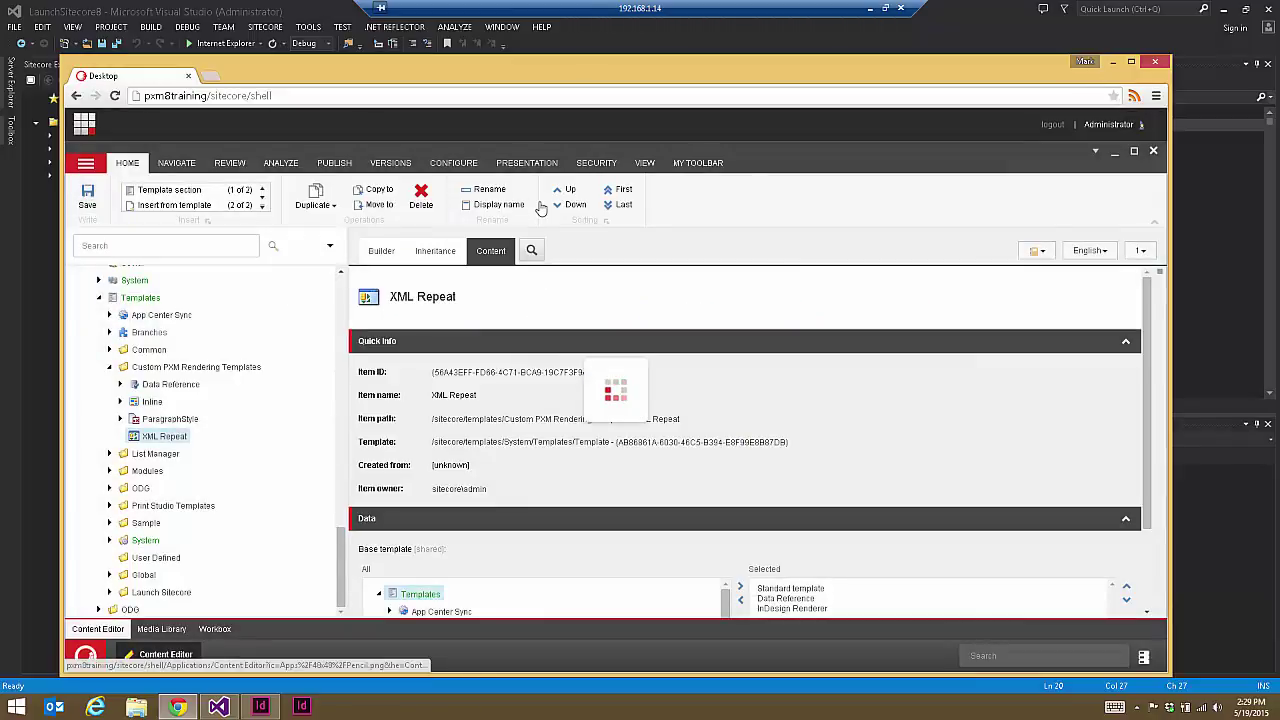
pyautogui.click(379, 258)
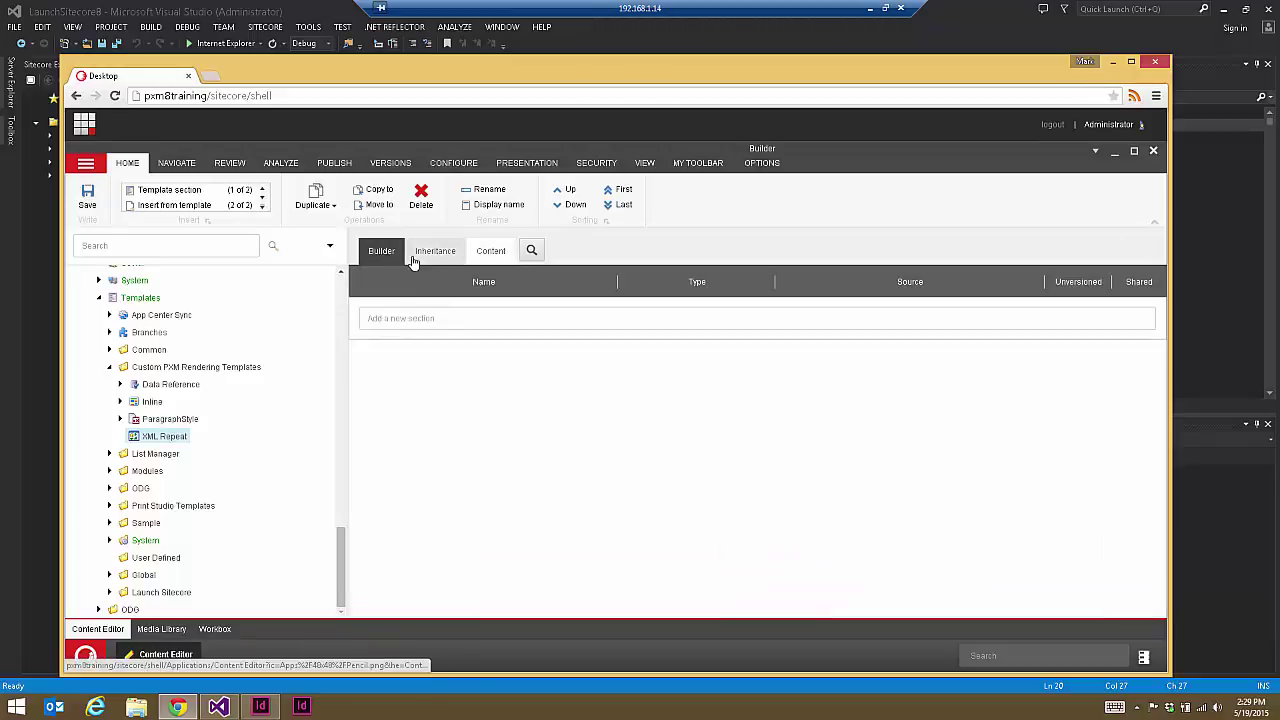
# Step: Create XML Repeat standard values with Xml Renderer set to custom/Repeat Xml Renderer, and save
pyautogui.click(763, 163)
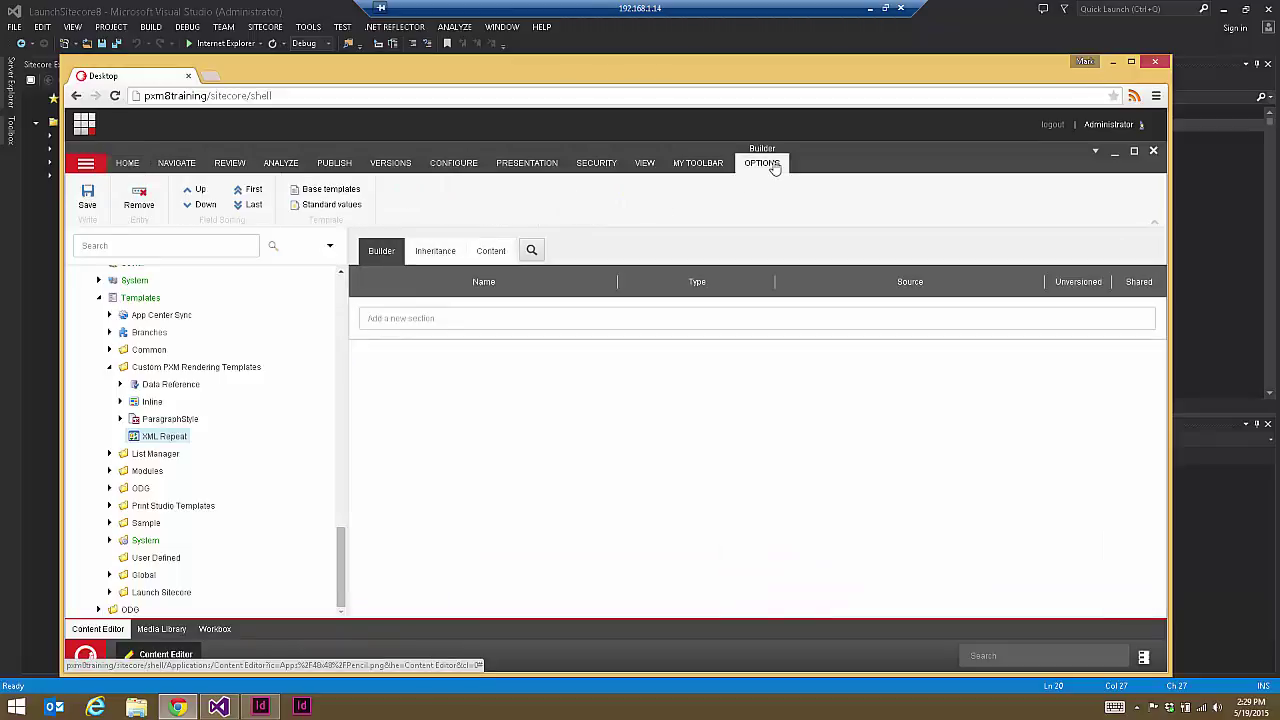
pyautogui.click(346, 206)
pyautogui.click(444, 256)
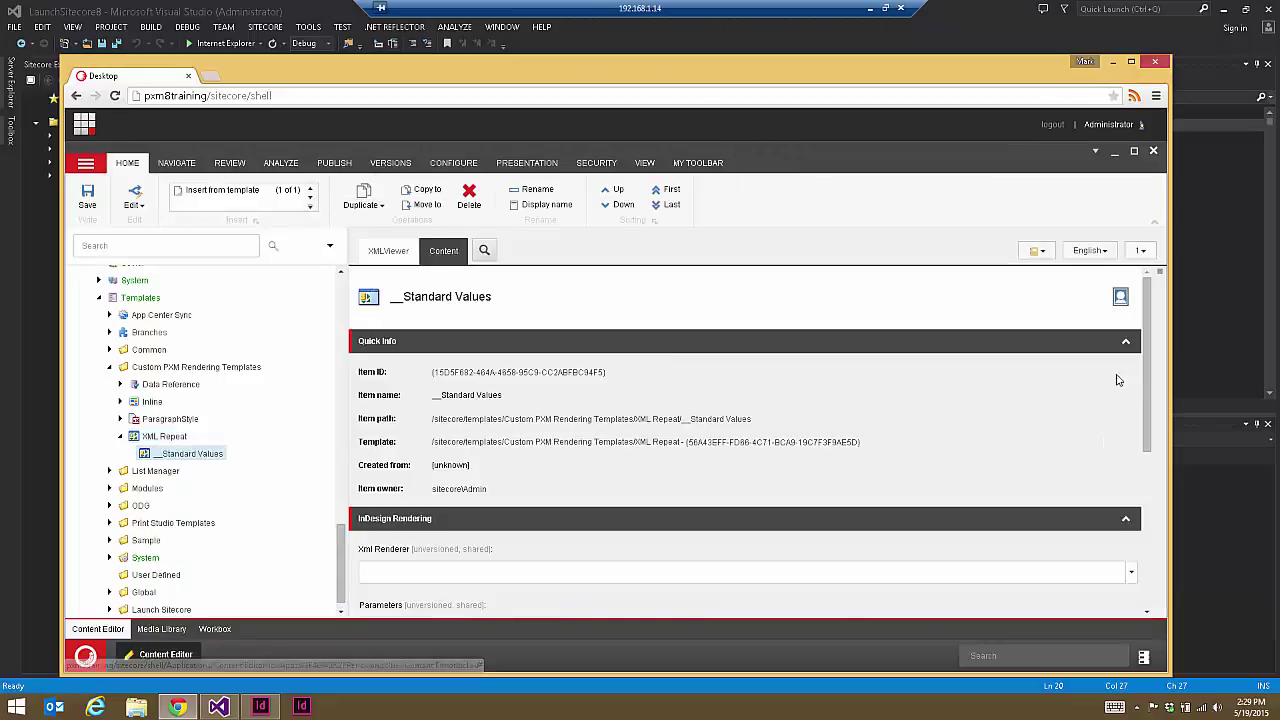
pyautogui.scroll(-3, 1103, 388)
pyautogui.click(1130, 428)
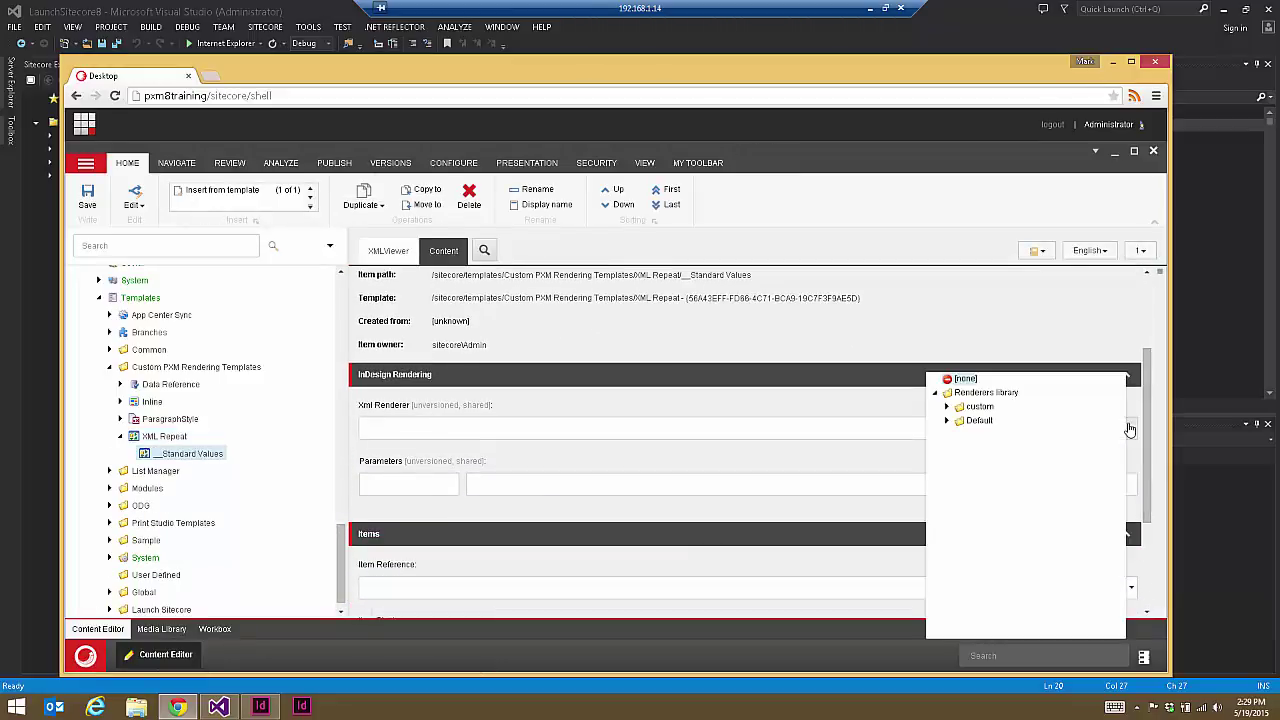
pyautogui.click(946, 407)
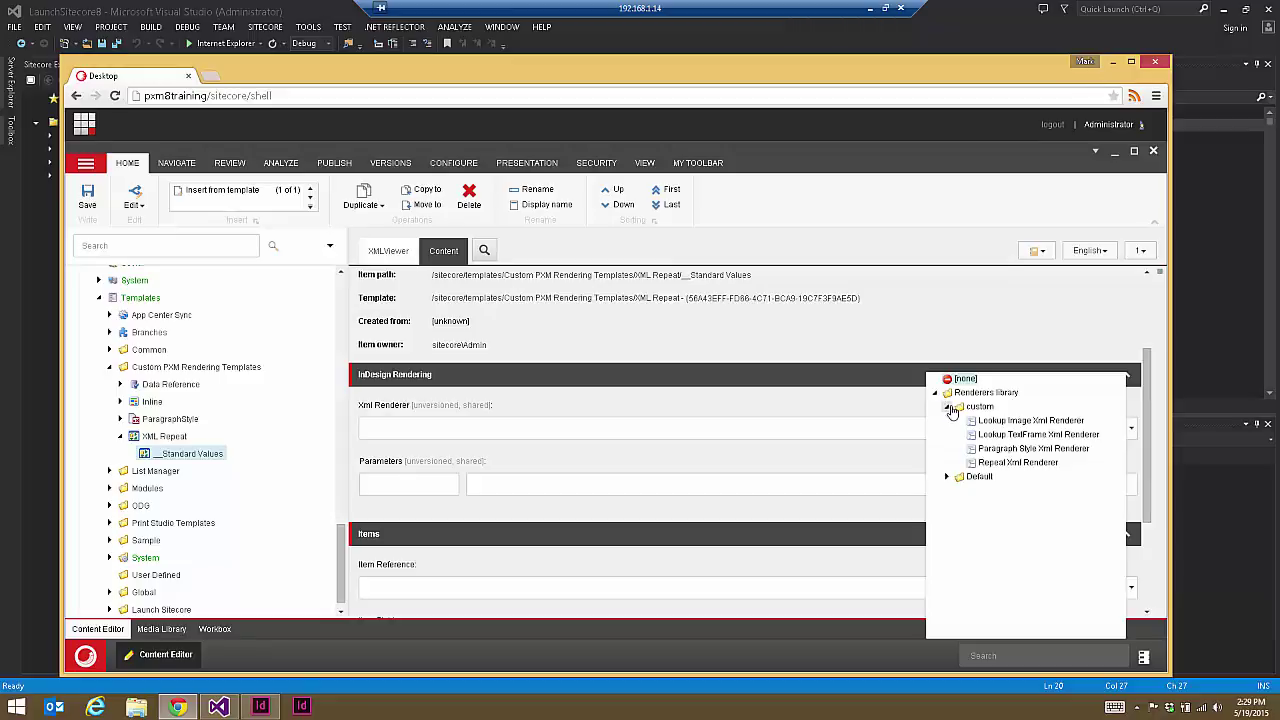
pyautogui.click(1000, 463)
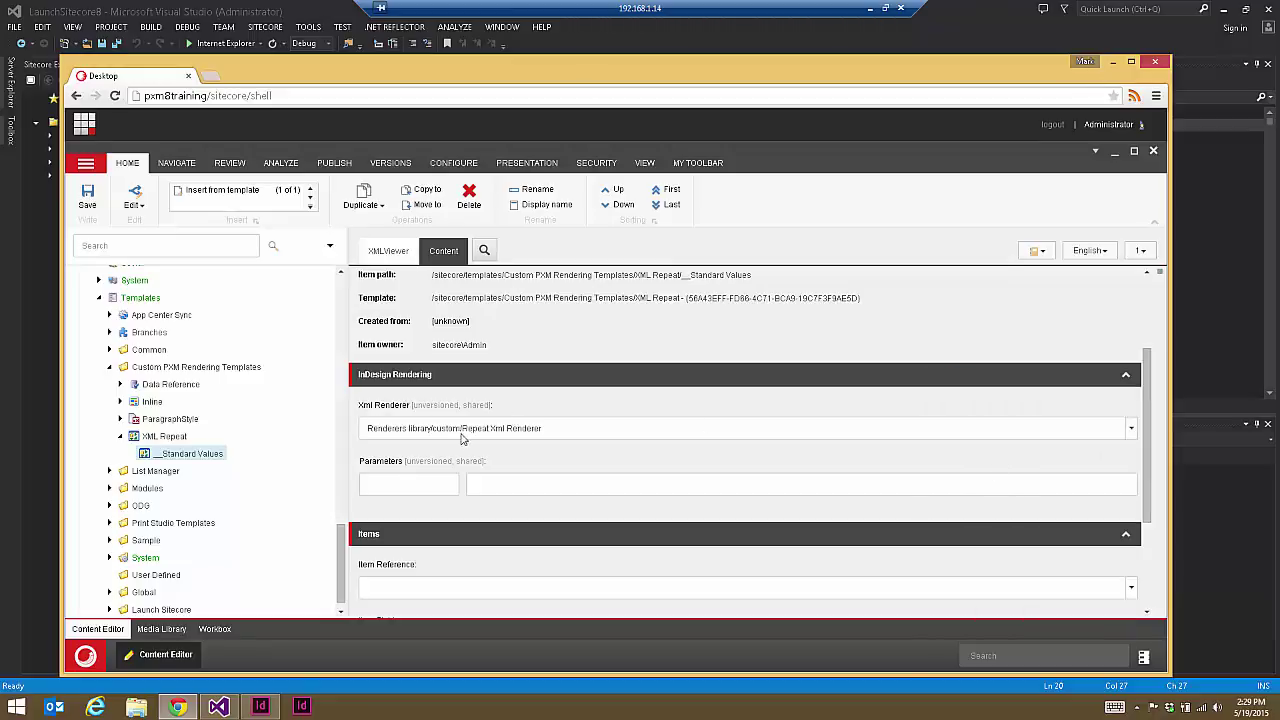
pyautogui.click(87, 195)
pyautogui.scroll(10, 202, 370)
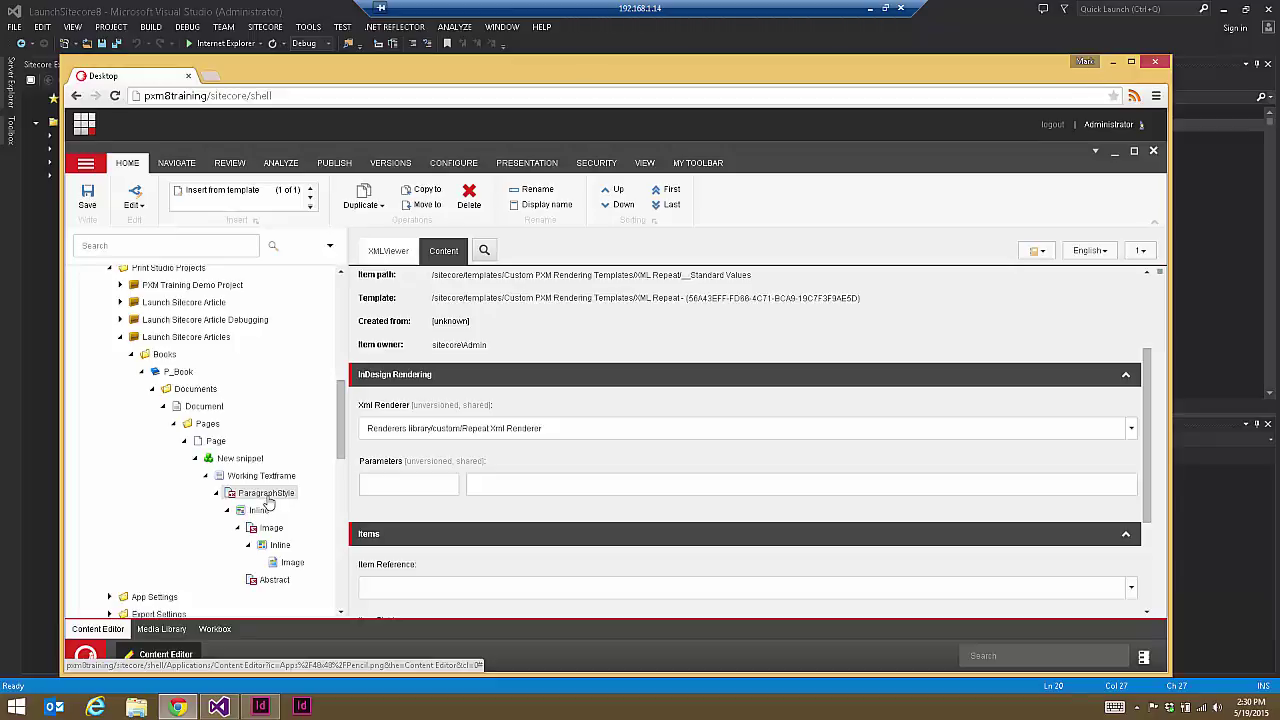
# Step: Insert a New XML Repeat item from Custom PXM Rendering Templates/XML Repeat under ParagraphStyle
pyautogui.click(265, 495)
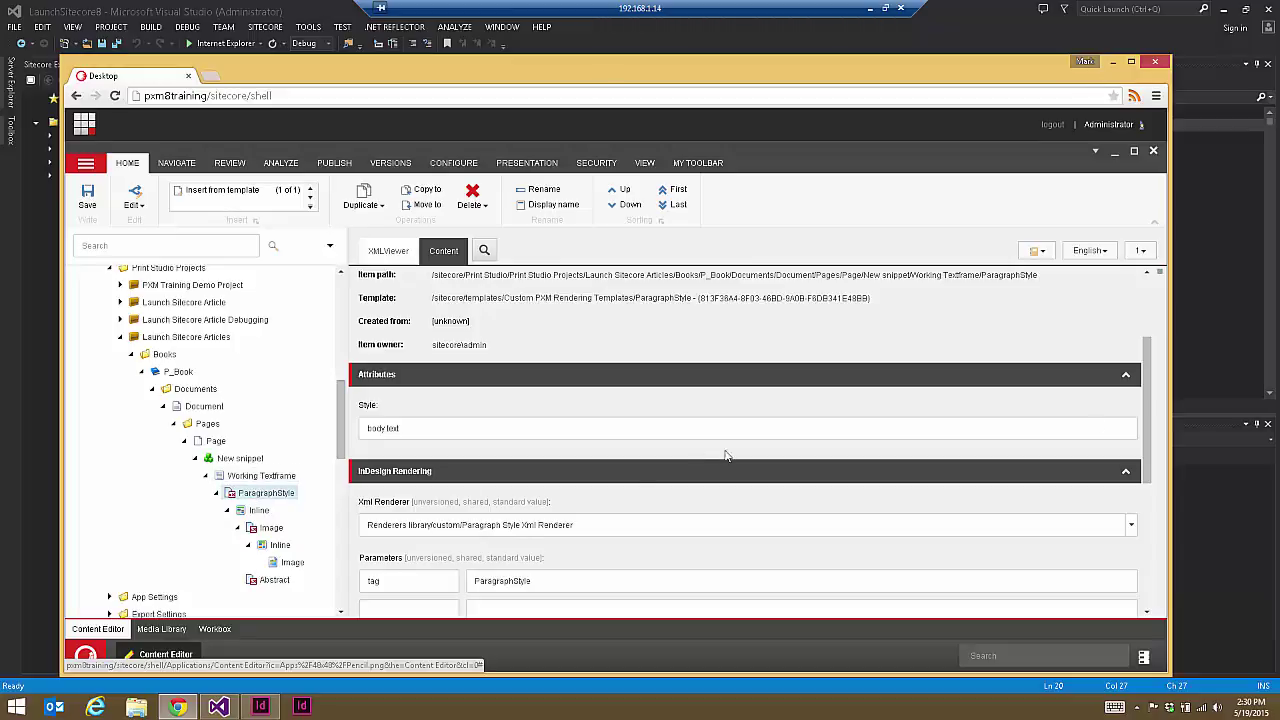
pyautogui.scroll(-3, 1136, 418)
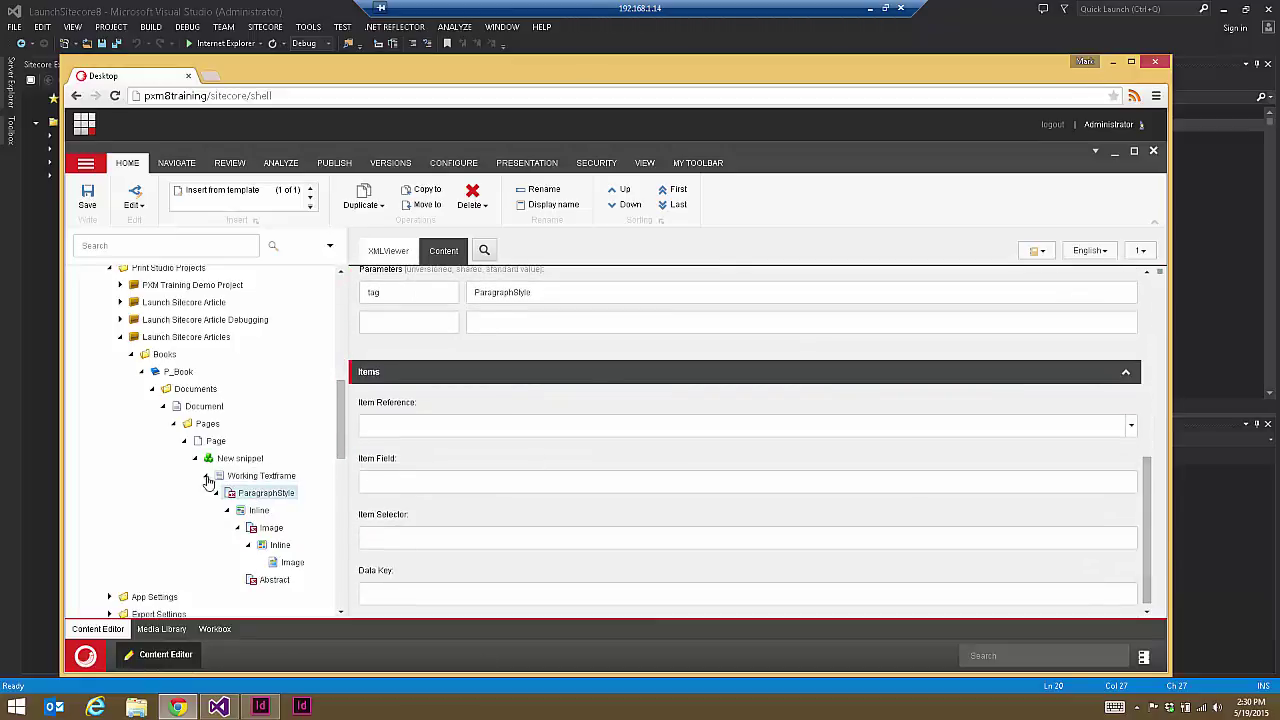
pyautogui.click(241, 197)
pyautogui.click(312, 399)
pyautogui.click(919, 610)
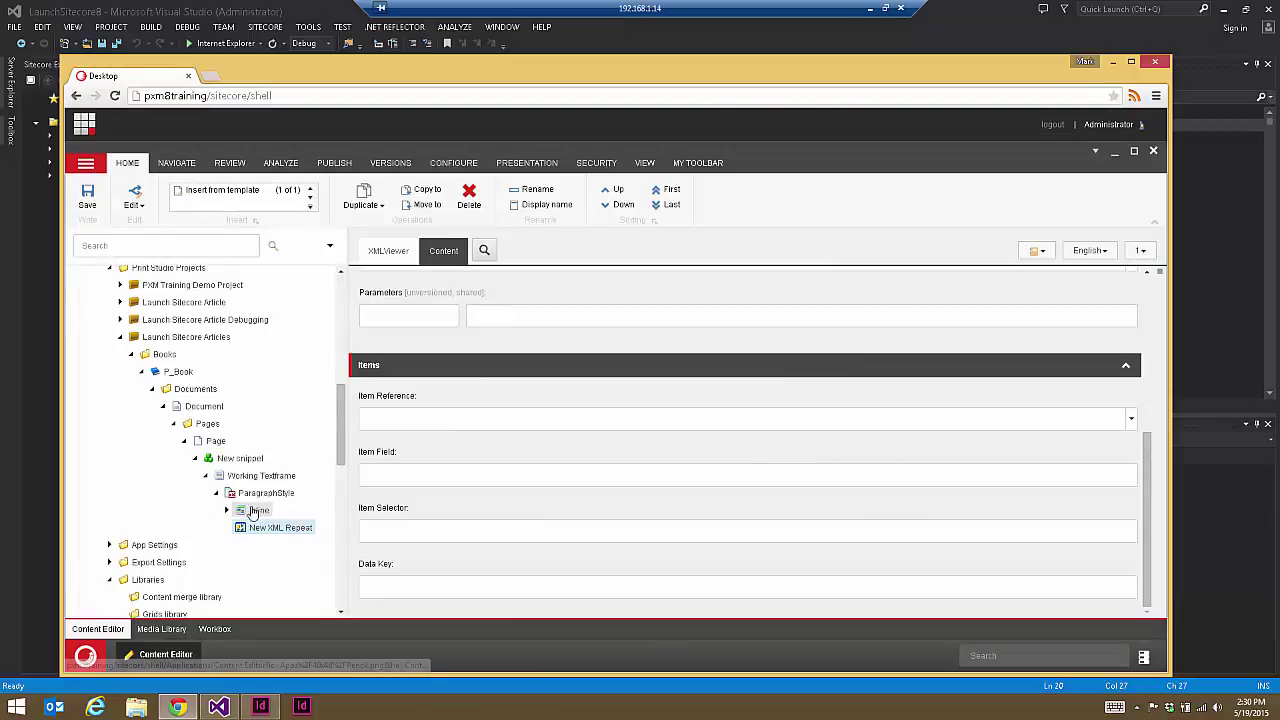
pyautogui.scroll(-3, 296, 412)
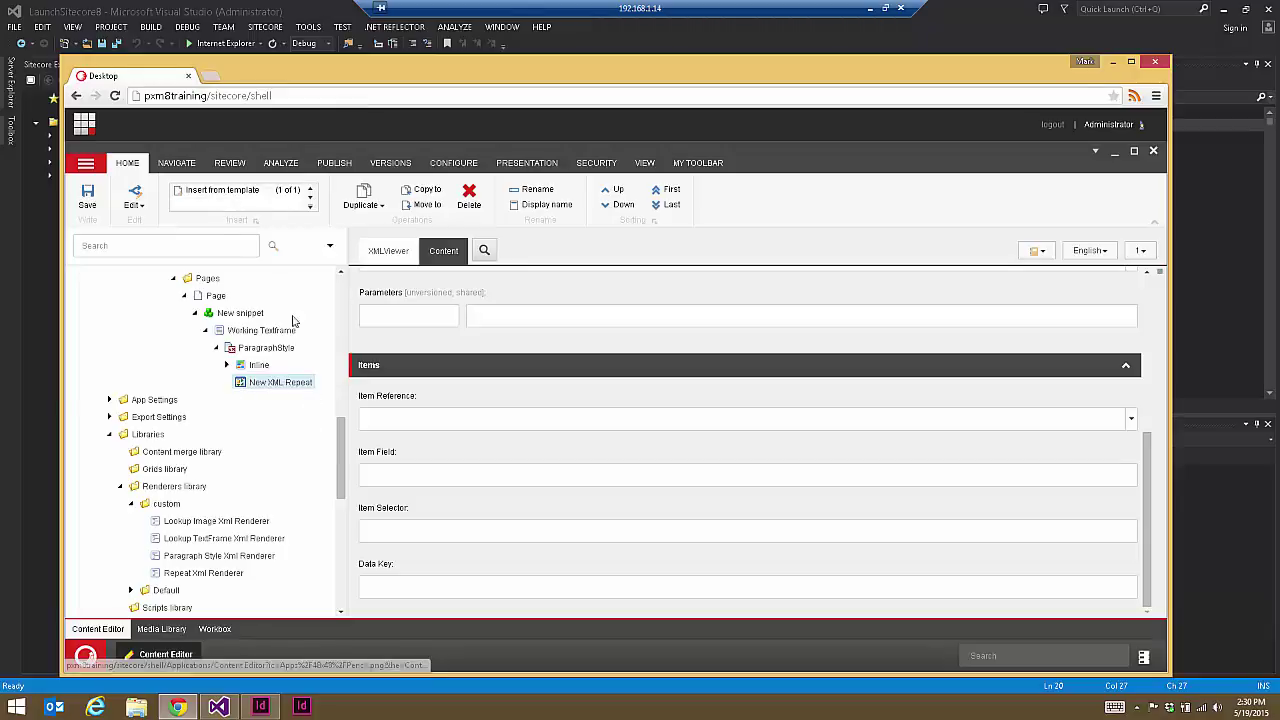
# Step: Insert an item named Author from Publishing Engine's P_Snippet template under New XML Repeat
pyautogui.click(222, 192)
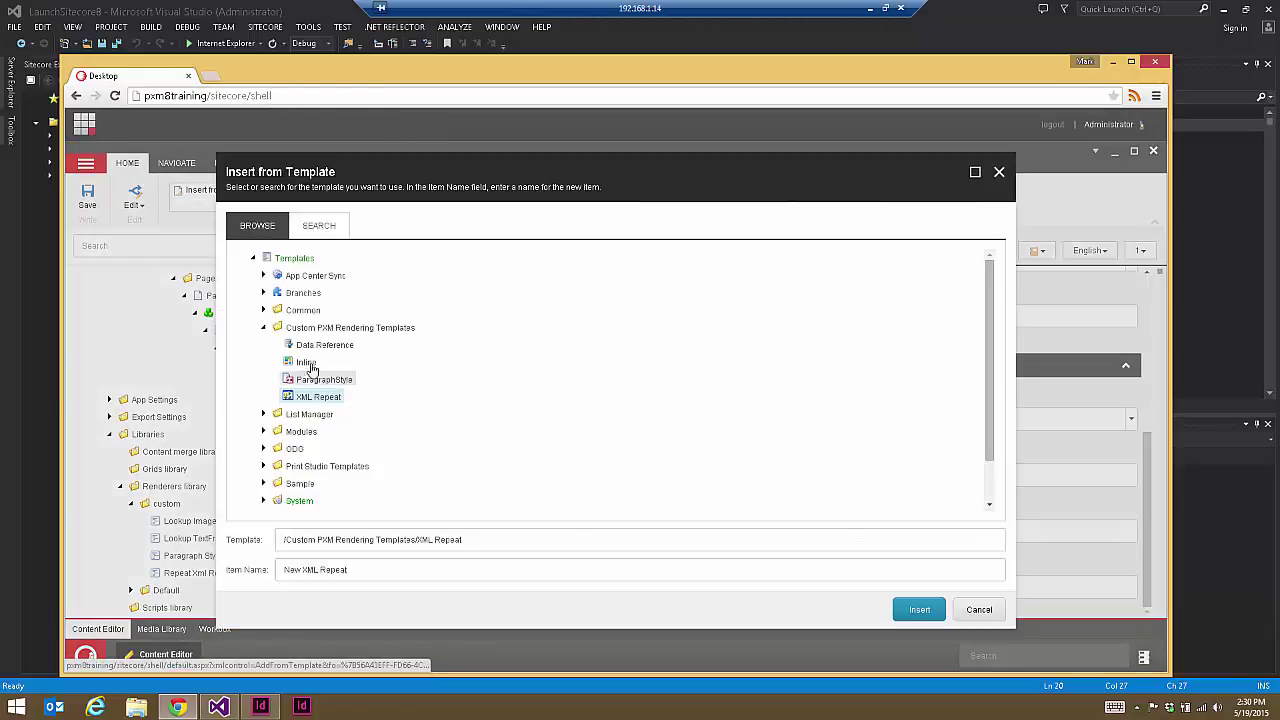
pyautogui.click(264, 328)
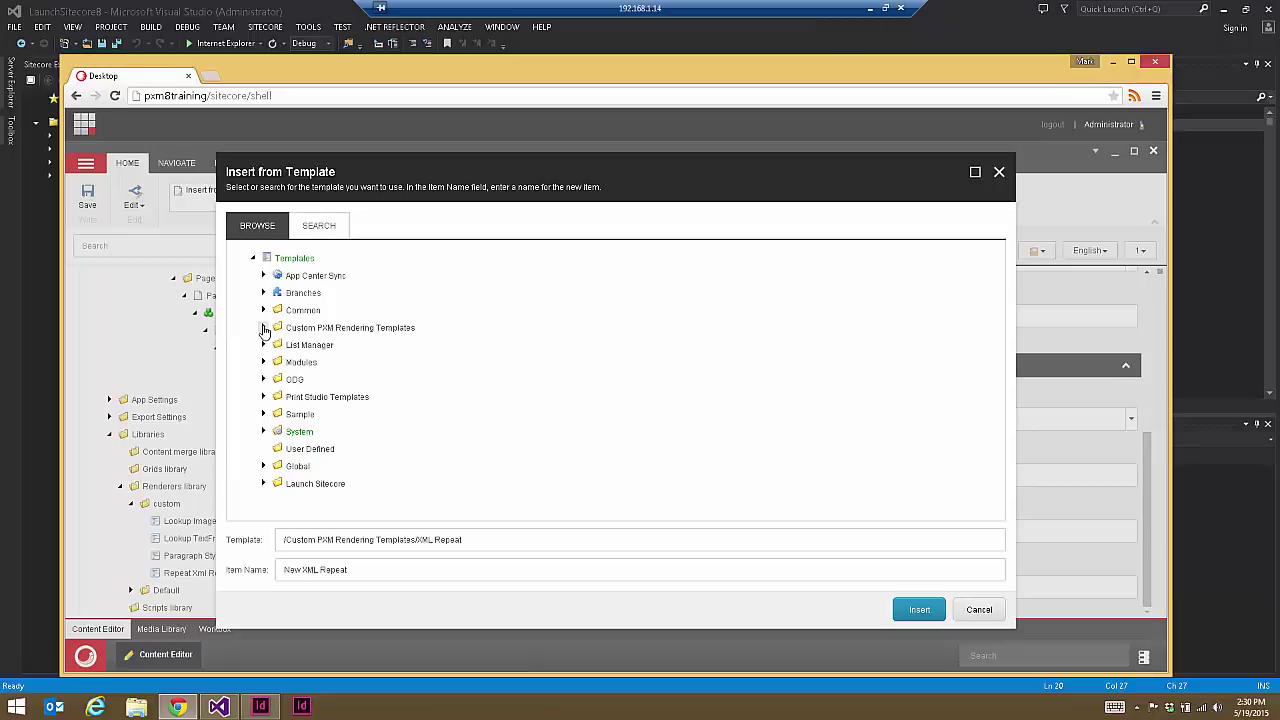
pyautogui.click(264, 397)
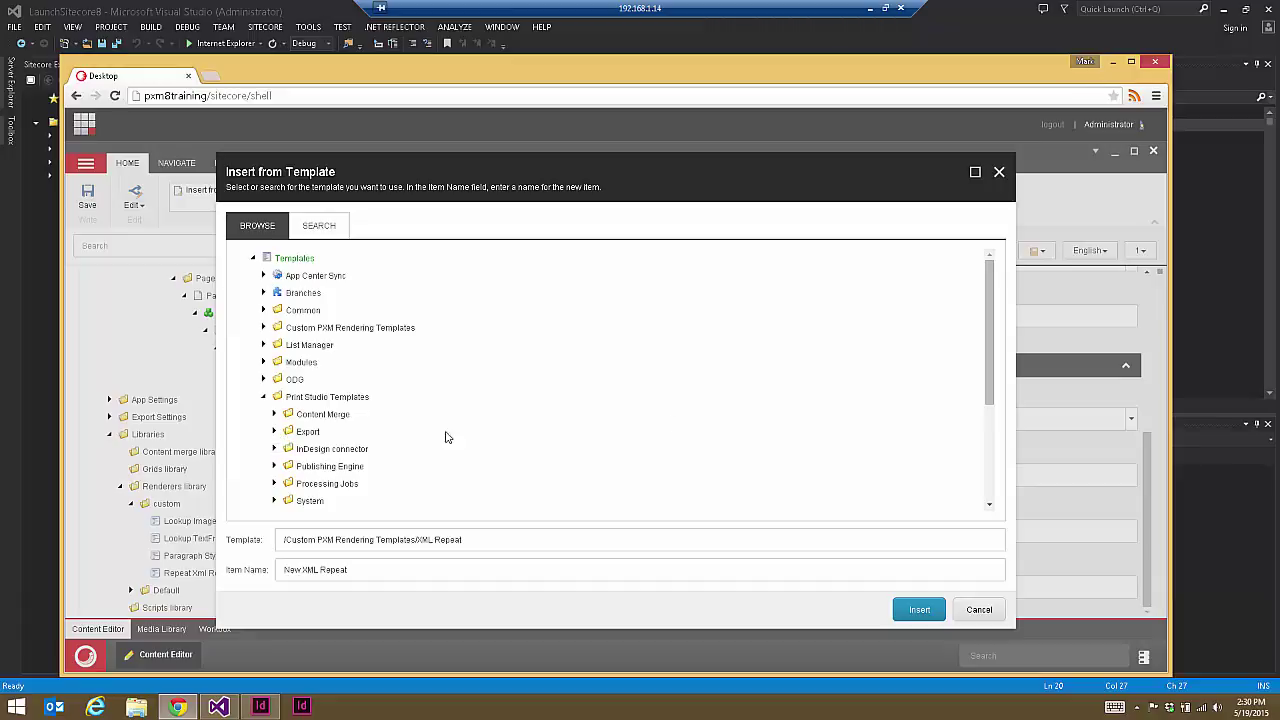
pyautogui.moveTo(990, 362); pyautogui.dragTo(991, 397)
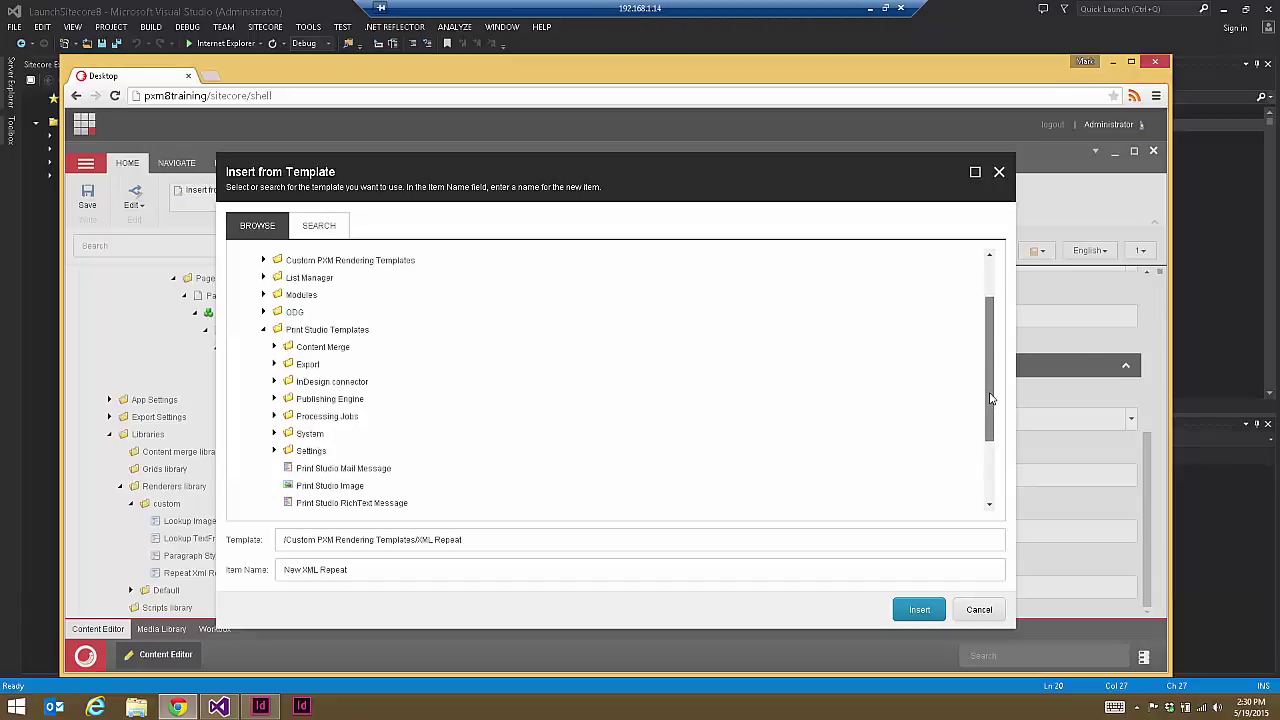
pyautogui.click(275, 393)
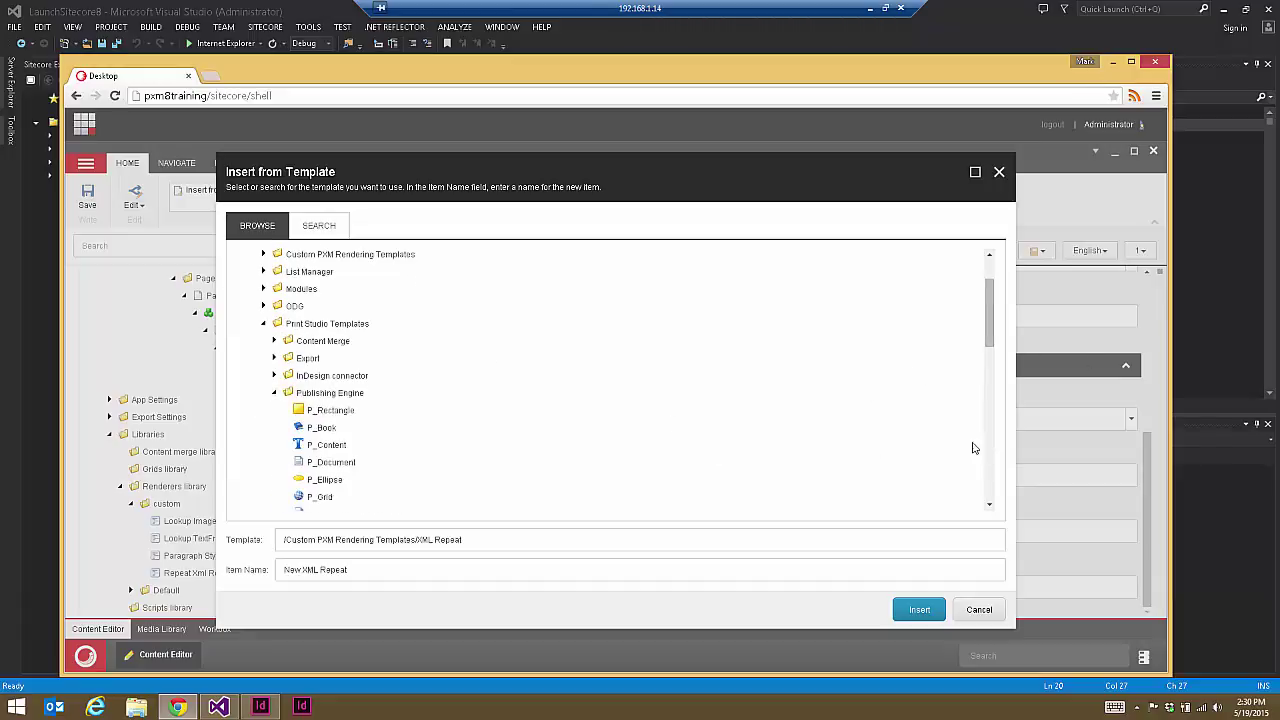
pyautogui.moveTo(991, 329); pyautogui.dragTo(991, 378)
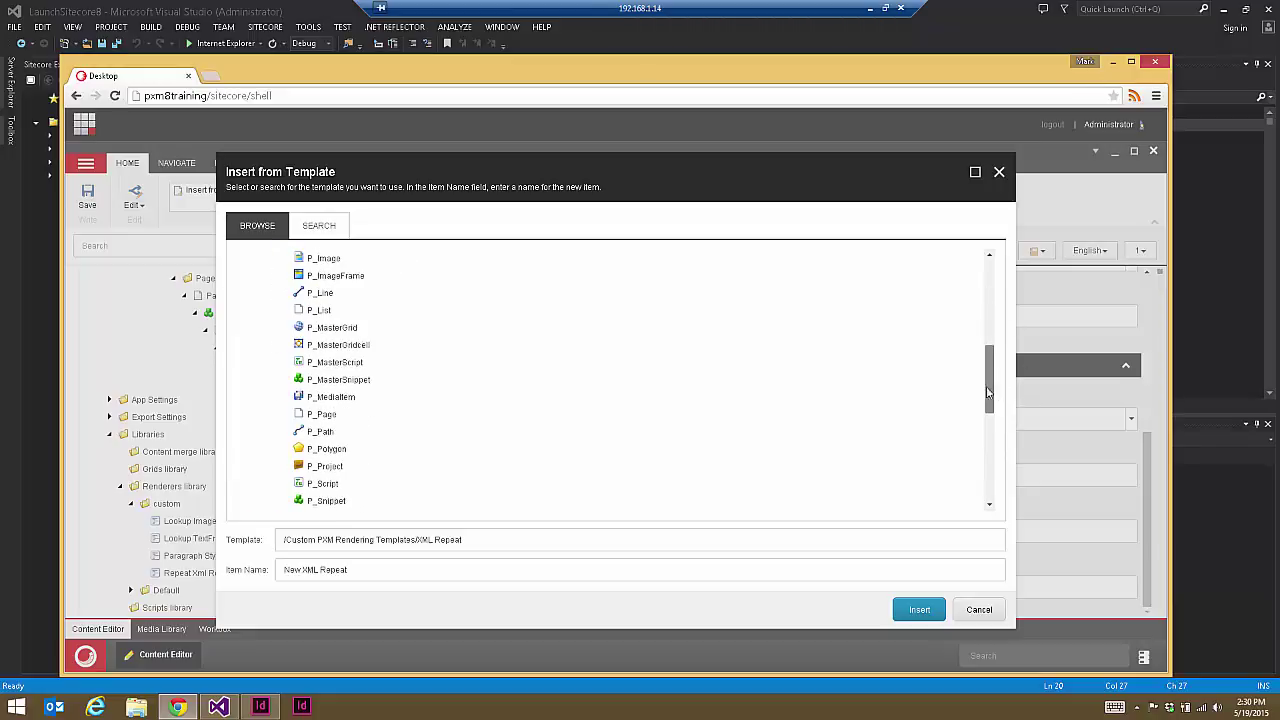
pyautogui.click(327, 500)
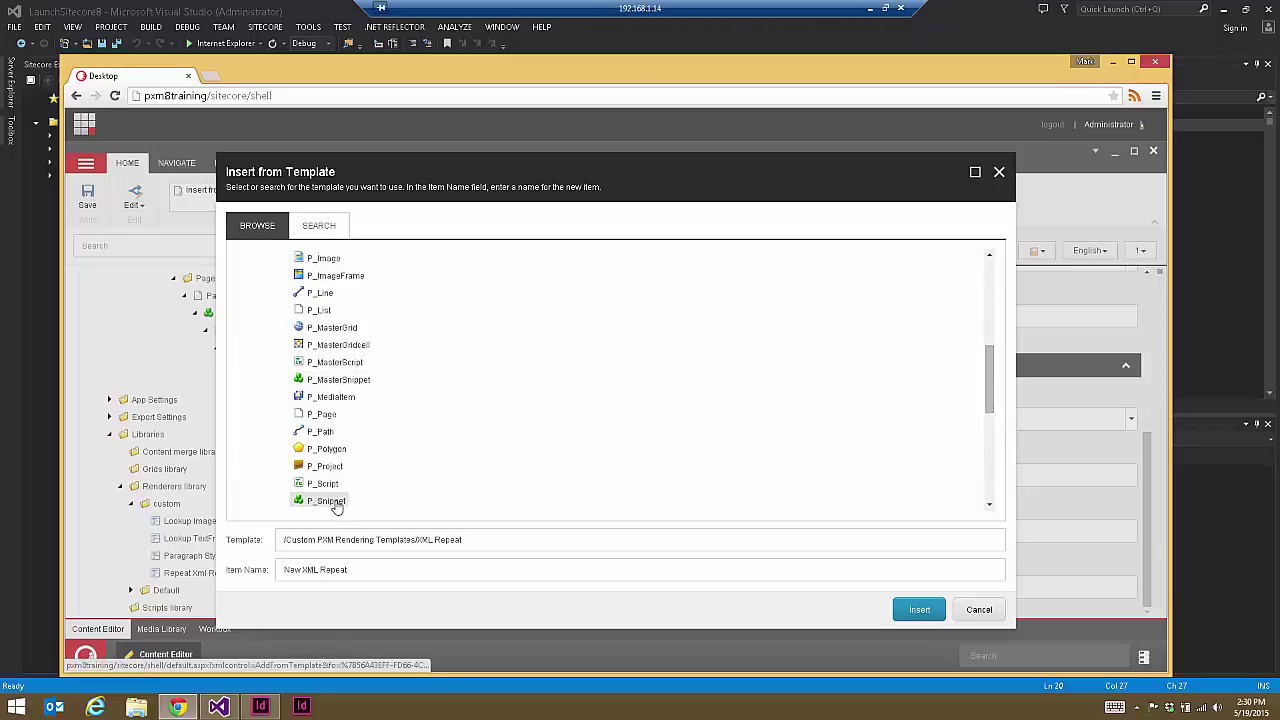
pyautogui.click(336, 580)
pyautogui.write('A')
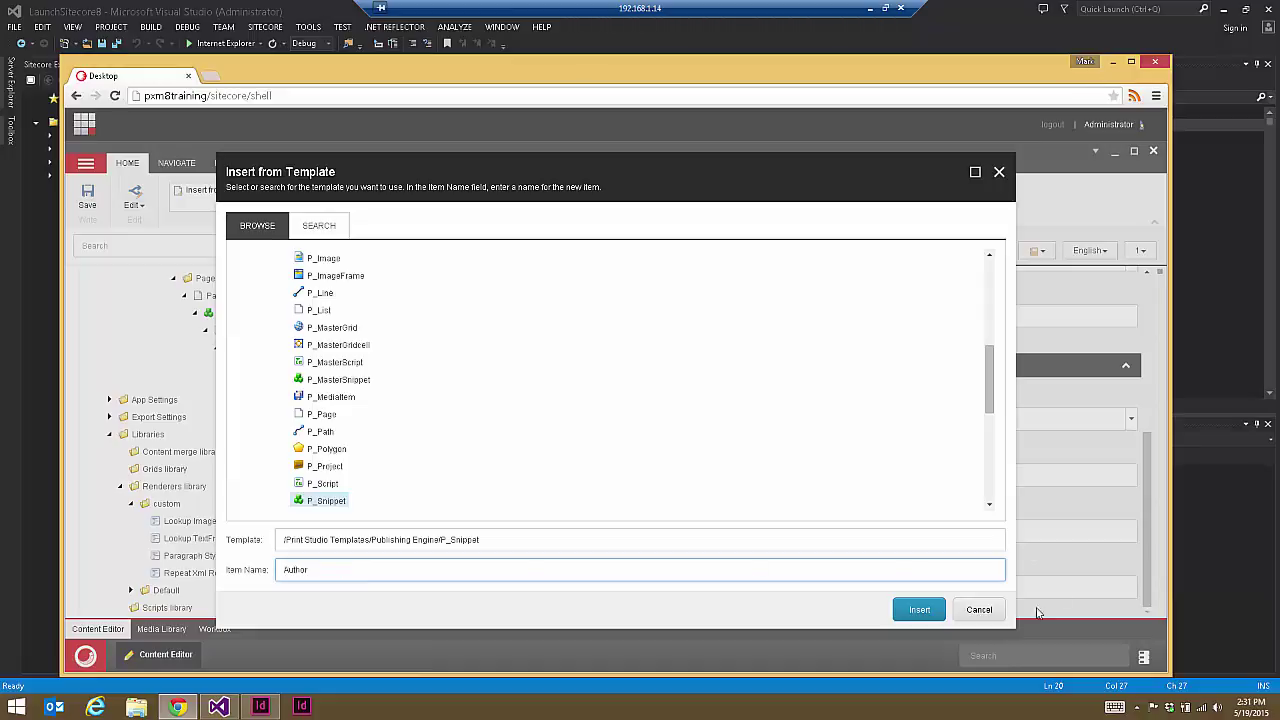
pyautogui.write('uthor')
pyautogui.click(915, 616)
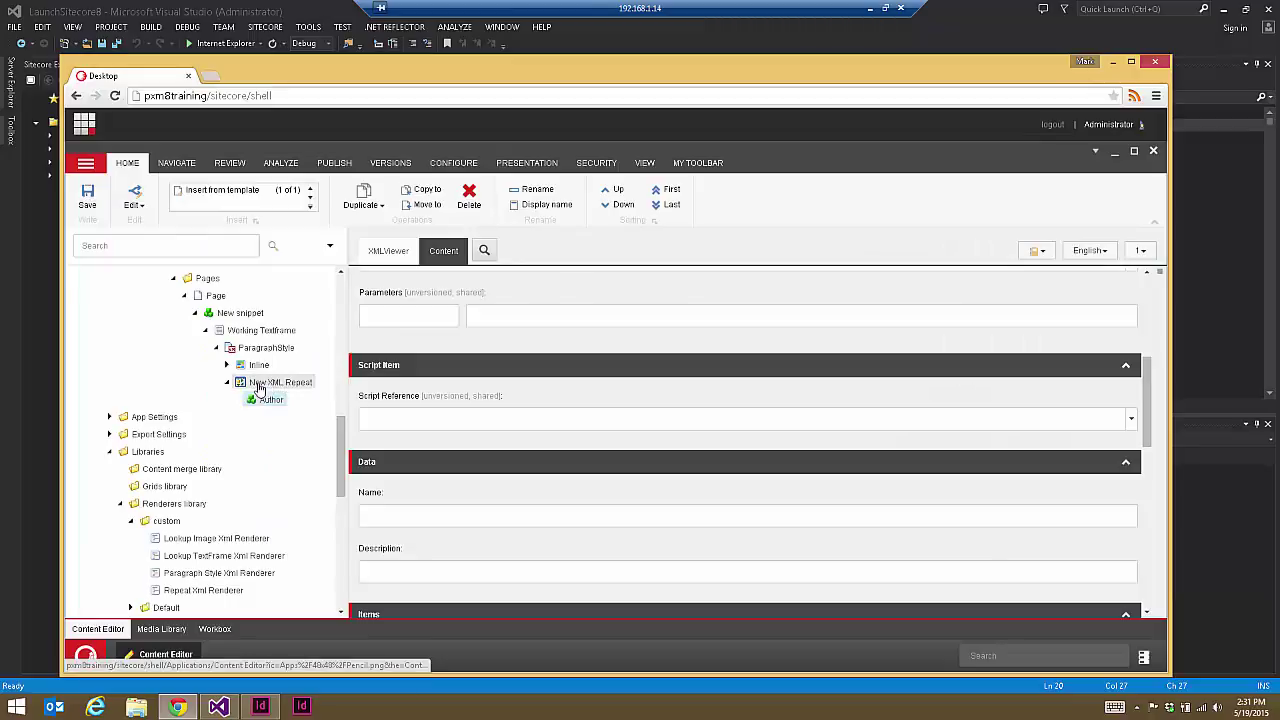
# Step: Move the Inline item so it sits under Author
pyautogui.click(238, 366)
pyautogui.moveTo(240, 369); pyautogui.dragTo(270, 401)
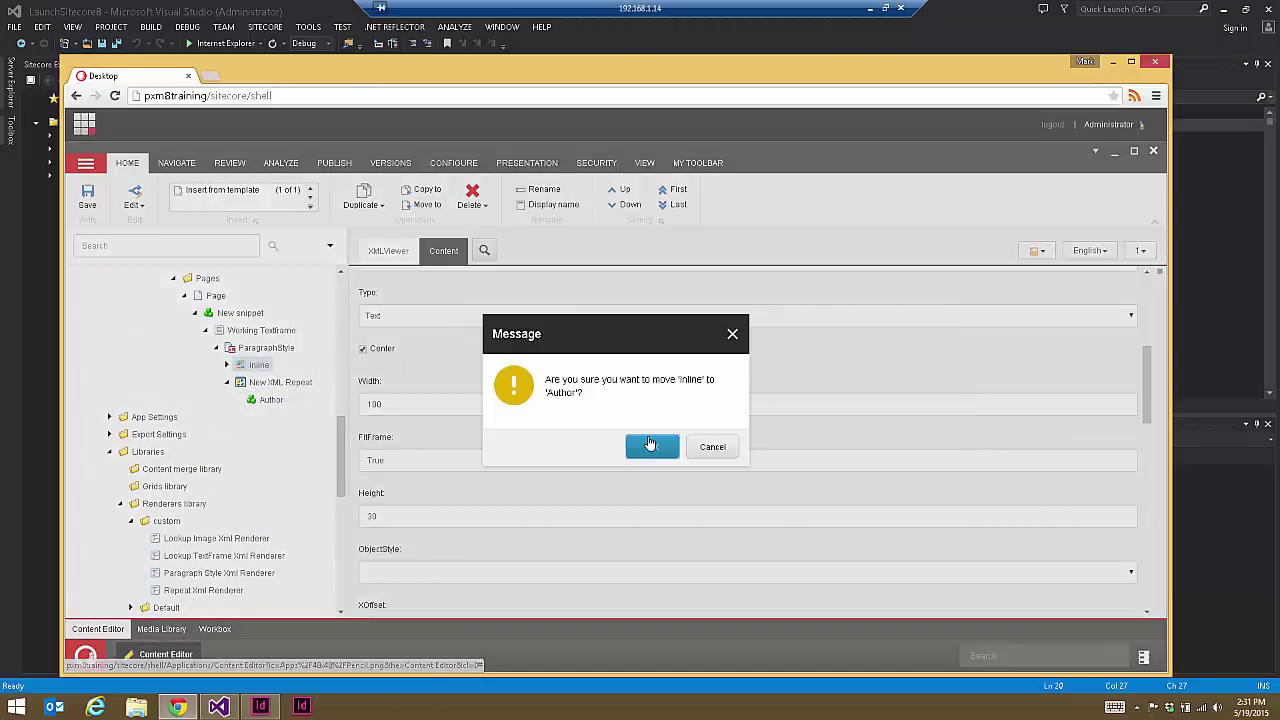
pyautogui.click(643, 444)
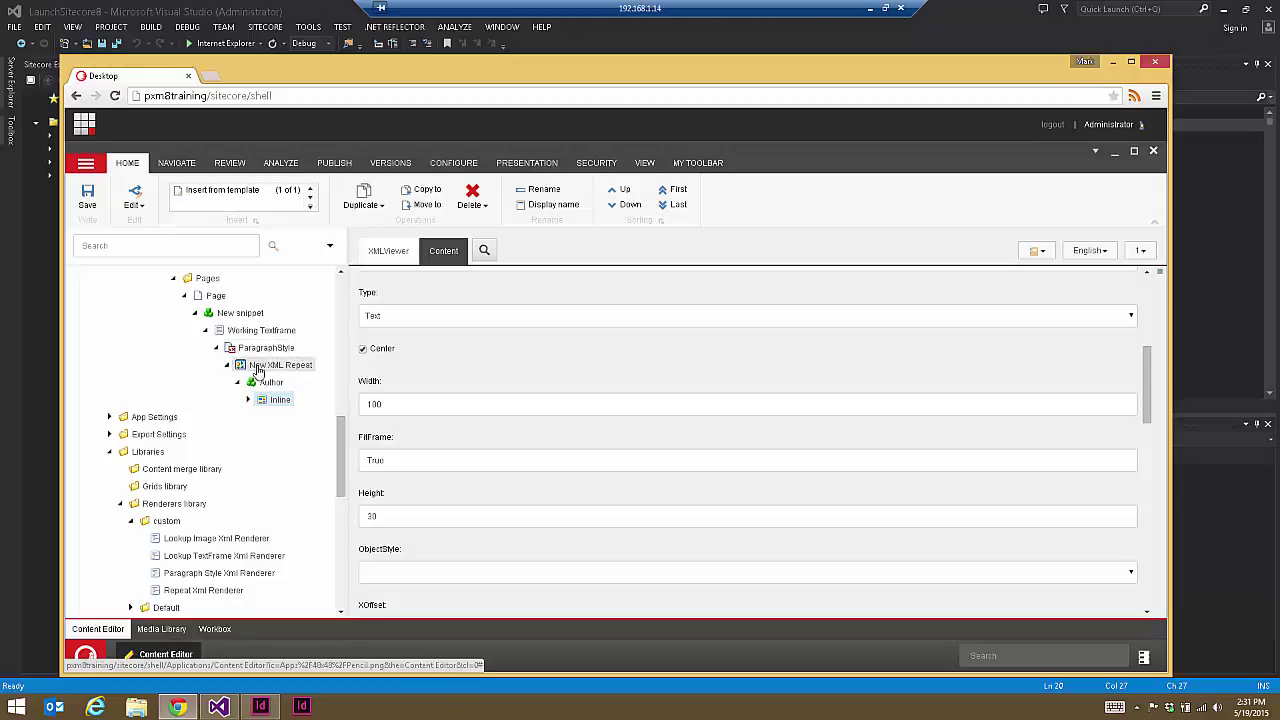
pyautogui.click(249, 401)
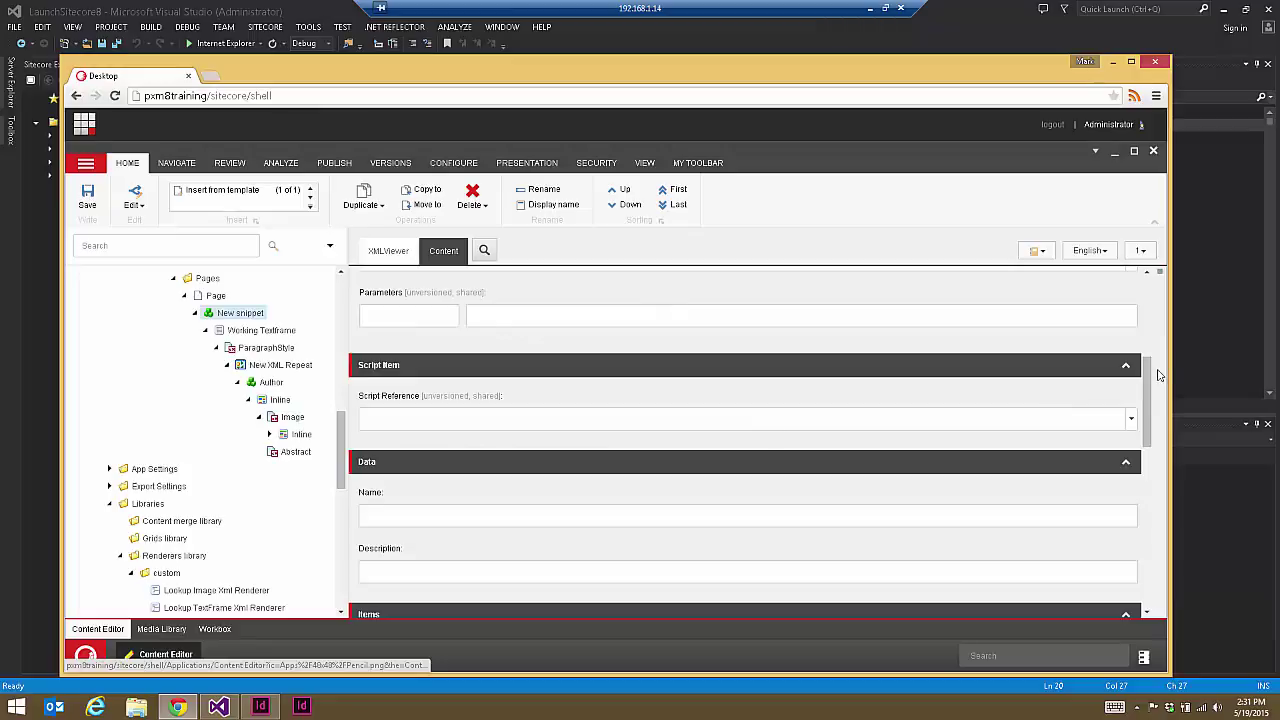
# Step: Set the snippet's Item Reference to the Content/Home/Team folder and save
pyautogui.moveTo(1149, 405); pyautogui.dragTo(1159, 466)
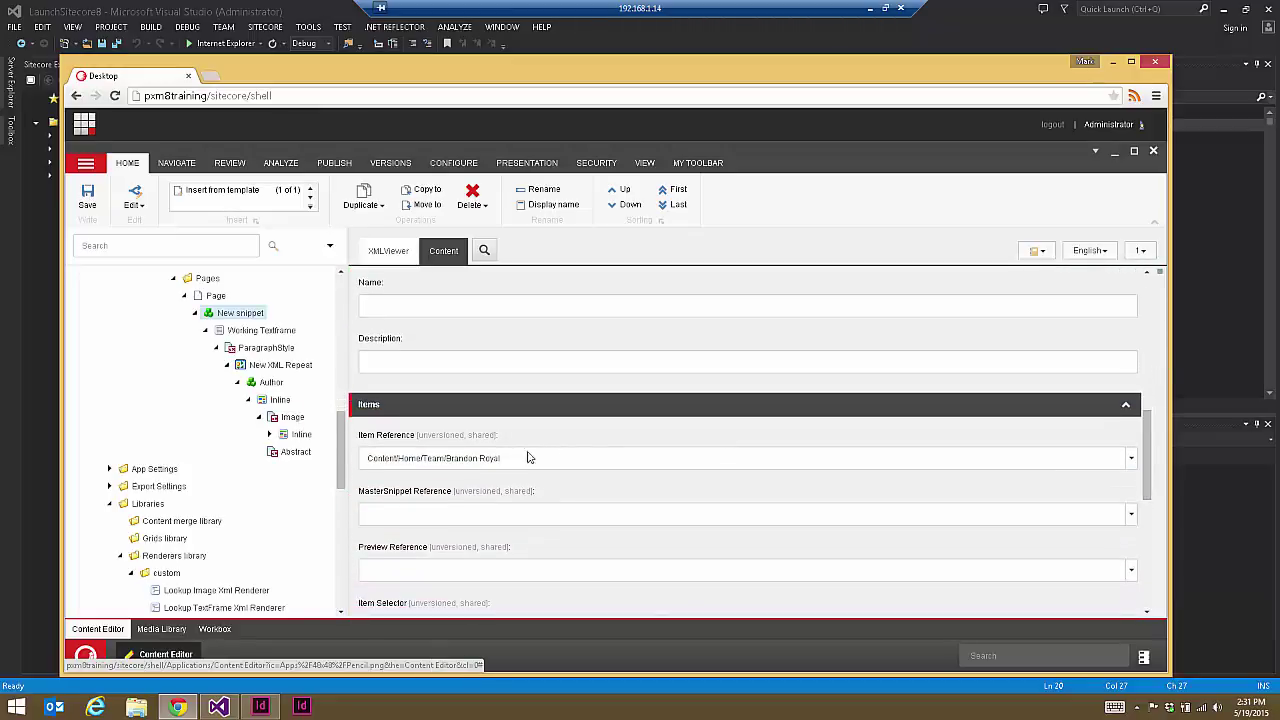
pyautogui.click(533, 458)
pyautogui.click(991, 449)
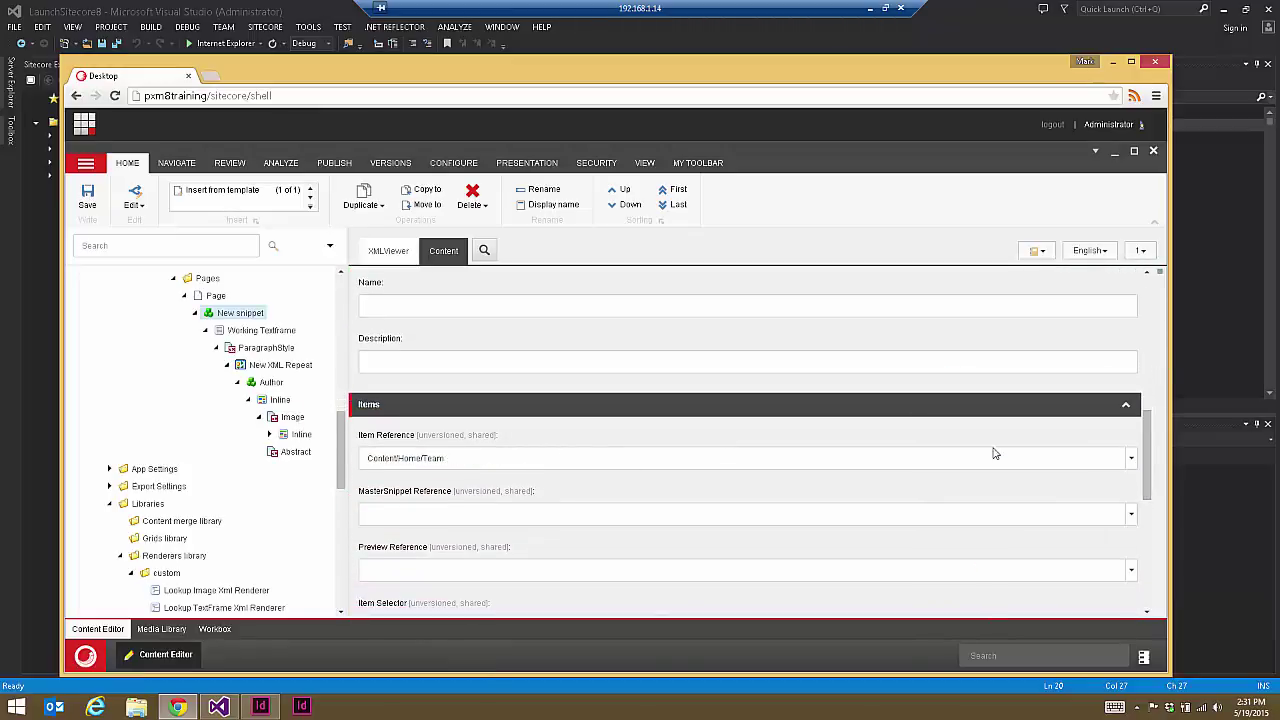
pyautogui.click(86, 198)
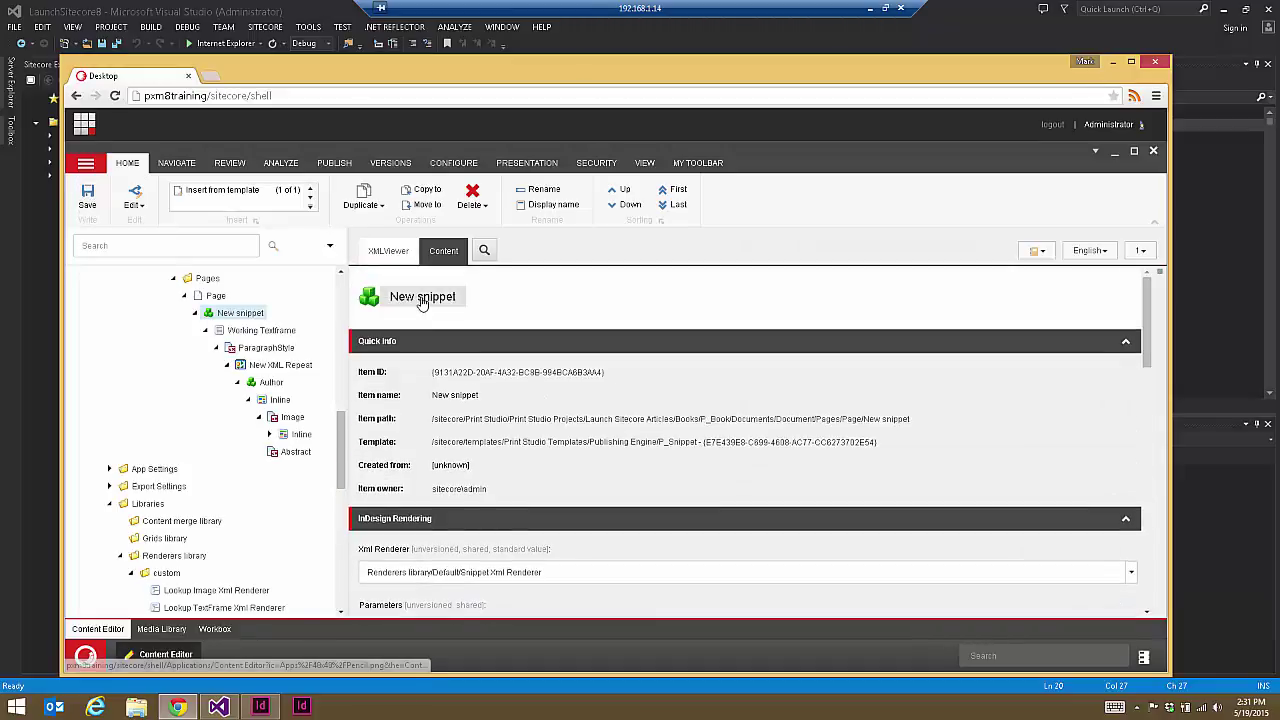
# Step: Rename the snippet from New snippet to Team
pyautogui.click(422, 304)
pyautogui.write('Team')
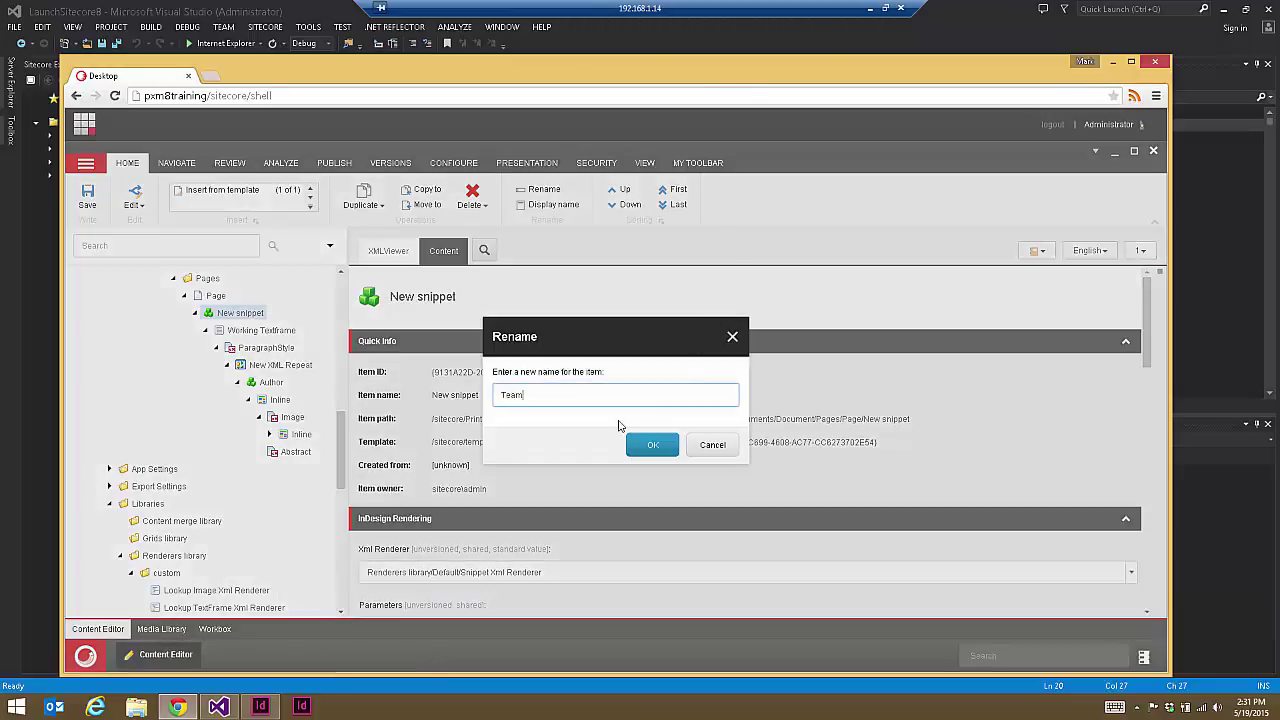
pyautogui.click(652, 445)
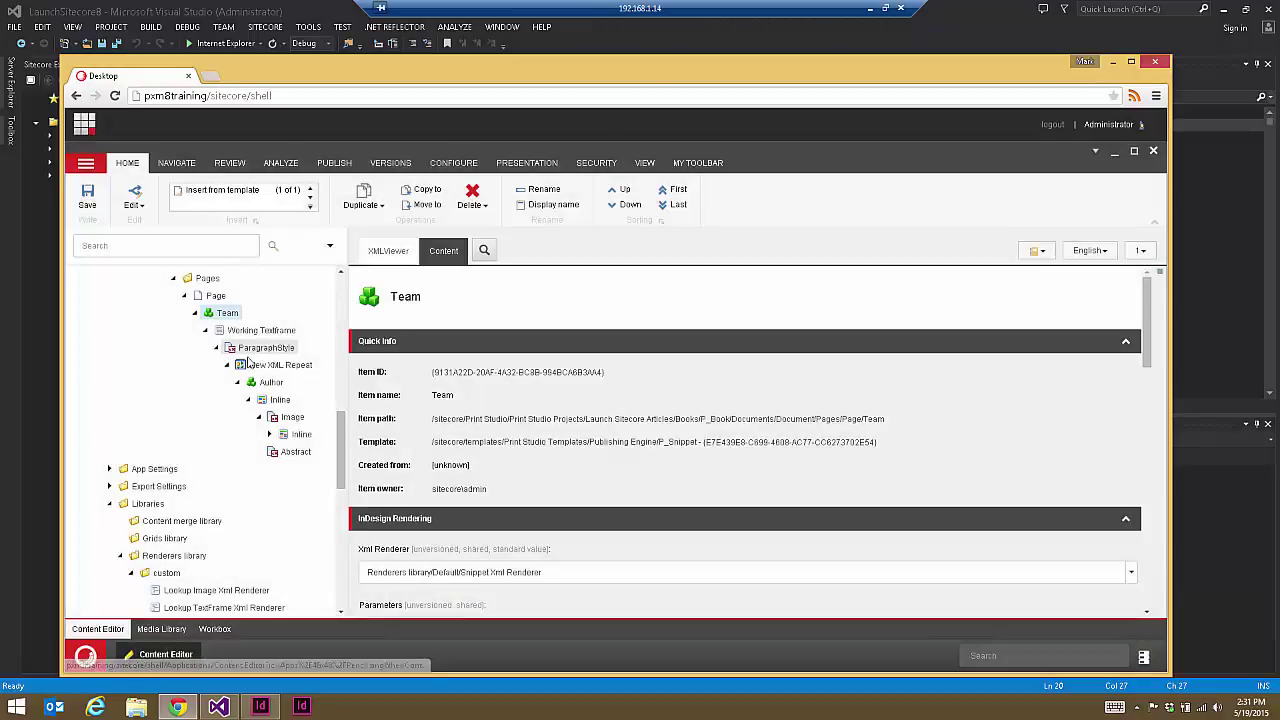
pyautogui.click(262, 366)
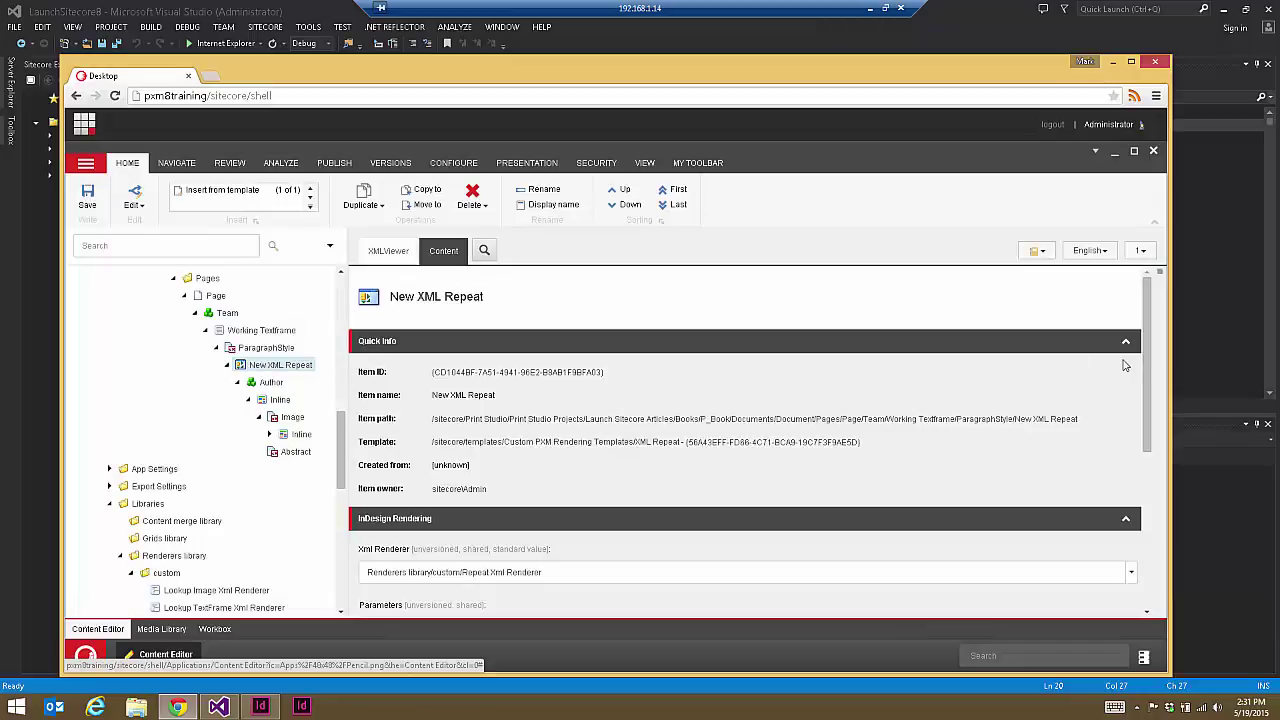
# Step: Fill in New XML Repeat's Item Selector as * and its Data Key, and save
pyautogui.moveTo(1147, 380); pyautogui.dragTo(1146, 540)
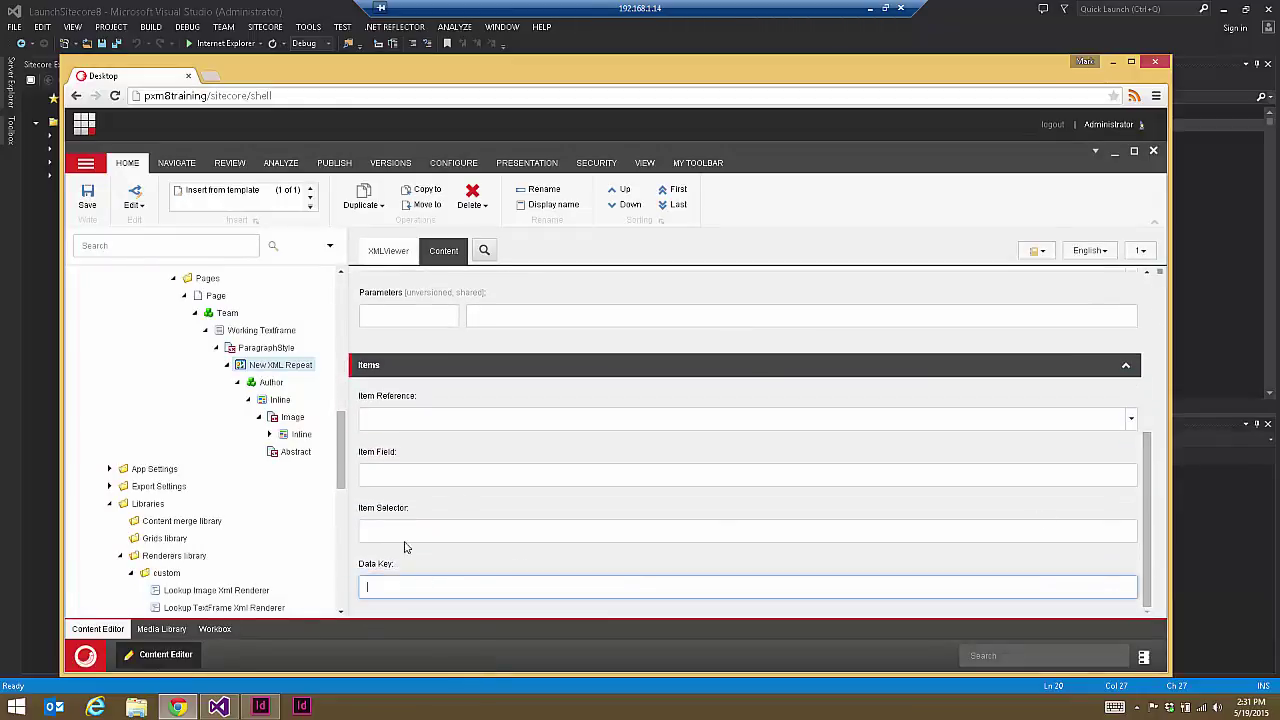
pyautogui.click(371, 532)
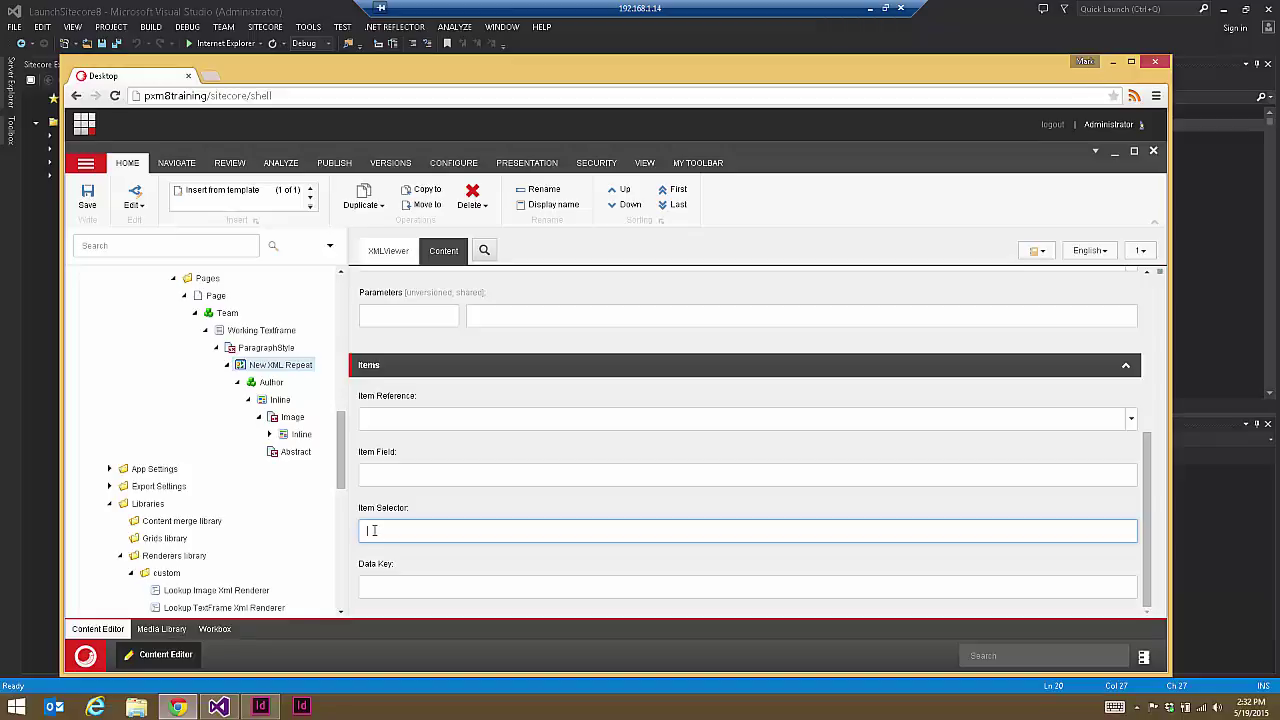
pyautogui.click(417, 579)
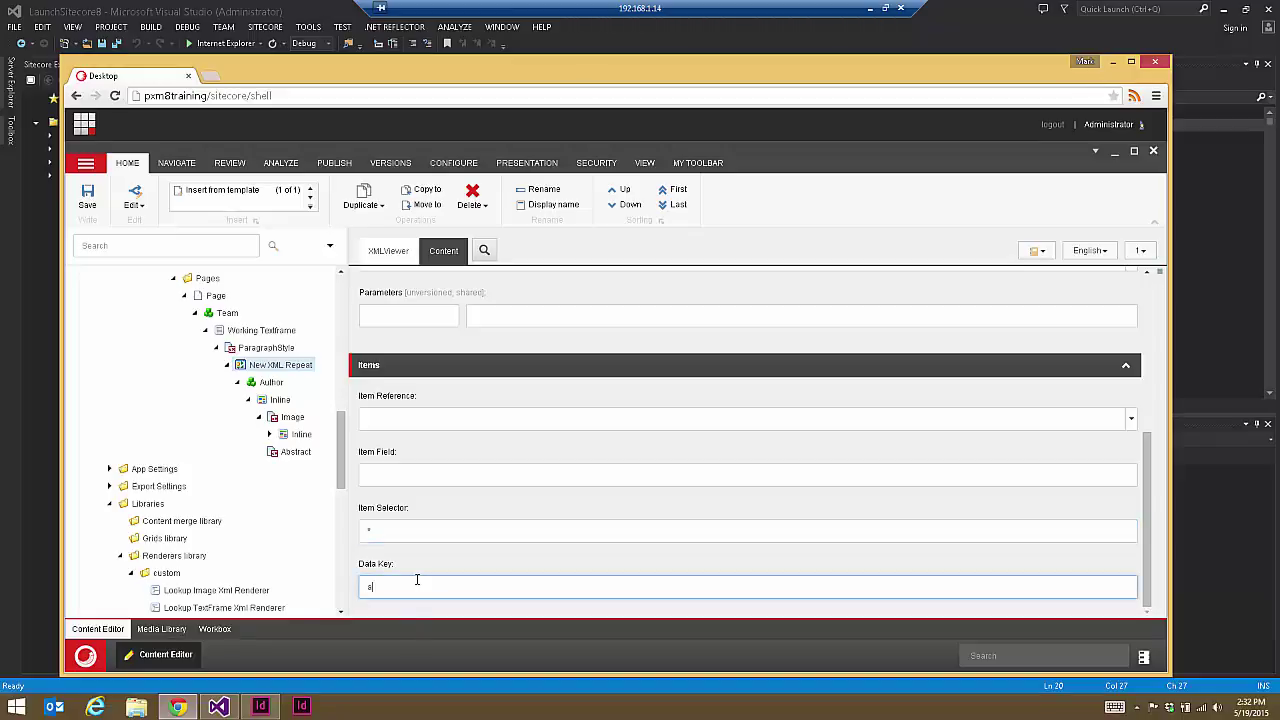
pyautogui.hotkey('ctrl', 's')
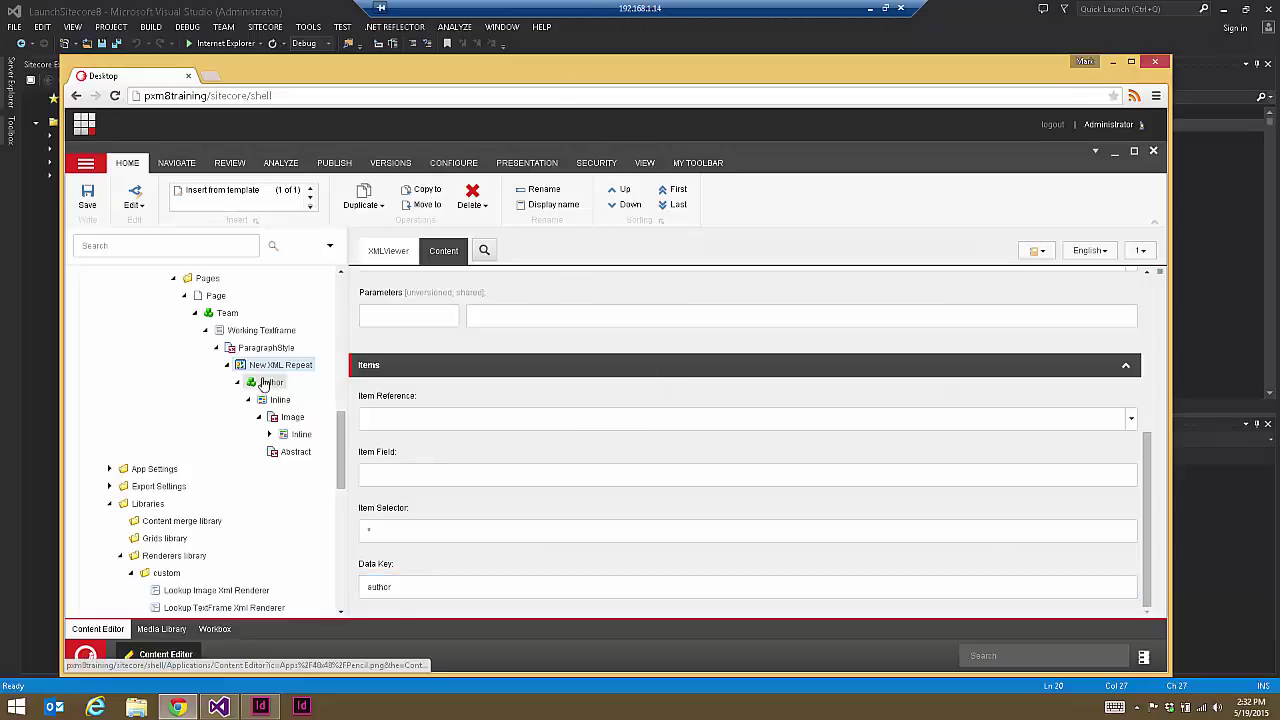
# Step: Set the Author item's Data Key to author, save, and preview the Team snippet's XML
pyautogui.click(265, 383)
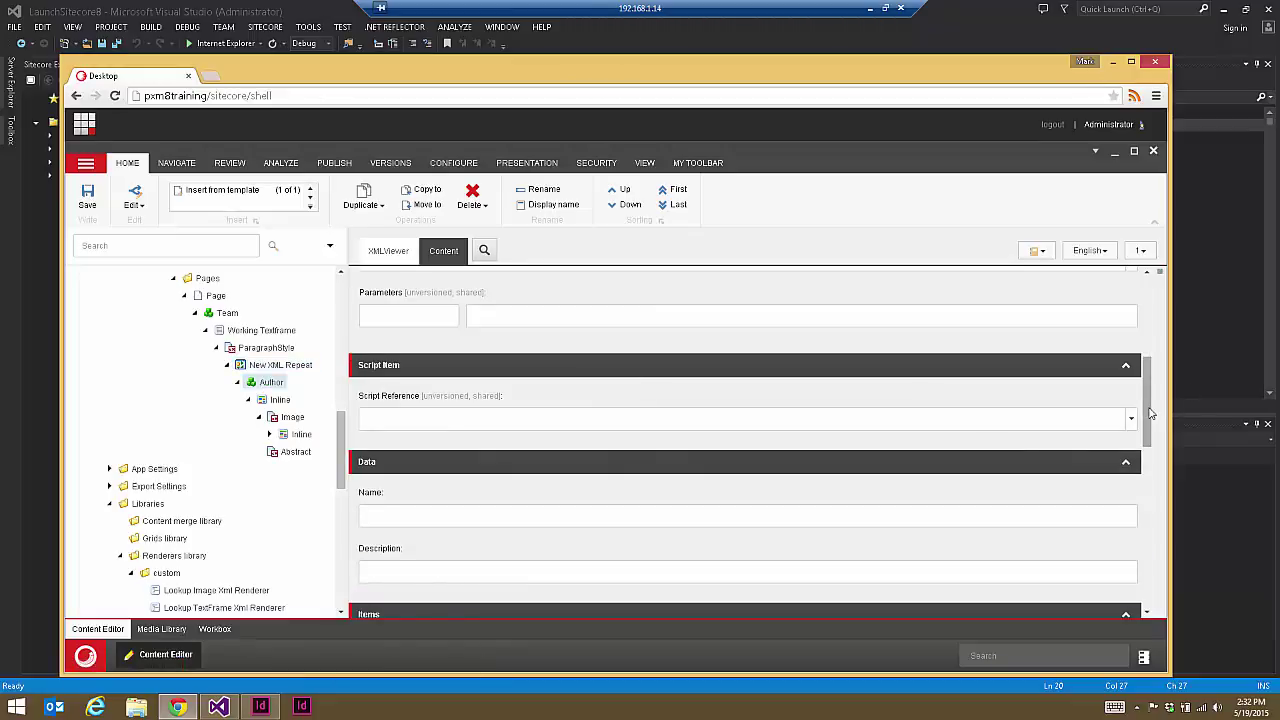
pyautogui.moveTo(1149, 423); pyautogui.dragTo(1163, 494)
pyautogui.click(388, 572)
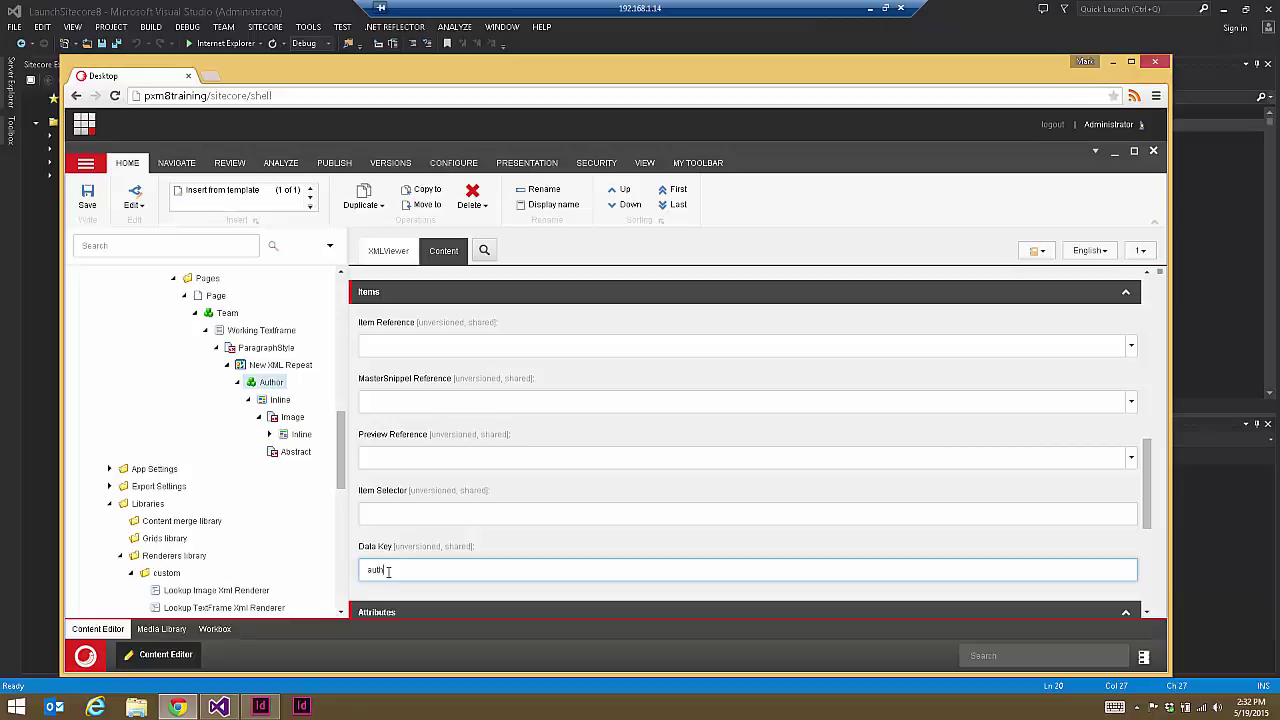
pyautogui.write('author')
pyautogui.hotkey('ctrl', 's')
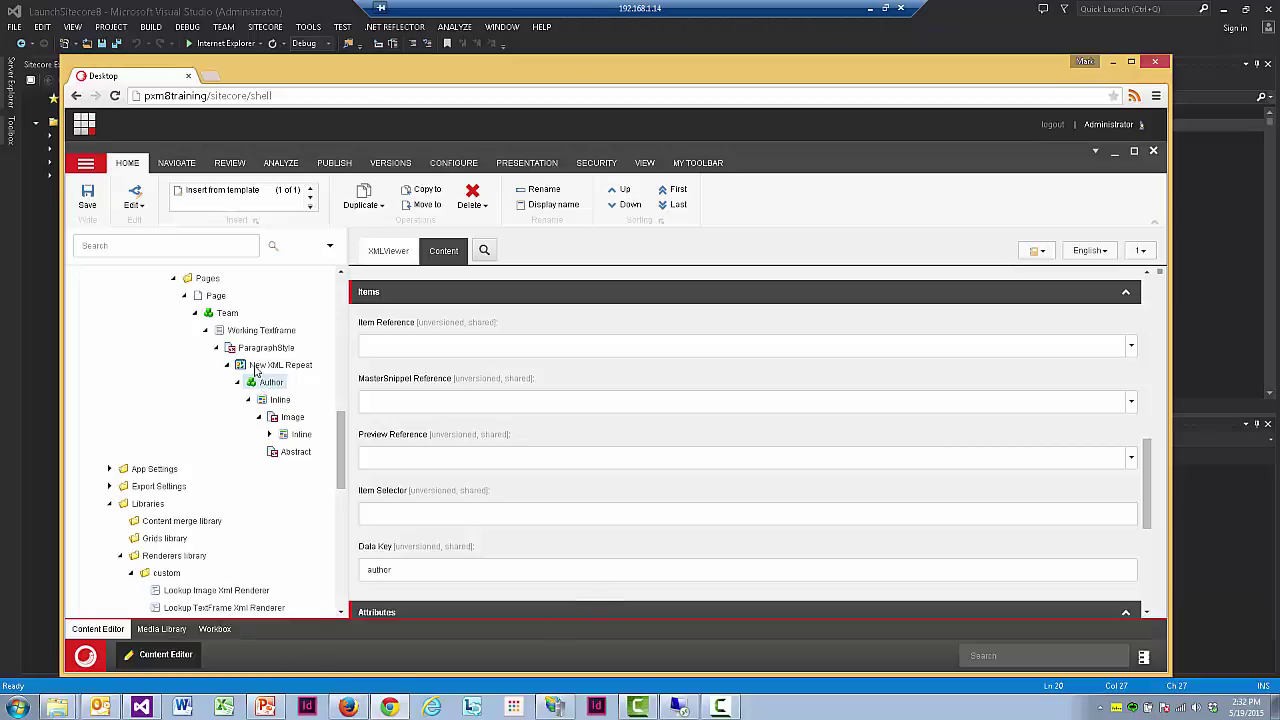
pyautogui.click(229, 314)
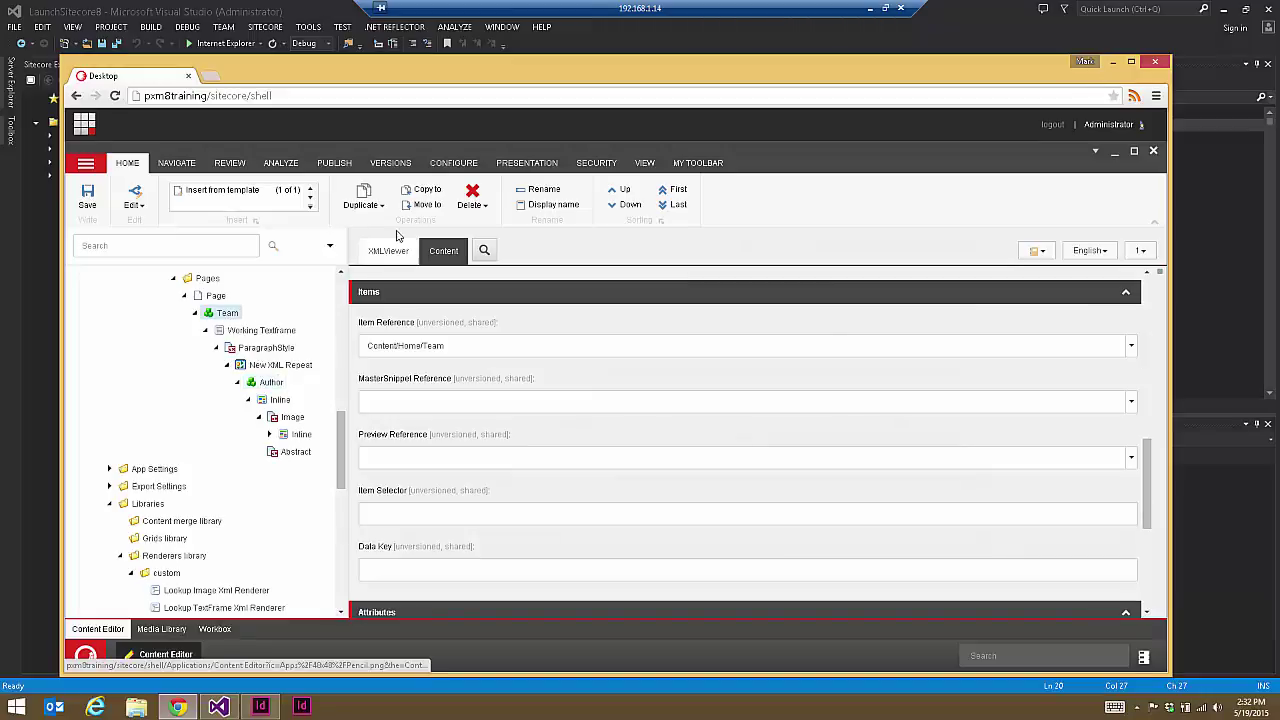
pyautogui.click(388, 251)
# Step: Render the Team snippet's XML with Render deep and highlight the member names in it
pyautogui.click(368, 298)
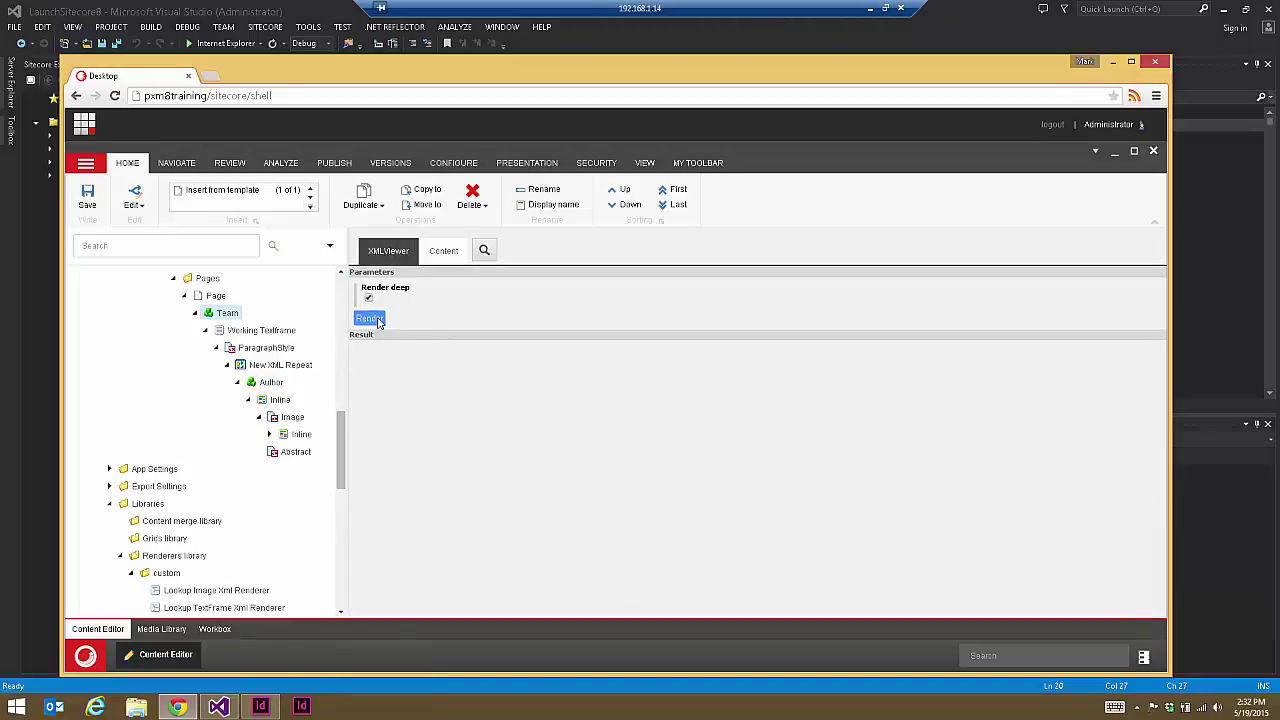
pyautogui.click(362, 318)
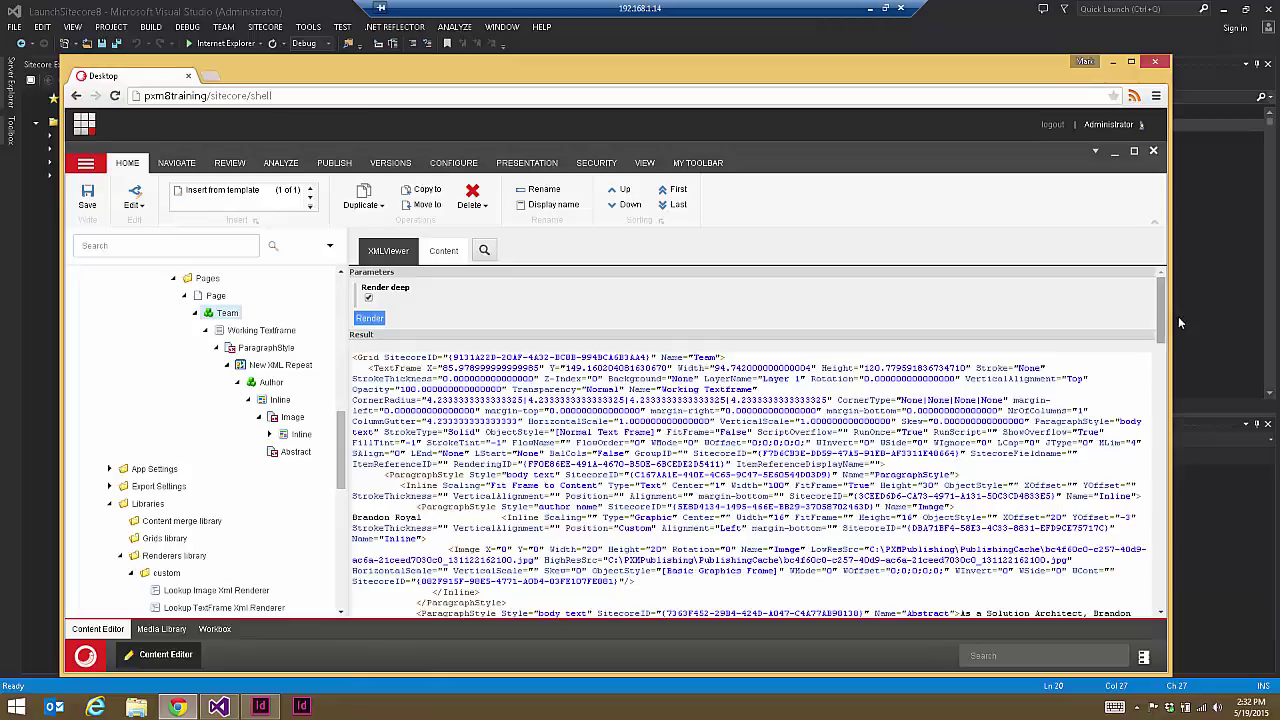
pyautogui.moveTo(1162, 318); pyautogui.dragTo(1158, 362)
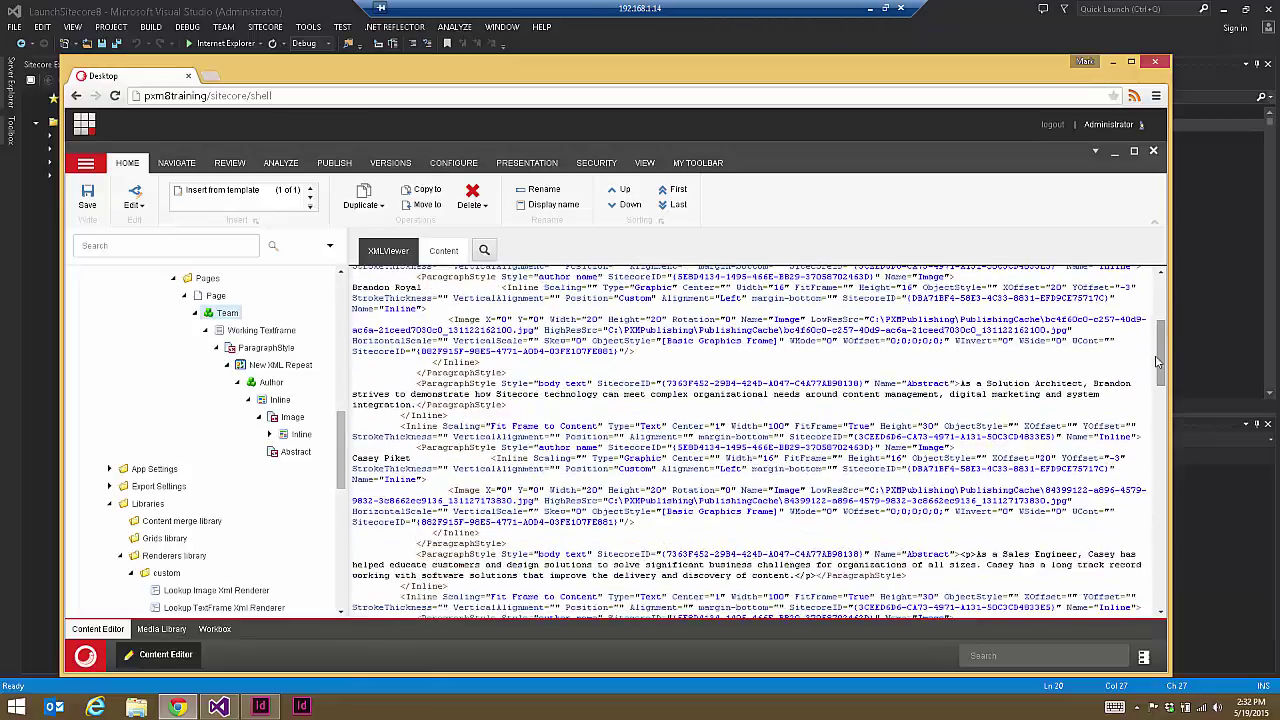
pyautogui.moveTo(423, 287); pyautogui.dragTo(350, 288)
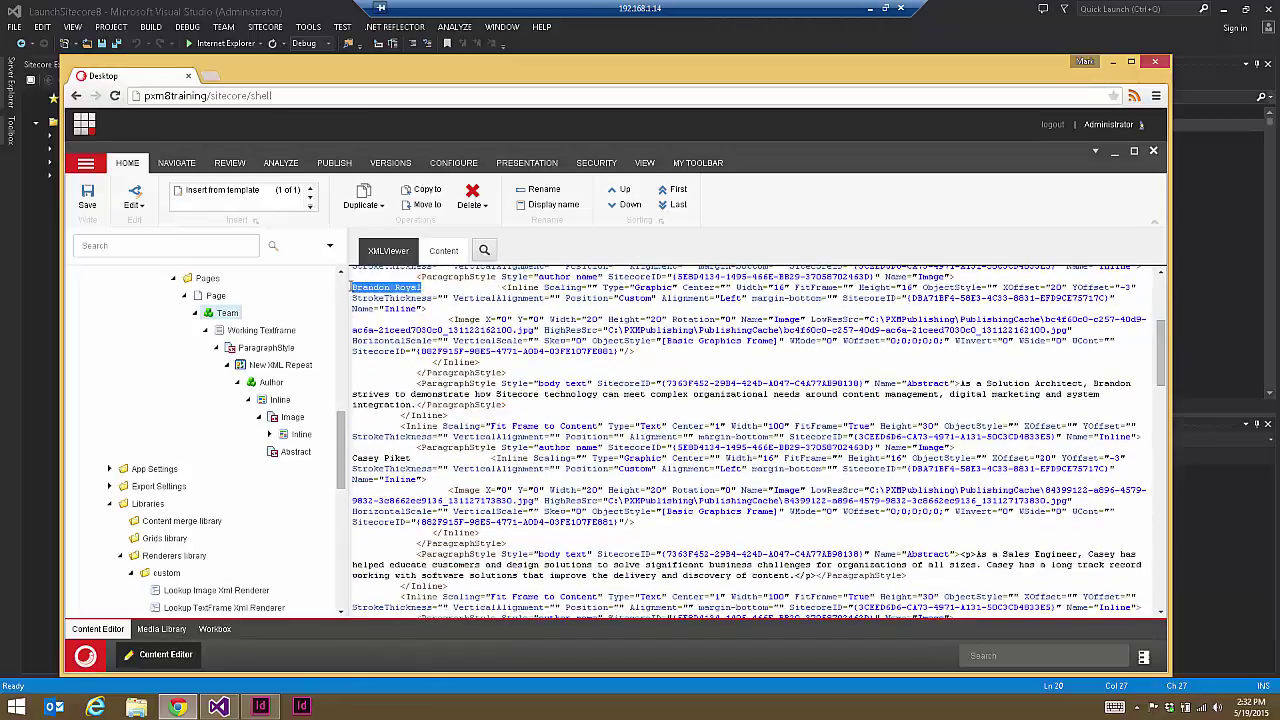
pyautogui.moveTo(412, 458); pyautogui.dragTo(351, 459)
pyautogui.click(427, 530)
# Step: Scroll through the remaining Result XML to the closing entries, then switch to InDesign
pyautogui.scroll(-1, 433, 438)
pyautogui.scroll(-2, 420, 452)
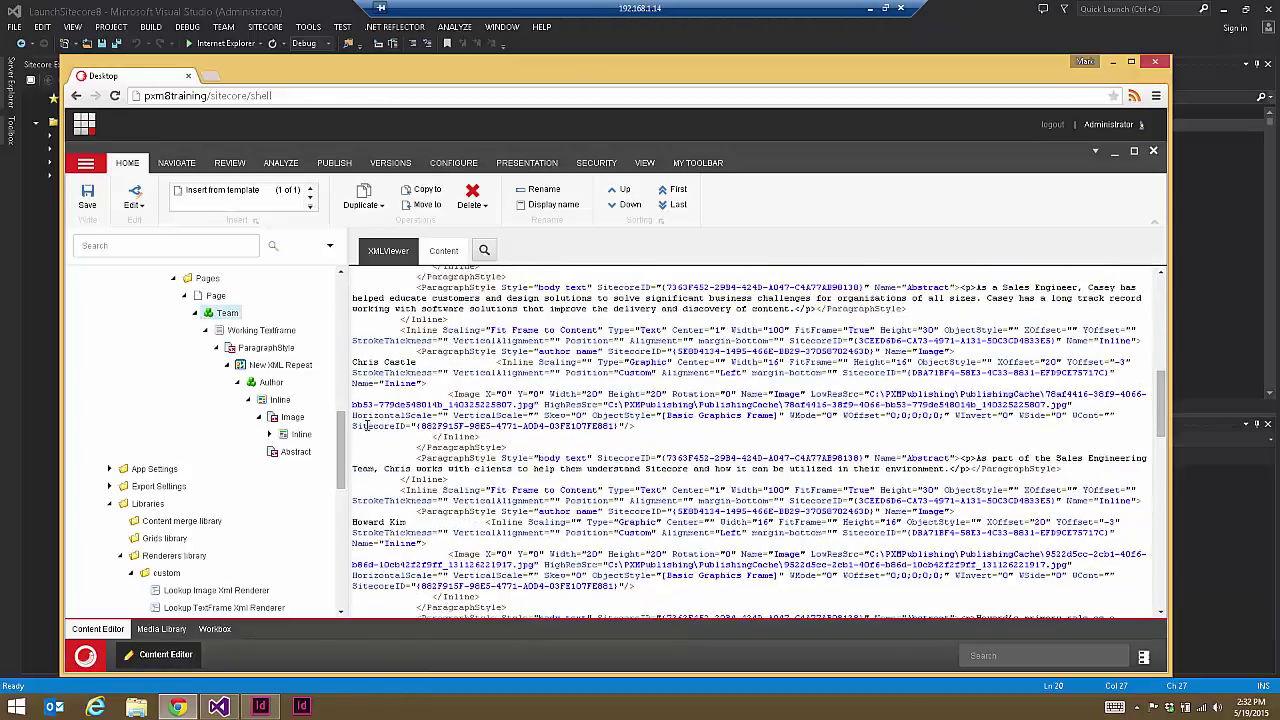
pyautogui.scroll(-6, 440, 458)
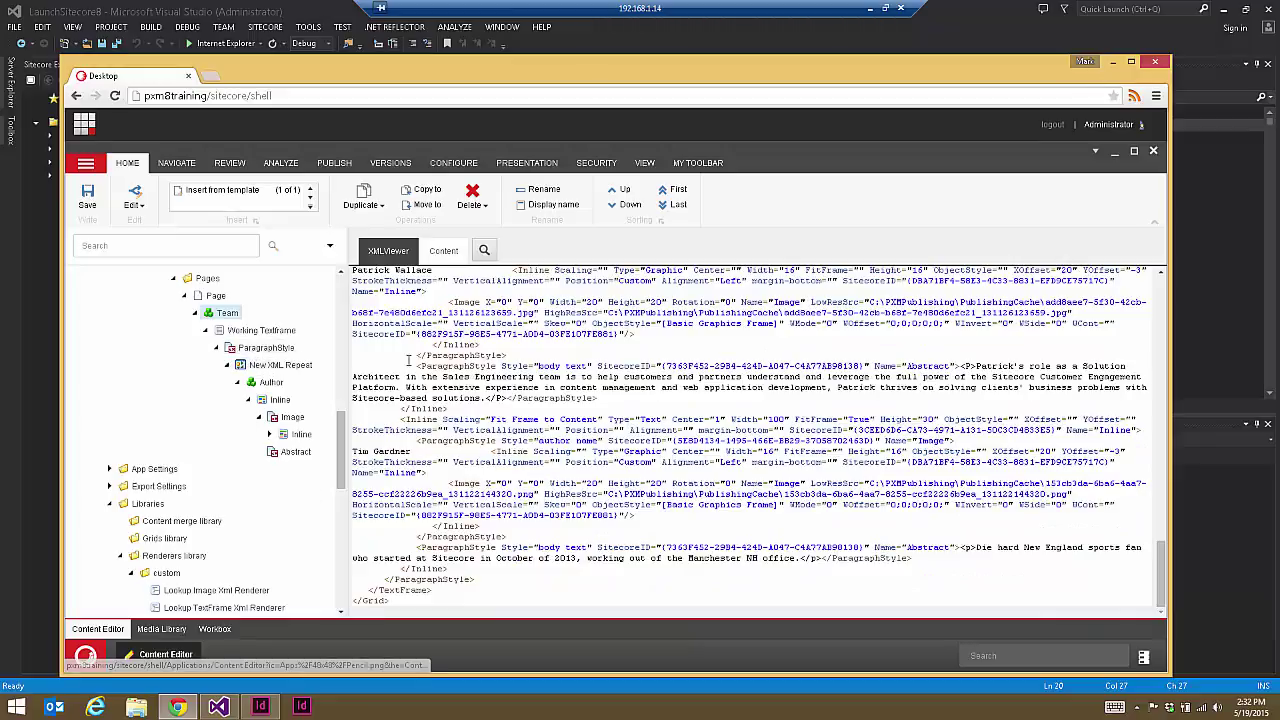
pyautogui.moveTo(425, 335); pyautogui.dragTo(509, 594)
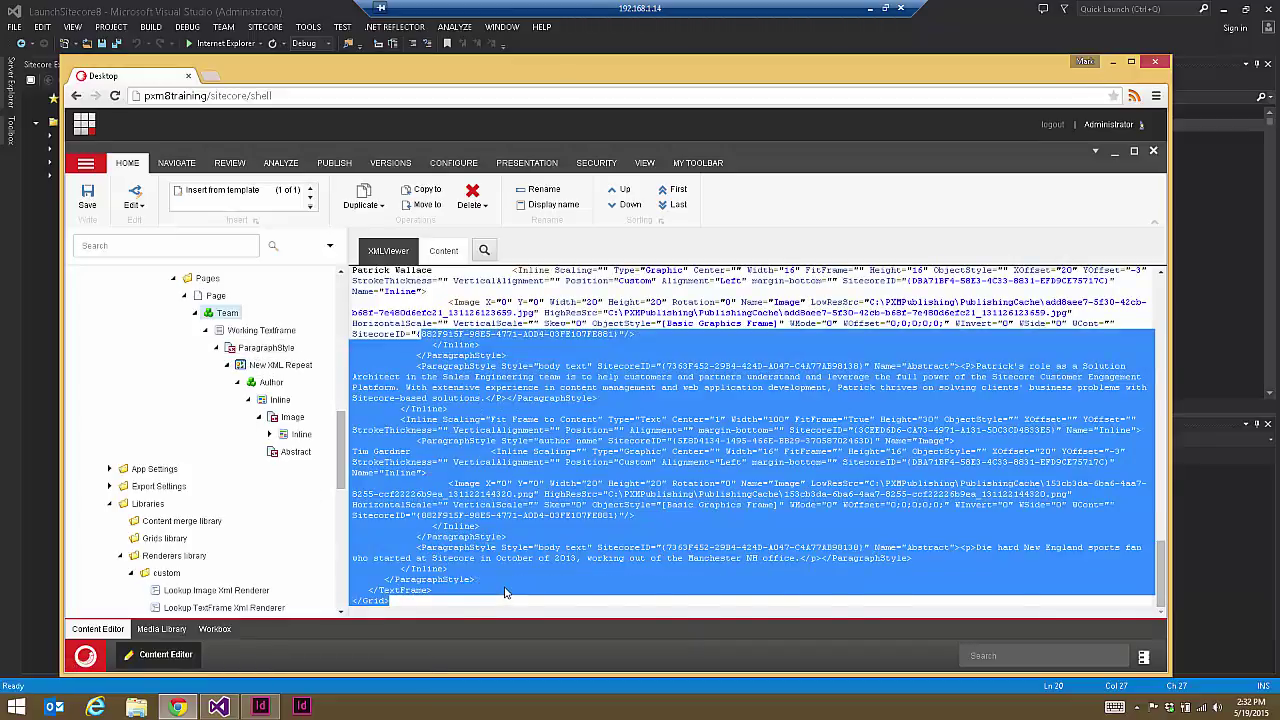
pyautogui.click(456, 496)
pyautogui.scroll(3, 497, 537)
pyautogui.scroll(5, 497, 537)
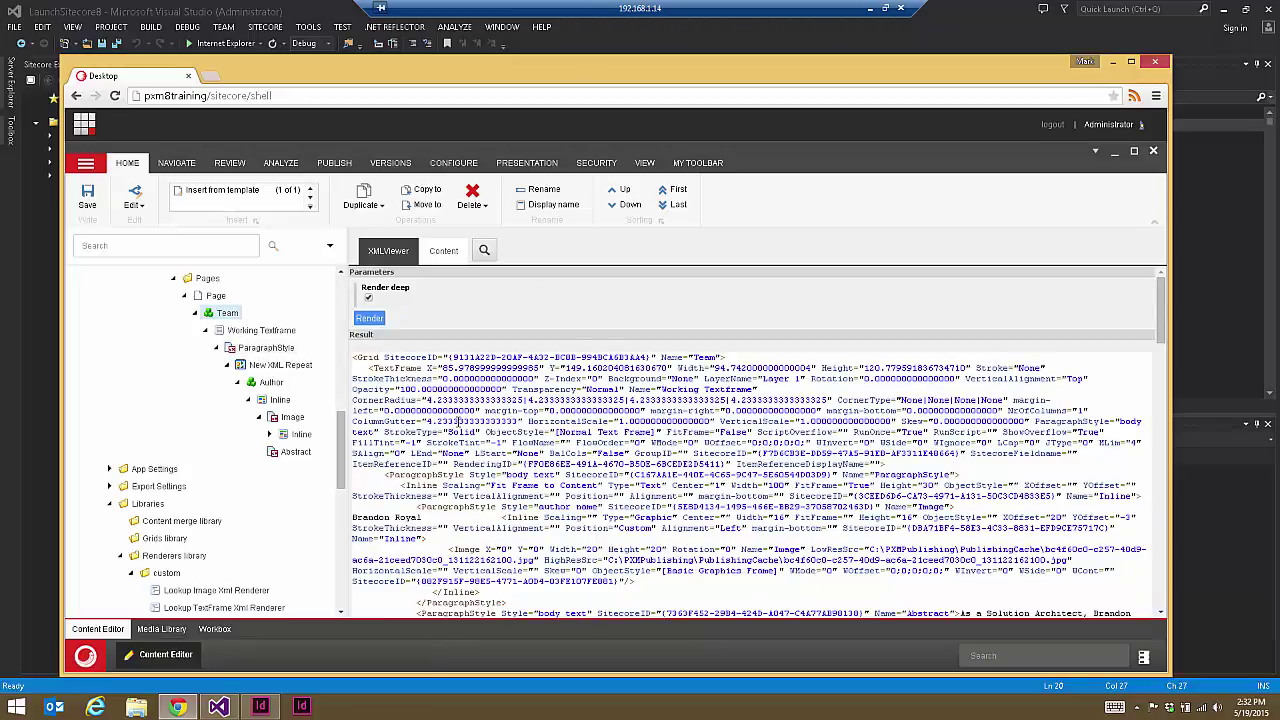
pyautogui.click(260, 5)
pyautogui.click(260, 707)
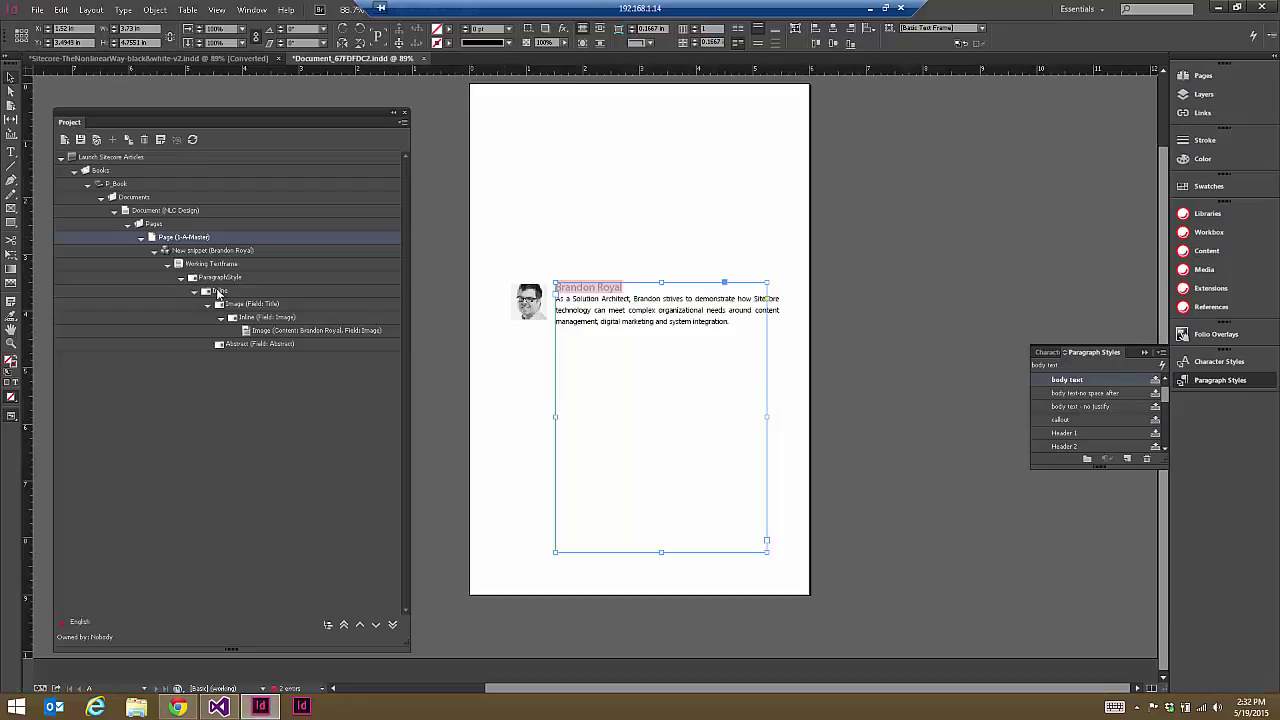
# Step: Refresh the content tree, render the team repeat onto the page and select the bio text frames
pyautogui.click(193, 140)
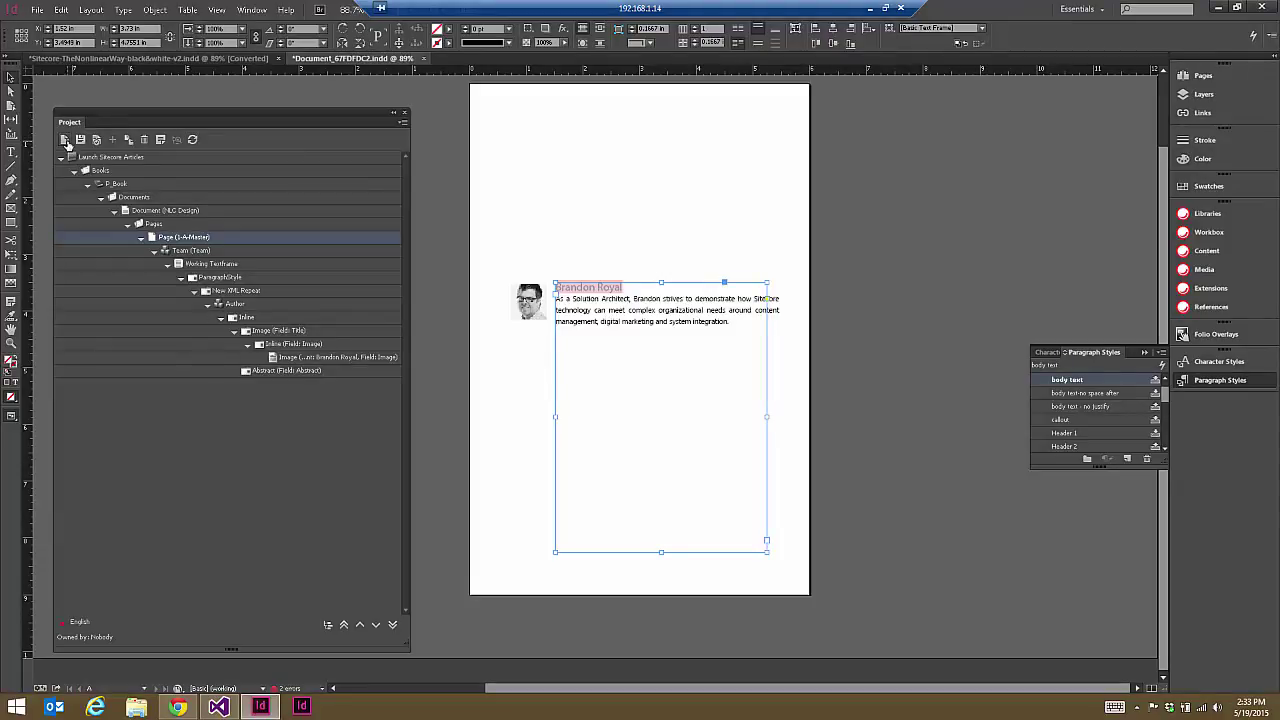
pyautogui.click(65, 142)
pyautogui.click(698, 292)
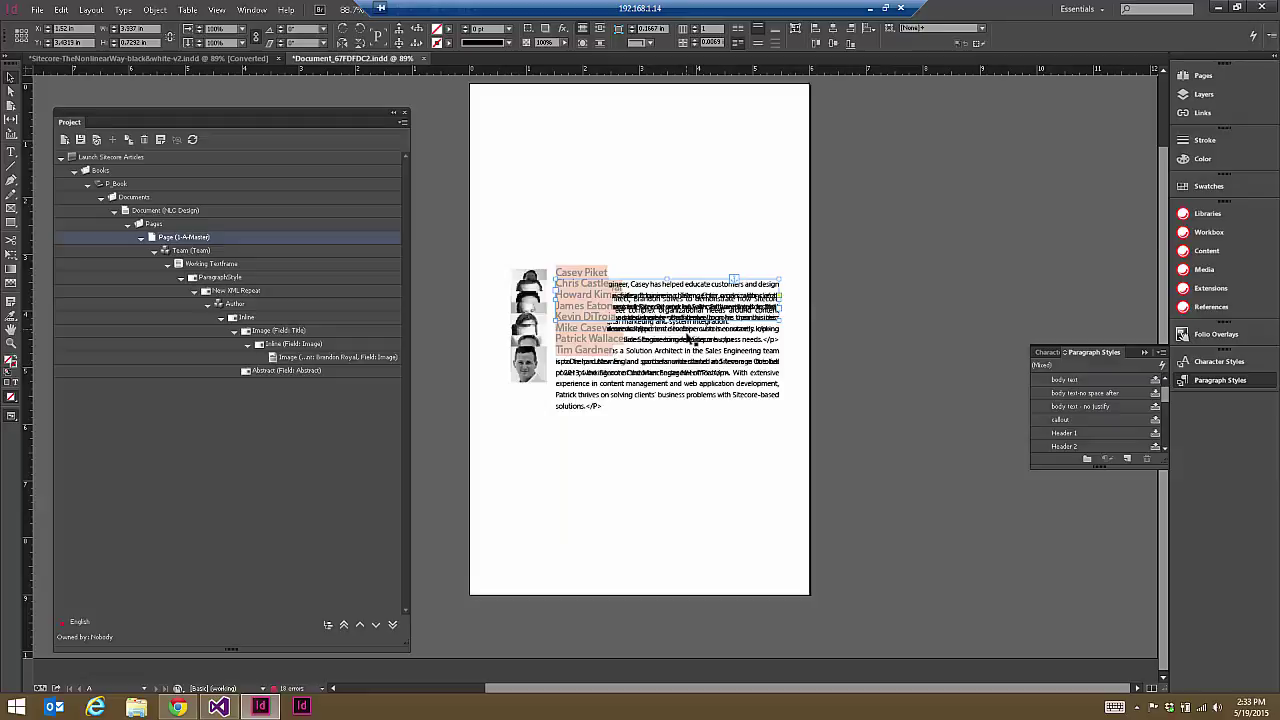
pyautogui.click(760, 401)
pyautogui.click(762, 403)
pyautogui.click(762, 403)
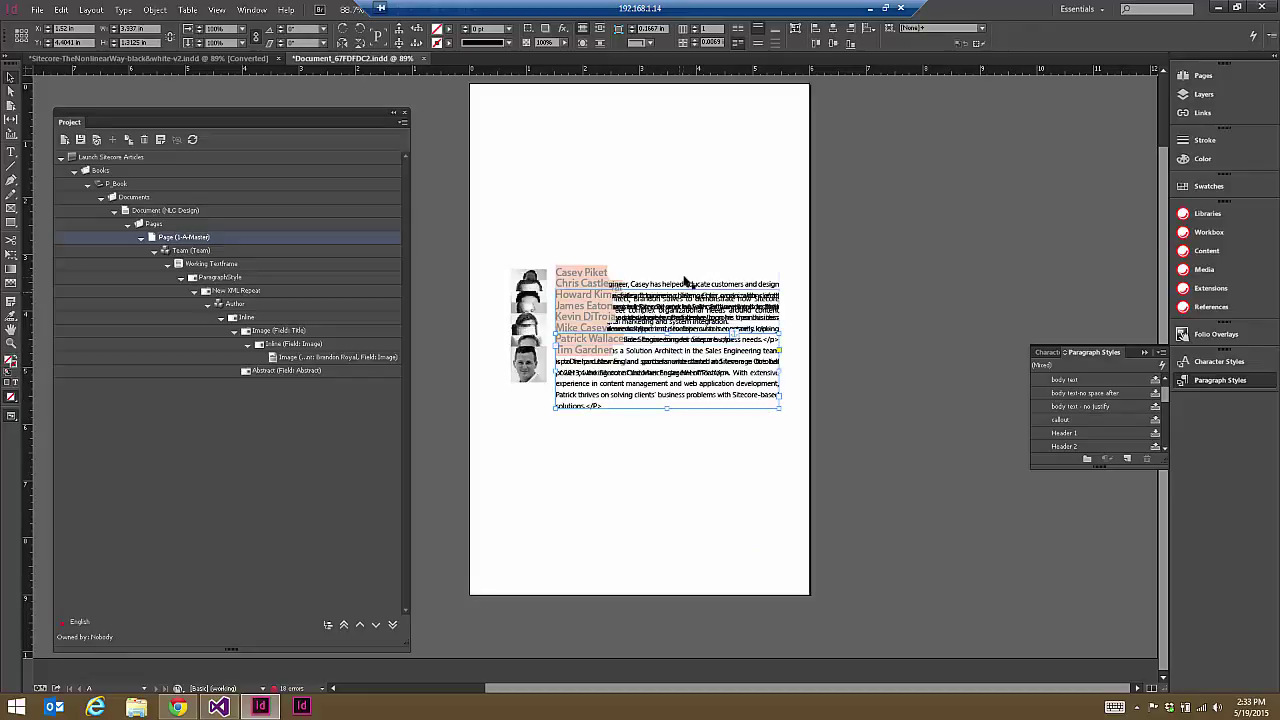
# Step: Check the overlapping name and abstract frames in the team column, then return to Sitecore
pyautogui.click(688, 284)
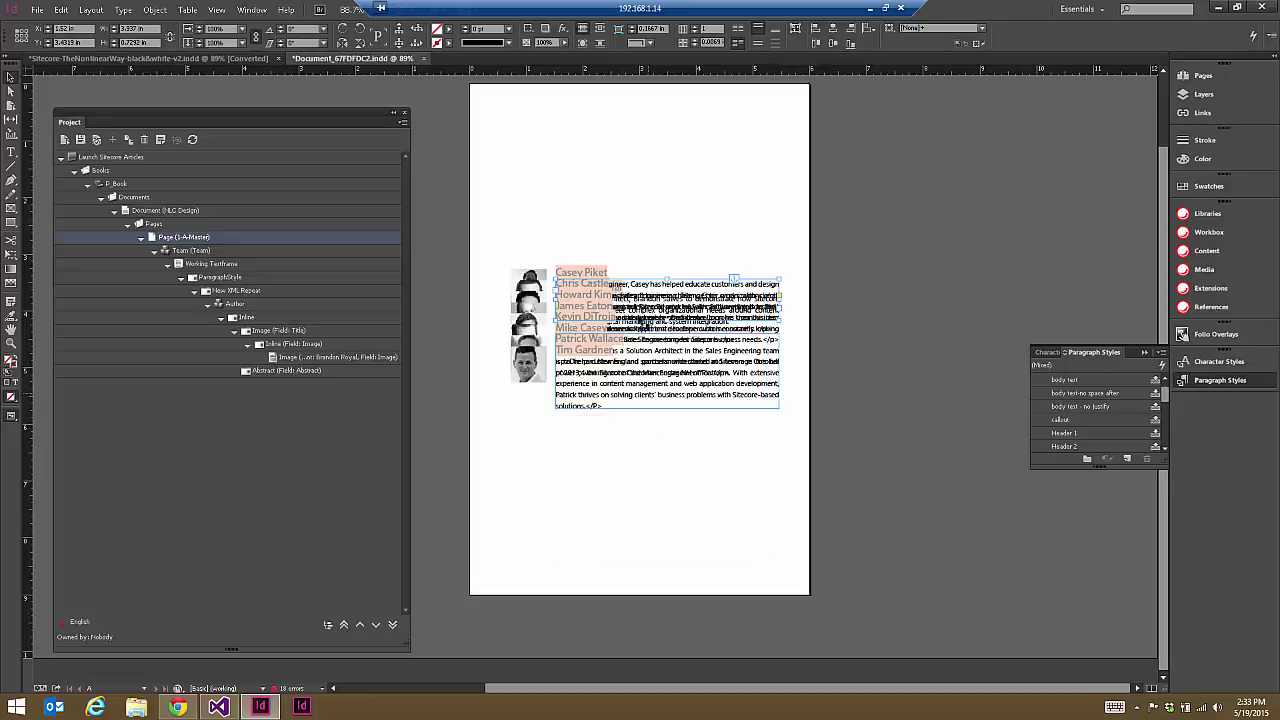
pyautogui.click(600, 274)
pyautogui.click(598, 292)
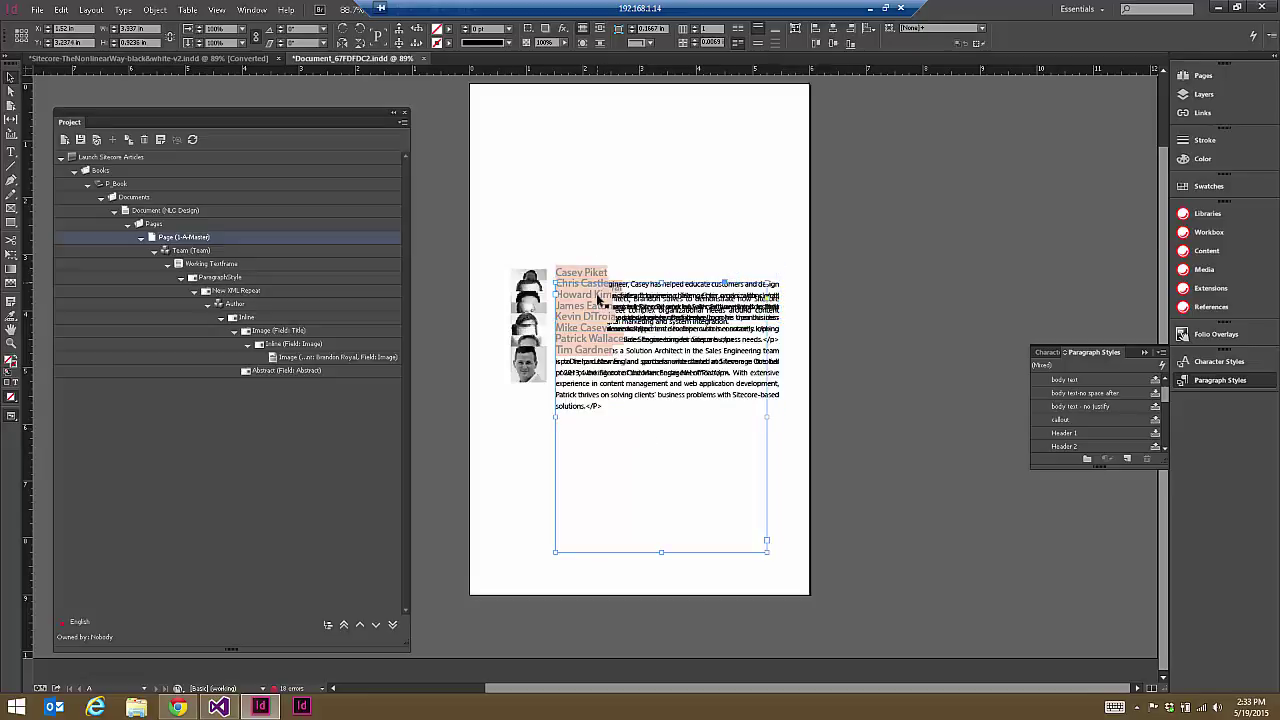
pyautogui.click(592, 340)
pyautogui.click(592, 345)
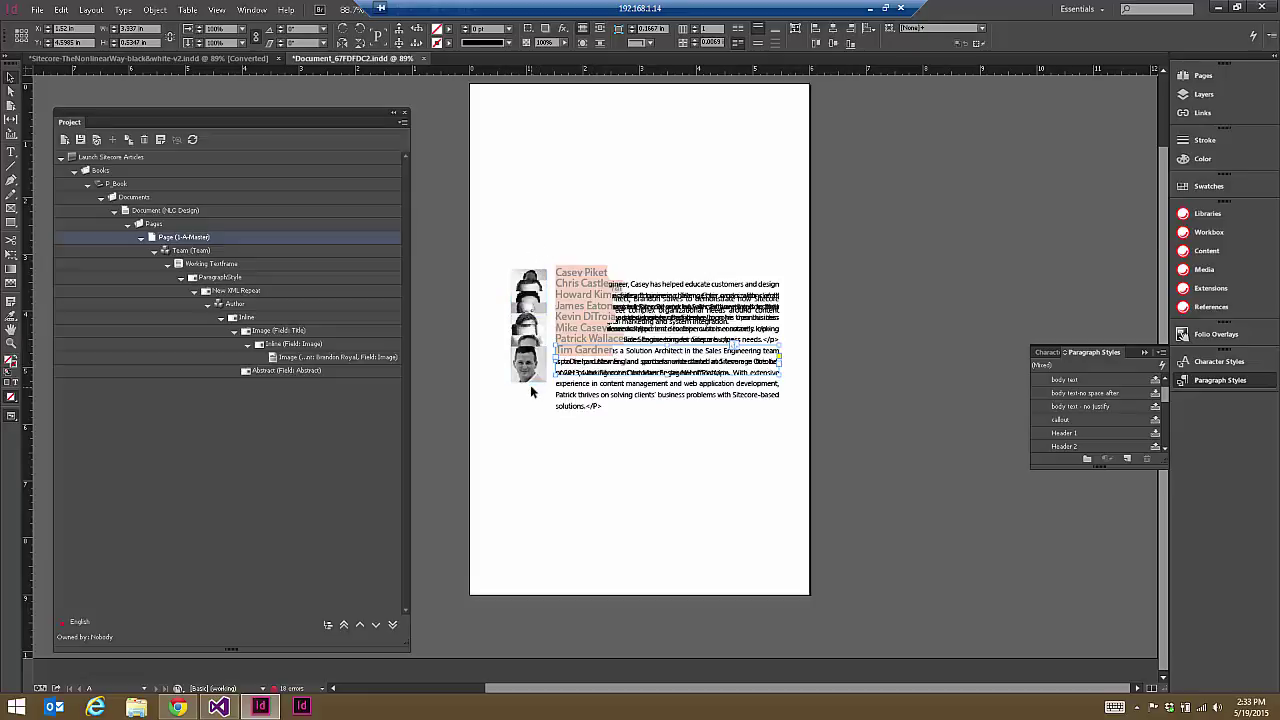
pyautogui.click(177, 707)
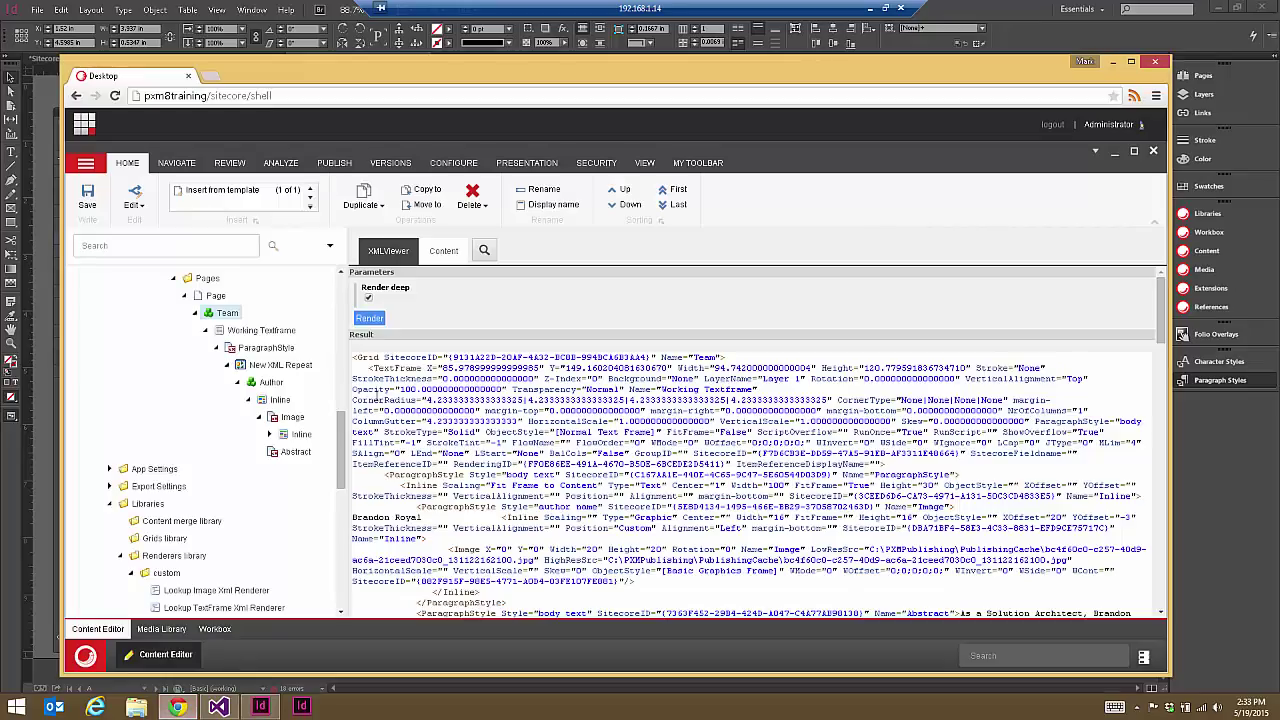
# Step: Expand the Inline node under Image and show item field values instead of XML
pyautogui.click(269, 434)
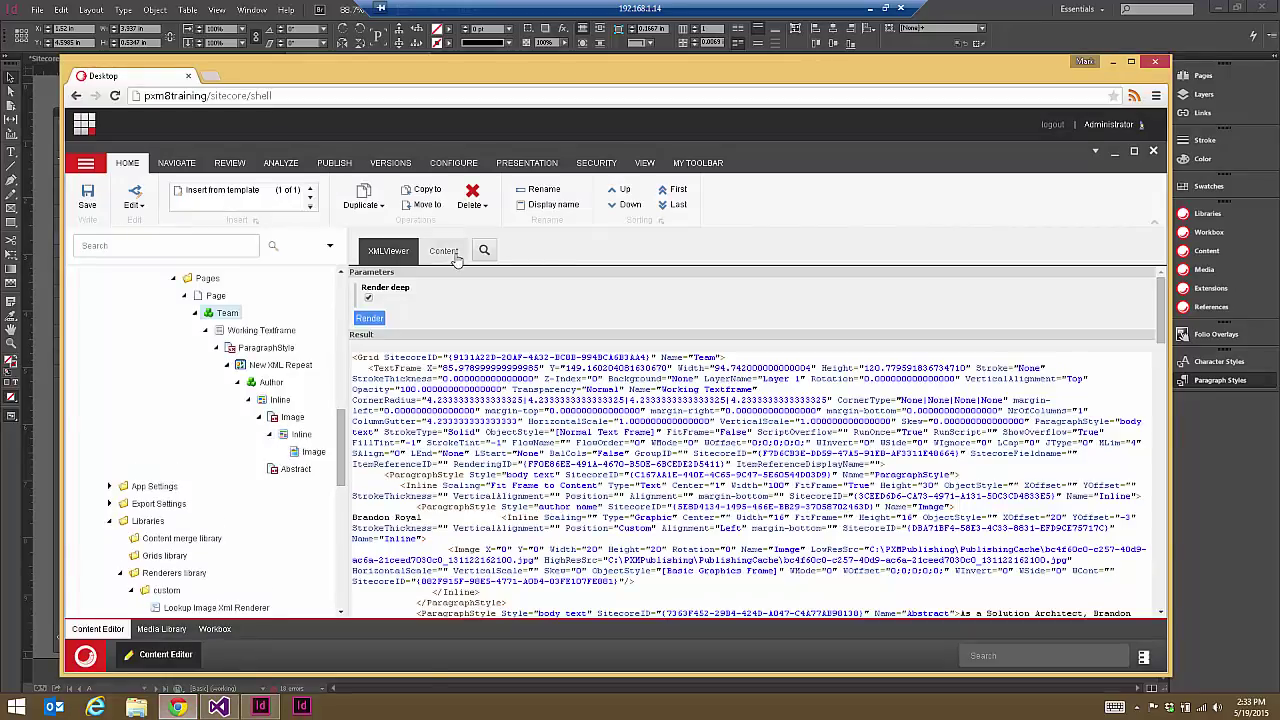
pyautogui.click(443, 251)
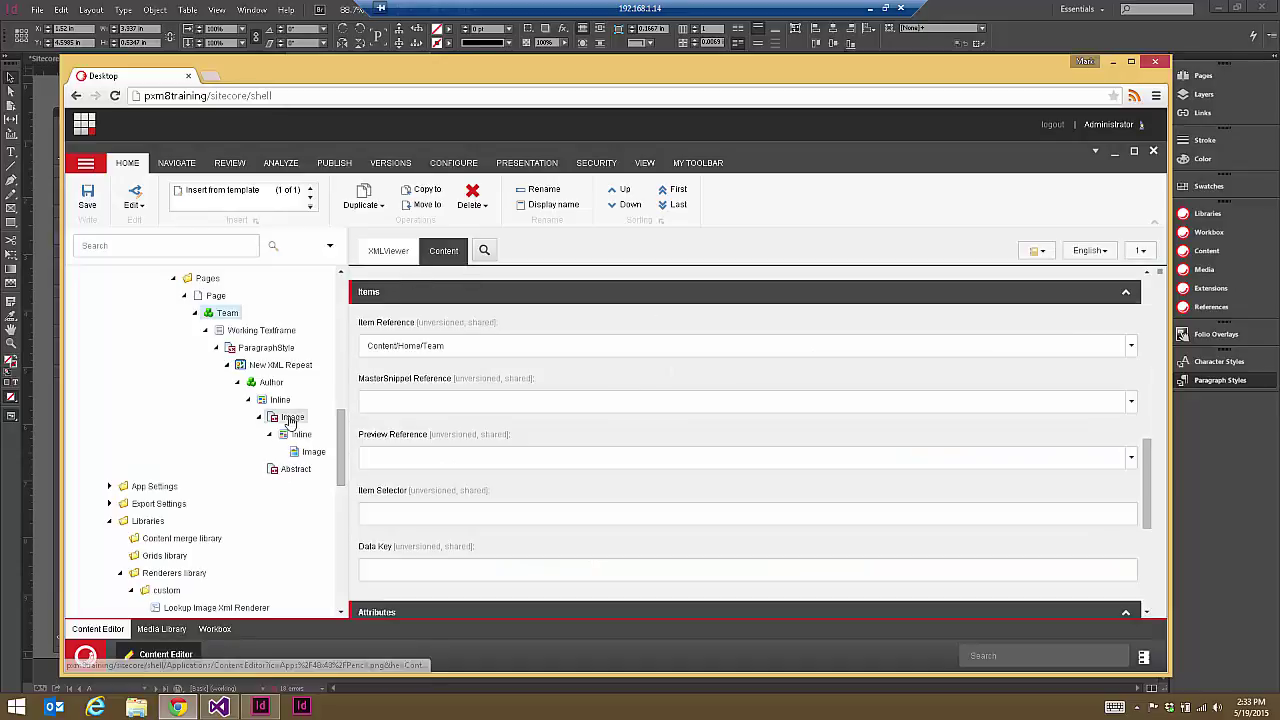
pyautogui.hotkey('alt', 'Tab')
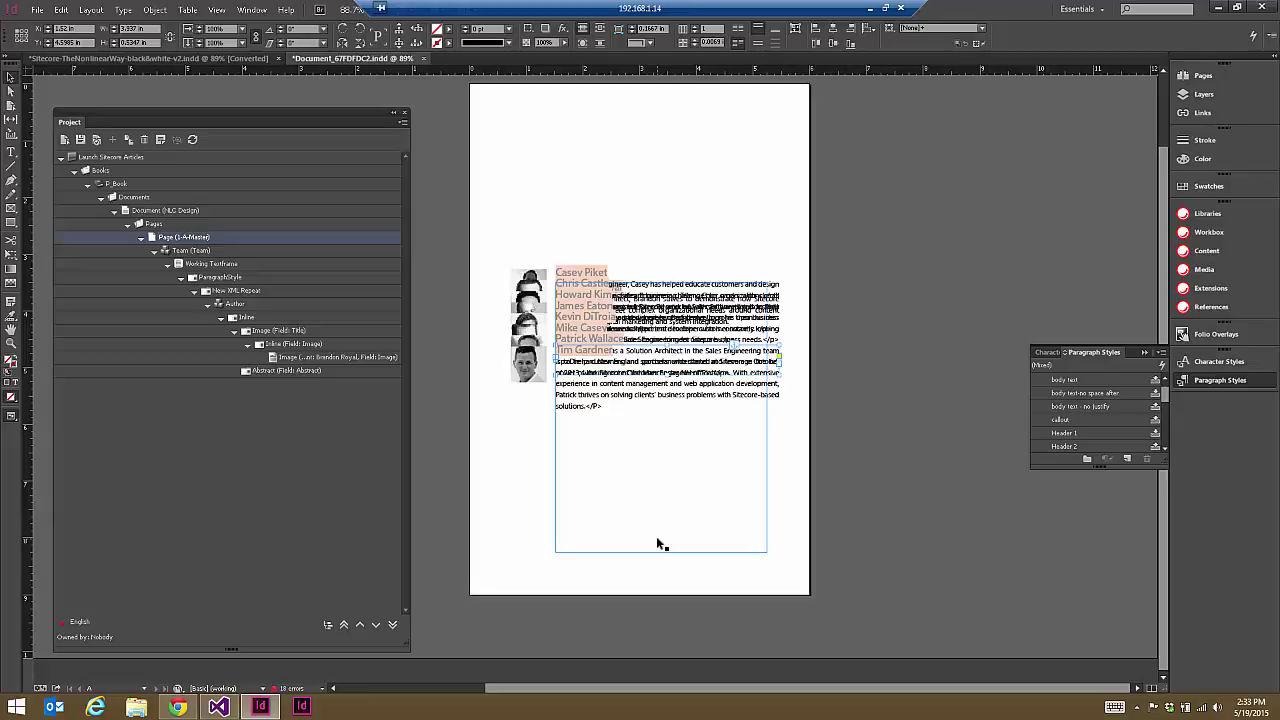
pyautogui.hotkey('alt', 'Tab')
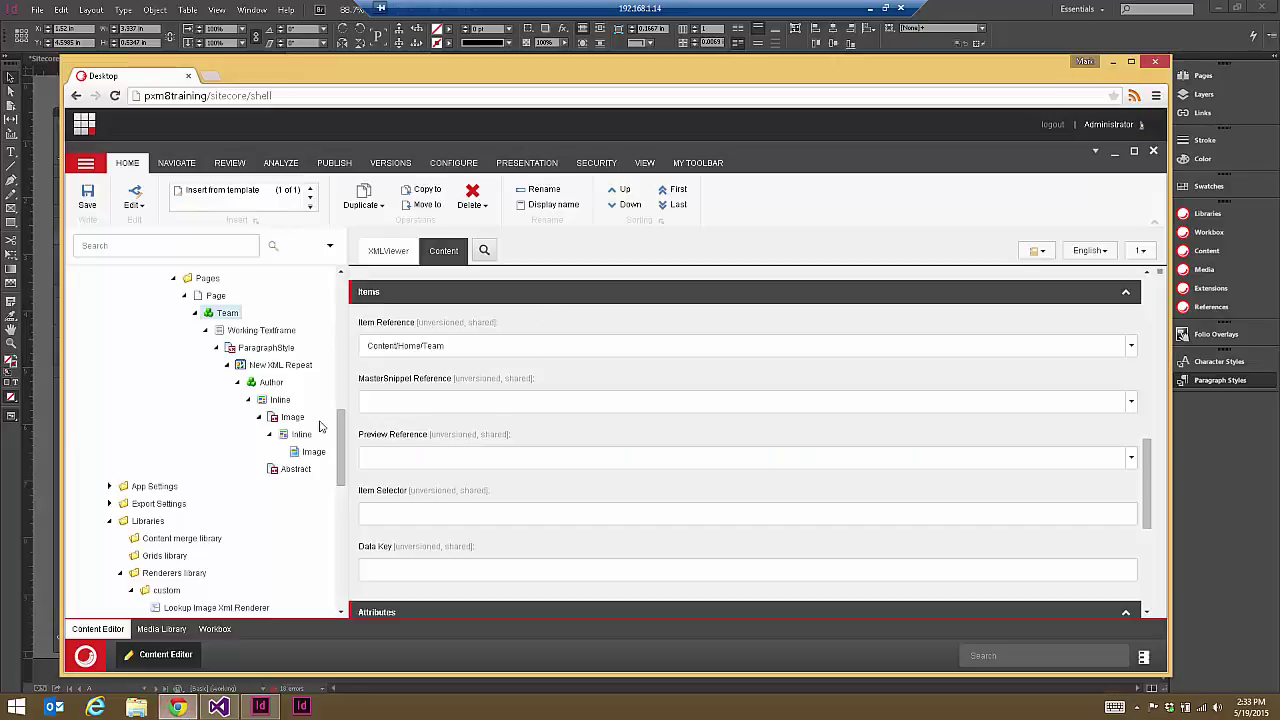
# Step: Compare the Team and New XML Repeat items' fields, ending in the Item Selector '*' value
pyautogui.click(268, 366)
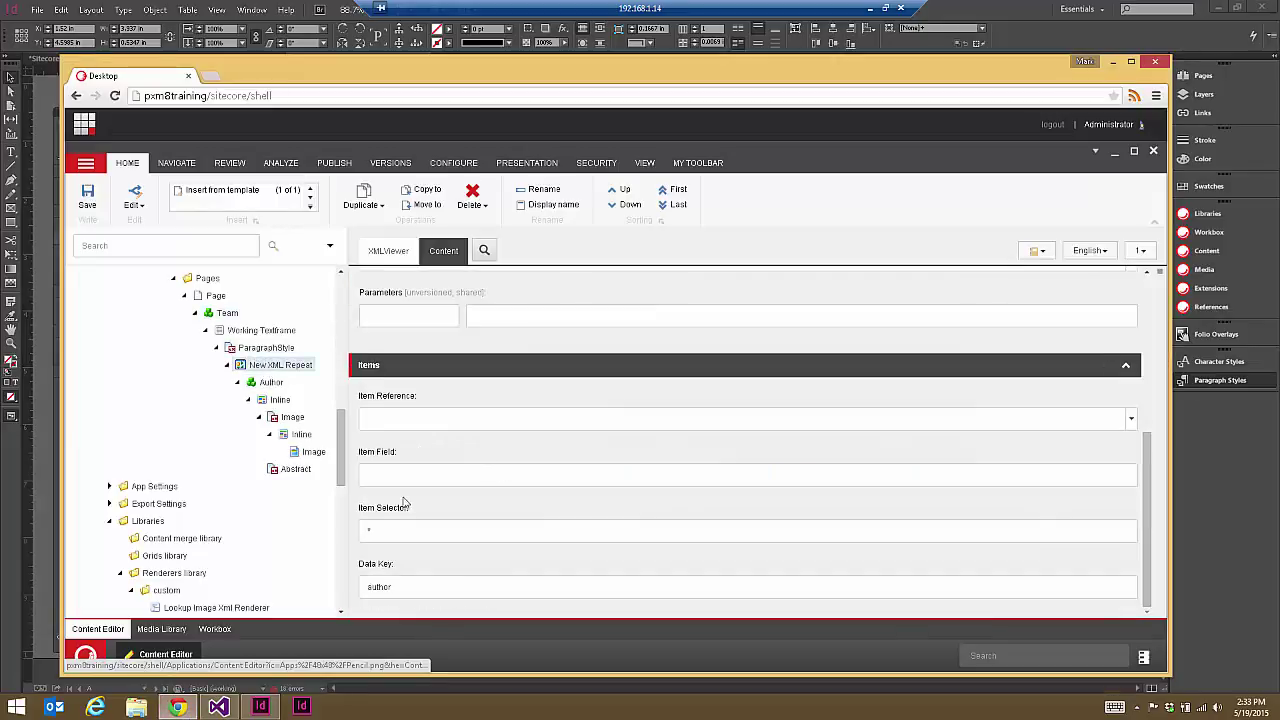
pyautogui.doubleClick(390, 533)
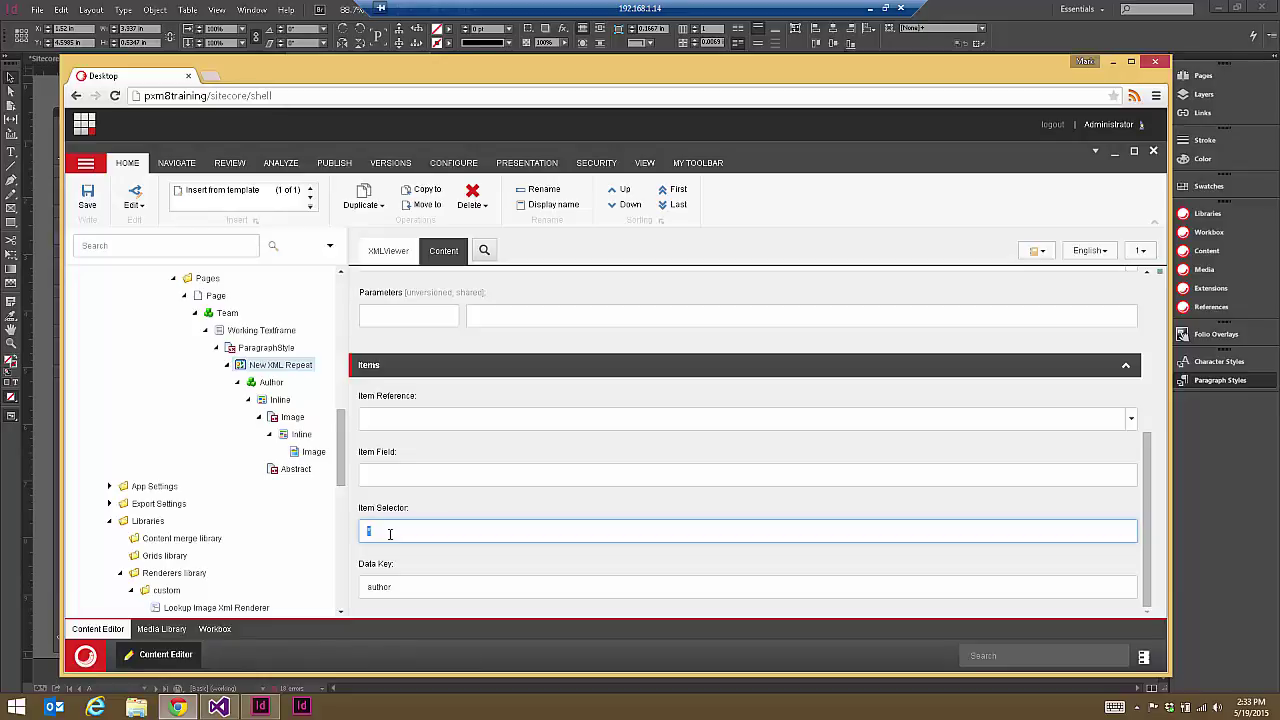
pyautogui.scroll(2, 540, 405)
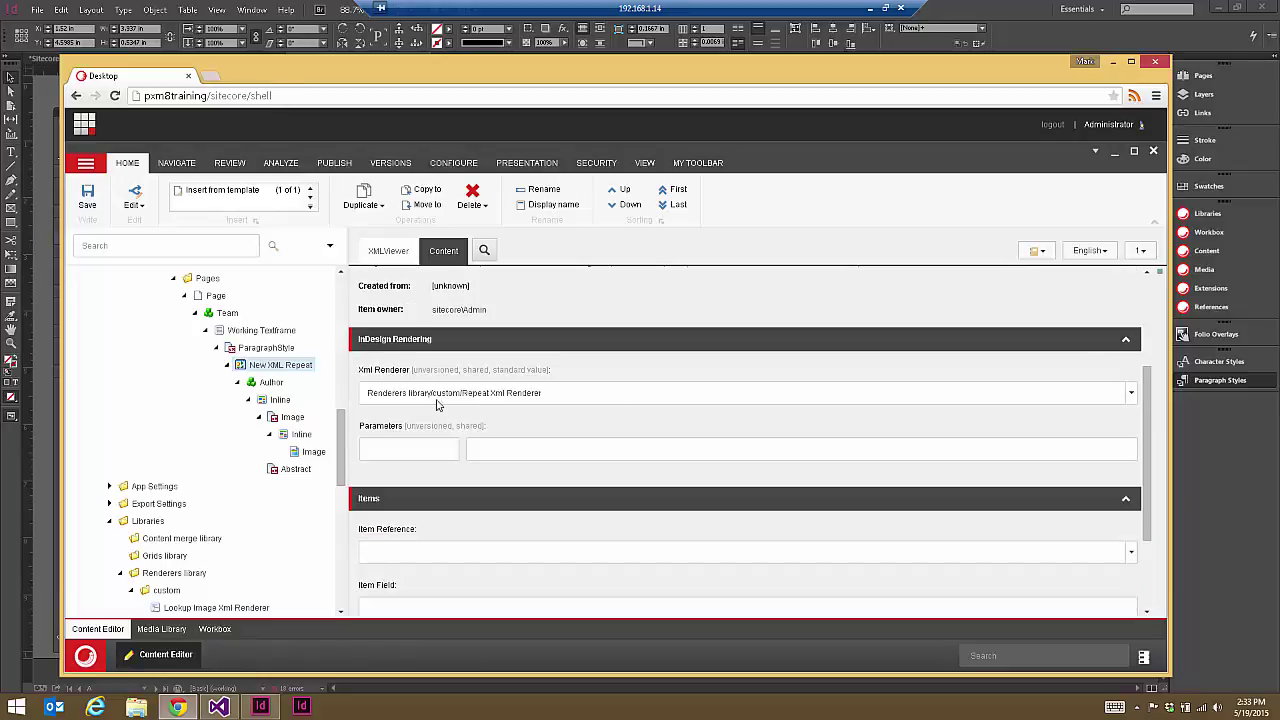
pyautogui.click(228, 313)
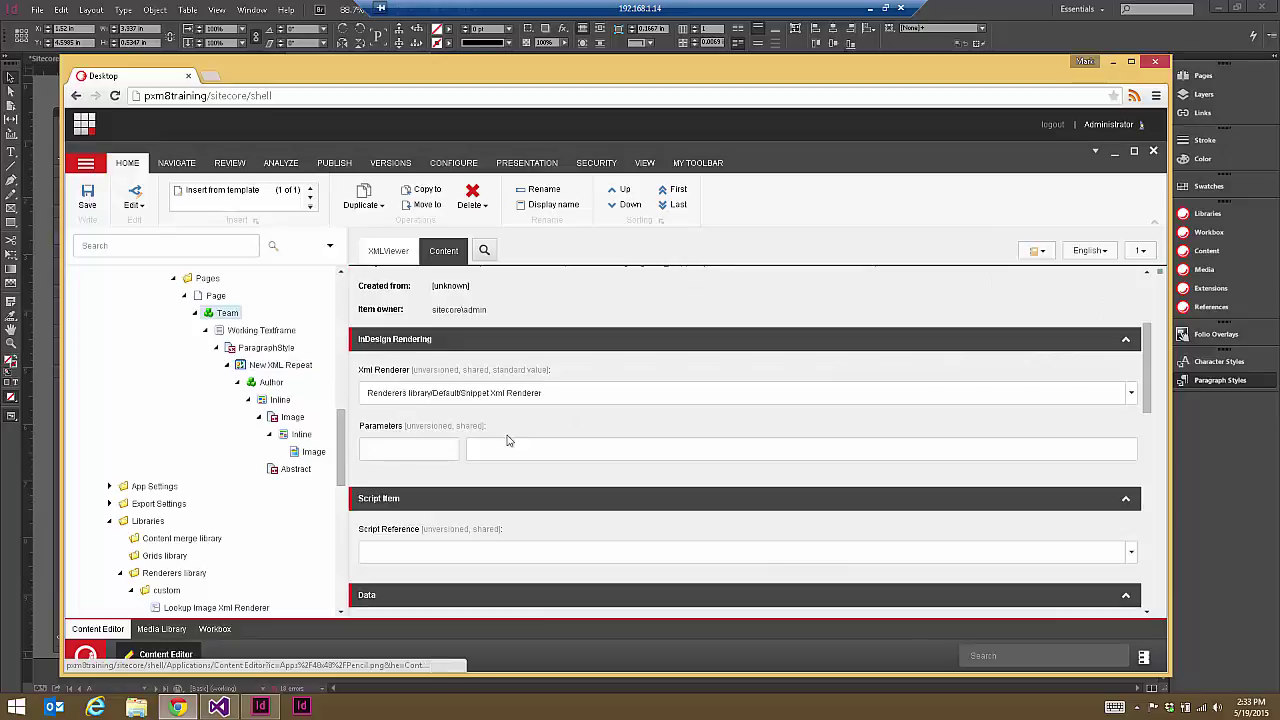
pyautogui.scroll(-3, 503, 438)
pyautogui.scroll(-2, 495, 438)
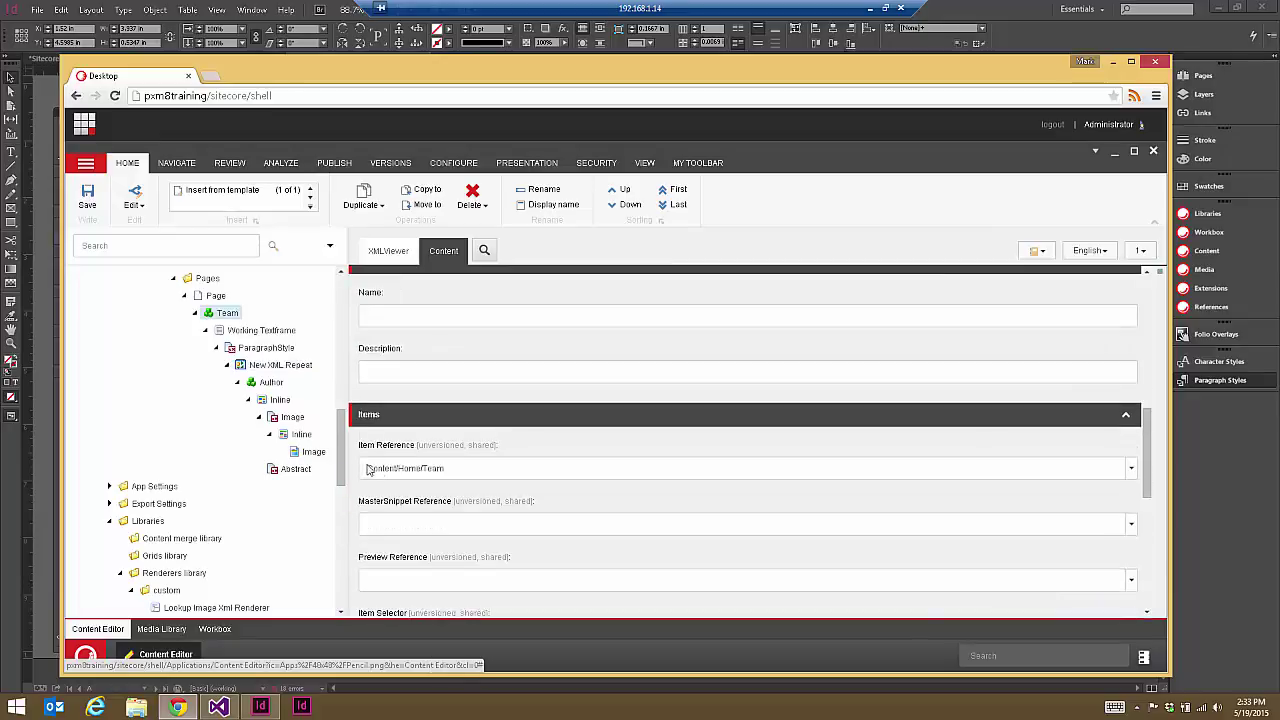
pyautogui.click(263, 366)
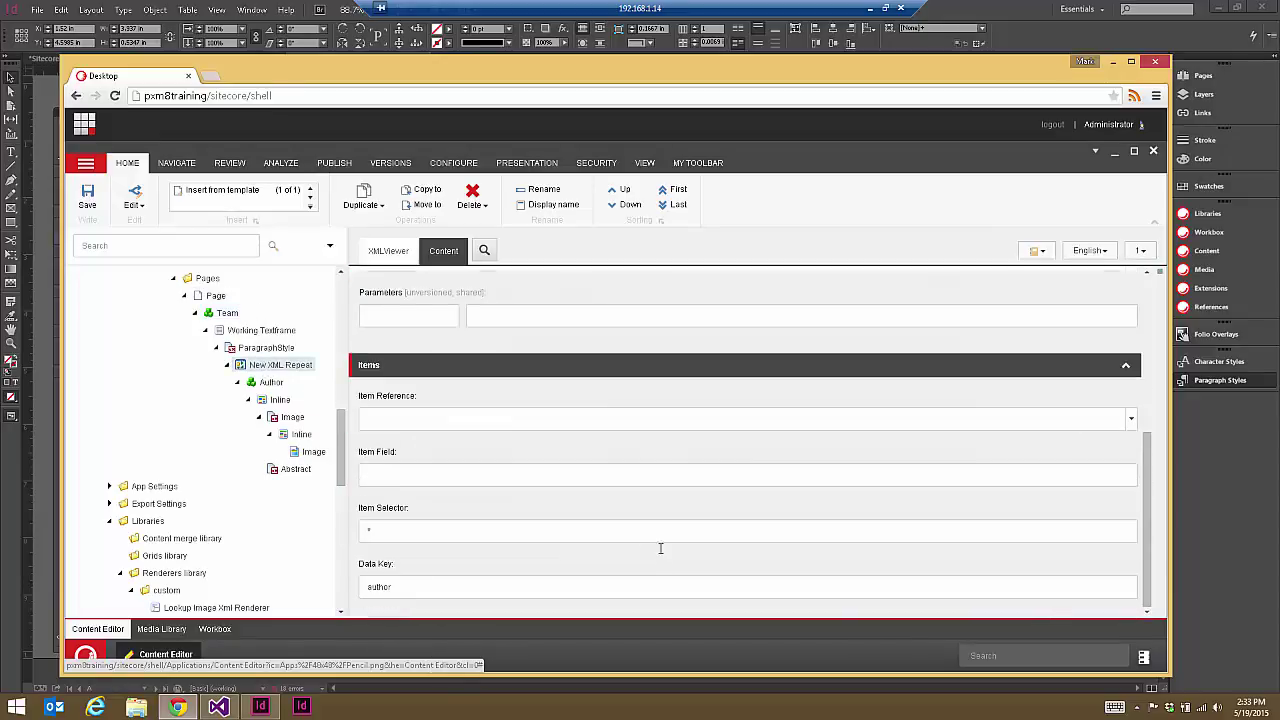
pyautogui.click(380, 532)
pyautogui.moveTo(349, 470); pyautogui.dragTo(345, 310)
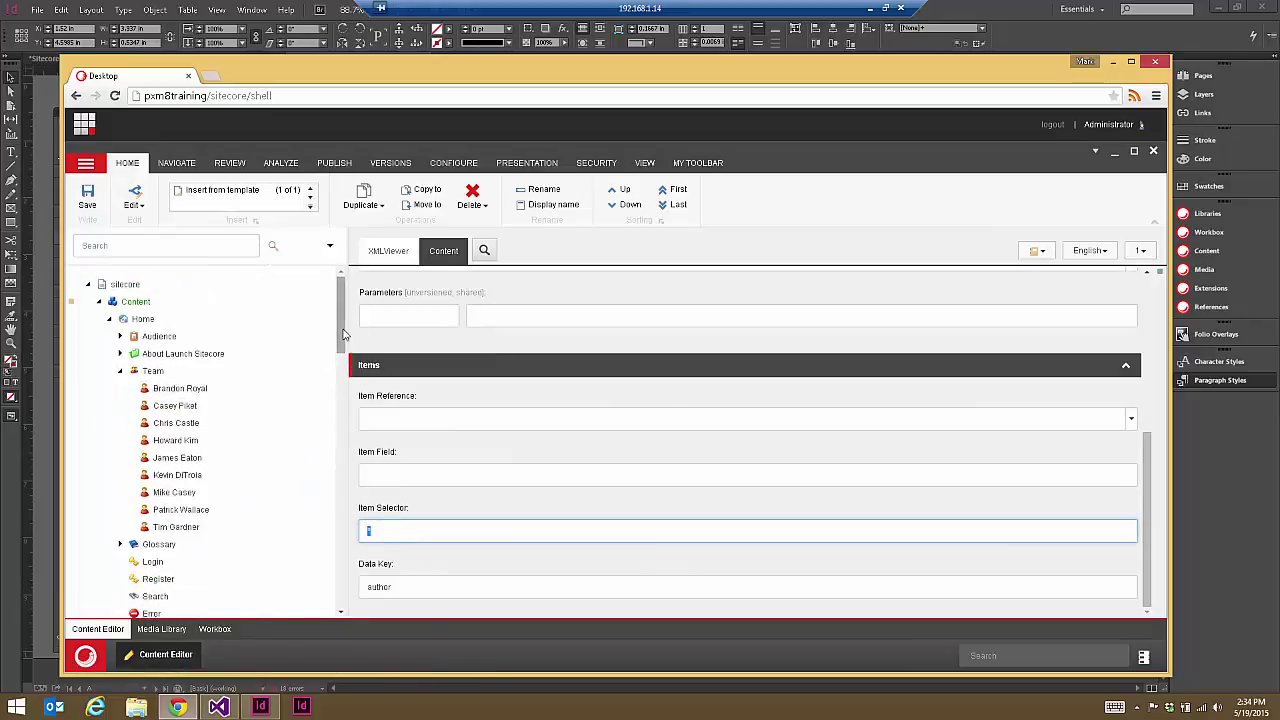
pyautogui.moveTo(343, 334); pyautogui.dragTo(342, 424)
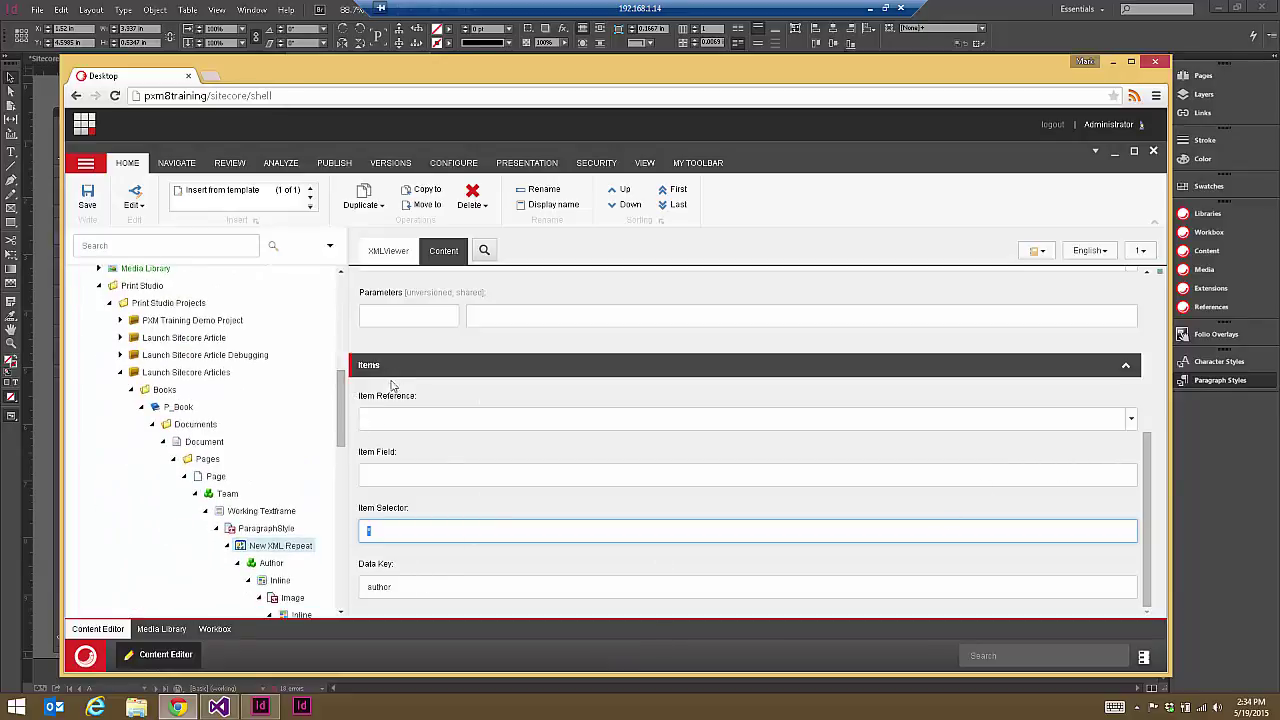
pyautogui.scroll(-5, 345, 455)
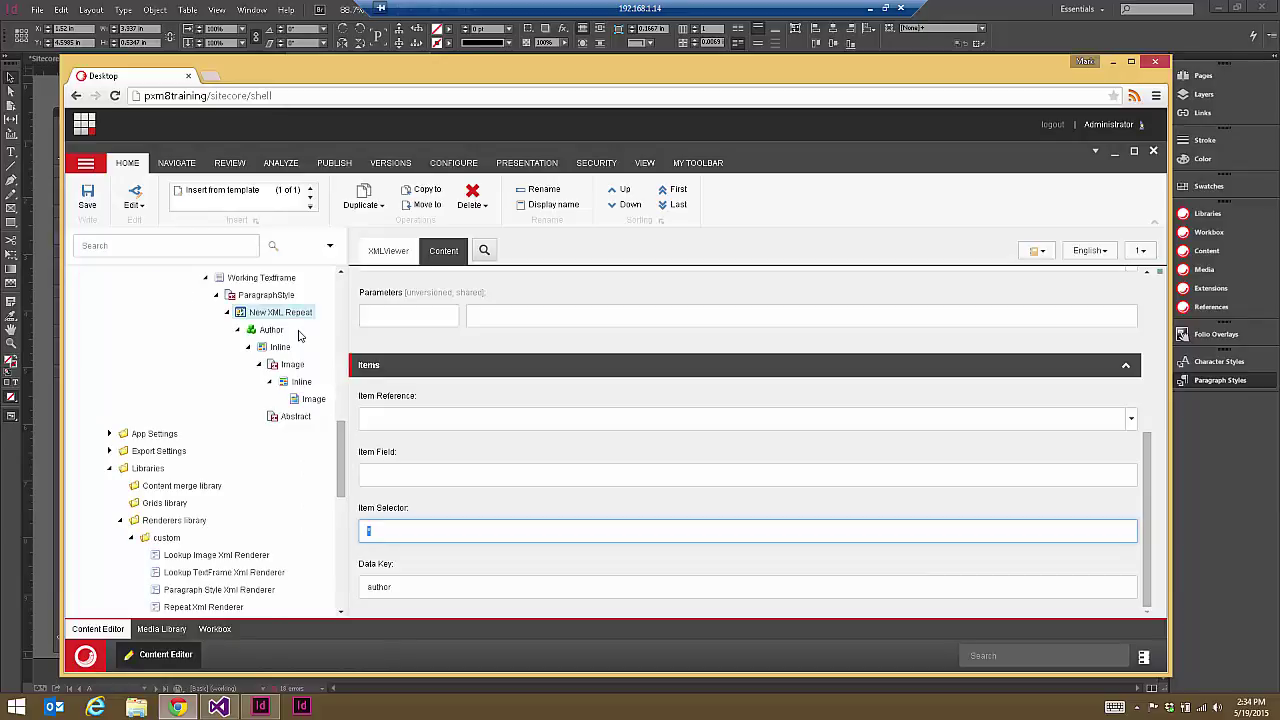
pyautogui.scroll(10, 340, 397)
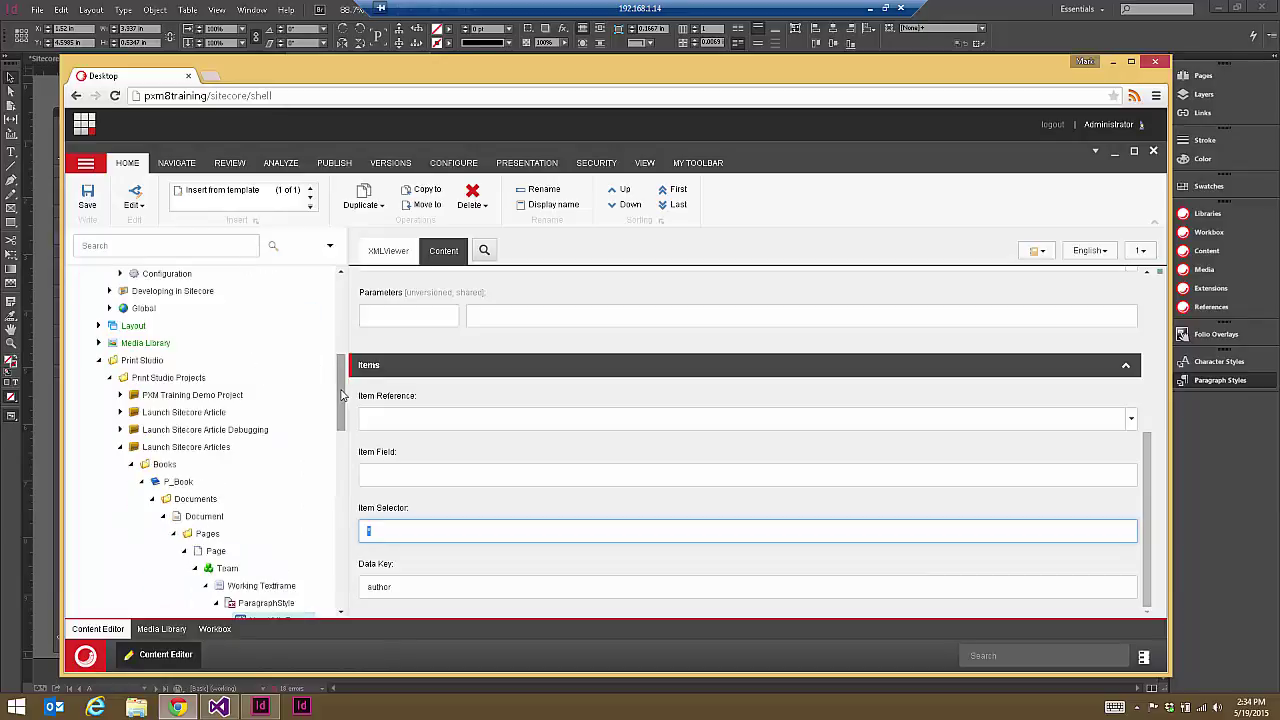
pyautogui.click(120, 354)
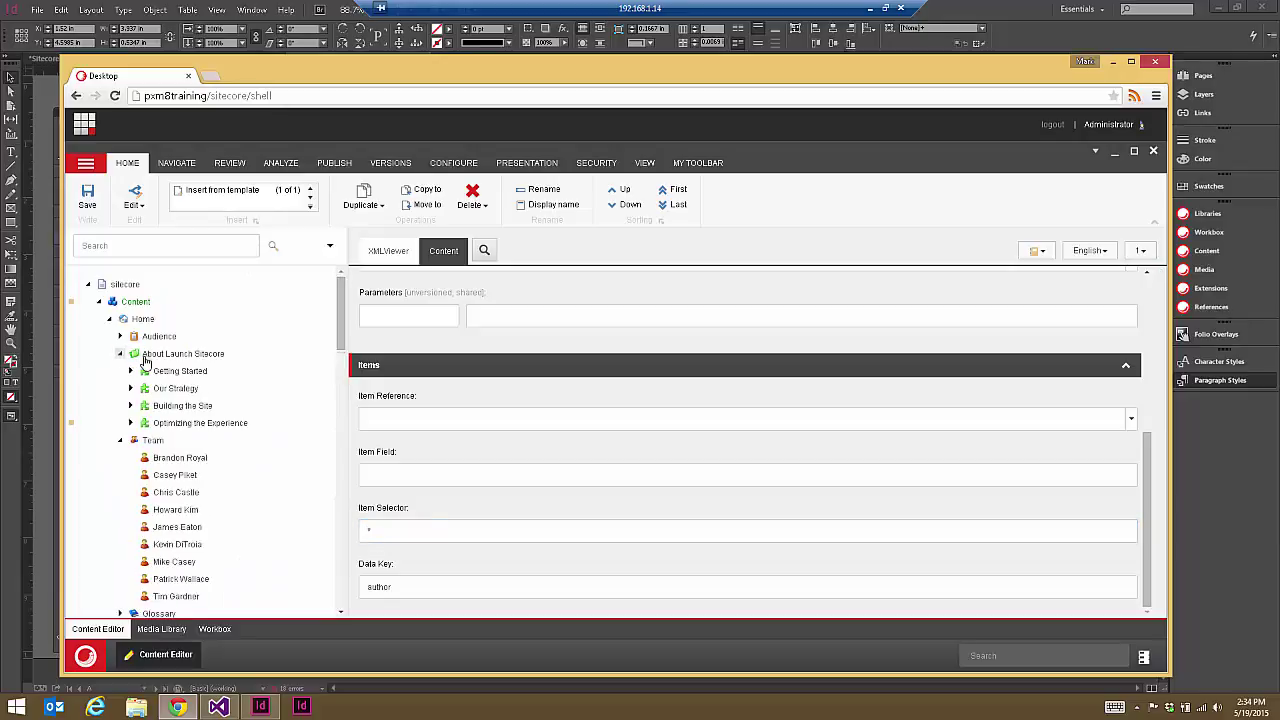
pyautogui.click(130, 371)
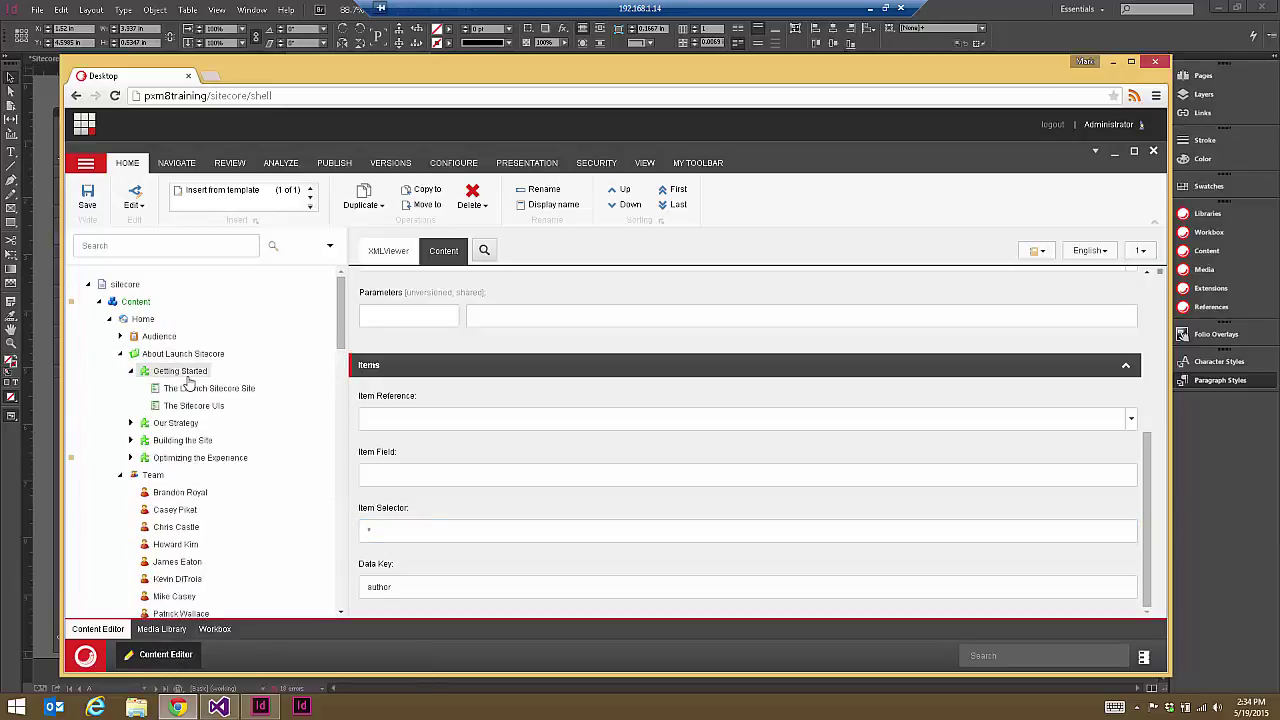
pyautogui.click(145, 423)
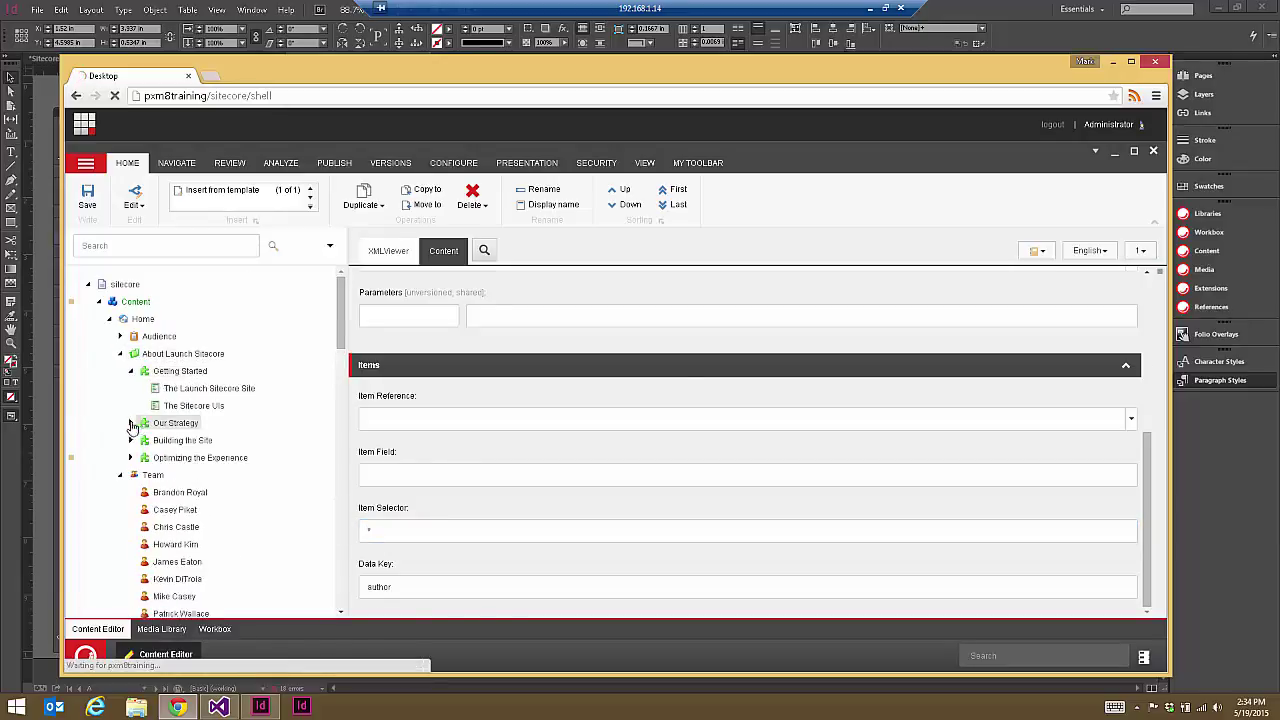
pyautogui.click(130, 423)
pyautogui.moveTo(342, 325); pyautogui.dragTo(367, 466)
pyautogui.click(281, 457)
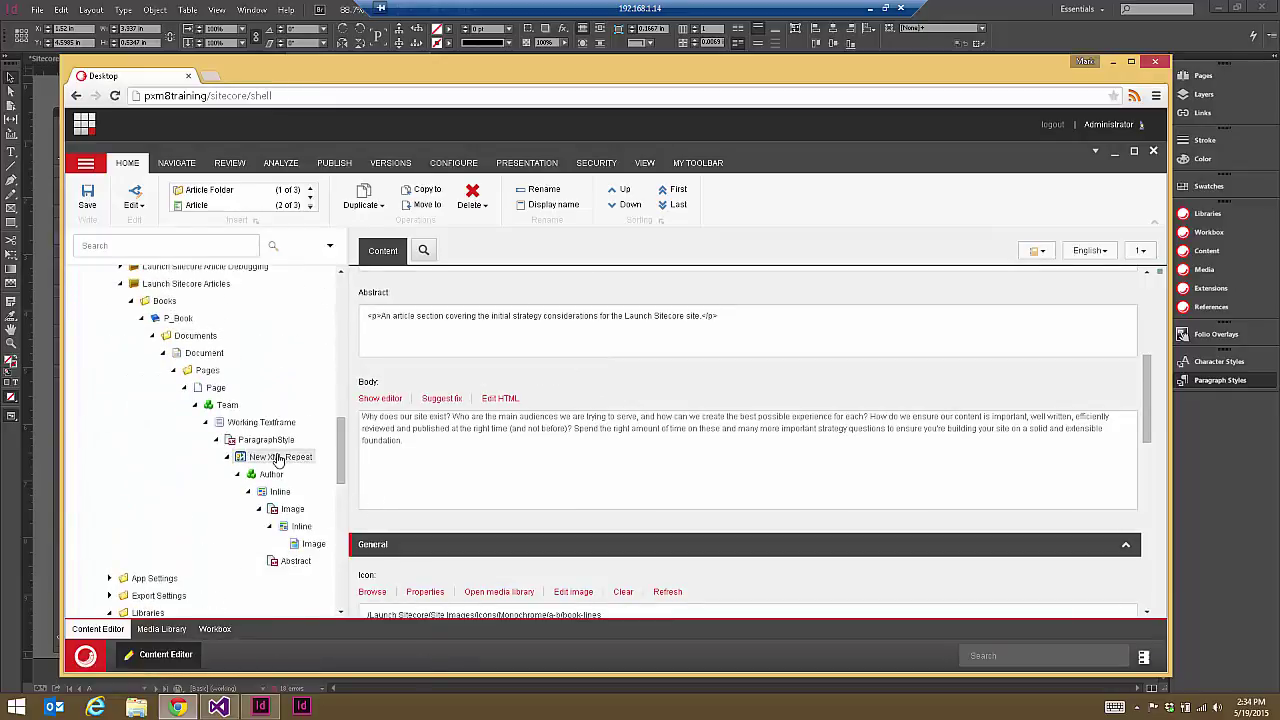
pyautogui.scroll(1, 447, 362)
pyautogui.click(377, 385)
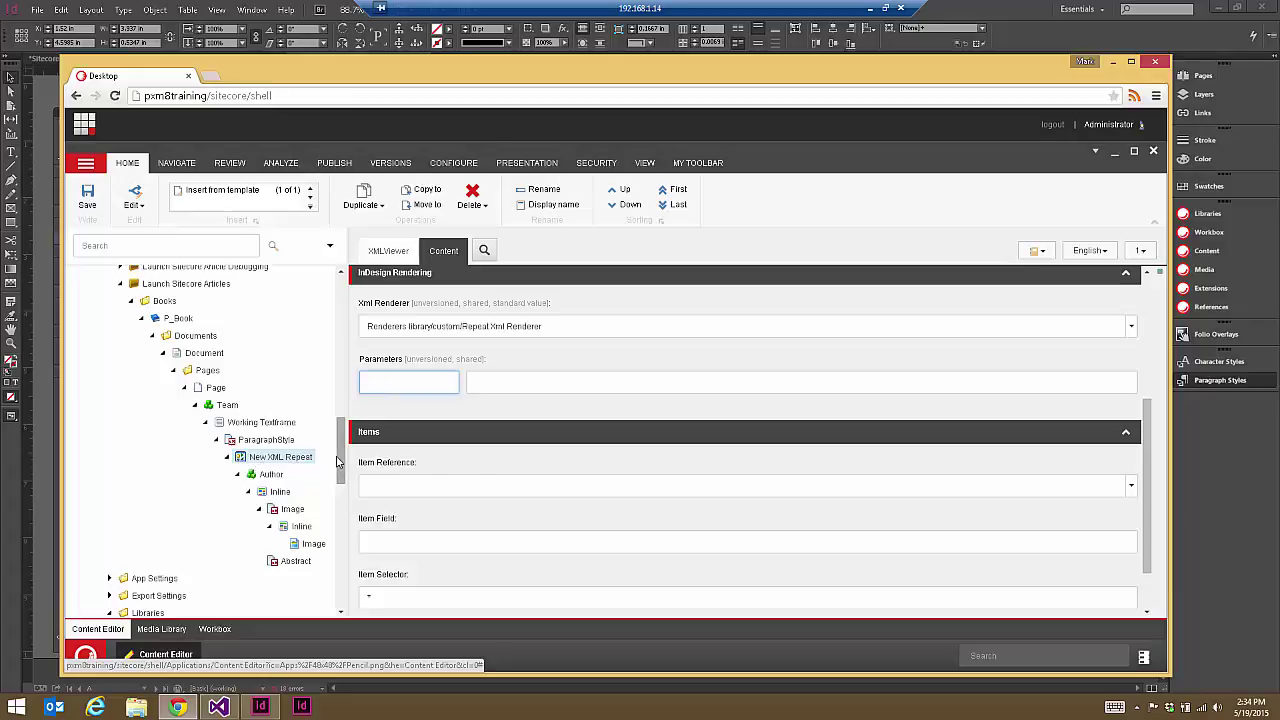
pyautogui.moveTo(340, 452); pyautogui.dragTo(340, 388)
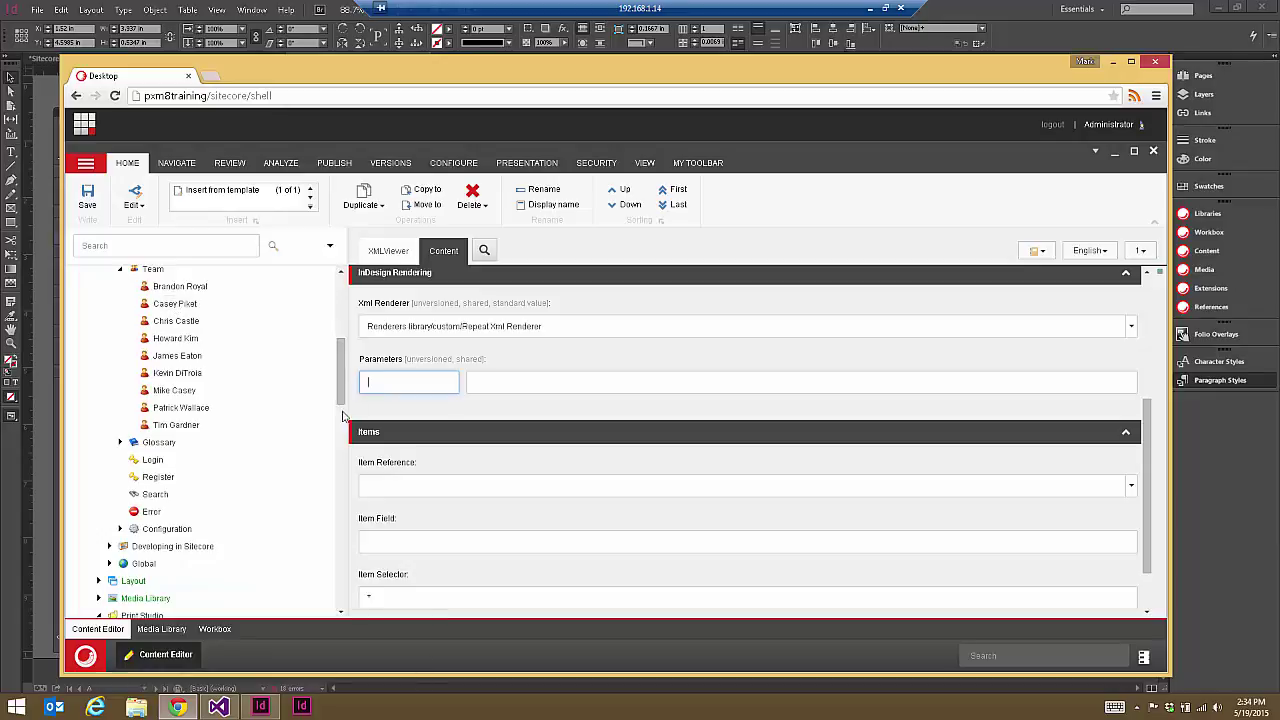
pyautogui.scroll(-5, 250, 480)
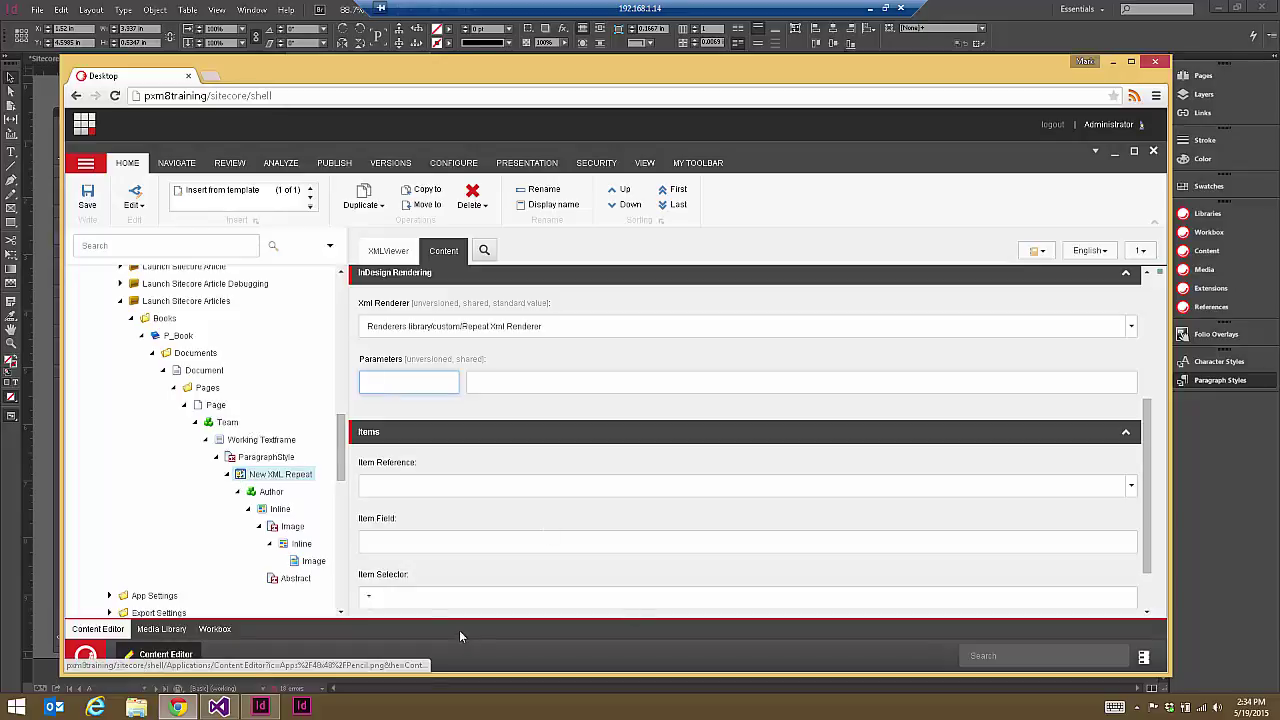
pyautogui.click(375, 596)
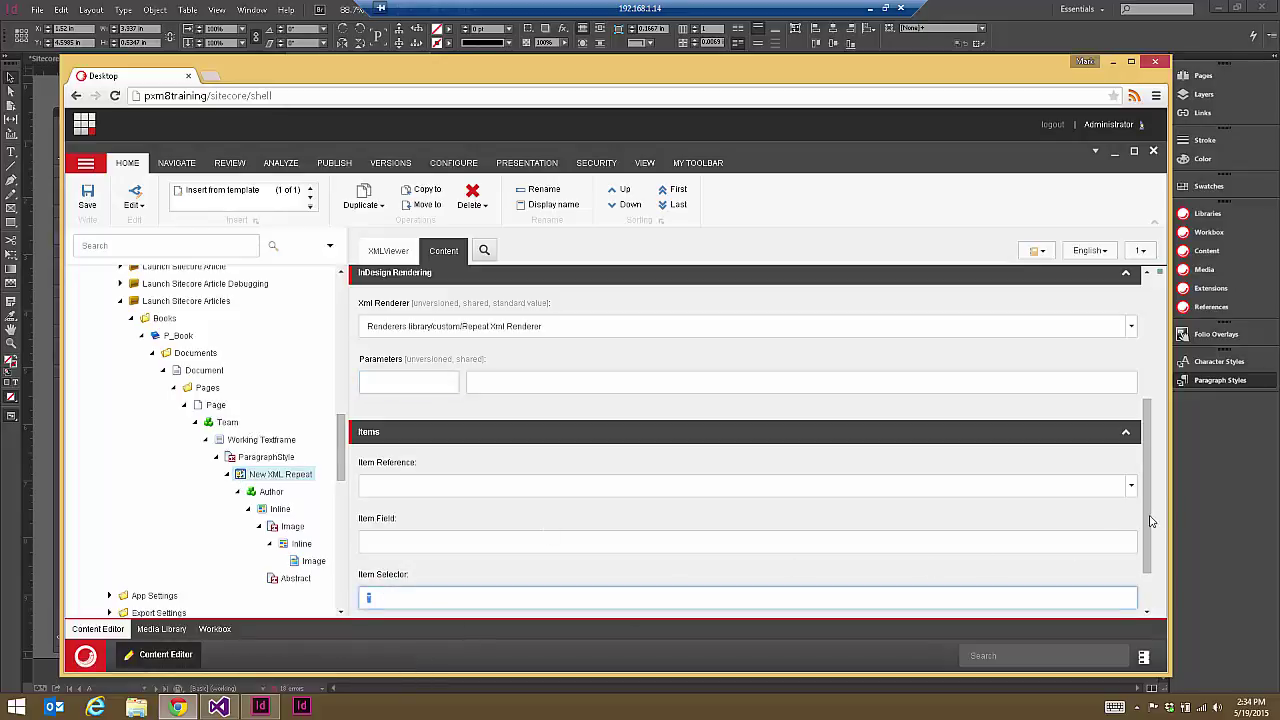
pyautogui.moveTo(1154, 521); pyautogui.dragTo(1150, 548)
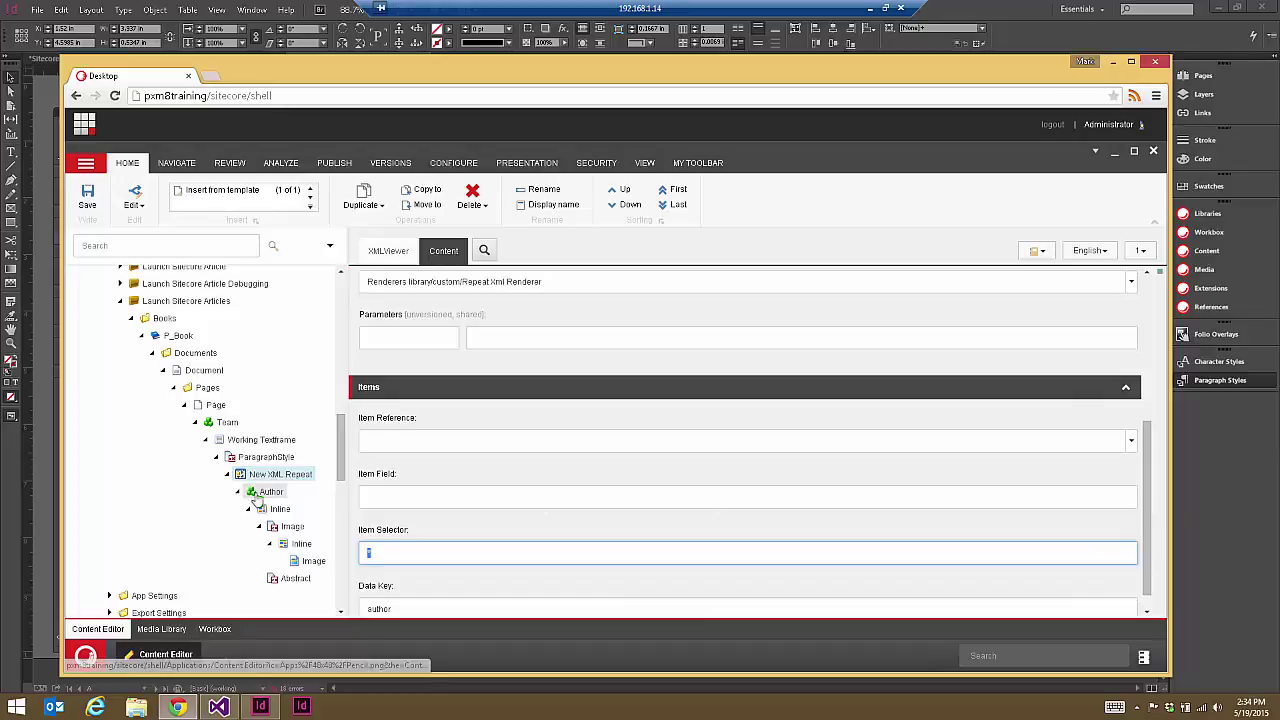